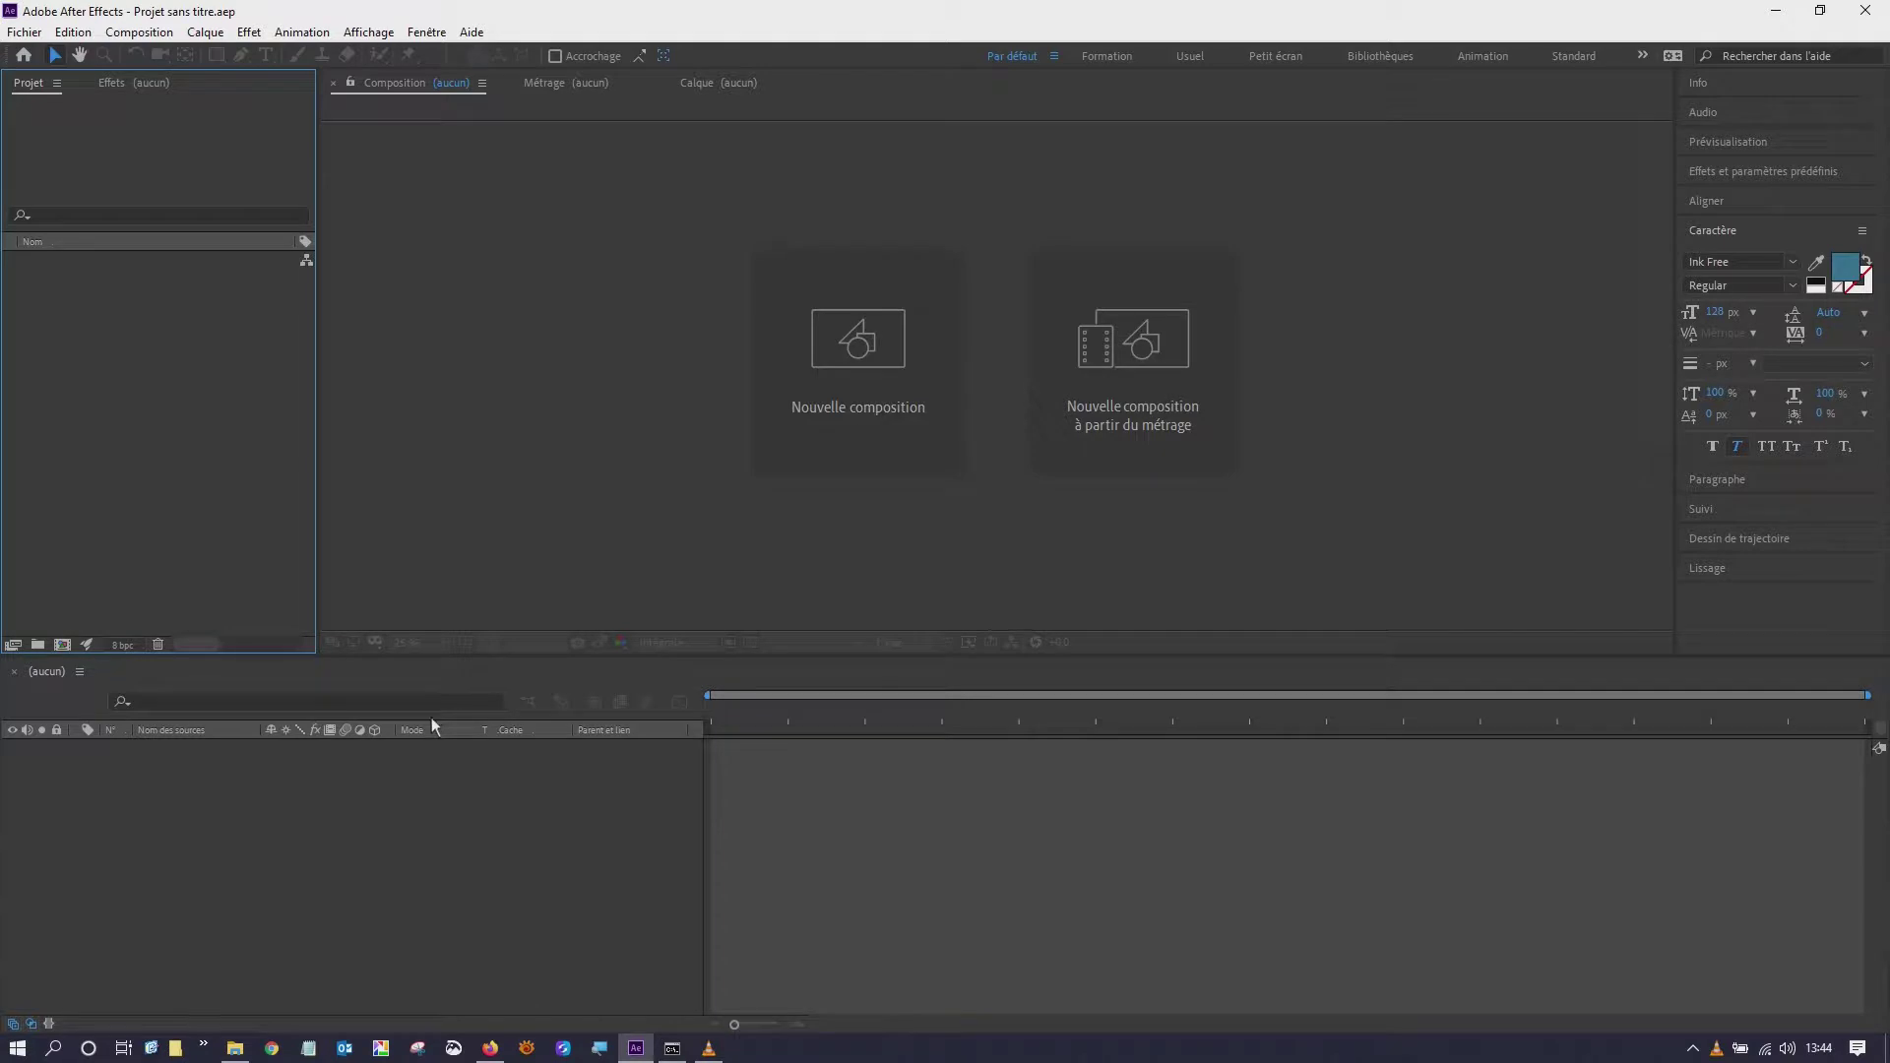
# - Create a 1920×1080, 25 fps, 30-second composition named 'Prod Cube 3D'
pyautogui.click(819, 363)
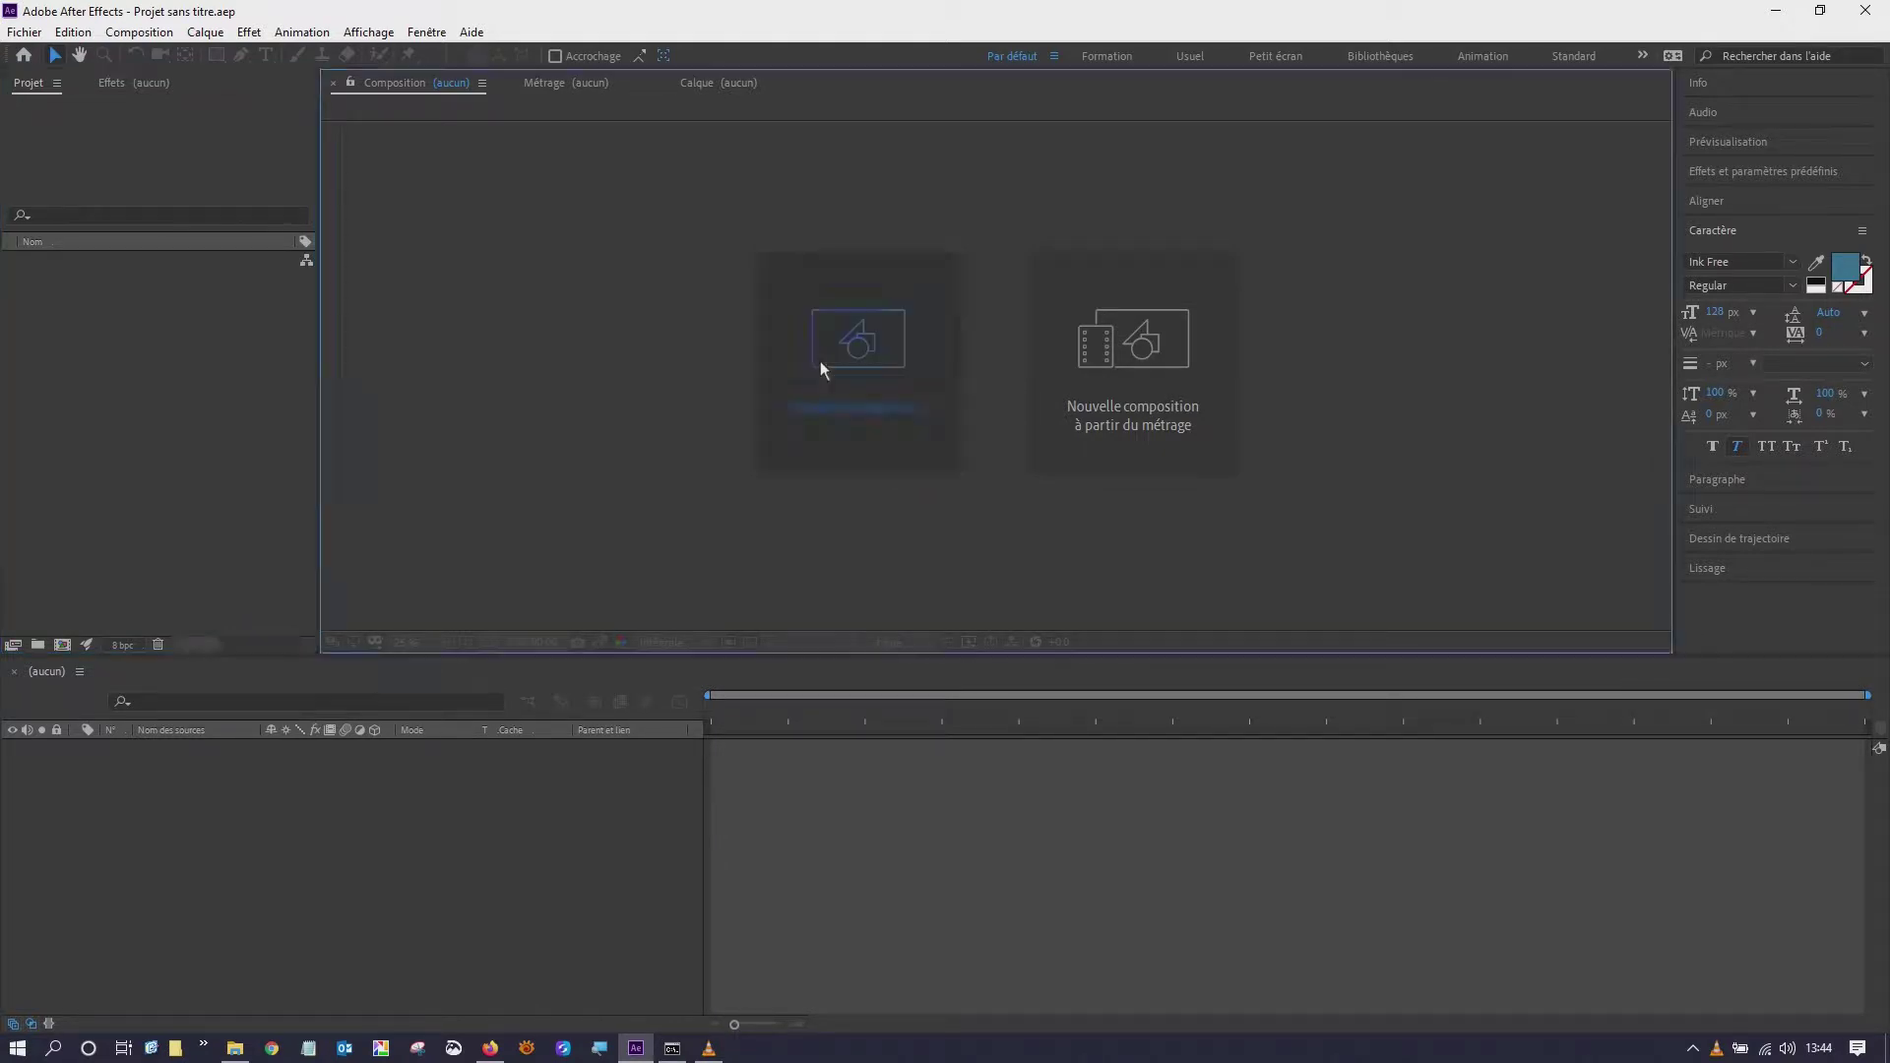
pyautogui.write('Prod Cube 3D')
pyautogui.press('Return')
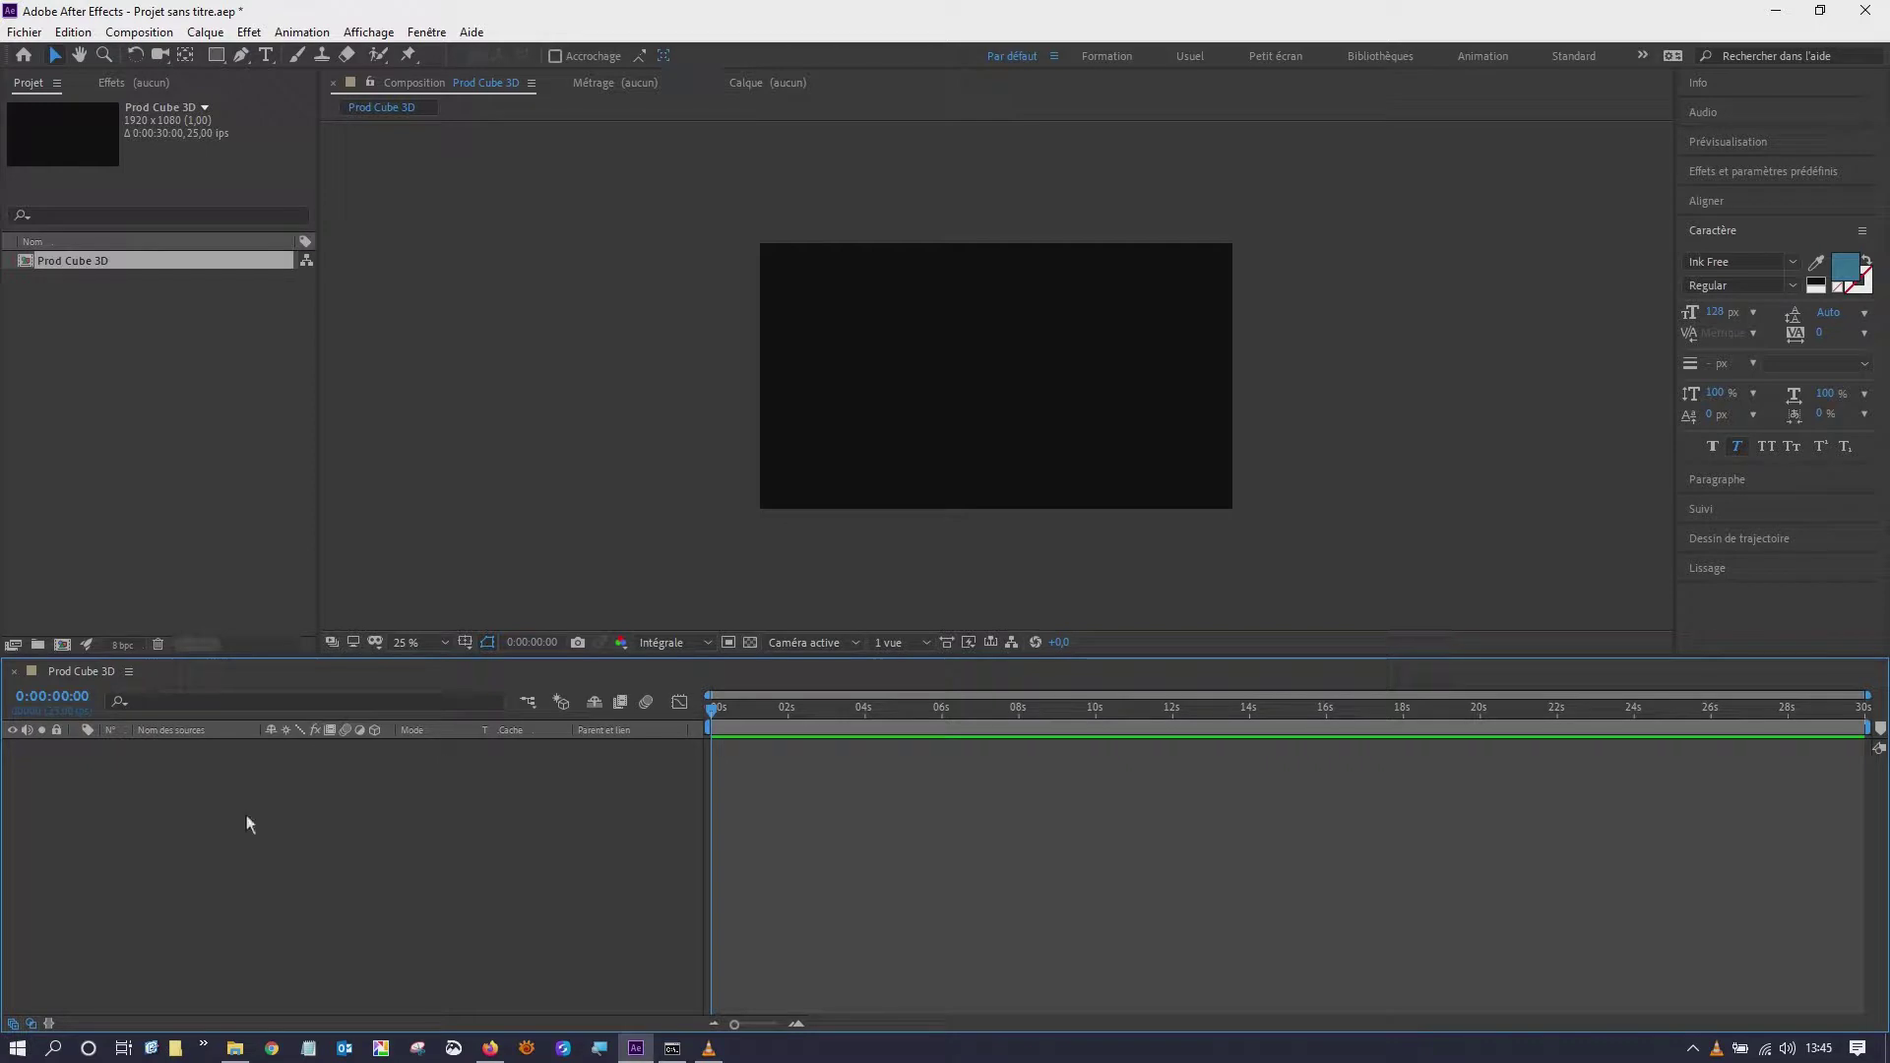
# - Add a full-frame 1920×1080 solid layer coloured light grey 7F7C7B
pyautogui.rightClick(274, 806)
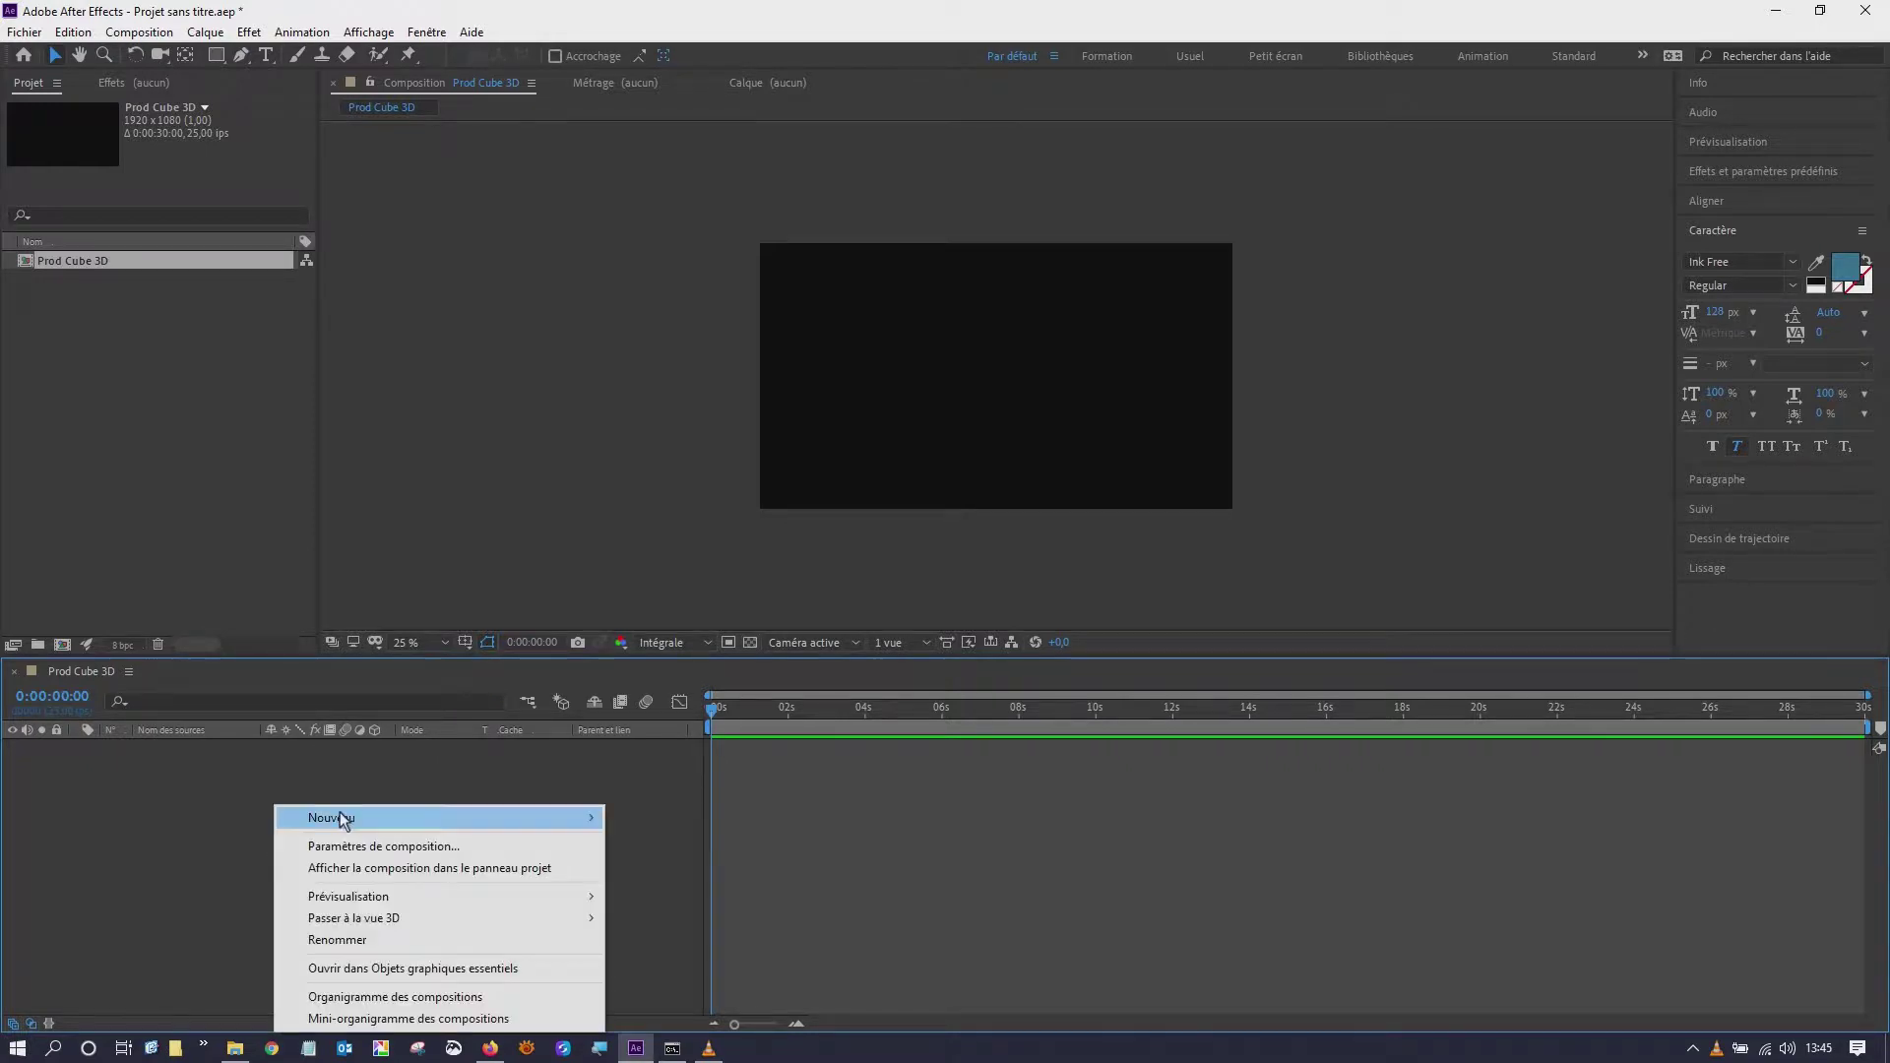
pyautogui.moveTo(344, 821)
pyautogui.click(638, 869)
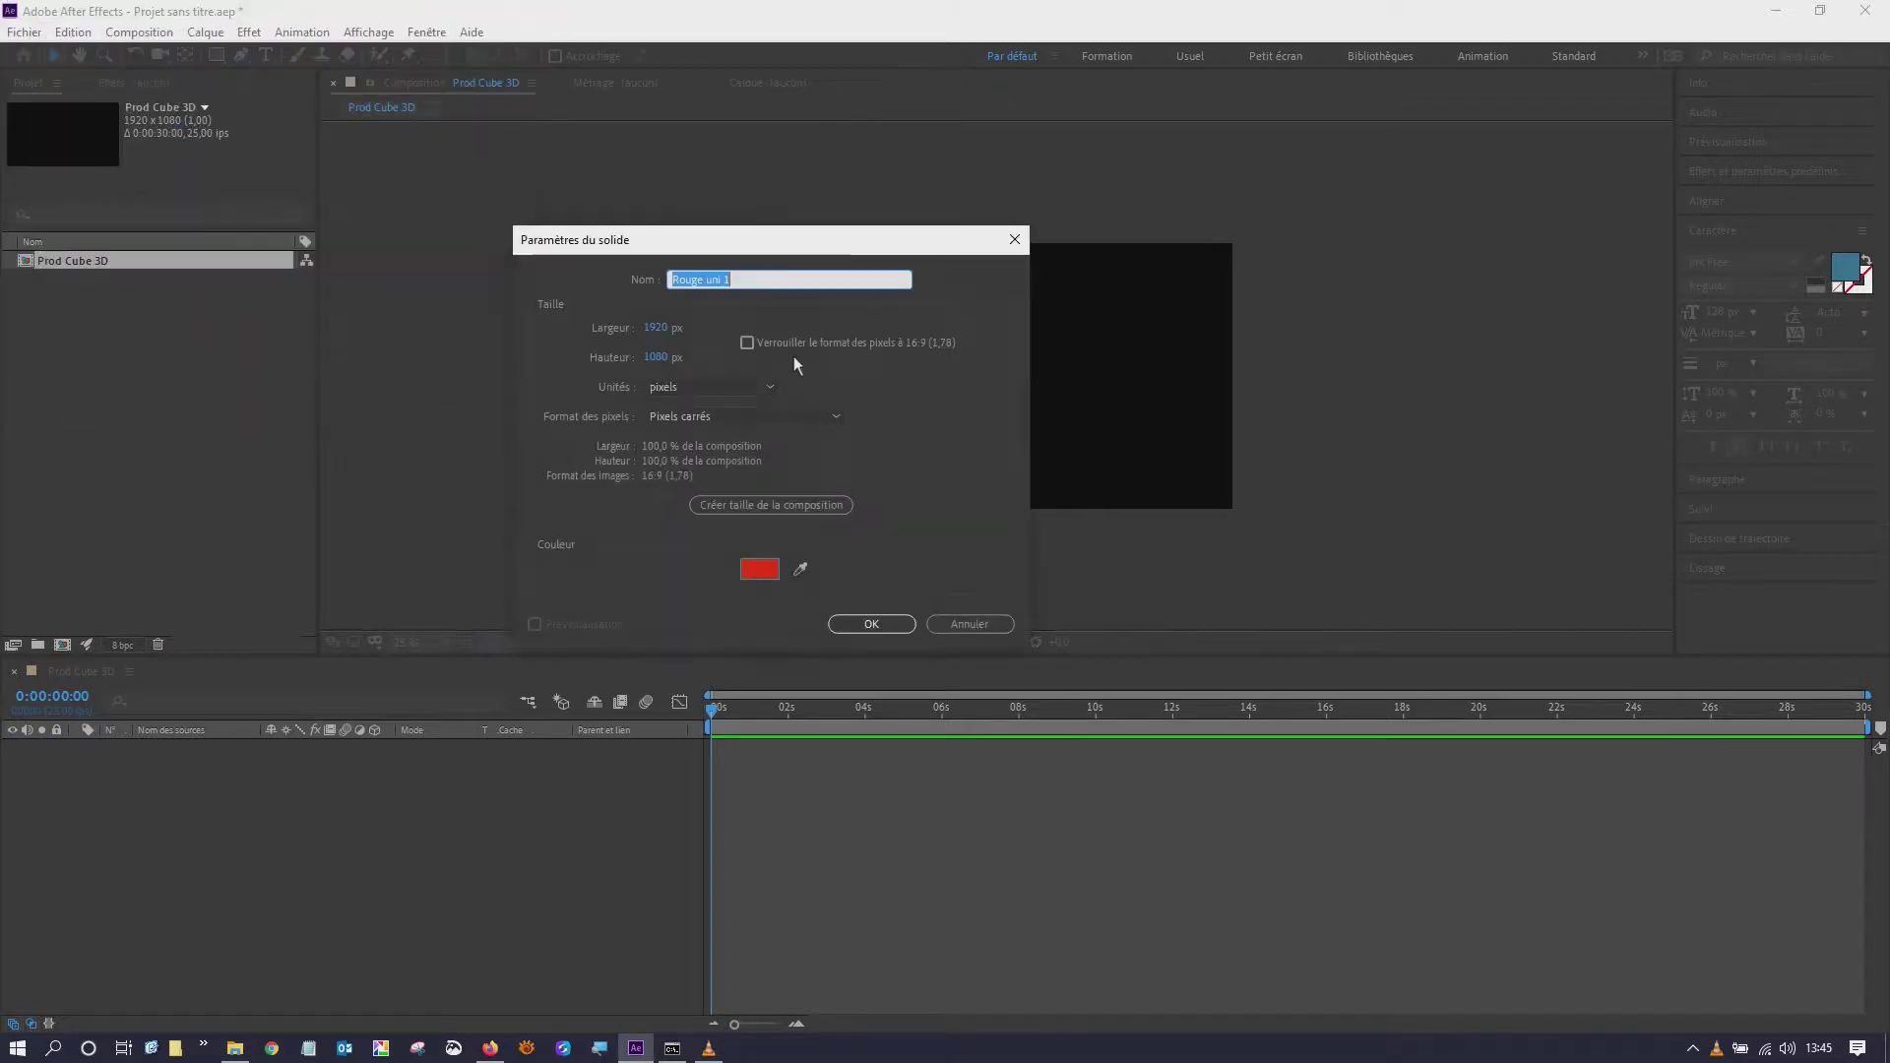
pyautogui.click(760, 569)
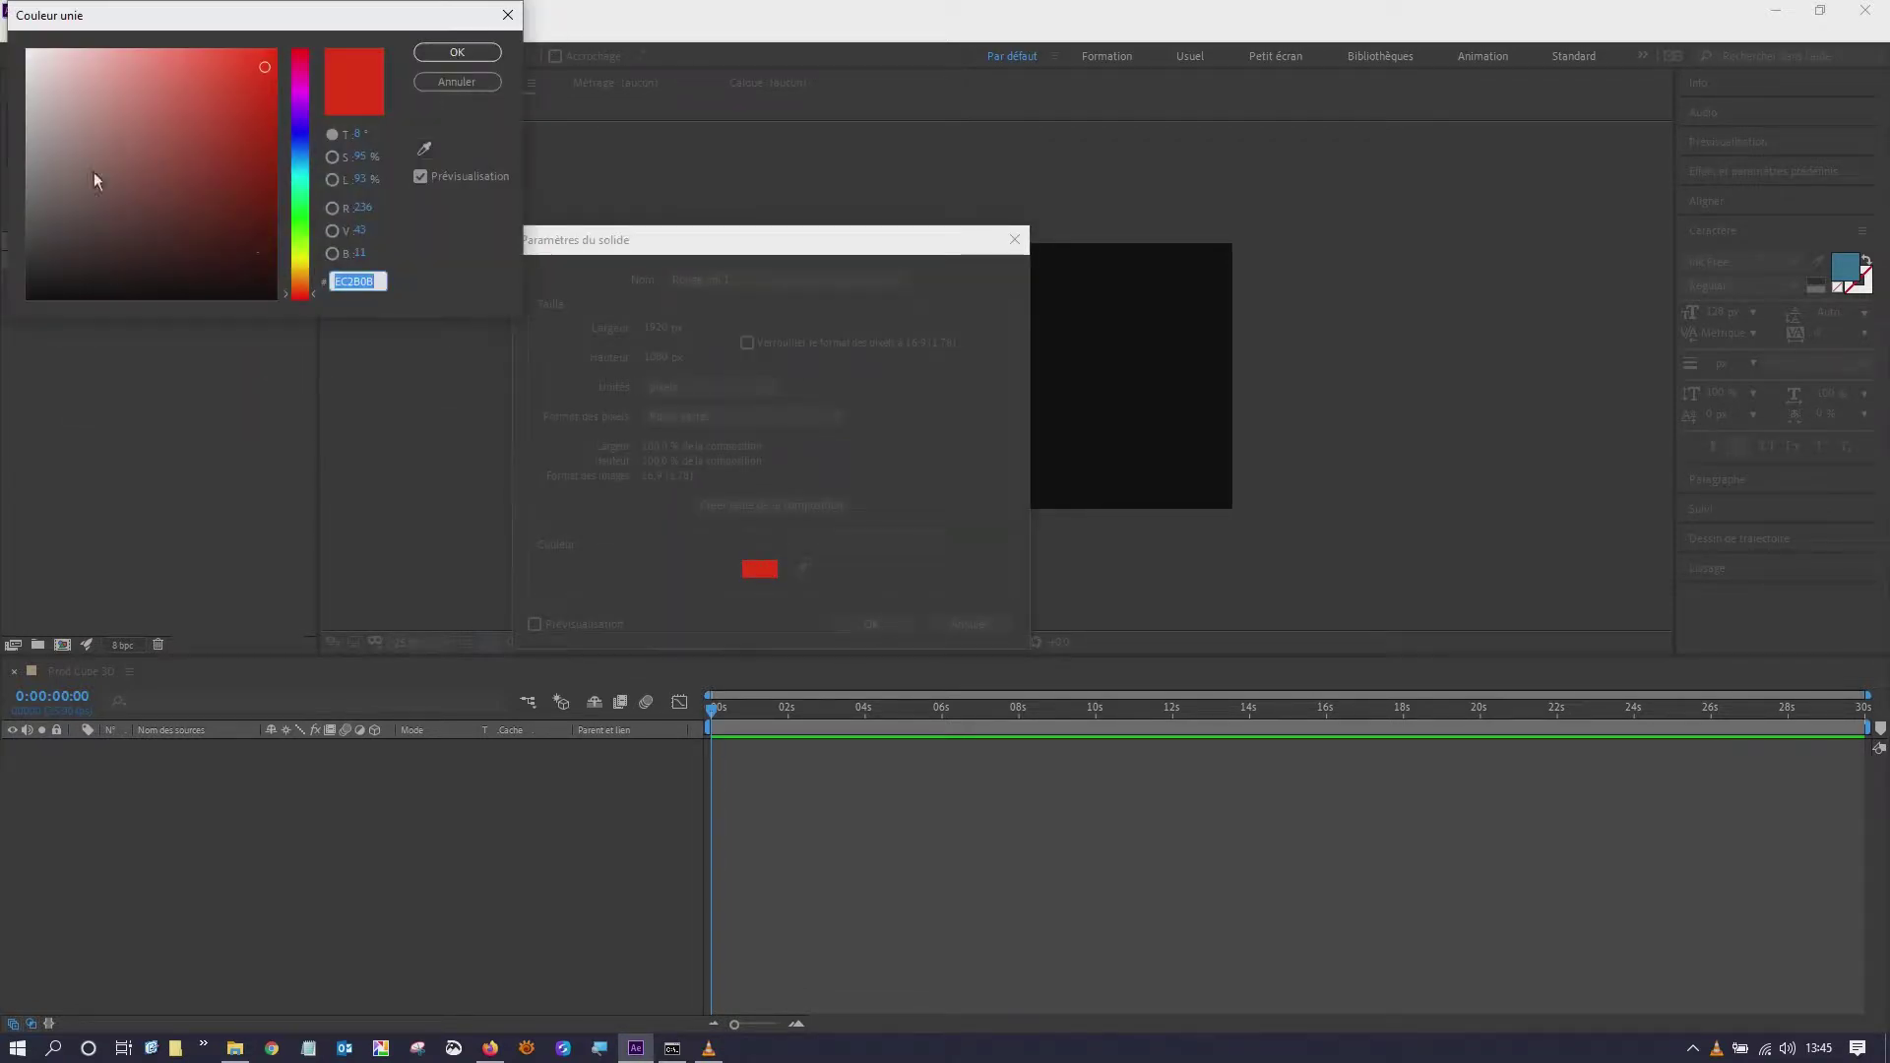
pyautogui.moveTo(93, 173); pyautogui.dragTo(32, 180)
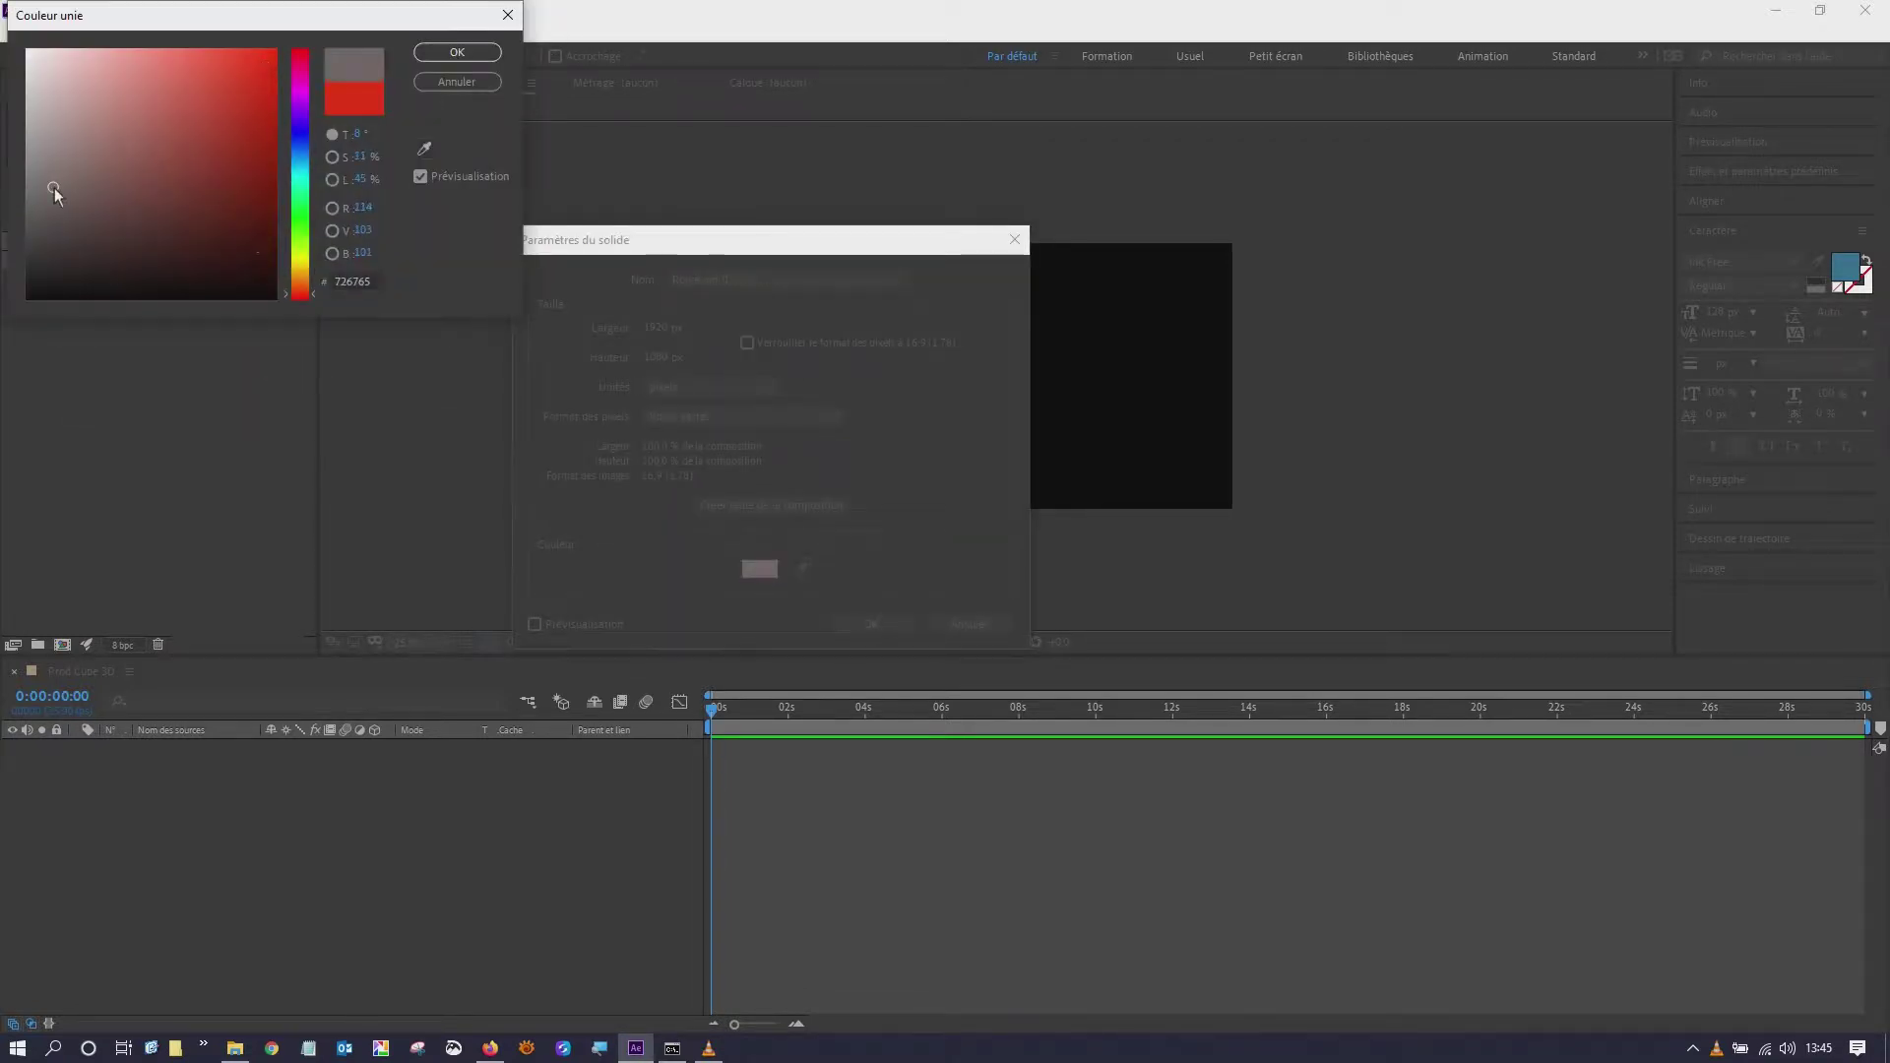
pyautogui.click(429, 55)
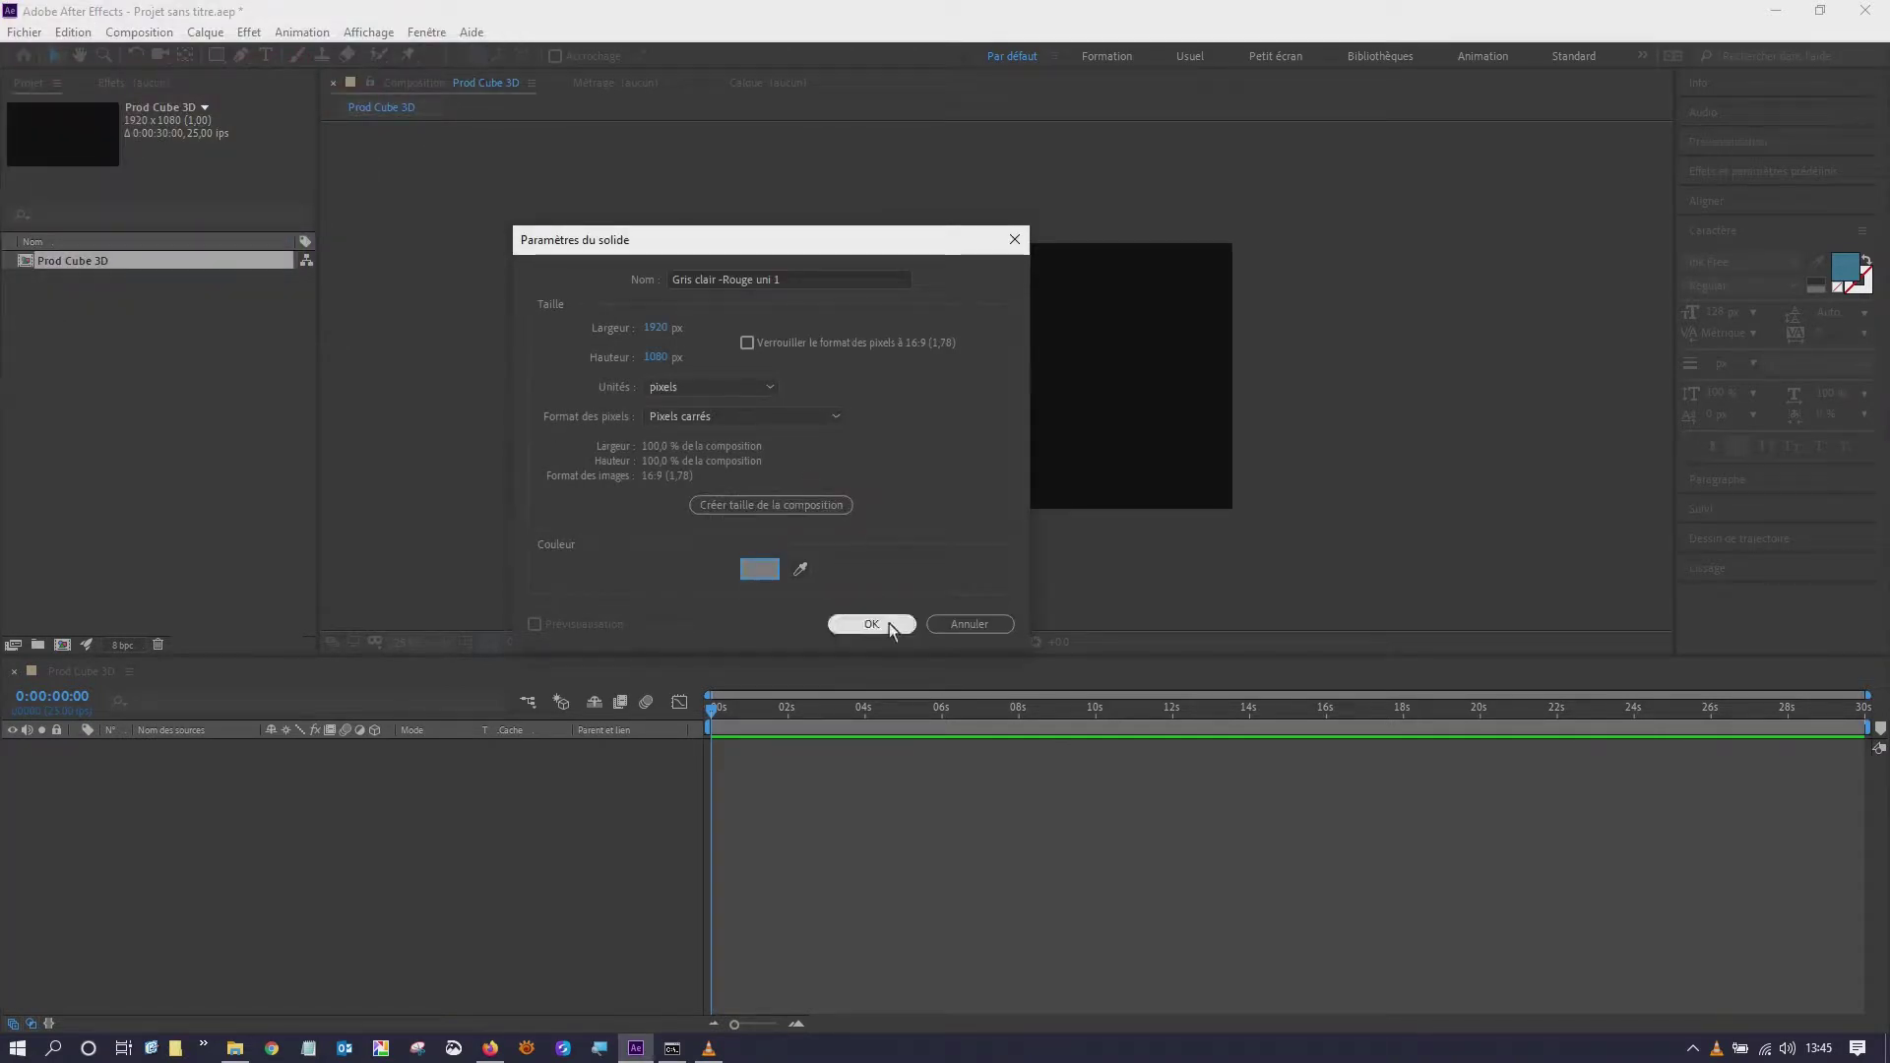
pyautogui.click(881, 624)
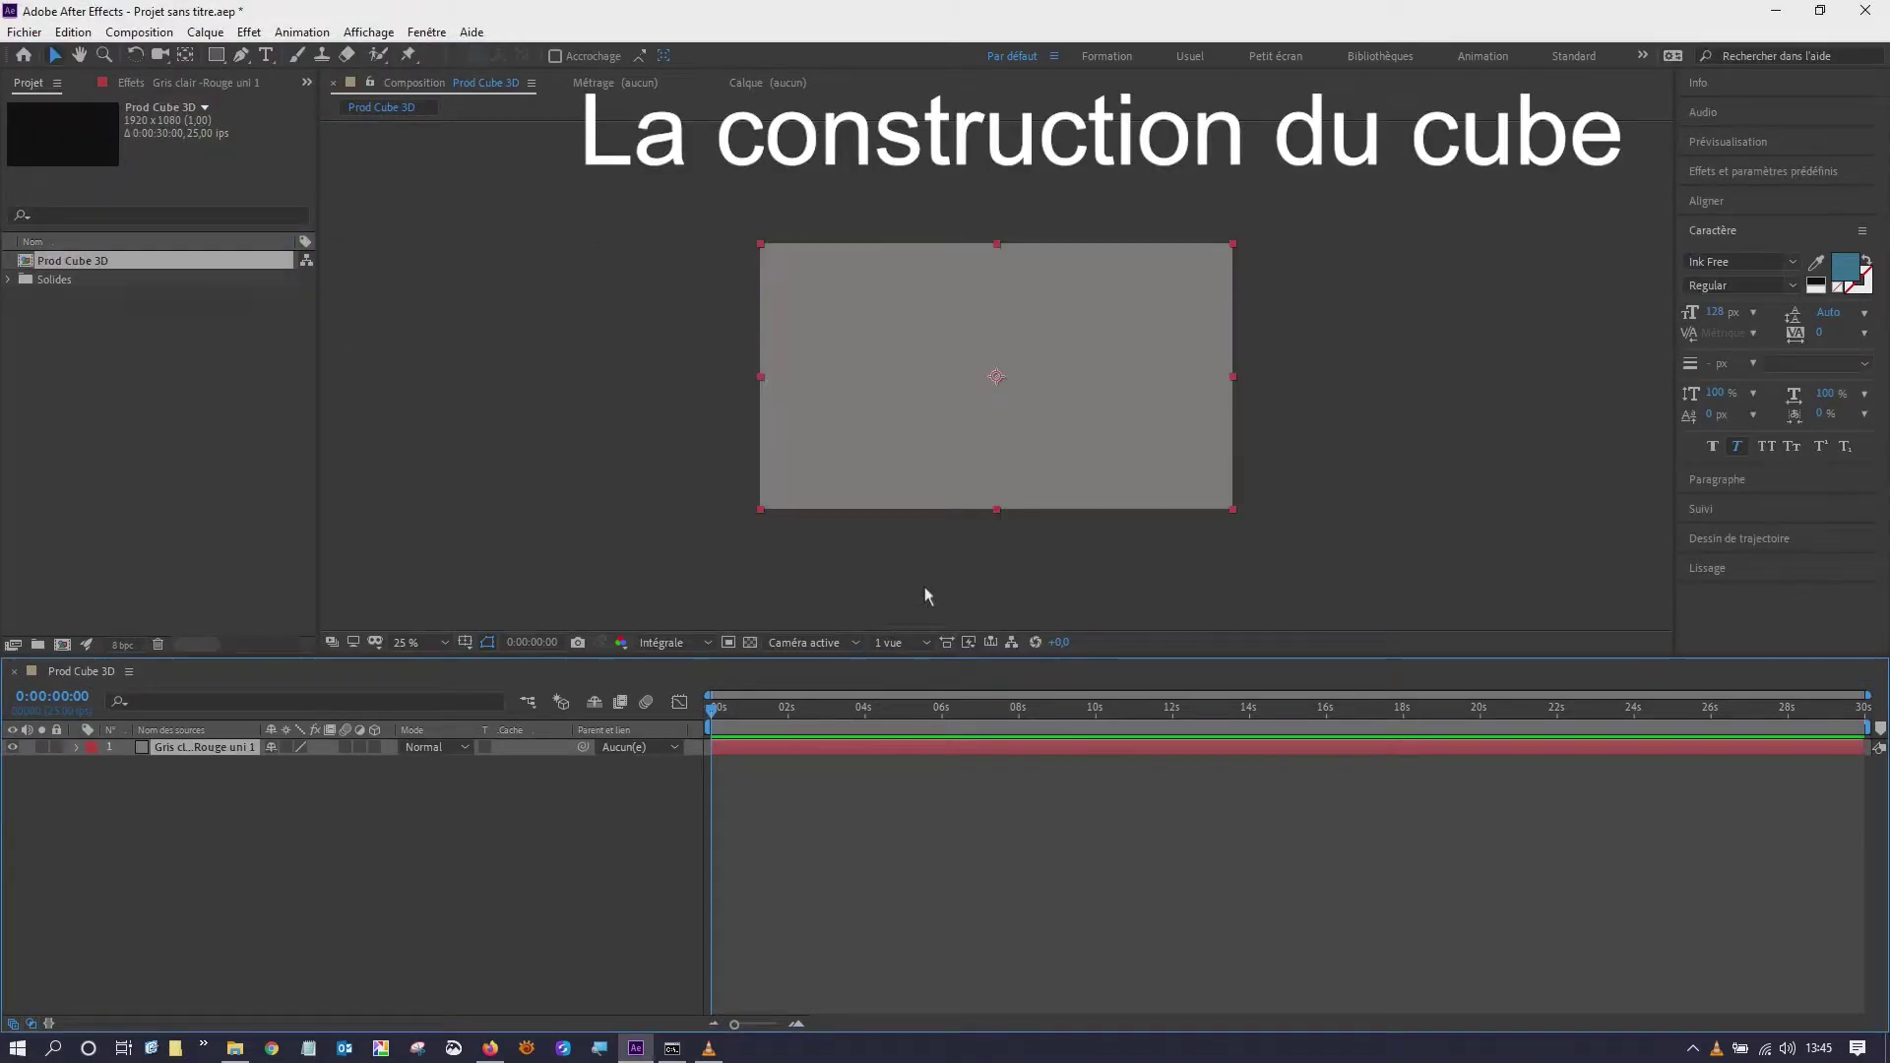
# - Show the rulers and place horizontal and vertical guides crossing at the composition centre
pyautogui.hotkey('ctrl', 'r')
pyautogui.moveTo(898, 146); pyautogui.dragTo(908, 393)
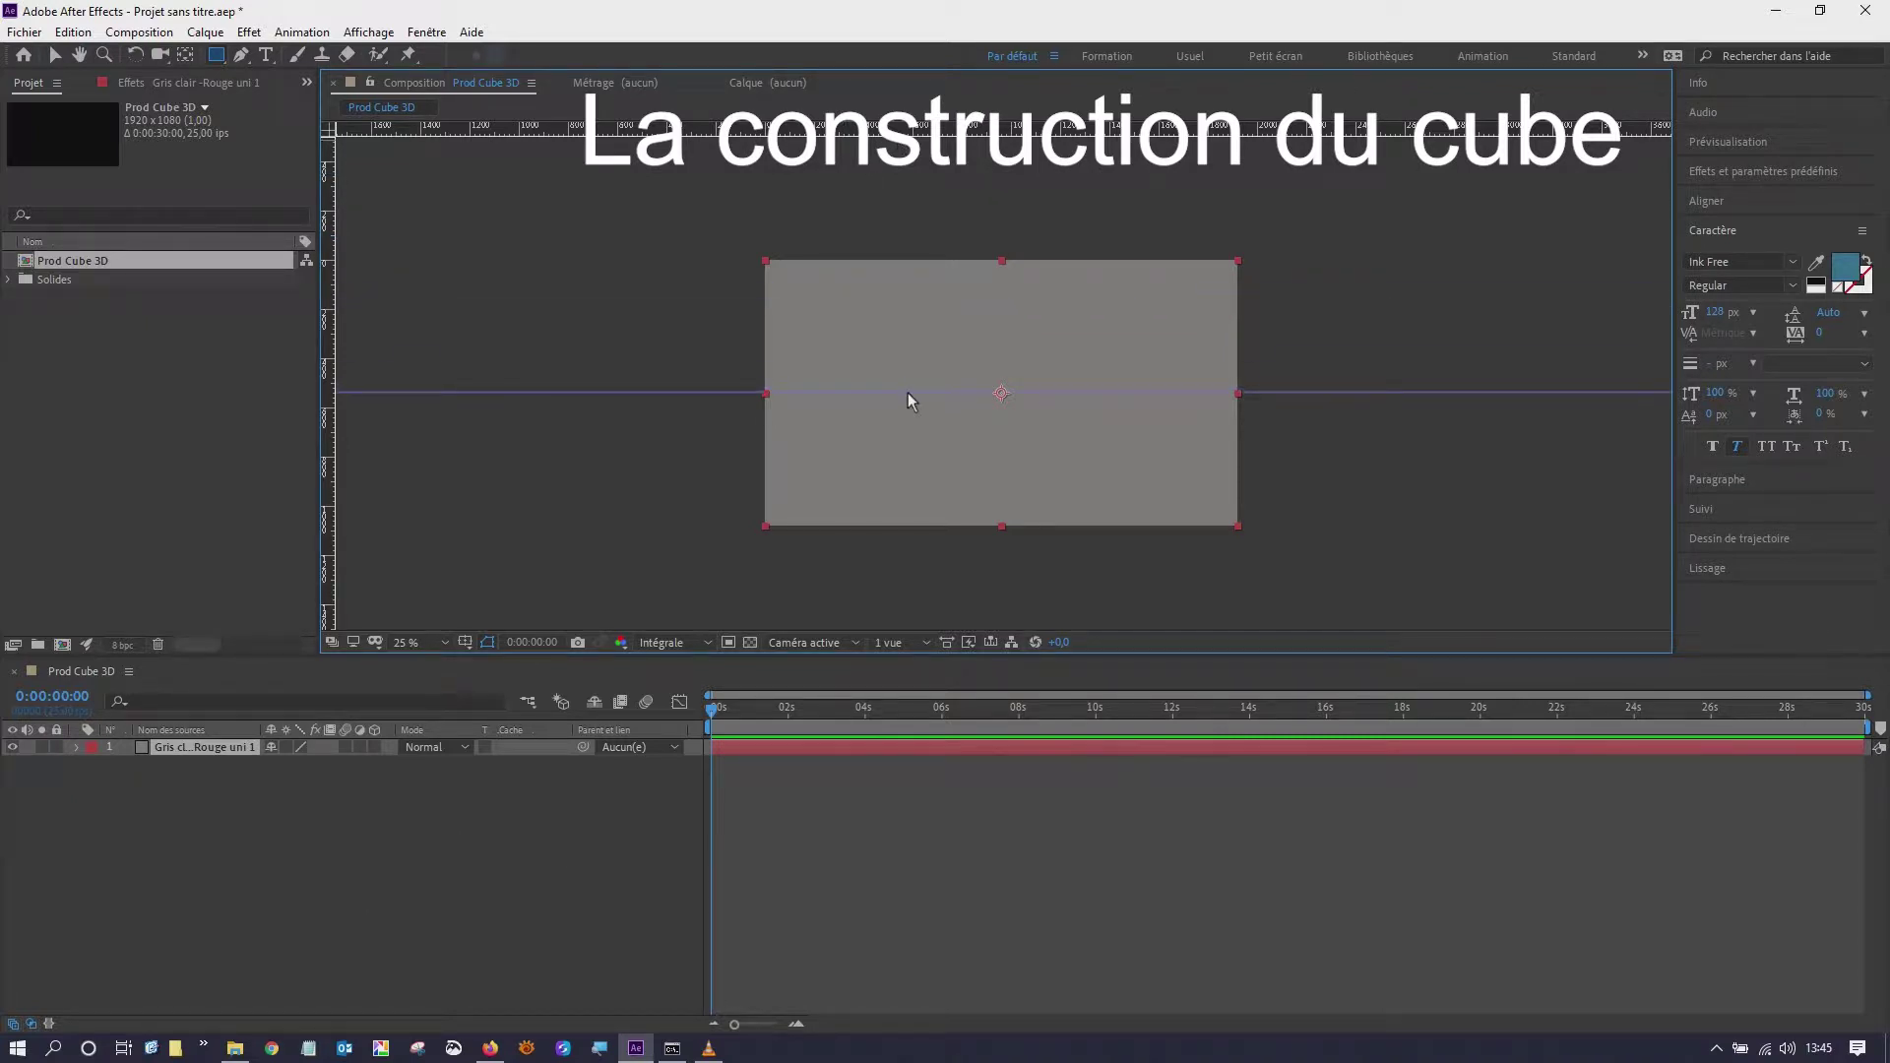
pyautogui.moveTo(334, 506); pyautogui.dragTo(1000, 469)
pyautogui.scroll(10, 1008, 435)
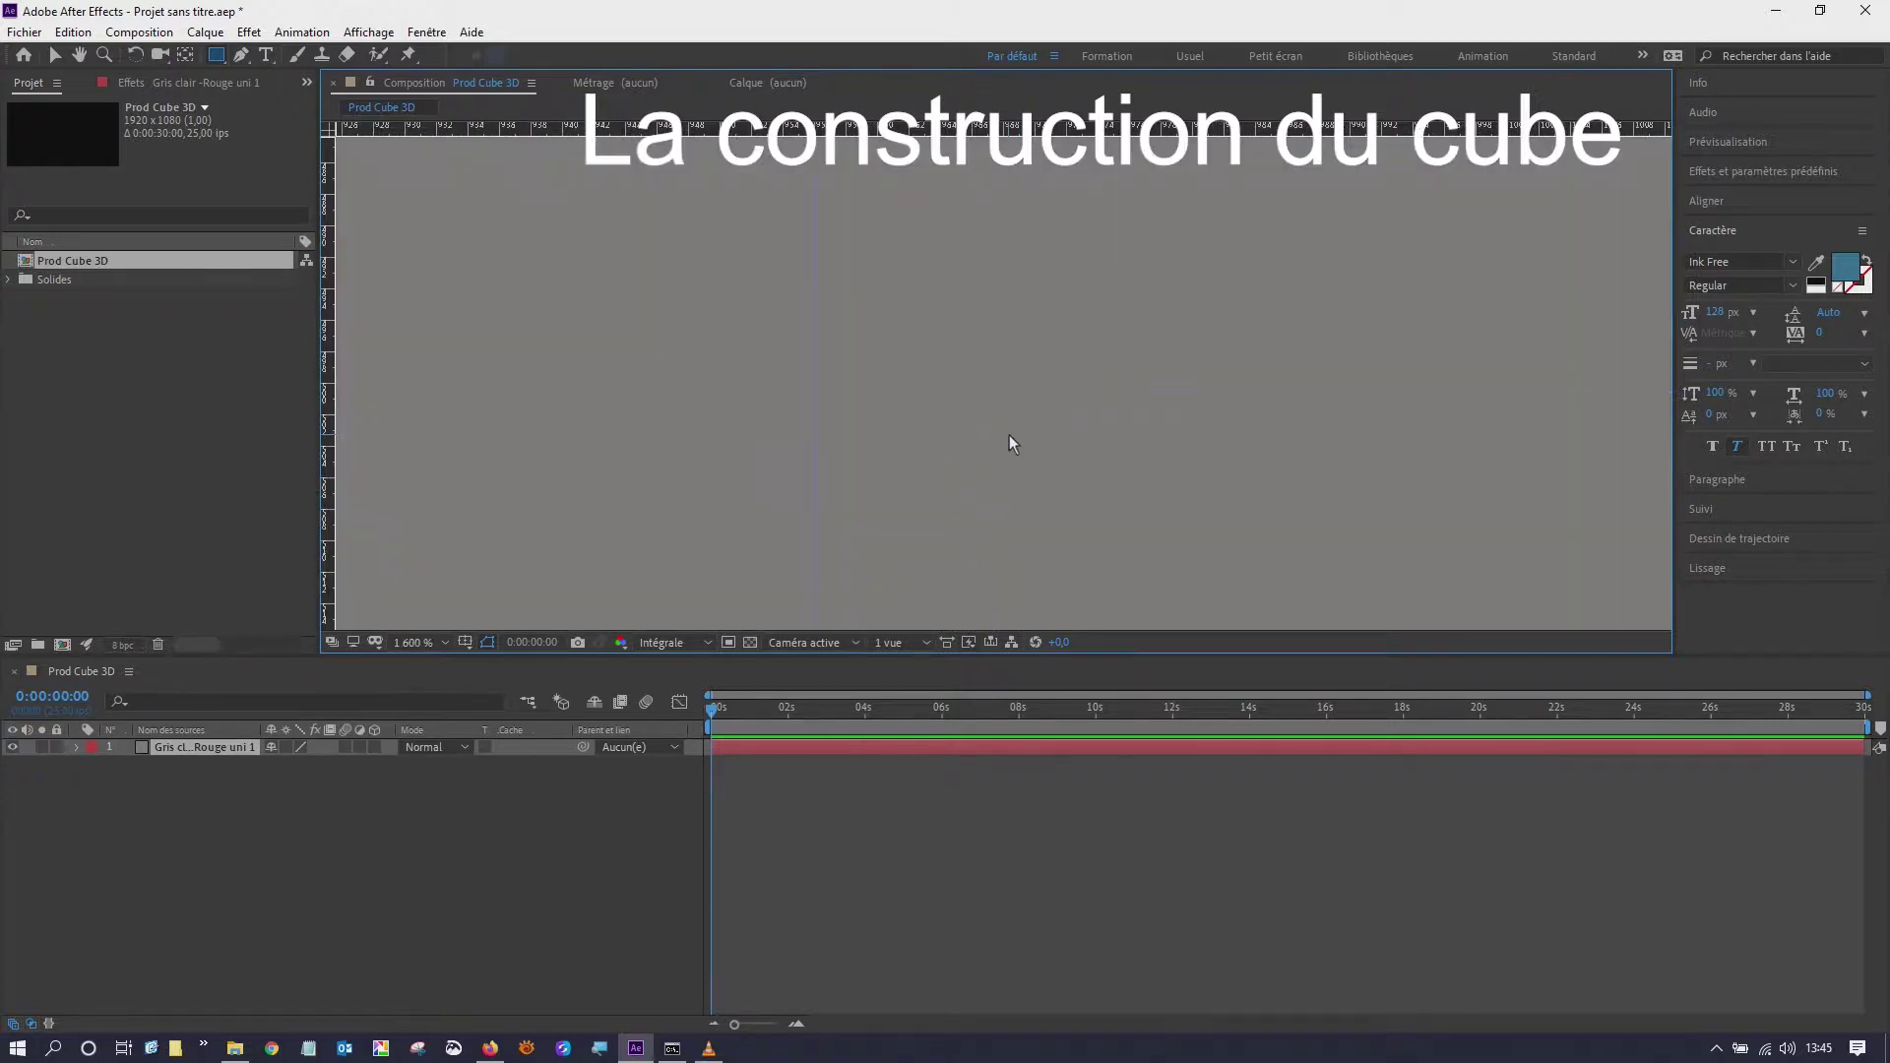
pyautogui.hscroll(-3, 984, 435)
pyautogui.scroll(10, 933, 554)
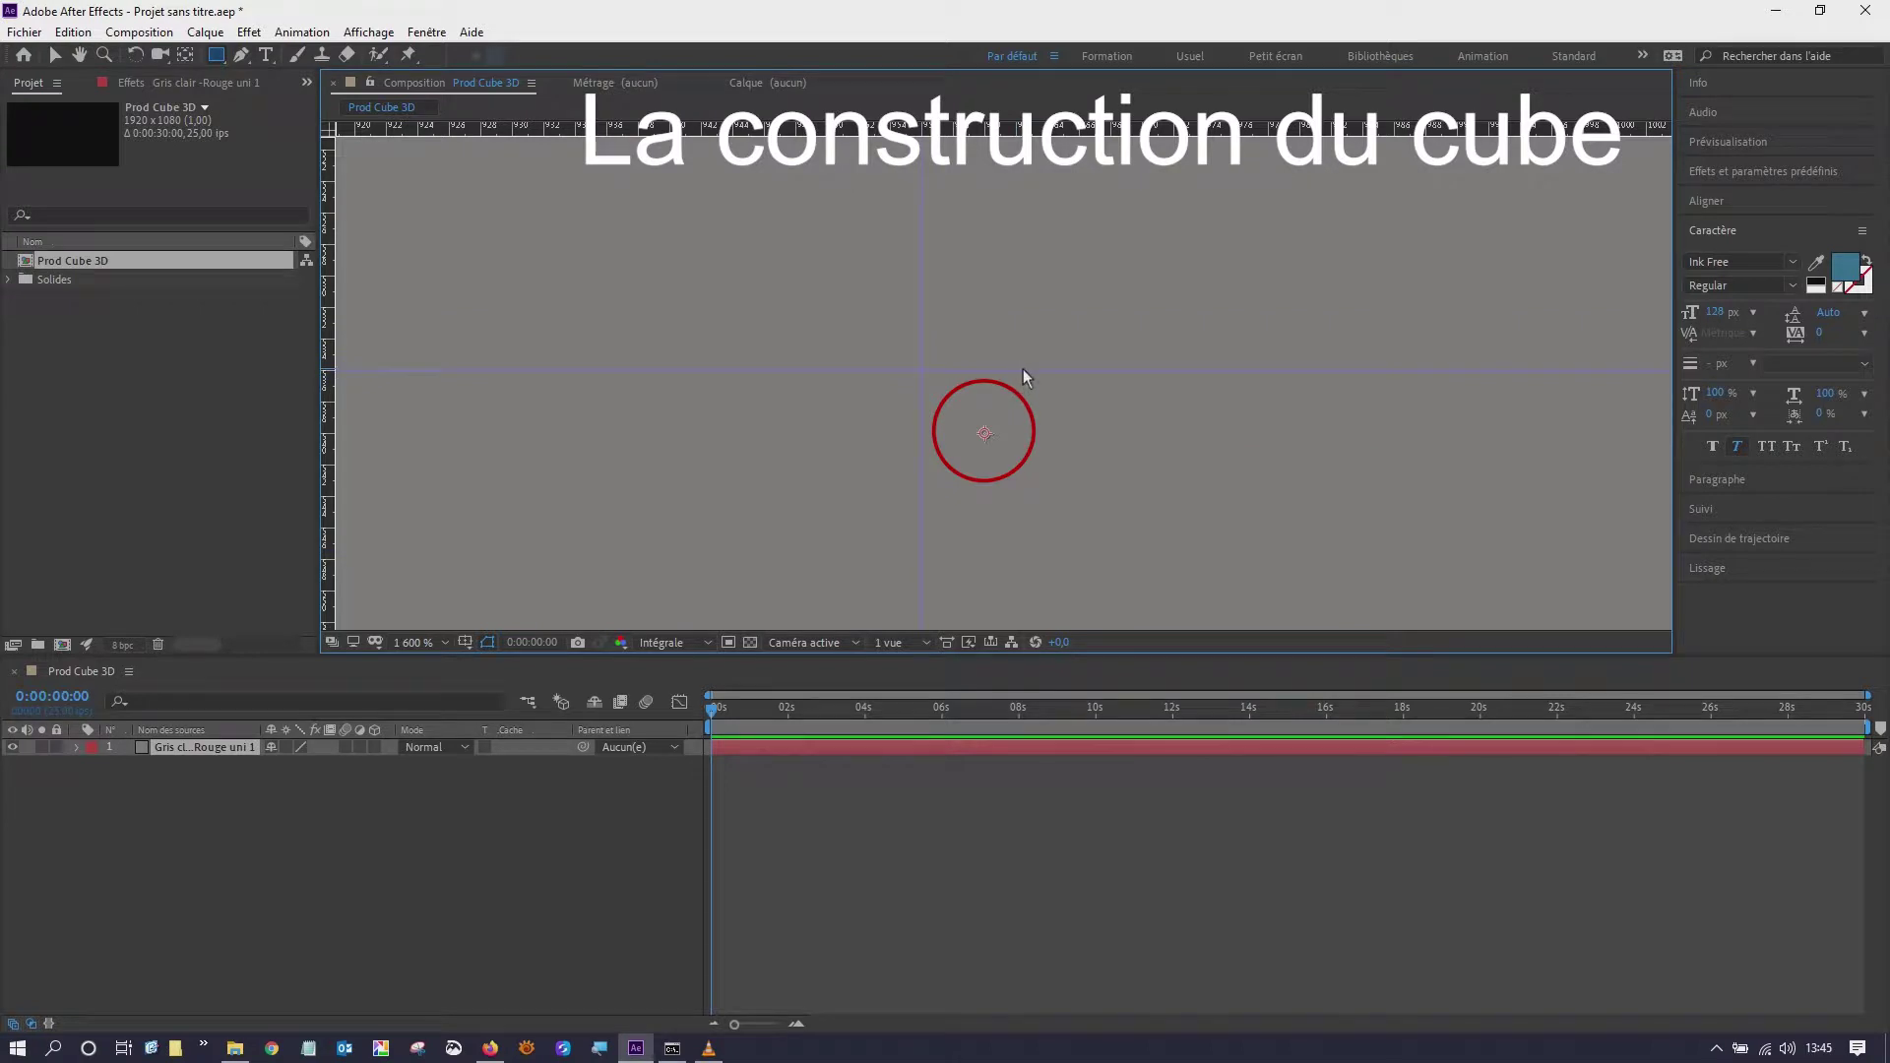
pyautogui.moveTo(1024, 374); pyautogui.dragTo(1020, 435)
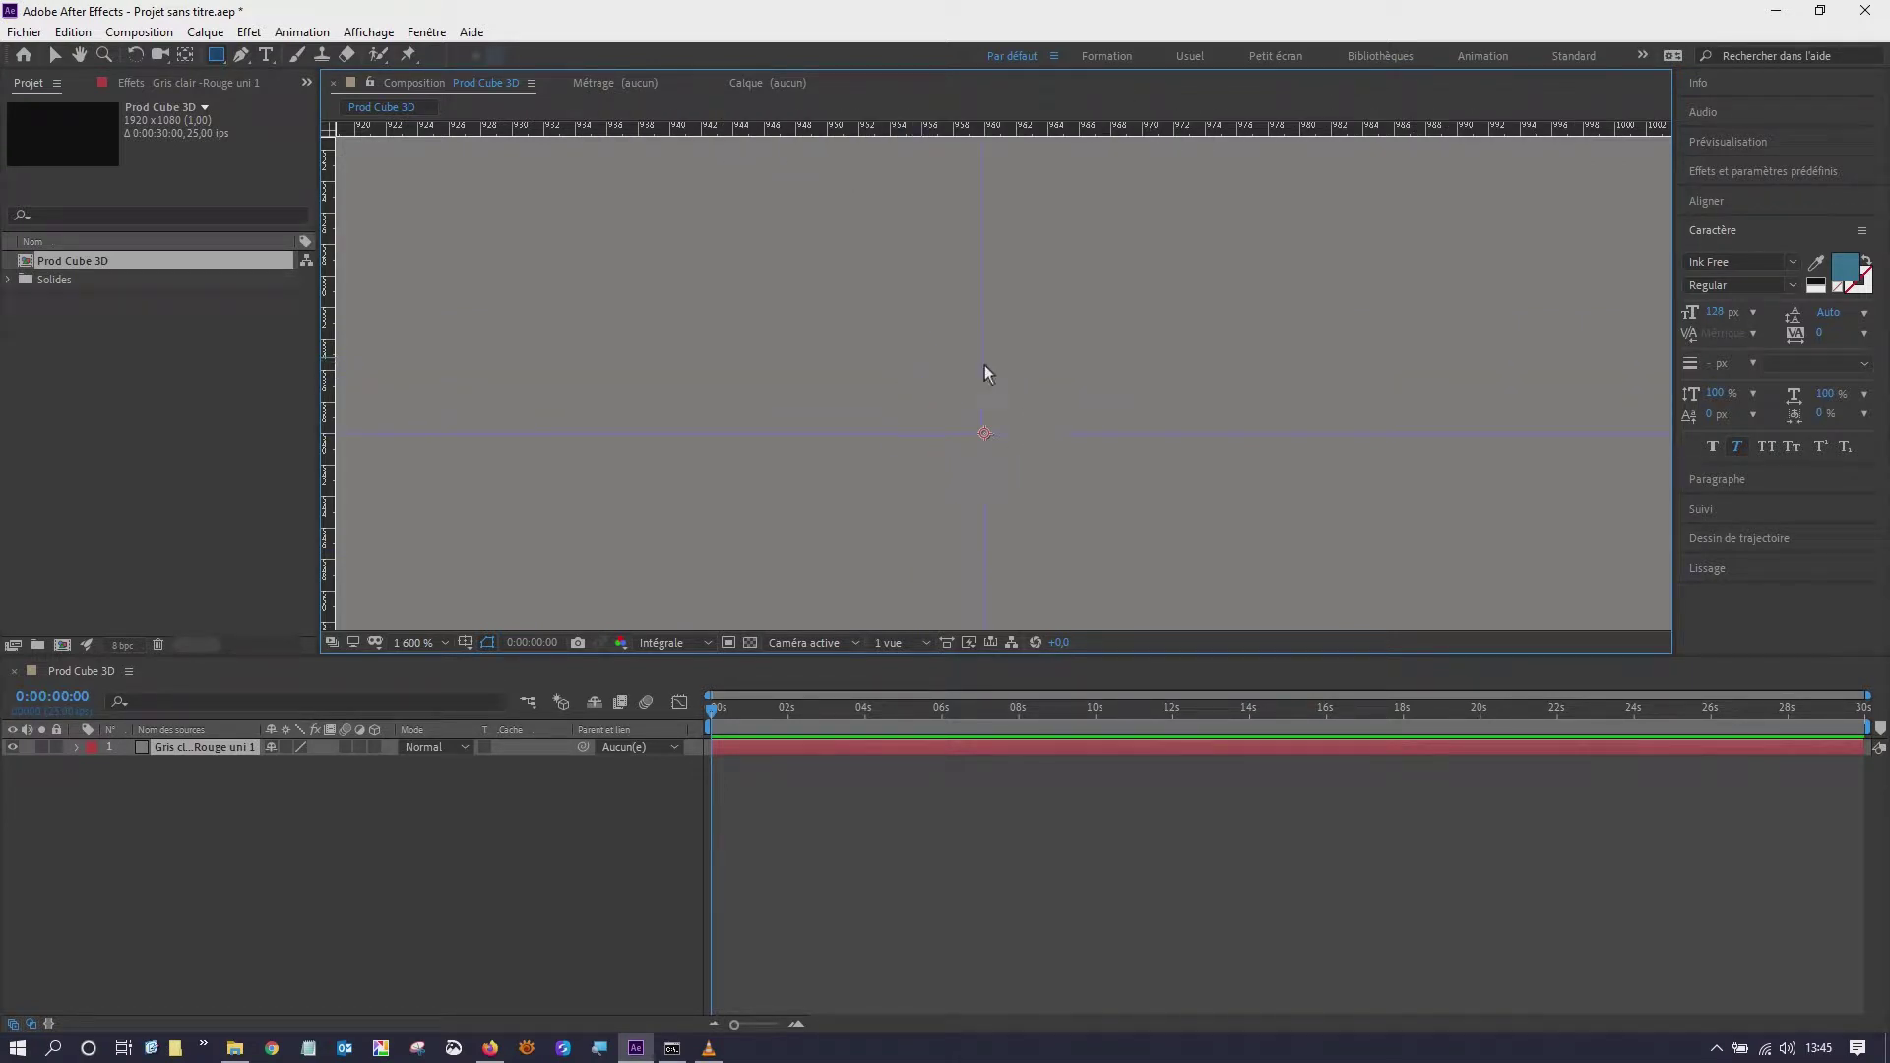
pyautogui.press(',')
pyautogui.press(',')
pyautogui.press(',')
pyautogui.press(',')
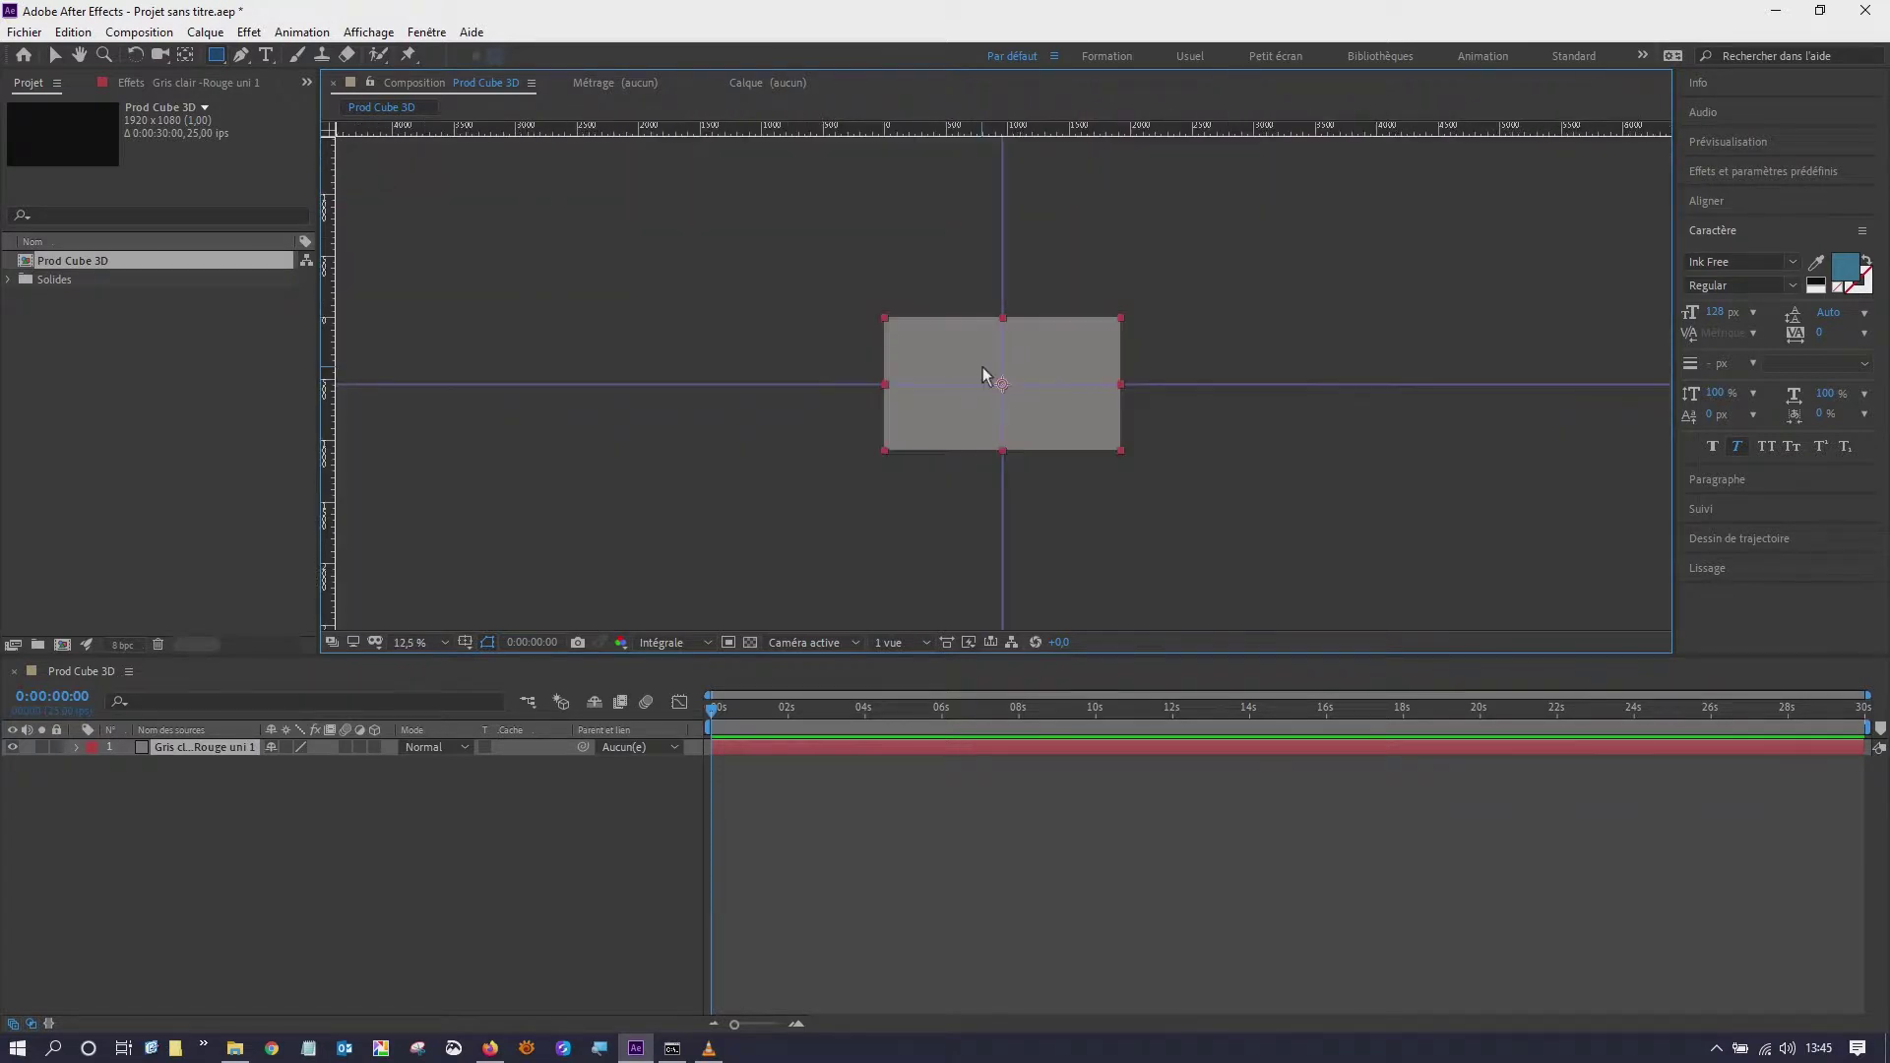
pyautogui.press('/')
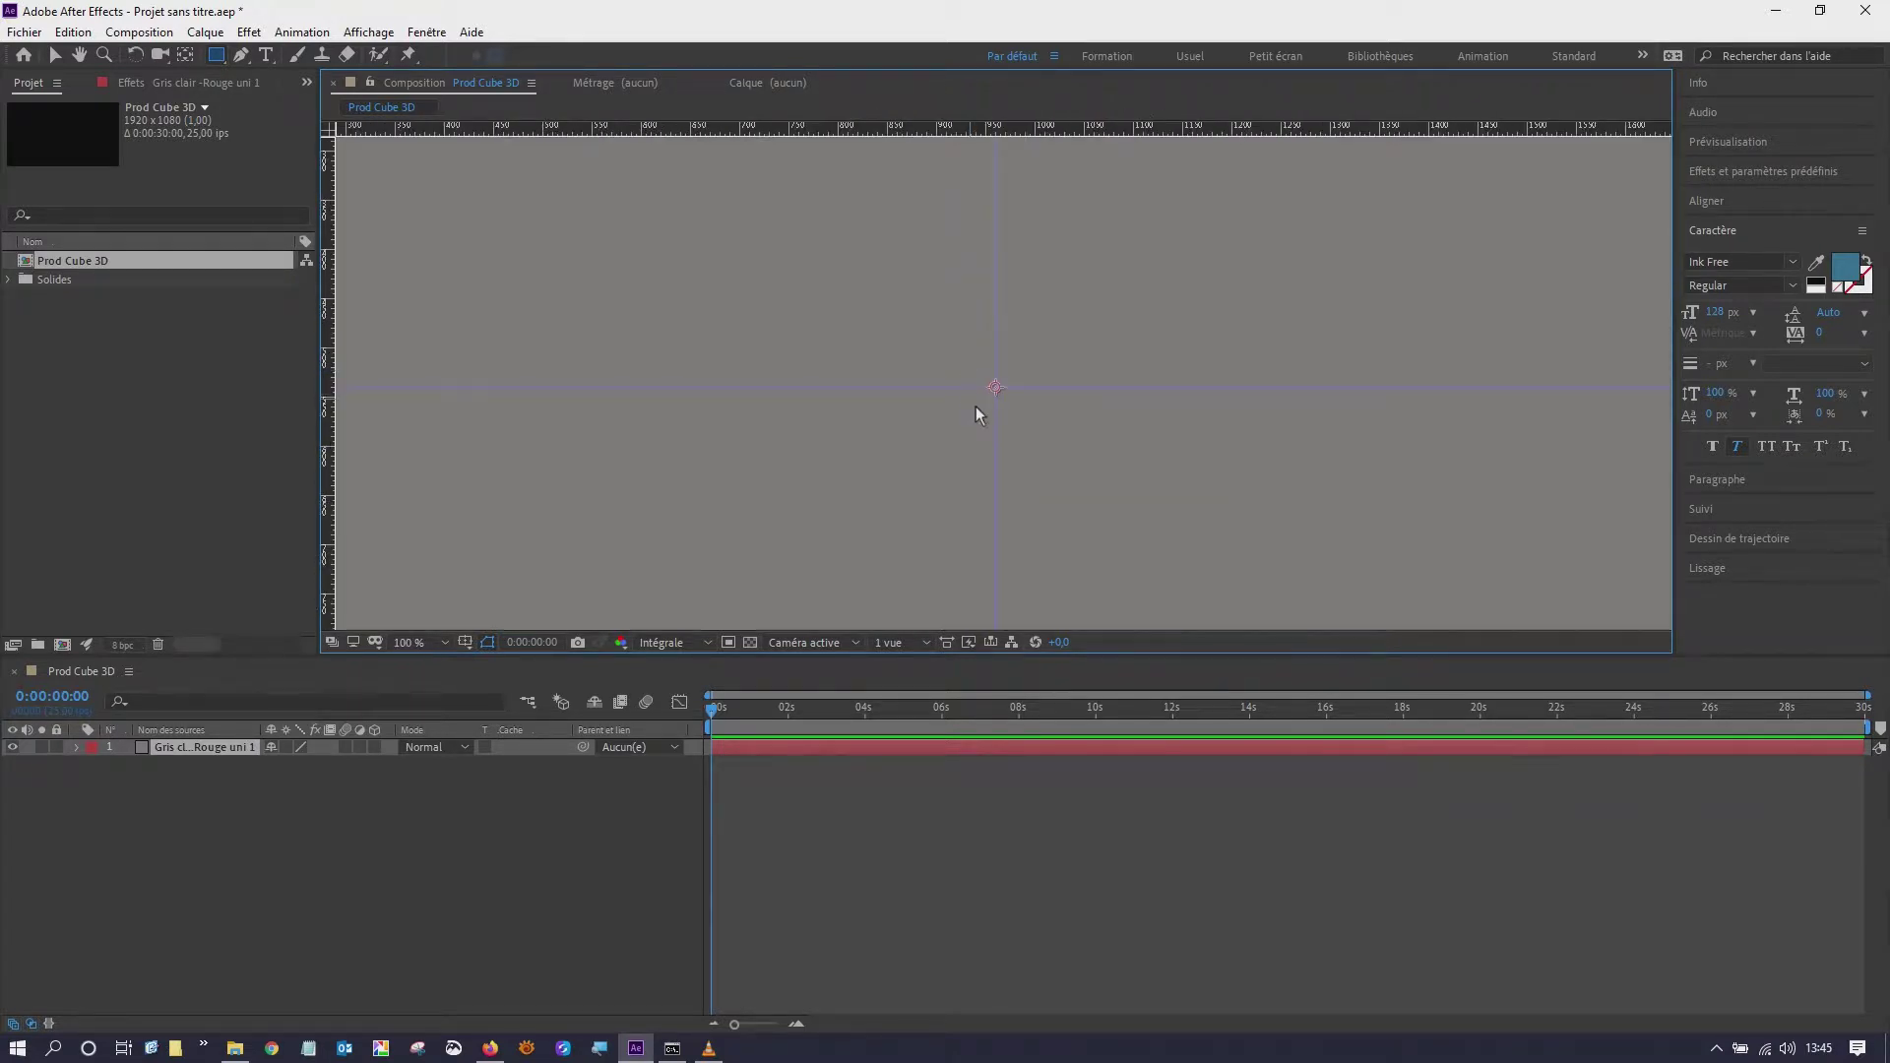
# - Lock the guides and return the viewer to 50% zoom
pyautogui.click(347, 33)
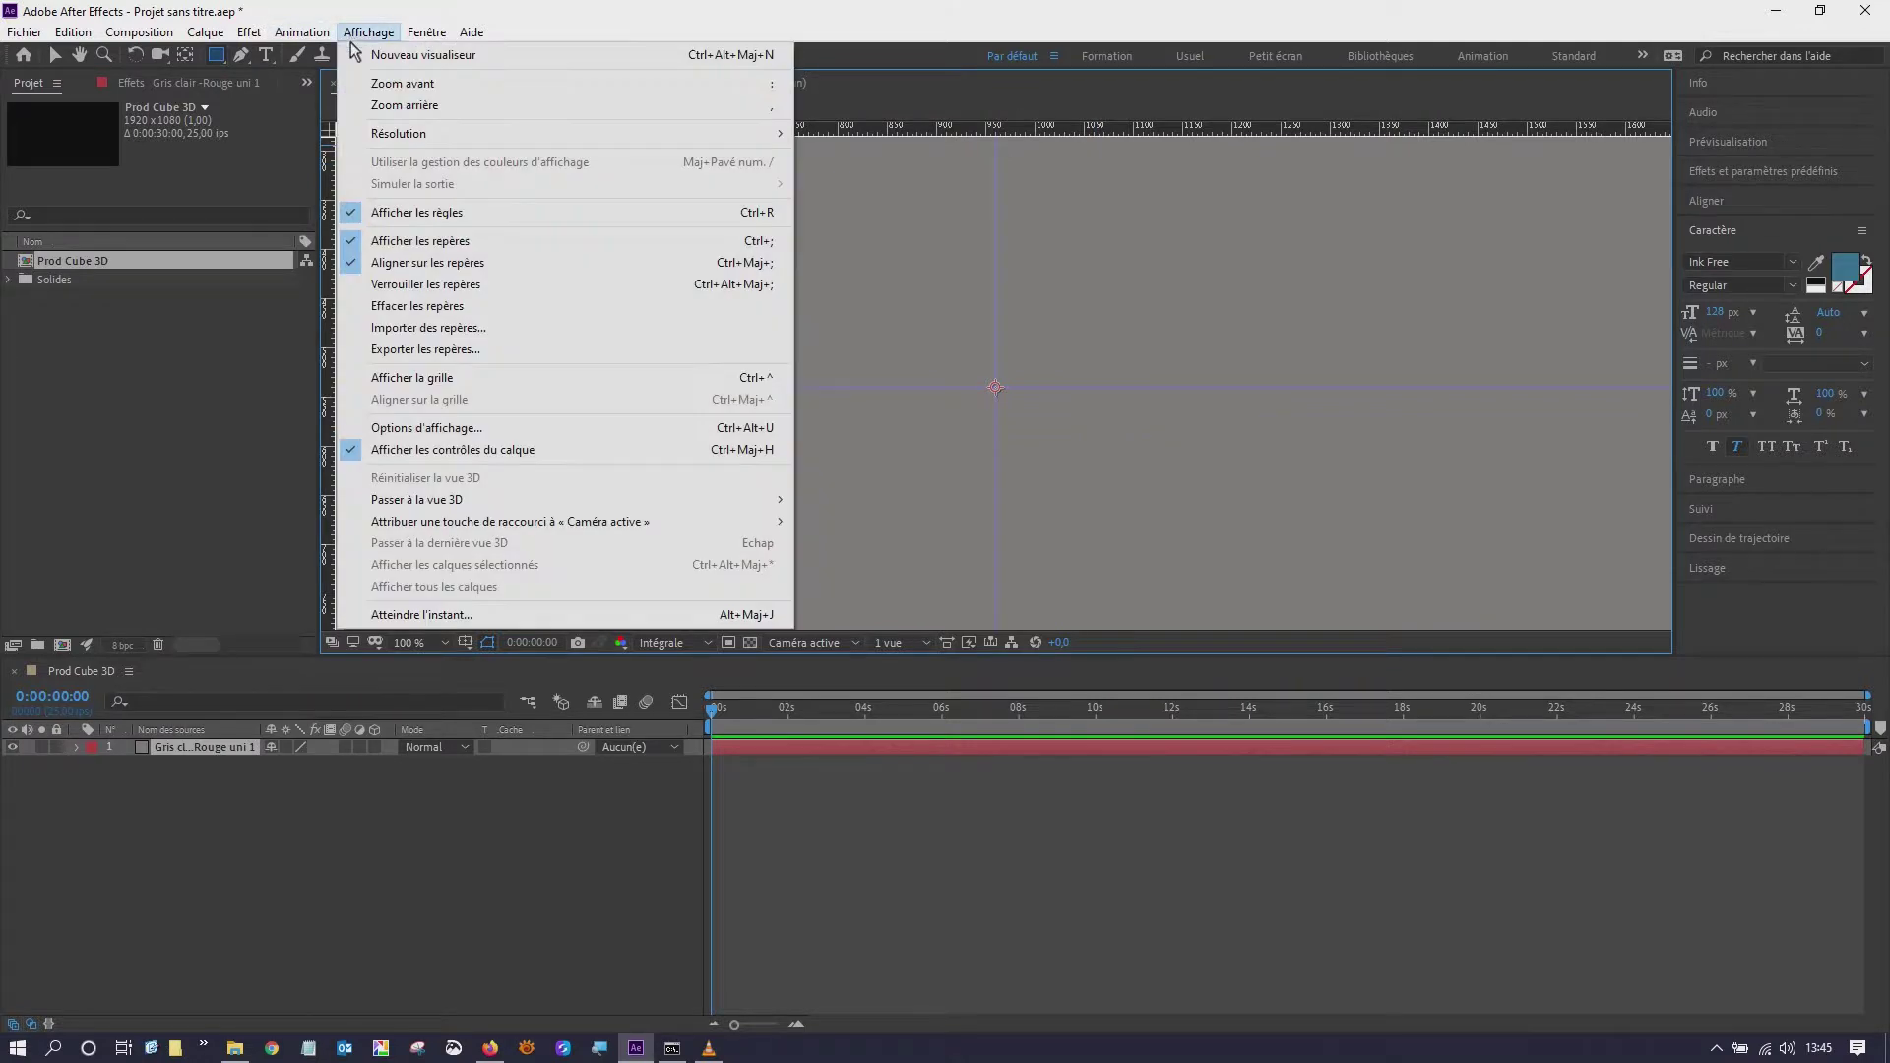
pyautogui.click(419, 285)
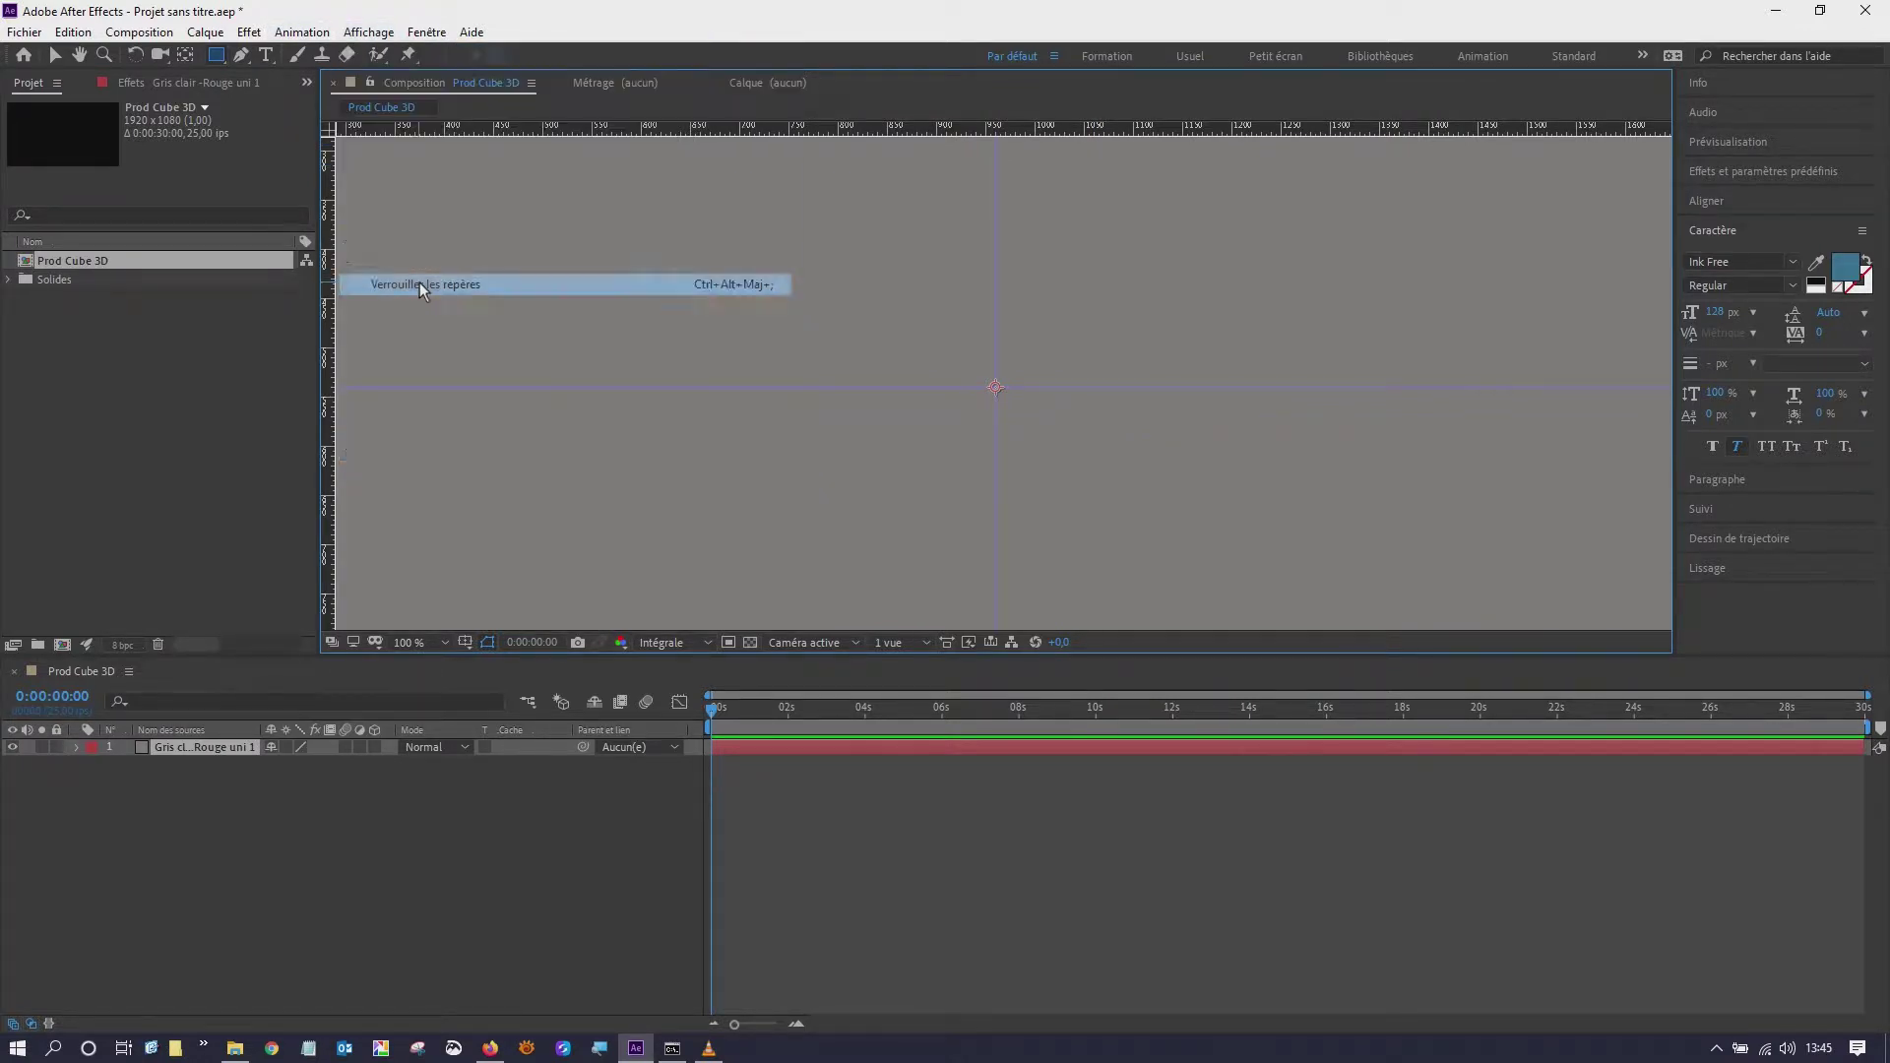
pyautogui.press(',')
pyautogui.press(',')
pyautogui.press('.')
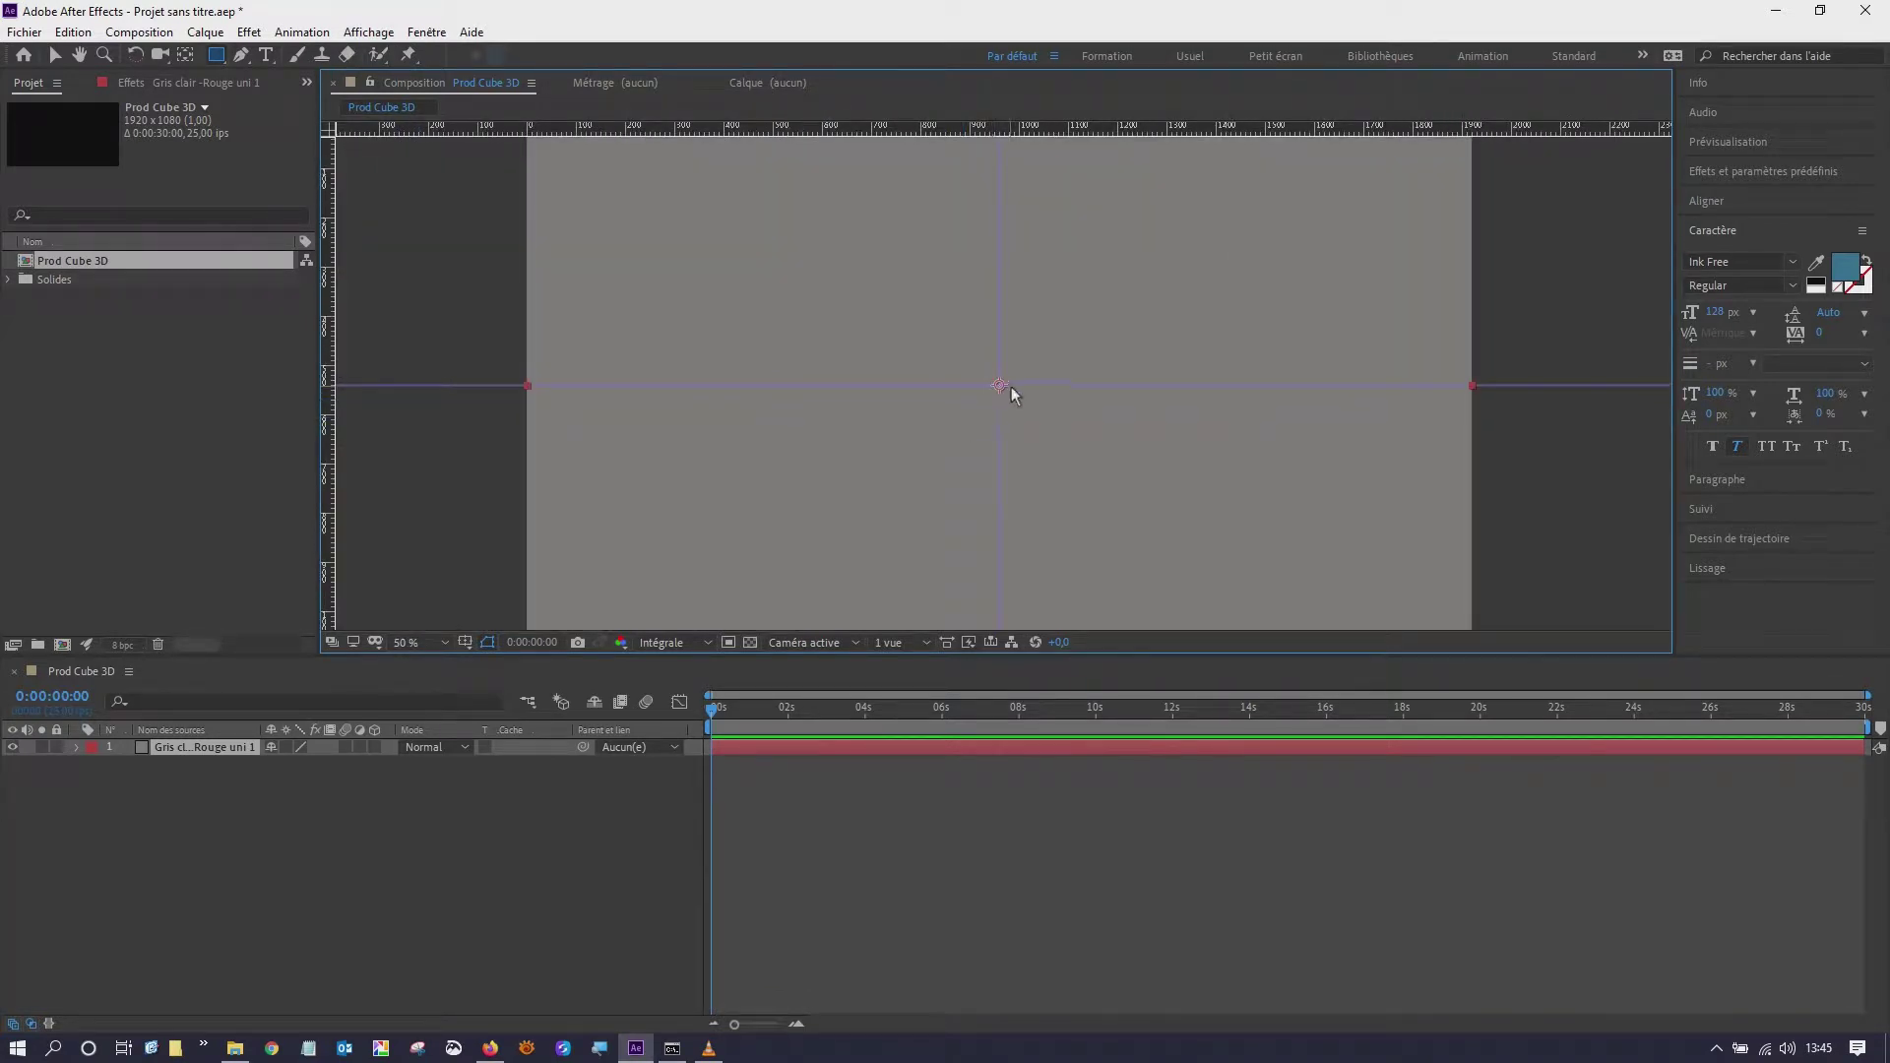
# - Draw Masque 1 as a square centred on the guide intersection, cropping the grey solid
pyautogui.moveTo(998, 386); pyautogui.dragTo(1018, 431)
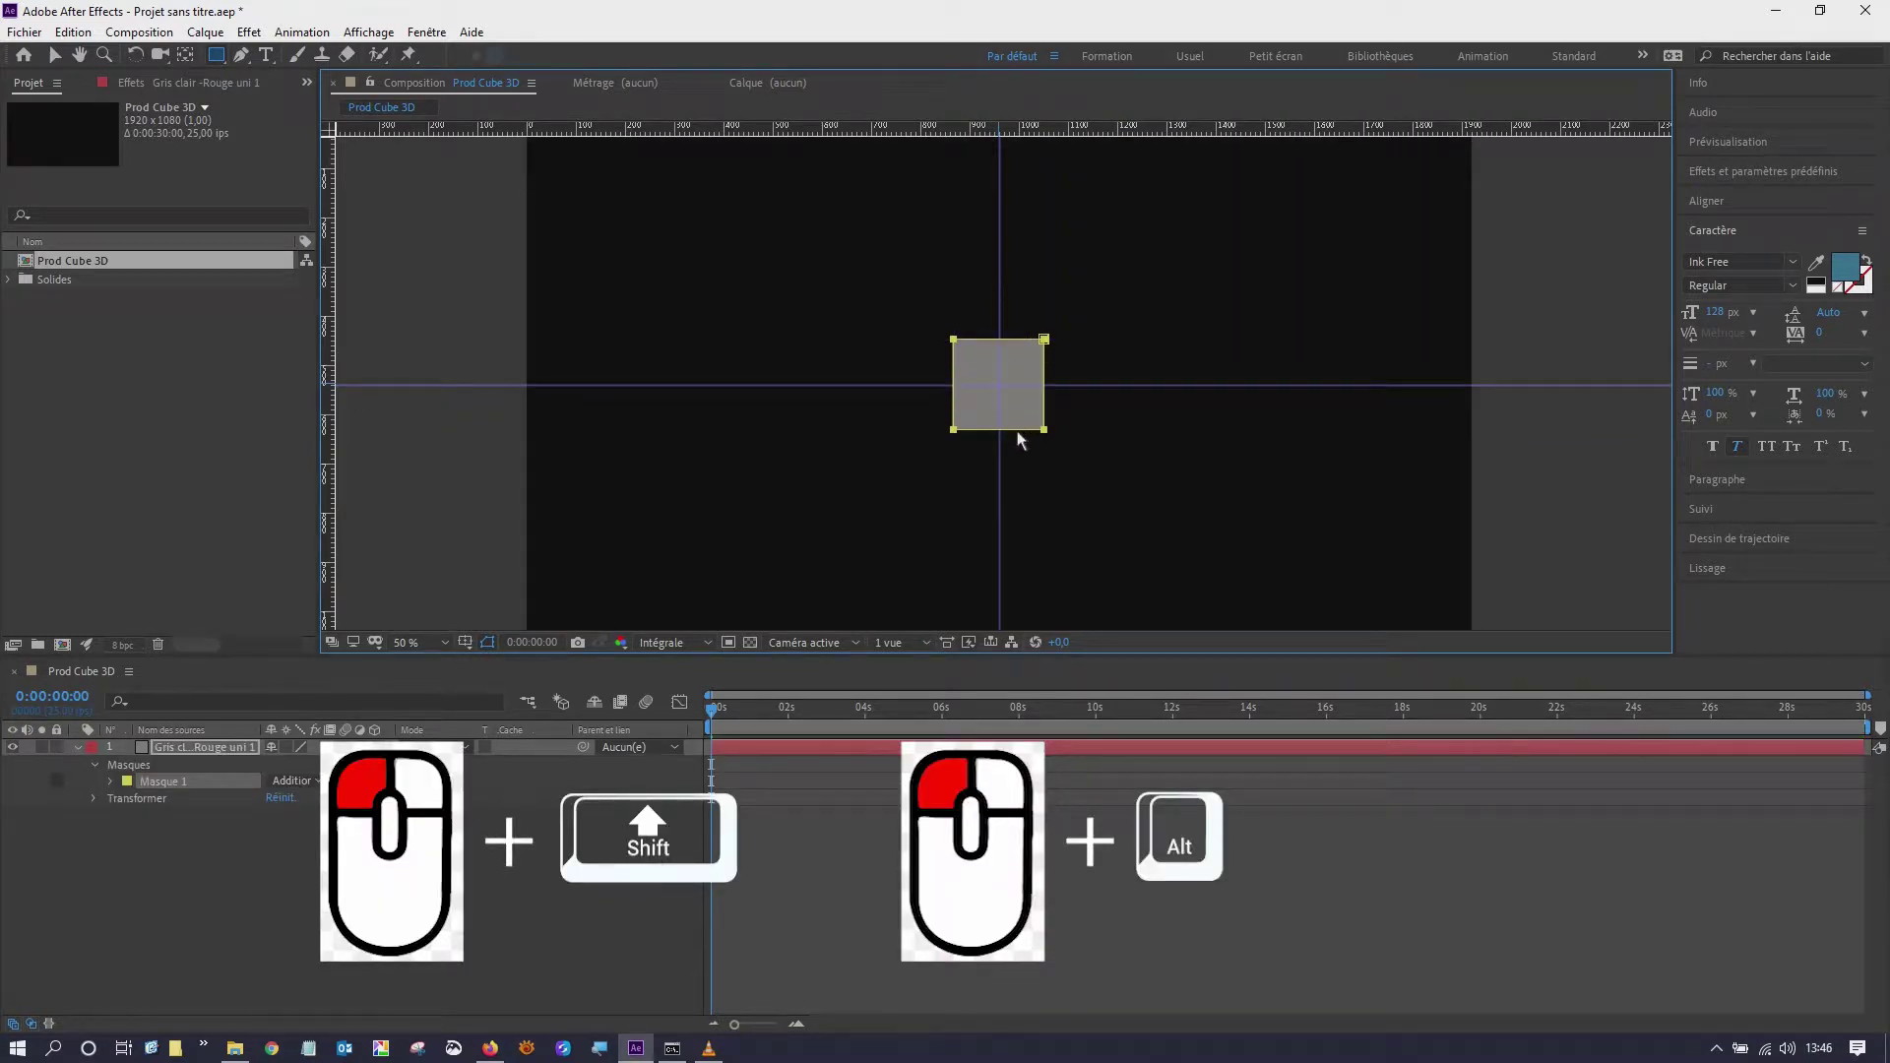
pyautogui.moveTo(1018, 431); pyautogui.dragTo(1099, 548)
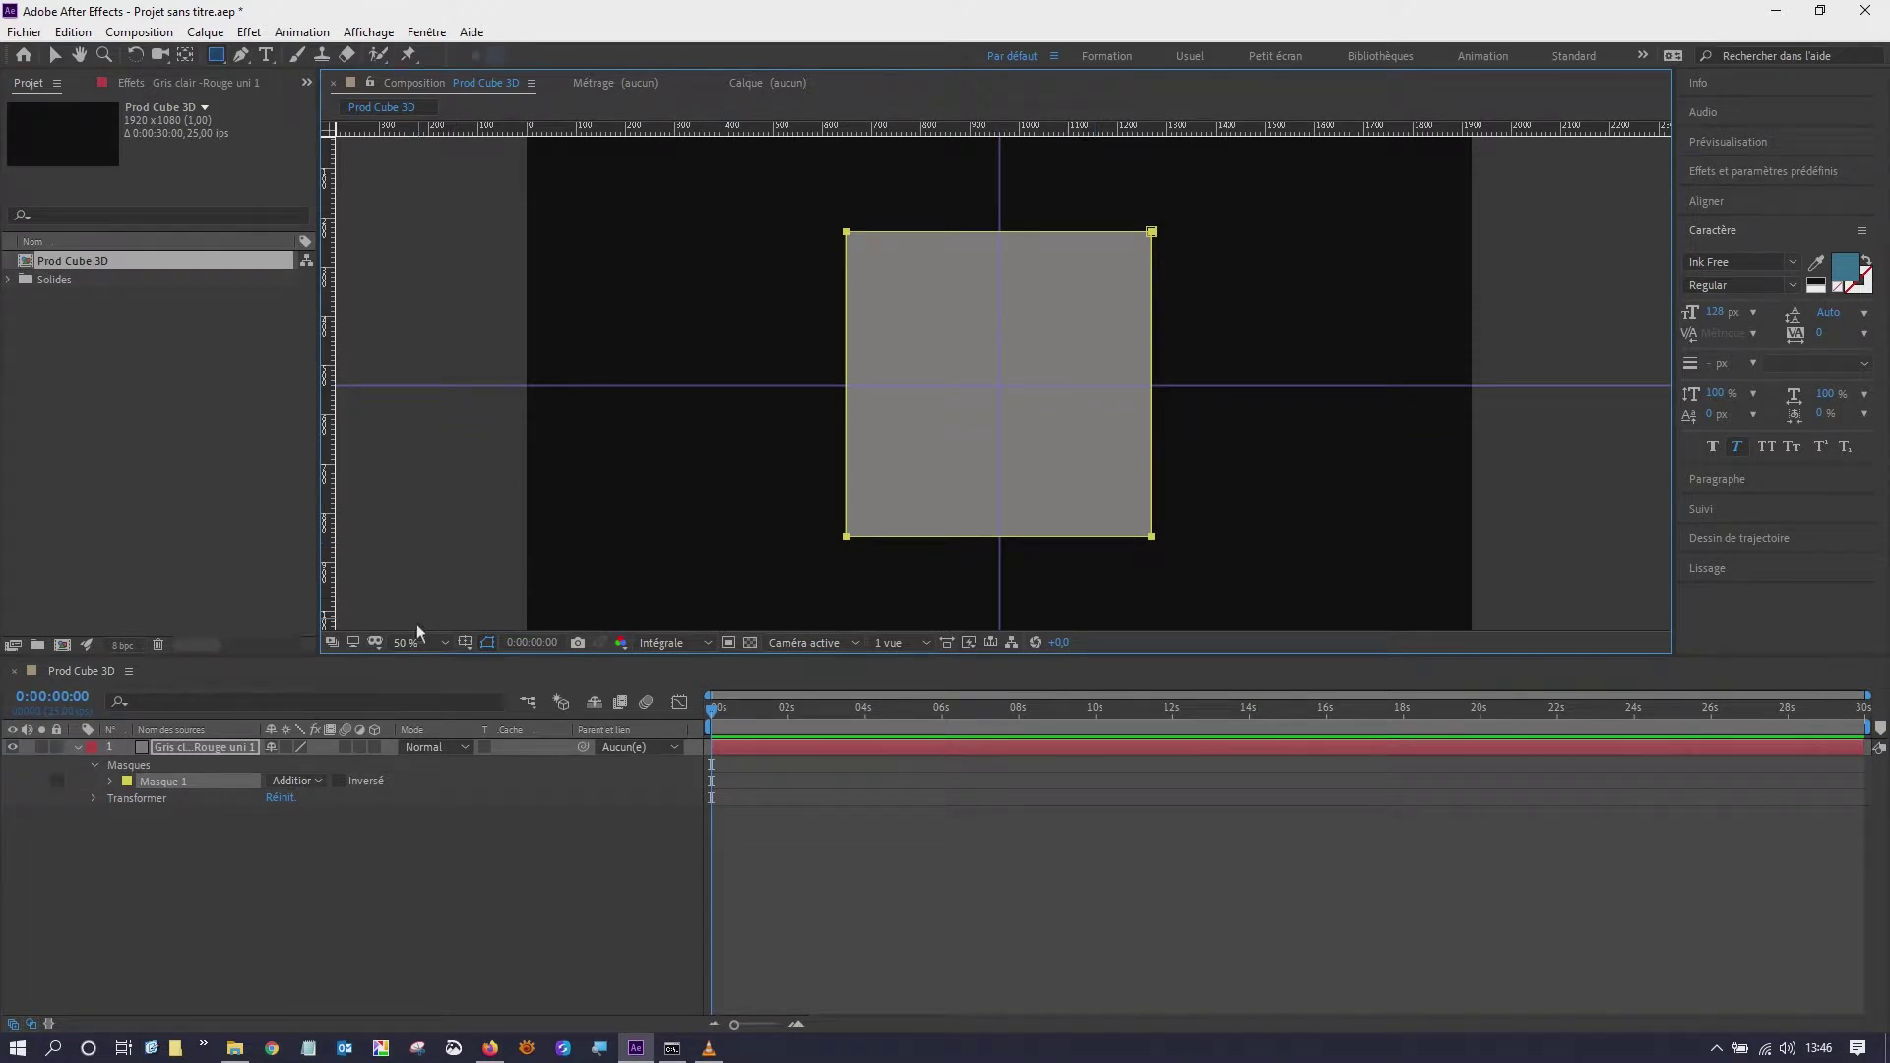
pyautogui.click(133, 771)
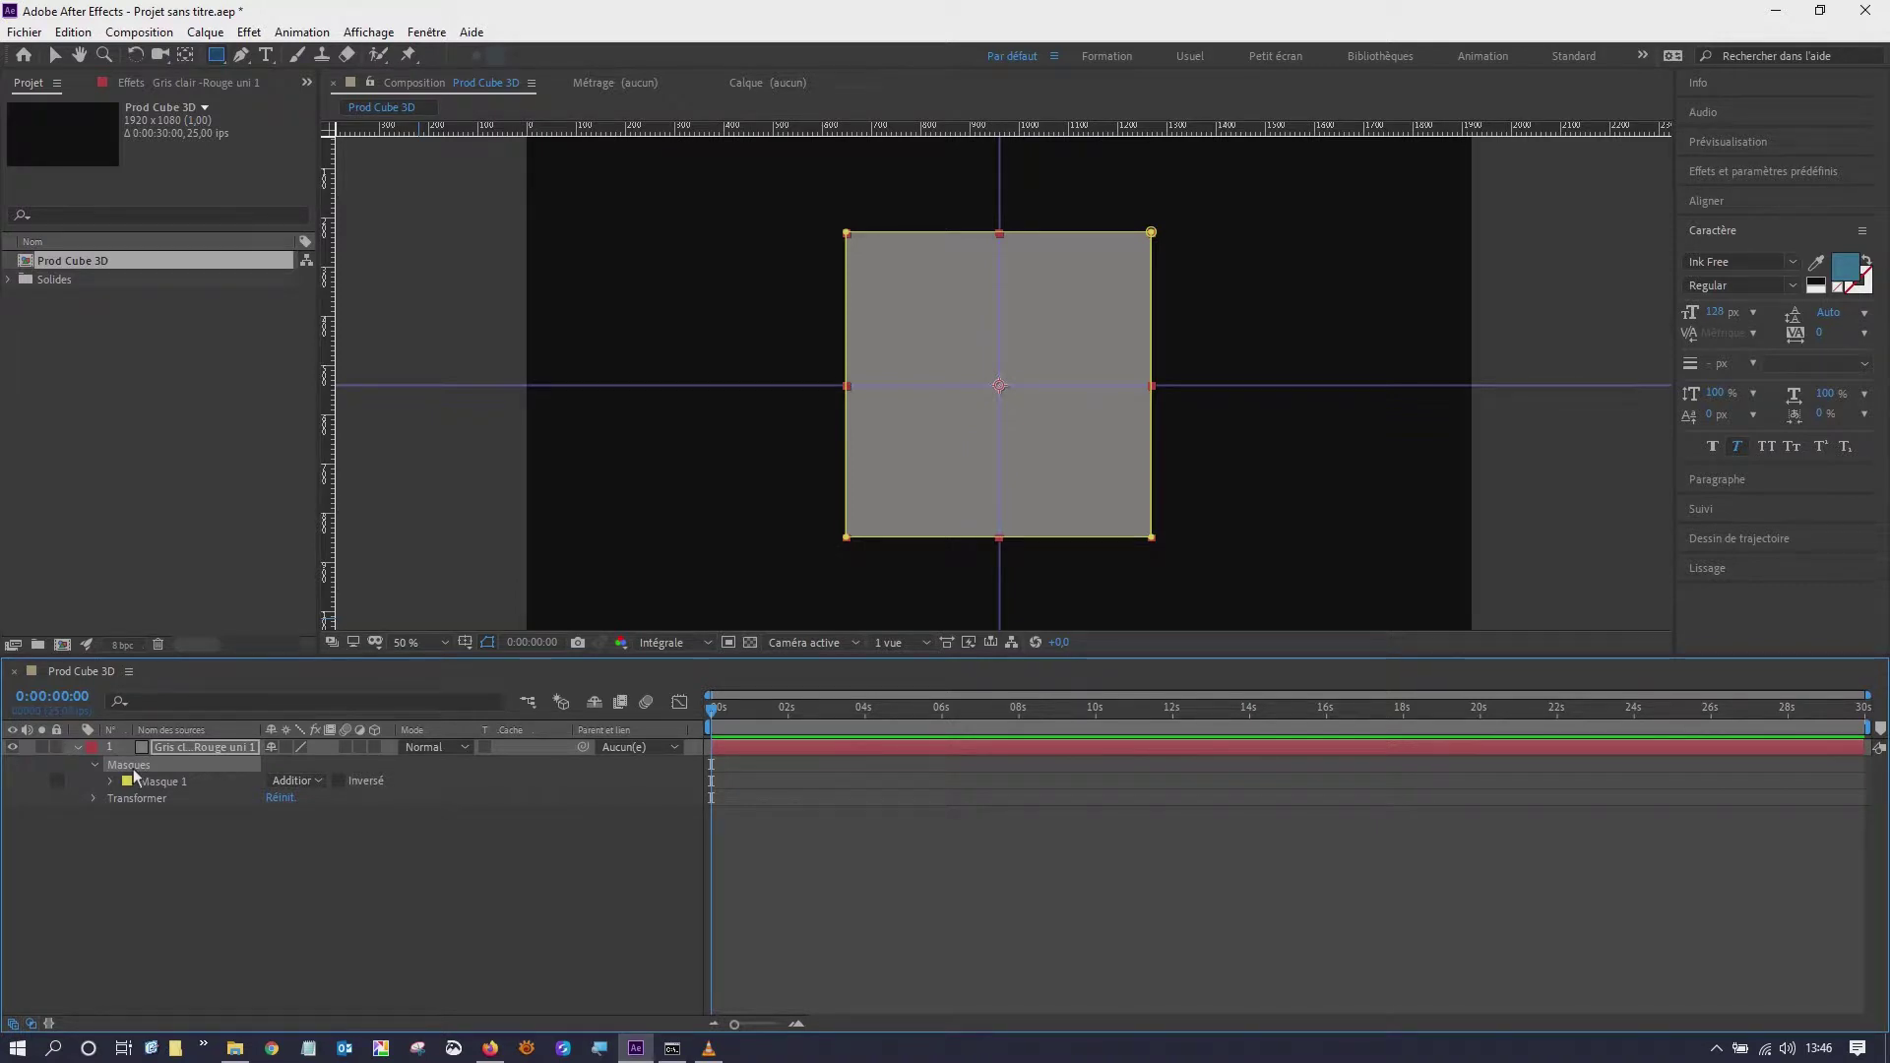
pyautogui.click(154, 754)
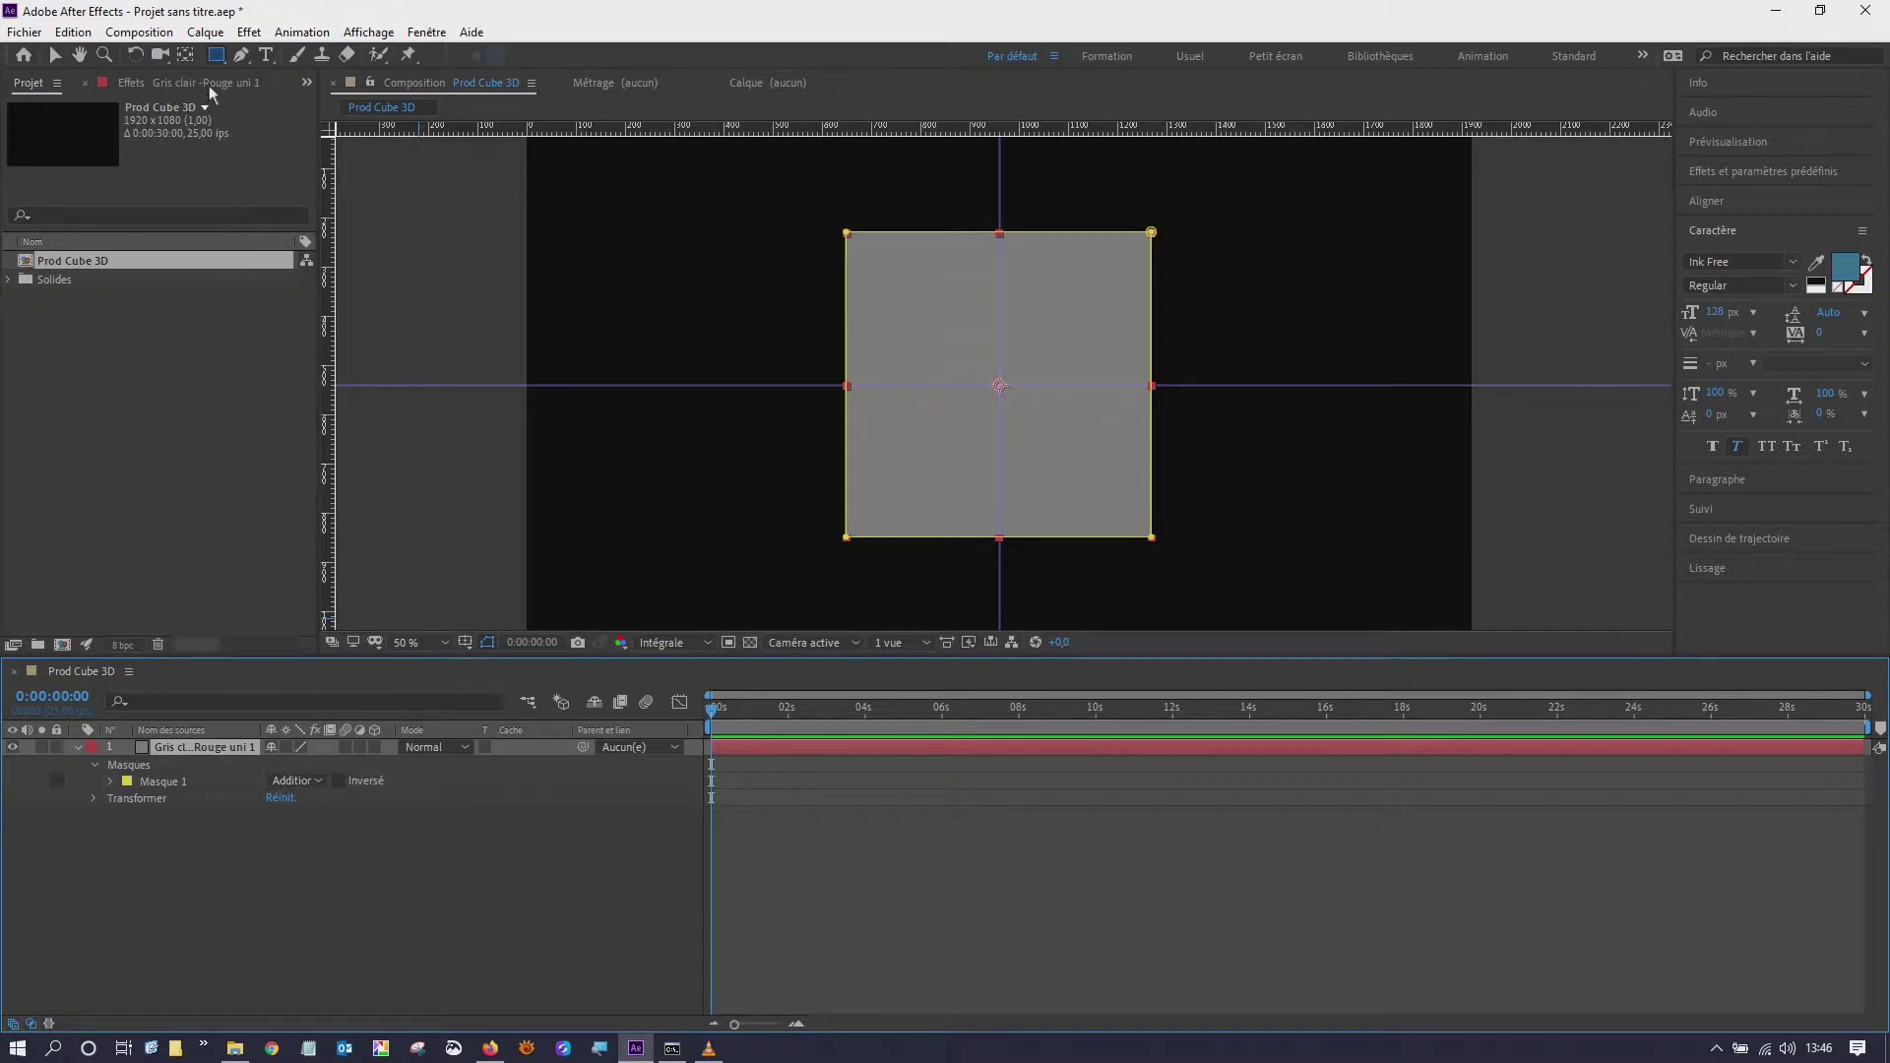
# - Apply CC Toner to the square with pure red FF0000 midtones
pyautogui.click(246, 38)
pyautogui.moveTo(436, 286)
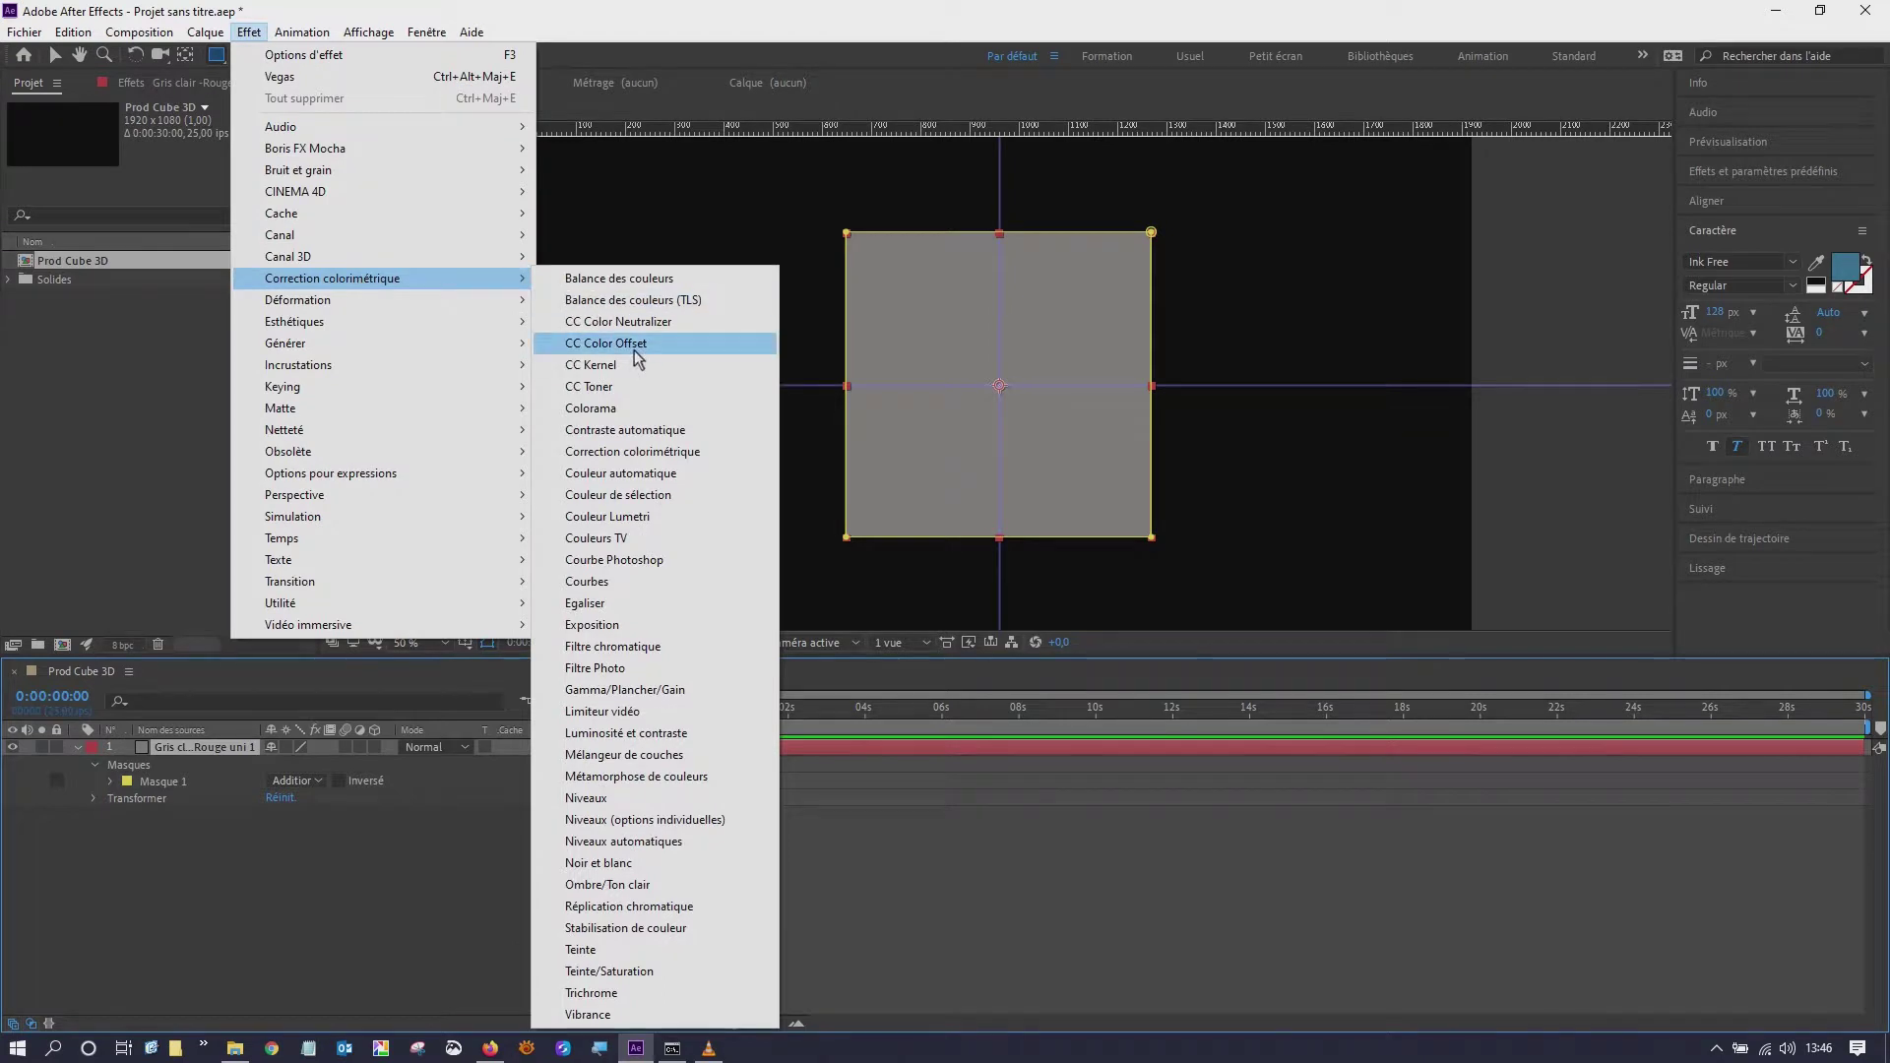
pyautogui.click(623, 388)
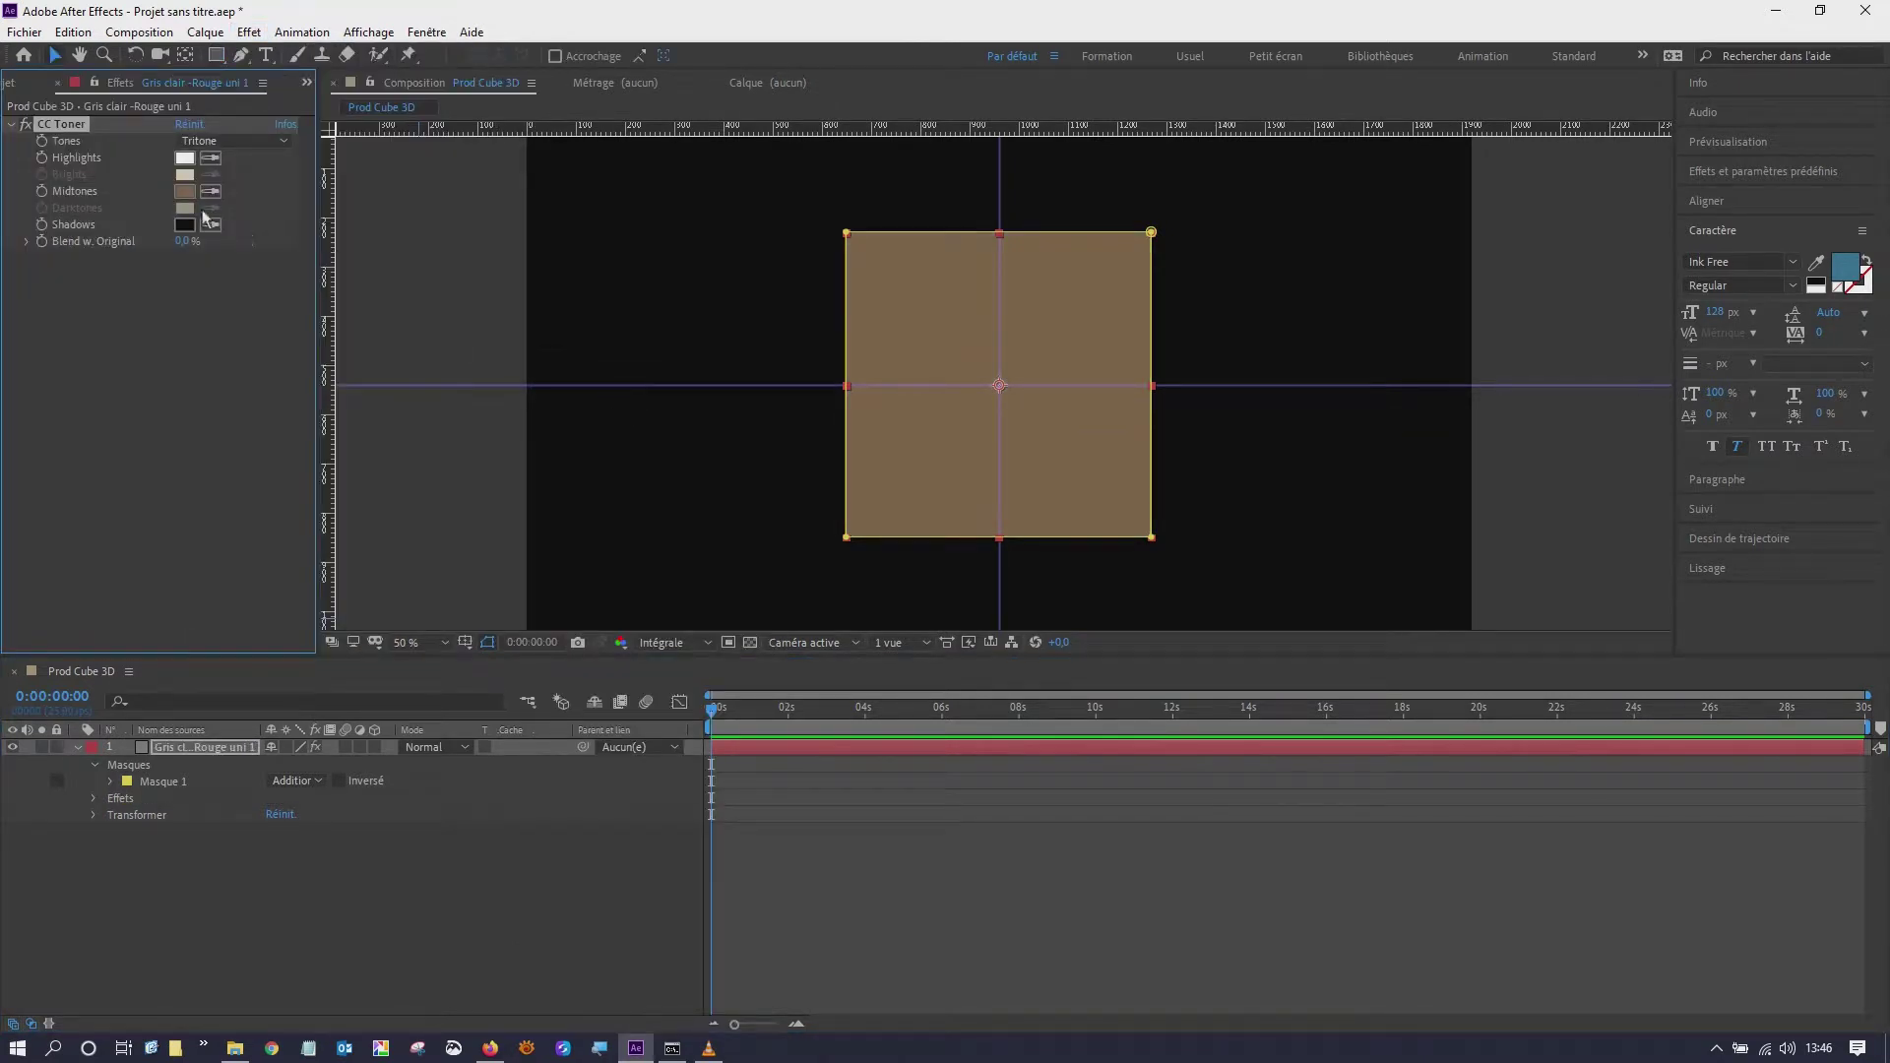
pyautogui.click(187, 192)
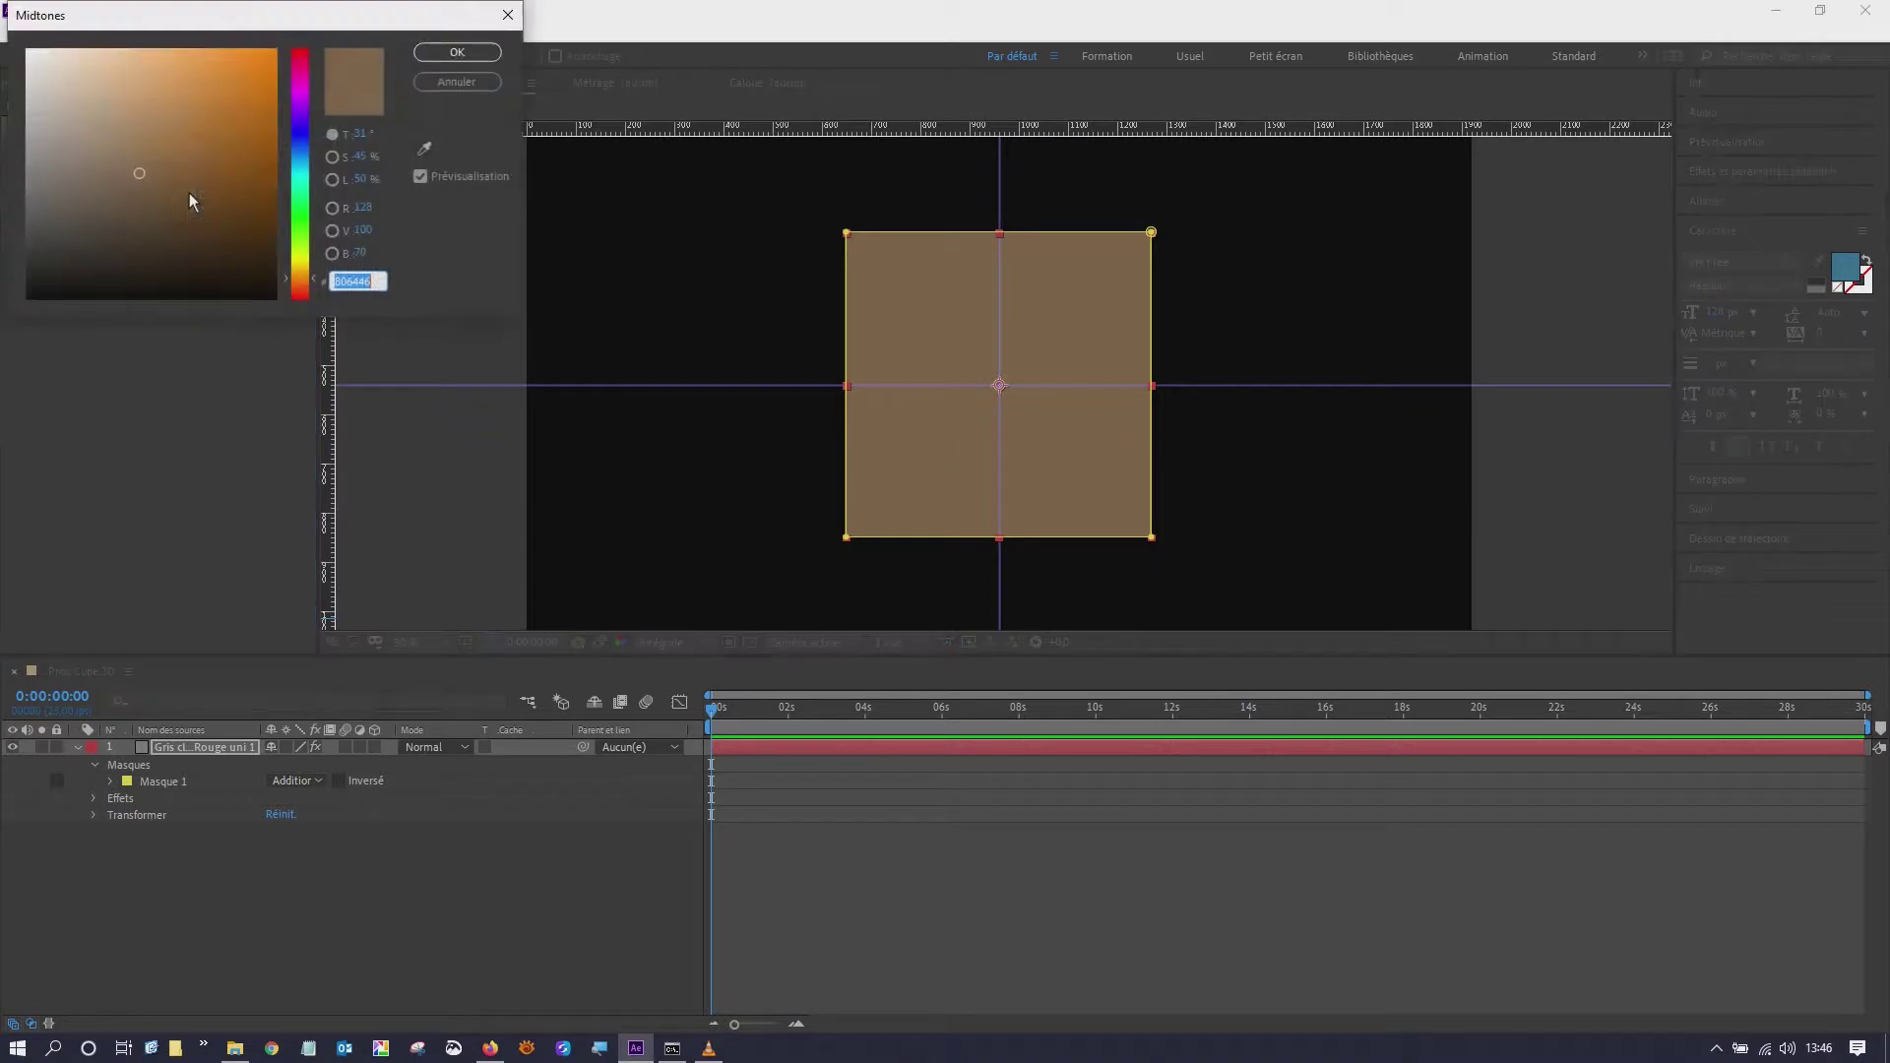
pyautogui.click(302, 51)
pyautogui.click(275, 50)
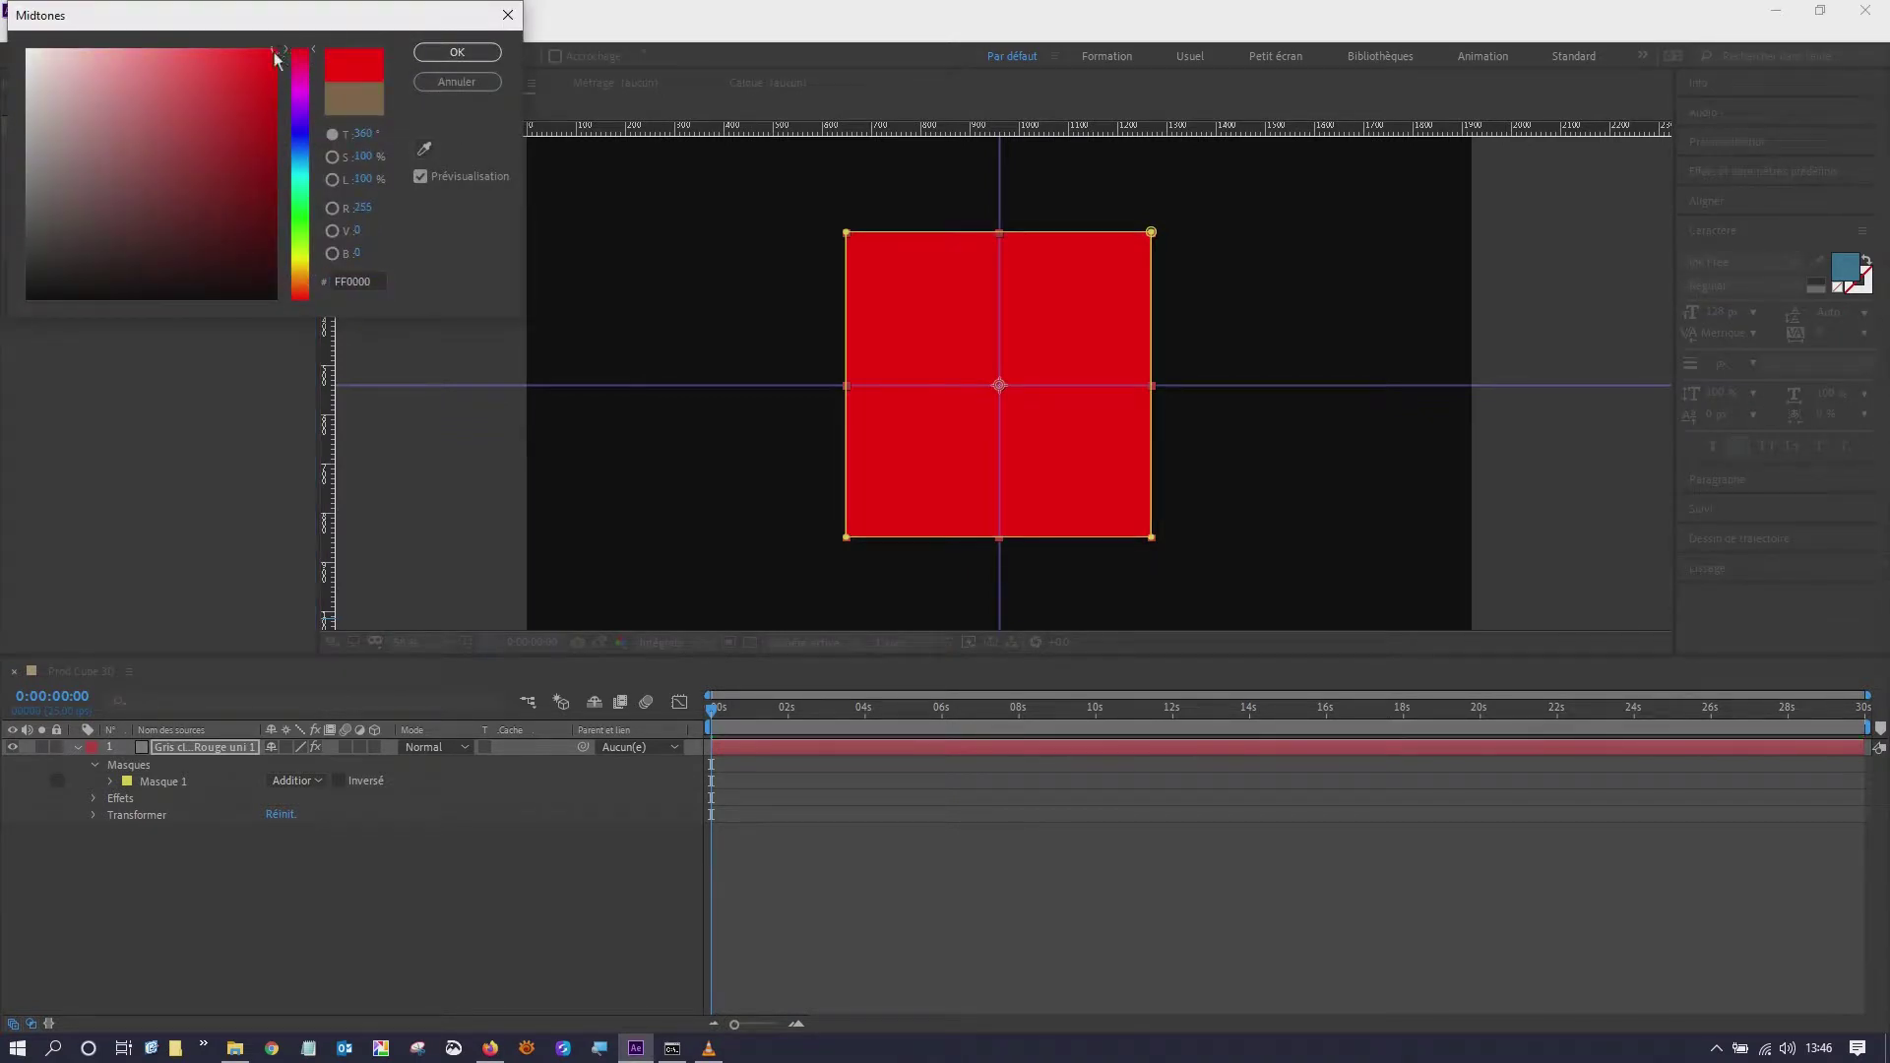
pyautogui.click(466, 57)
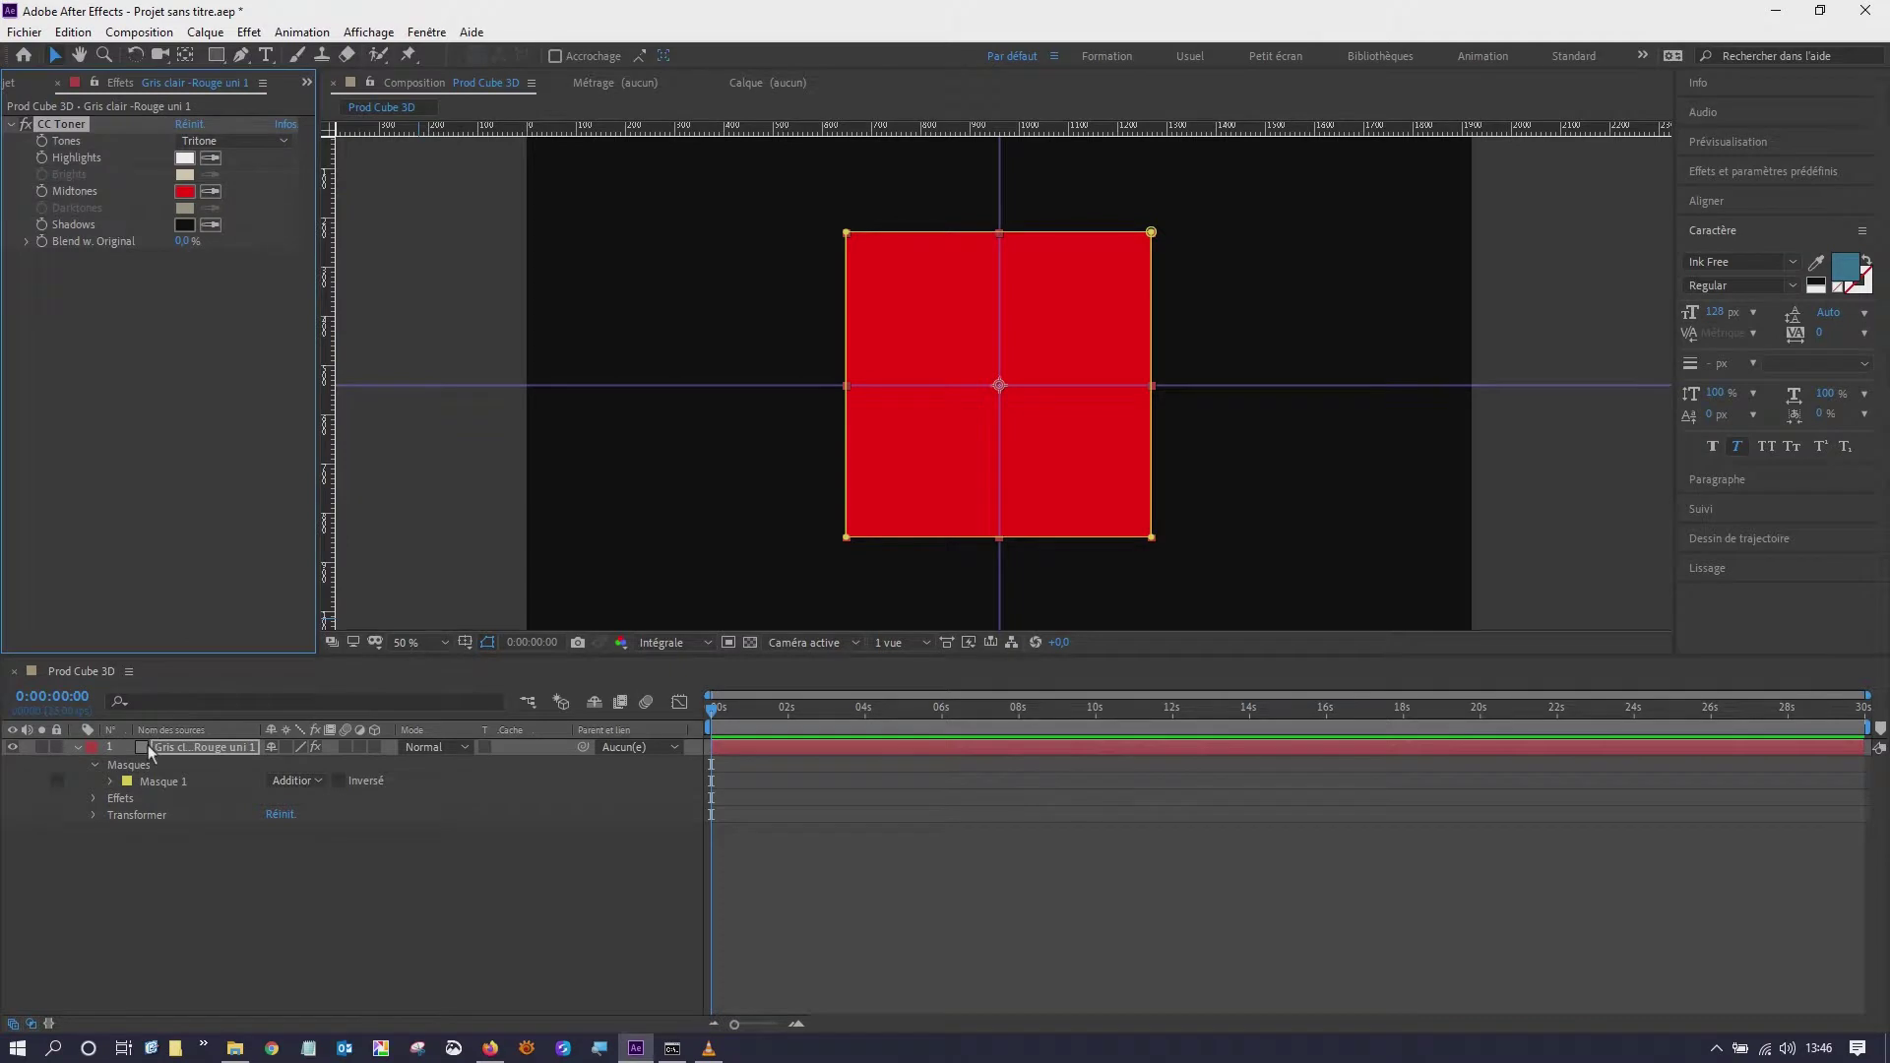
pyautogui.click(210, 752)
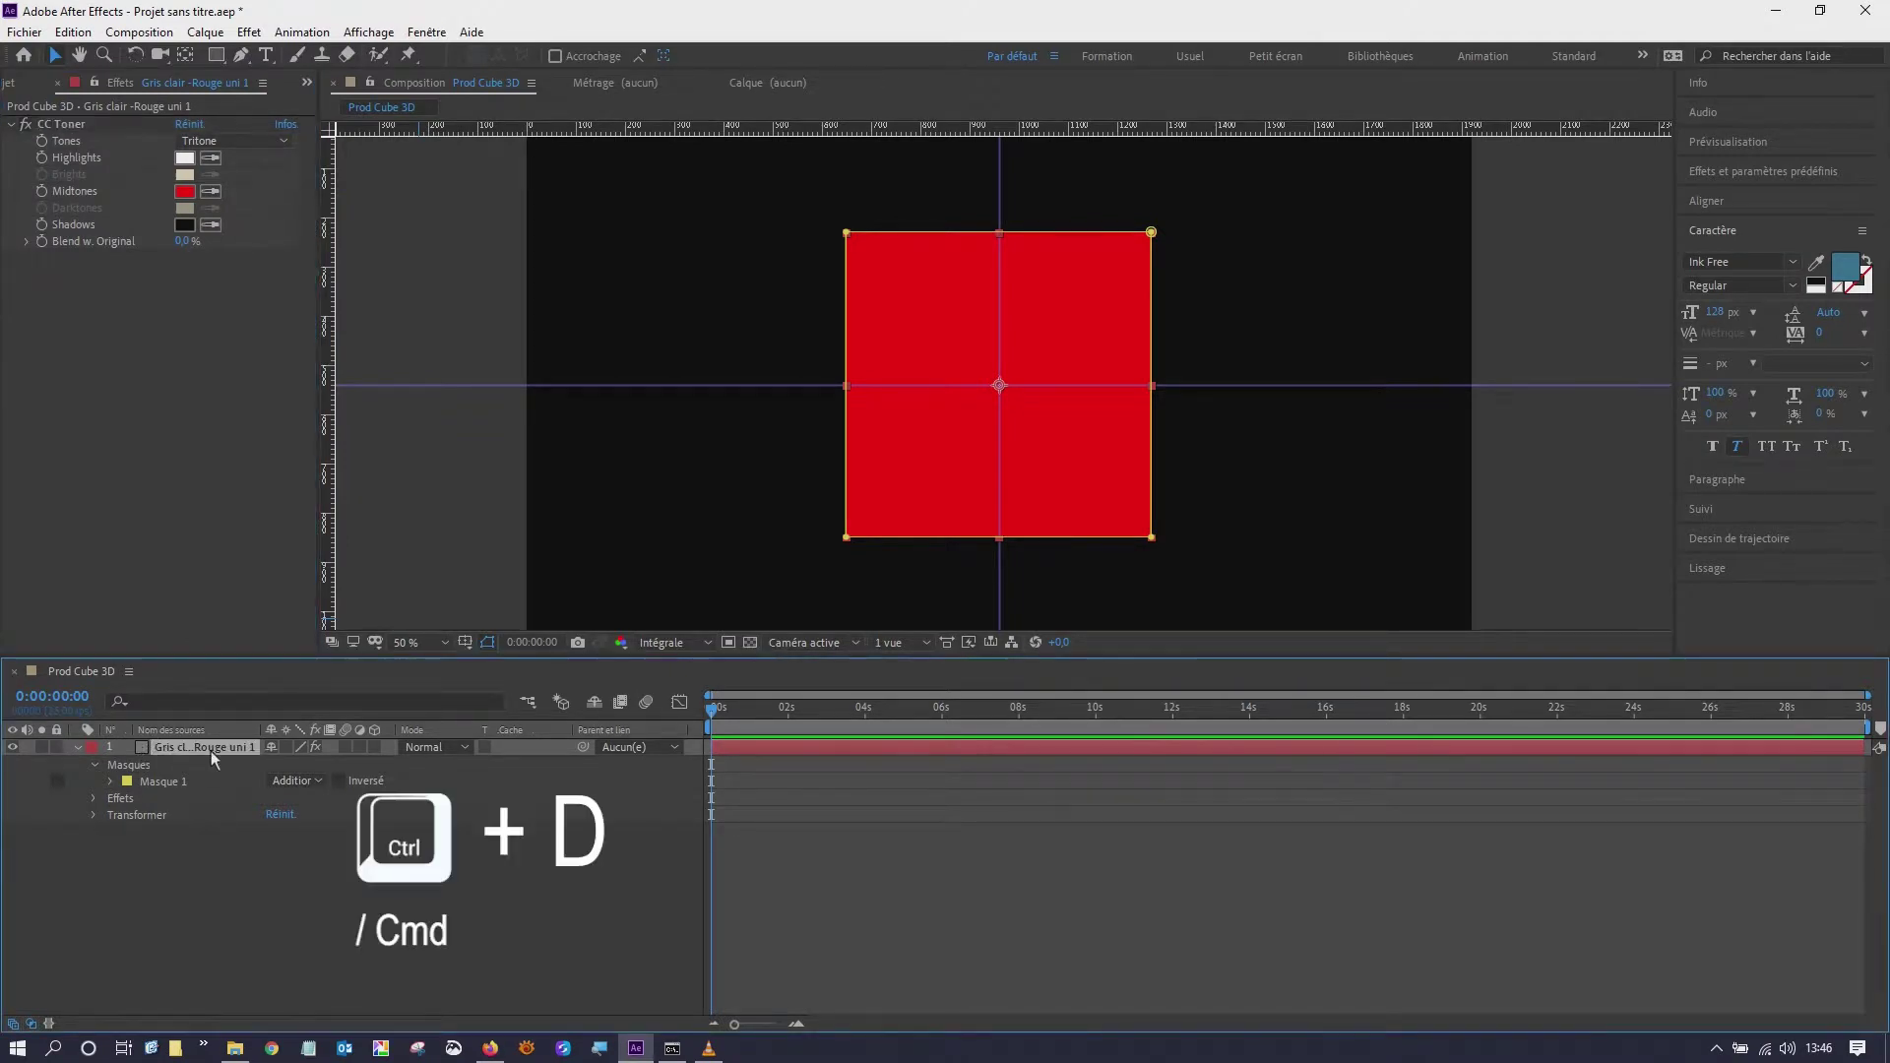
# - Duplicate the red square into six layers and shift copies right, left, up and down into a cross
pyautogui.hotkey('ctrl', 'd')
pyautogui.hotkey('ctrl', 'd')
pyautogui.hotkey('ctrl', 'd')
pyautogui.hotkey('ctrl', 'd')
pyautogui.hotkey('ctrl', 'd')
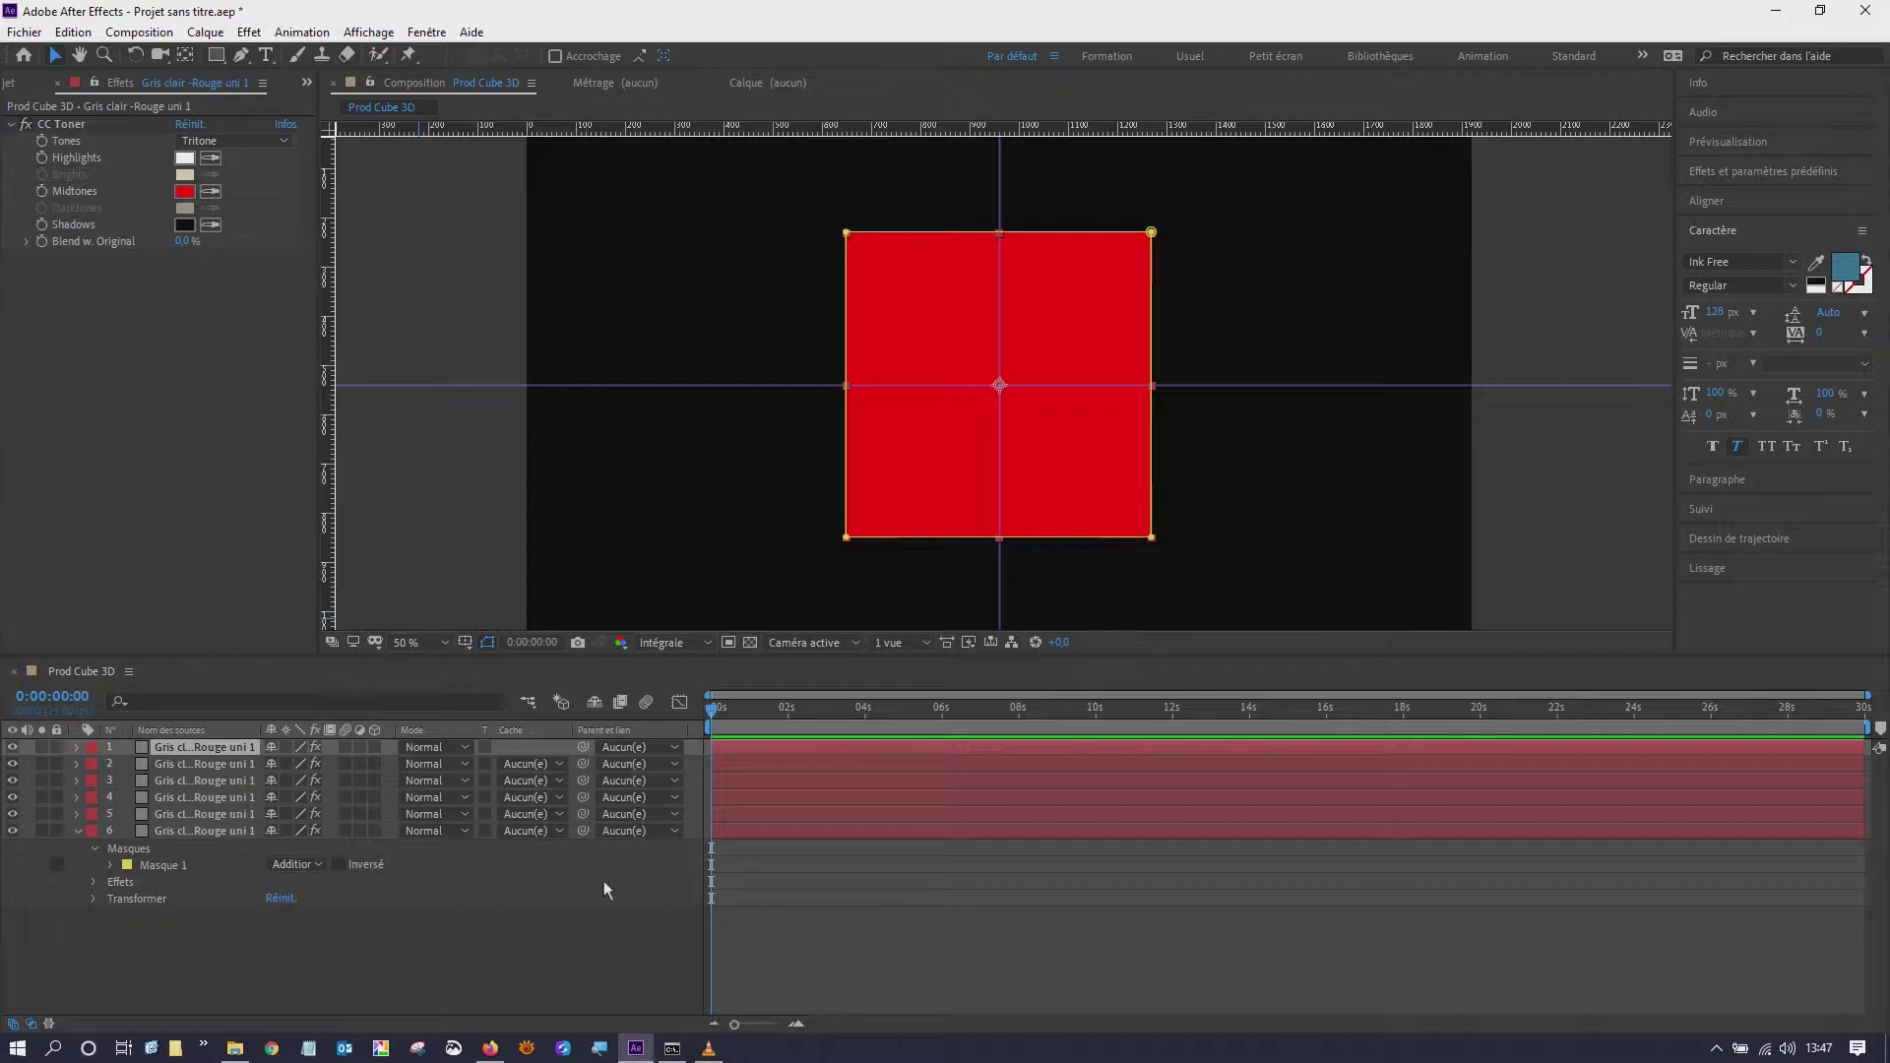
pyautogui.moveTo(1041, 489); pyautogui.dragTo(1213, 481)
pyautogui.click(969, 510)
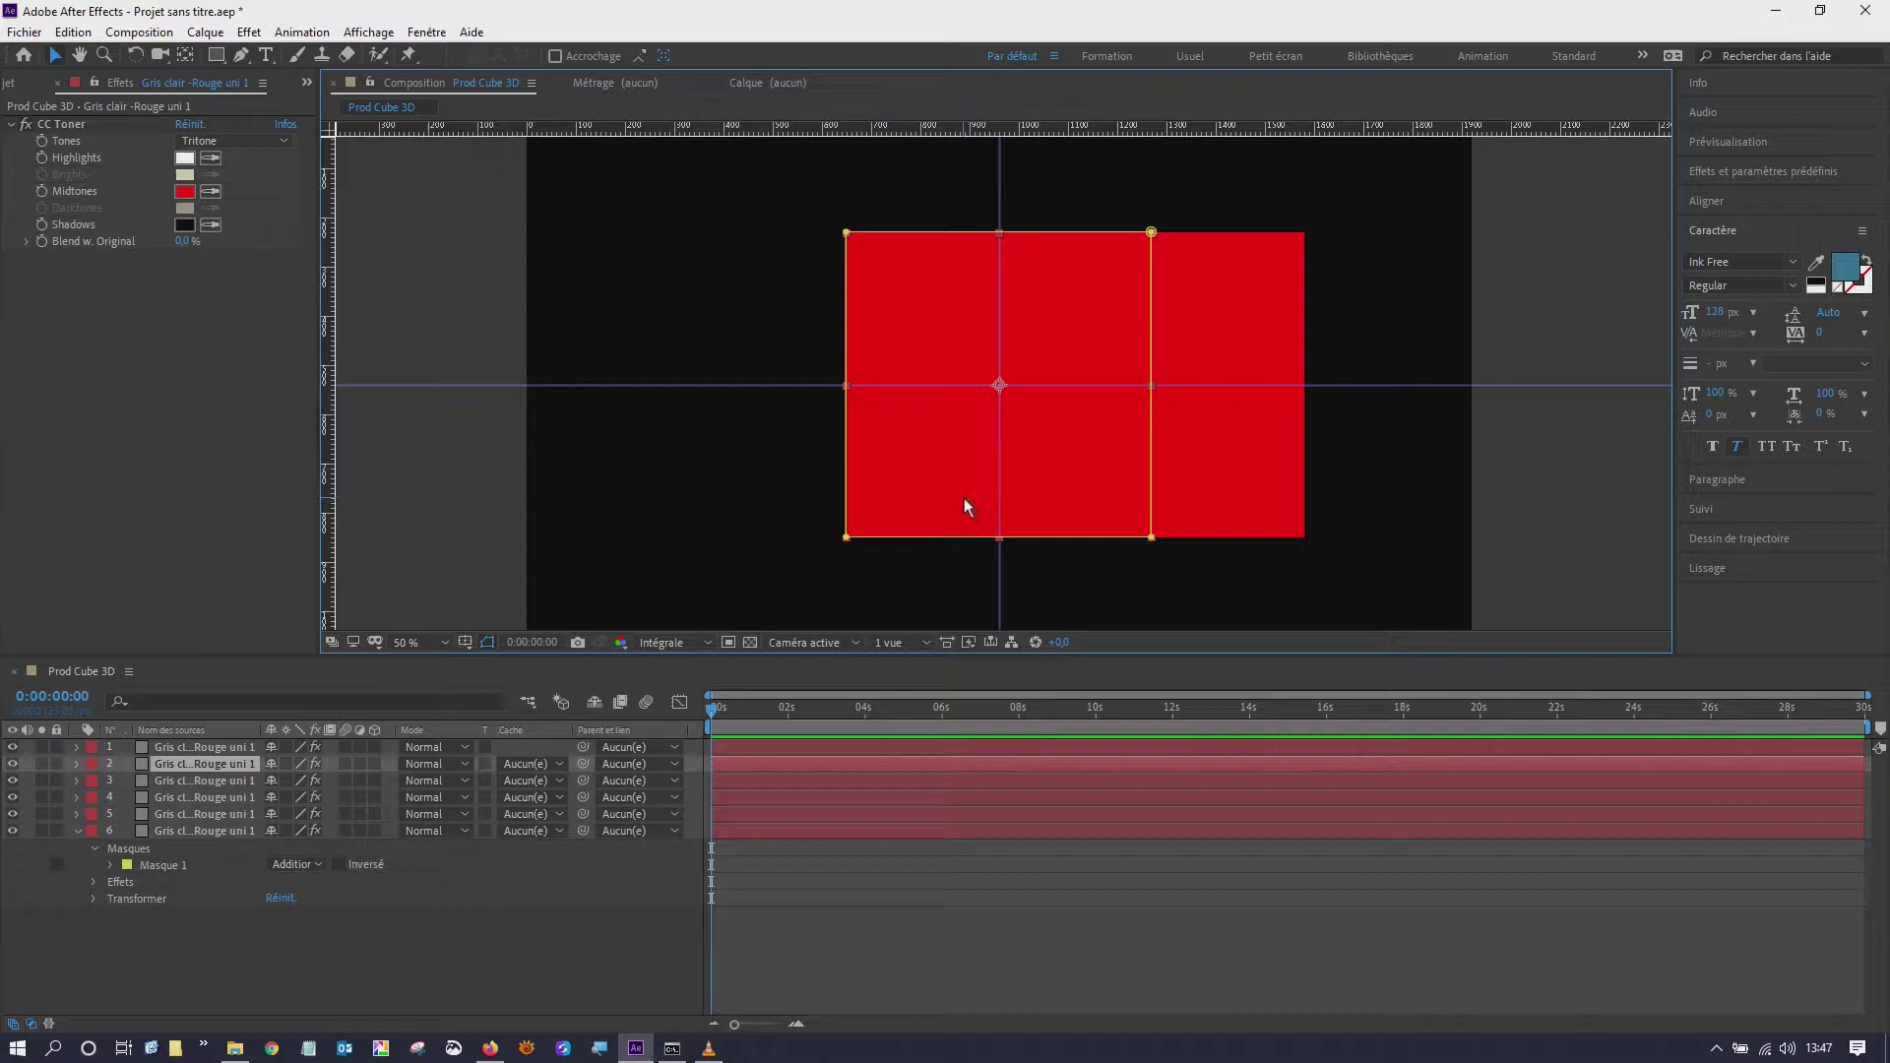
pyautogui.moveTo(964, 499); pyautogui.dragTo(813, 495)
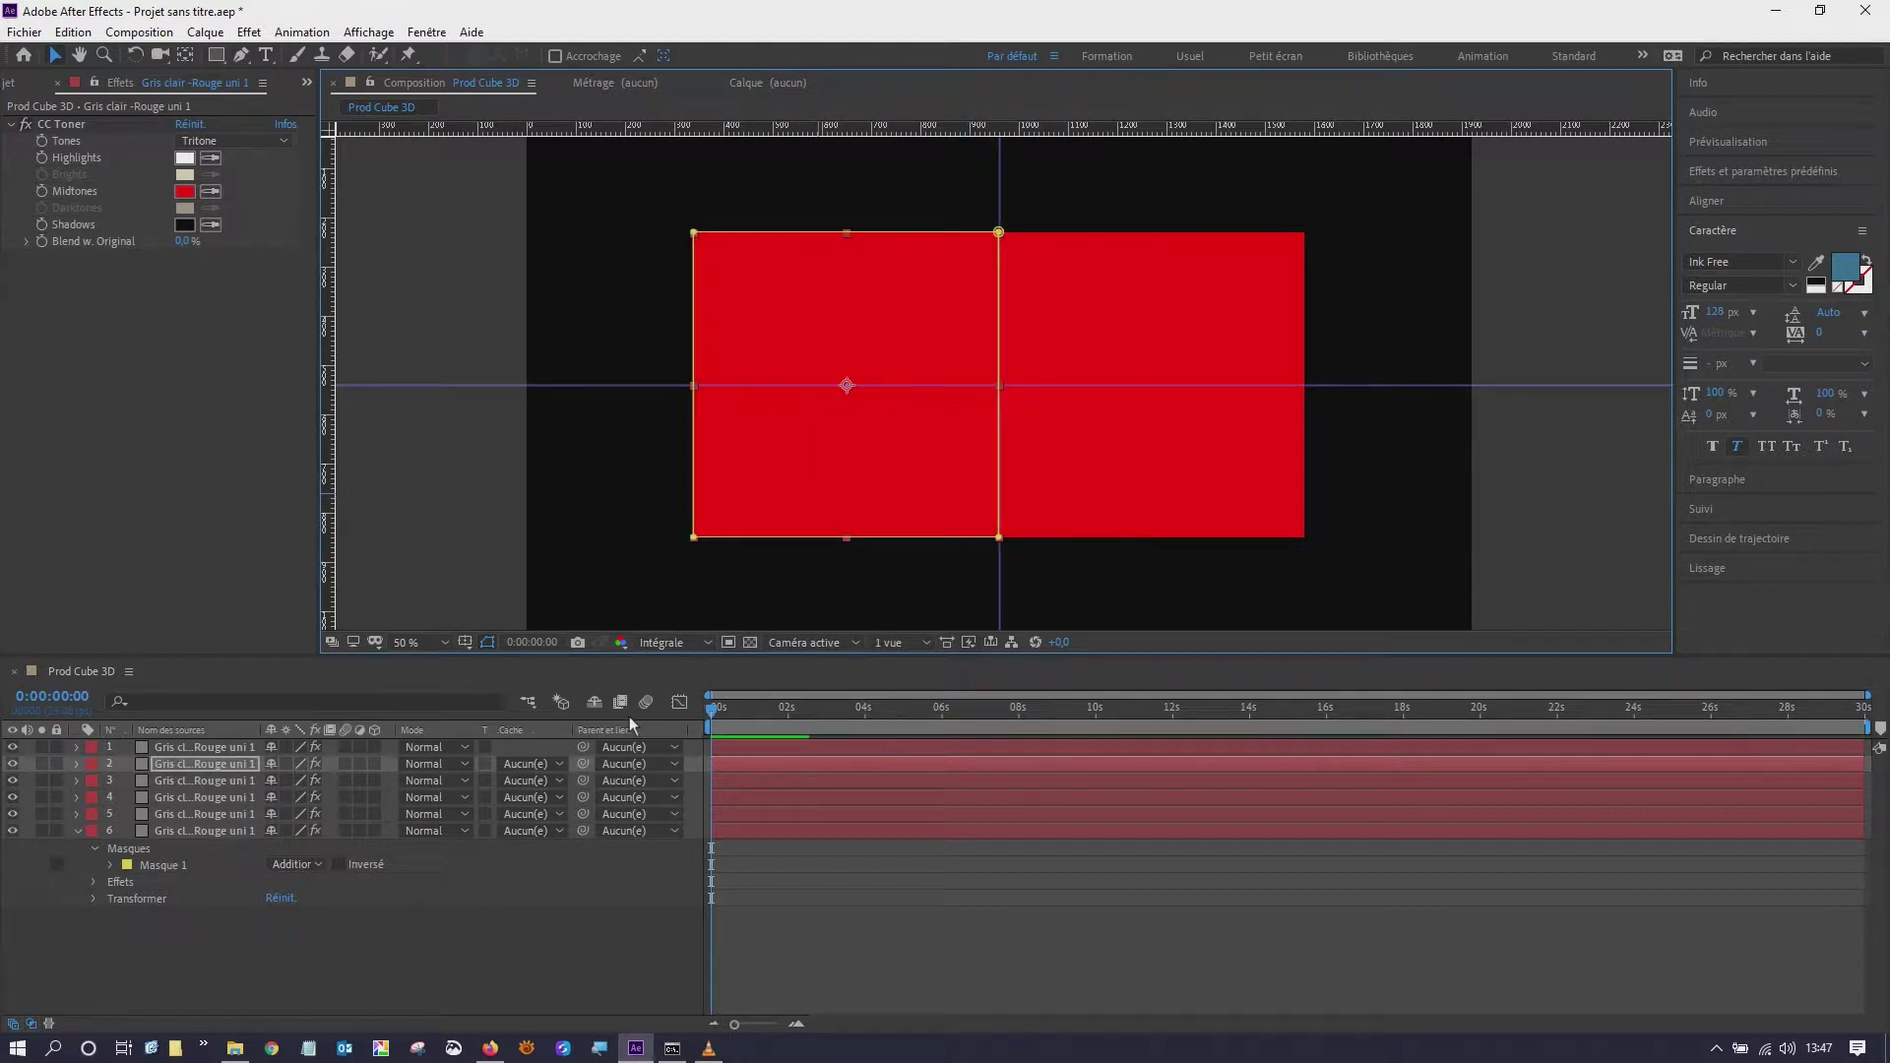
pyautogui.click(222, 784)
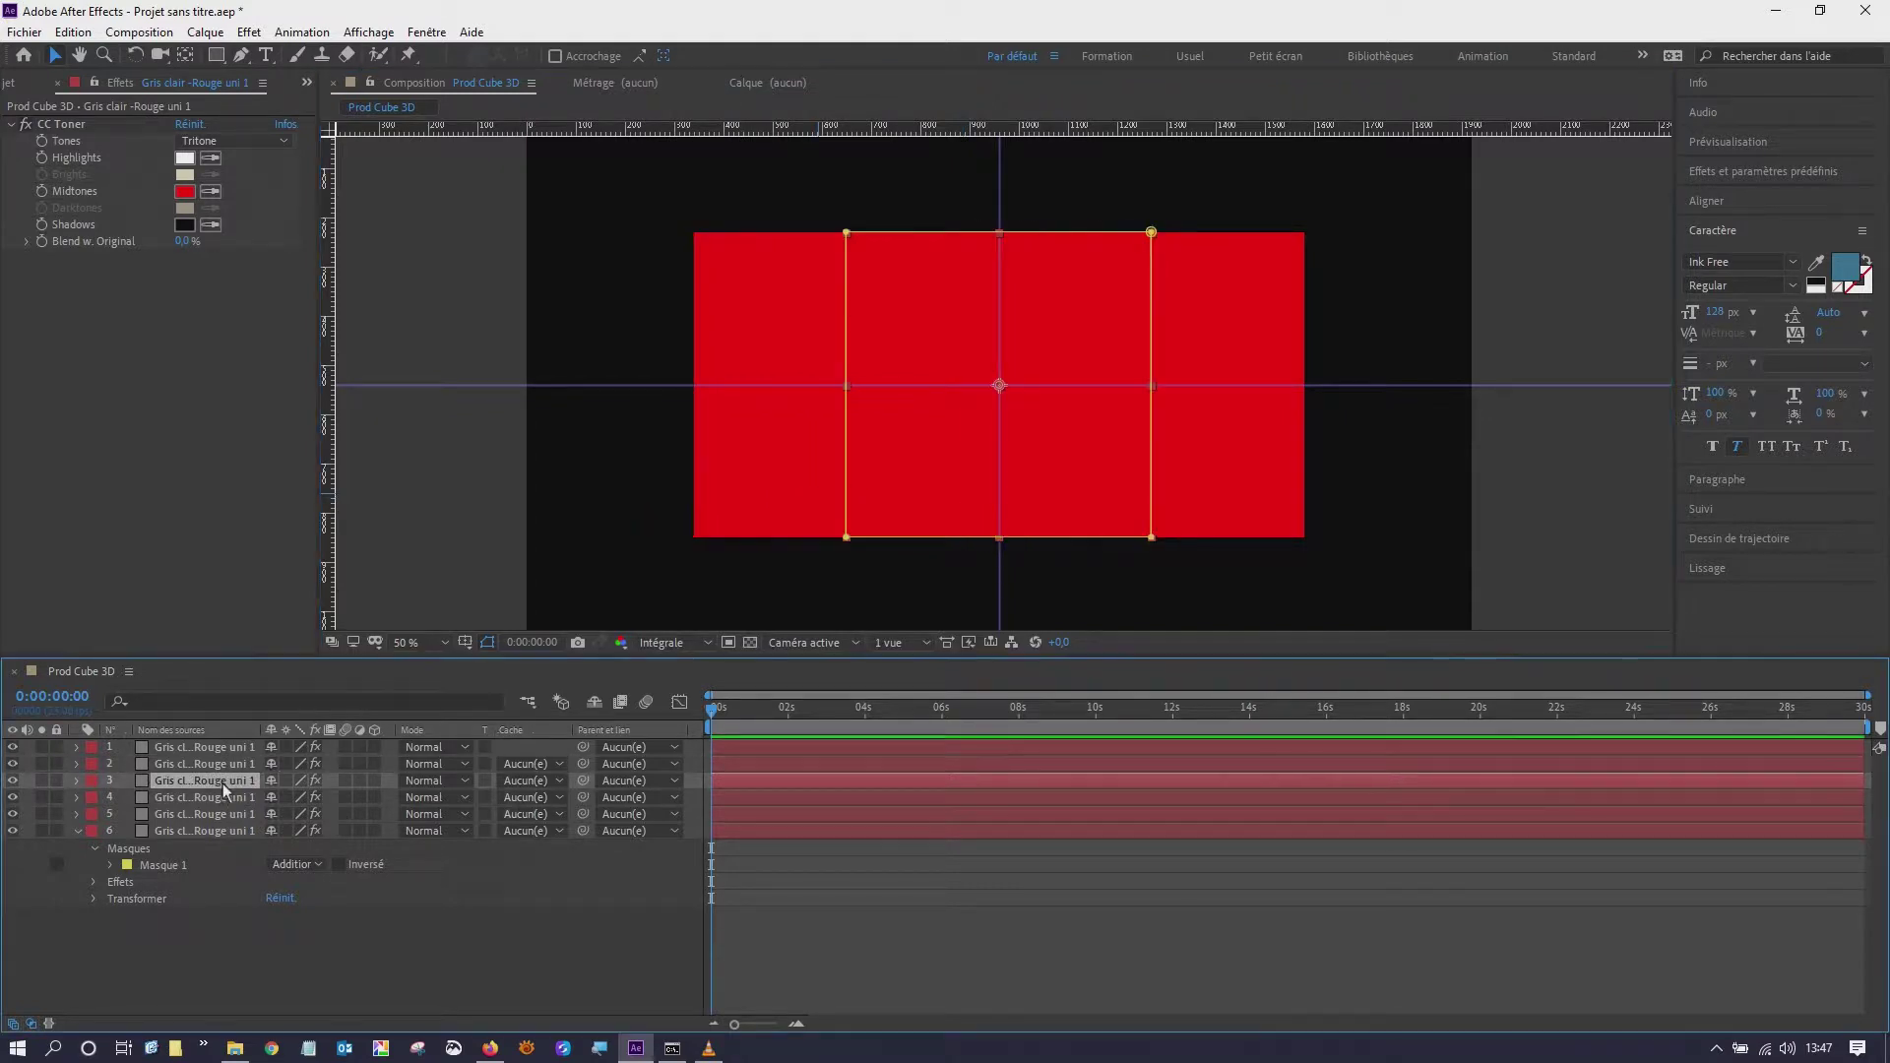
pyautogui.moveTo(1059, 455); pyautogui.dragTo(1067, 323)
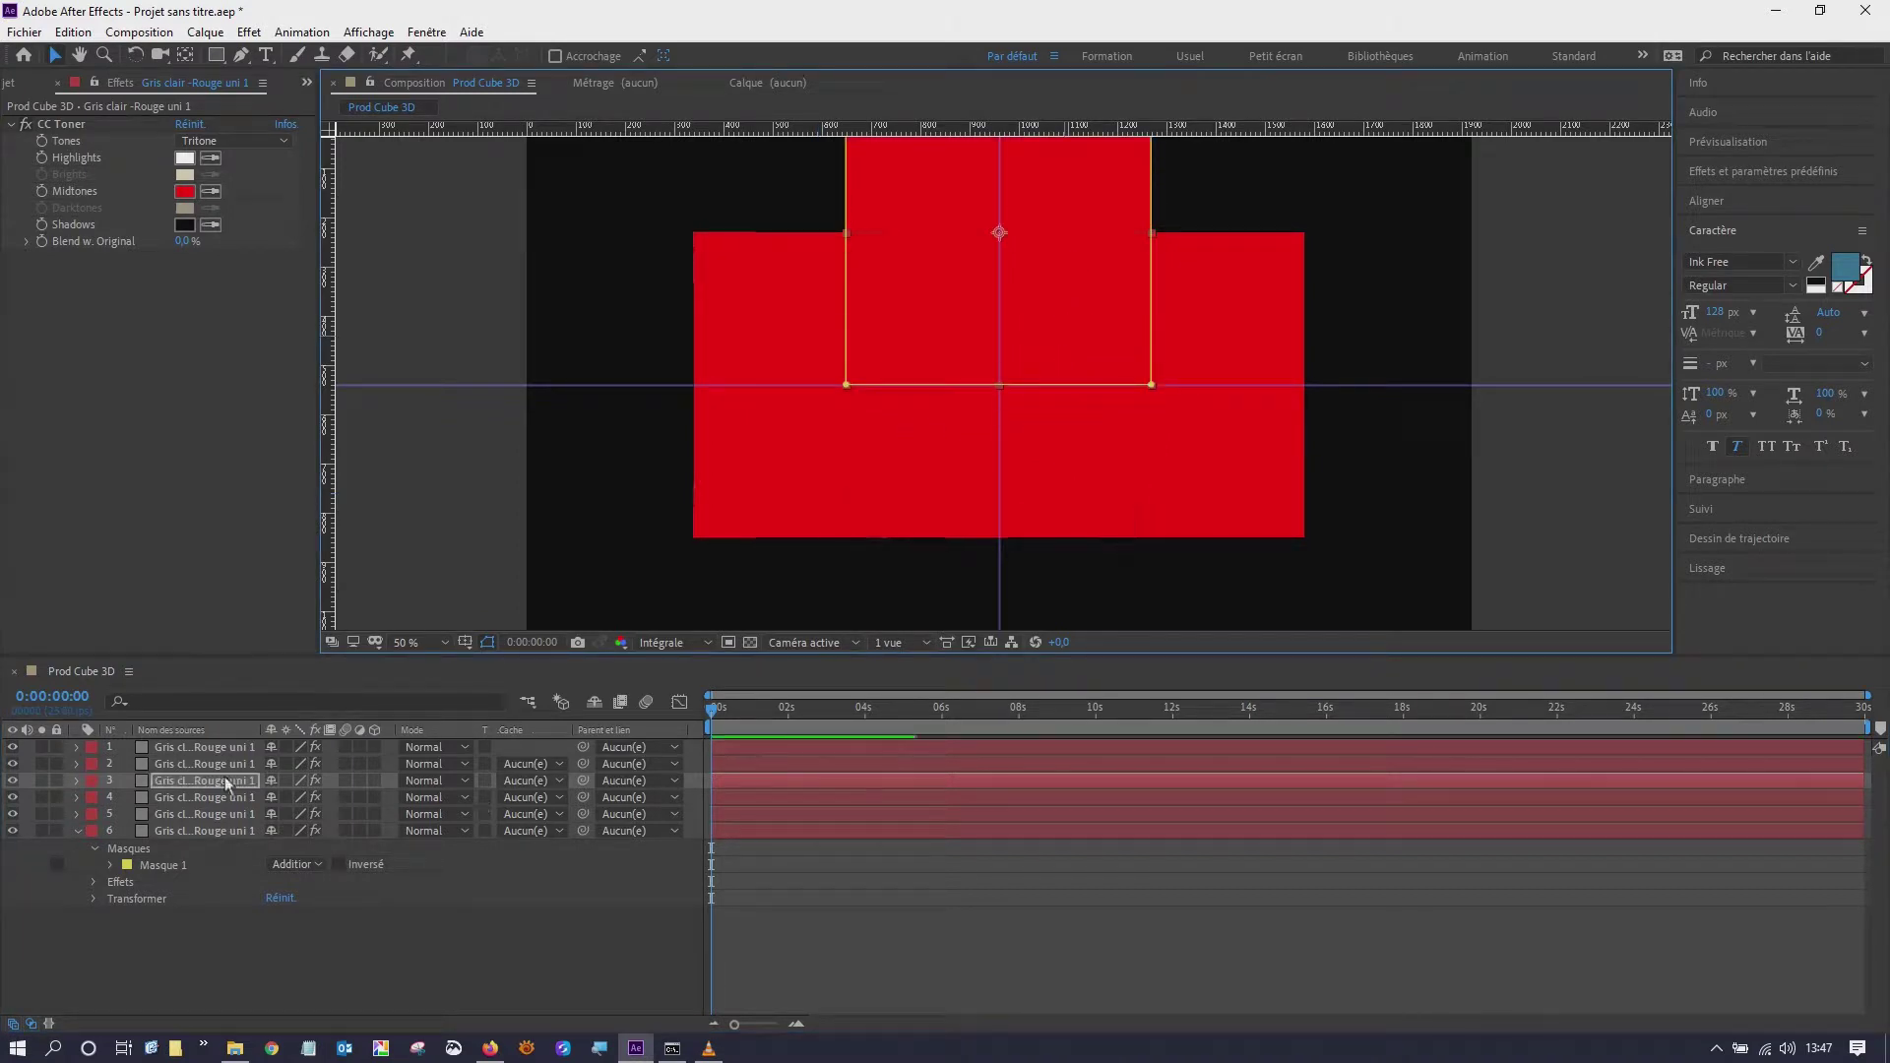
pyautogui.click(1071, 516)
pyautogui.moveTo(1071, 516); pyautogui.dragTo(1078, 611)
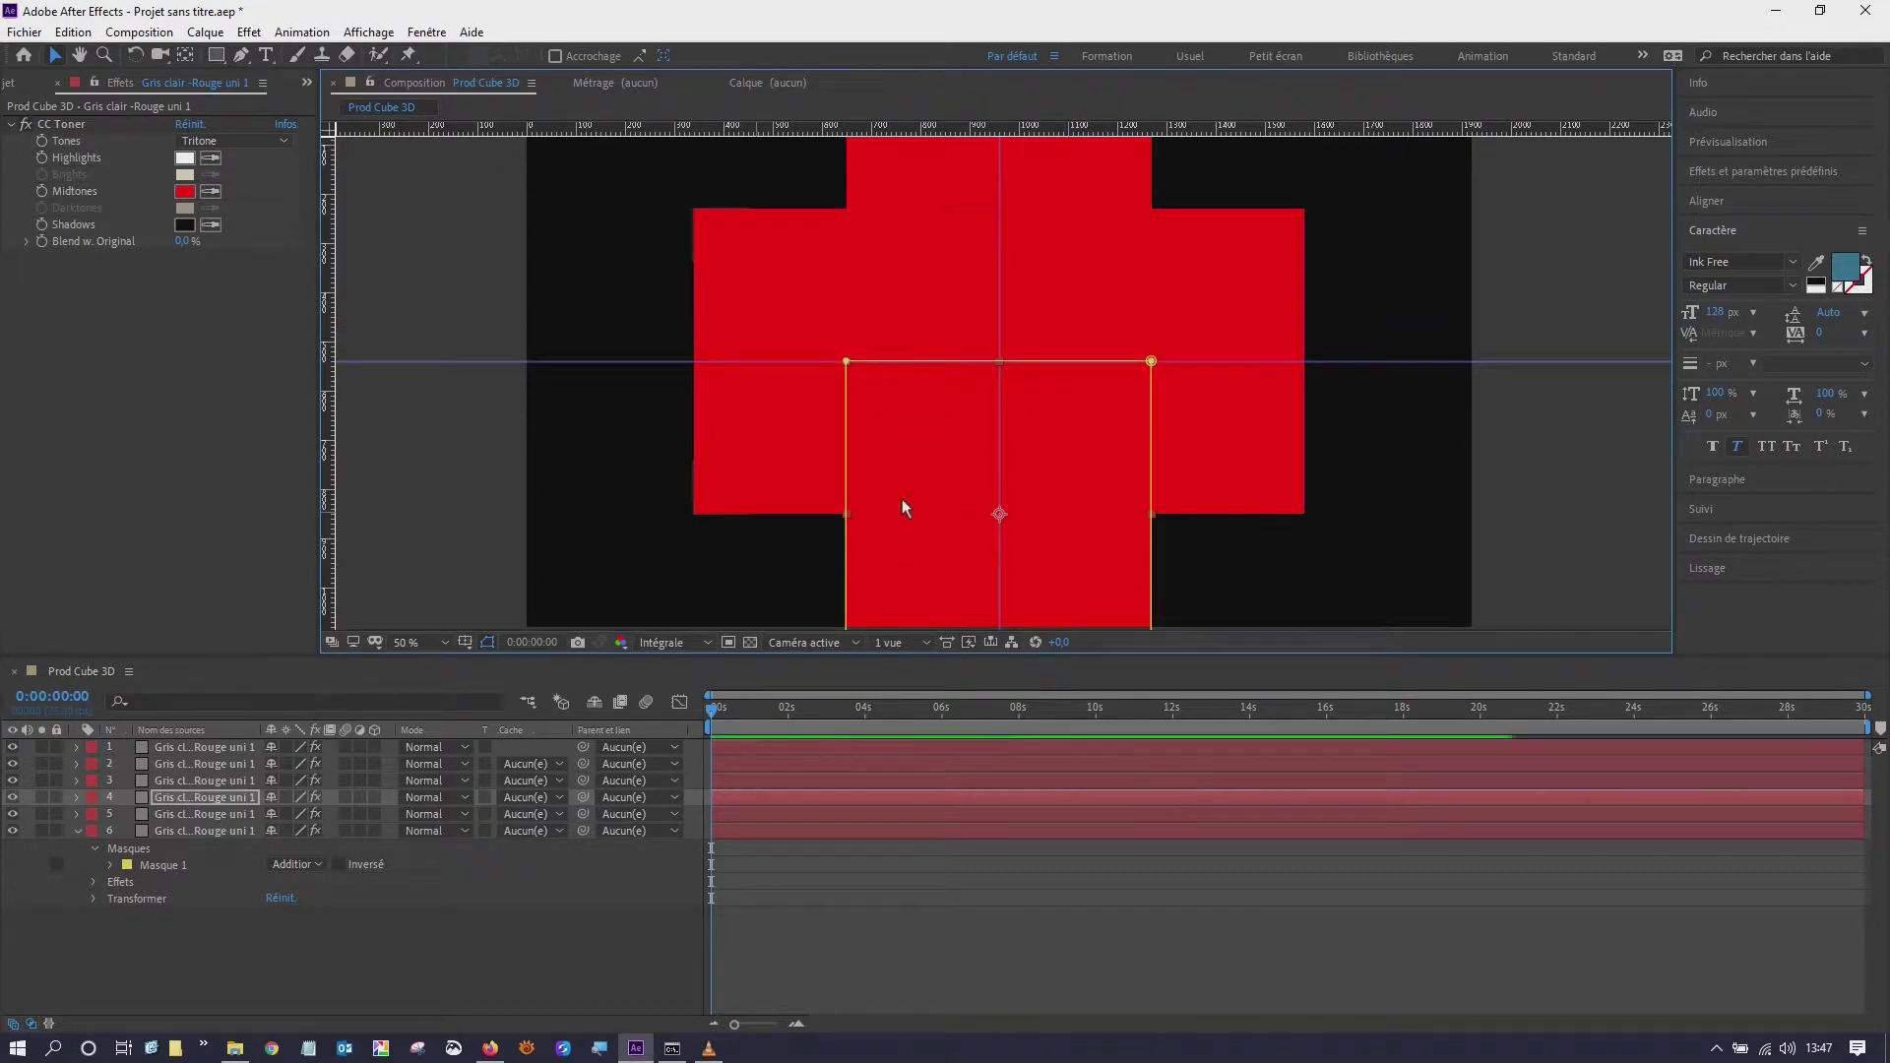
pyautogui.press(',')
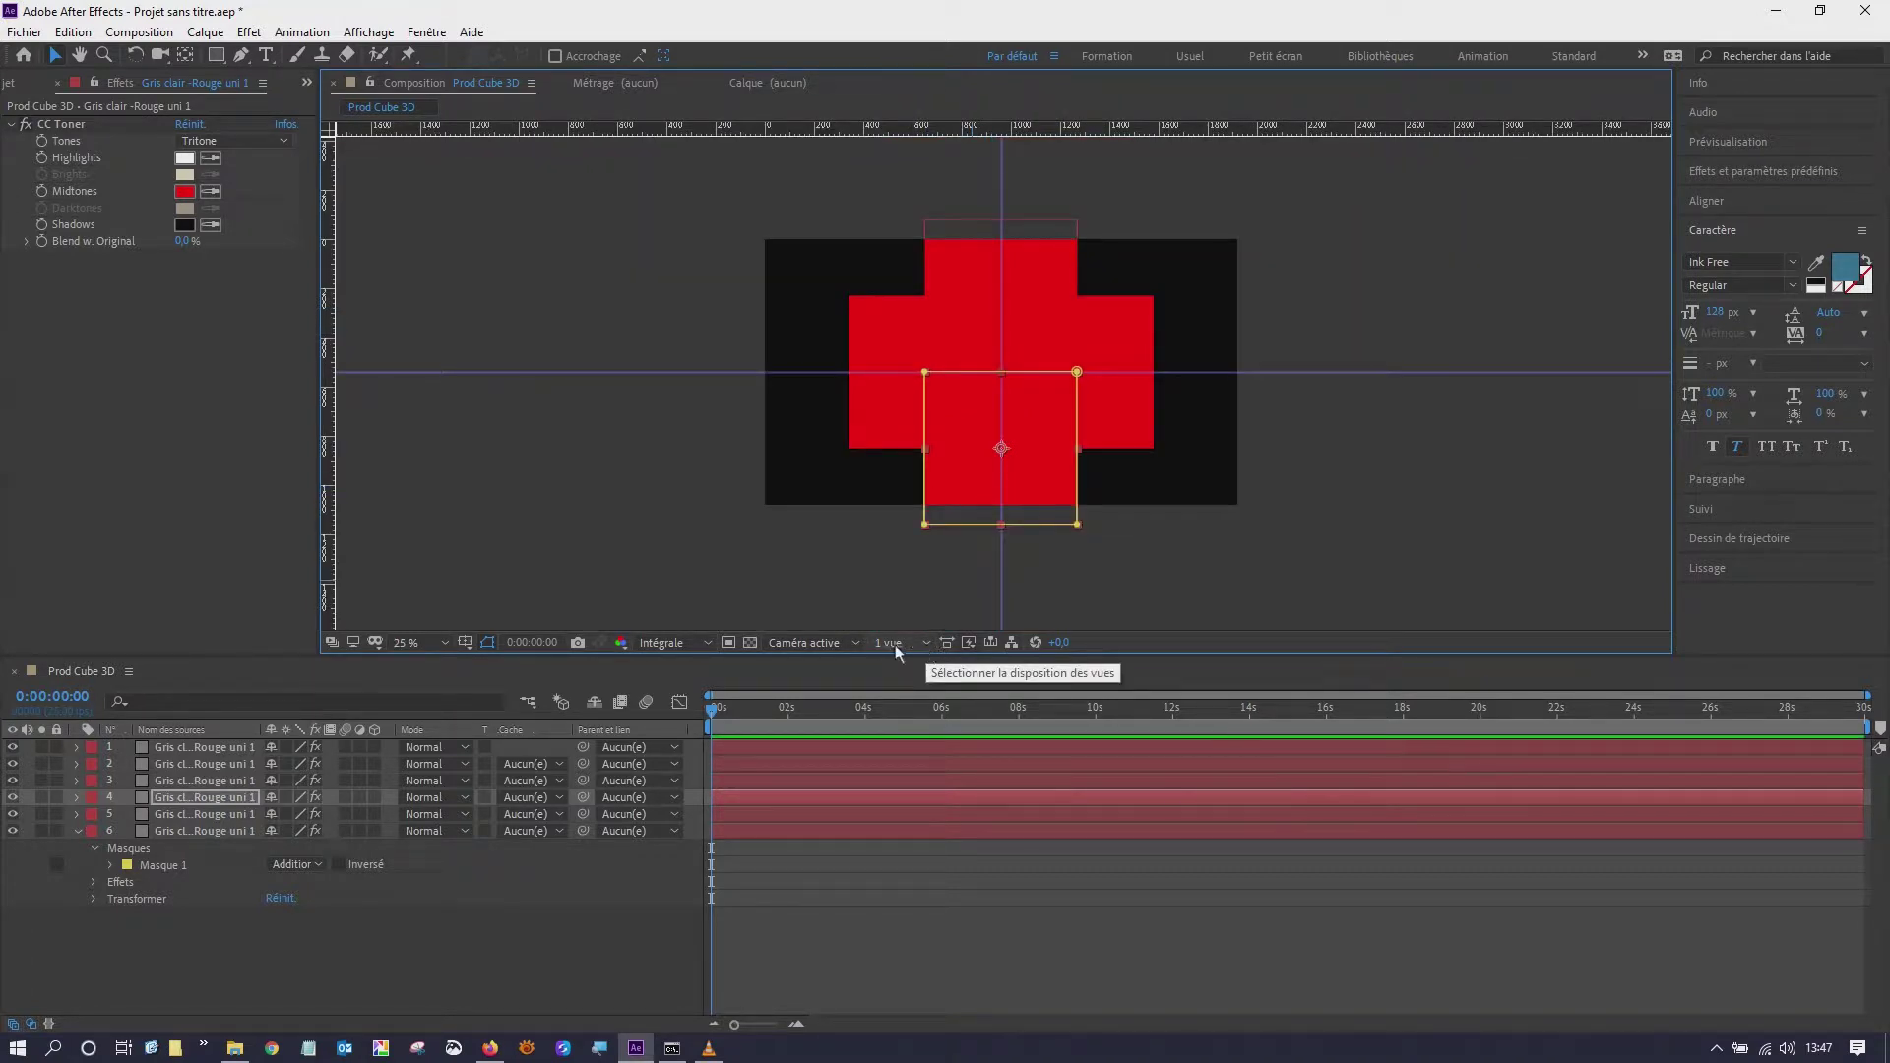
# - Switch to Vue personnalisée 1 and make all six face layers 3D
pyautogui.click(857, 645)
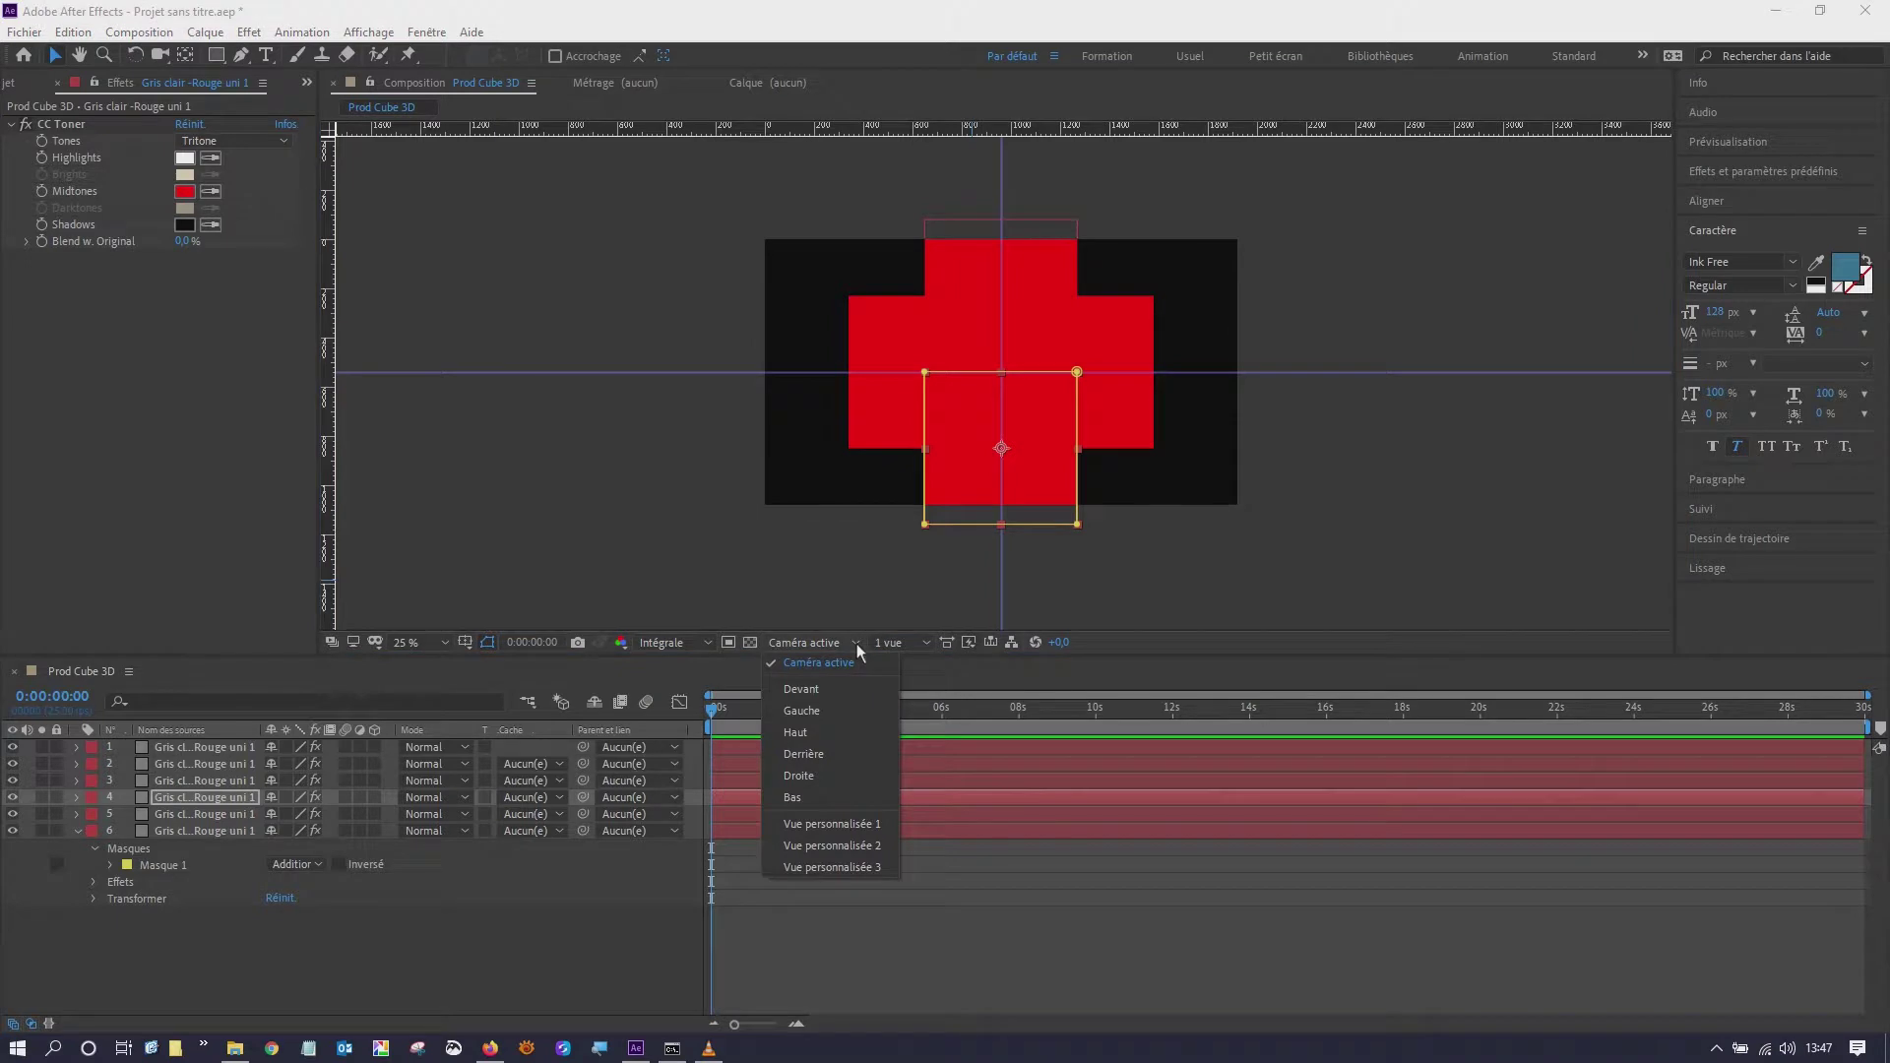
pyautogui.click(868, 824)
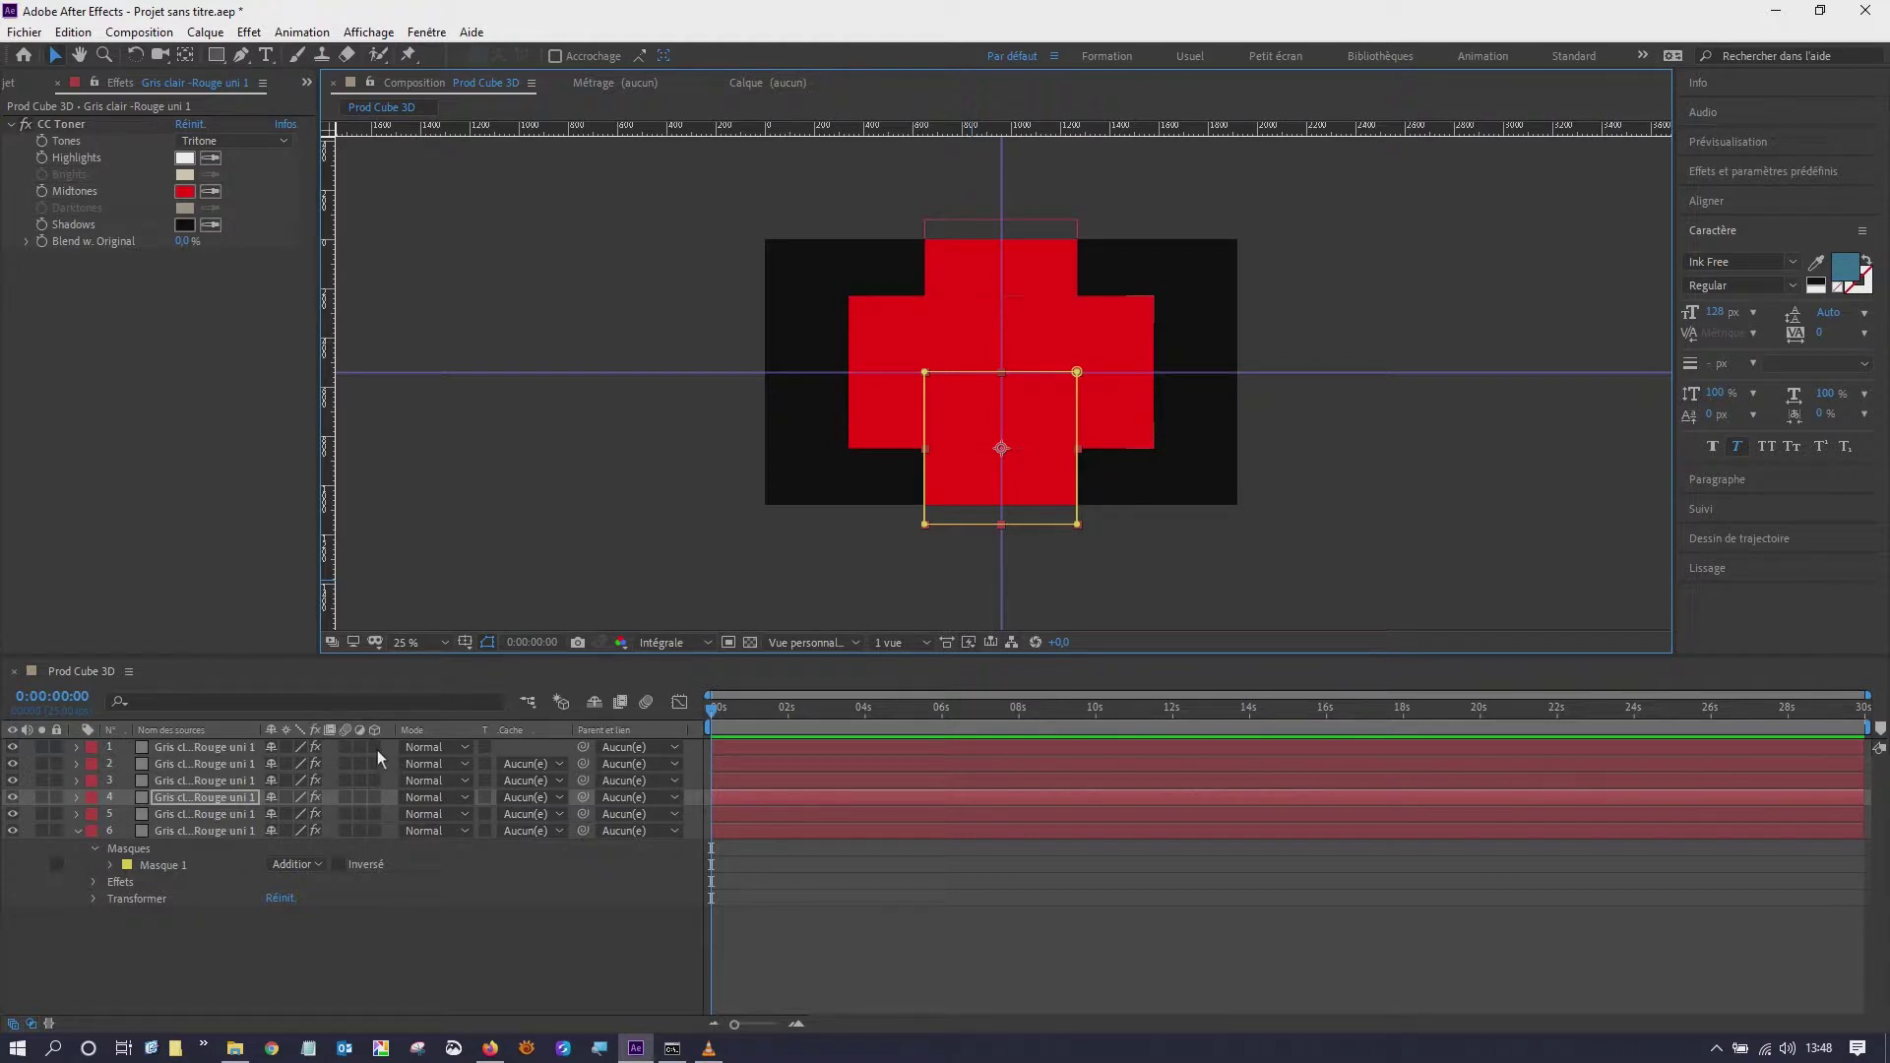
pyautogui.moveTo(376, 751); pyautogui.dragTo(374, 830)
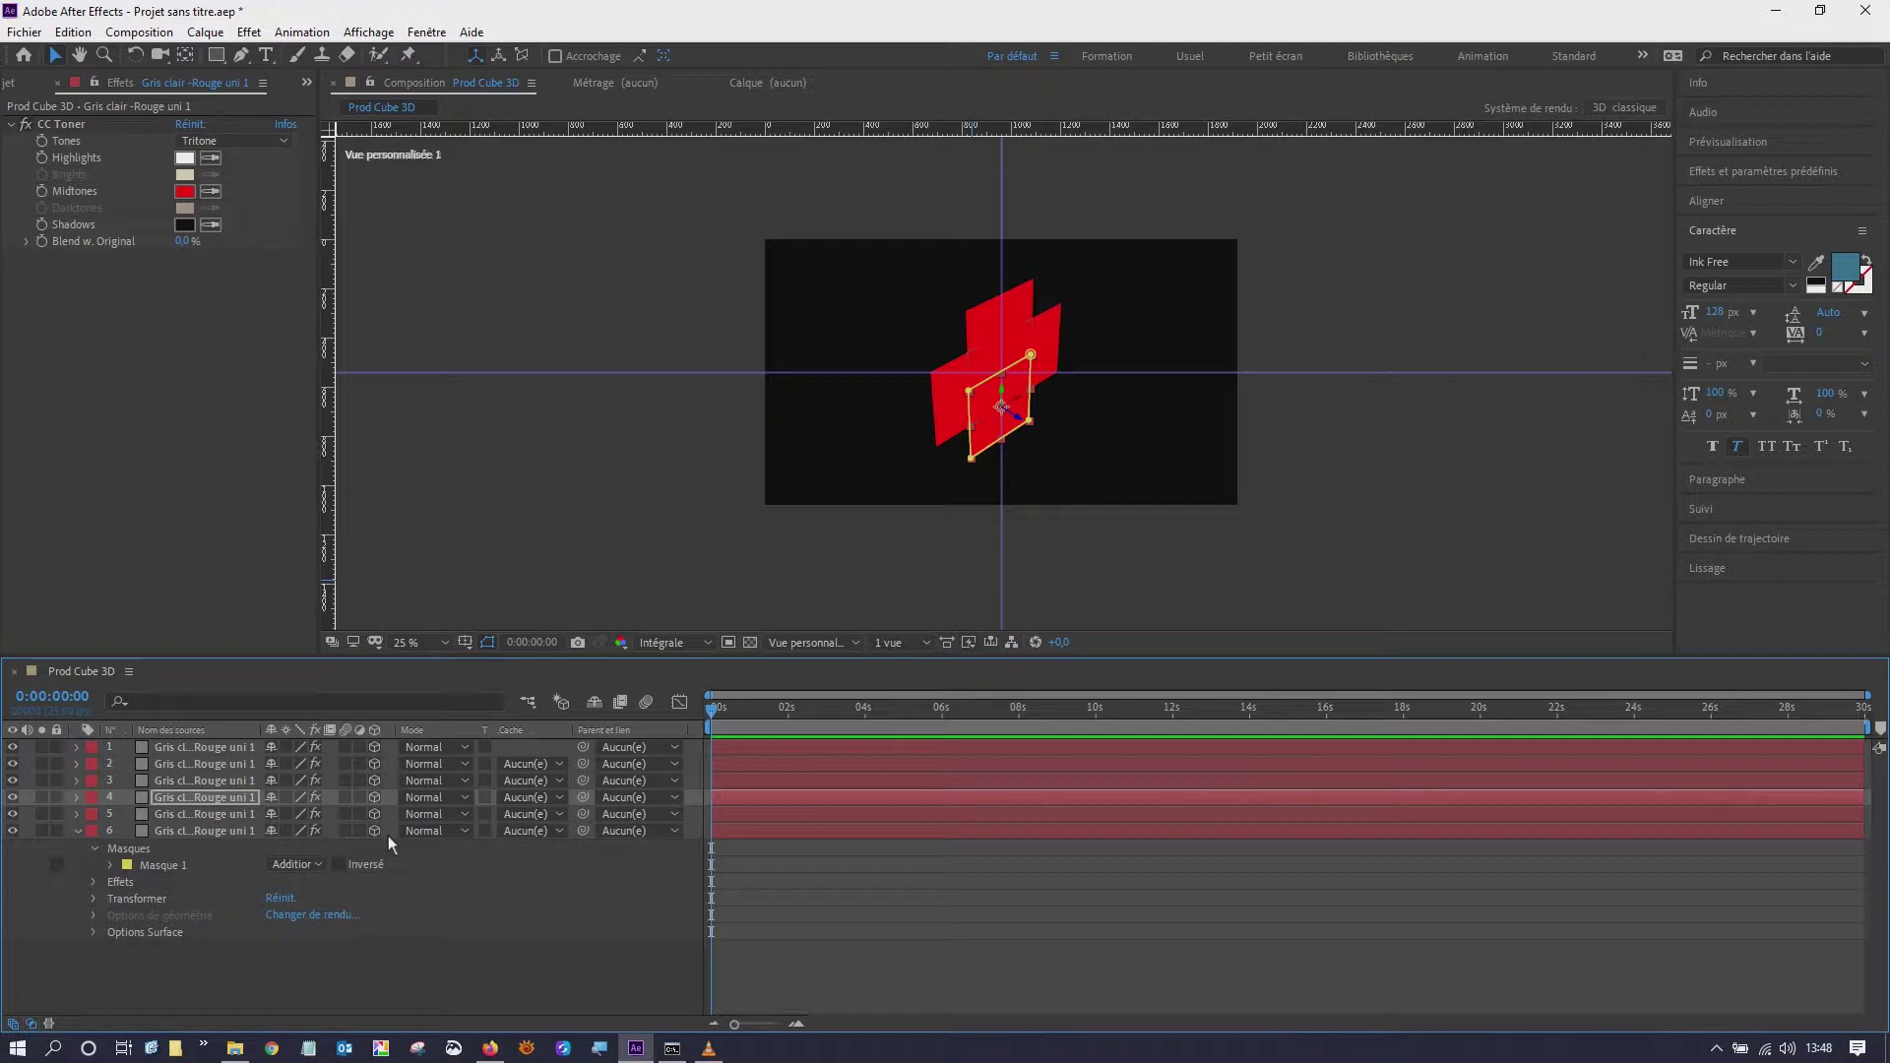
# - Test-move a face along its depth and vertical axes, undoing the moves
pyautogui.scroll(2, 975, 433)
pyautogui.scroll(2, 1039, 410)
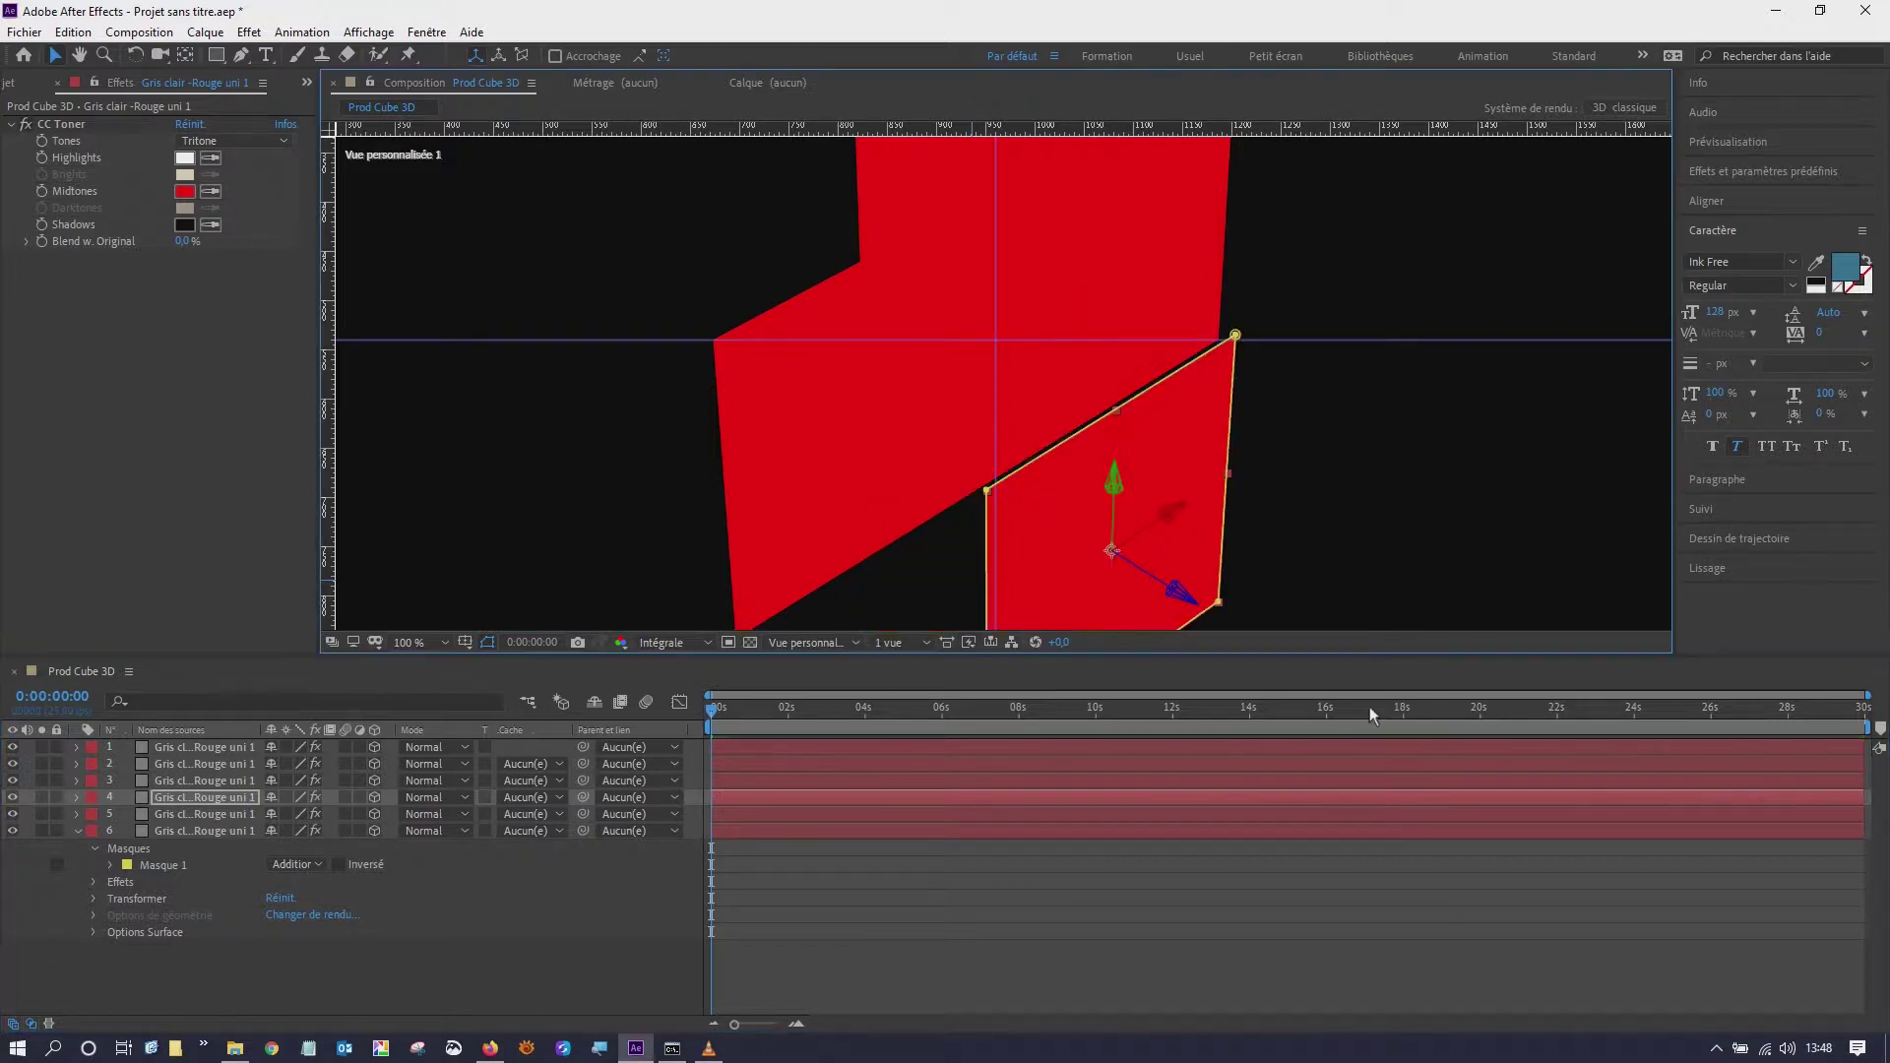
pyautogui.moveTo(1070, 538); pyautogui.dragTo(1105, 583)
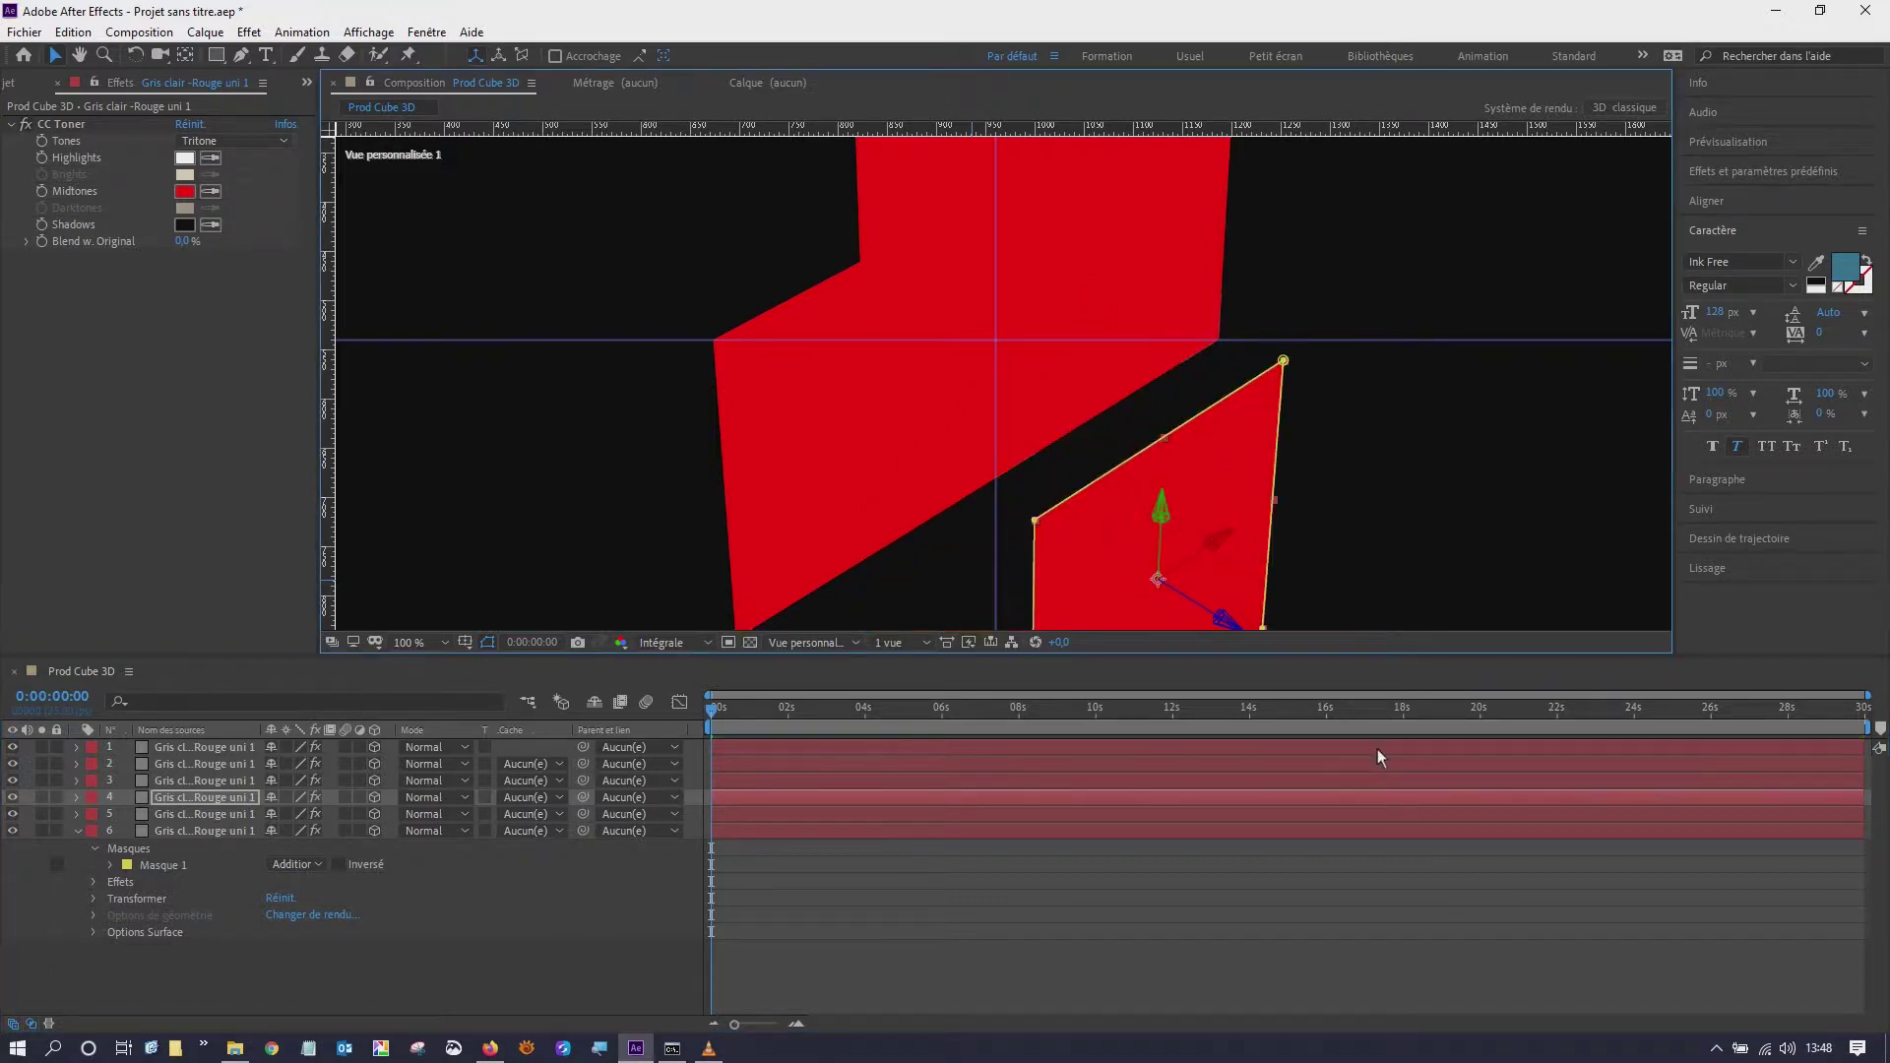
pyautogui.hotkey('ctrl', 'z')
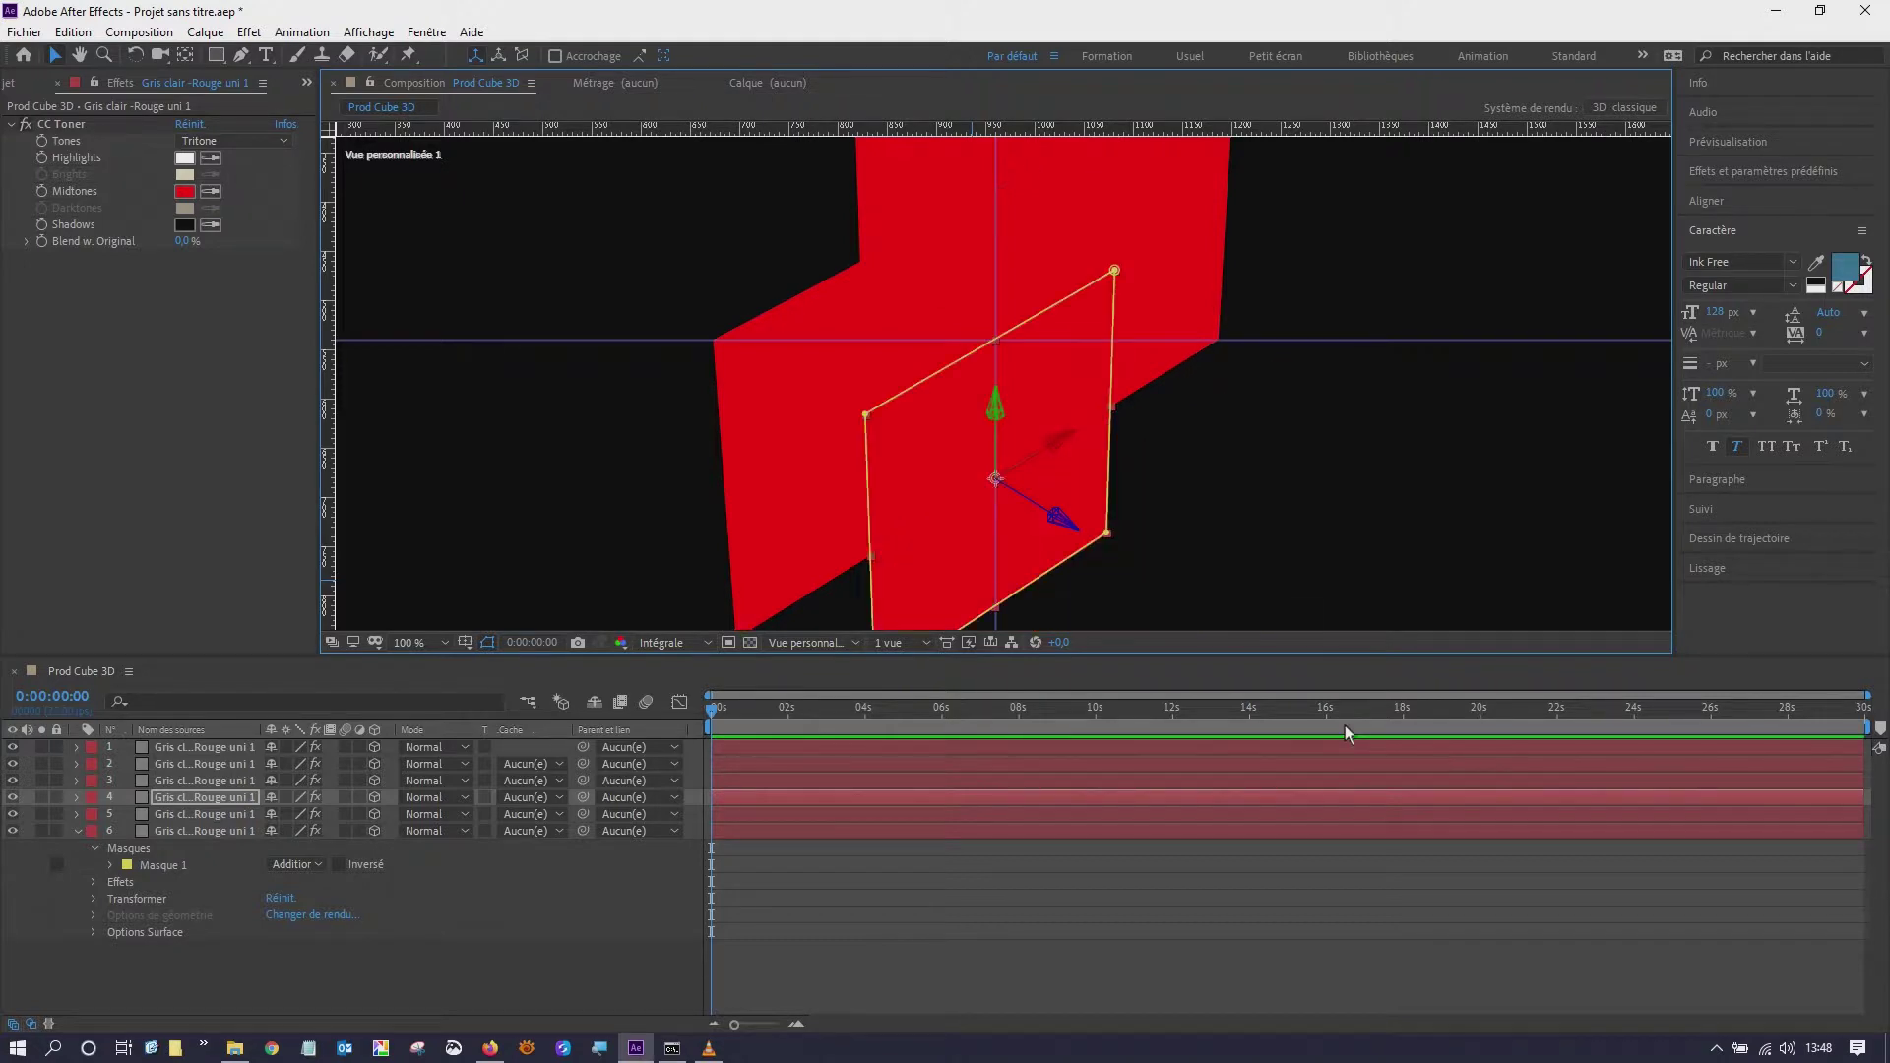
pyautogui.moveTo(999, 414); pyautogui.dragTo(999, 218)
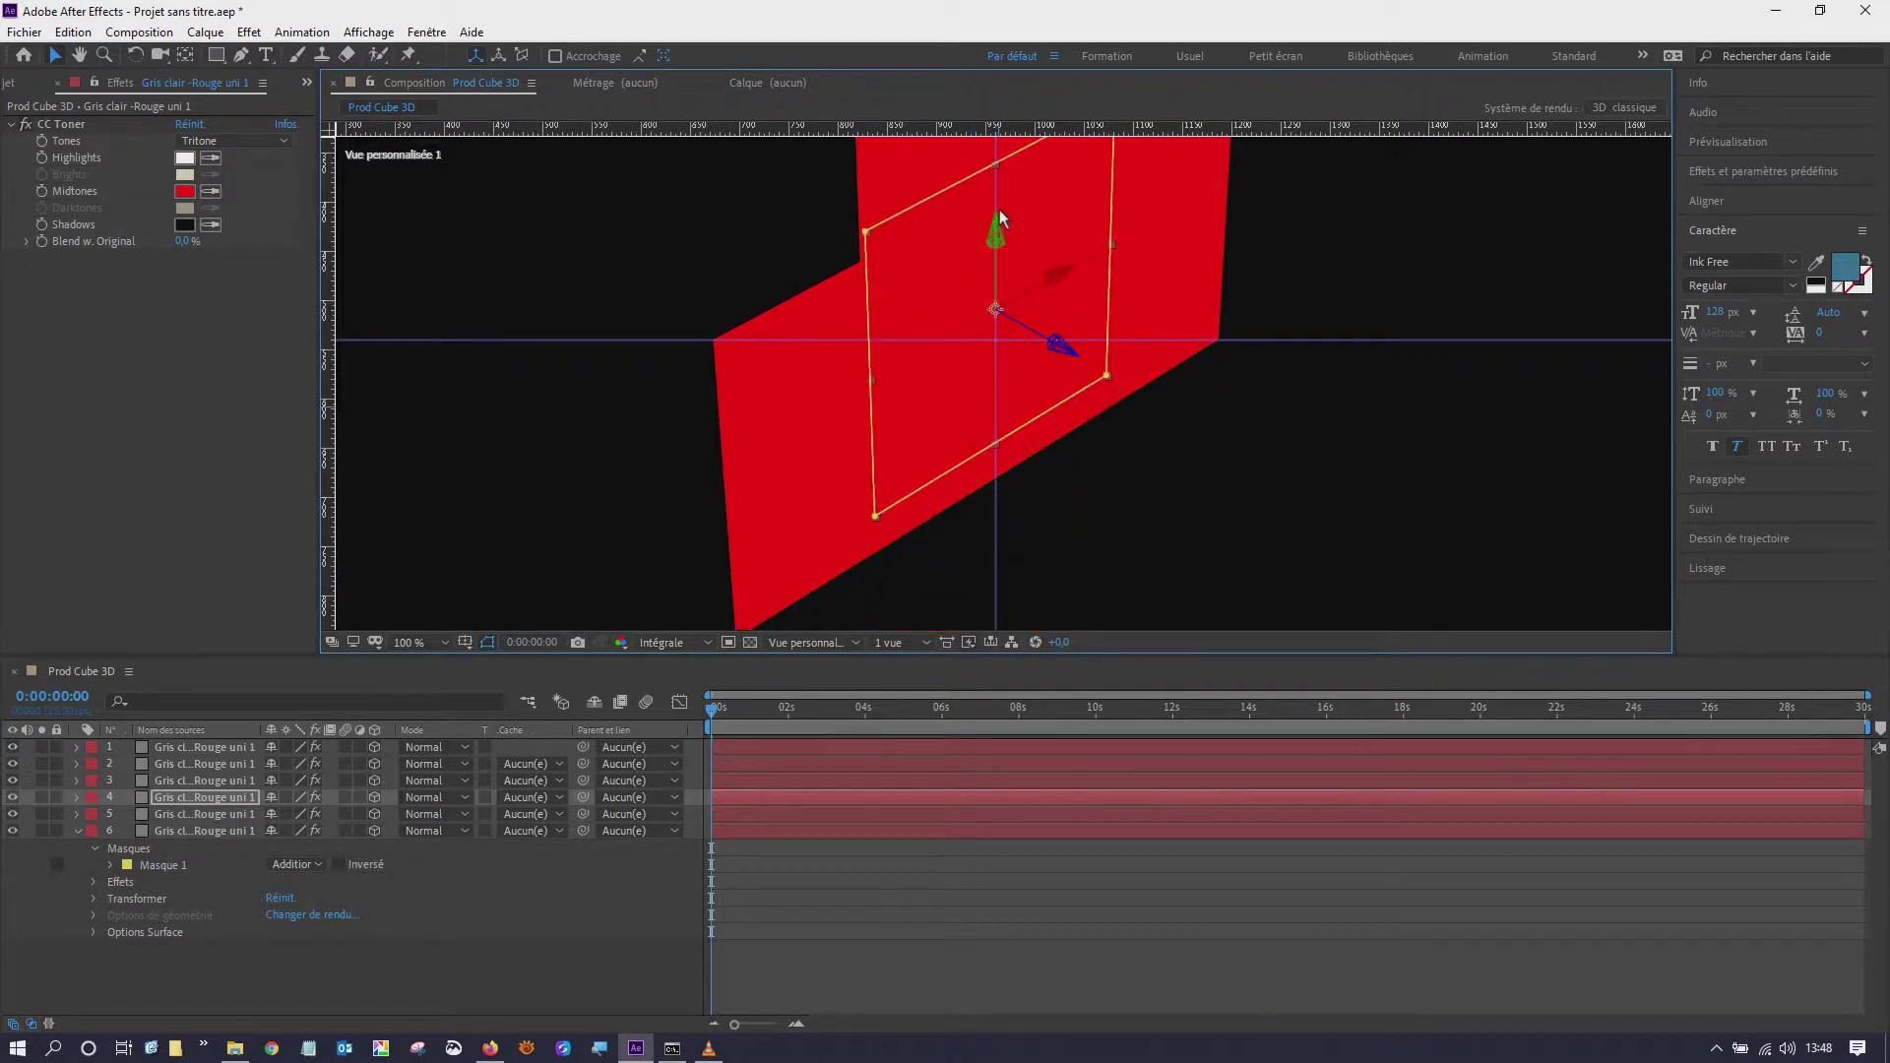
pyautogui.moveTo(997, 212)
pyautogui.mouseDown()
pyautogui.moveTo(997, 407)
pyautogui.moveTo(1333, 310)
pyautogui.mouseUp()
pyautogui.hotkey('ctrl', 'z')
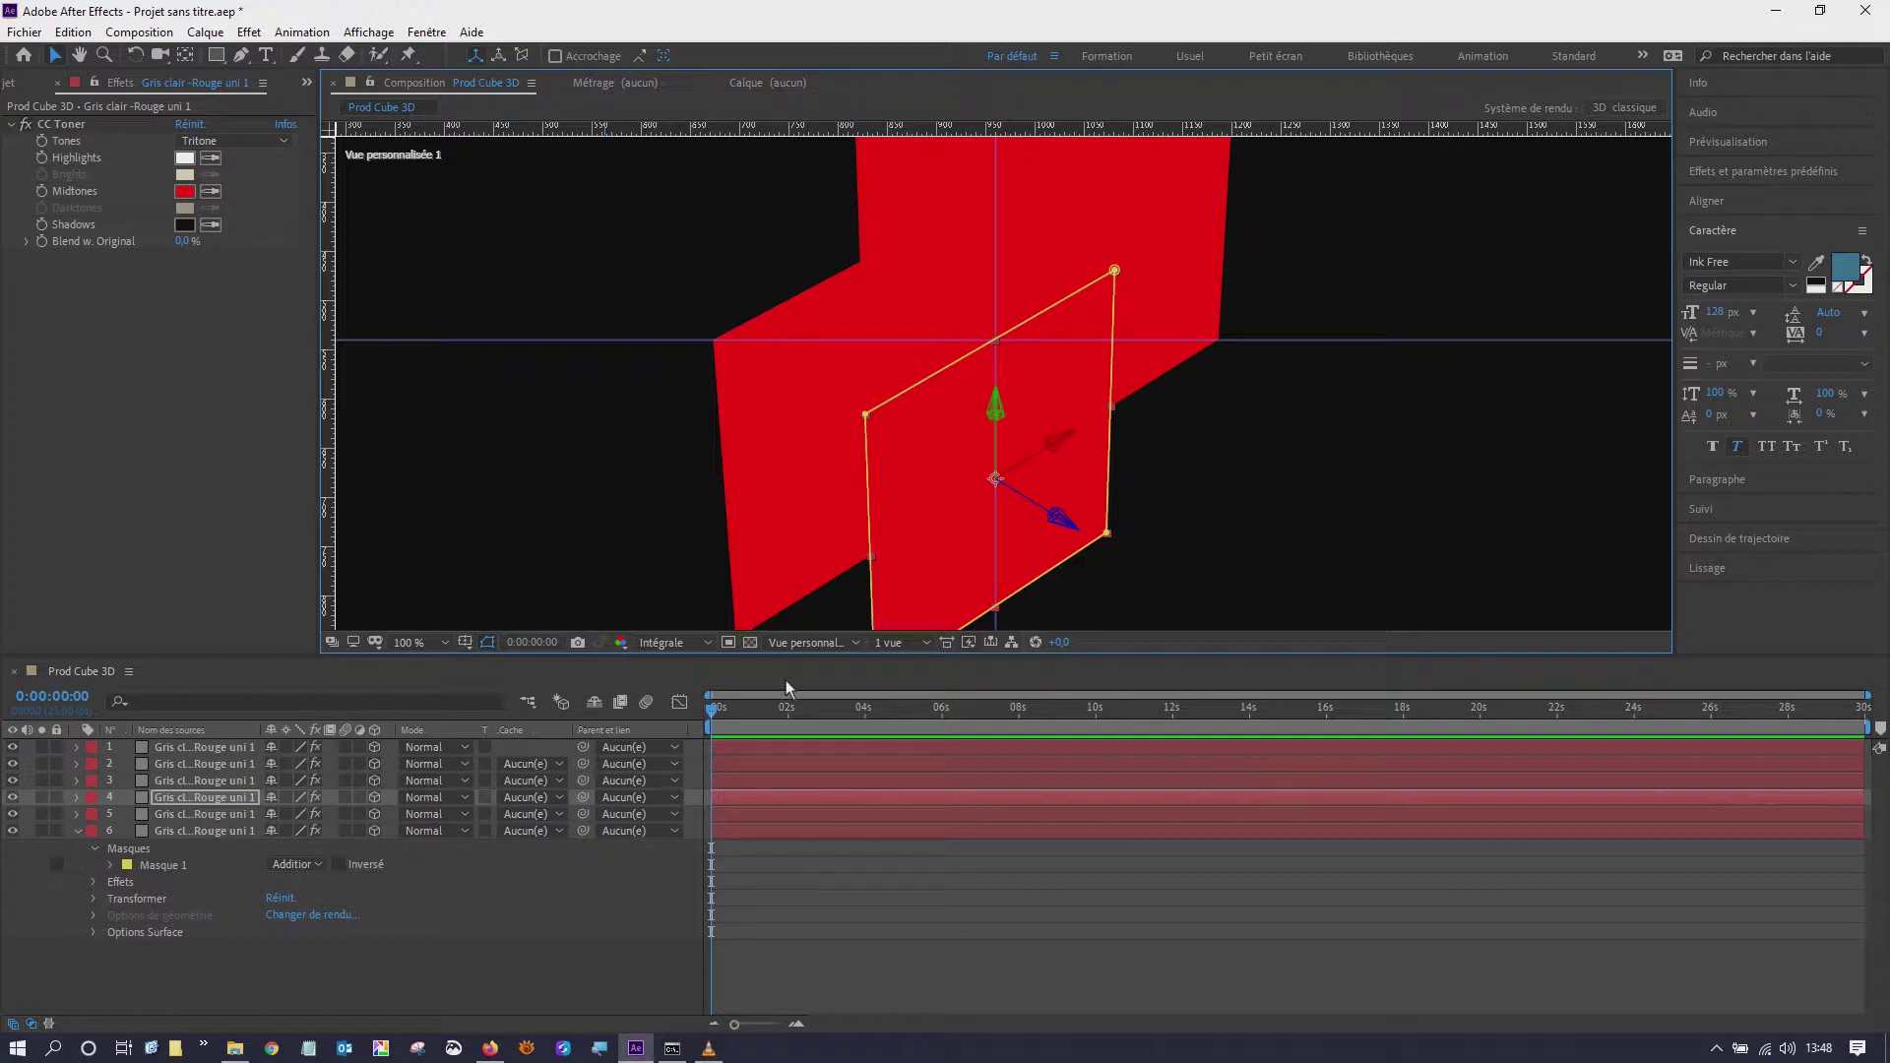
# - Use the 4 vues - gauche layout (Top, Front, Right plus large custom view) and enlarge the viewer
pyautogui.click(930, 641)
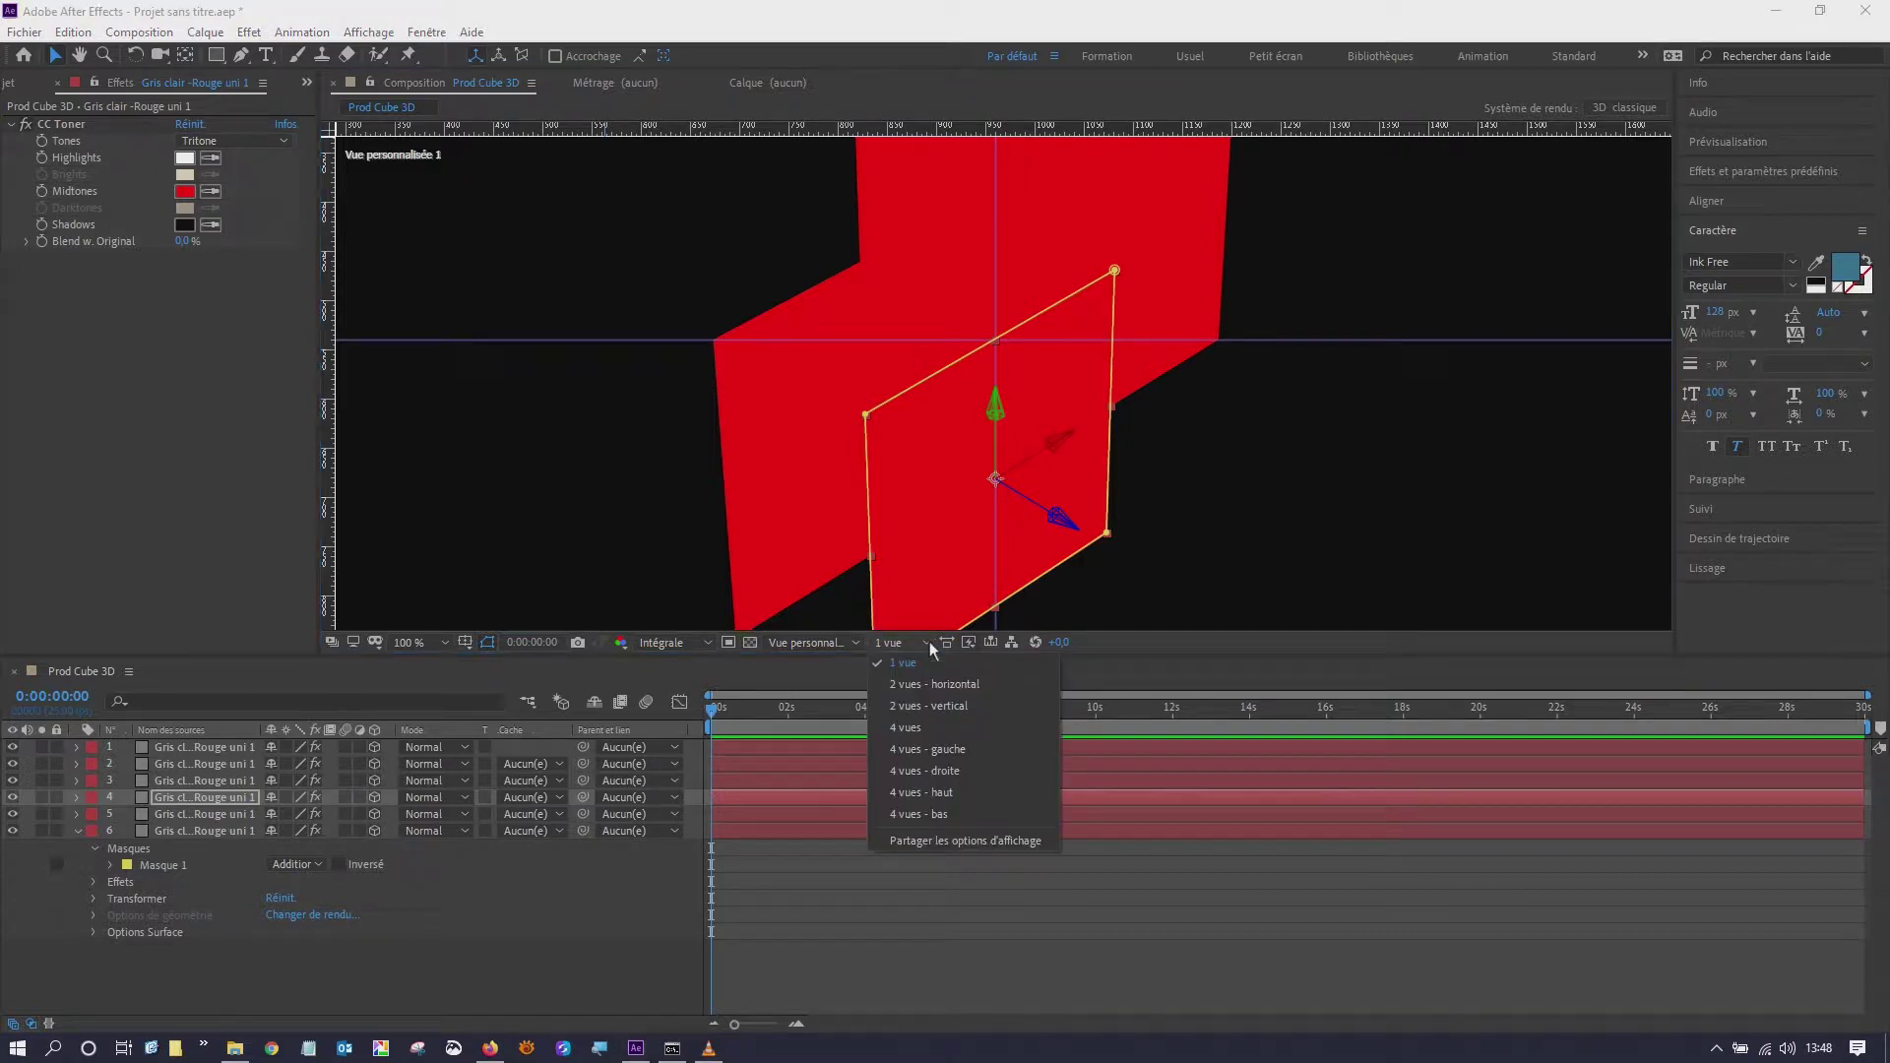
pyautogui.click(925, 726)
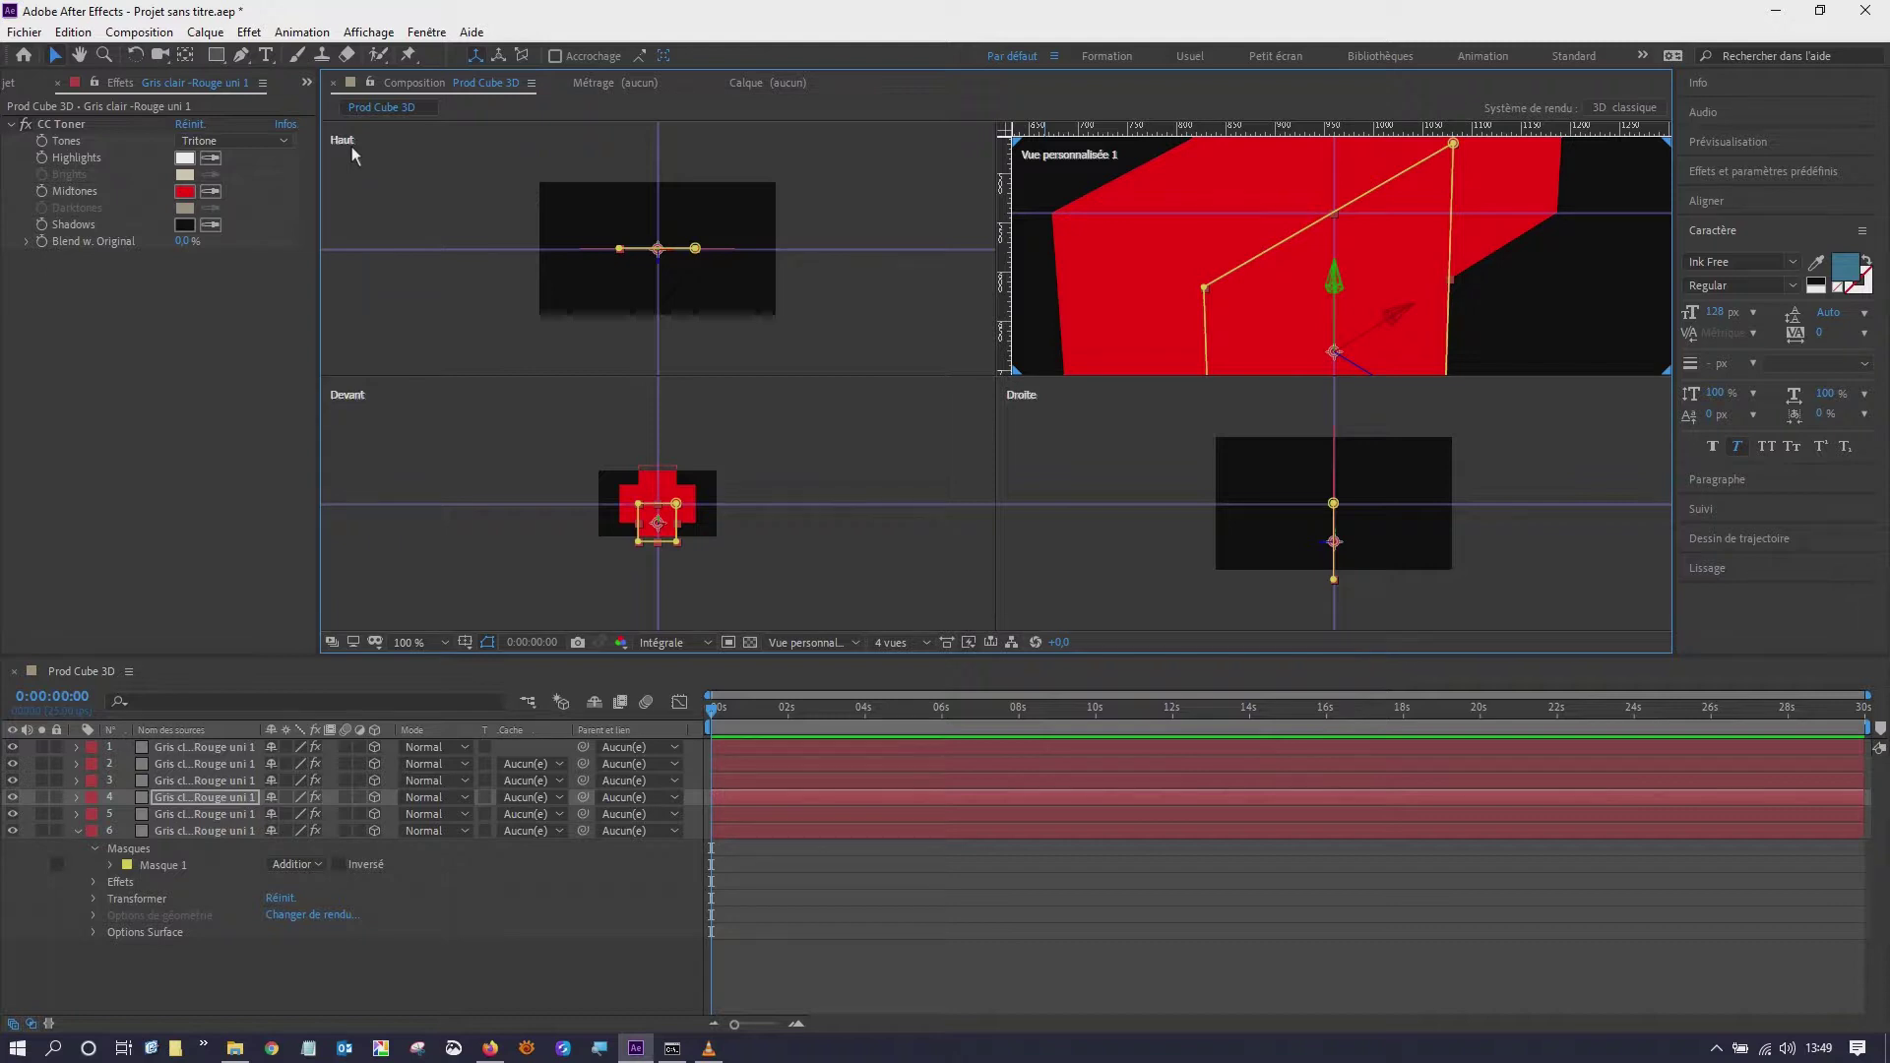
pyautogui.click(908, 646)
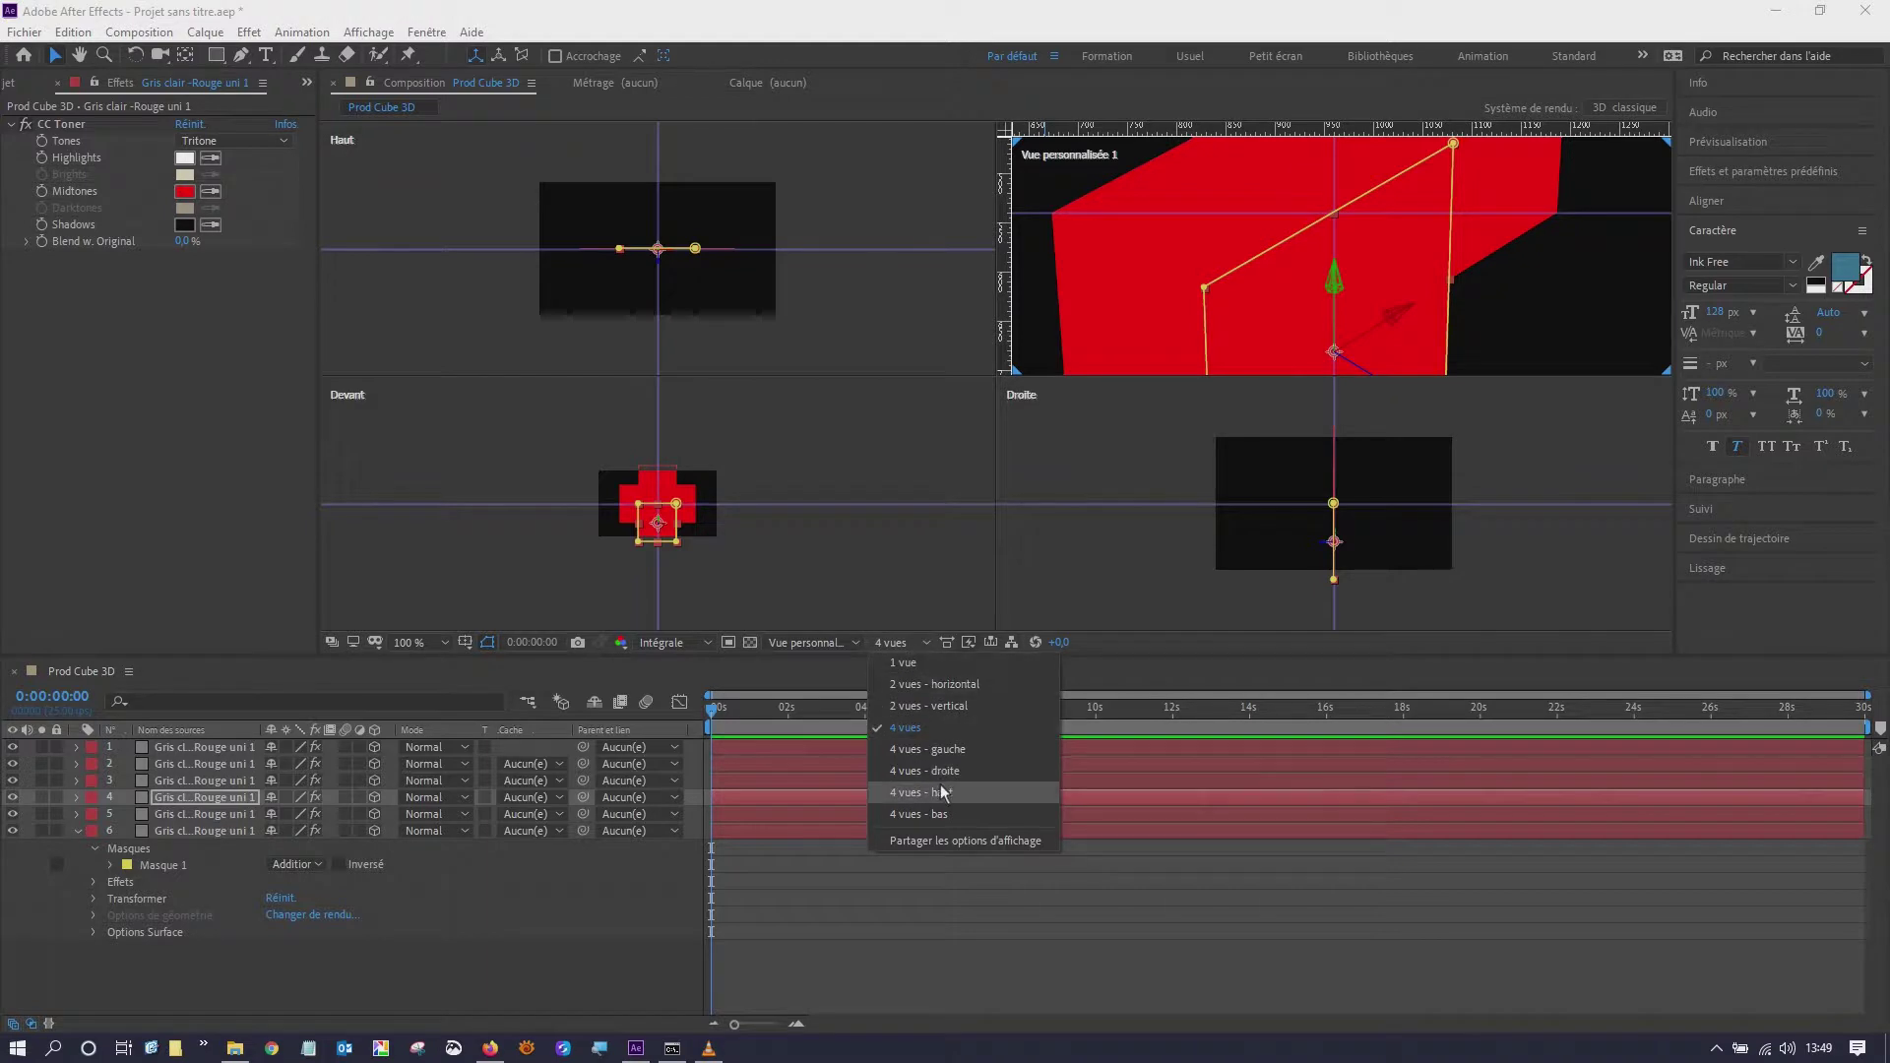
pyautogui.click(965, 758)
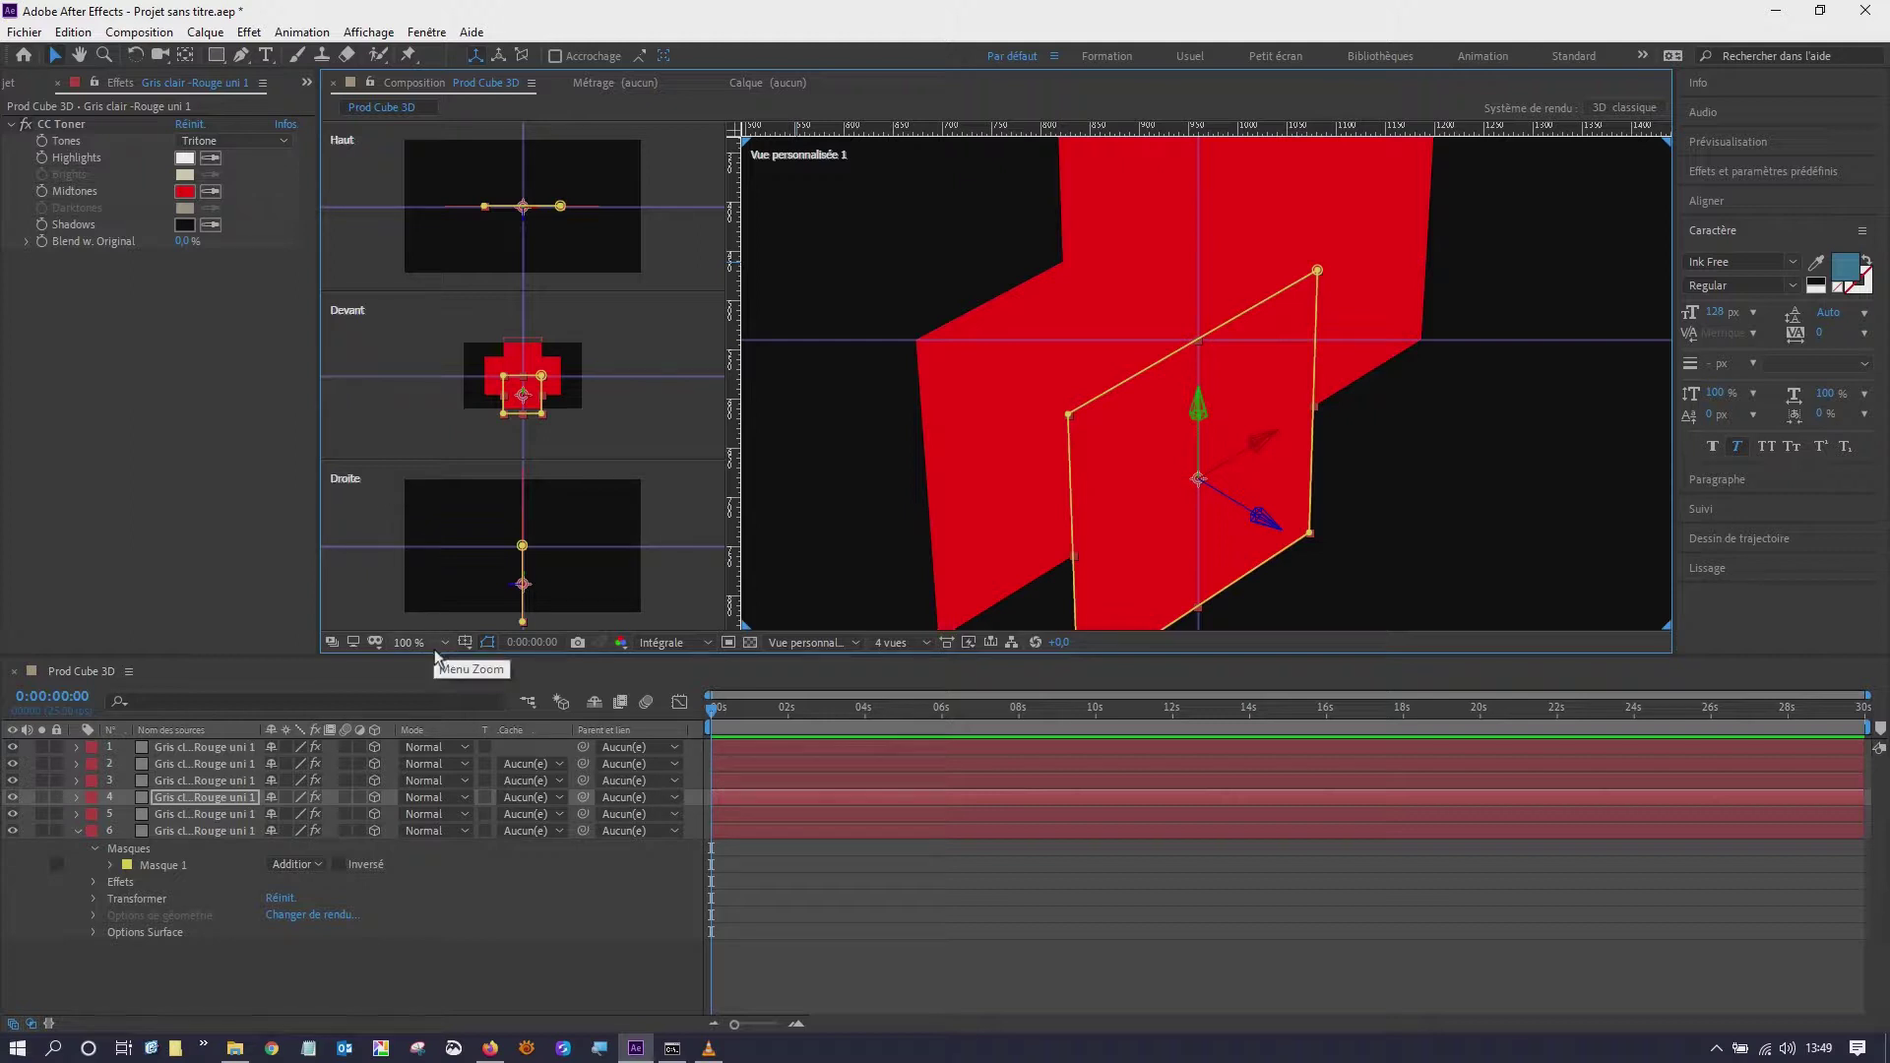
pyautogui.moveTo(433, 669); pyautogui.dragTo(451, 693)
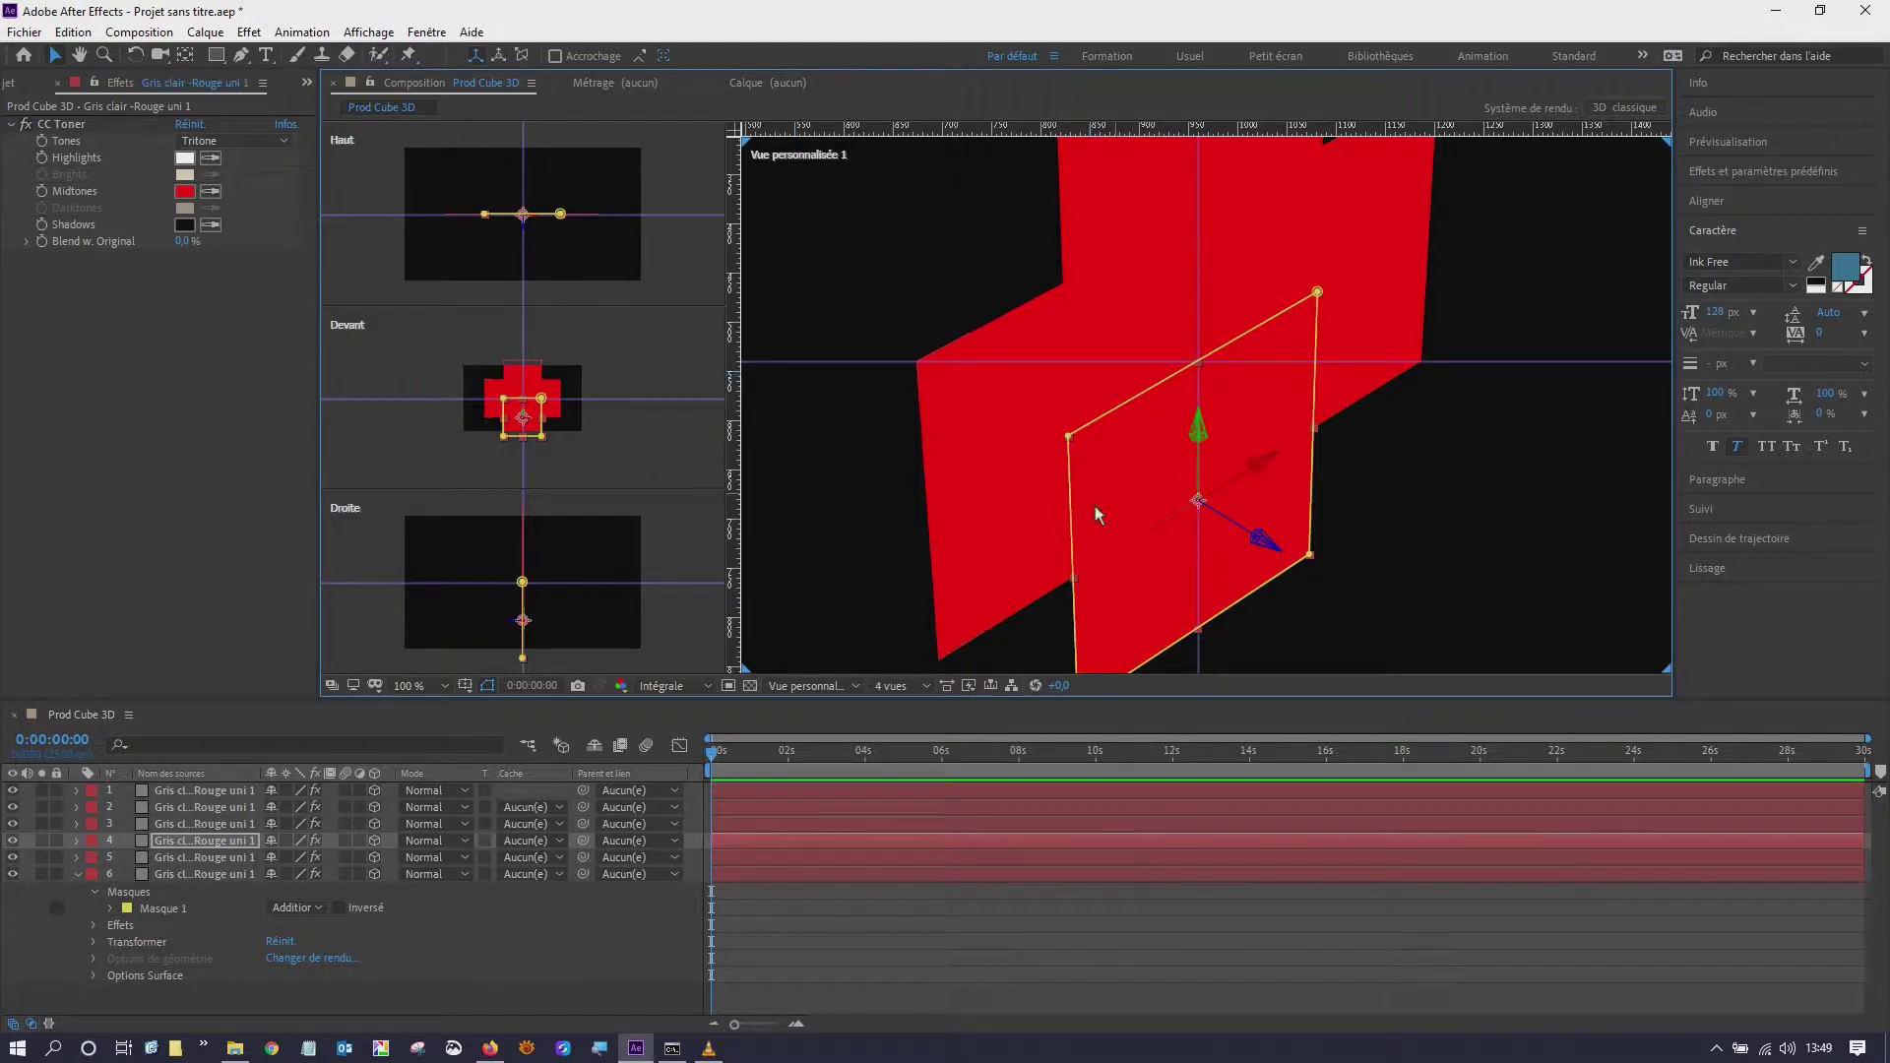
# - Set the CC Toner midtones of faces 2, 3 and 4 to magenta, blue and cyan
pyautogui.click(202, 811)
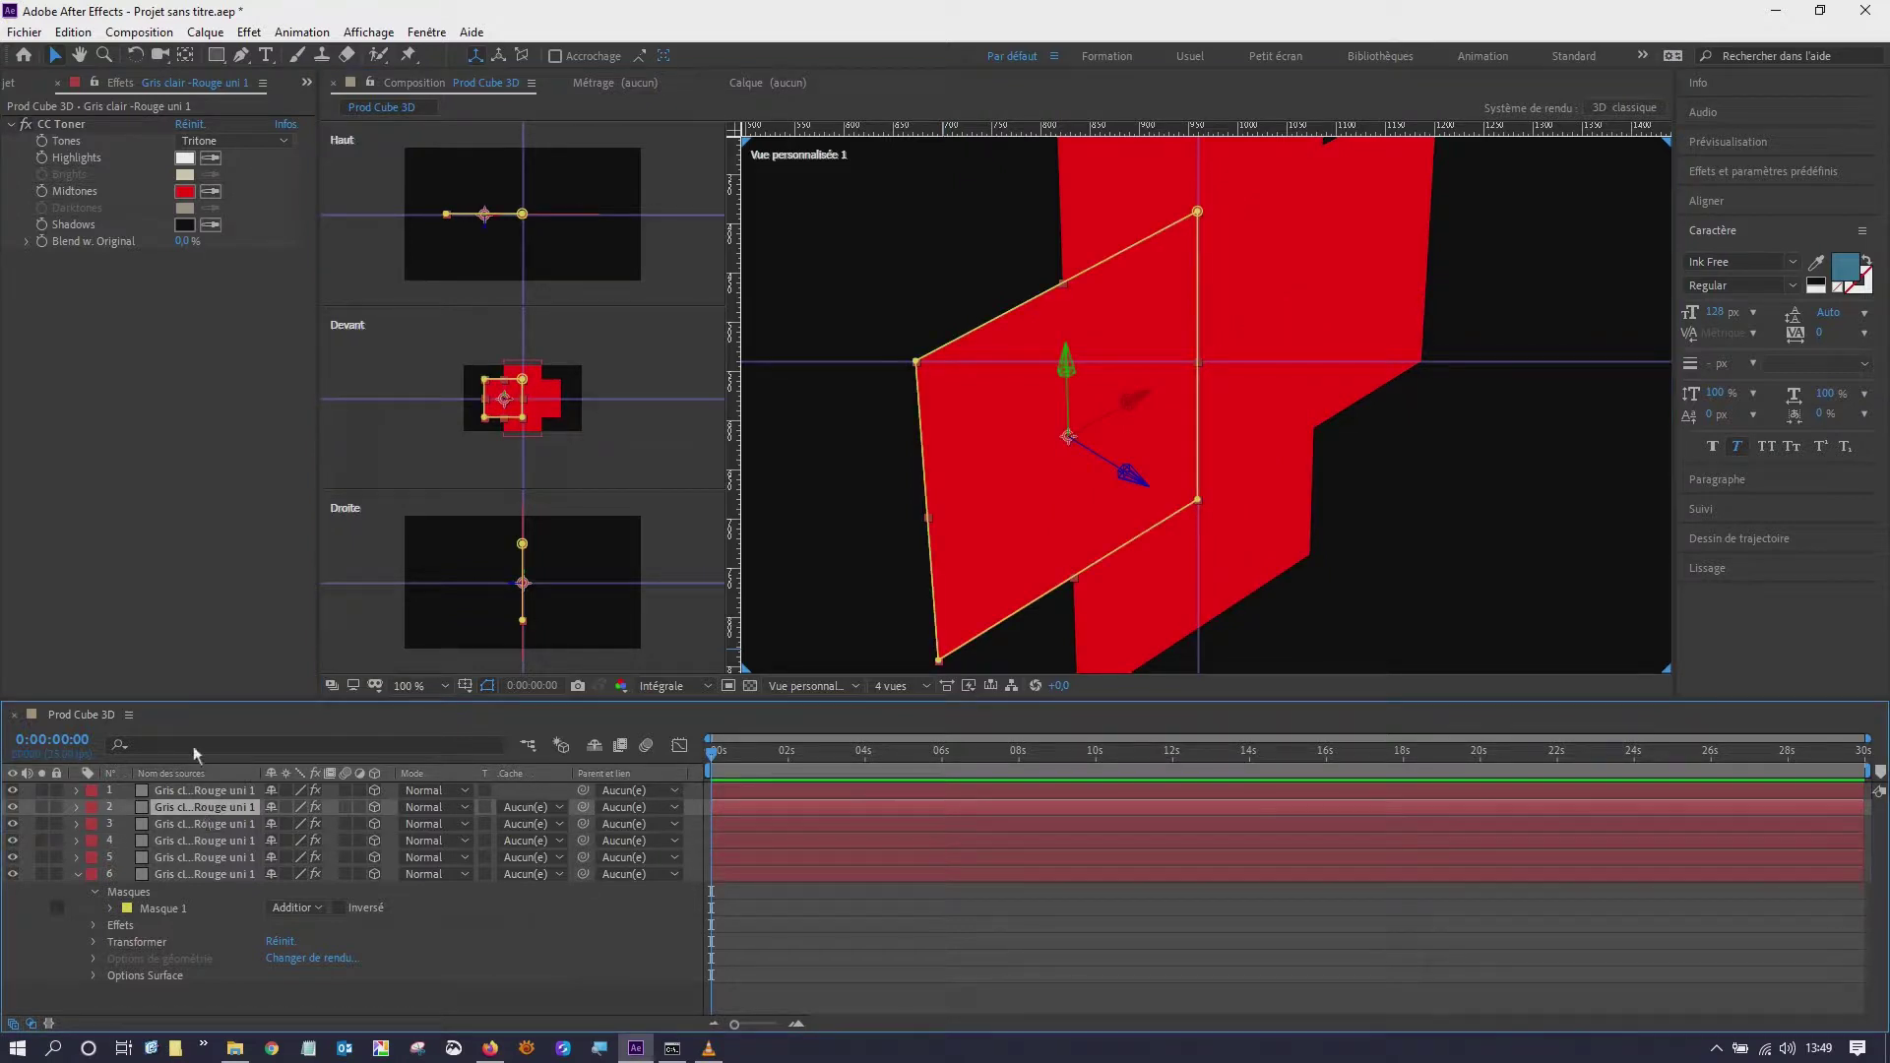
pyautogui.click(186, 192)
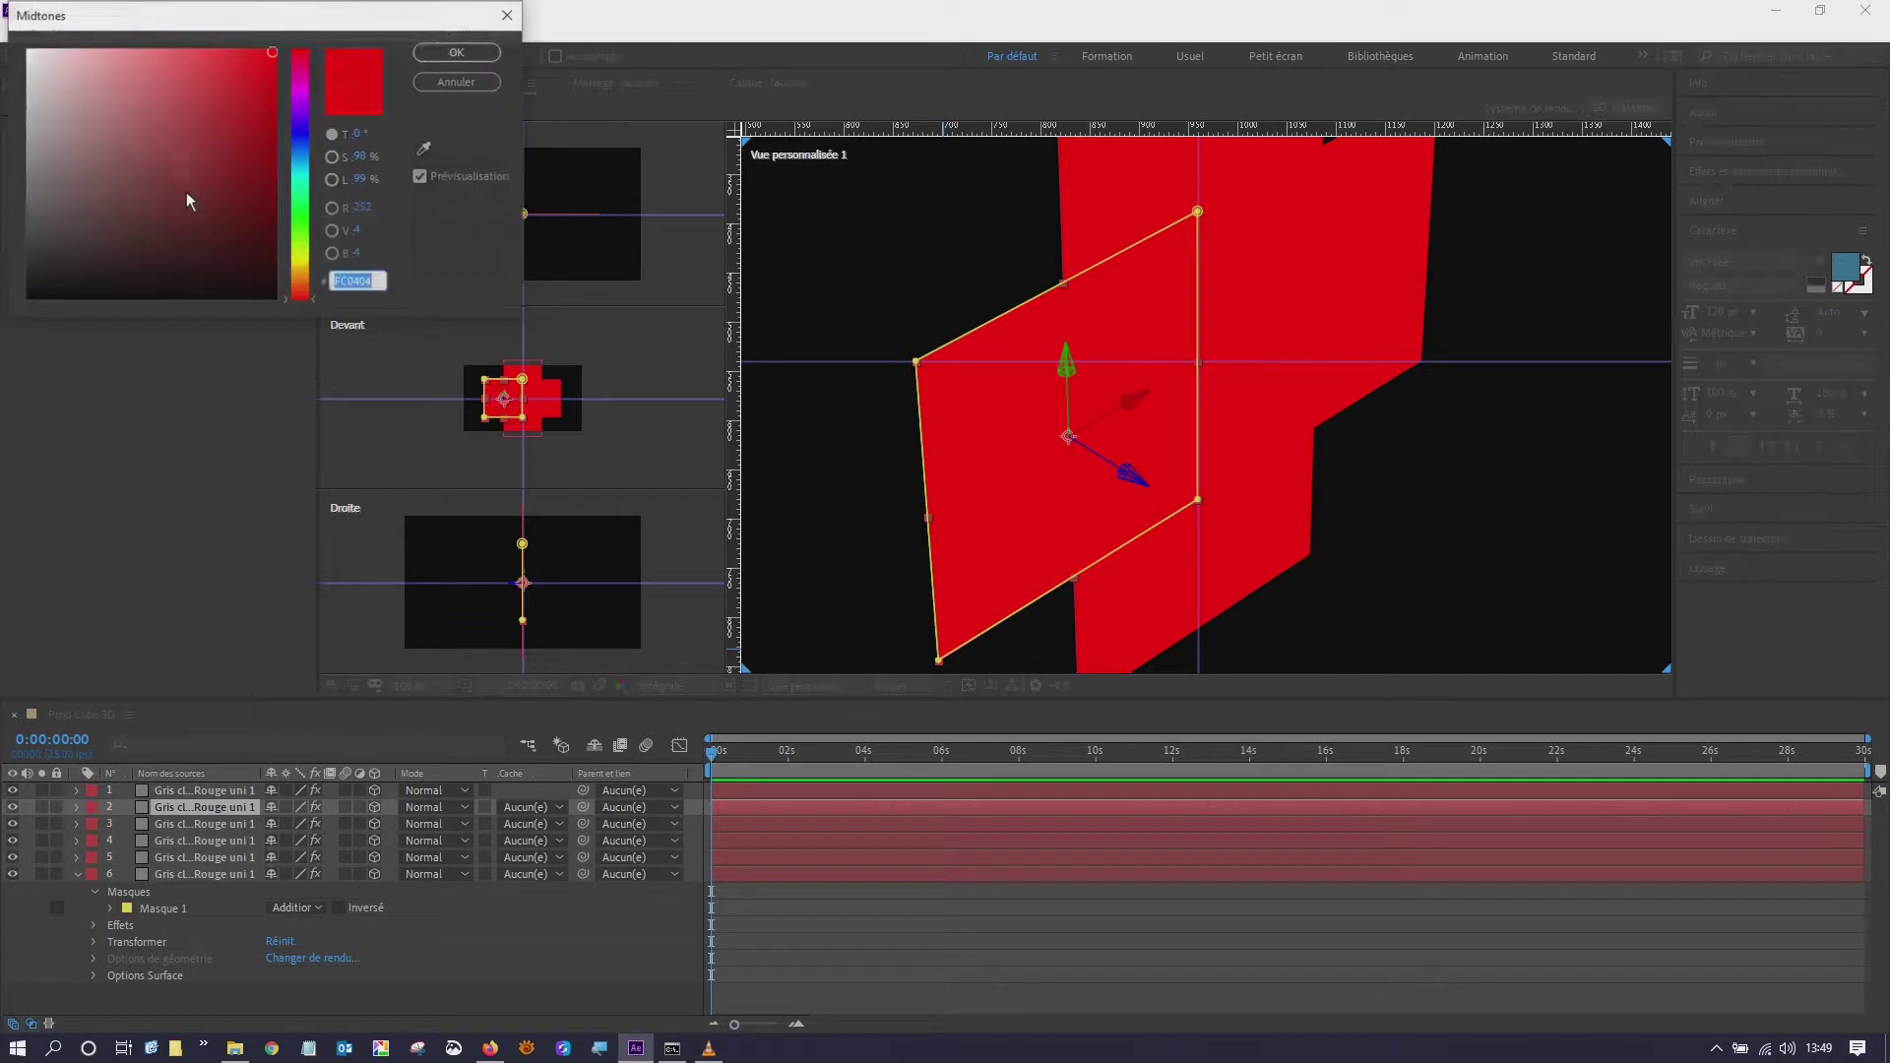
pyautogui.click(295, 87)
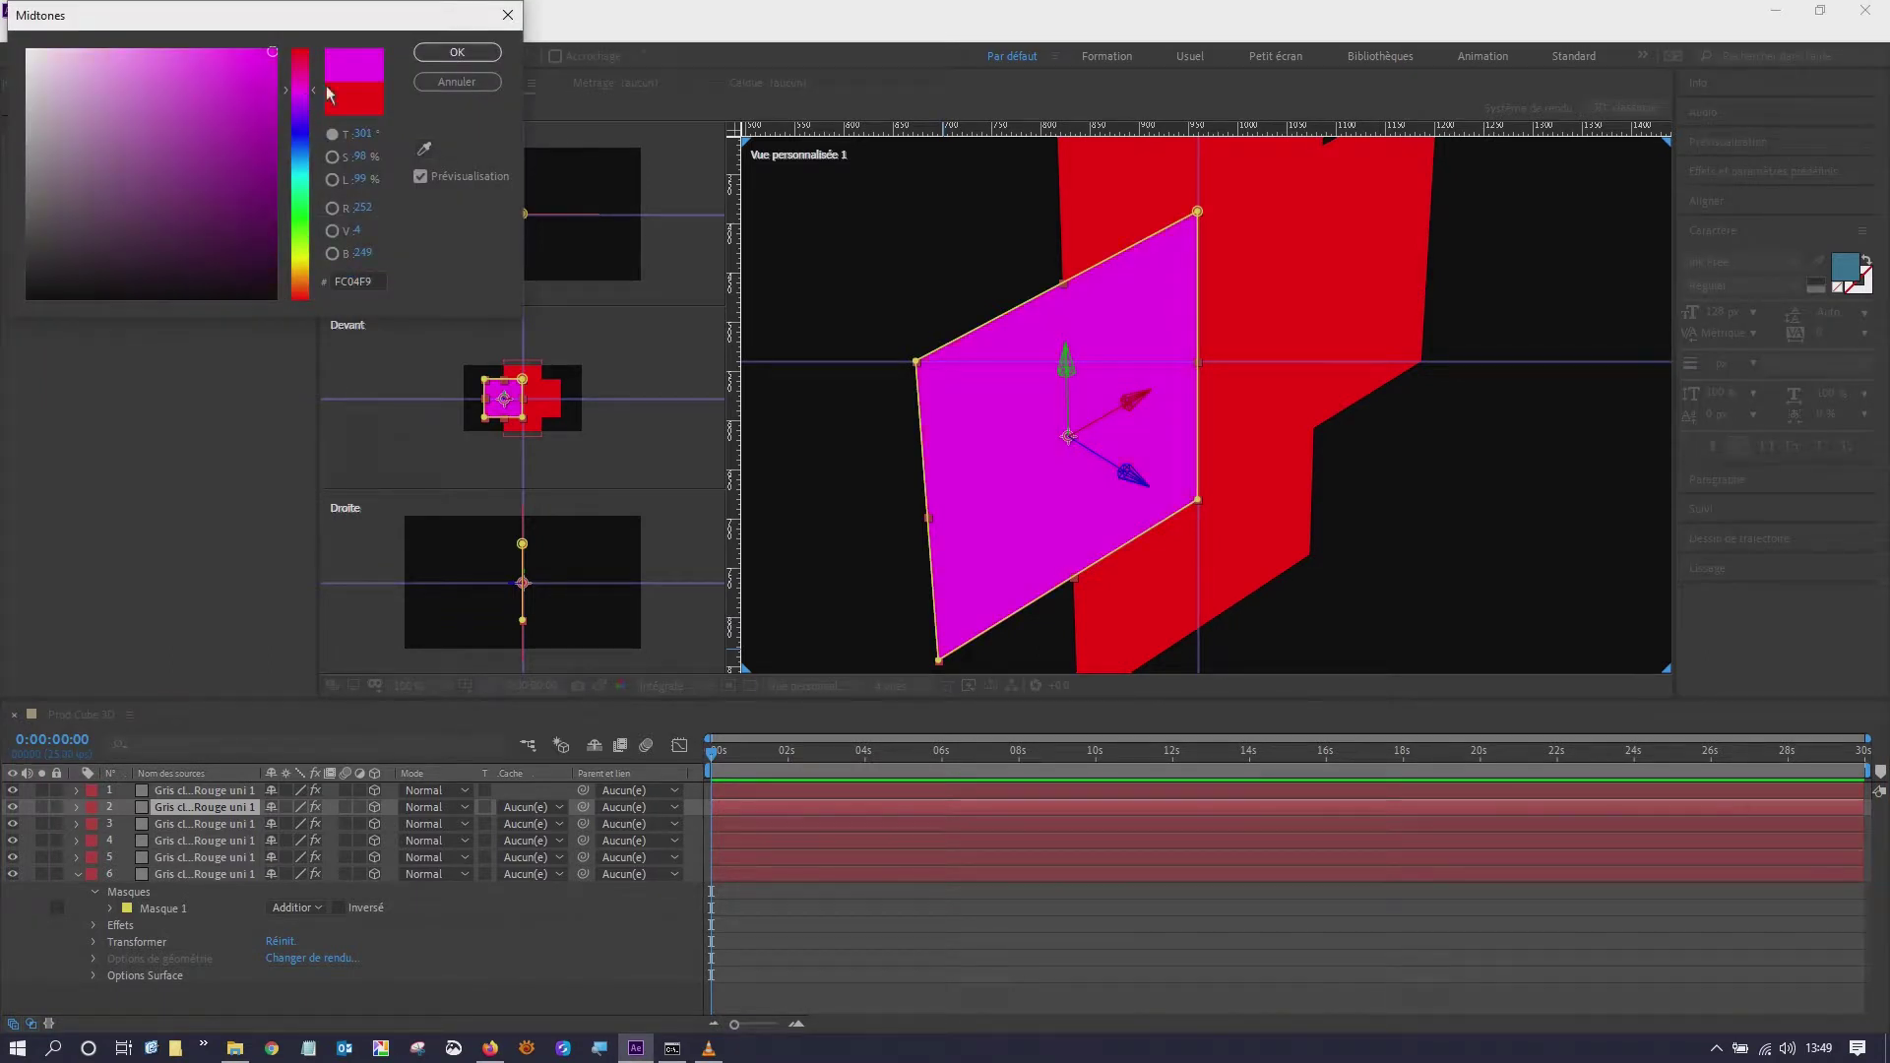
pyautogui.click(458, 52)
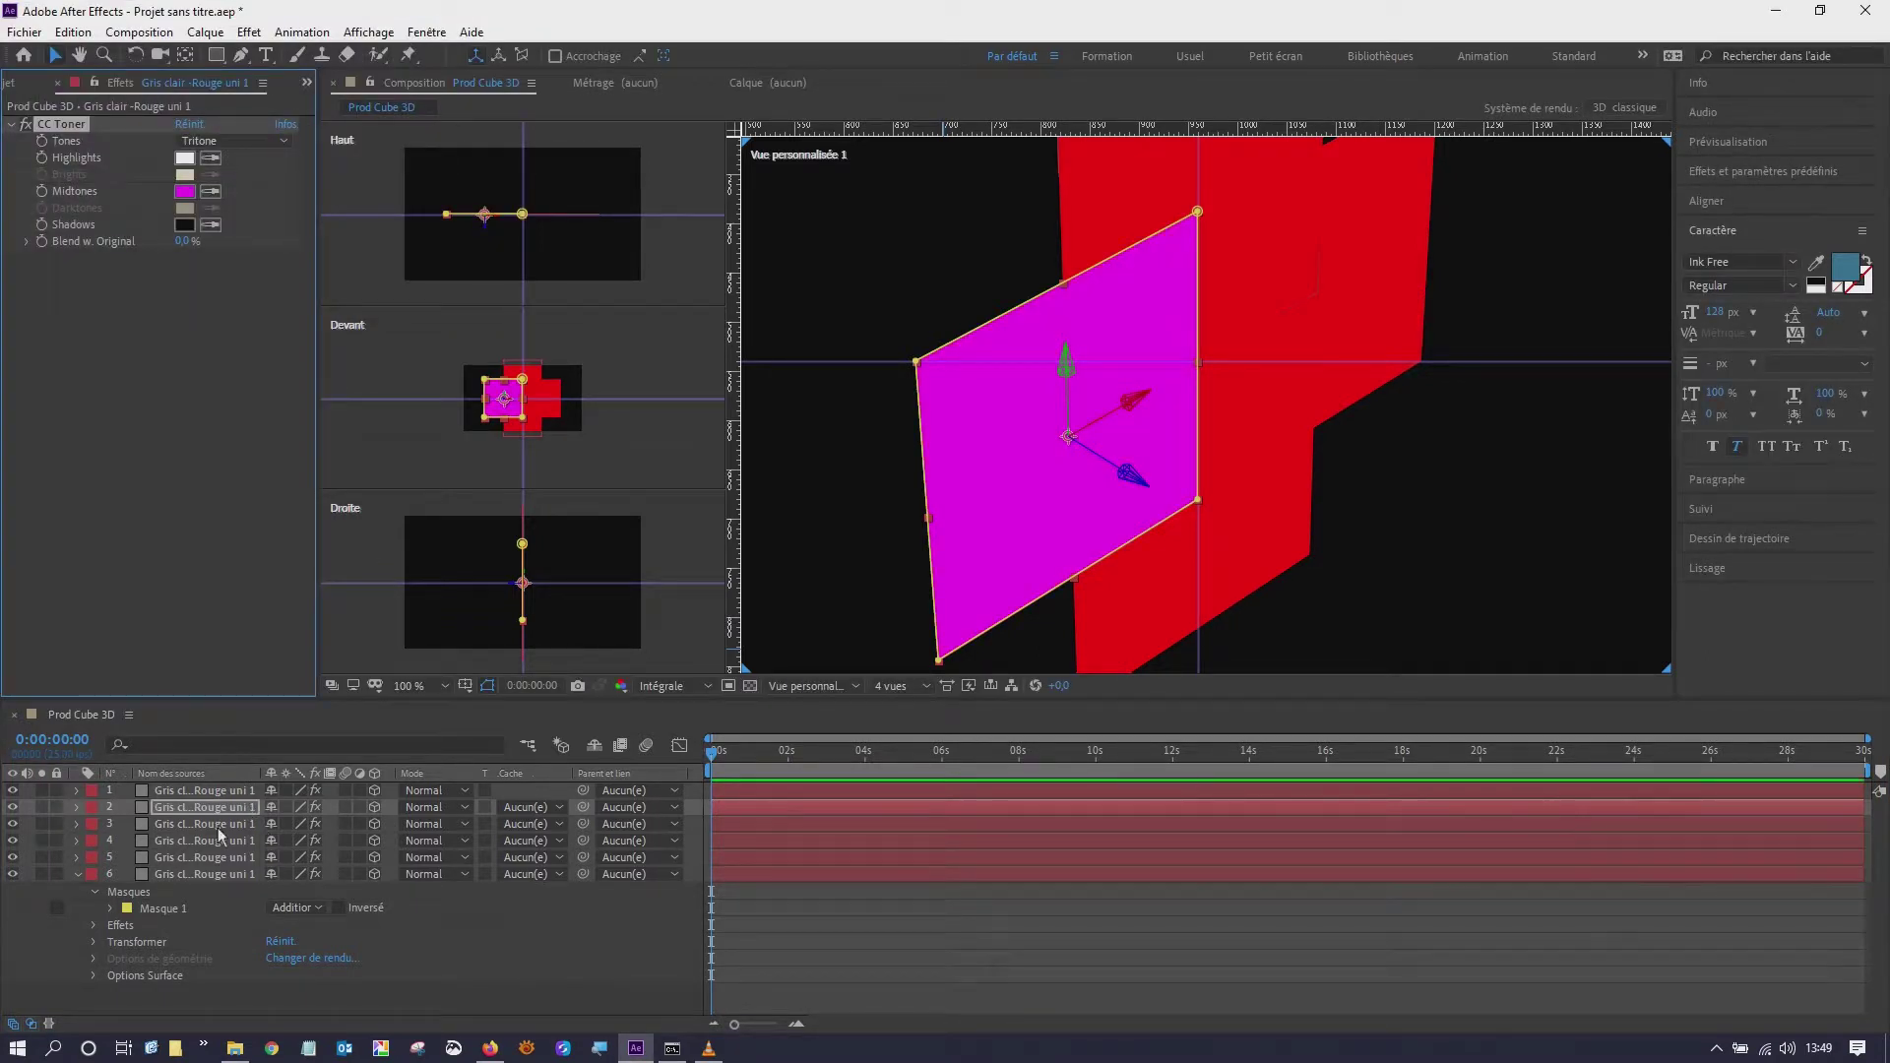
pyautogui.click(169, 824)
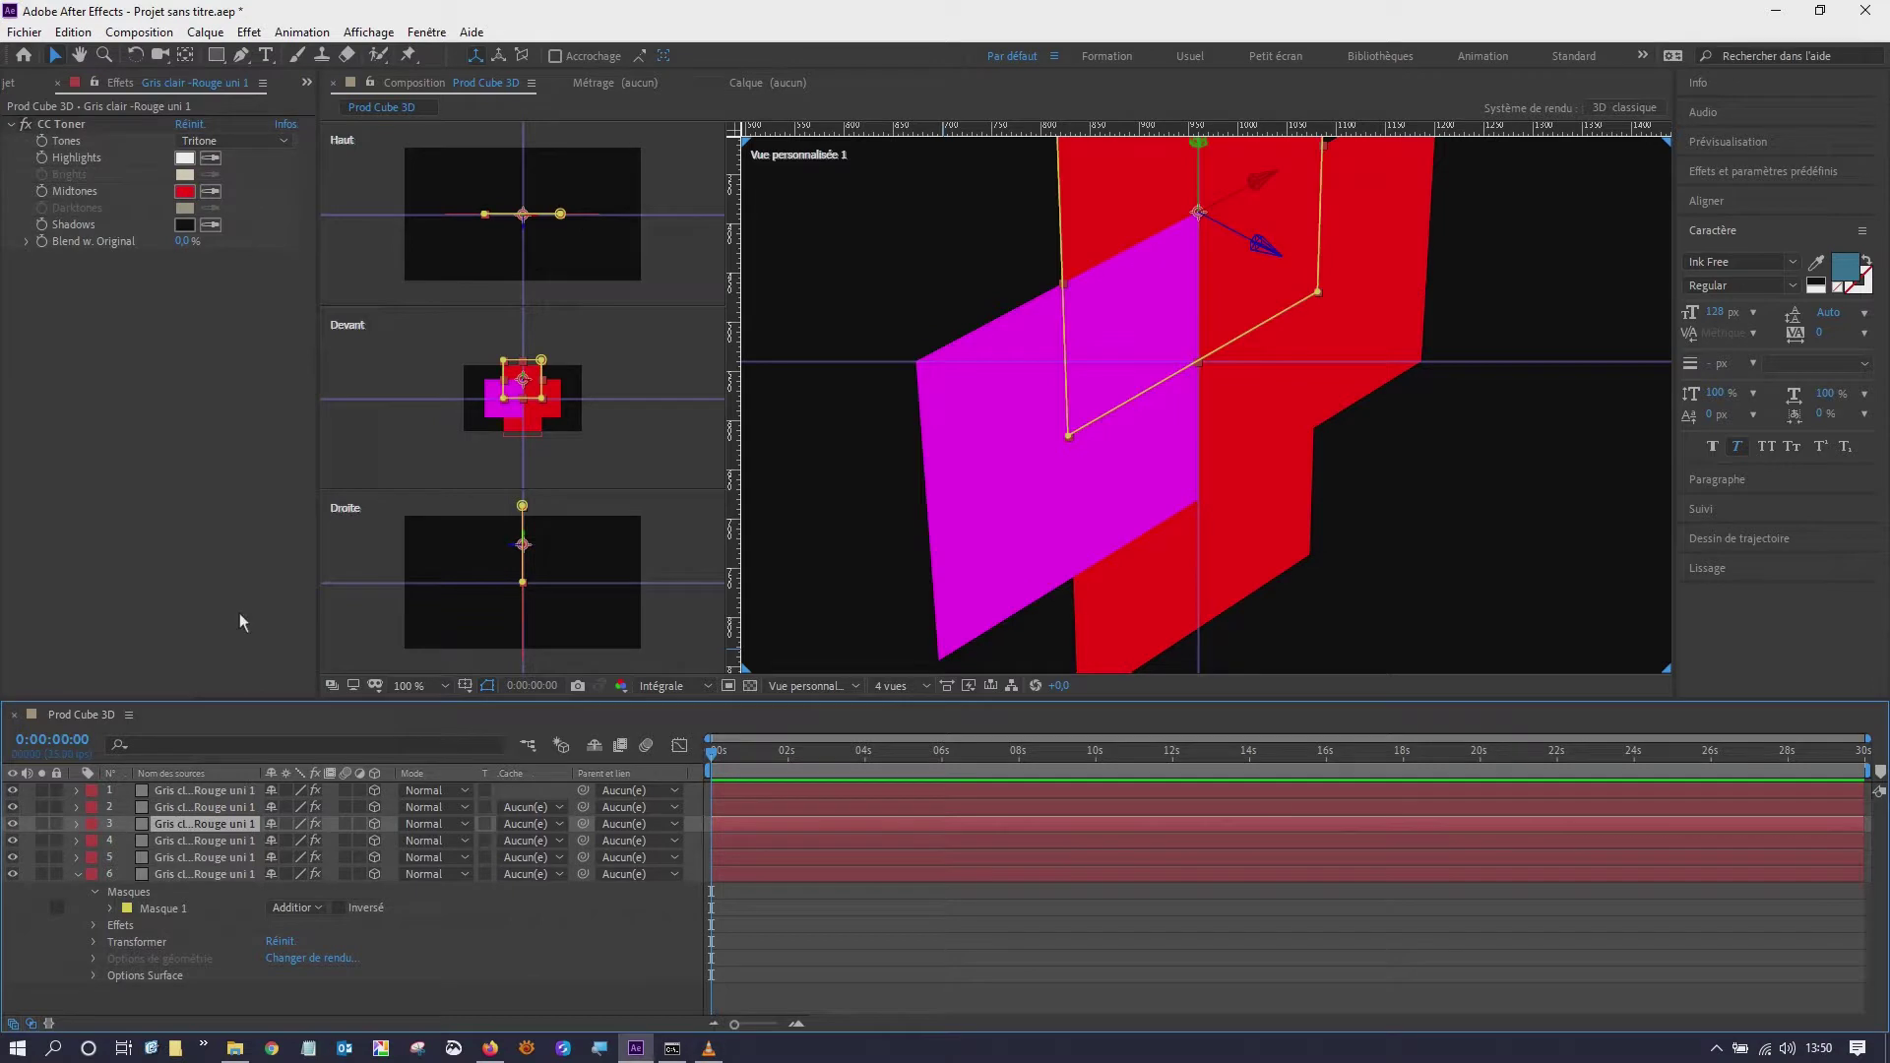
pyautogui.click(186, 192)
pyautogui.click(304, 141)
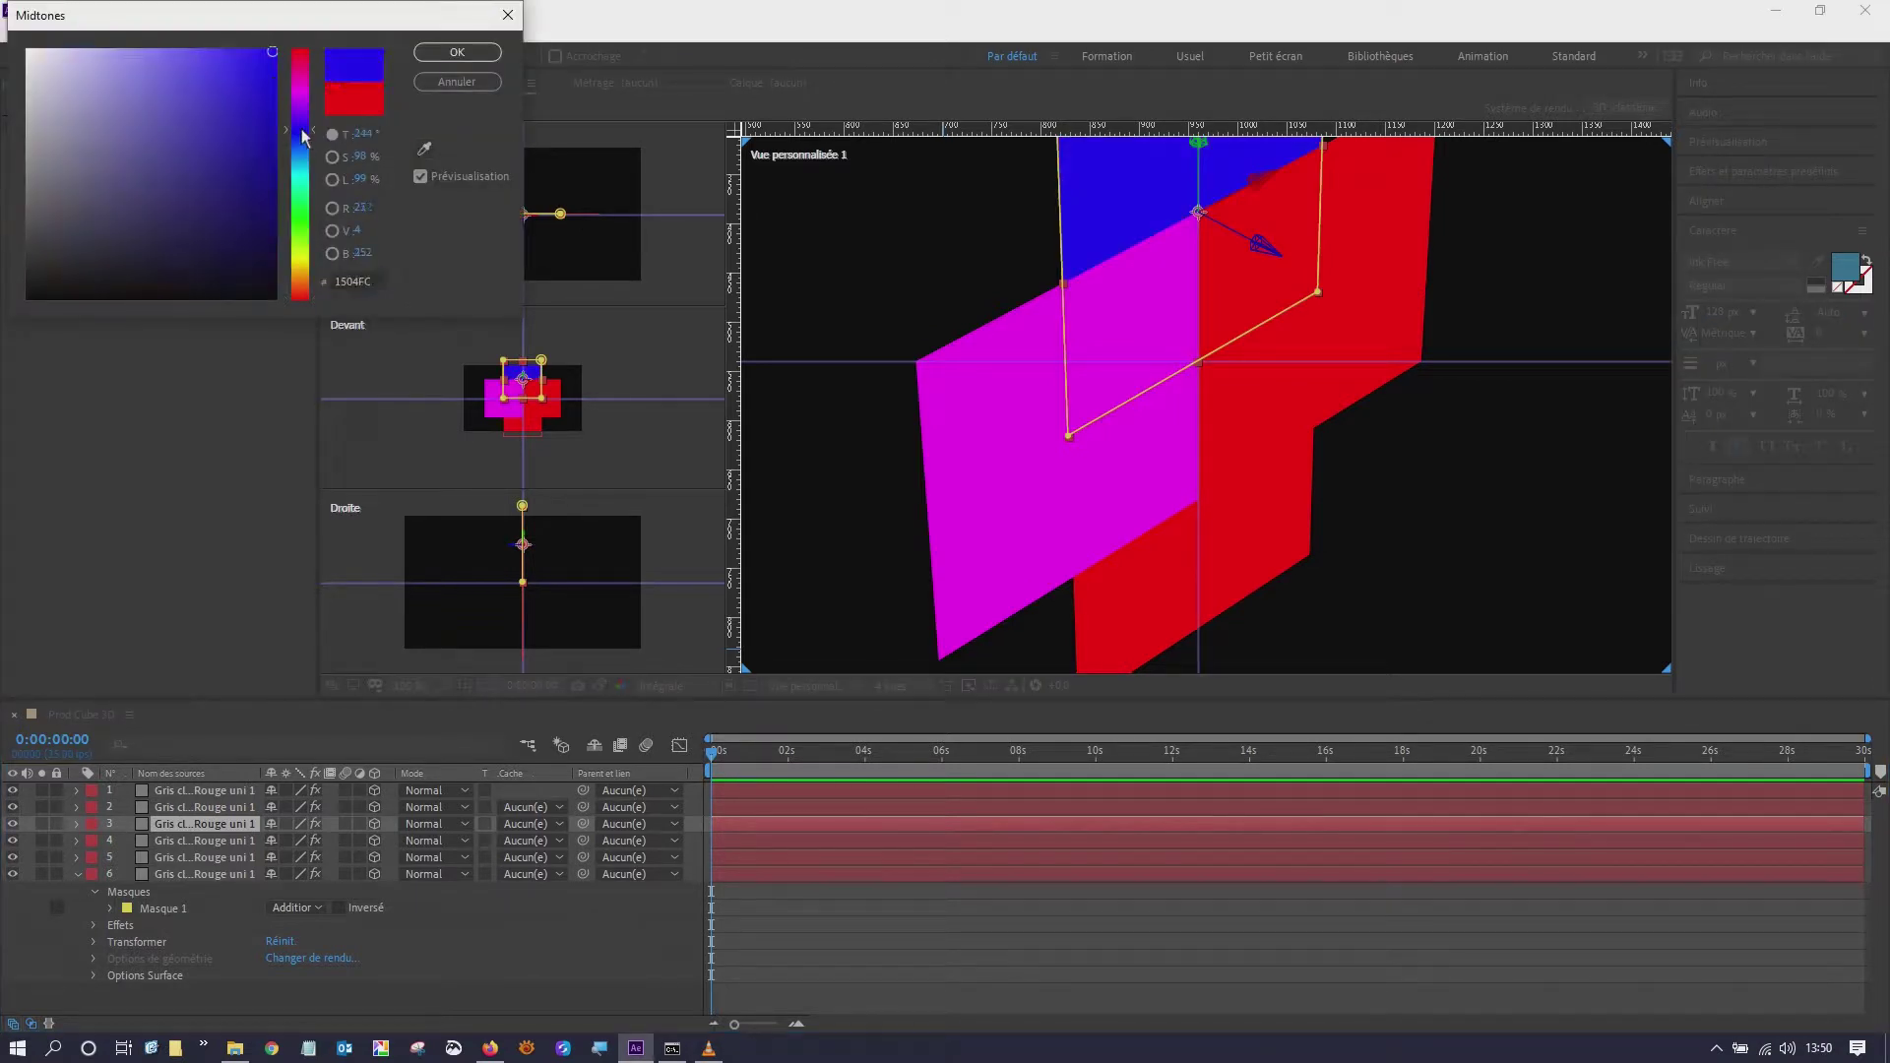
pyautogui.click(458, 55)
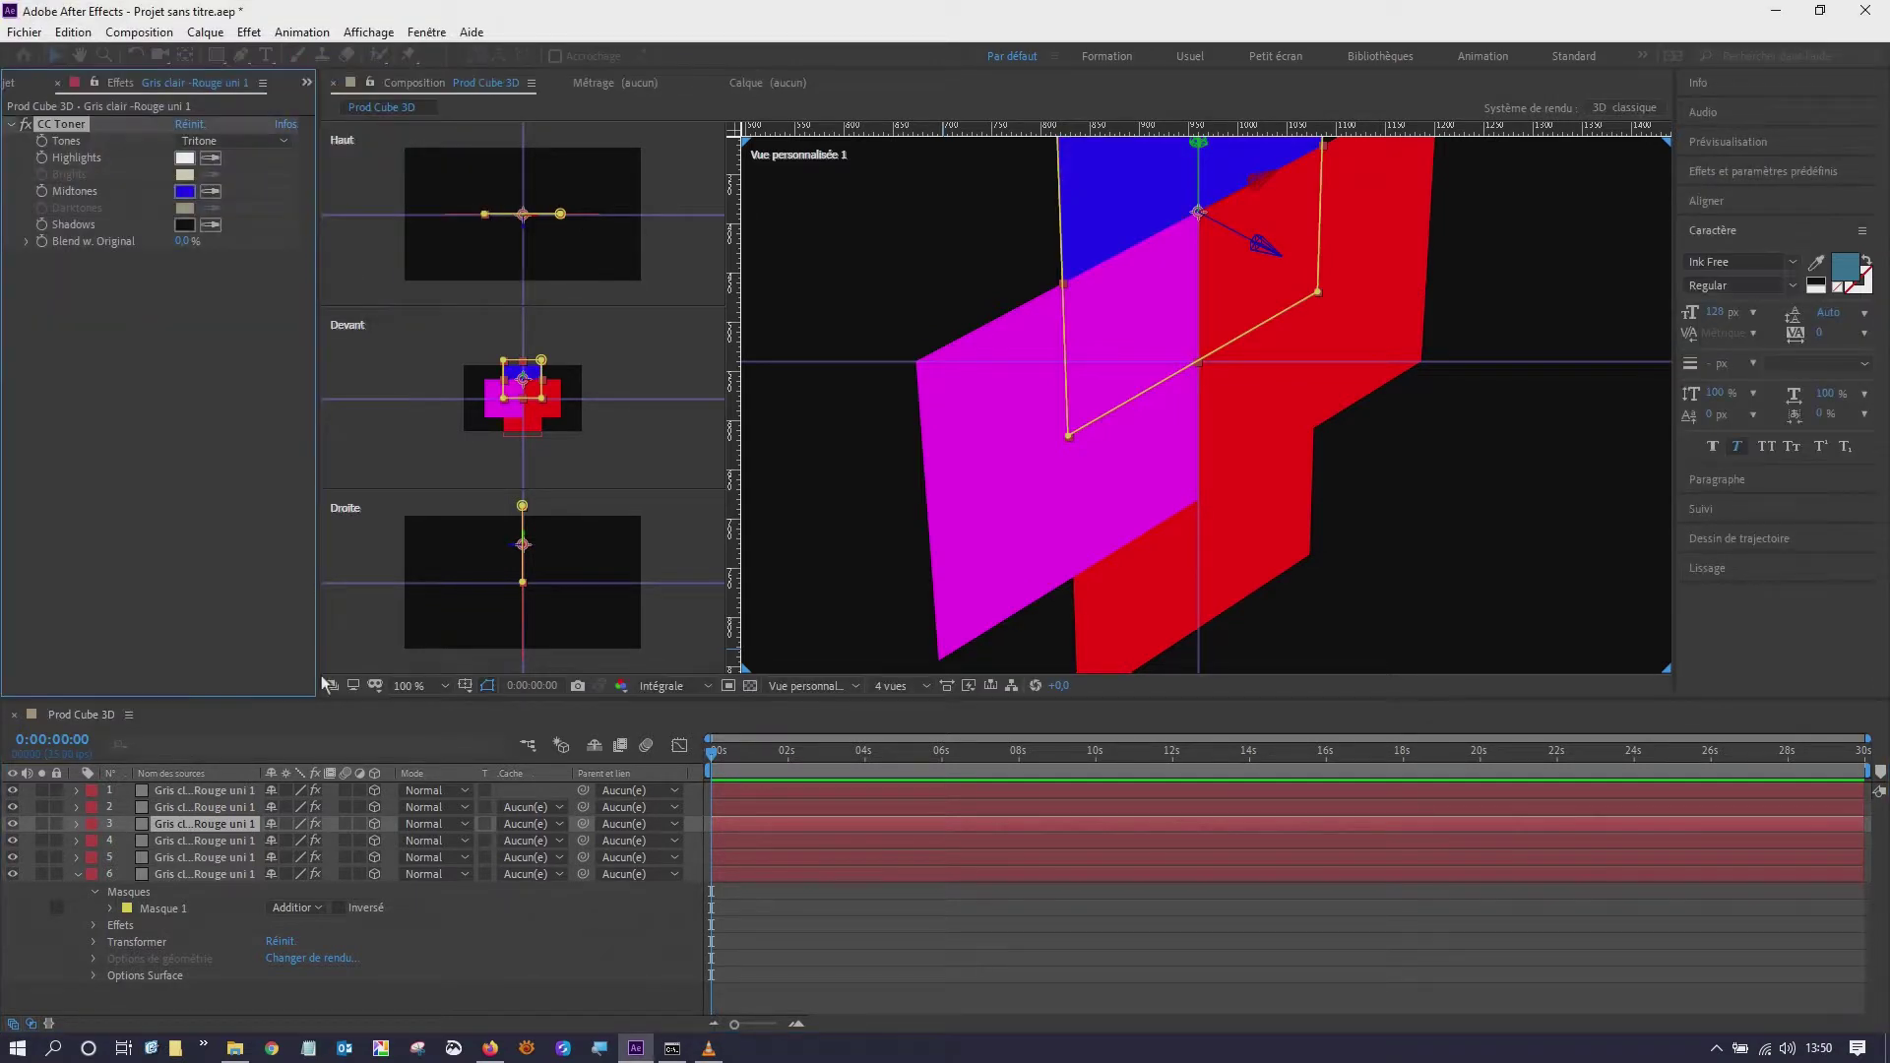
pyautogui.click(215, 842)
pyautogui.click(190, 193)
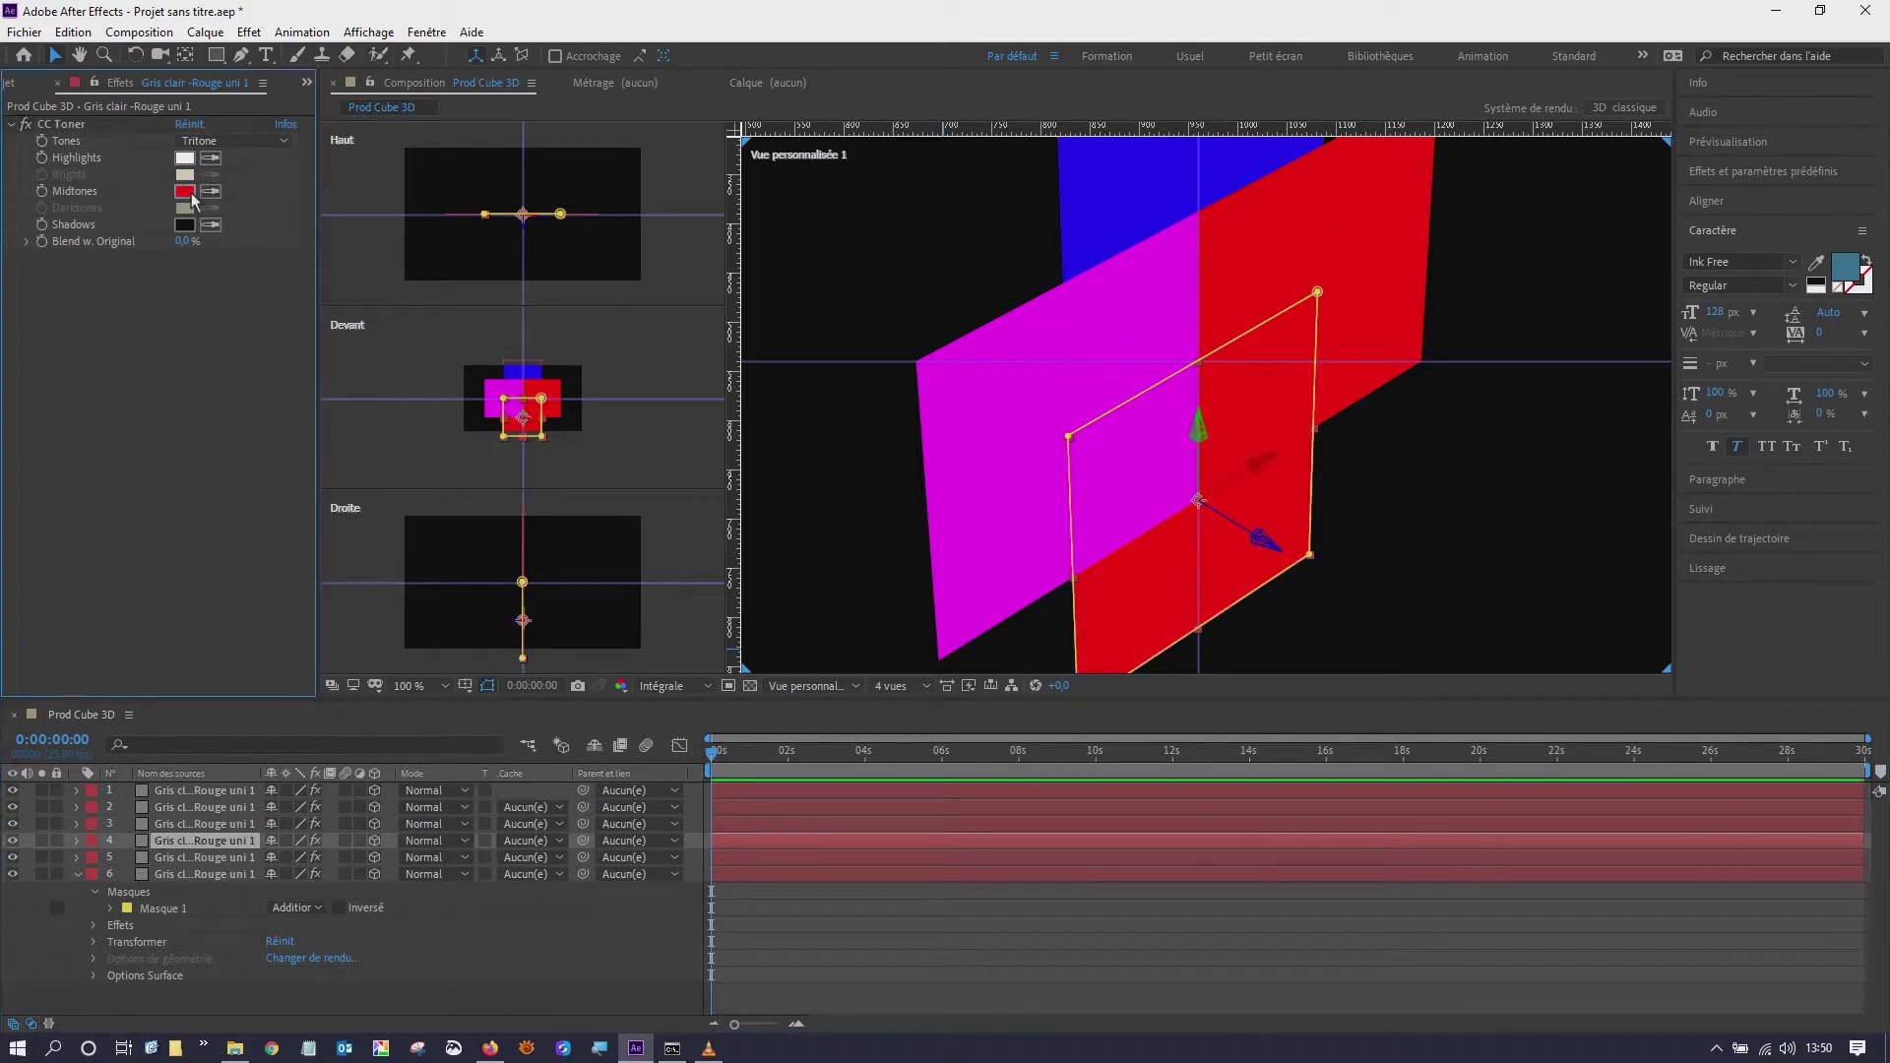
pyautogui.click(304, 177)
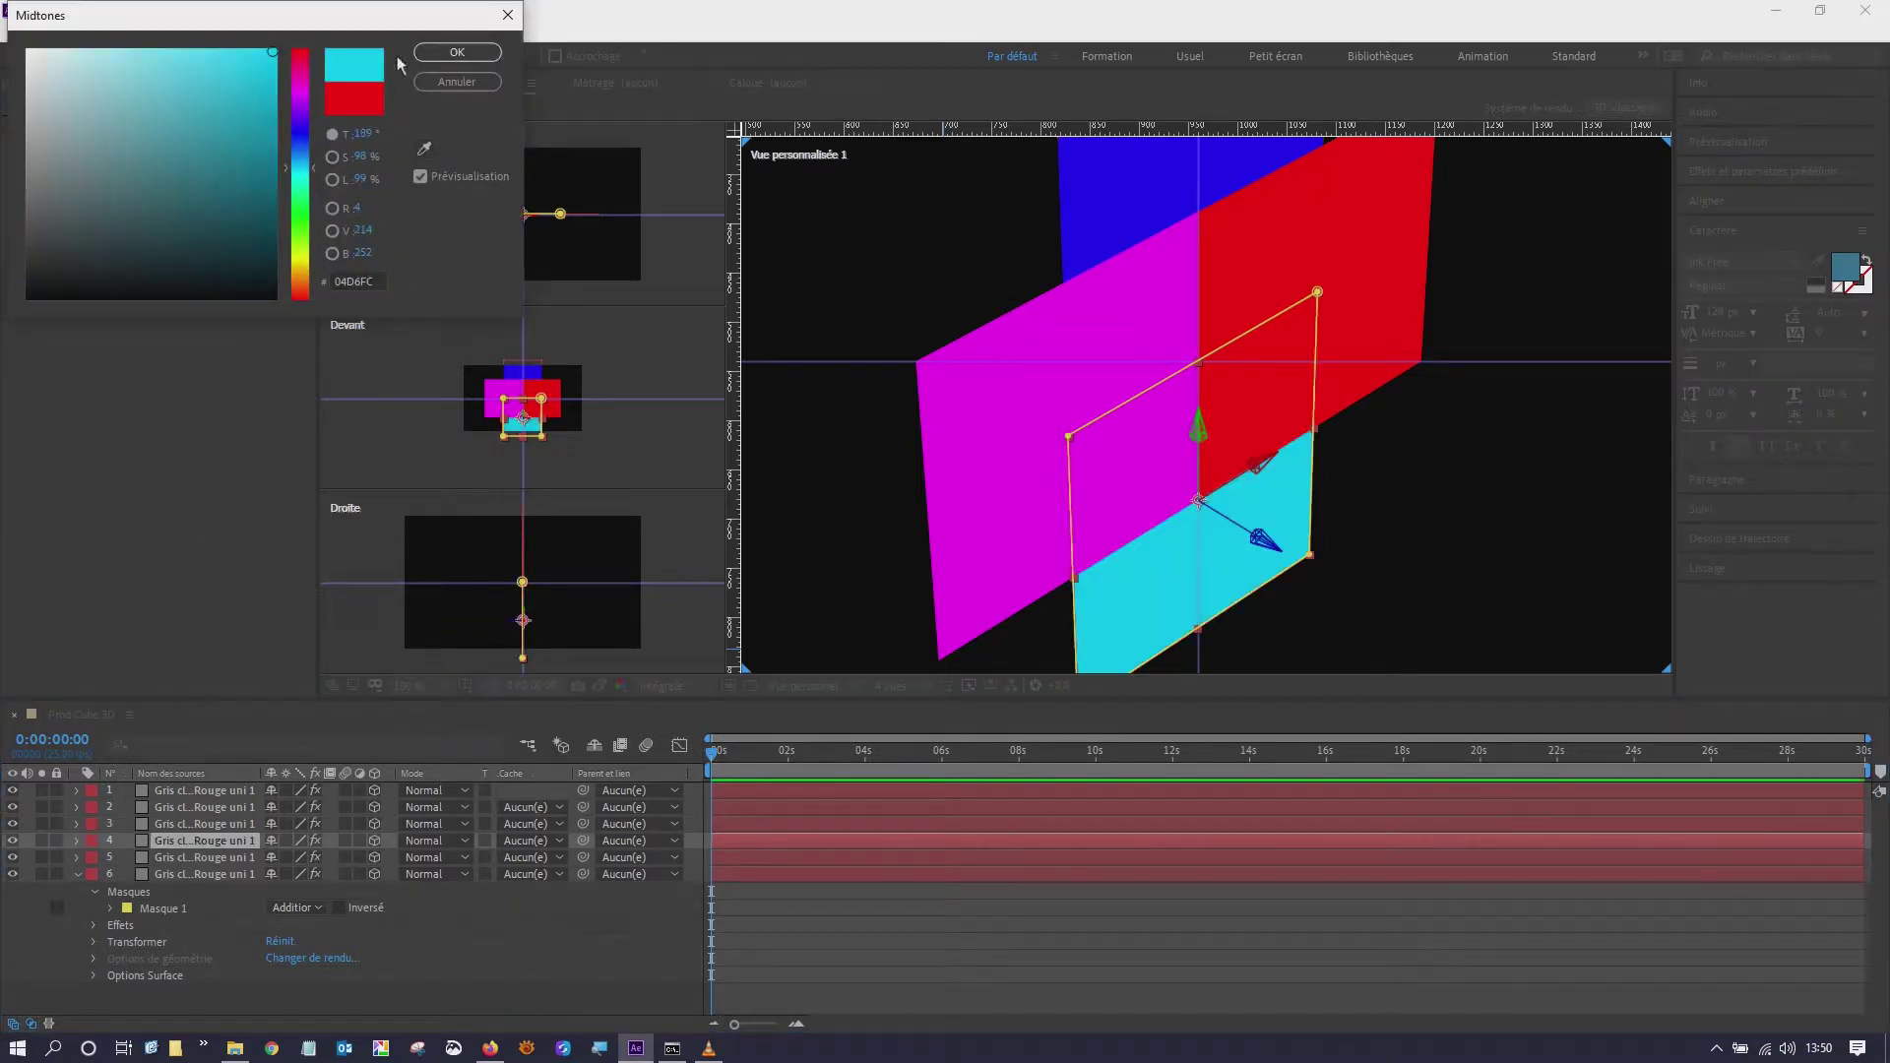
pyautogui.click(458, 52)
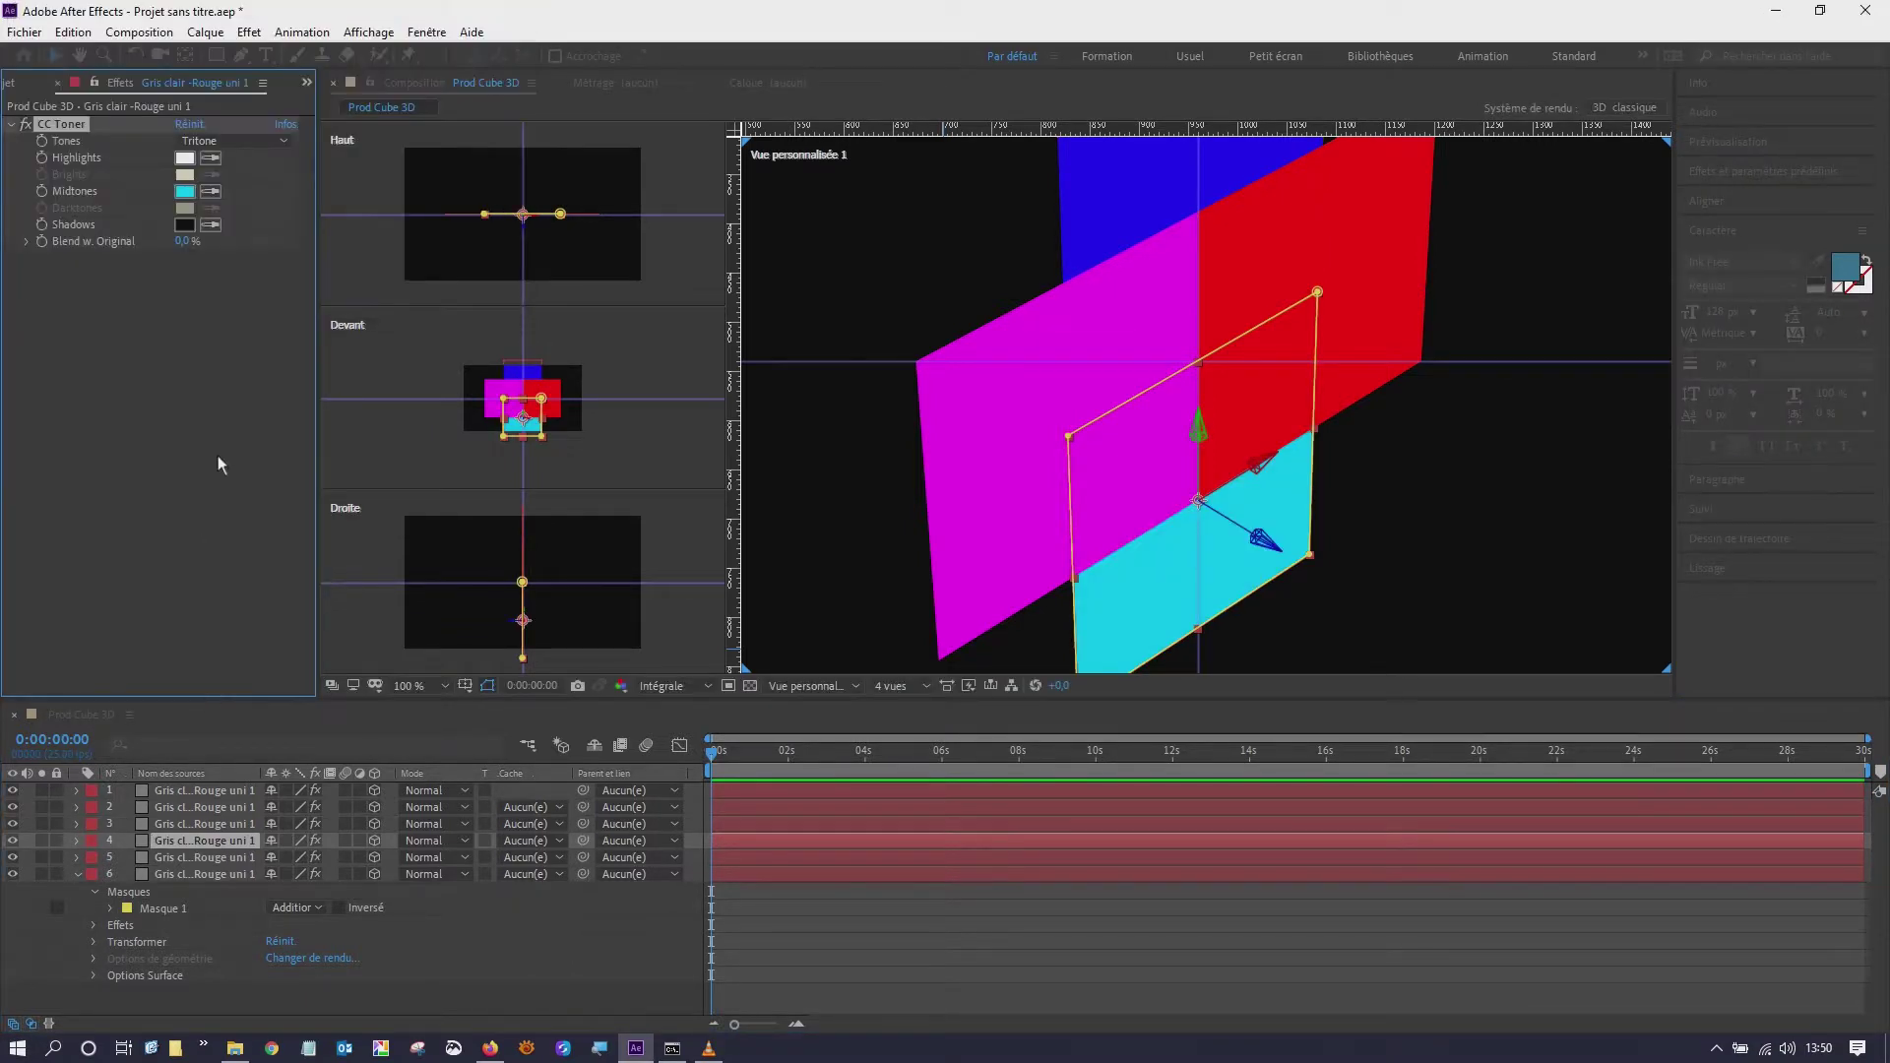
# - Set the midtones of faces 5 and 6 to green and yellow FCE204
pyautogui.click(191, 858)
pyautogui.click(187, 192)
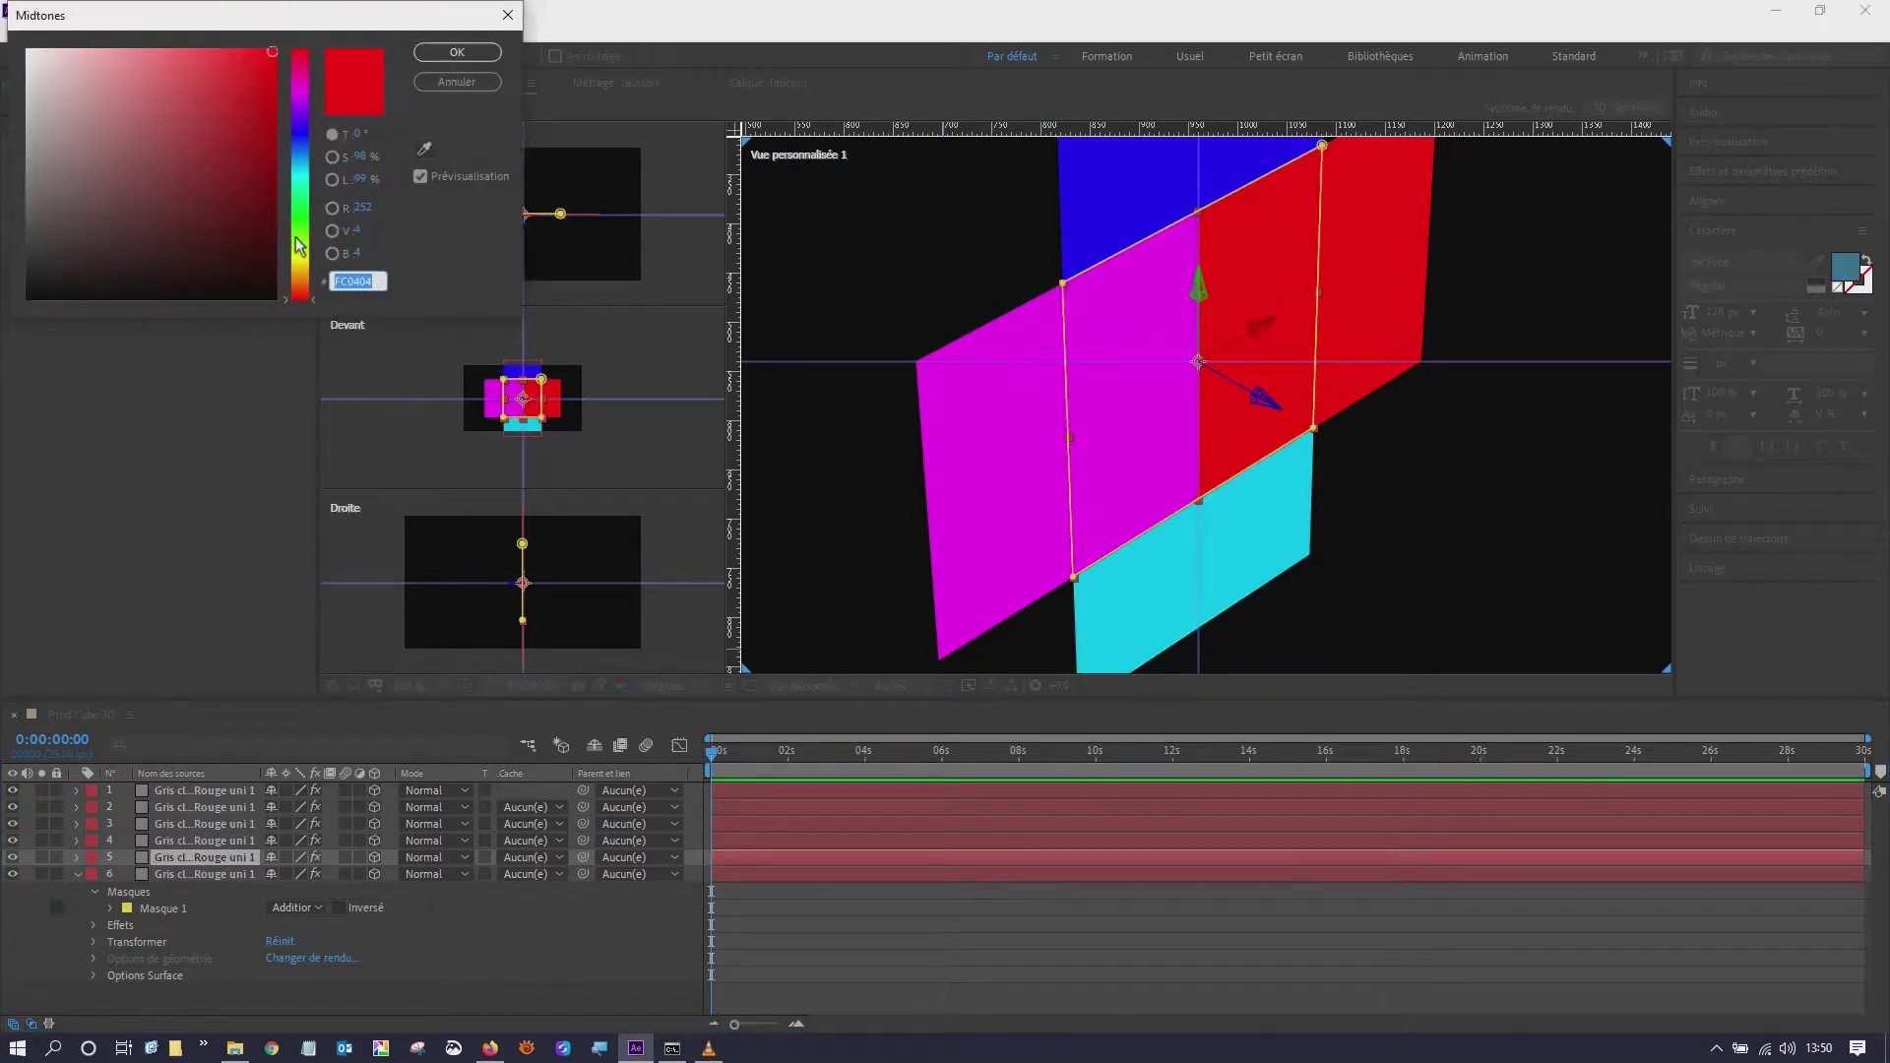
pyautogui.click(305, 226)
pyautogui.click(458, 52)
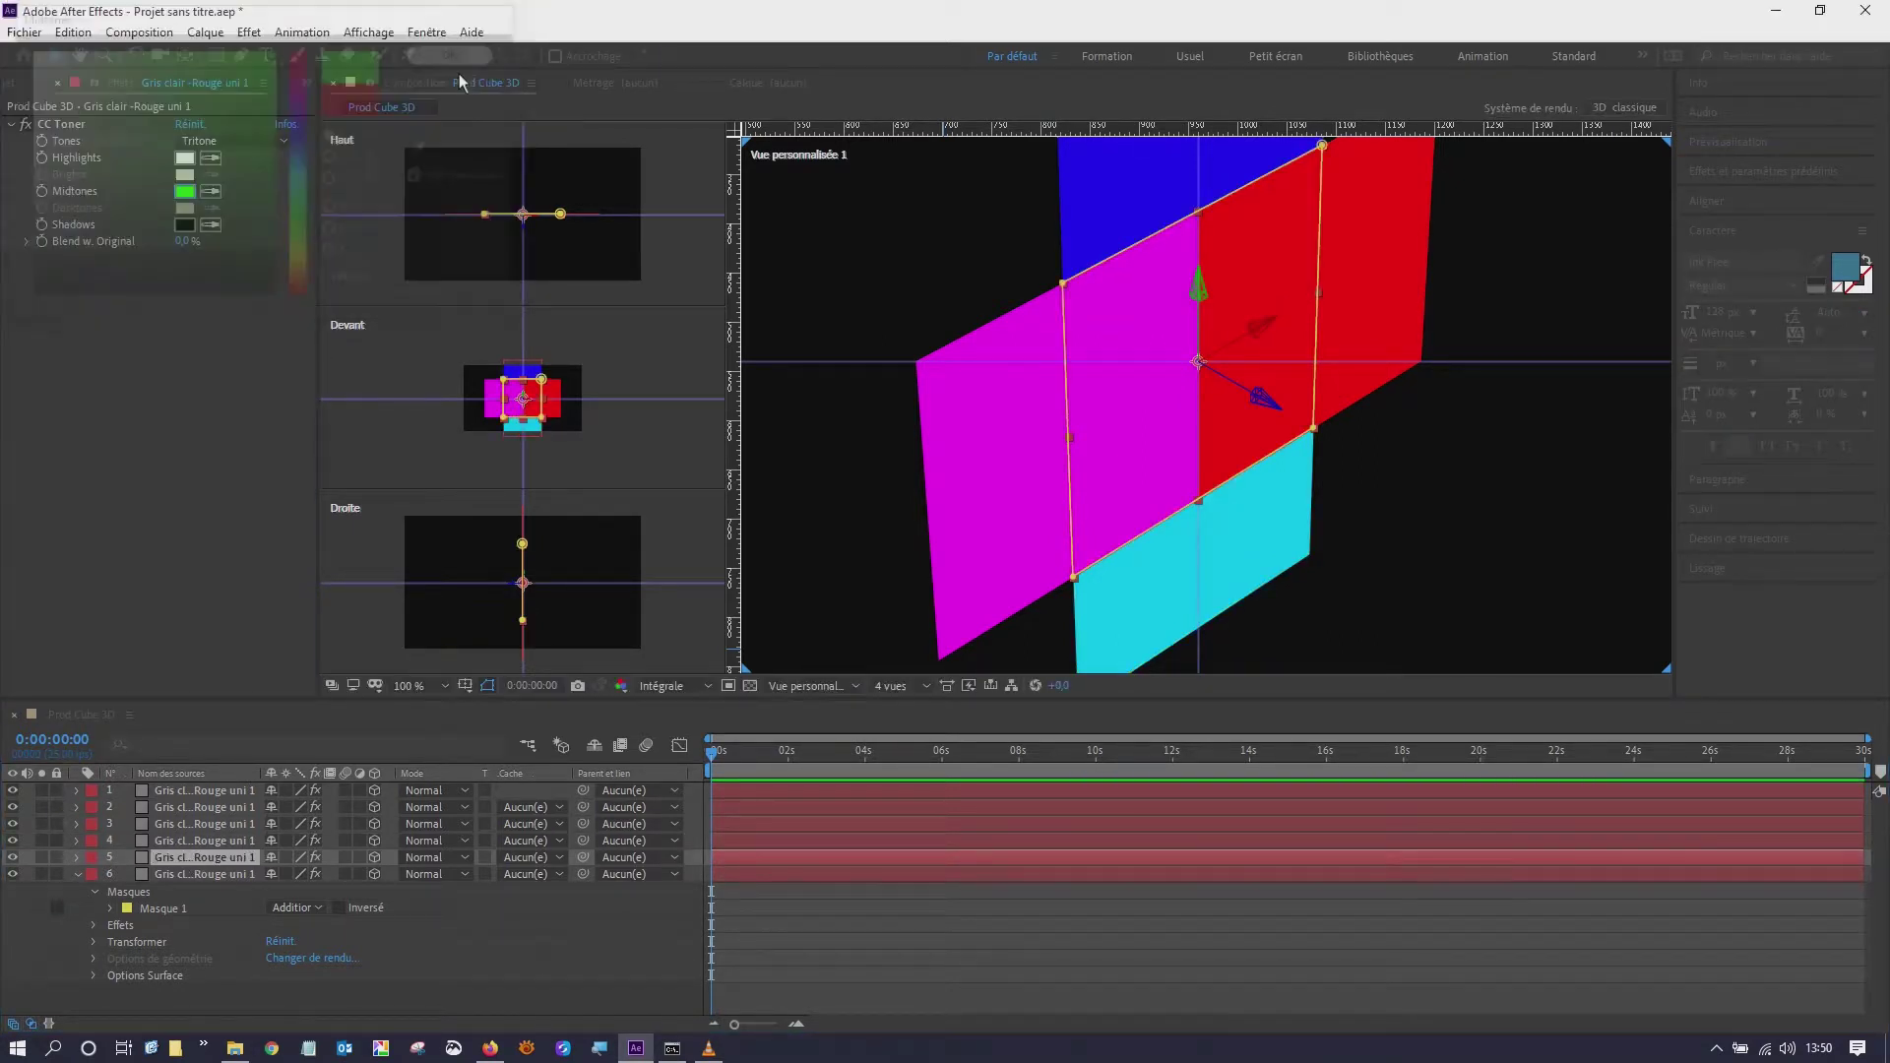
pyautogui.click(189, 872)
pyautogui.click(186, 192)
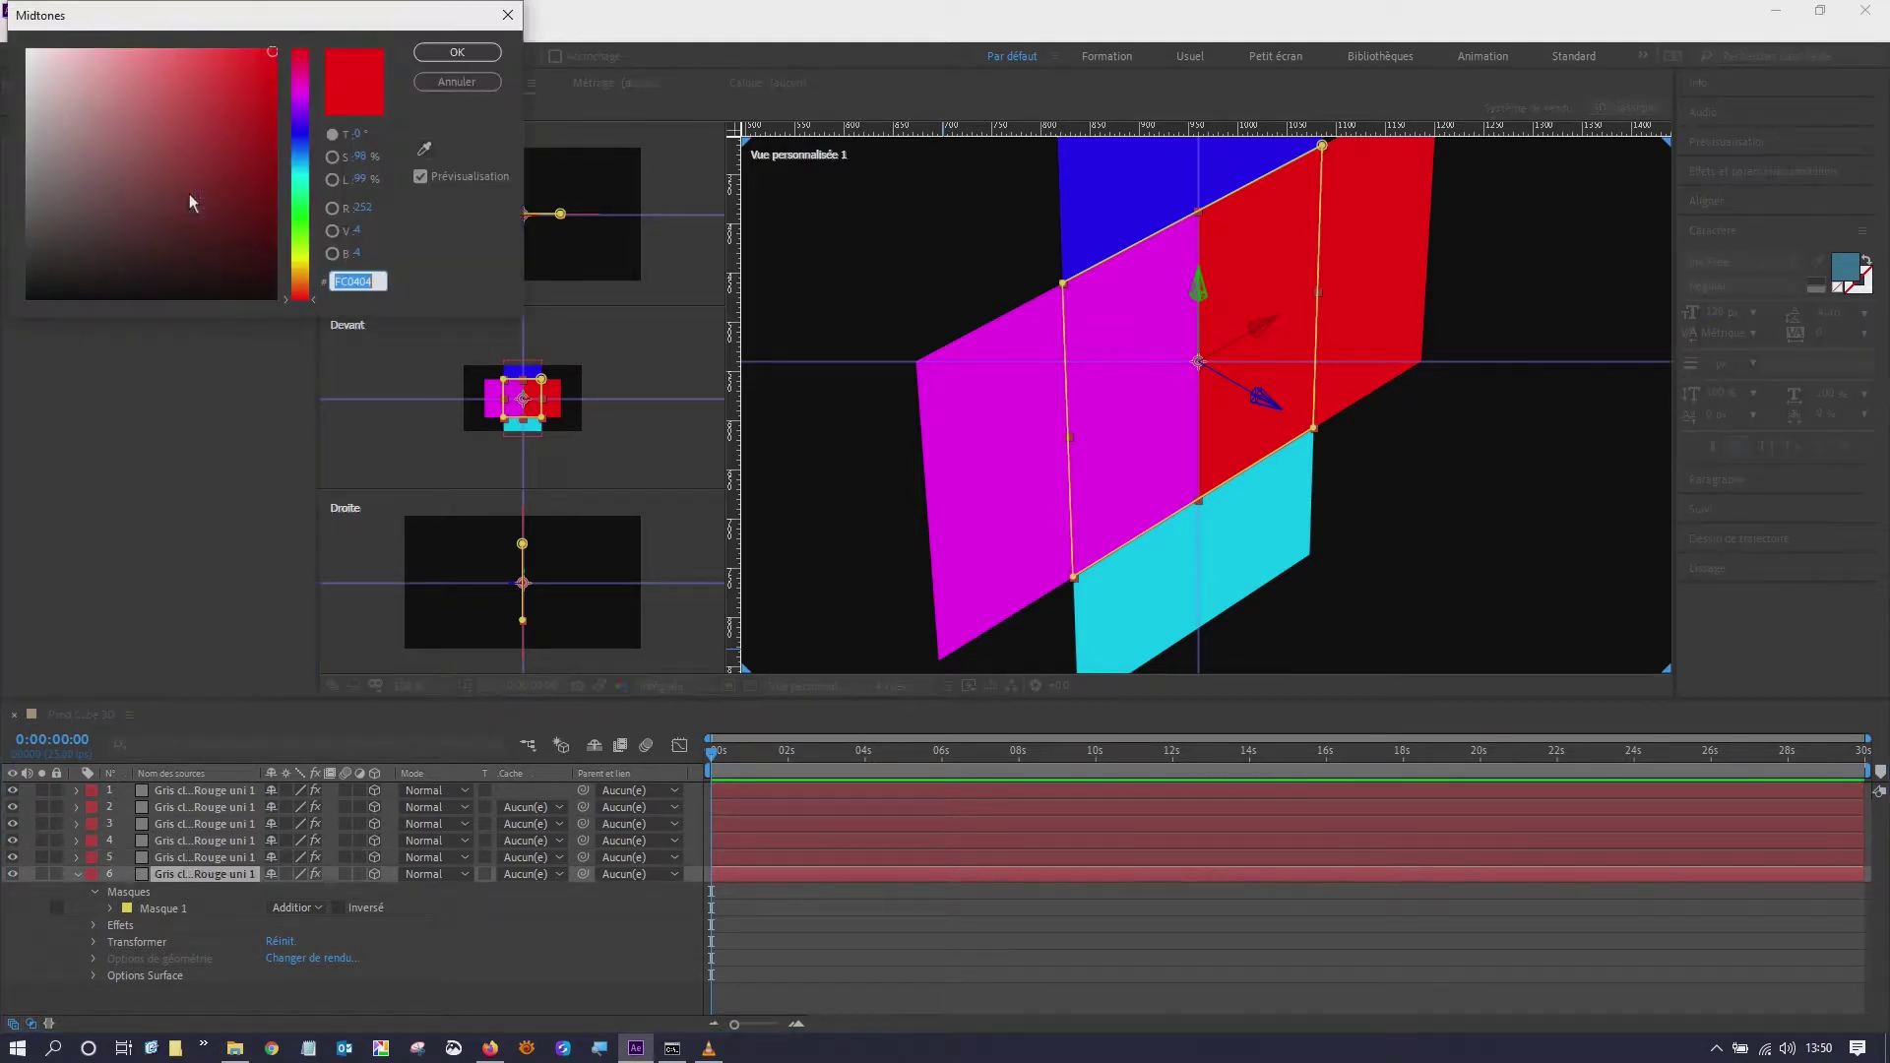
pyautogui.click(306, 263)
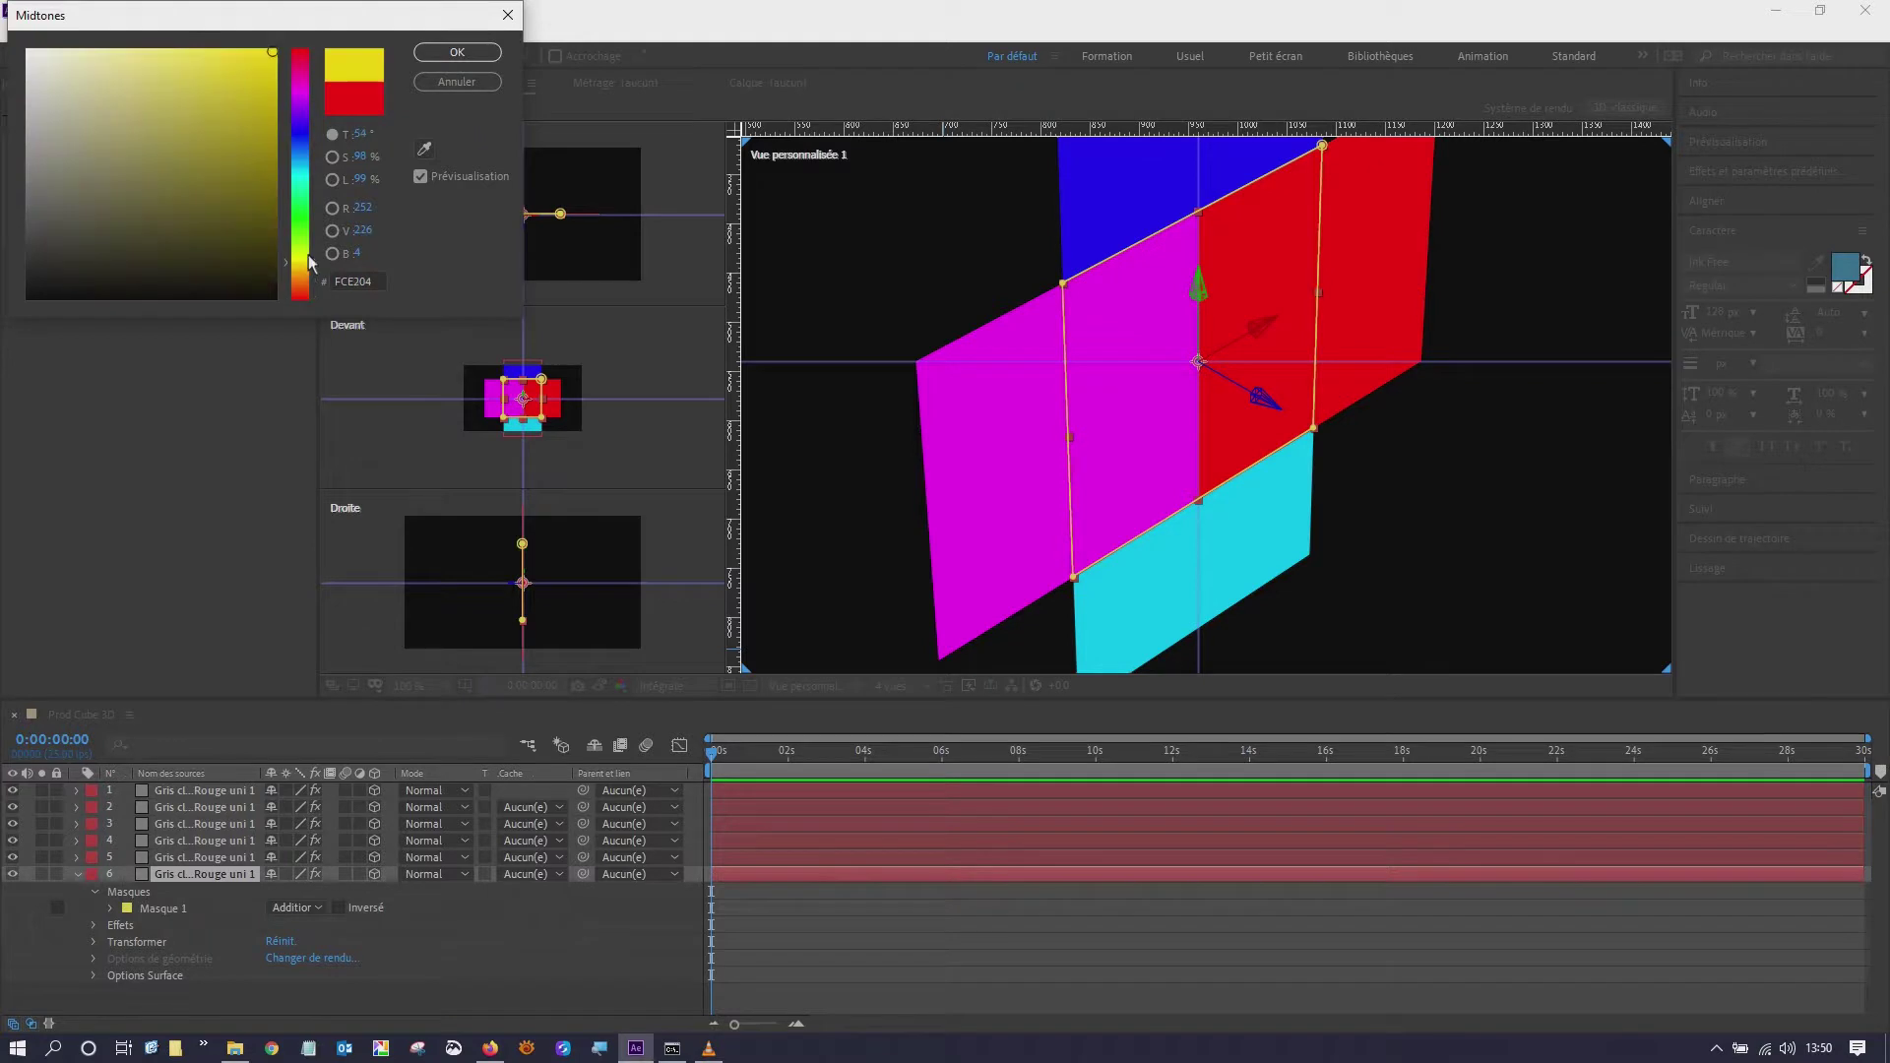
pyautogui.click(446, 51)
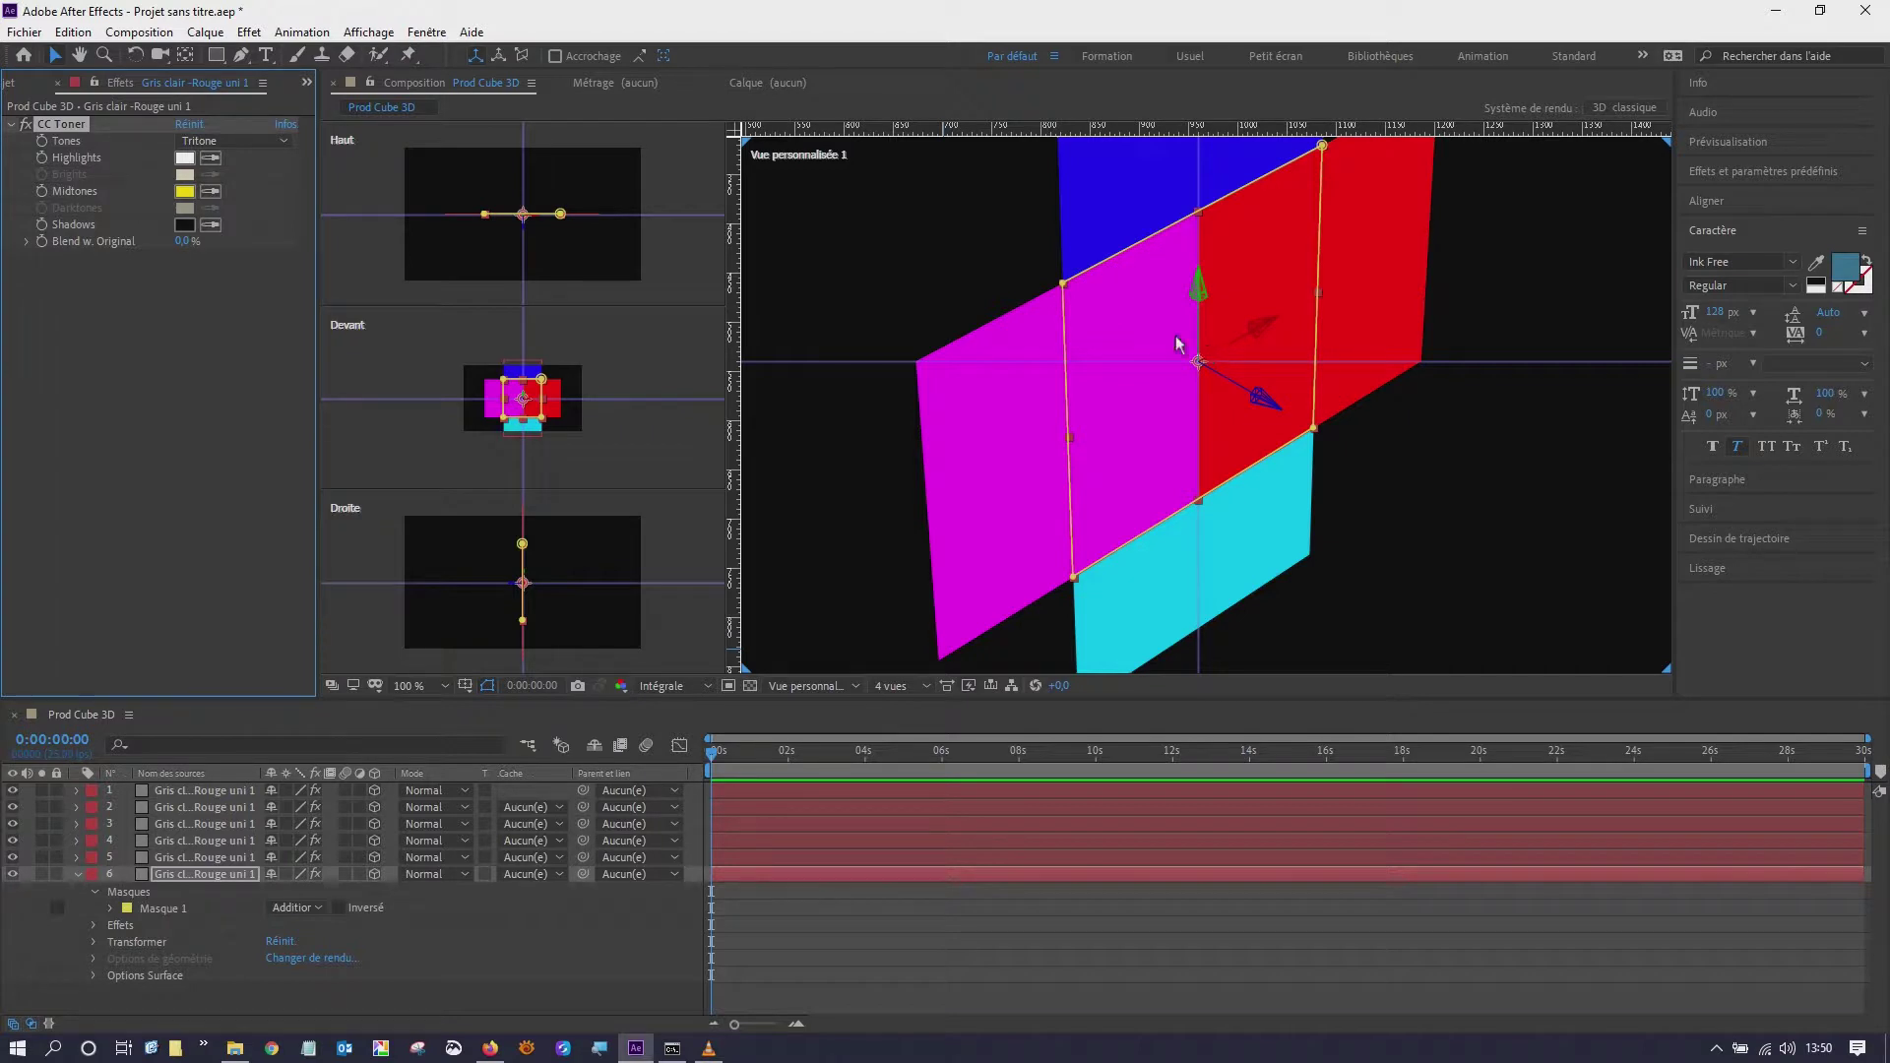
# - With the Rotation tool, rotate the magenta face to face the viewer
pyautogui.click(134, 56)
pyautogui.click(941, 454)
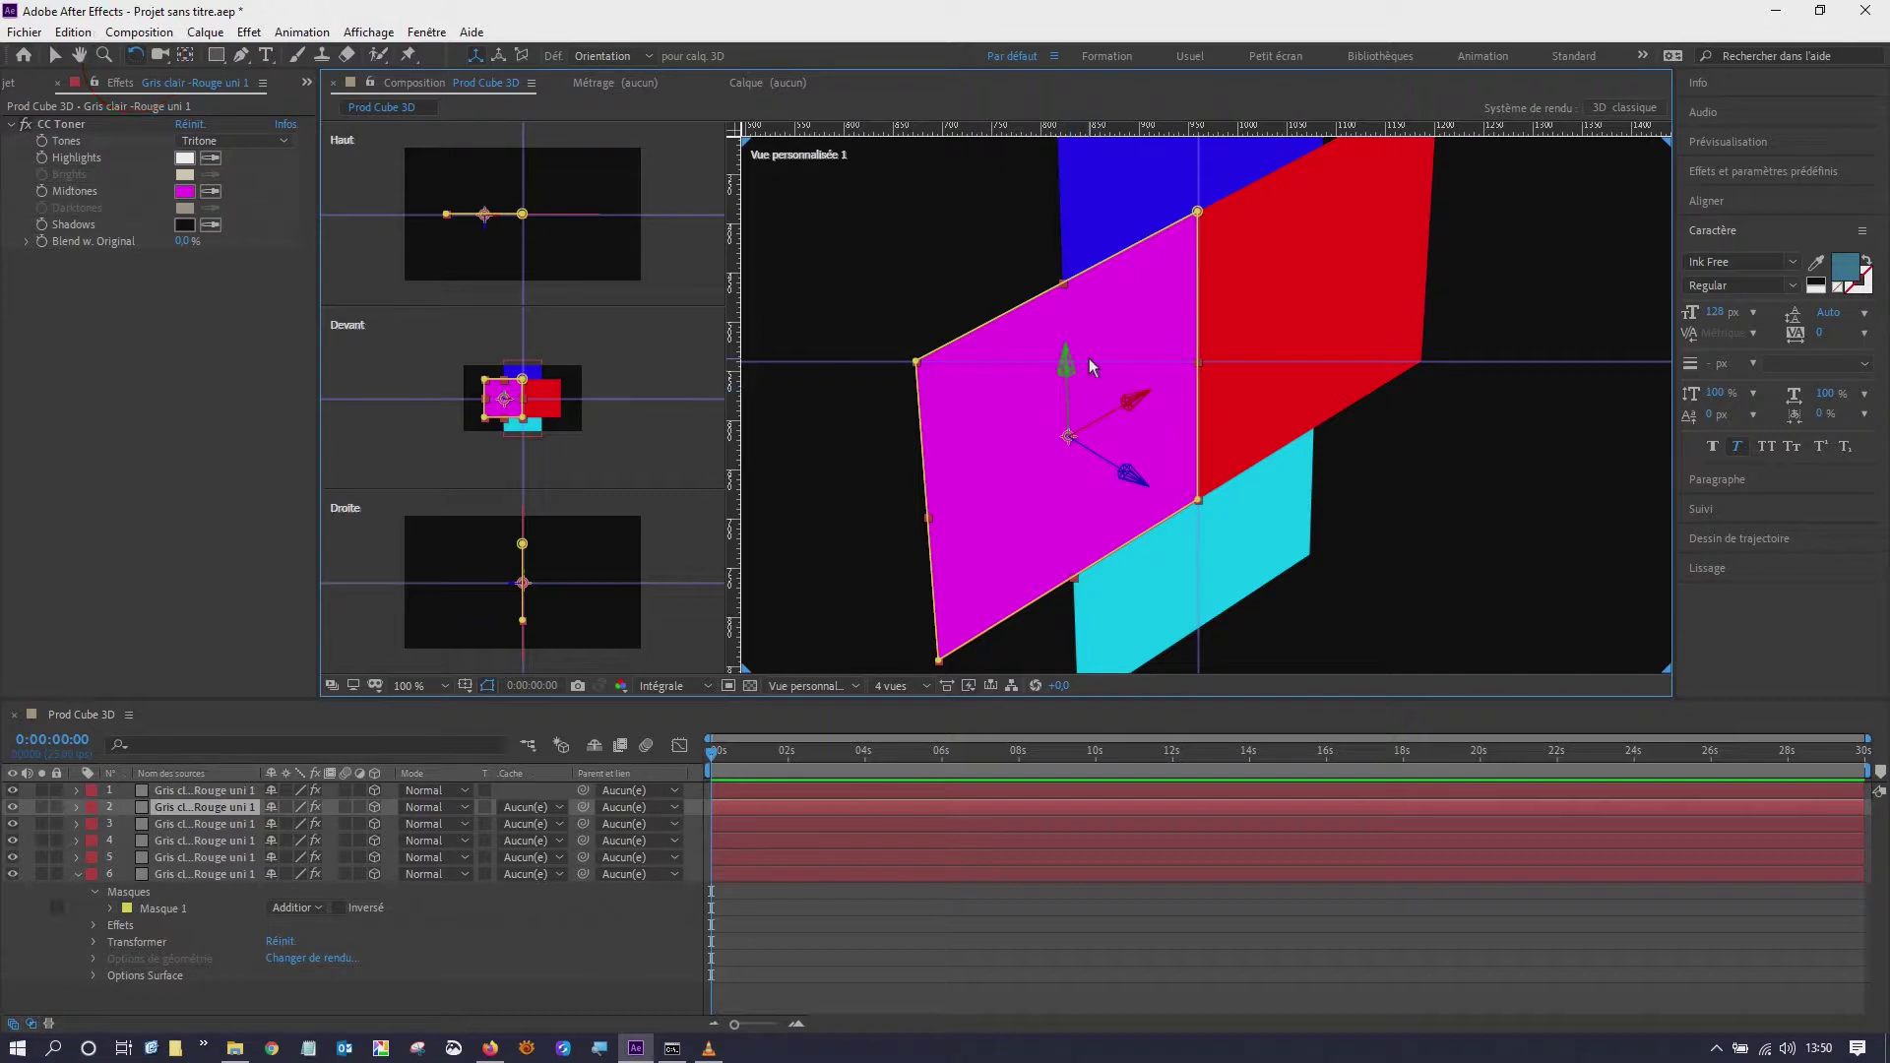
pyautogui.click(1071, 404)
pyautogui.click(1071, 408)
pyautogui.moveTo(1067, 402); pyautogui.dragTo(972, 439)
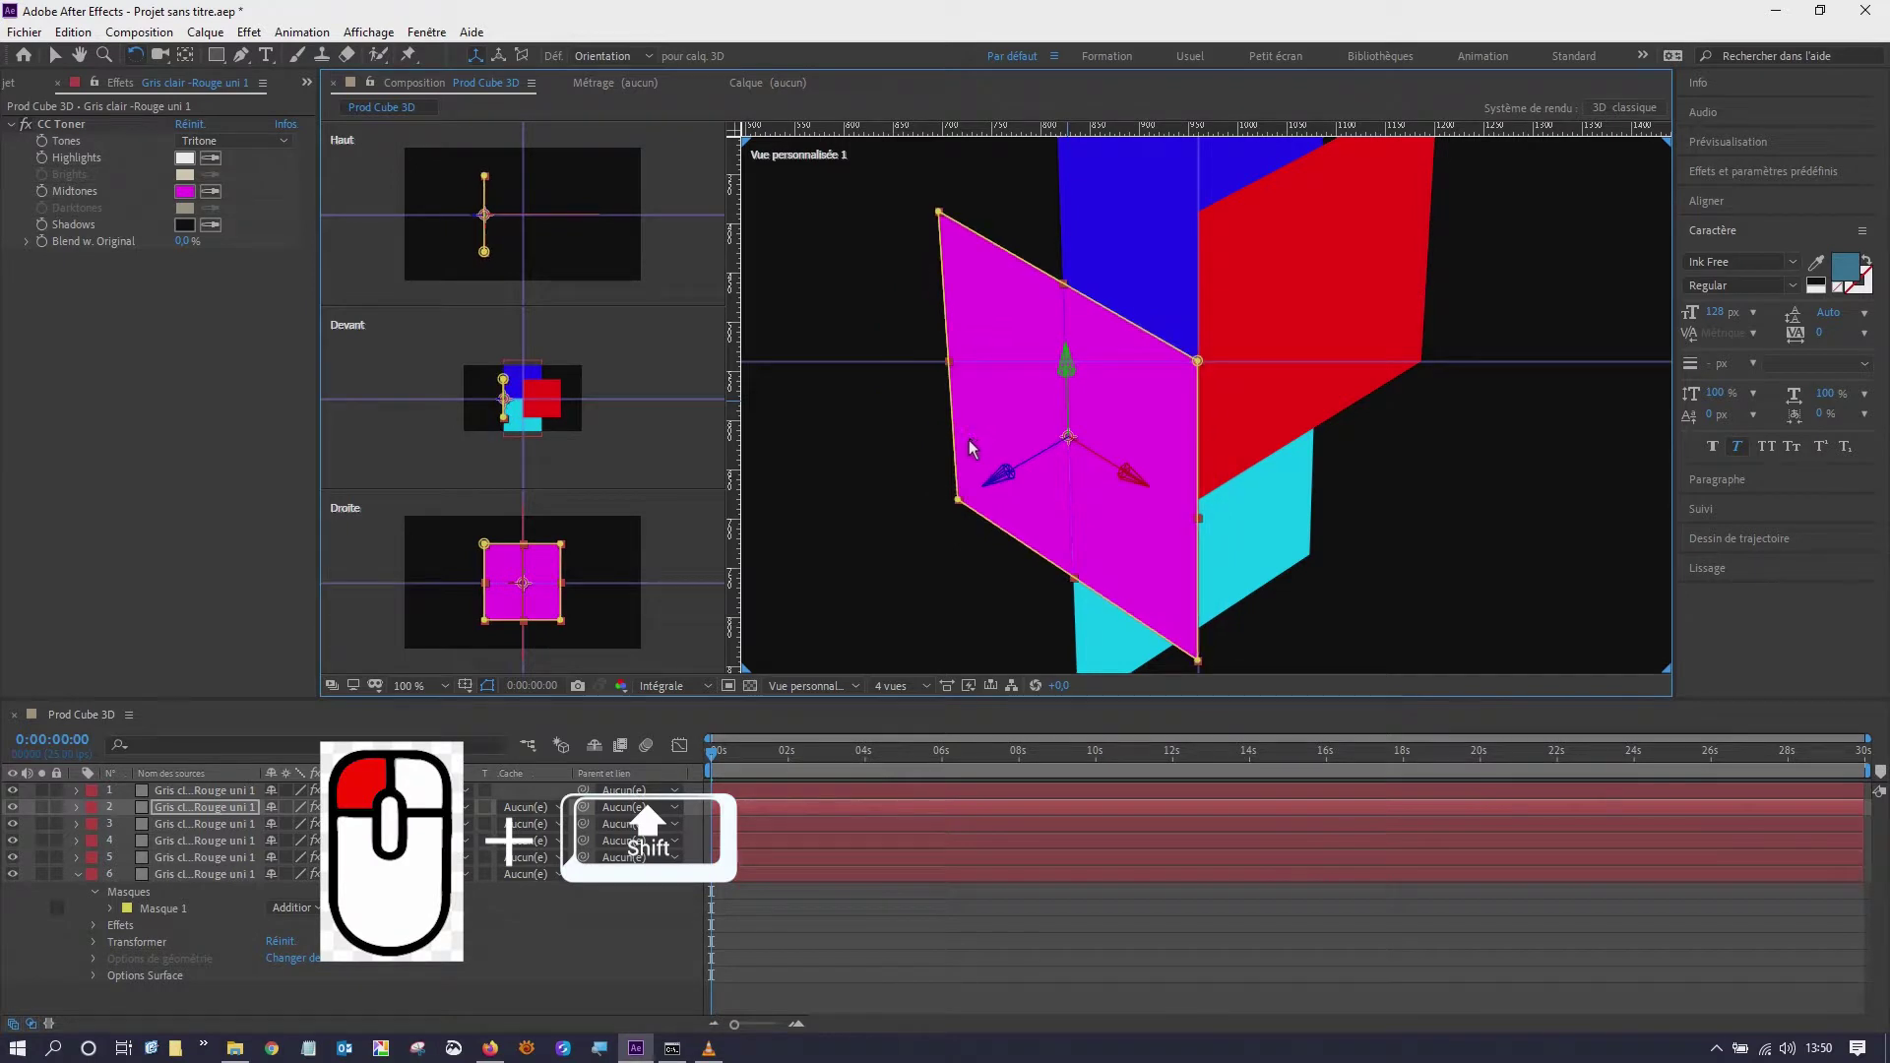
# - Rotate the red face edge-on as a side, cyan flat as the floor, blue as the top
pyautogui.click(1351, 278)
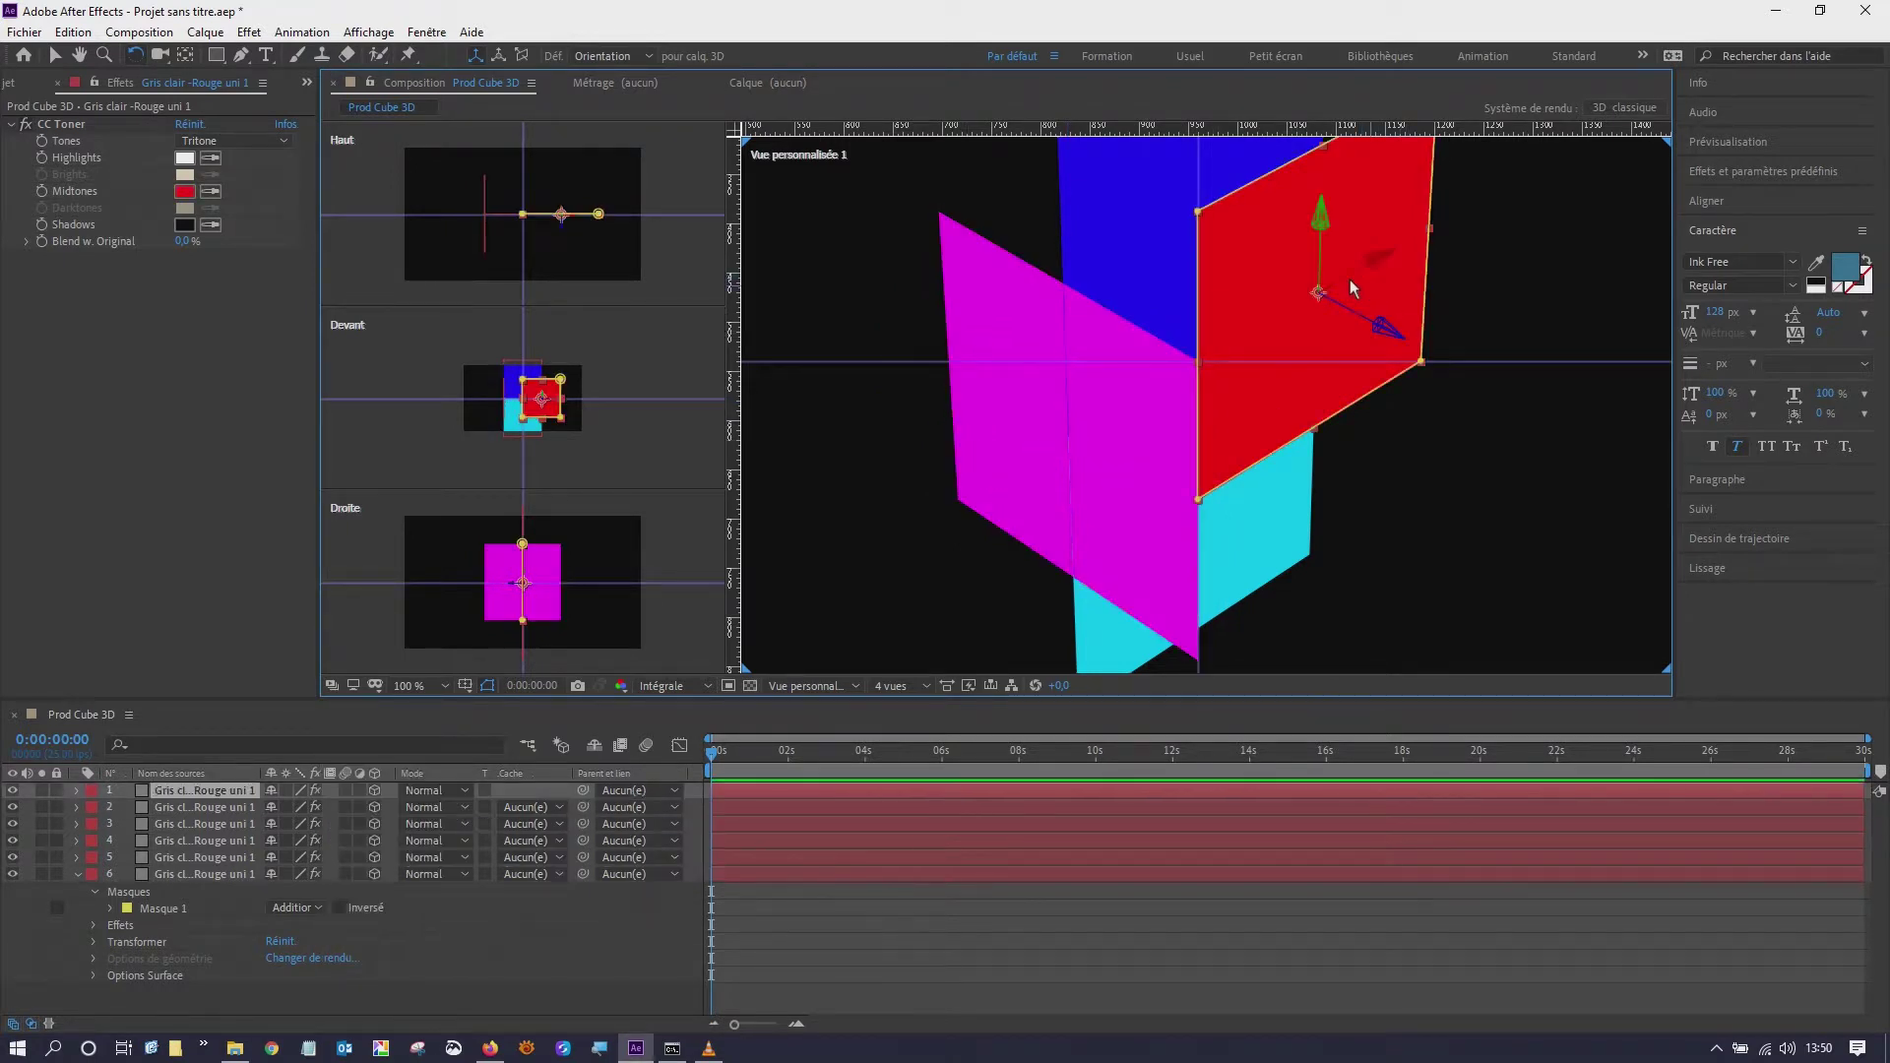
pyautogui.moveTo(1325, 257)
pyautogui.mouseDown()
pyautogui.moveTo(1439, 252)
pyautogui.moveTo(1322, 254)
pyautogui.moveTo(1414, 251)
pyautogui.mouseUp()
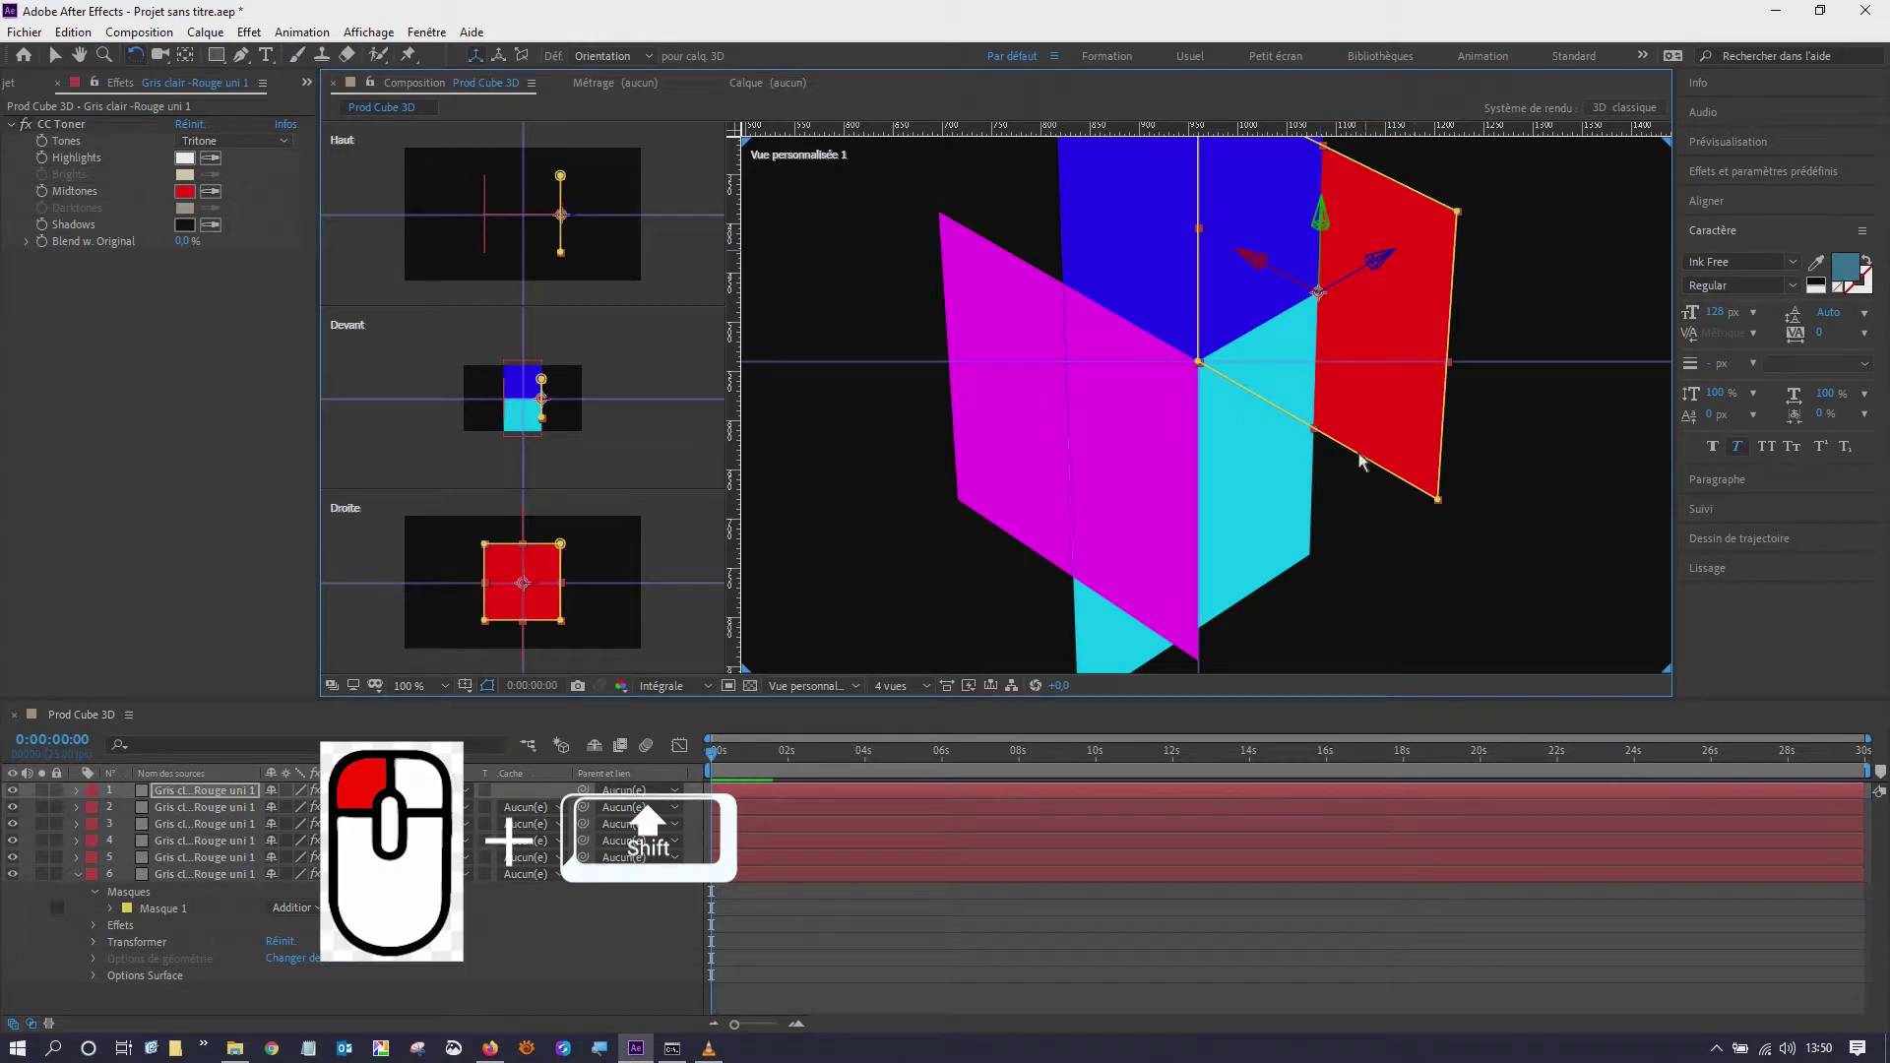
pyautogui.click(1282, 485)
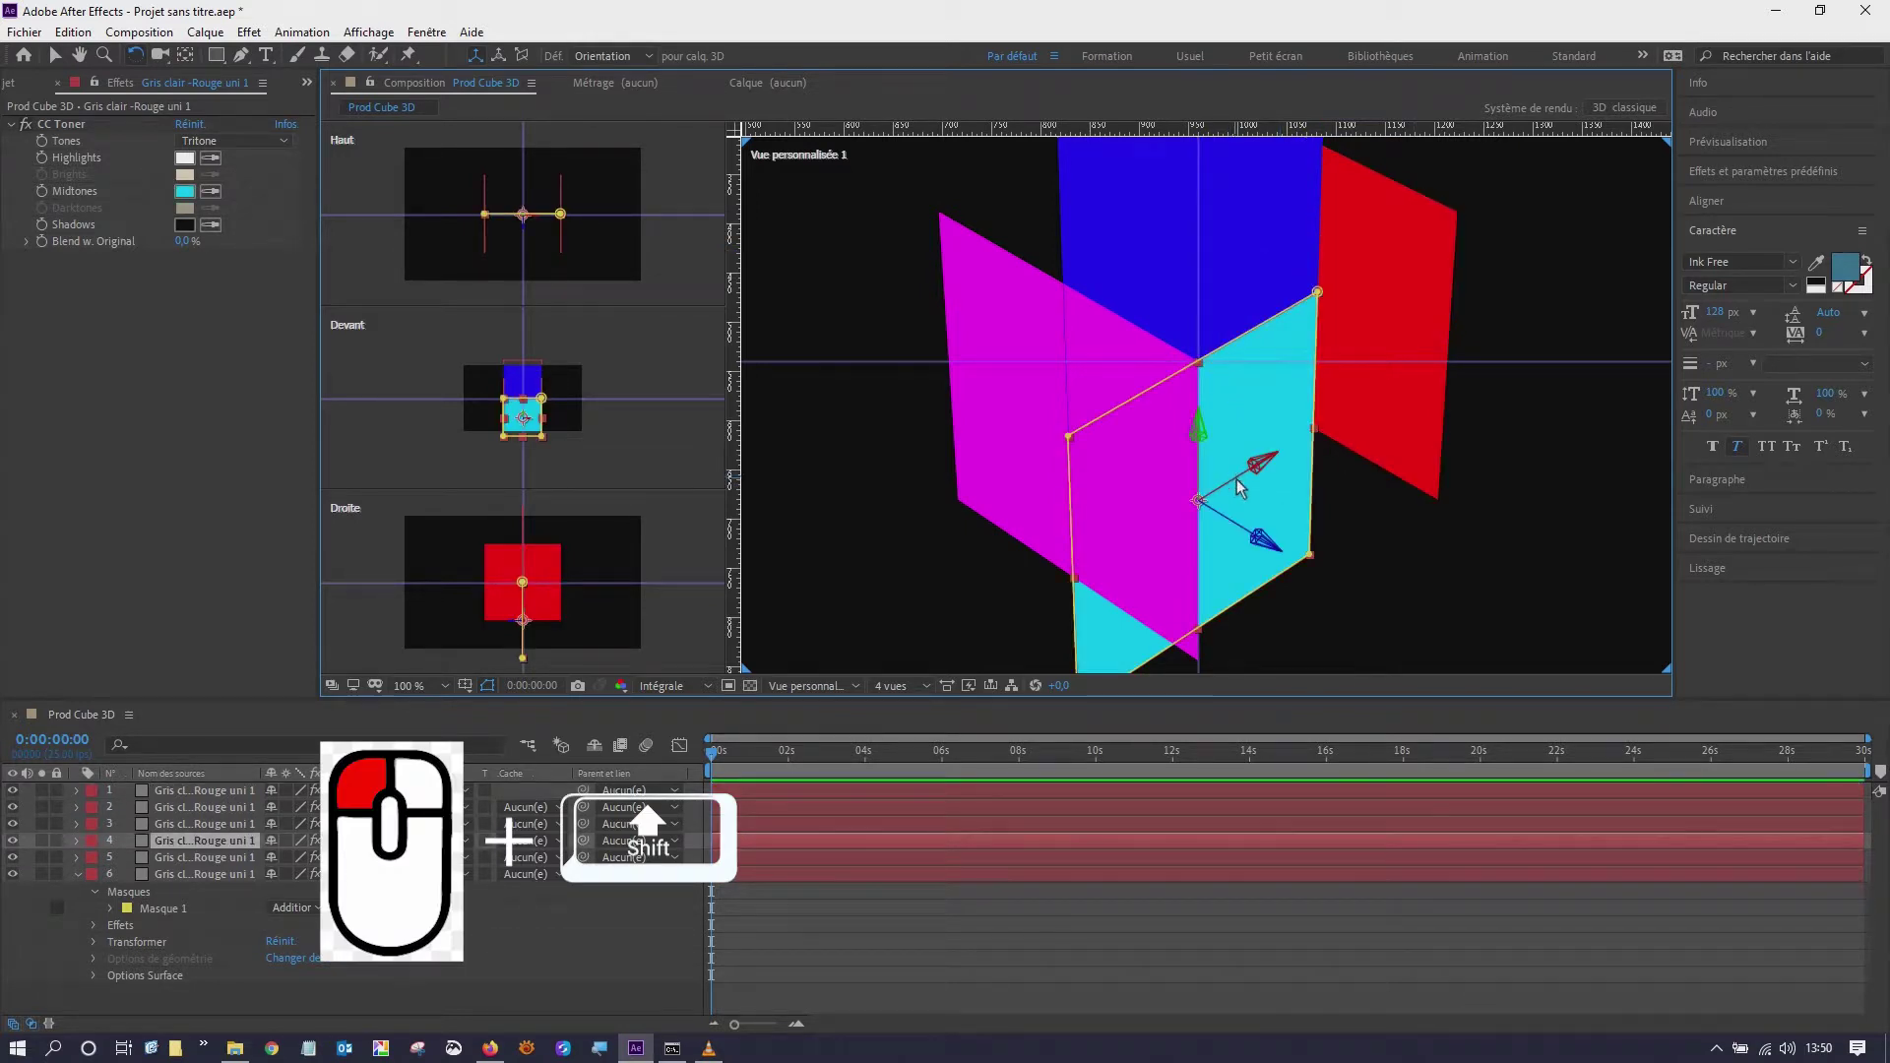
pyautogui.moveTo(1237, 485); pyautogui.dragTo(1275, 585)
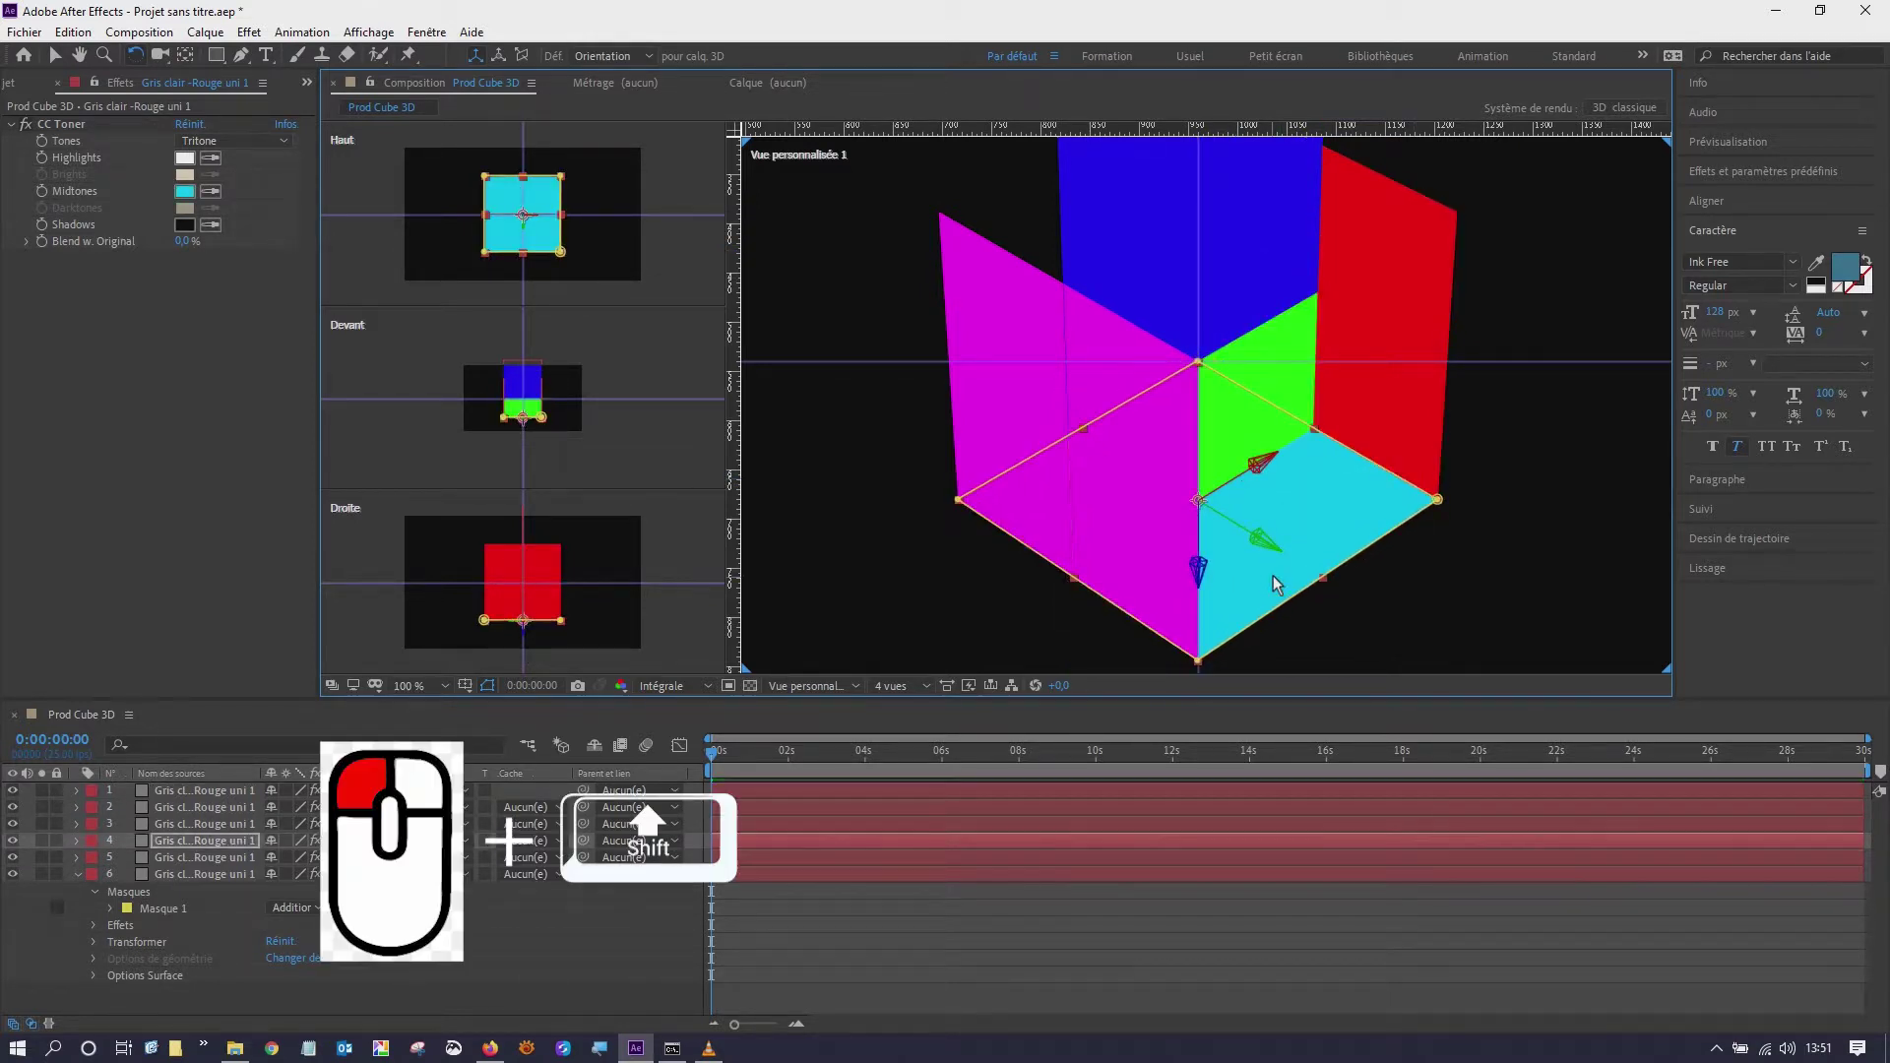
pyautogui.click(1244, 301)
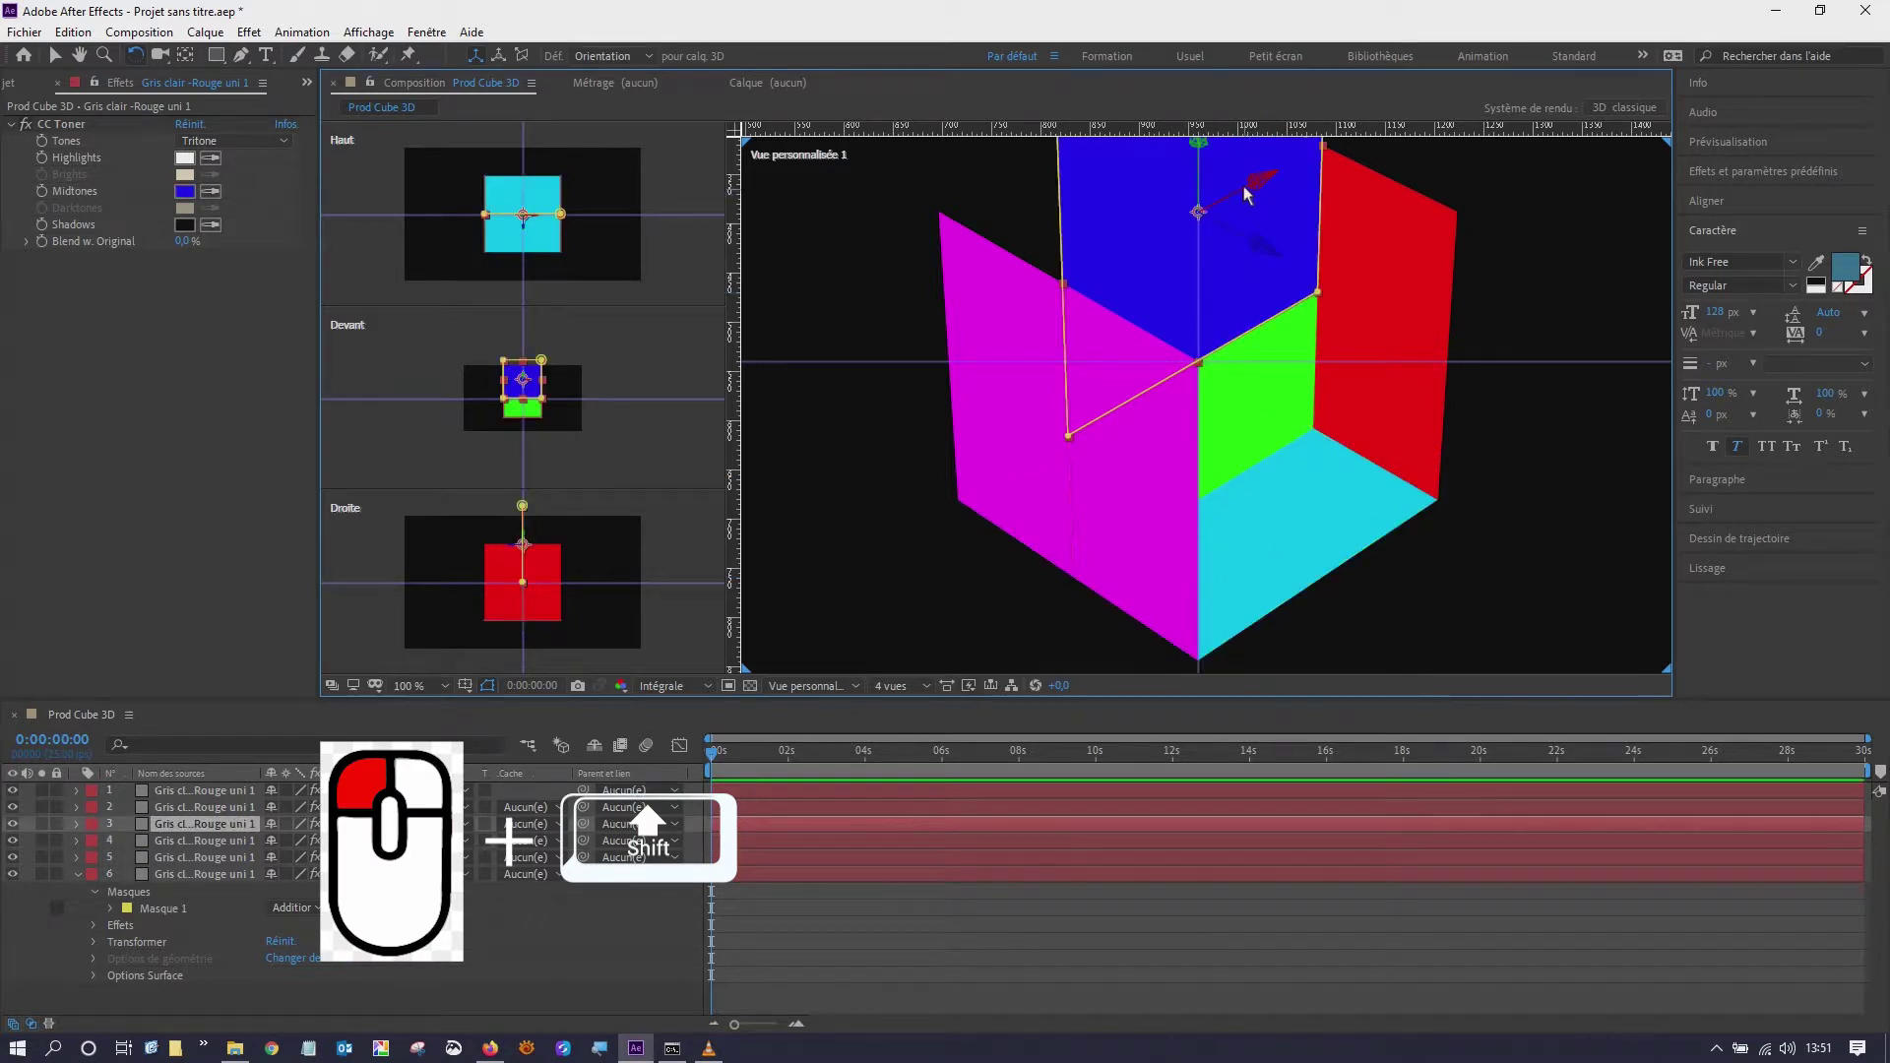
pyautogui.moveTo(1245, 194); pyautogui.dragTo(1227, 119)
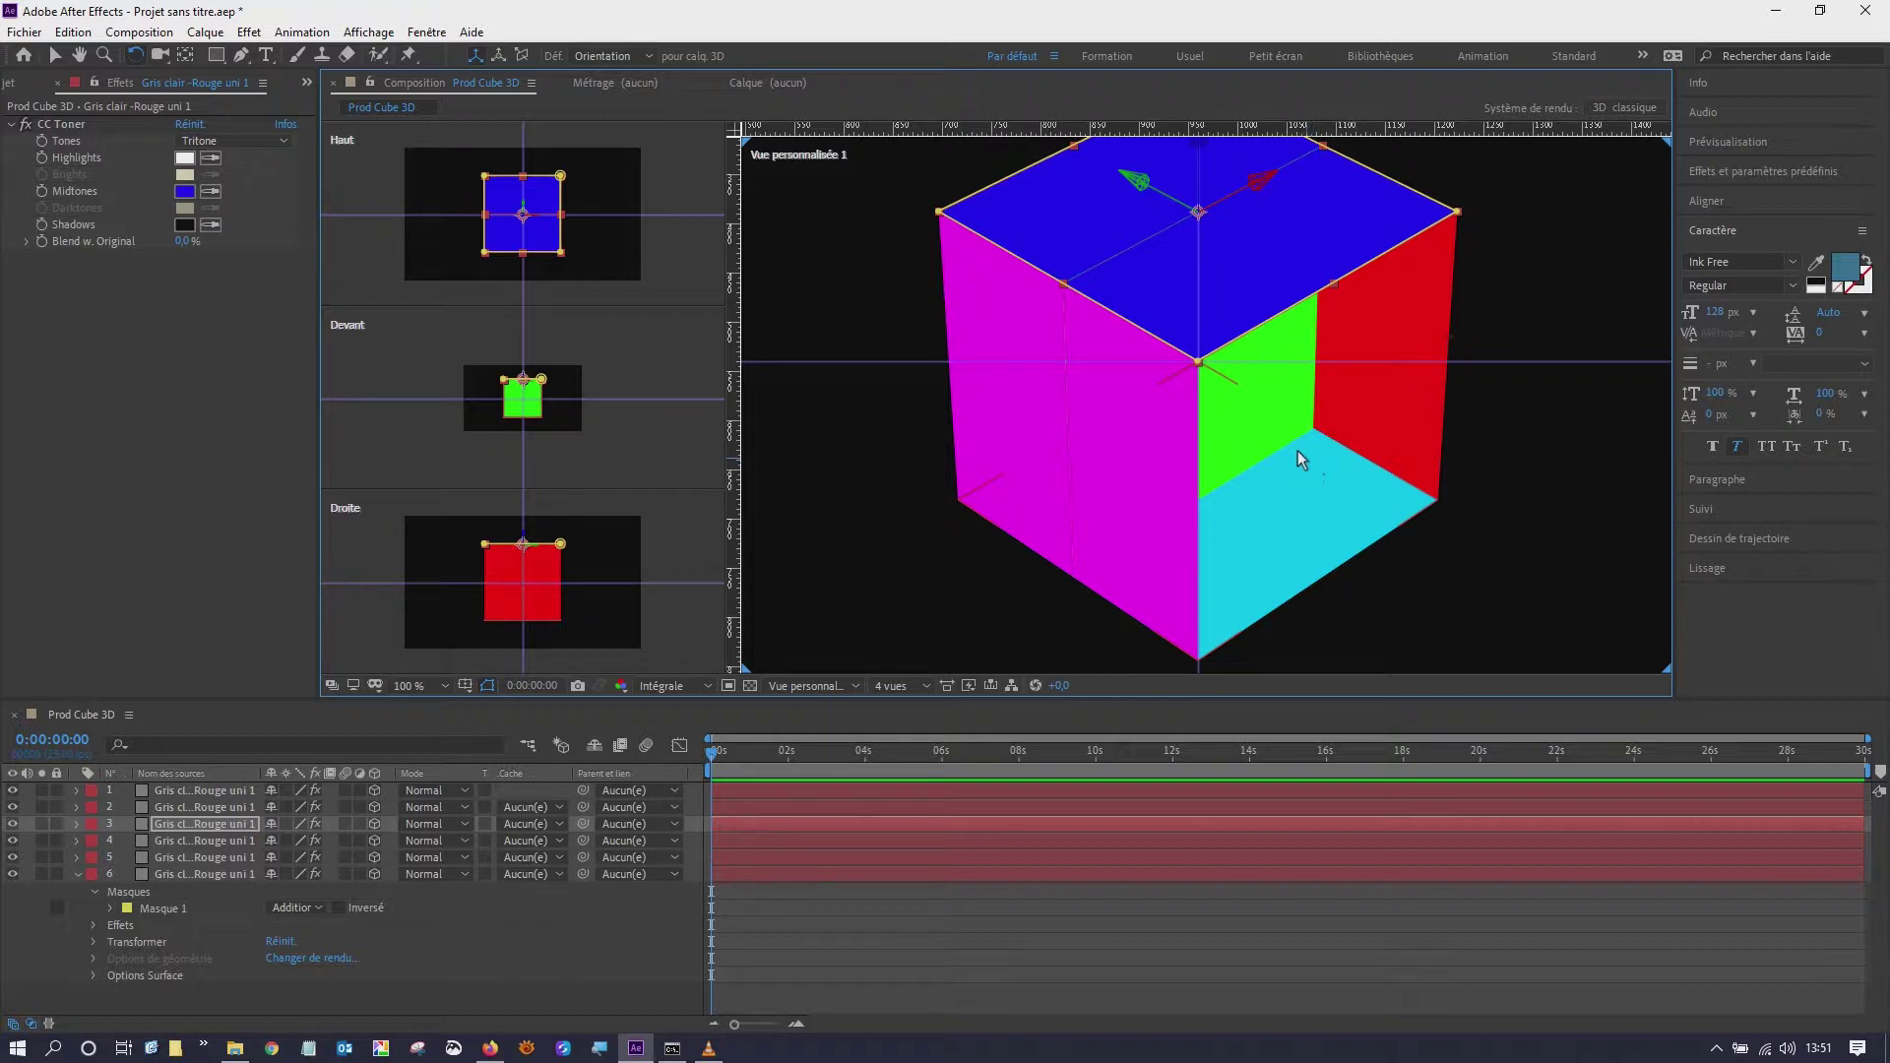
# - Orbit the view, then push the green face forward along Z to close the cube's front
pyautogui.click(156, 56)
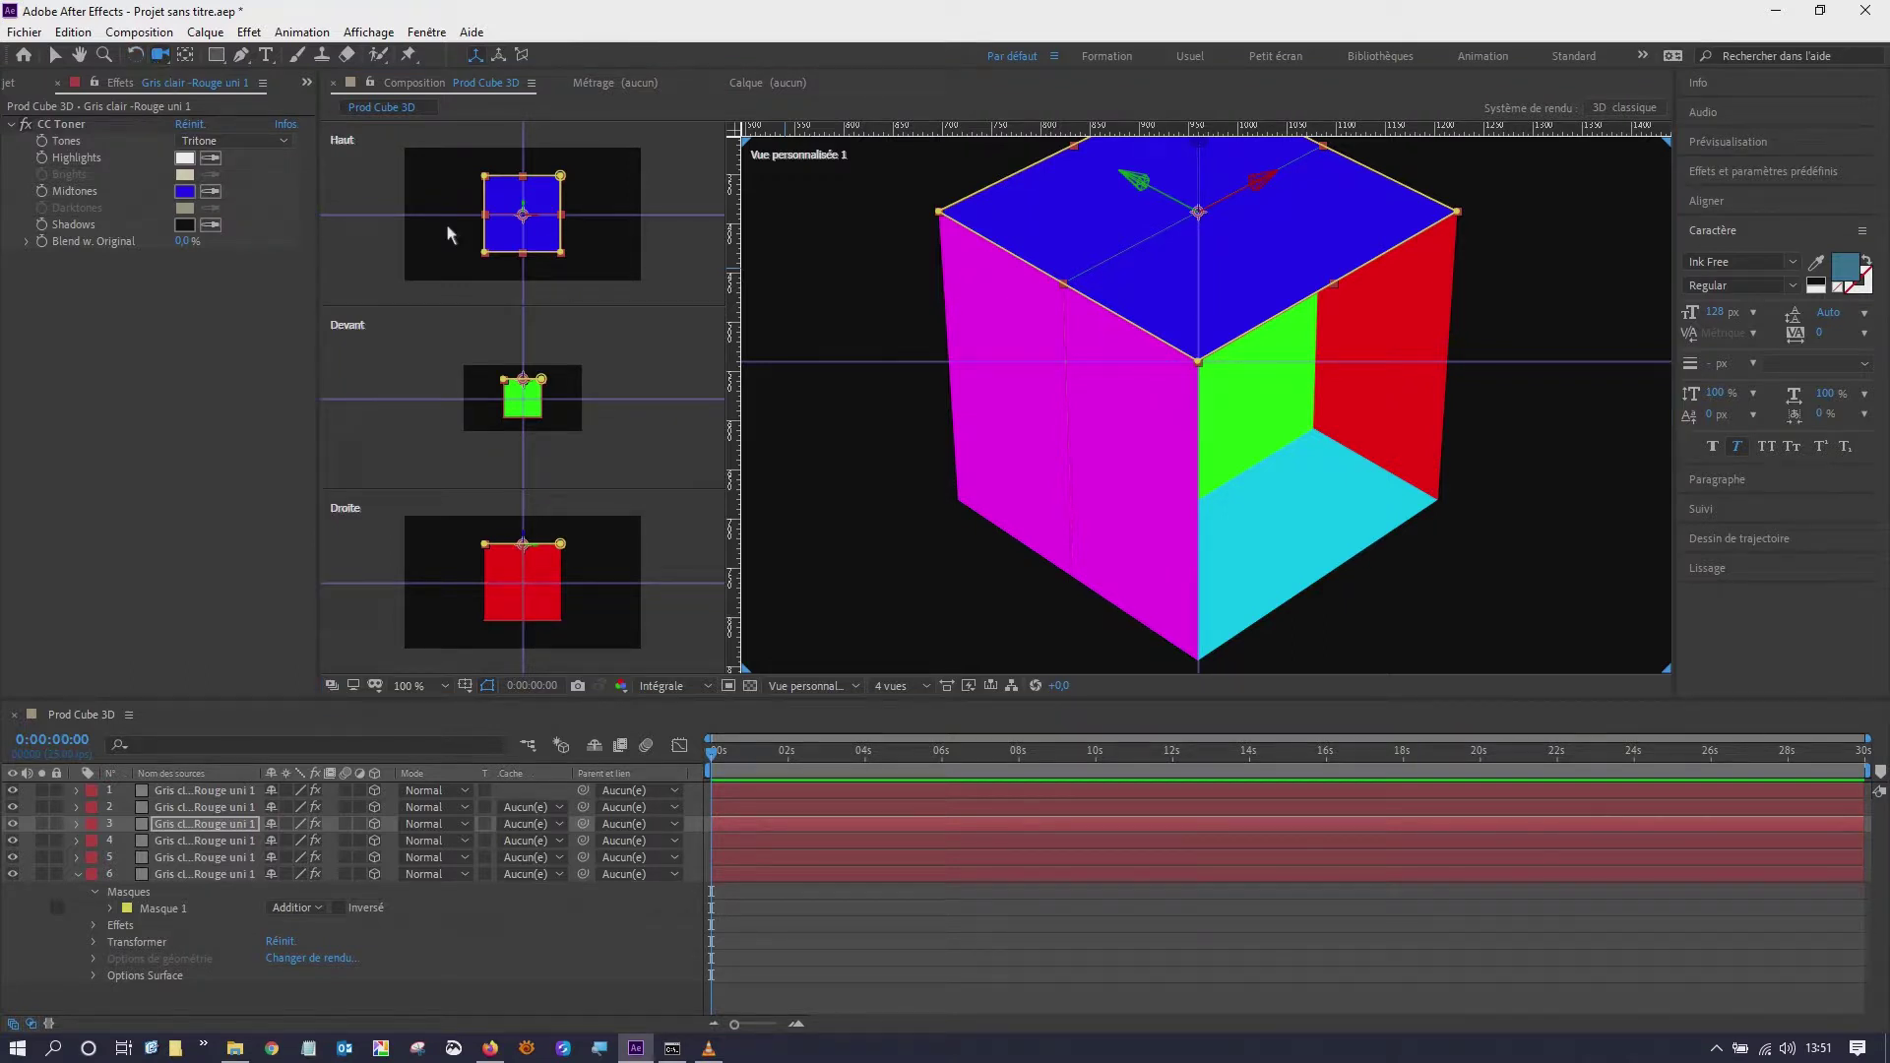
pyautogui.moveTo(1222, 438)
pyautogui.mouseDown()
pyautogui.moveTo(1168, 355)
pyautogui.moveTo(1273, 347)
pyautogui.moveTo(1173, 352)
pyautogui.mouseUp()
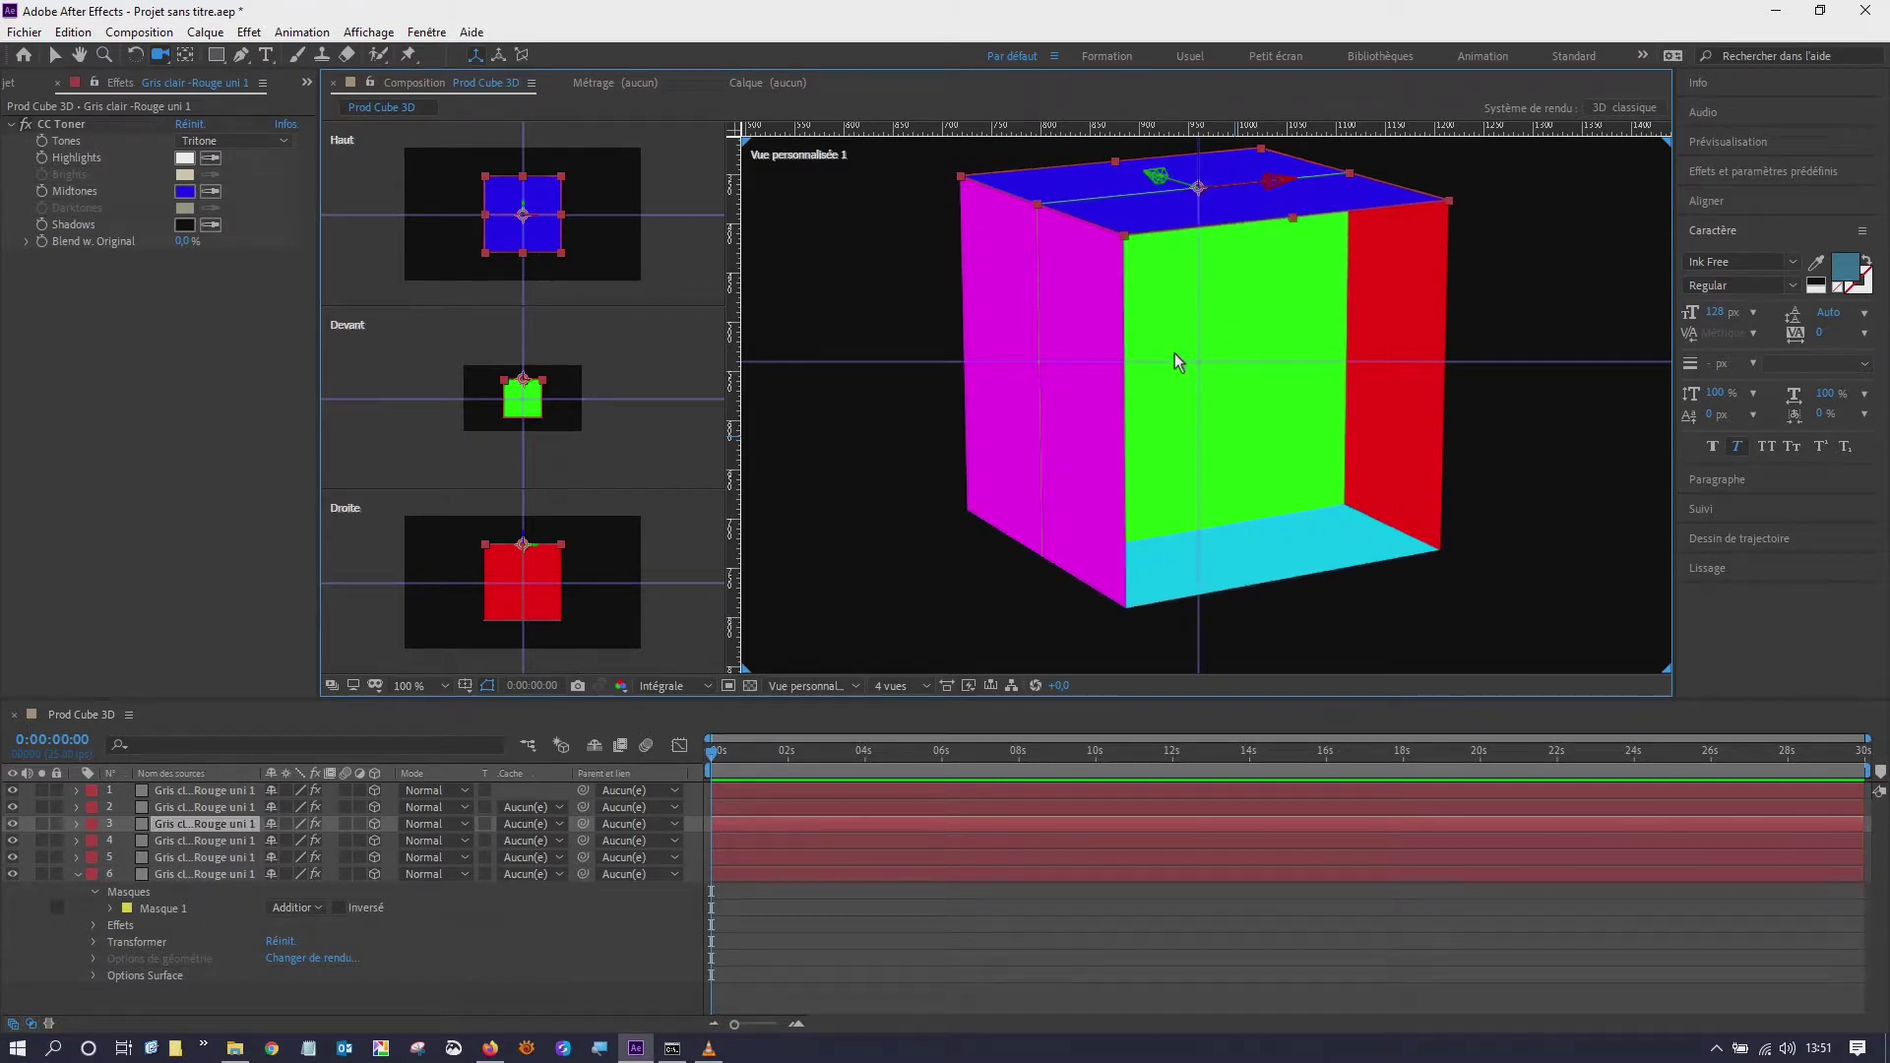
pyautogui.moveTo(1174, 352); pyautogui.dragTo(1181, 353)
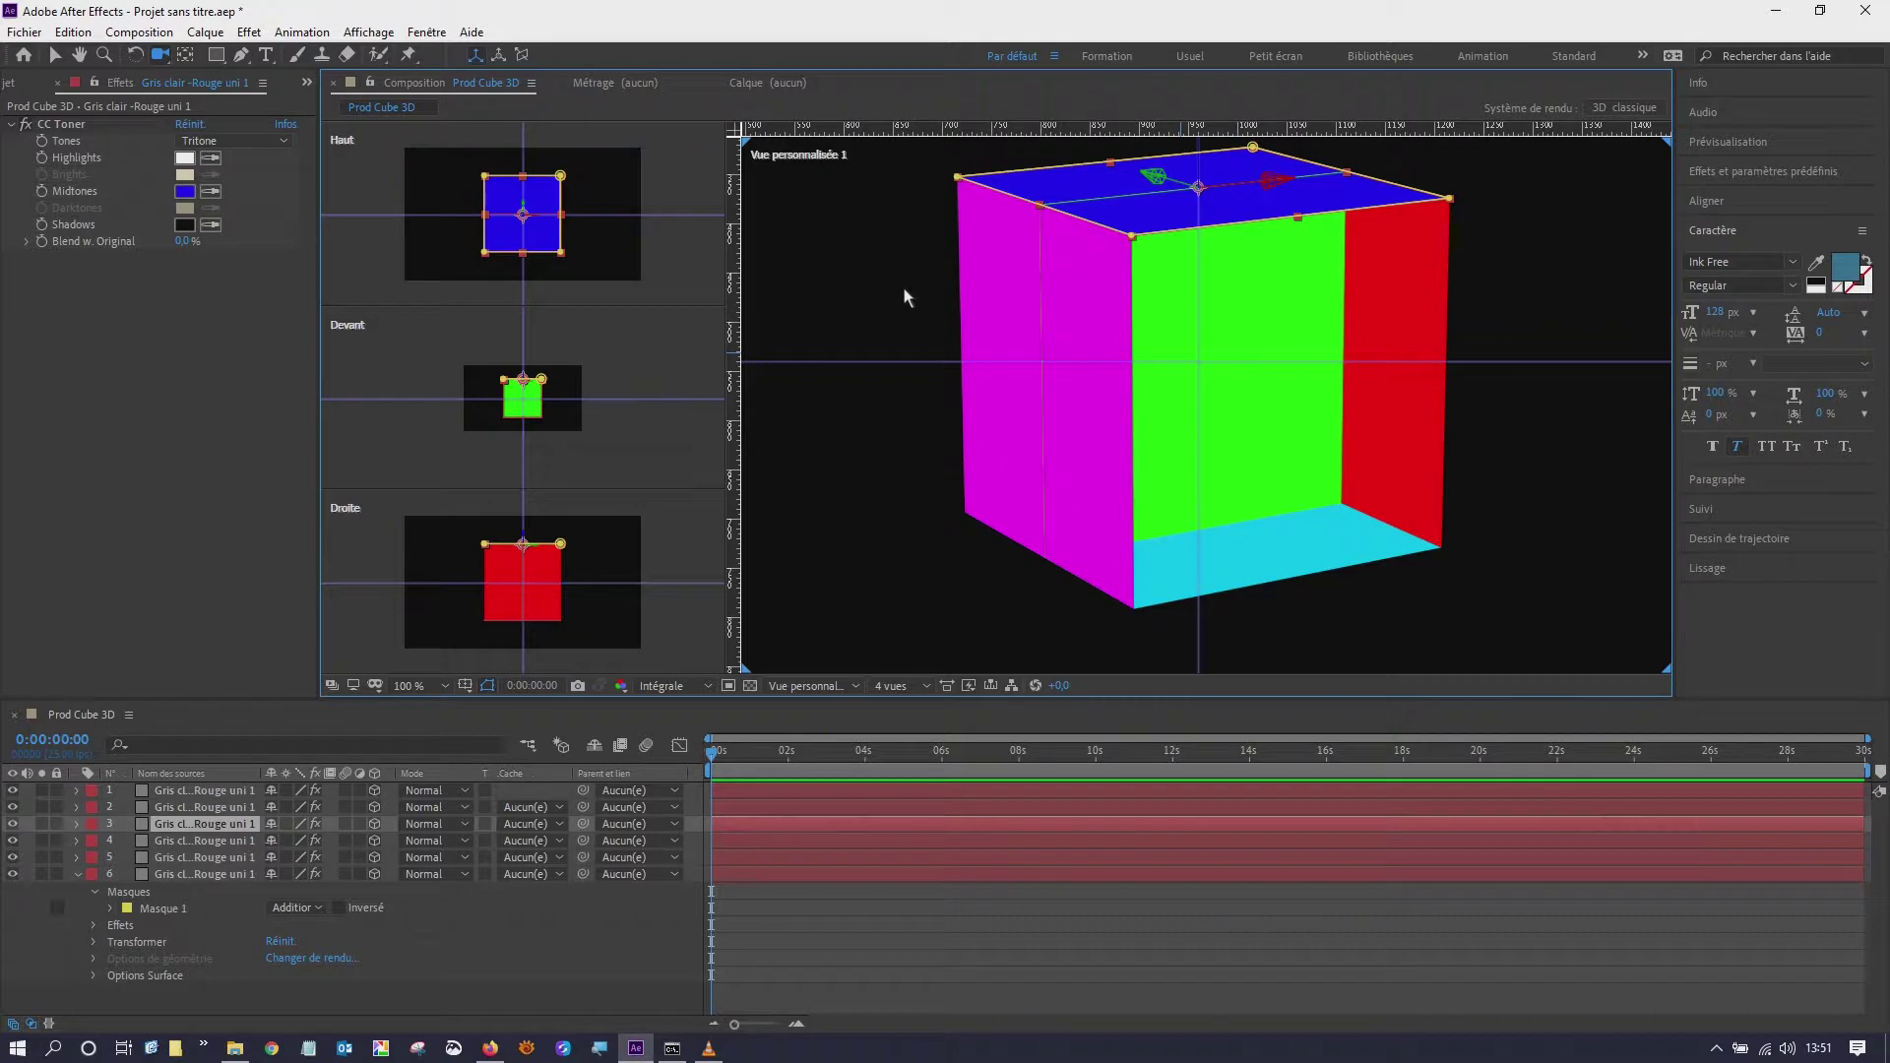
pyautogui.click(55, 56)
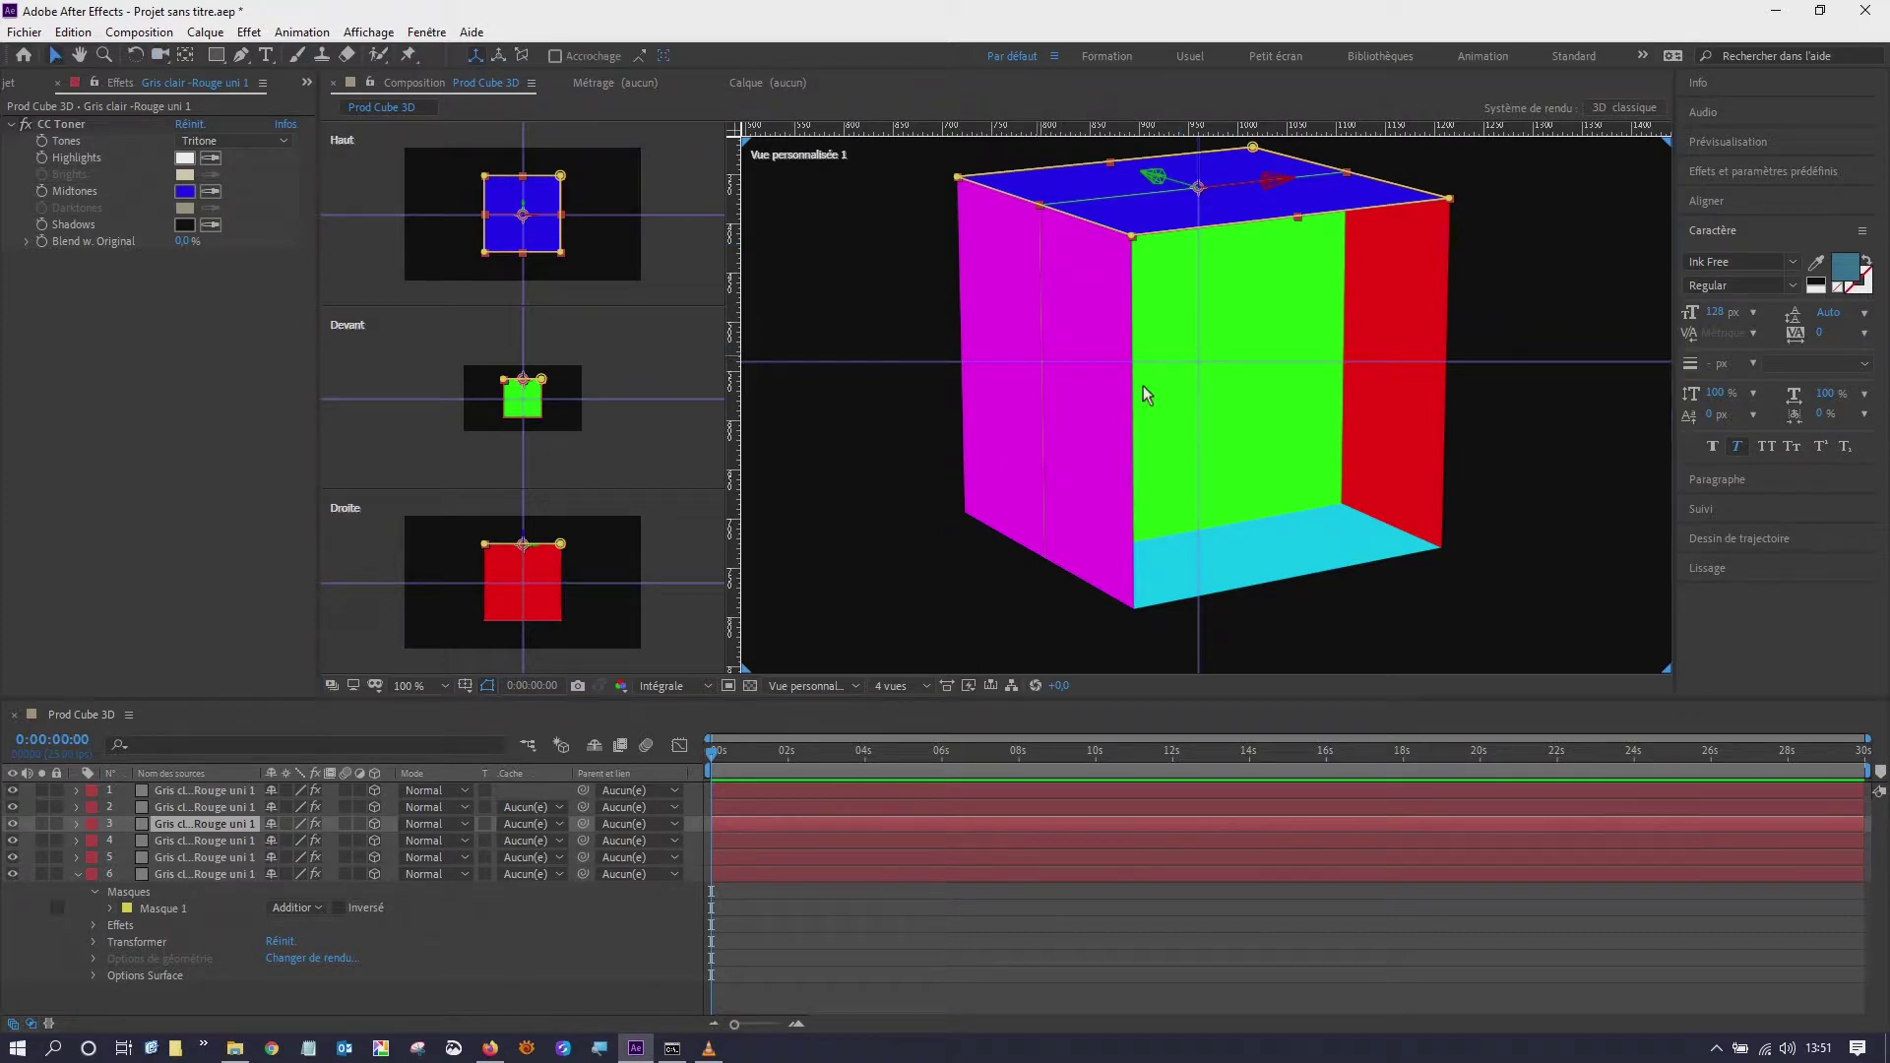
pyautogui.click(1242, 408)
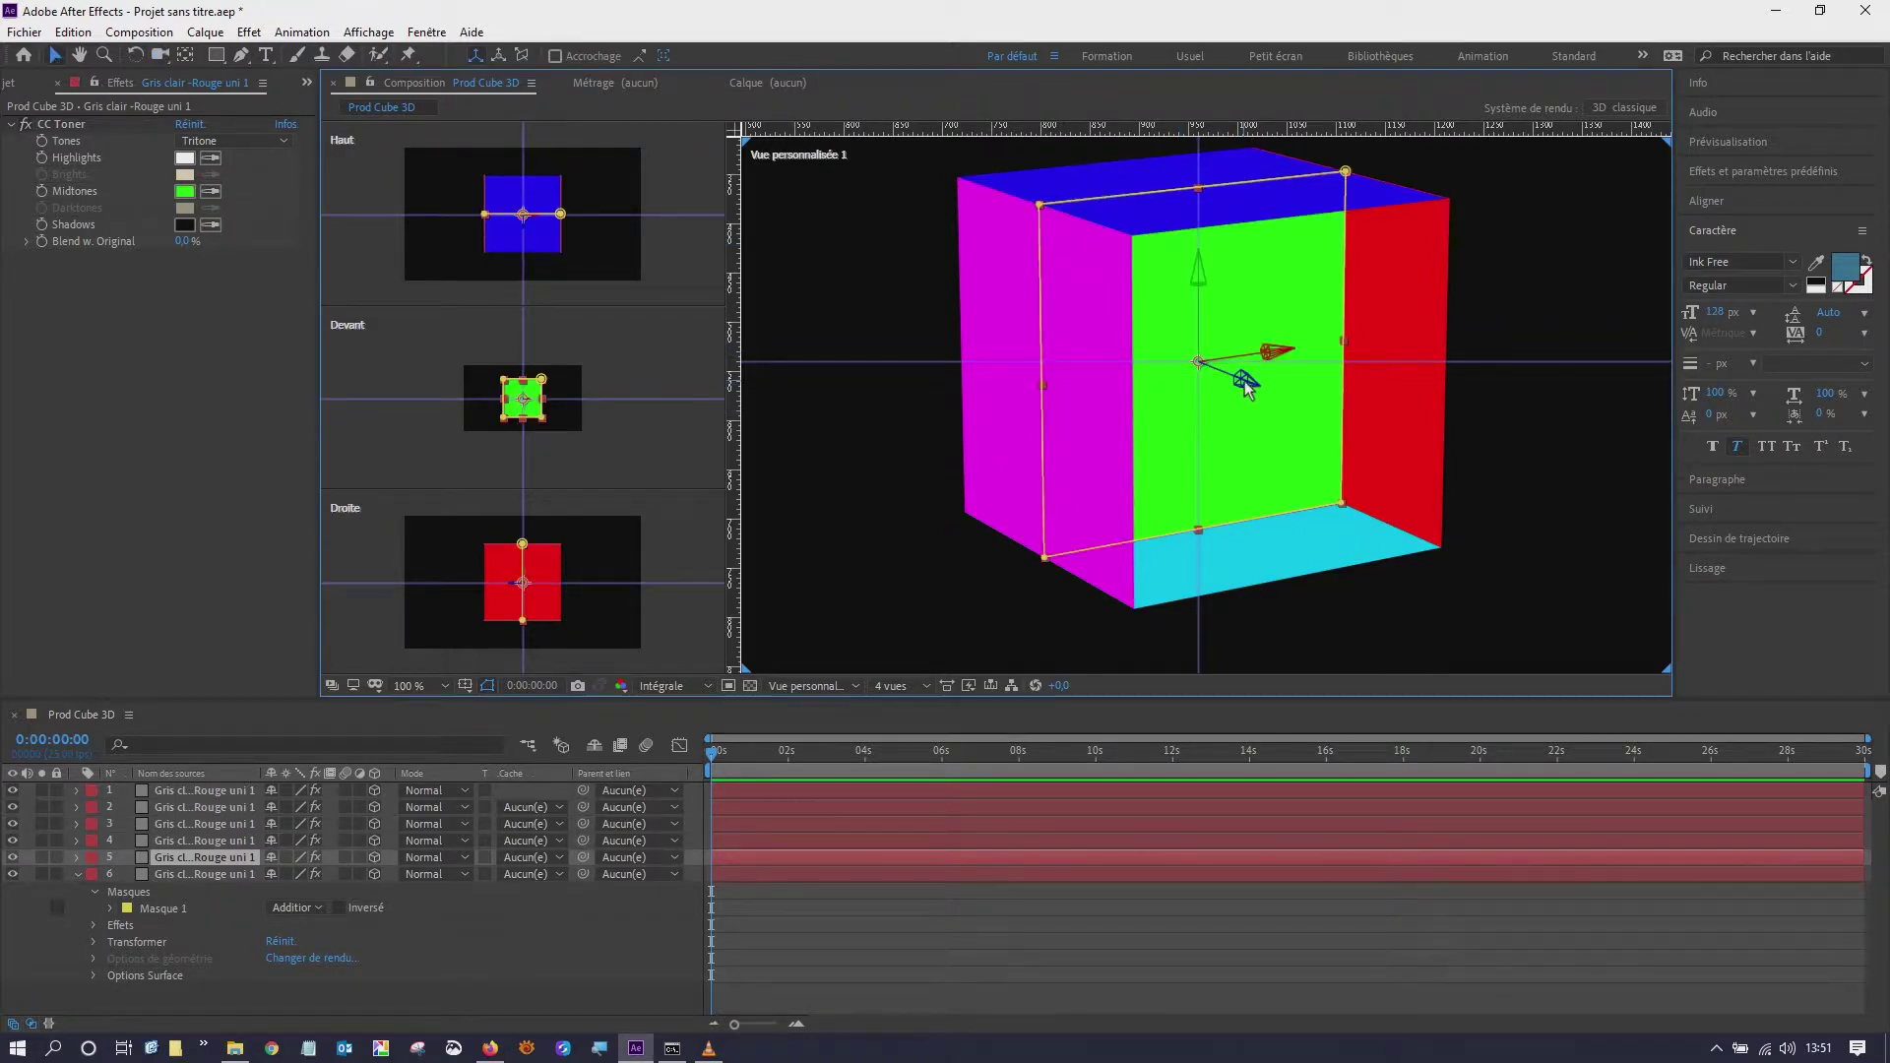
pyautogui.moveTo(1402, 447); pyautogui.dragTo(1514, 519)
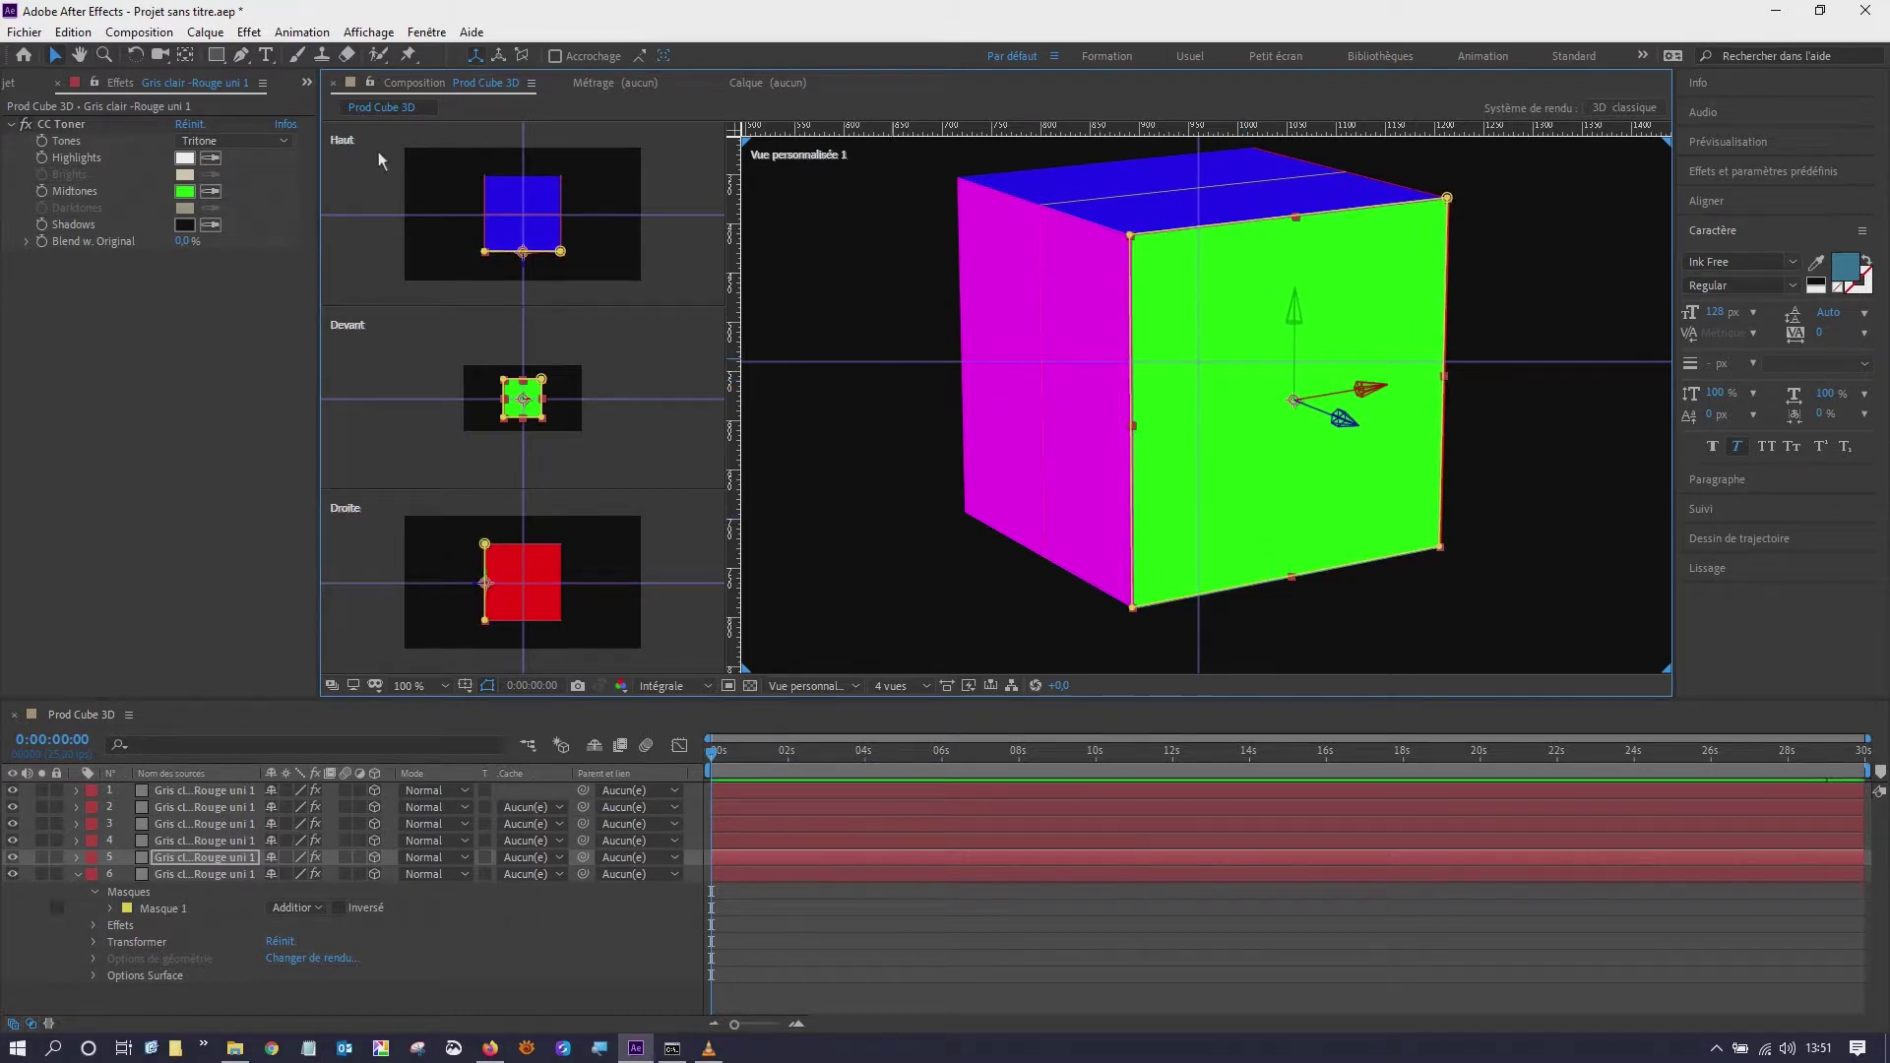
# - Orbit to the back and drag the yellow face (layer 6) down into line with the cube
pyautogui.click(159, 55)
pyautogui.moveTo(920, 387); pyautogui.dragTo(1516, 394)
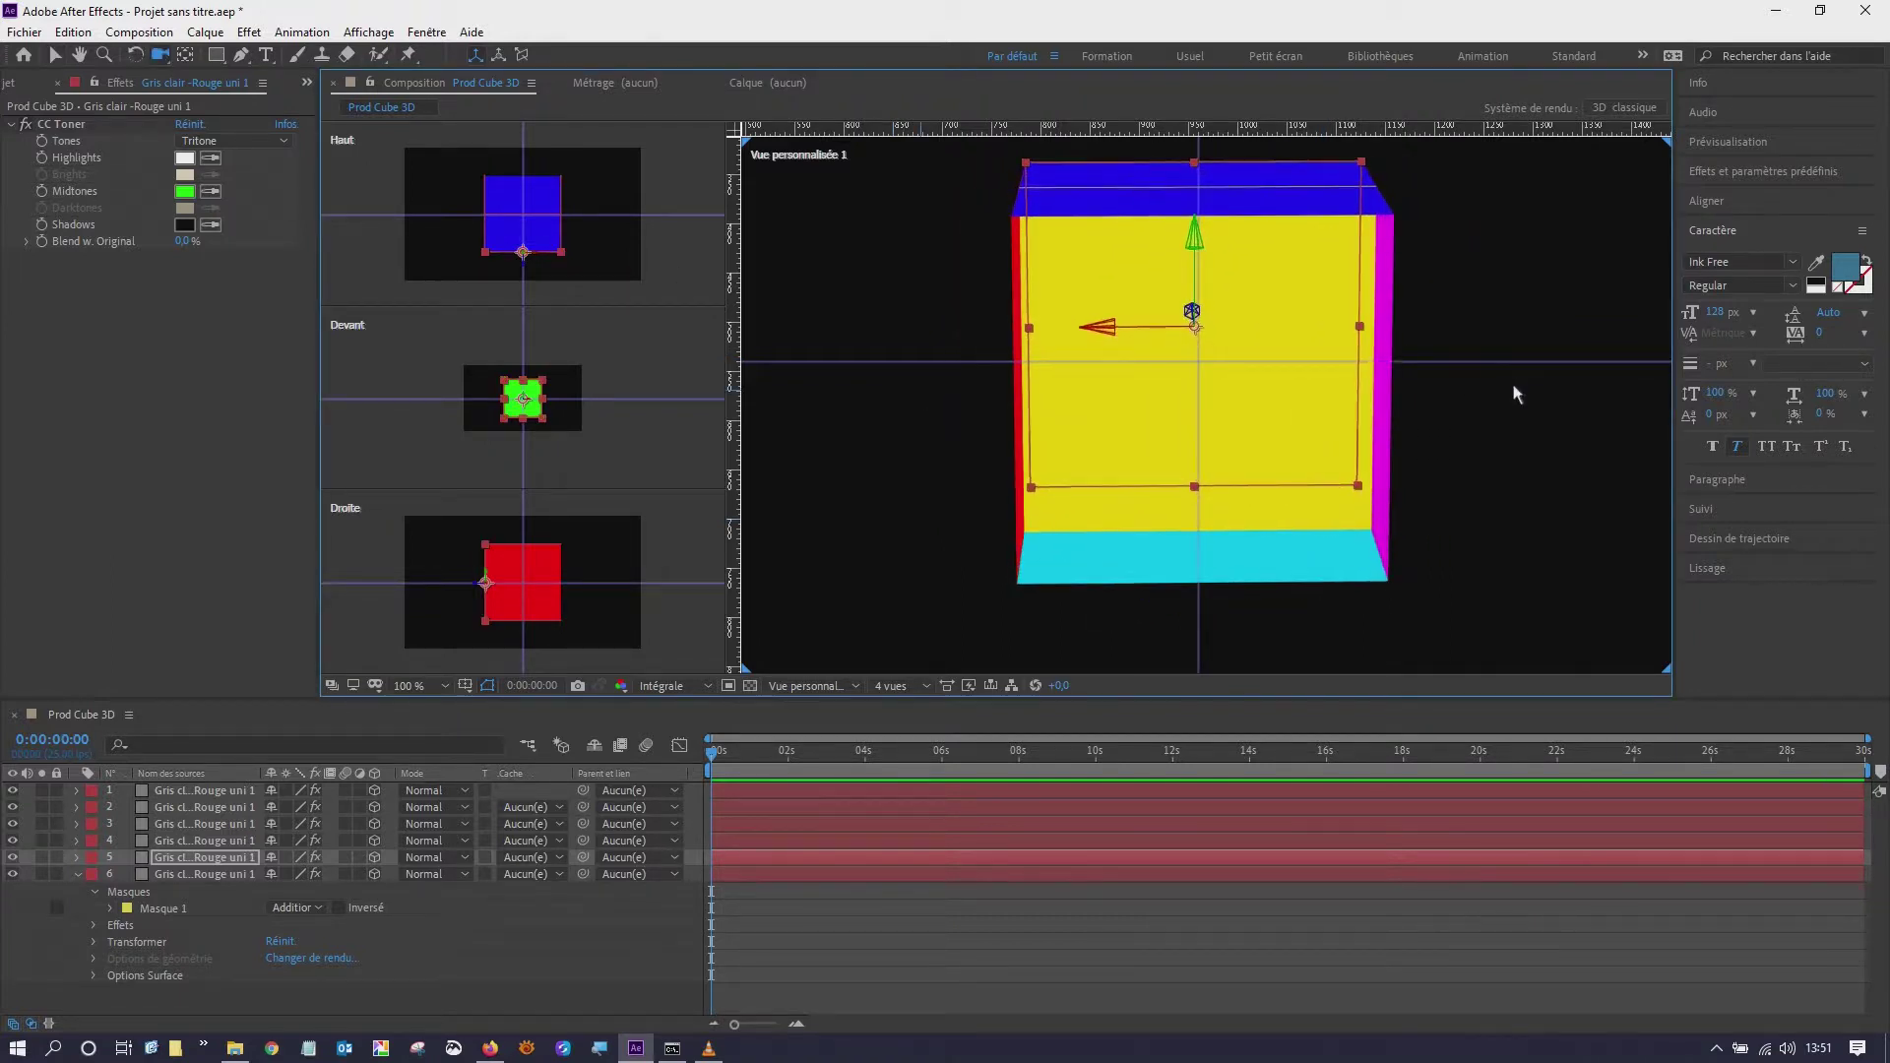
pyautogui.click(168, 876)
pyautogui.click(55, 56)
pyautogui.moveTo(1199, 346); pyautogui.dragTo(1260, 633)
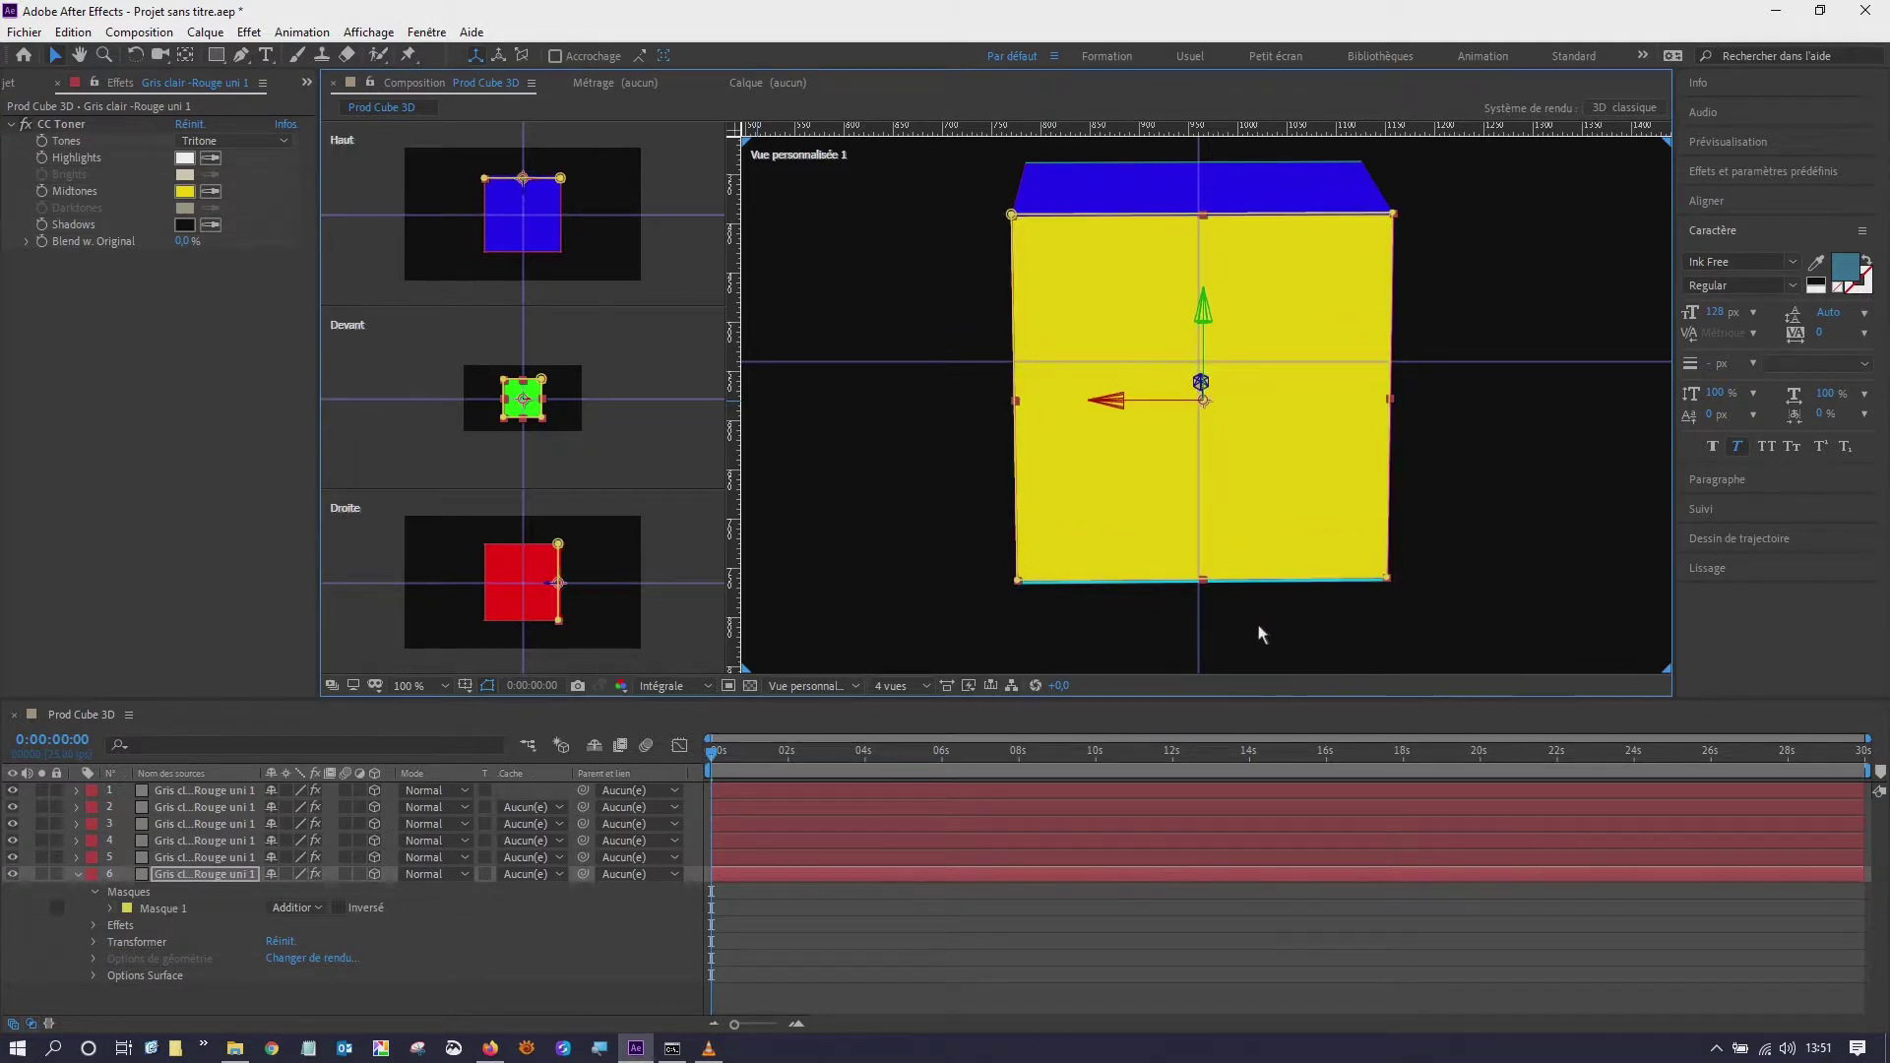
pyautogui.moveTo(1260, 633); pyautogui.dragTo(1260, 635)
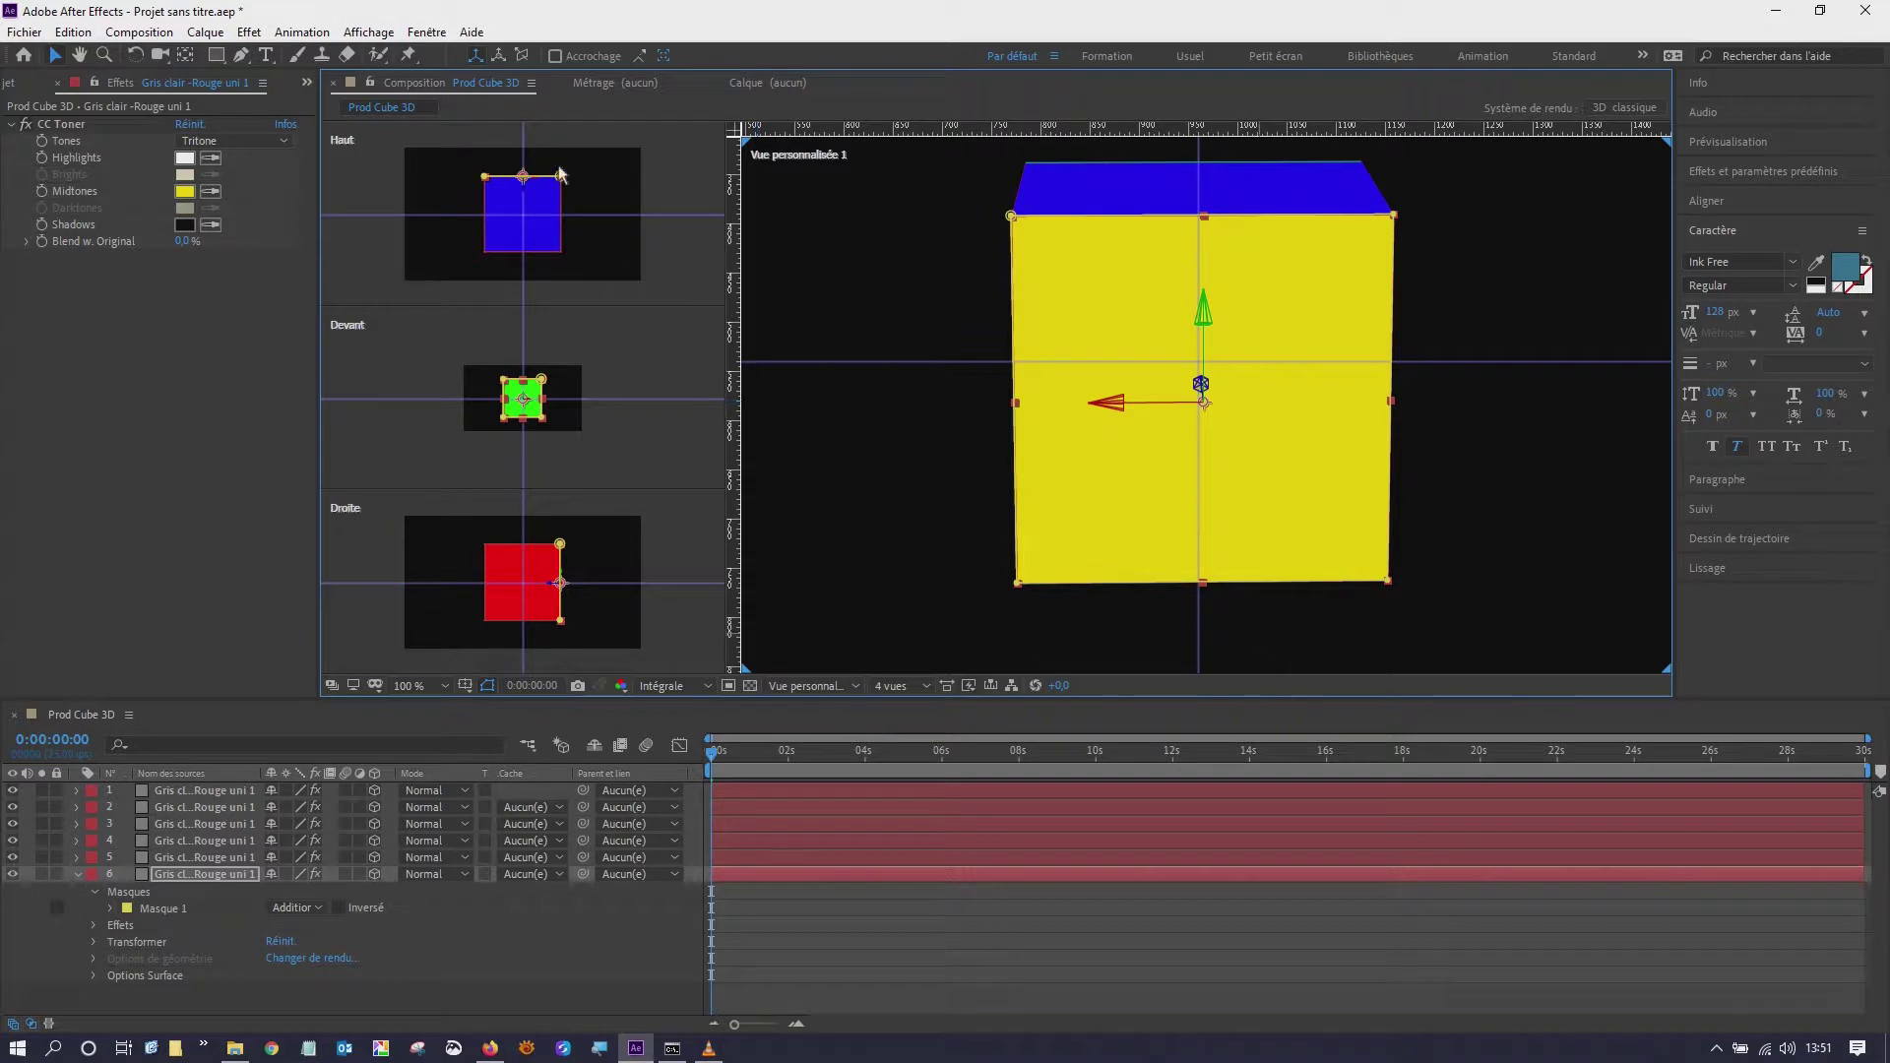
# - Nudge the yellow face's position in the enlarged top view, undoing a sideways slide in the front view
pyautogui.press('.')
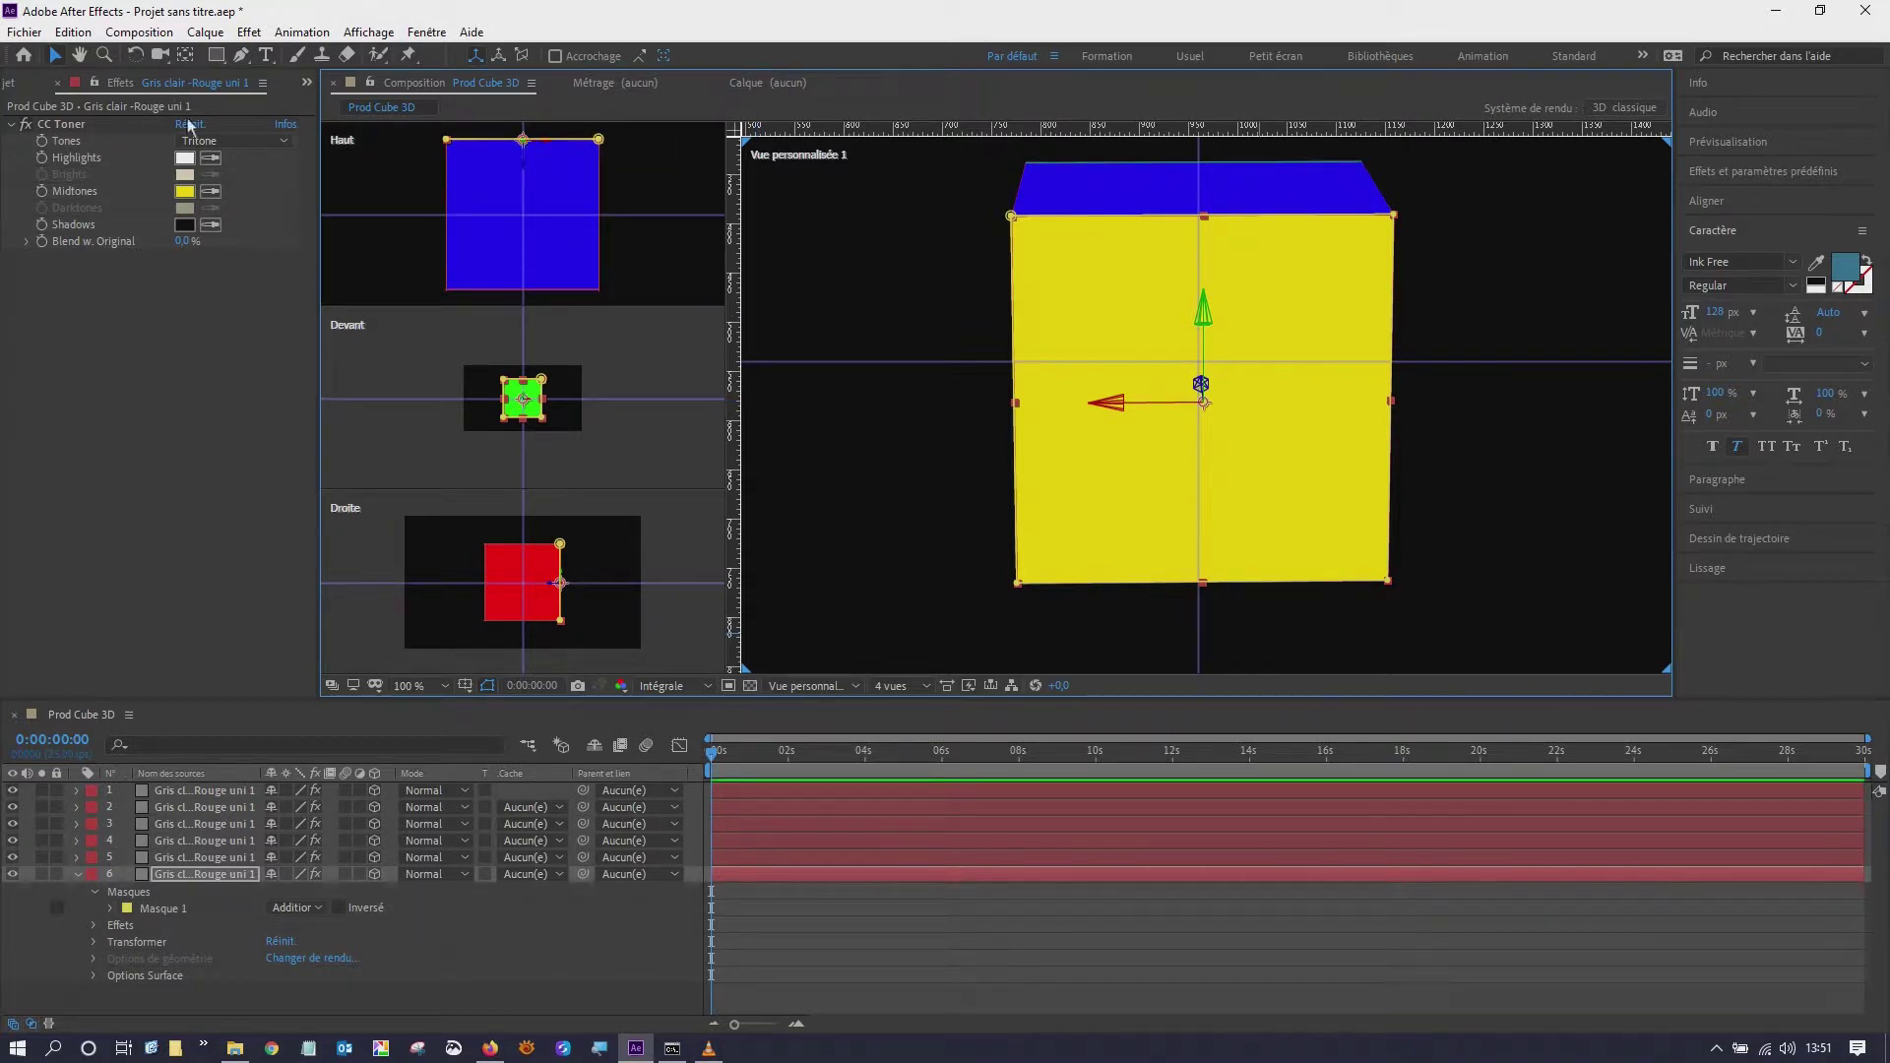
pyautogui.click(525, 196)
pyautogui.moveTo(524, 196); pyautogui.dragTo(528, 158)
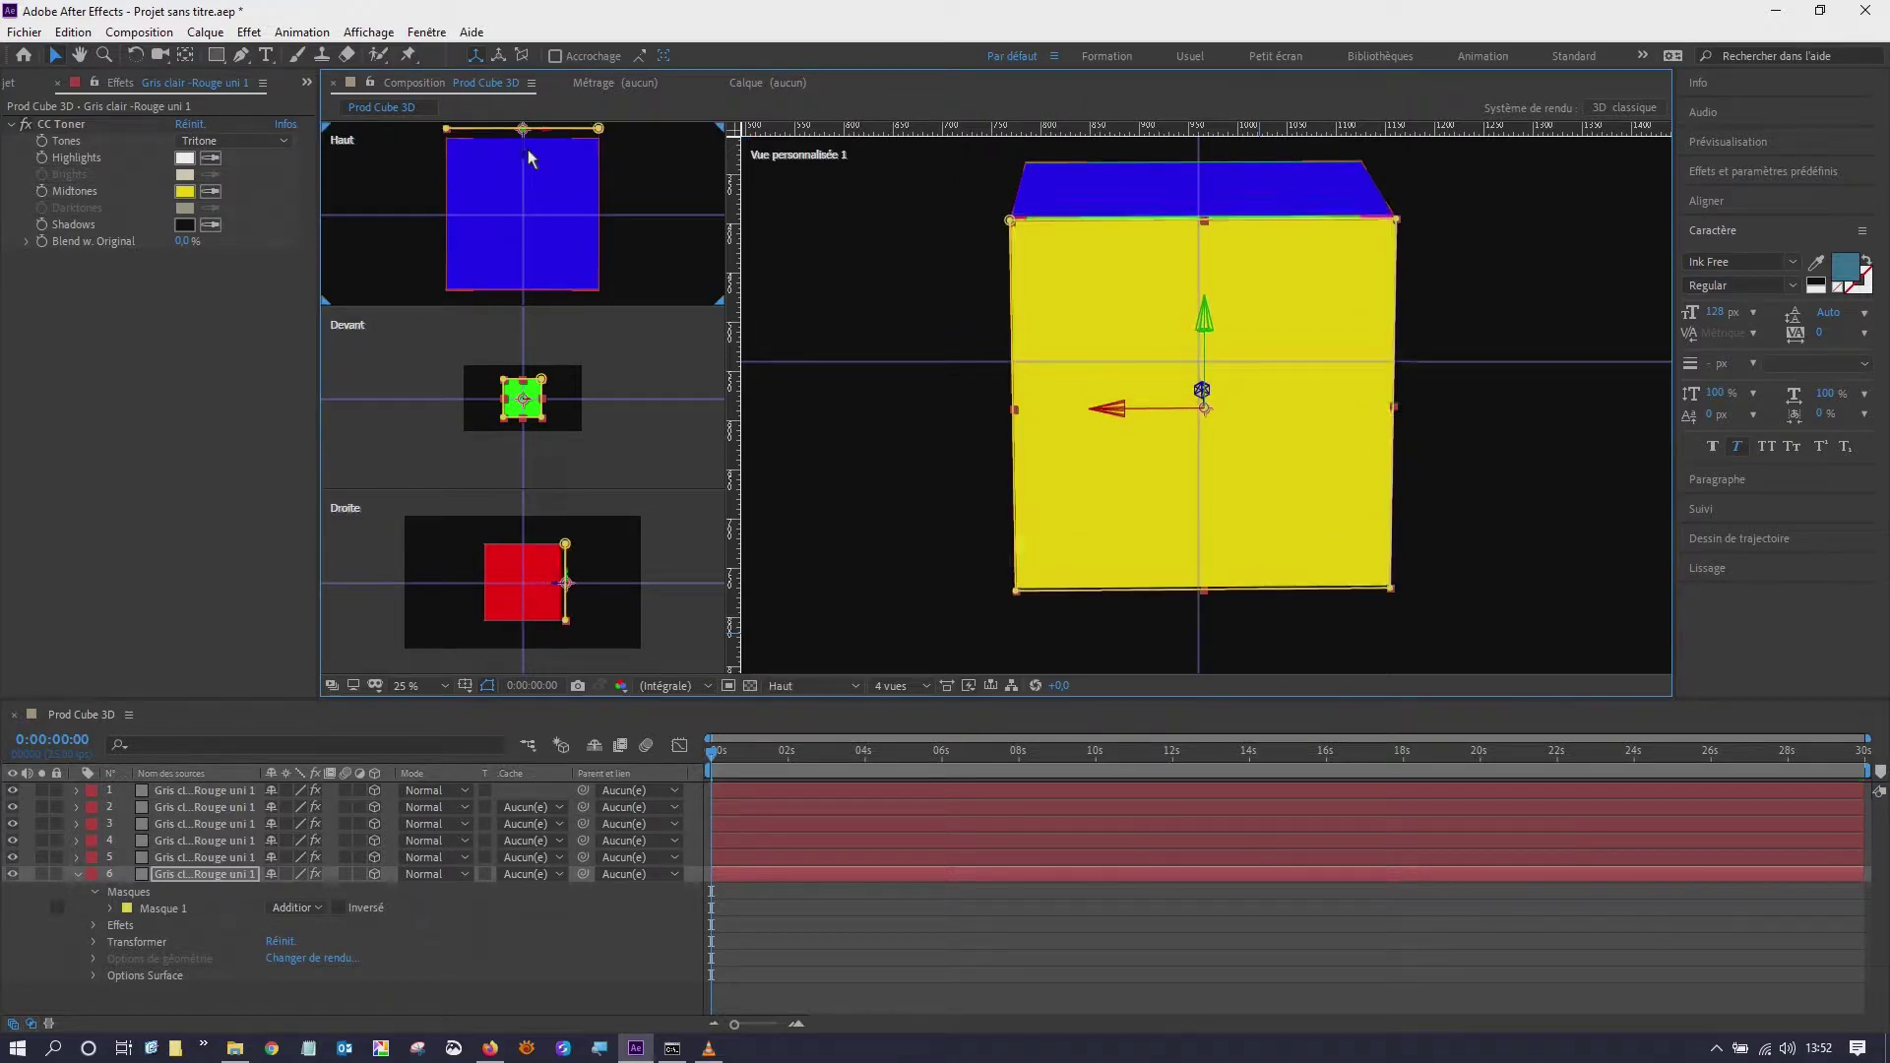
pyautogui.moveTo(529, 158); pyautogui.dragTo(529, 175)
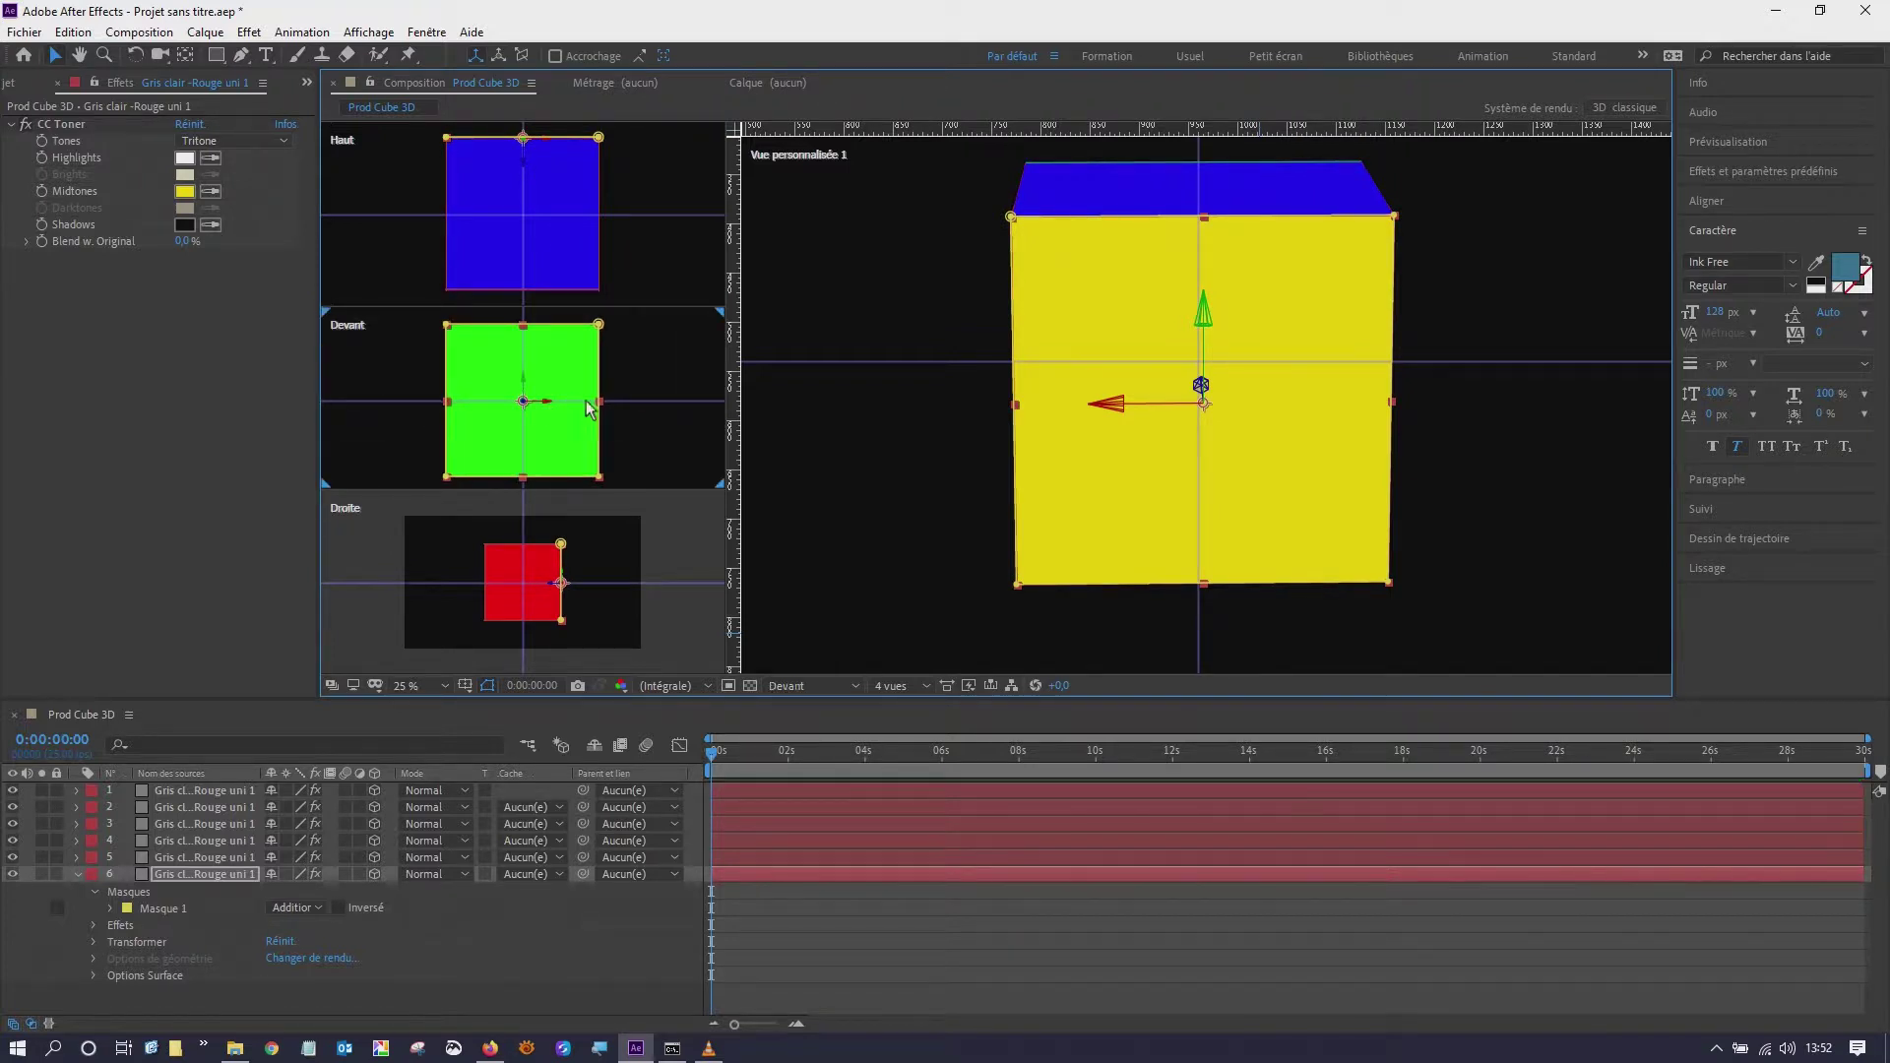
pyautogui.moveTo(548, 404); pyautogui.dragTo(661, 407)
pyautogui.hotkey('ctrl', 'z')
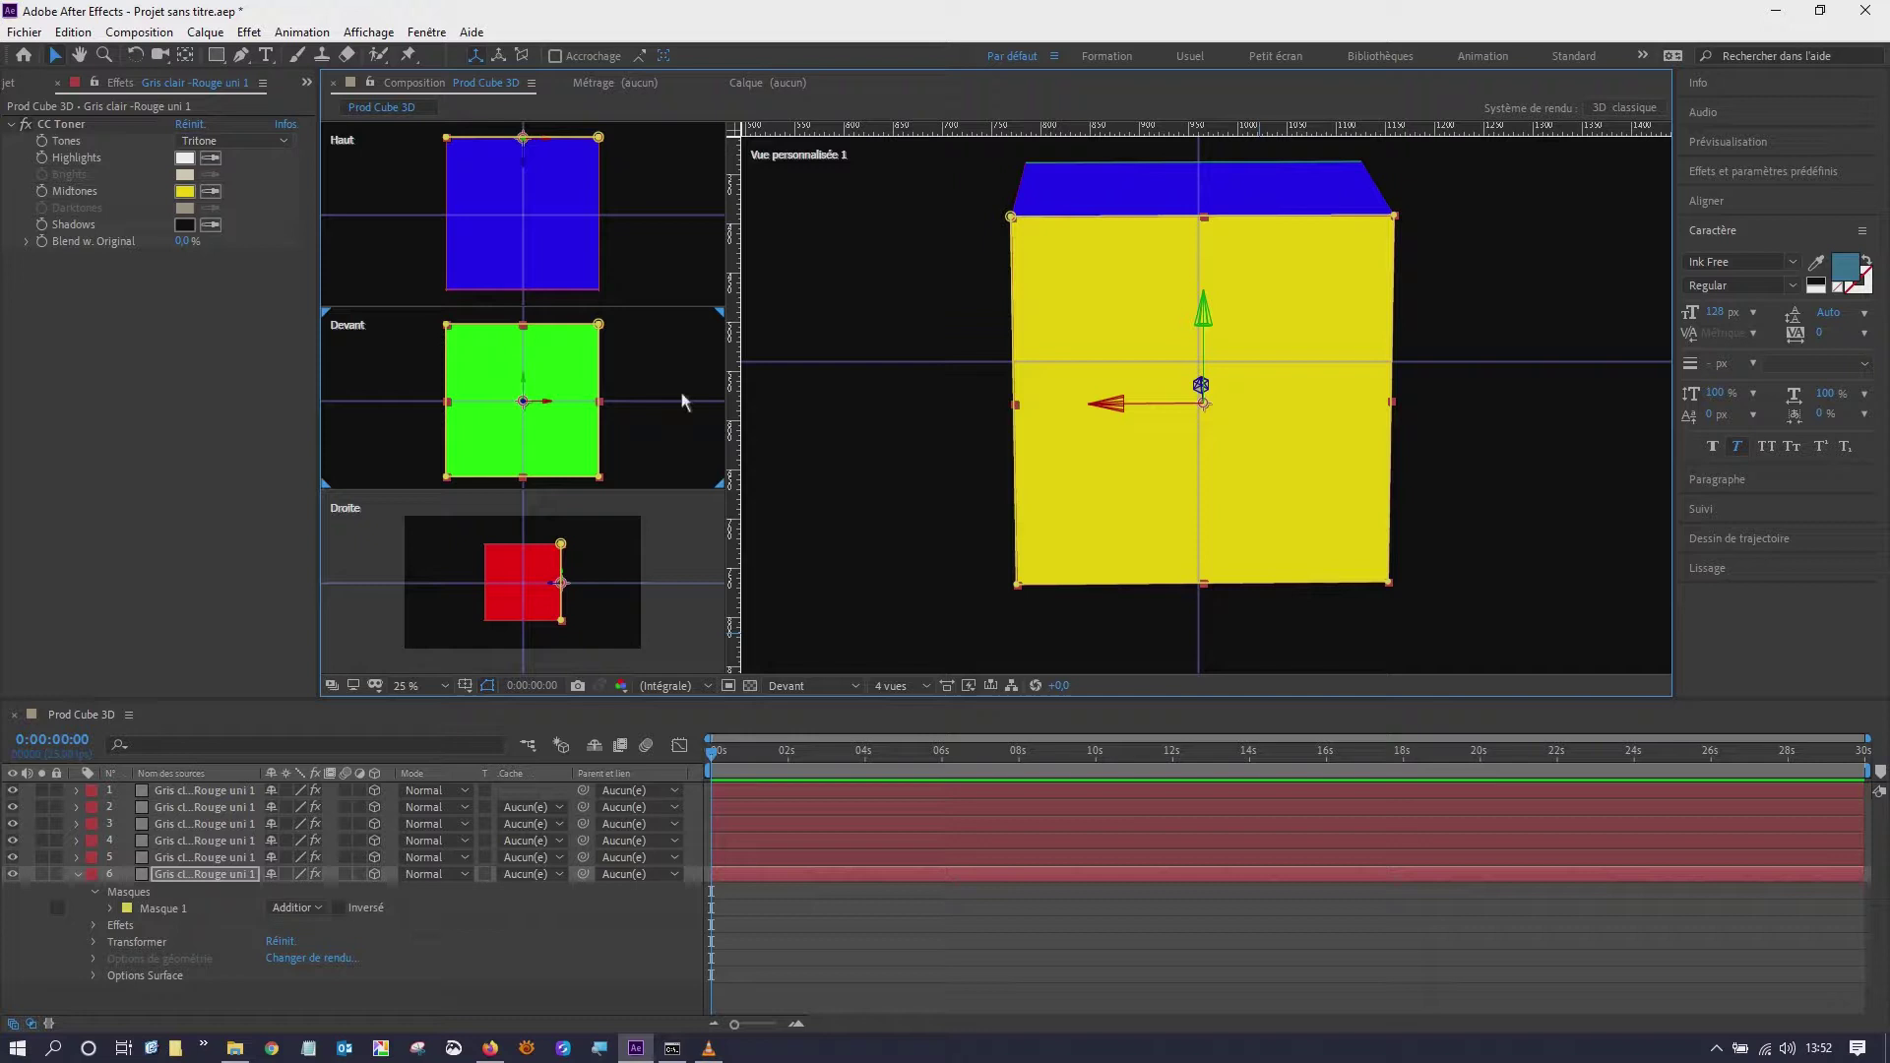
# - Orbit the custom view to see the cube at an angle and zoom it out to half size
pyautogui.click(159, 55)
pyautogui.moveTo(1445, 333); pyautogui.dragTo(1288, 356)
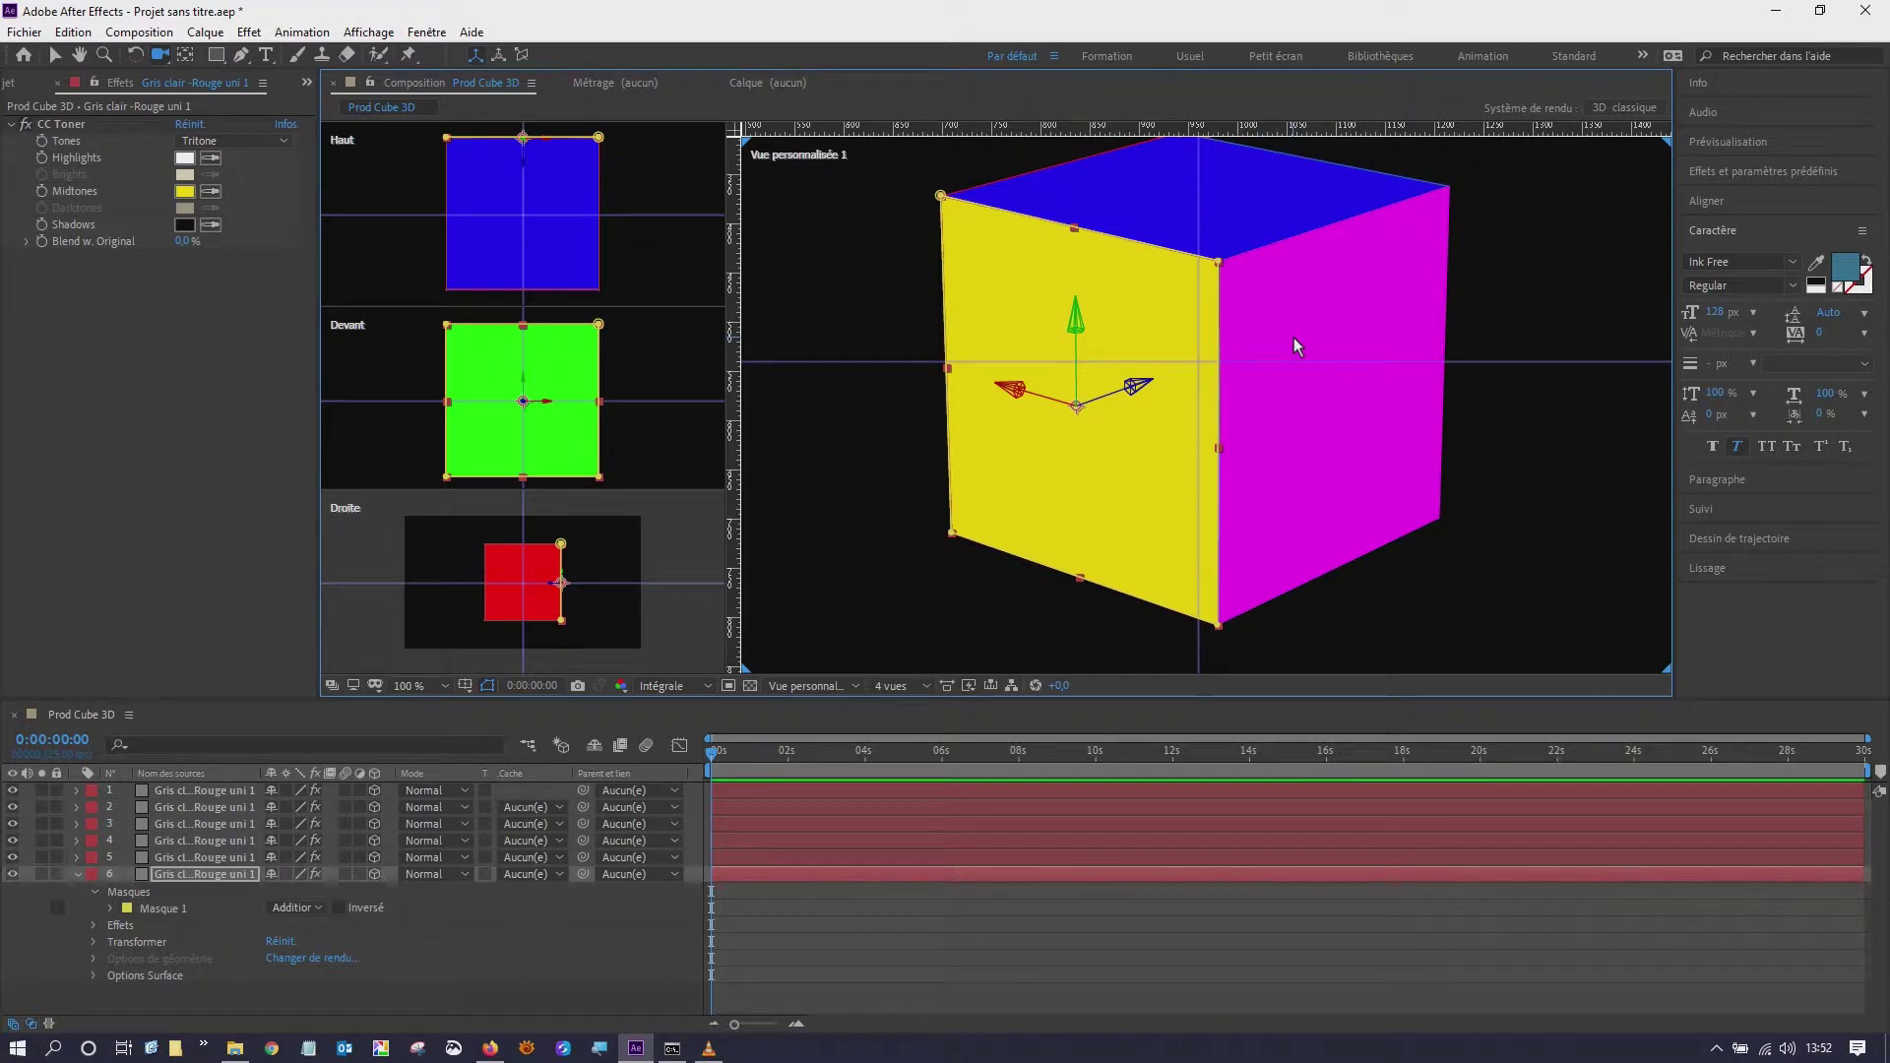
pyautogui.press(',')
pyautogui.press(',')
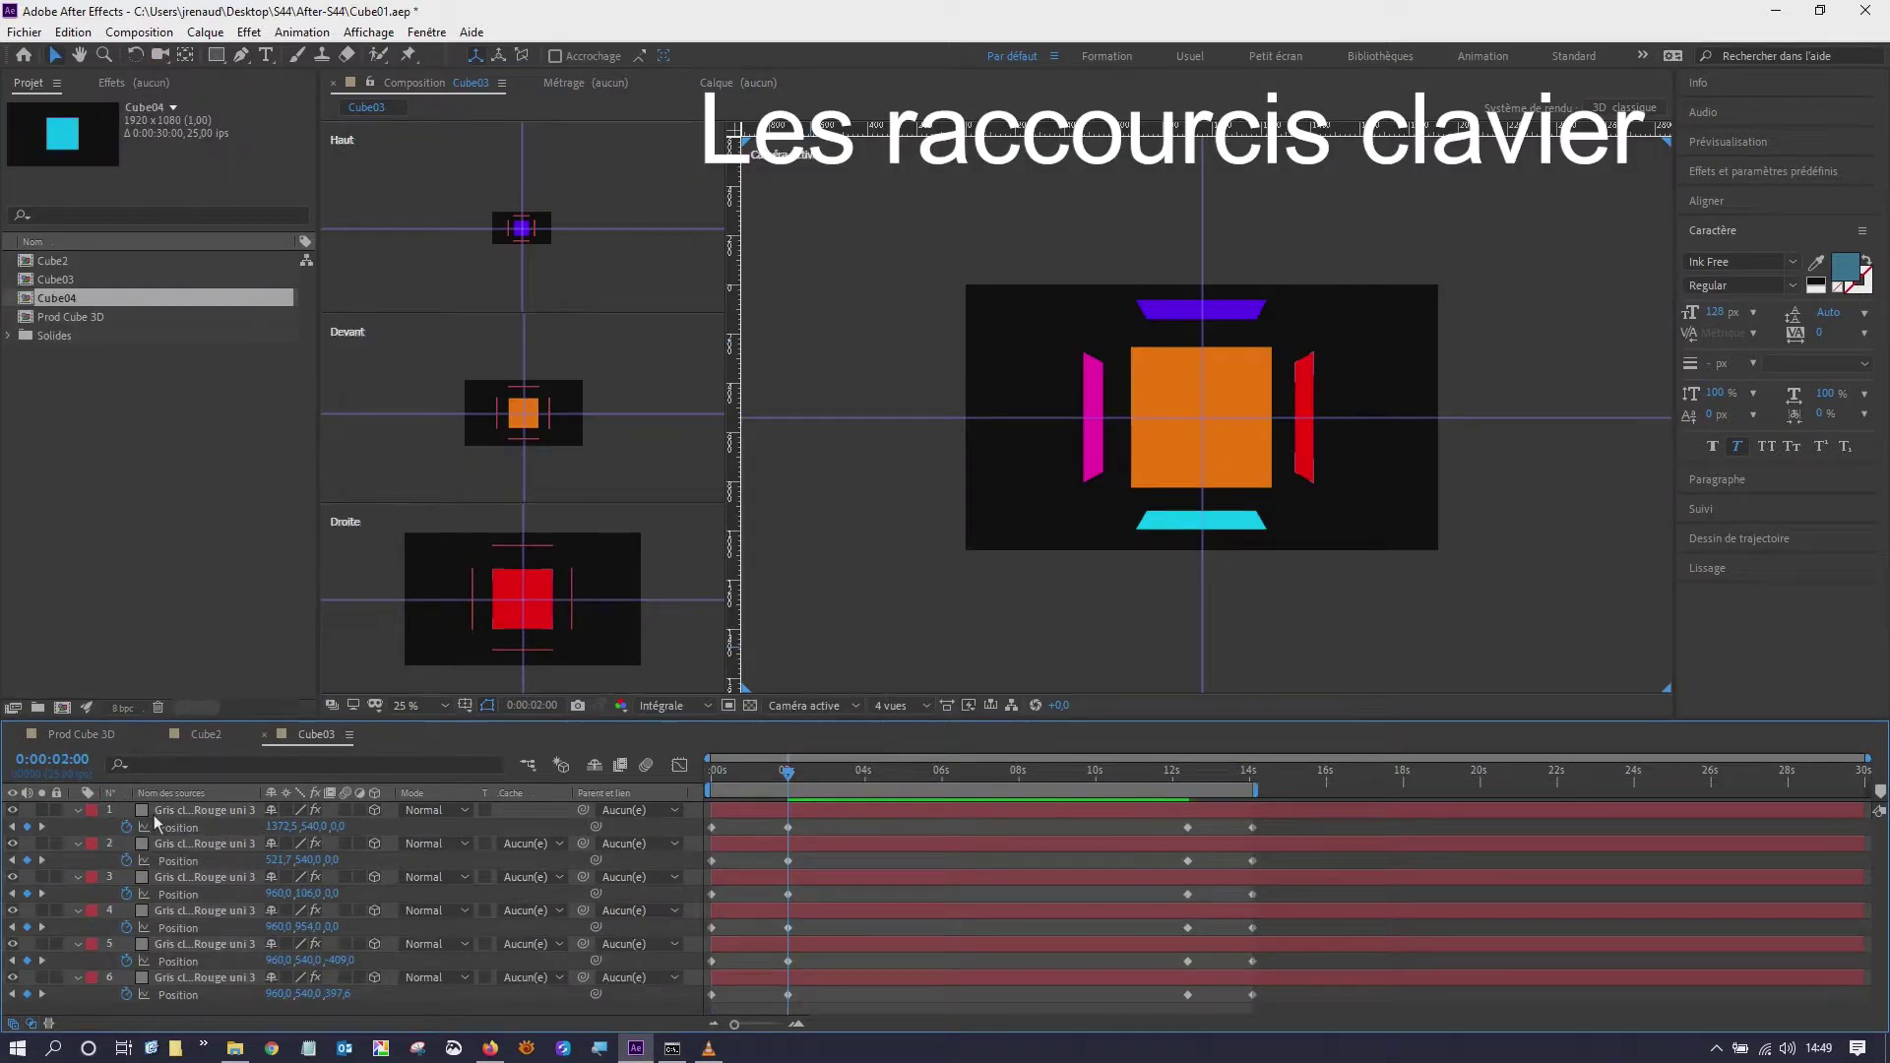
# - Scrub through the faces exploding and reassembling, return to the first frame and select all six faces
pyautogui.moveTo(787, 773)
pyautogui.mouseDown()
pyautogui.moveTo(706, 775)
pyautogui.moveTo(1250, 802)
pyautogui.mouseUp()
pyautogui.moveTo(1250, 803); pyautogui.dragTo(740, 774)
pyautogui.press('Home')
pyautogui.hotkey('ctrl', 'a')
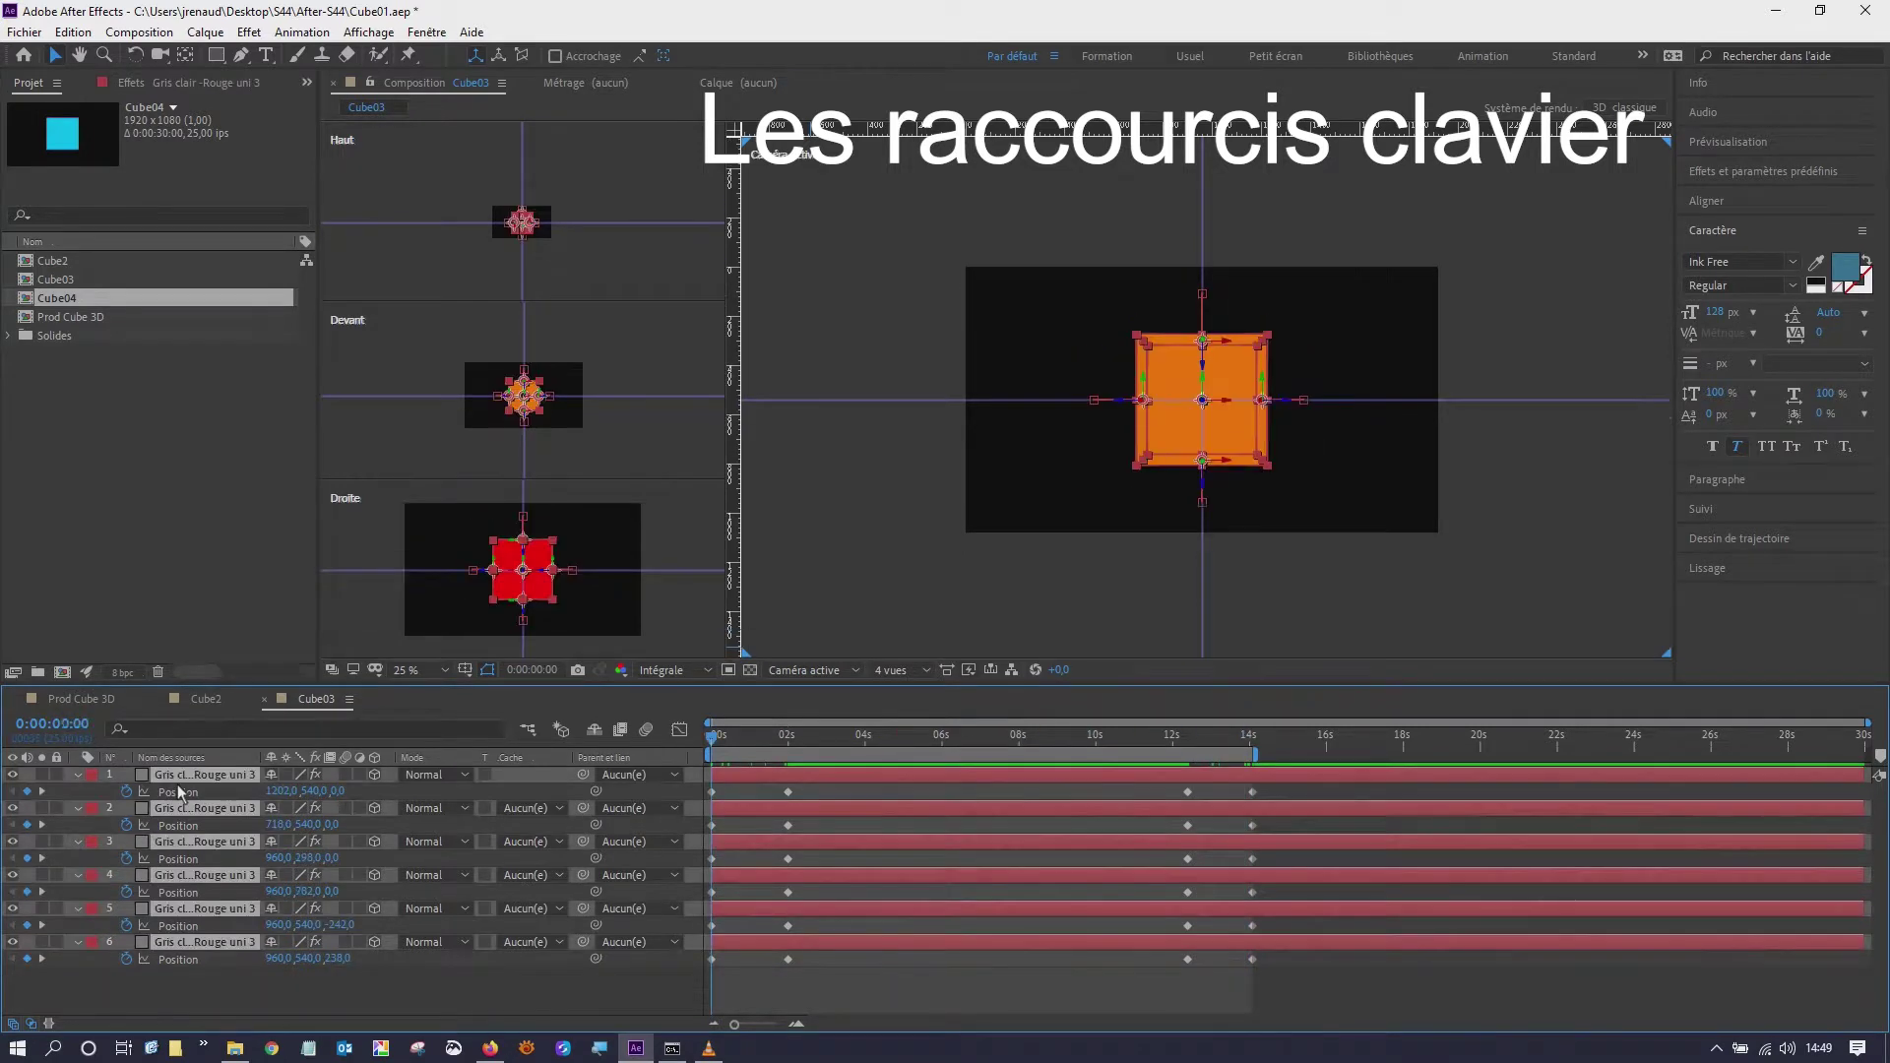
pyautogui.press('u')
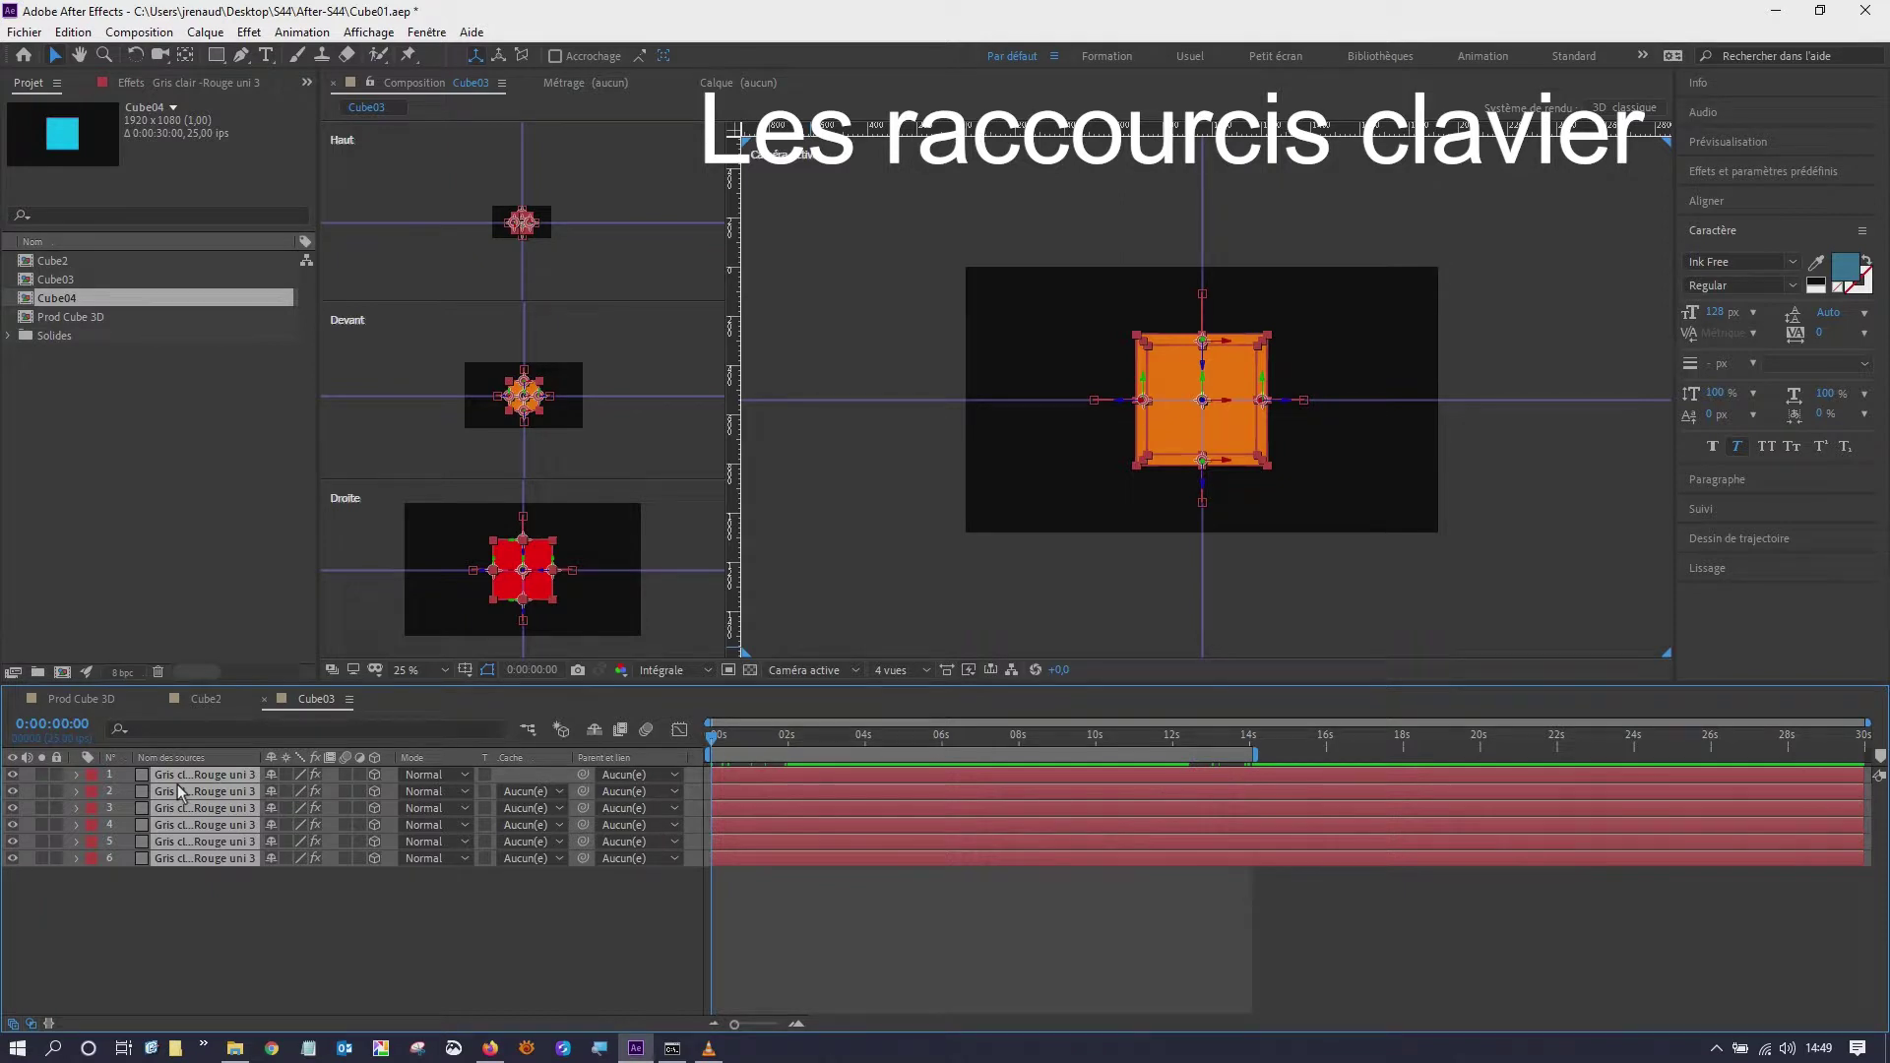
# - Reveal each face's Position, Scale, Opacity and Rotation values, then collapse all property lists
pyautogui.press('p')
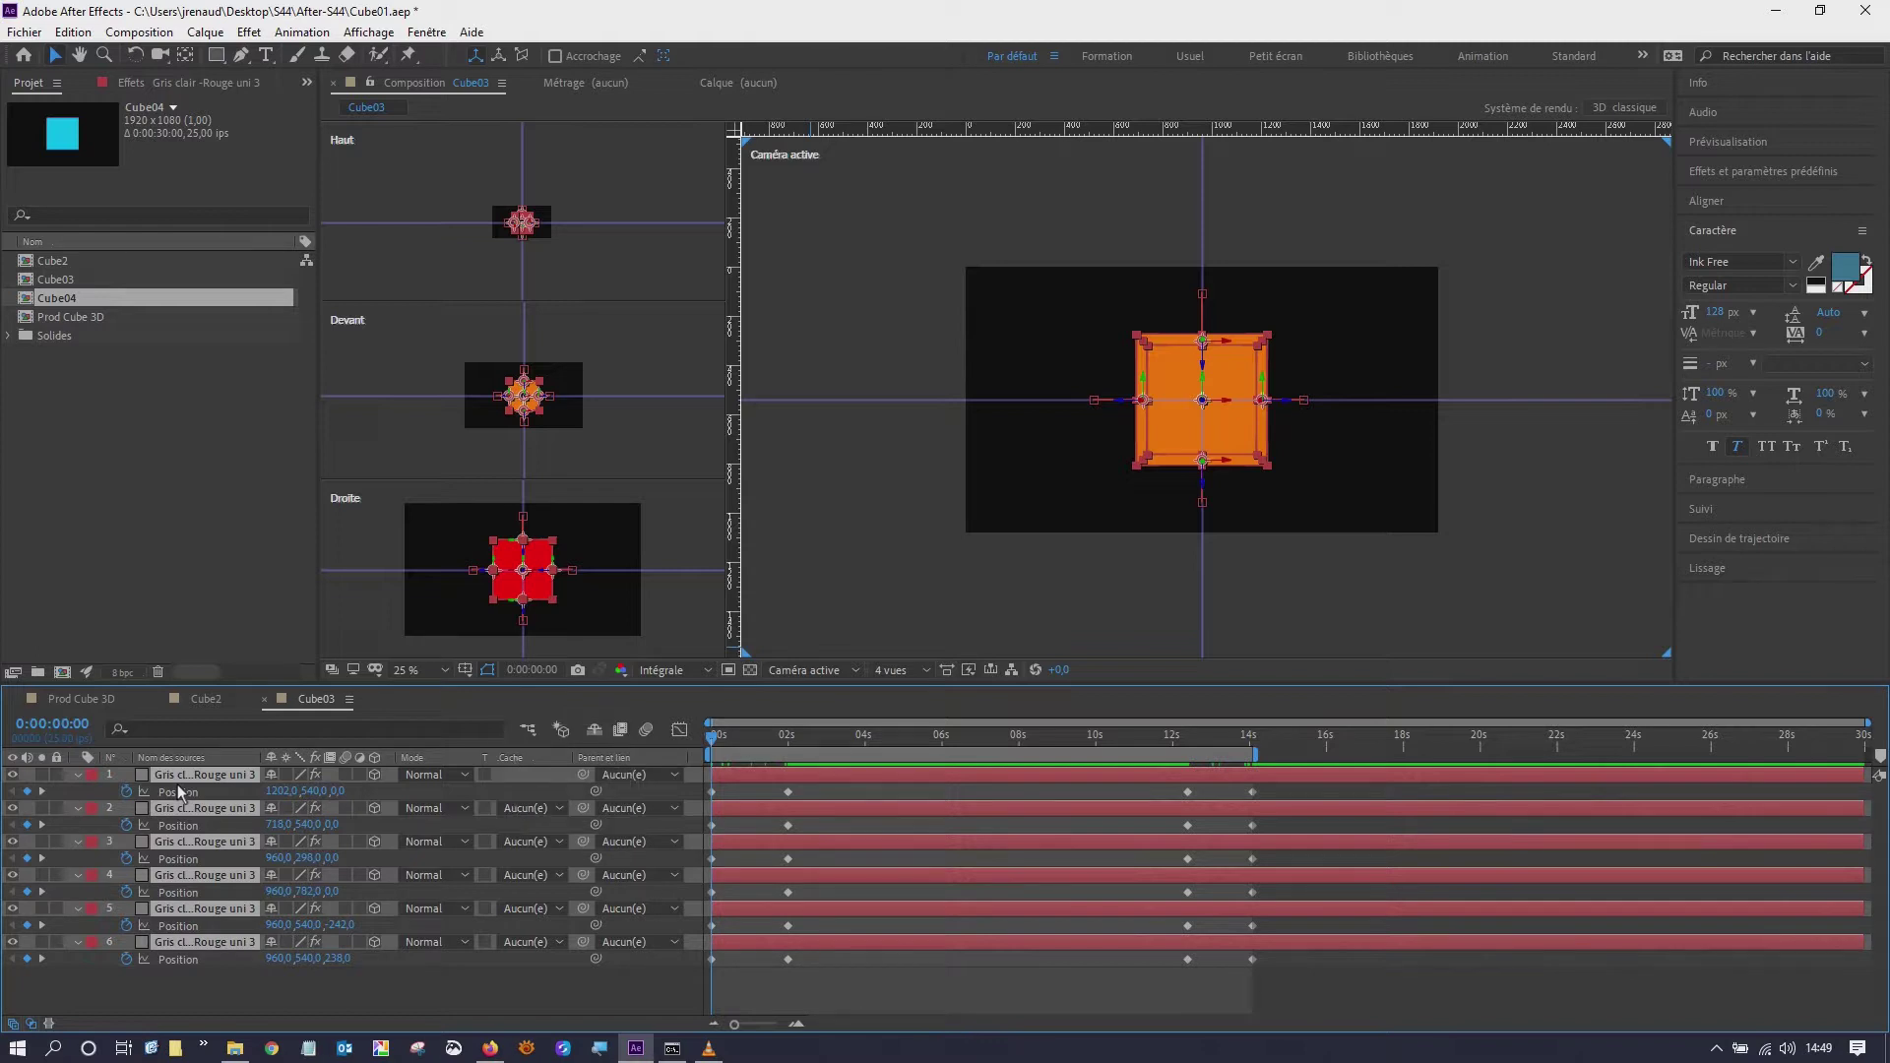
pyautogui.press('s')
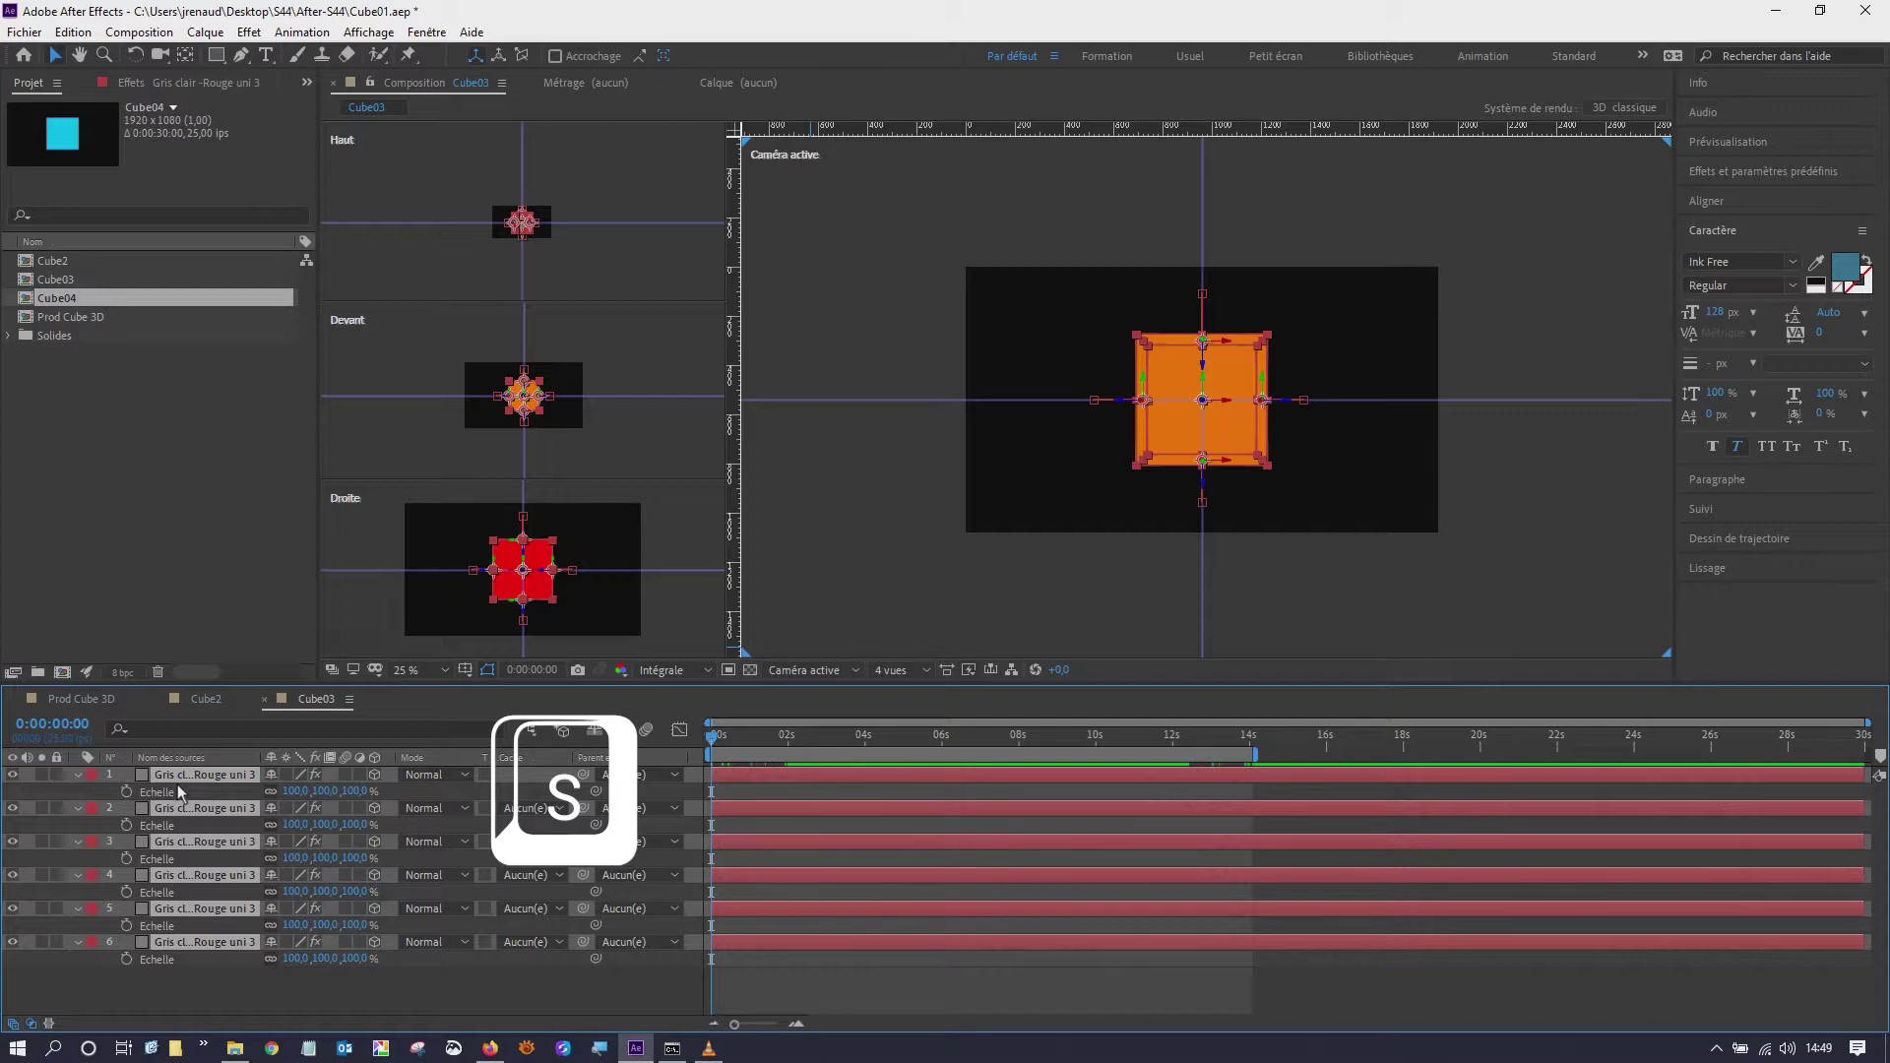
pyautogui.press('t')
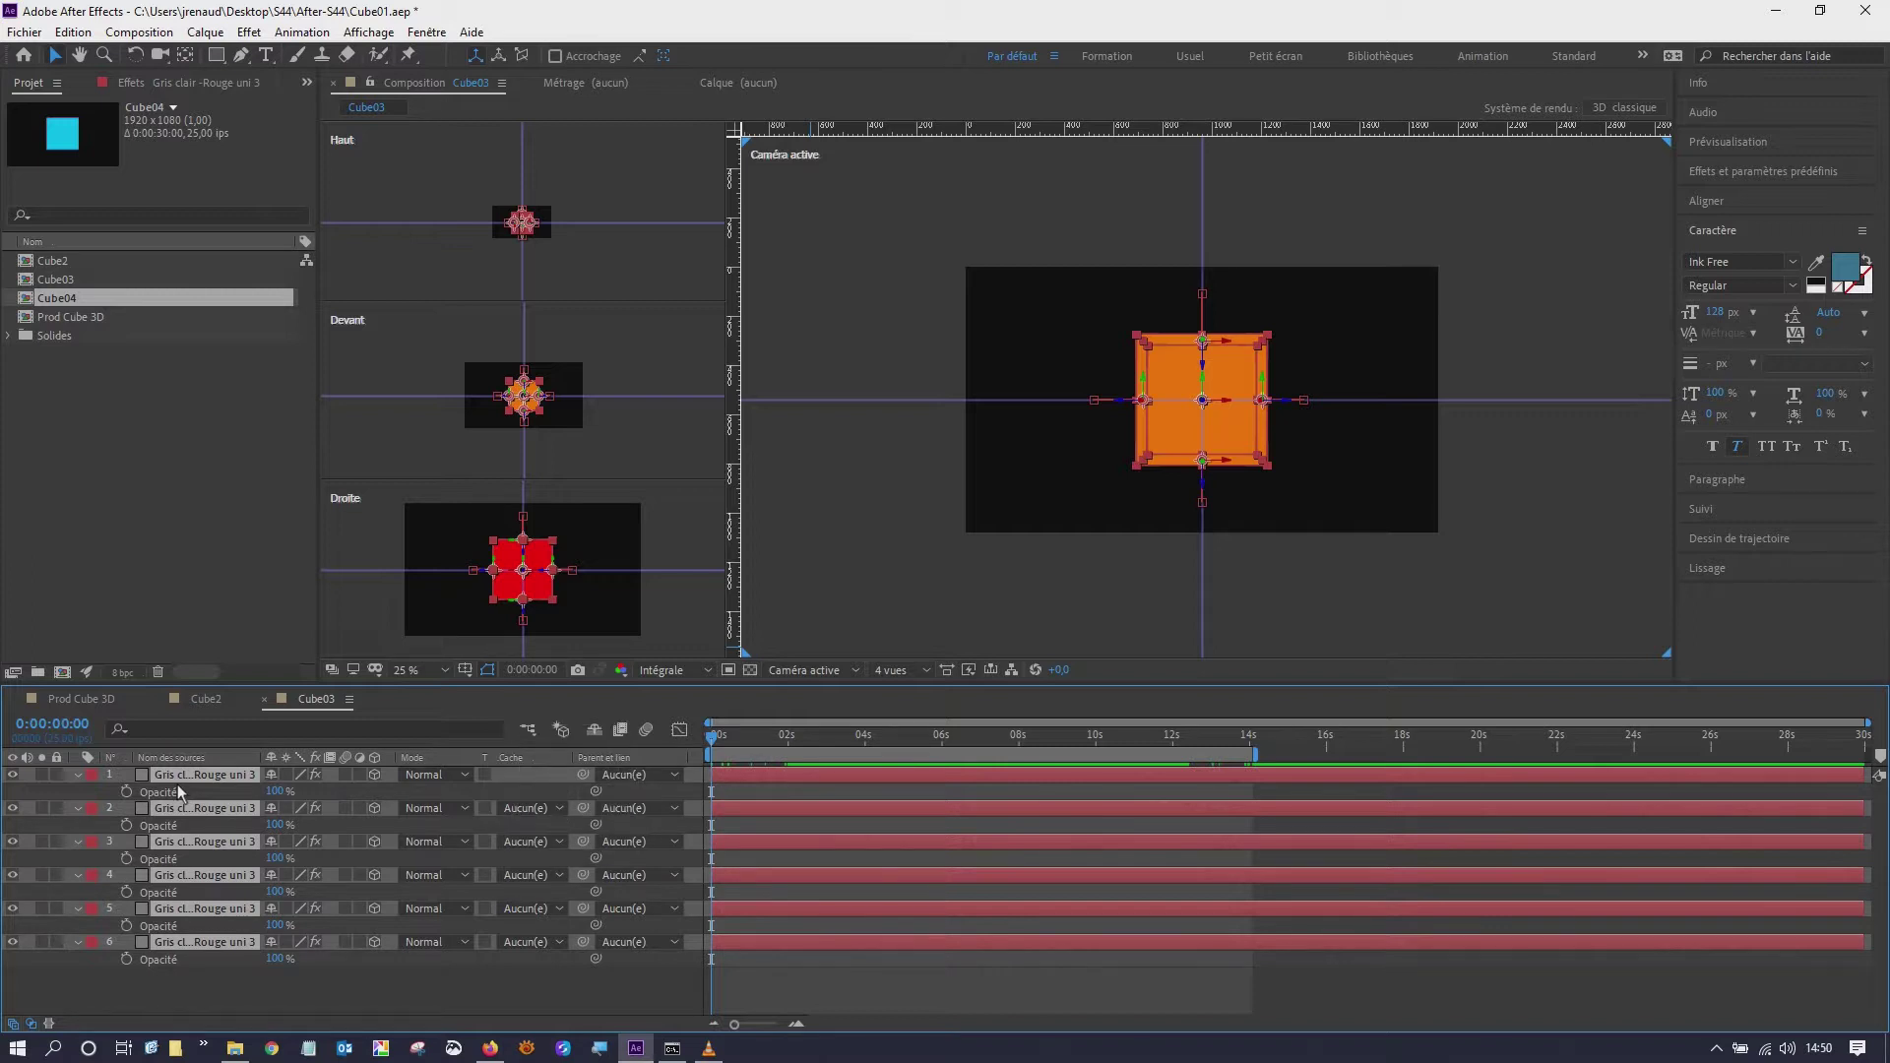
pyautogui.press('r')
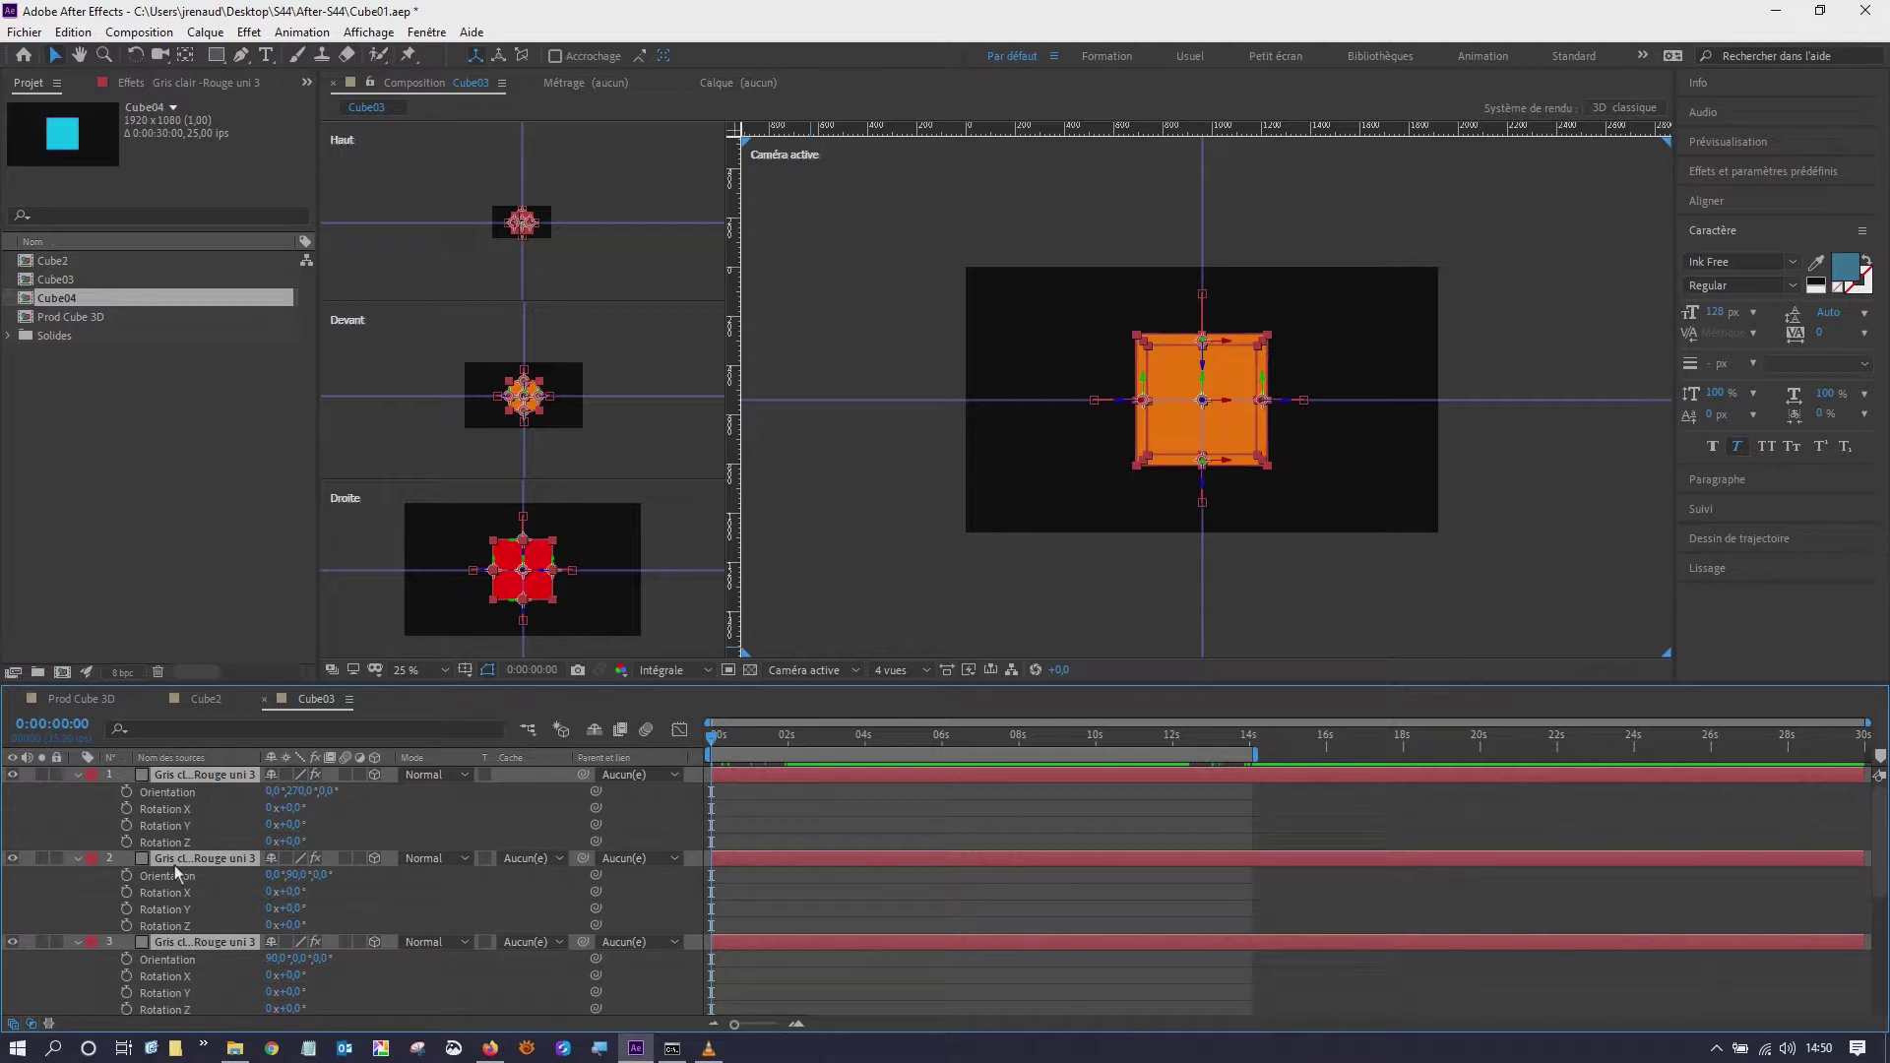
pyautogui.keyDown('ctrl'); pyautogui.click(79, 775); pyautogui.keyUp('ctrl')
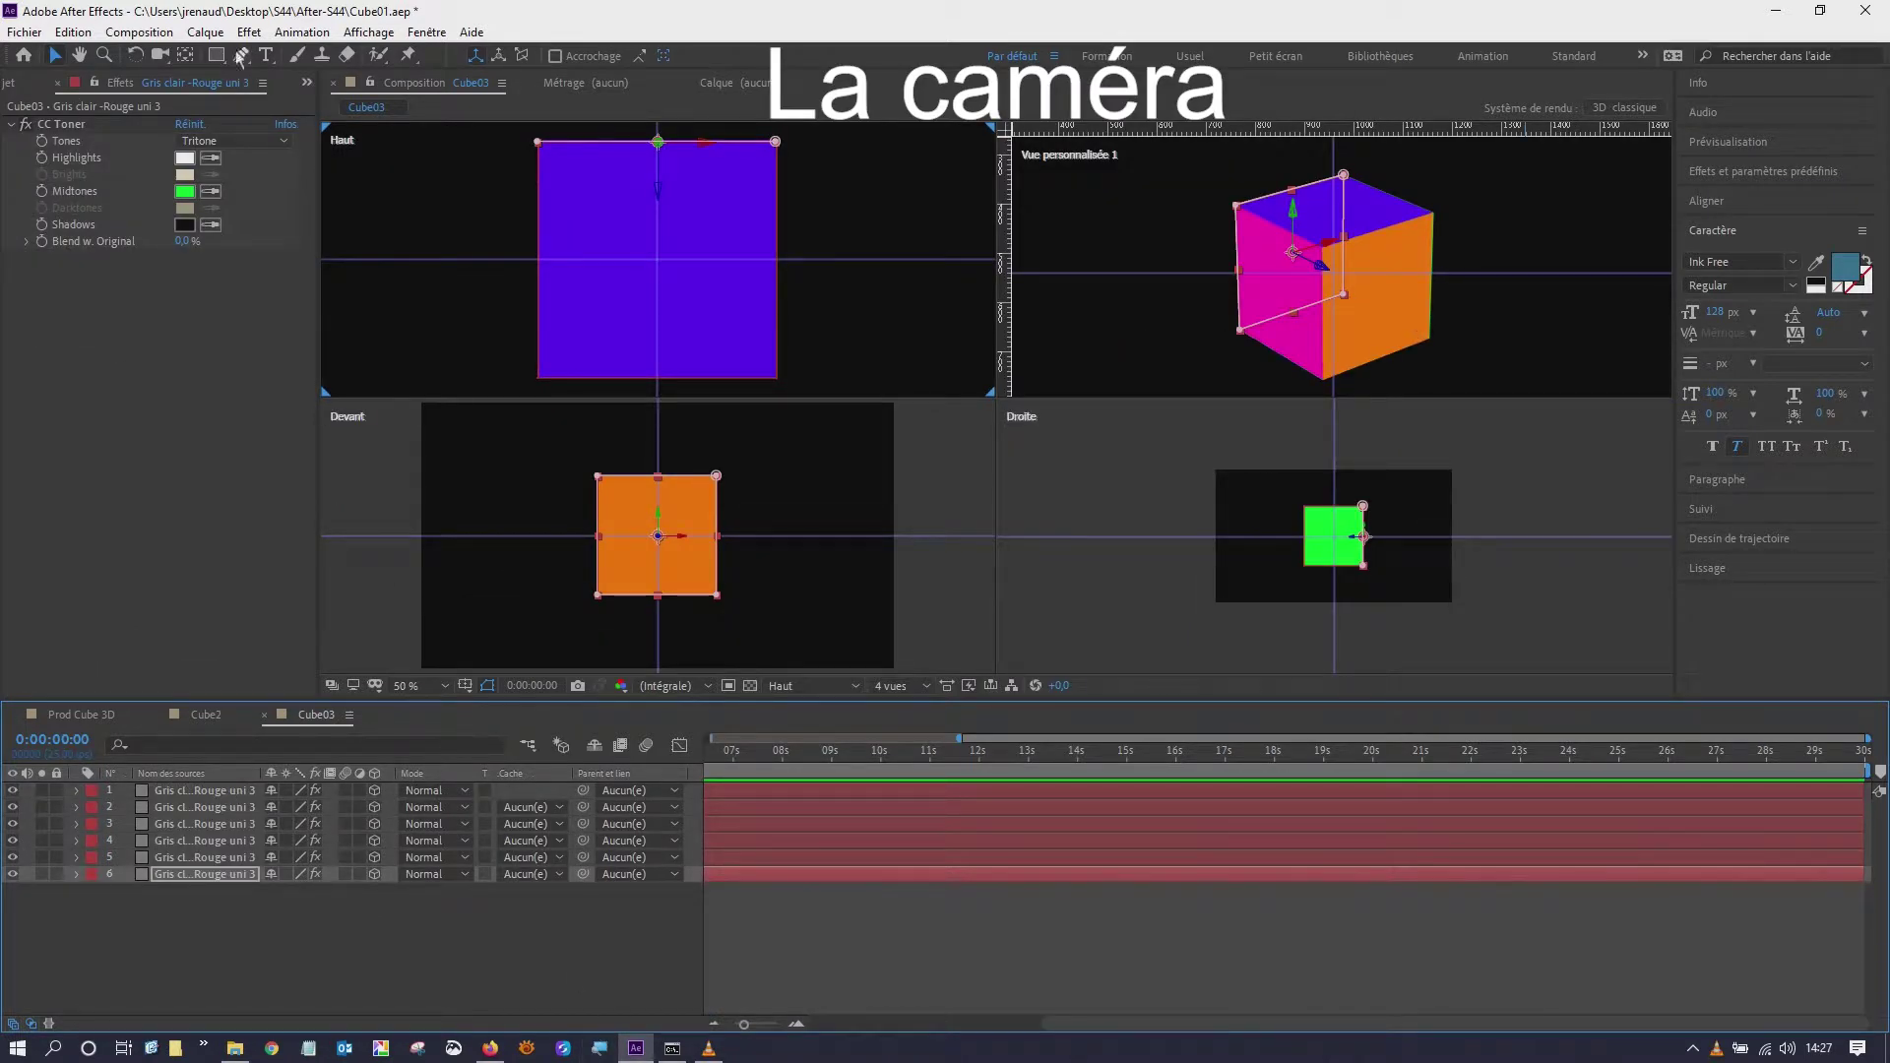
# - Add a new camera layer via Calque > Nouveau > Caméra, keeping the two-node settings
pyautogui.click(205, 33)
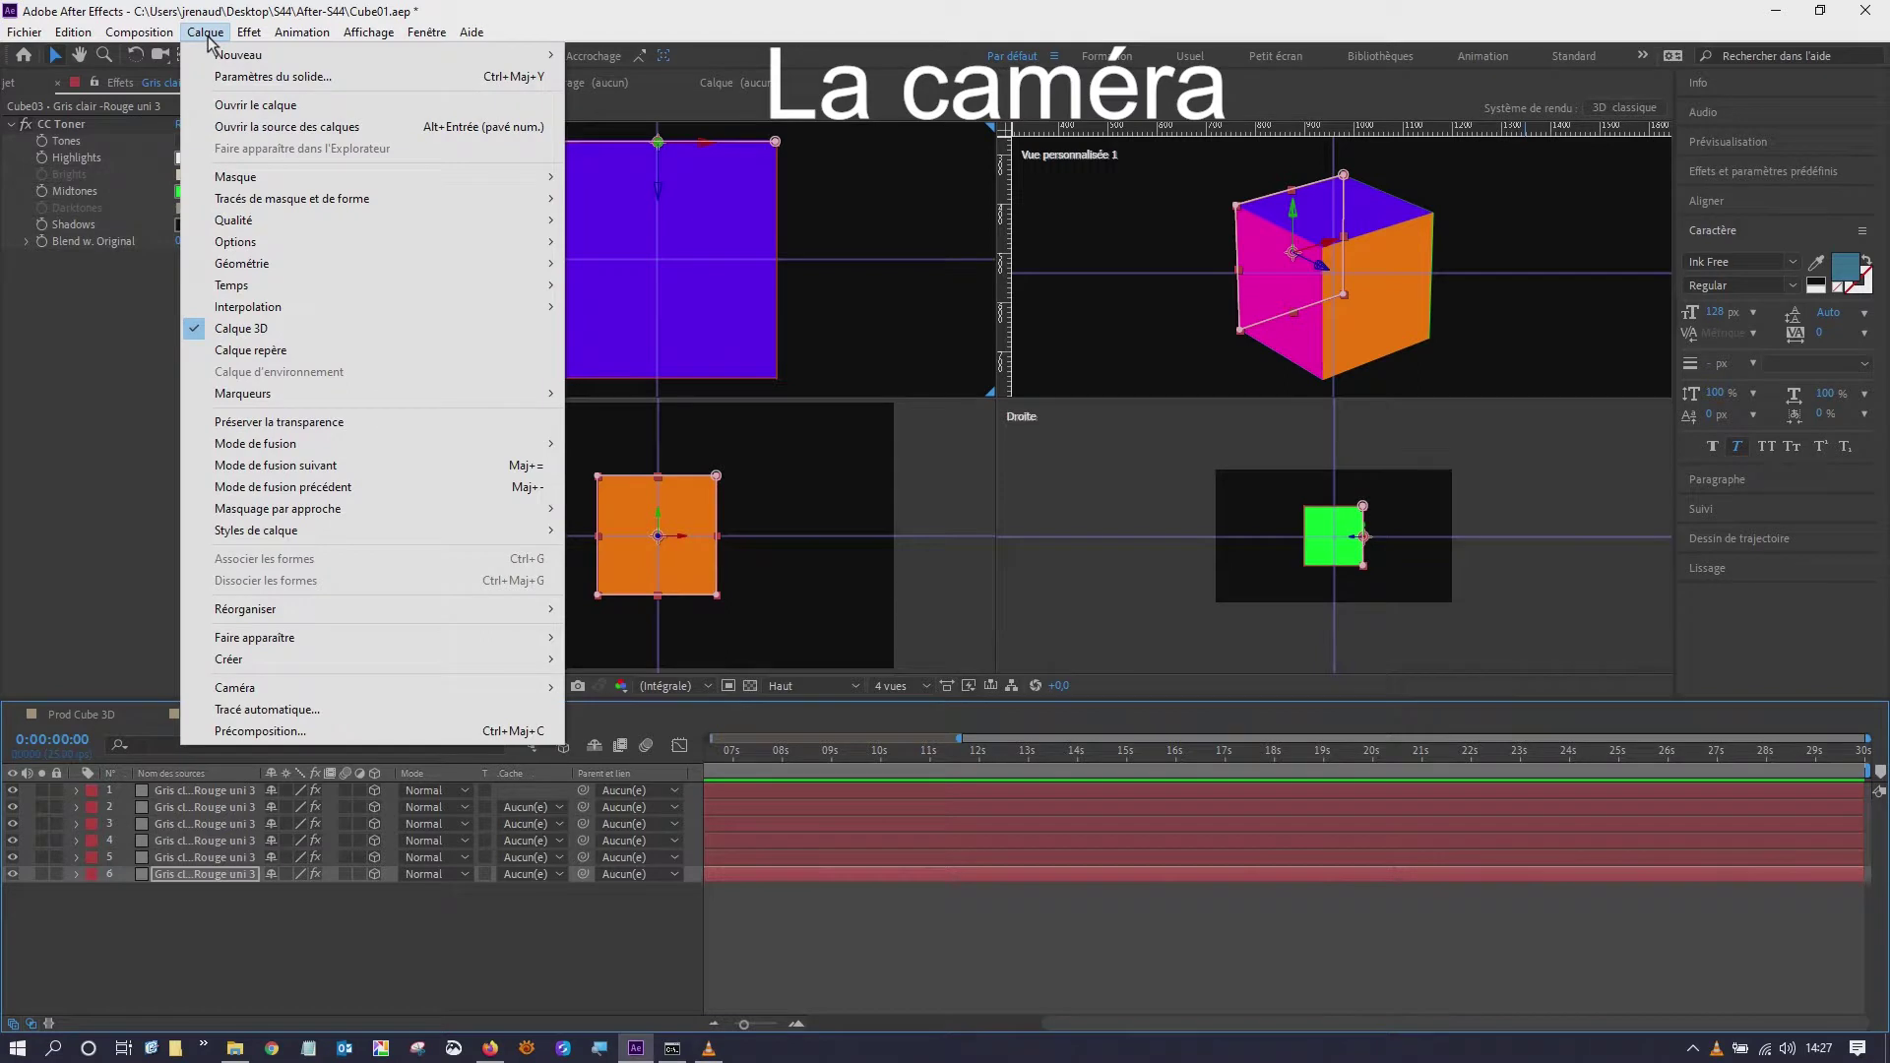
pyautogui.moveTo(435, 55)
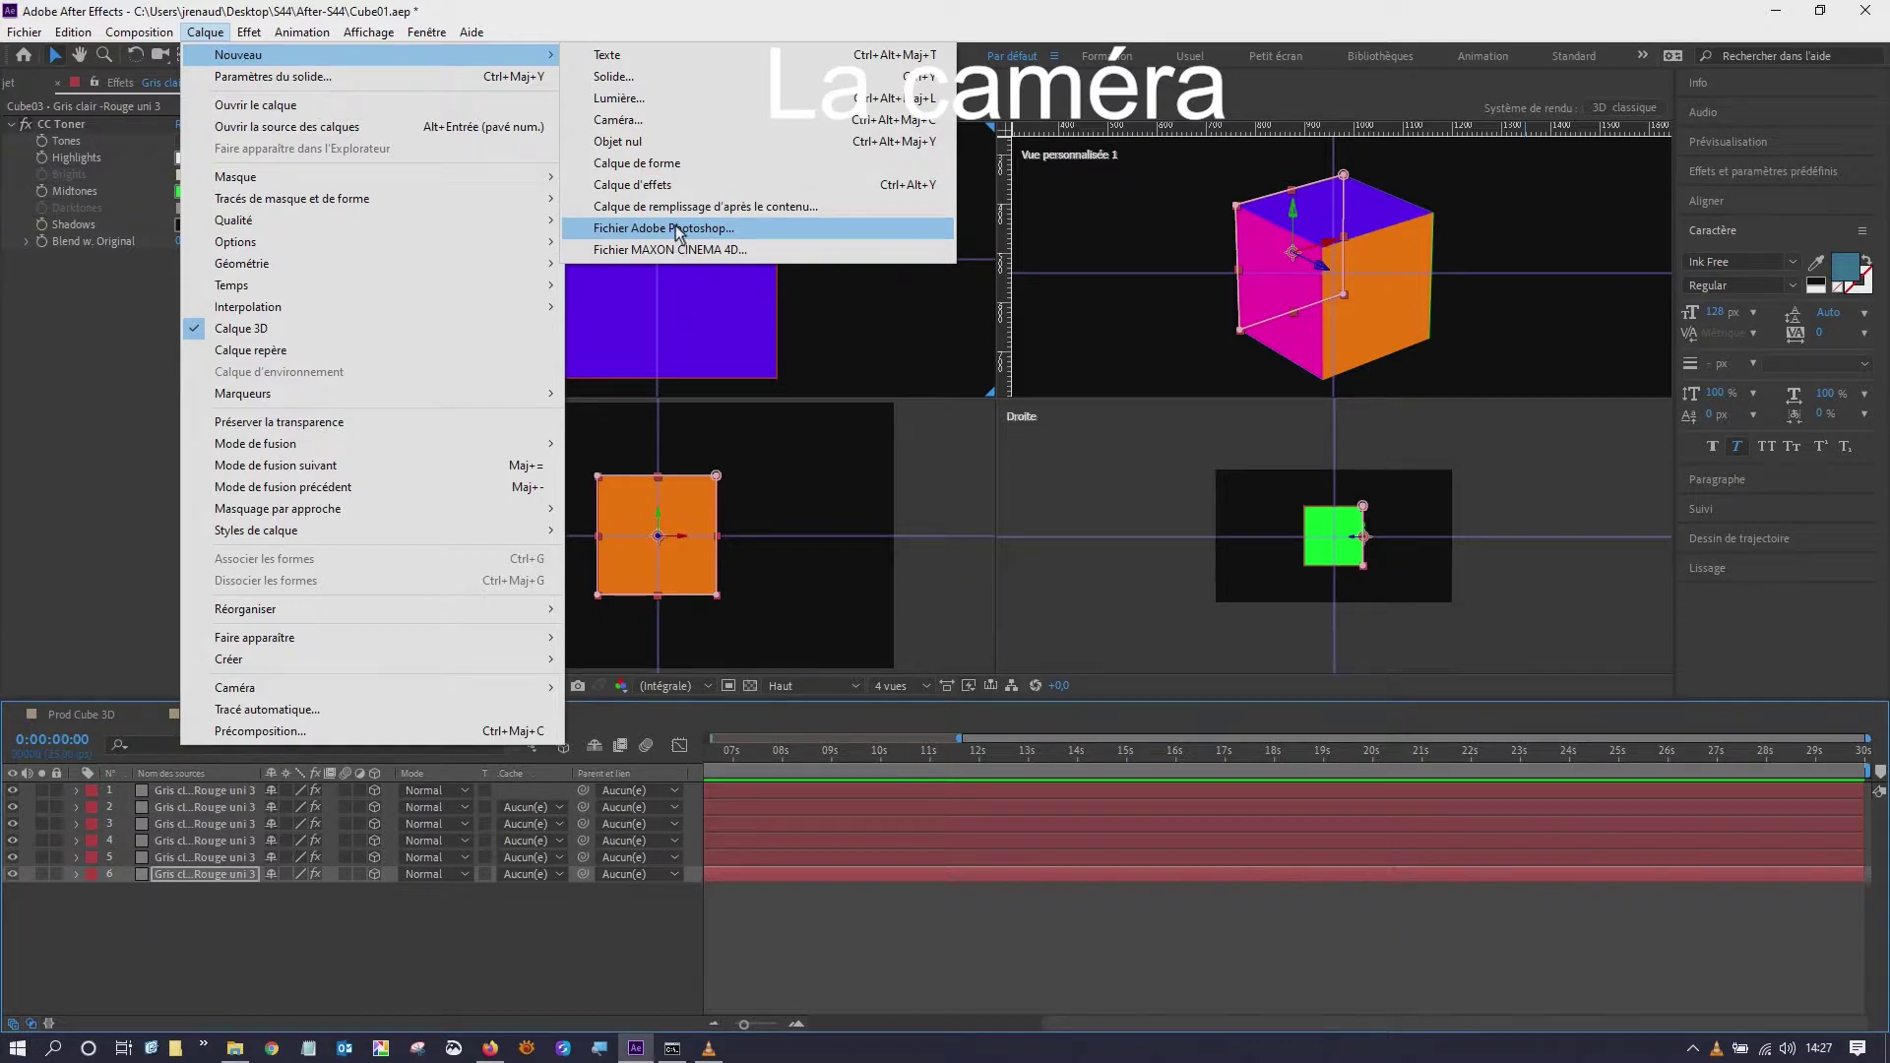
pyautogui.click(656, 129)
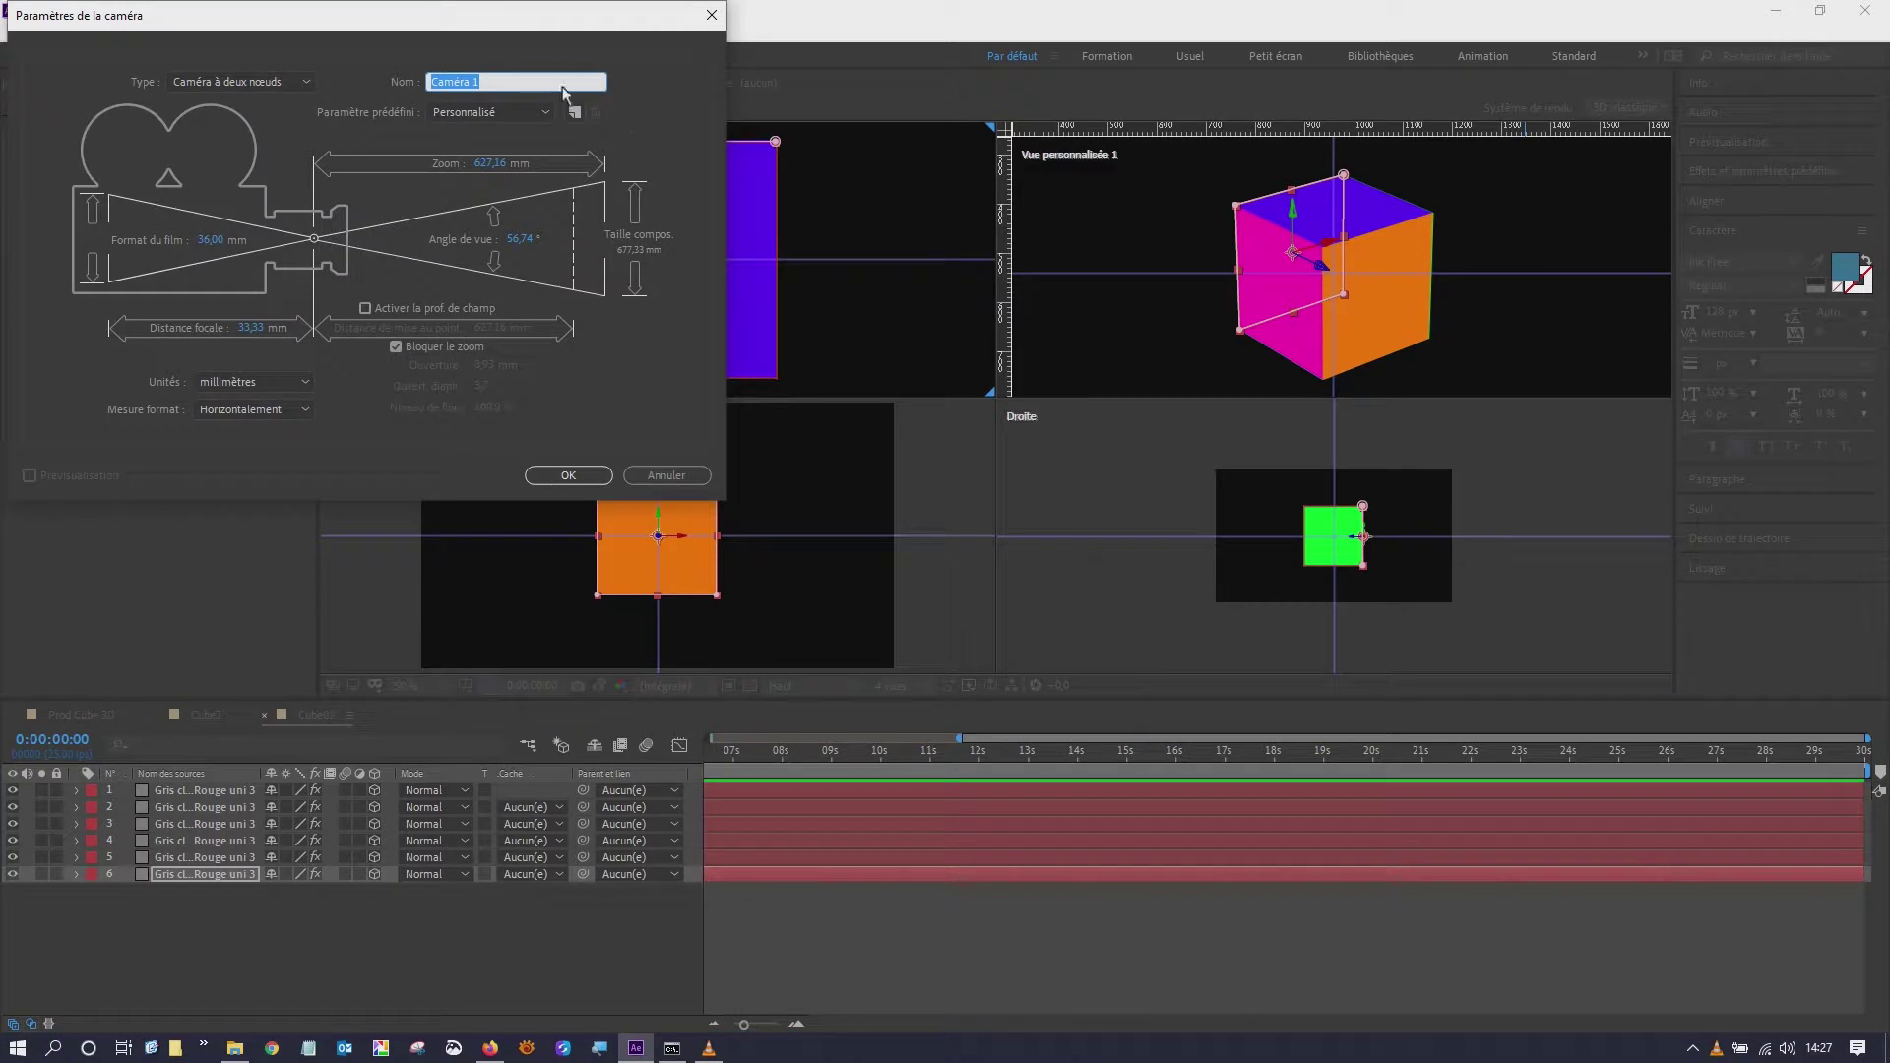
pyautogui.moveTo(497, 19)
pyautogui.mouseDown()
pyautogui.moveTo(1024, 133)
pyautogui.moveTo(1035, 116)
pyautogui.mouseUp()
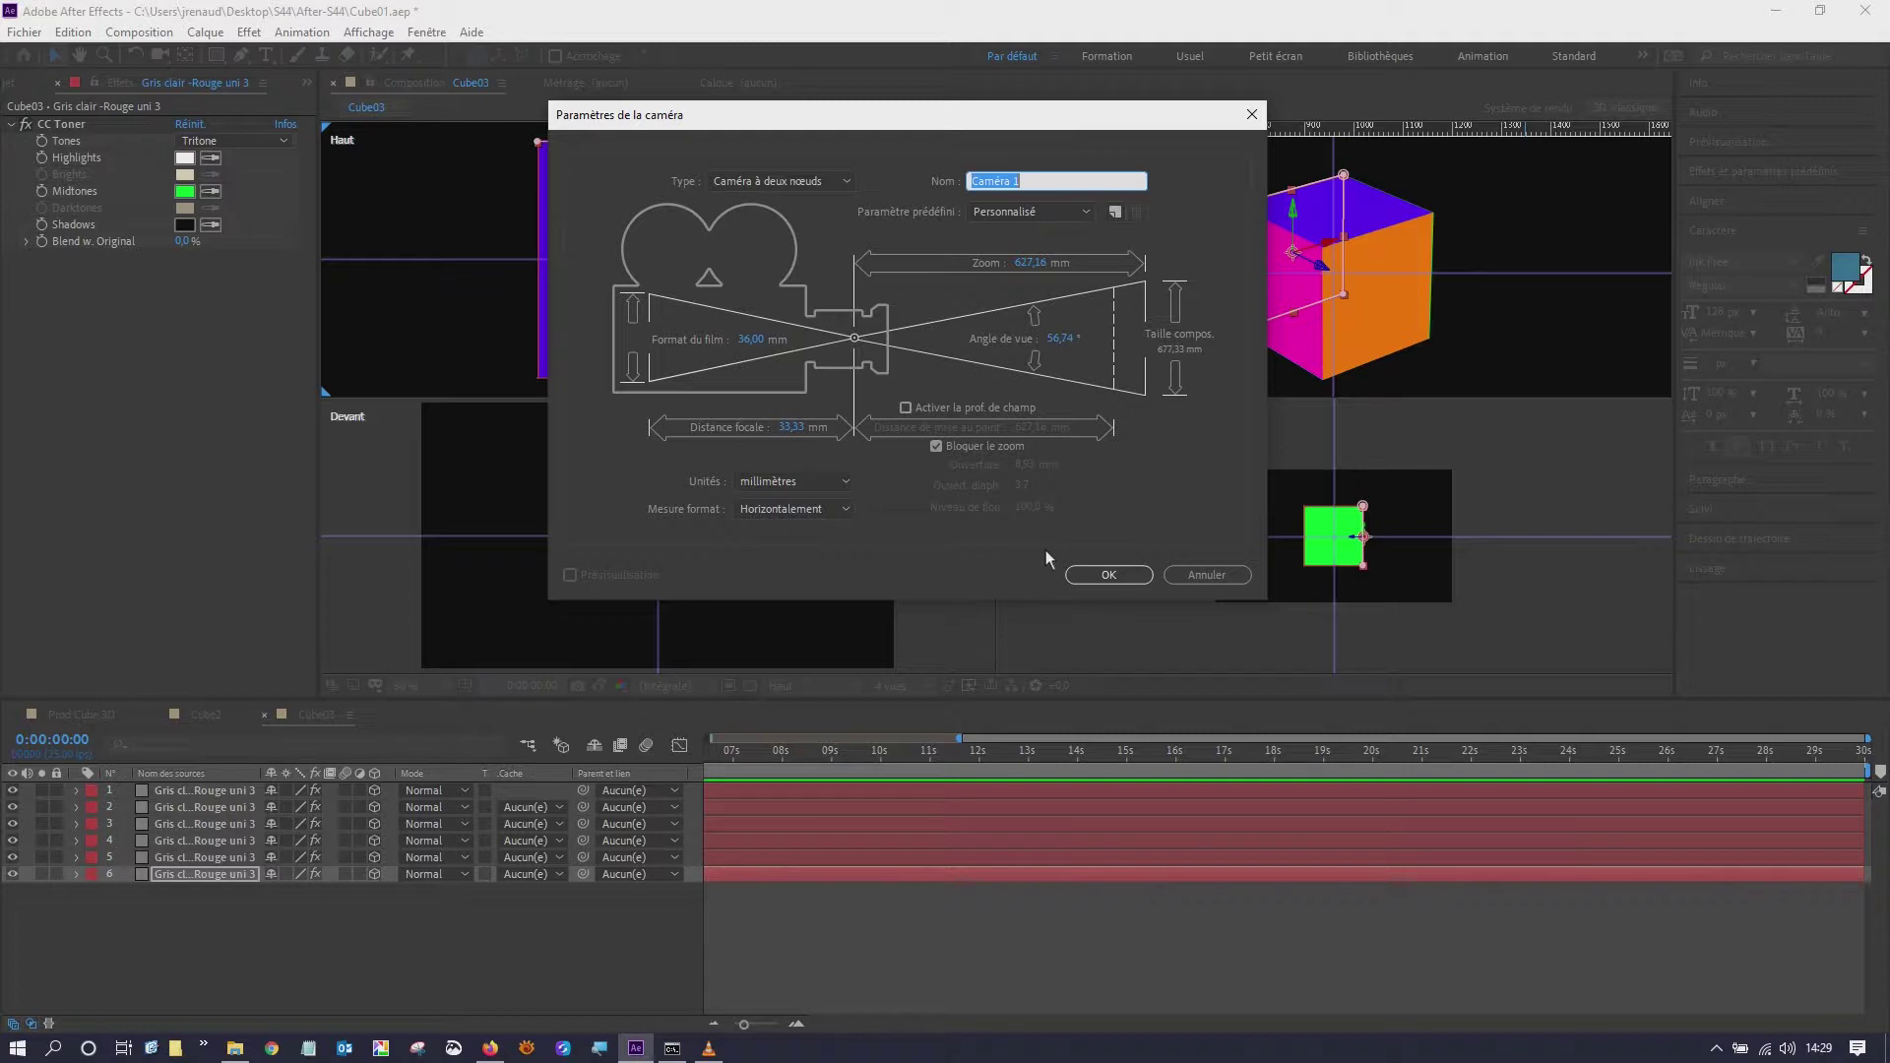
pyautogui.click(1125, 579)
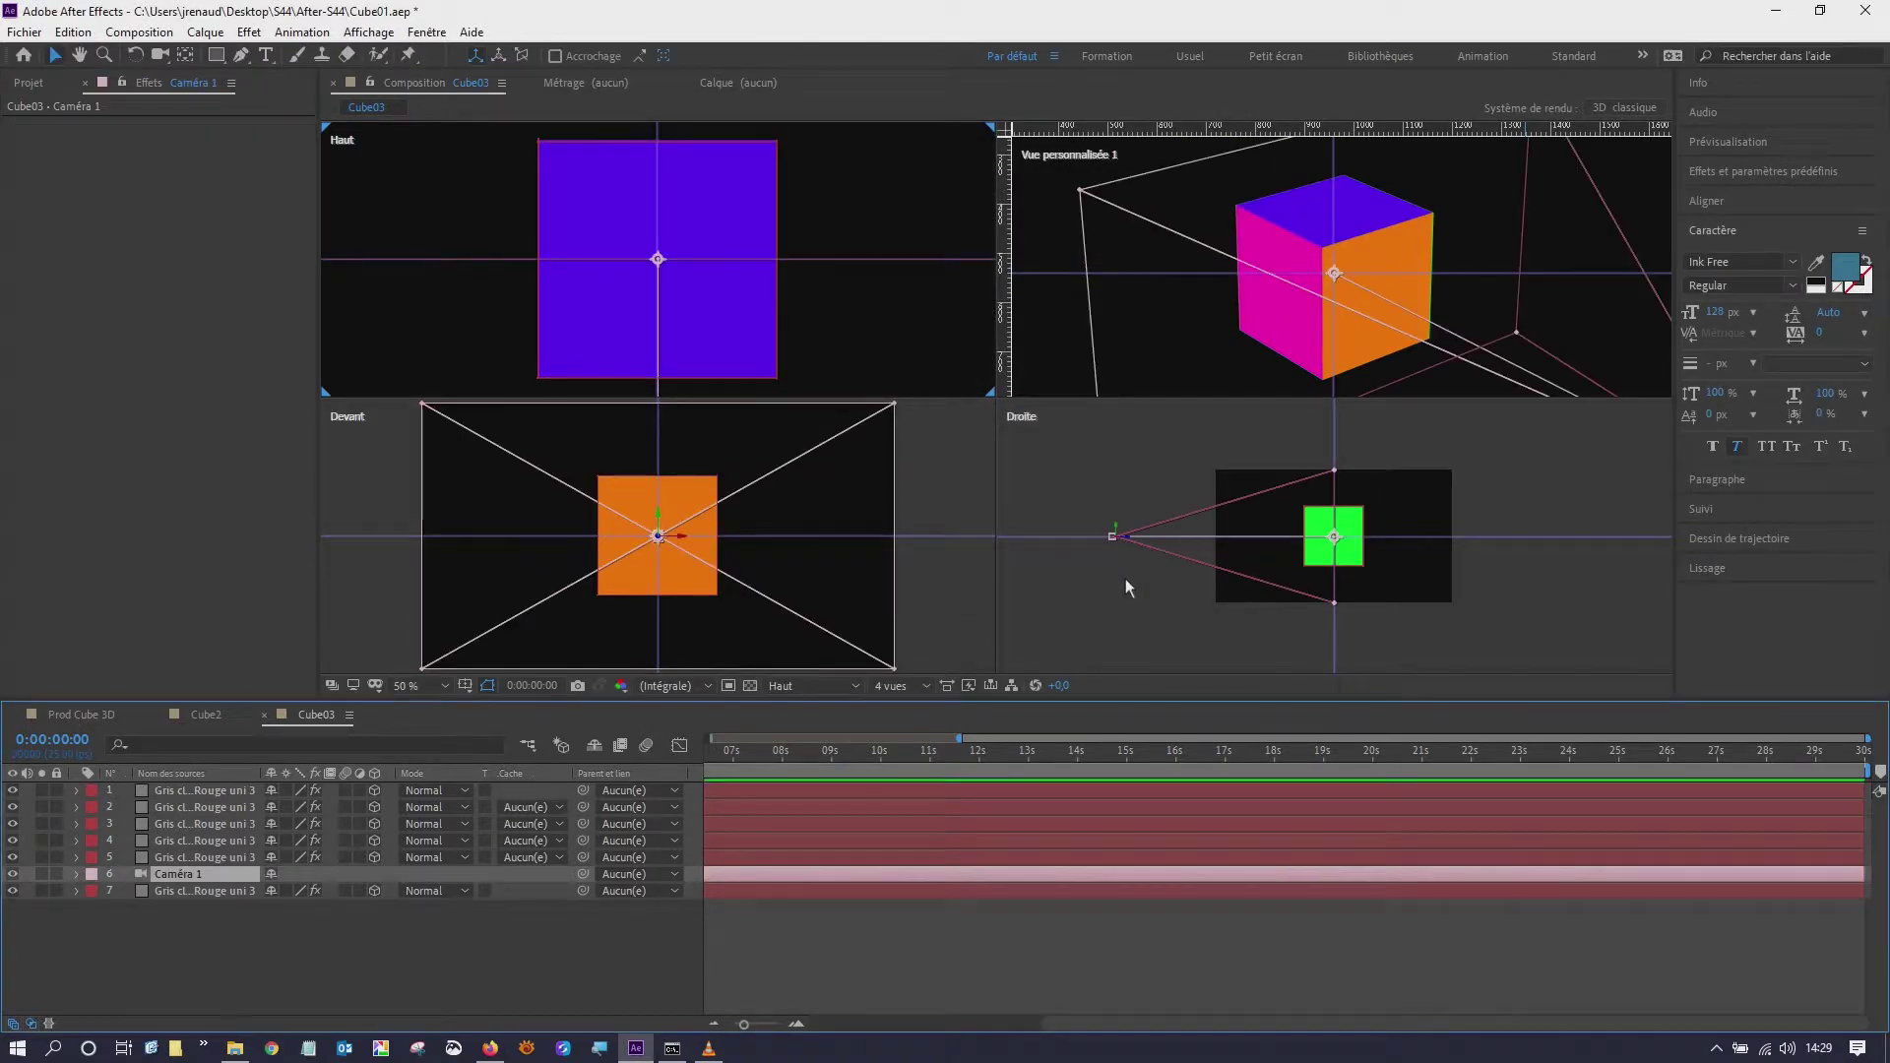
# - Zoom out the Haut, custom and Devant views to show the full frame, then activate the custom view
pyautogui.press(',')
pyautogui.press(',')
pyautogui.press(',')
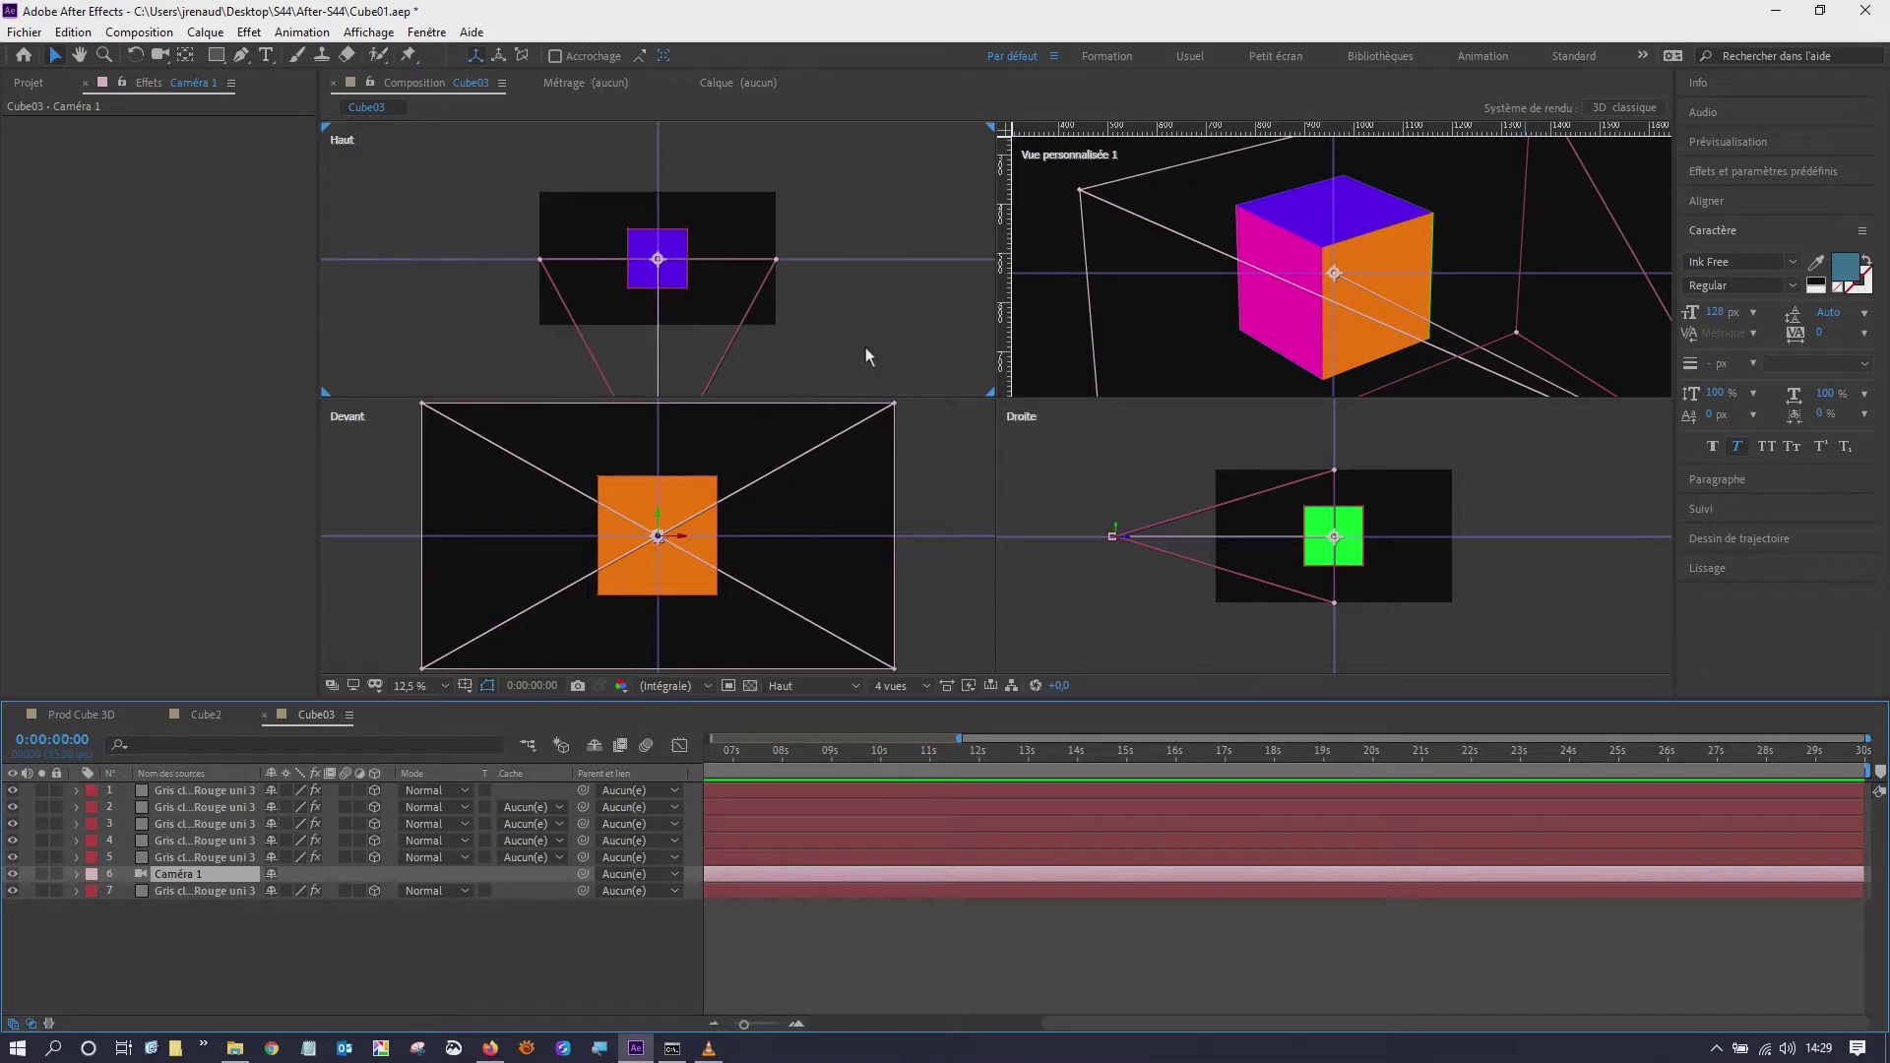
pyautogui.press(',')
pyautogui.press(',')
pyautogui.scroll(-5, 1081, 266)
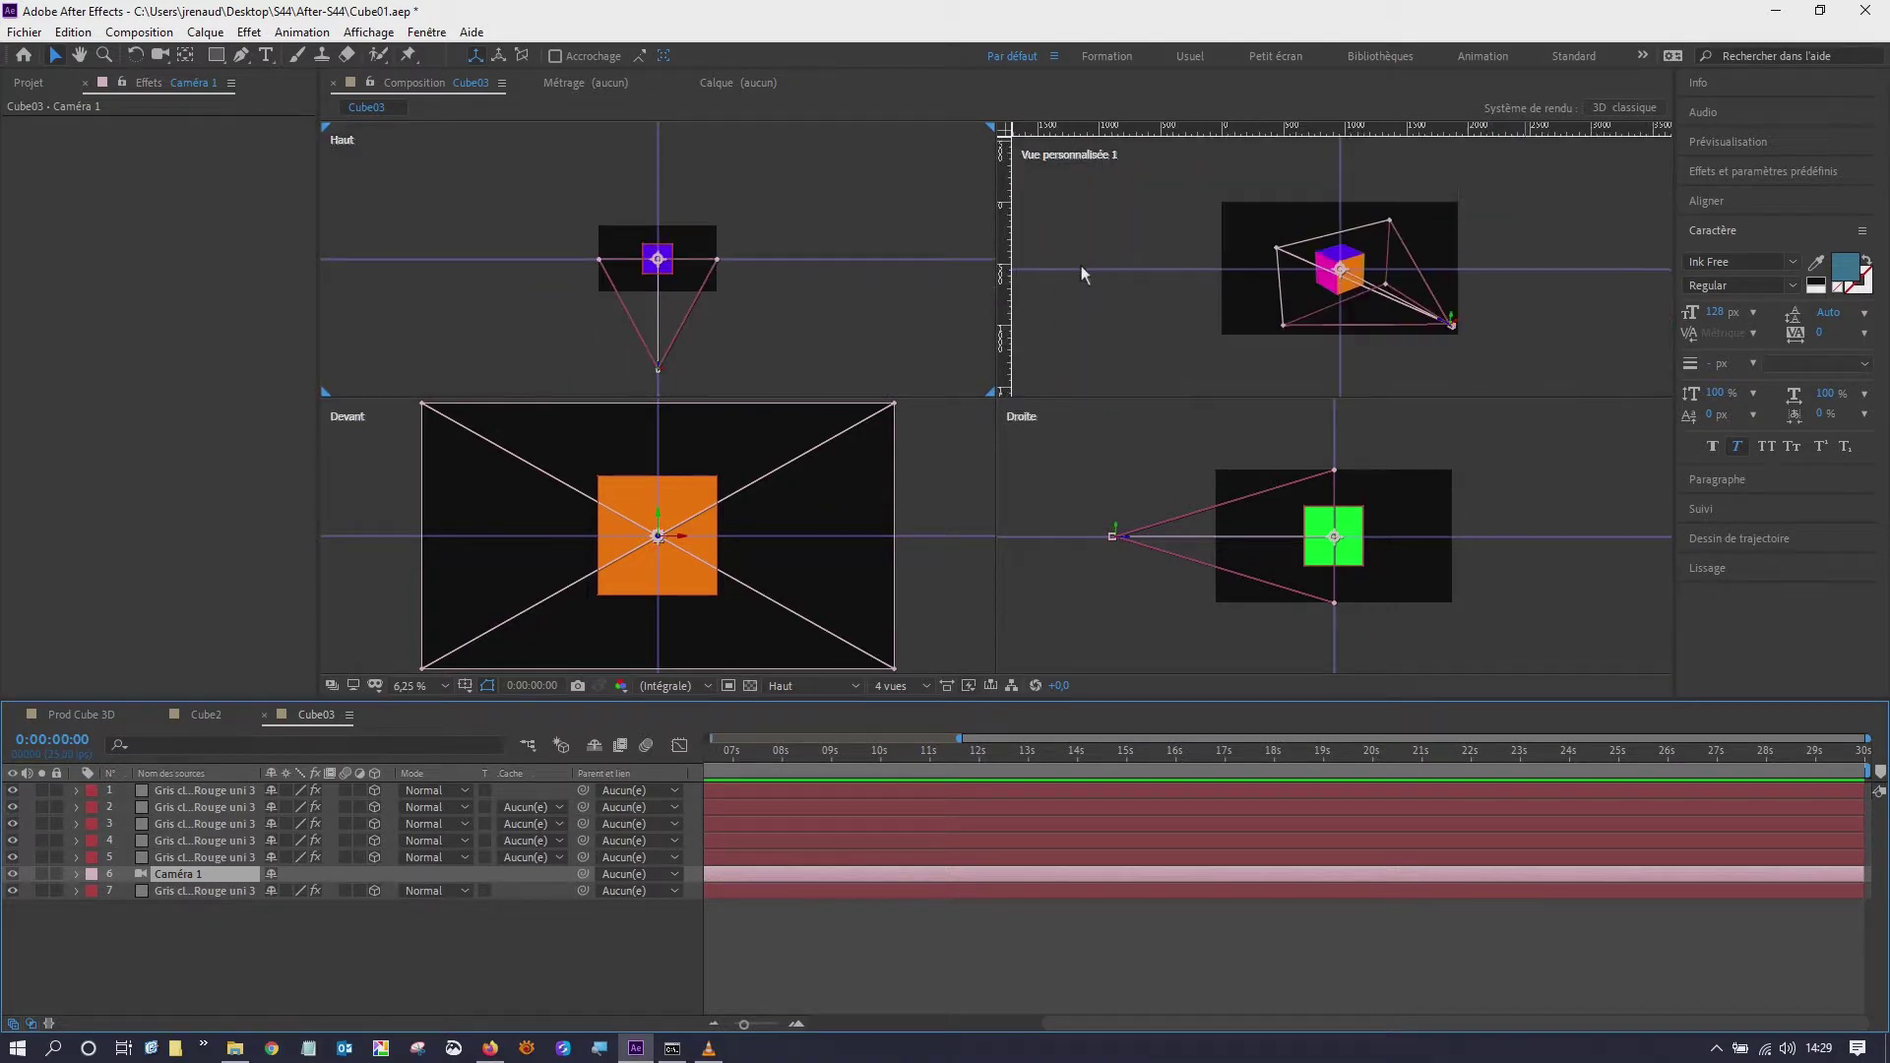
pyautogui.scroll(-3, 845, 485)
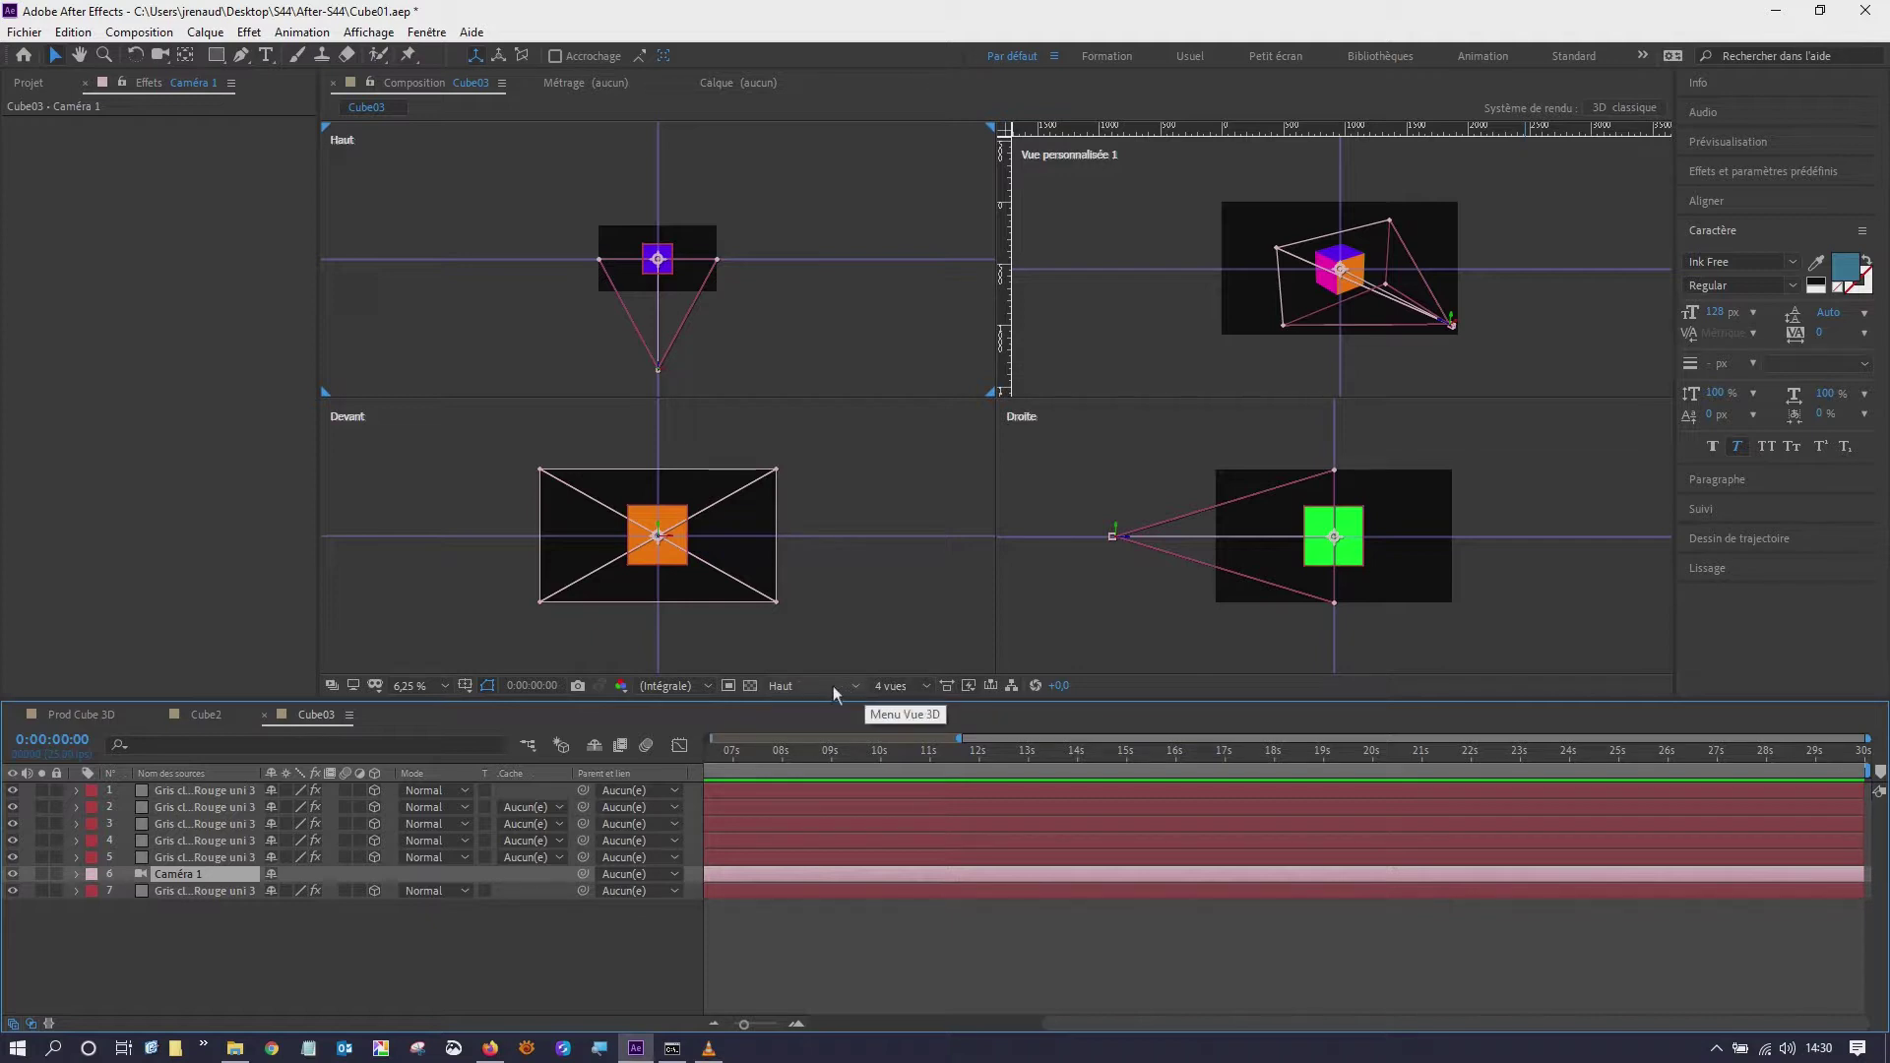
pyautogui.click(1061, 325)
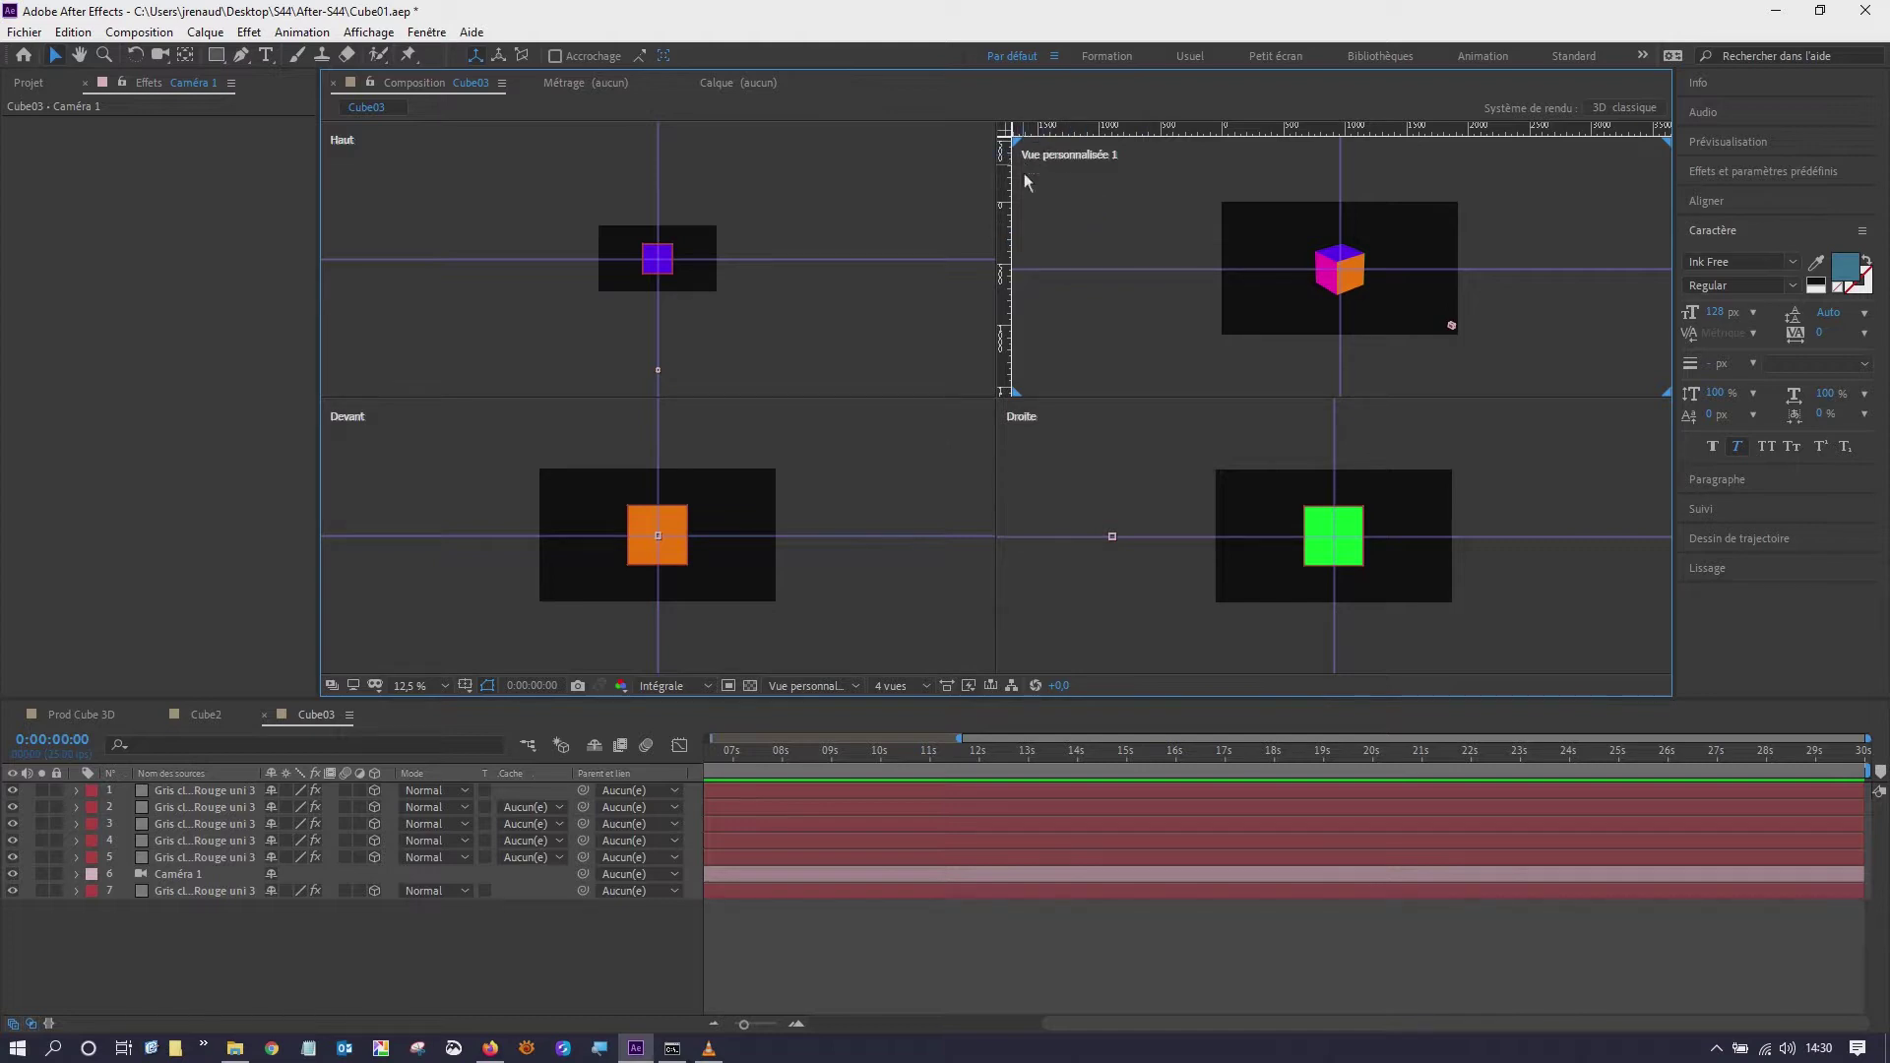
# - Set the top-right viewer to look through Caméra 1, zoomed to 25%
pyautogui.click(811, 687)
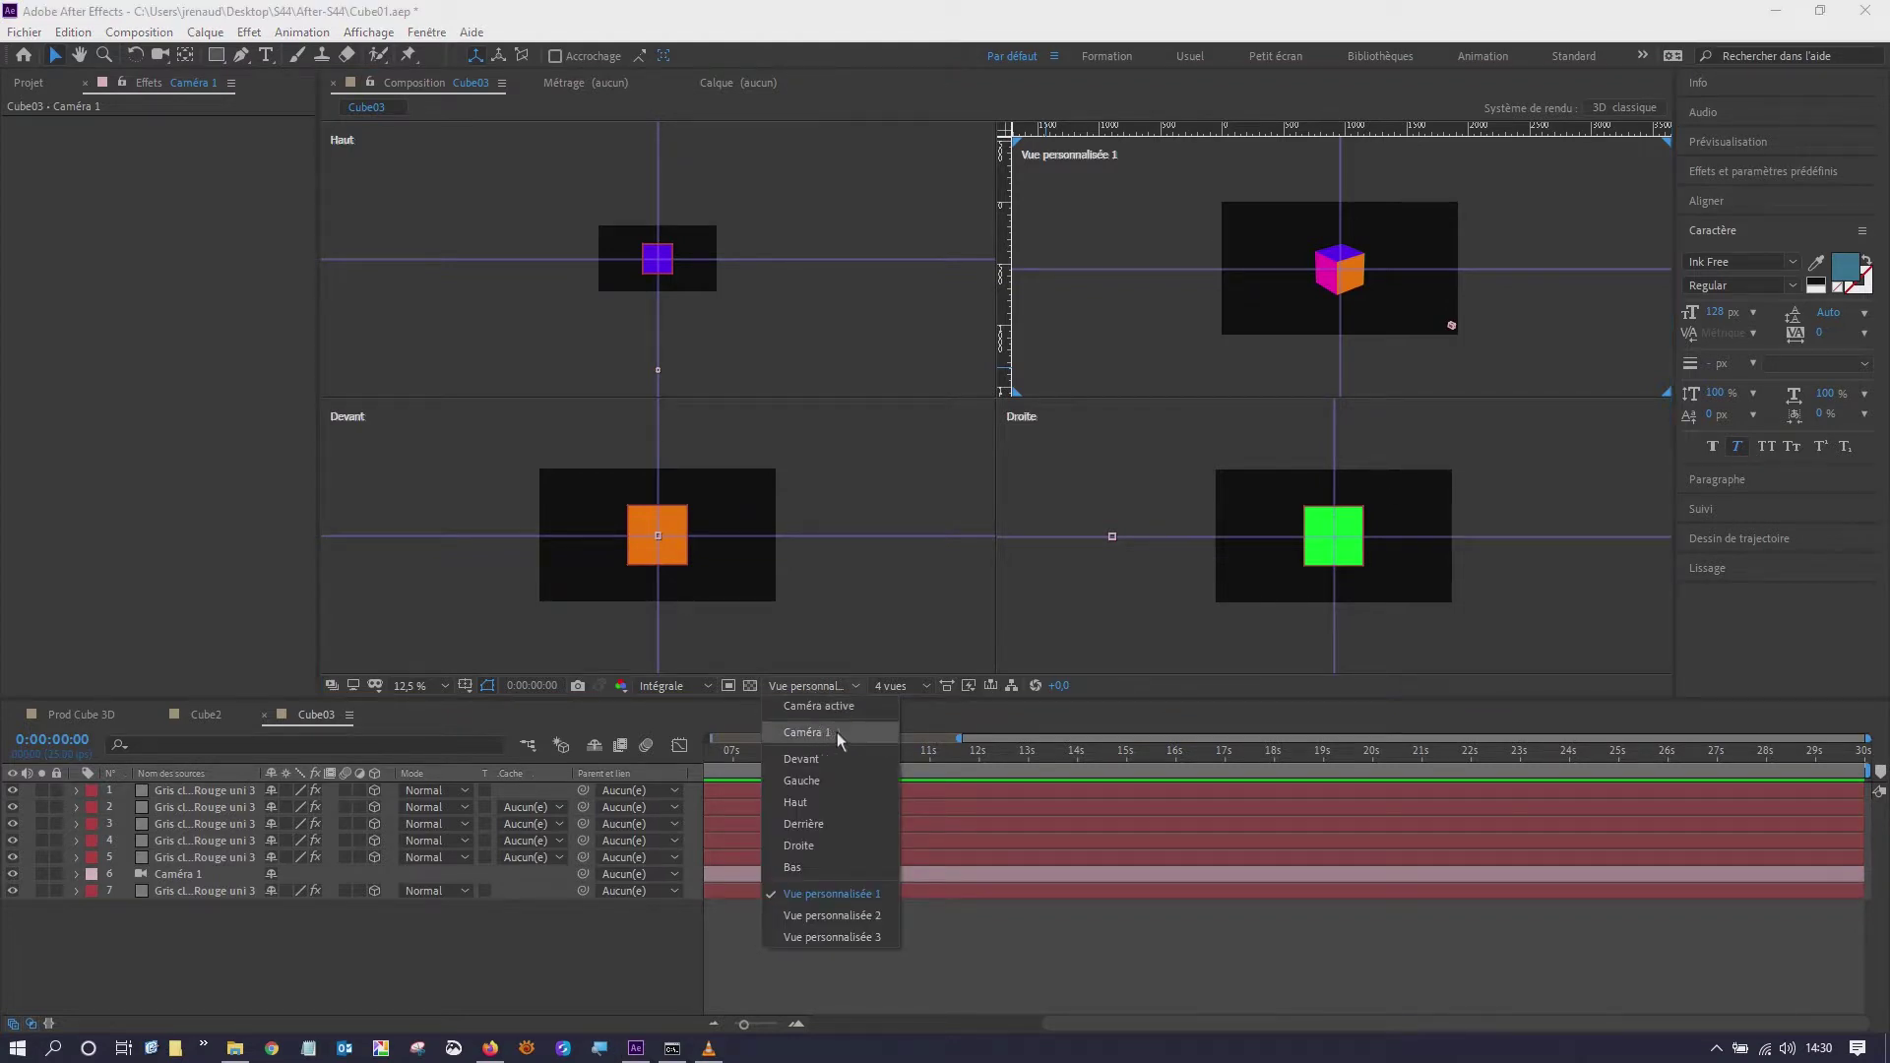
pyautogui.click(824, 733)
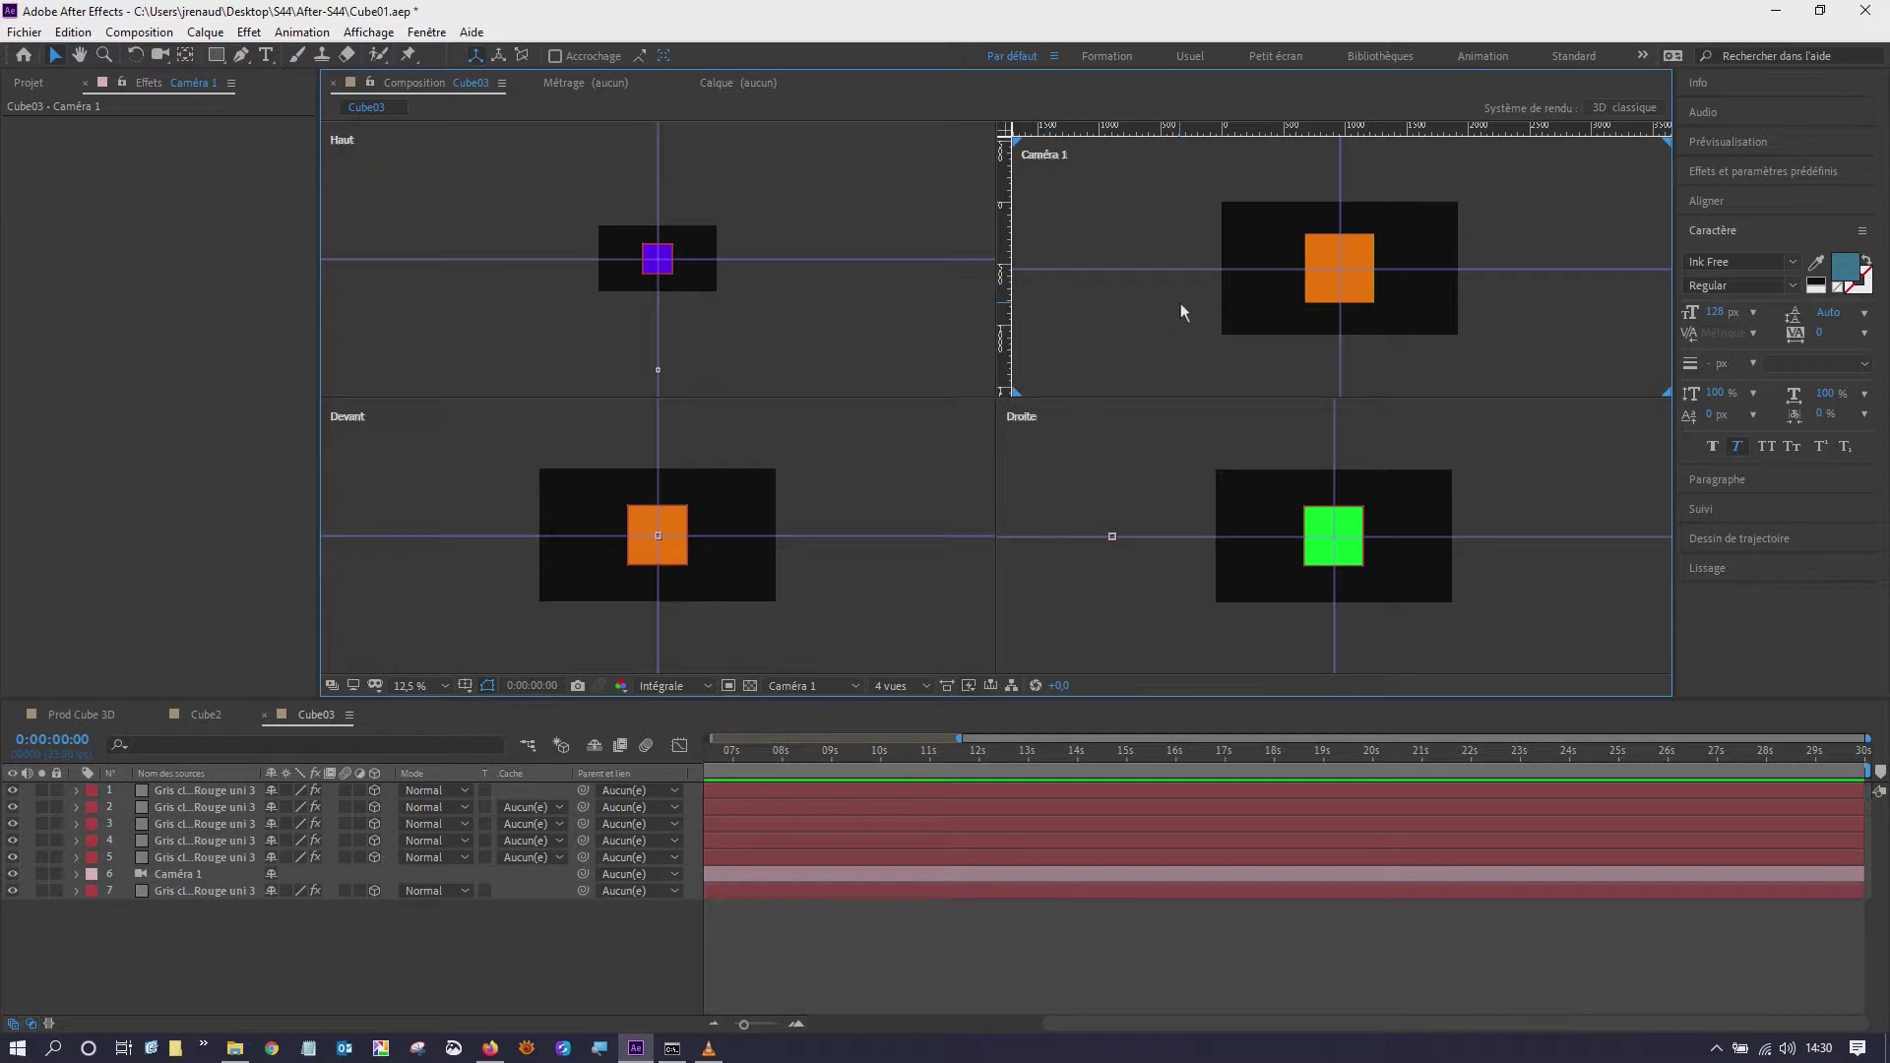
pyautogui.press('.')
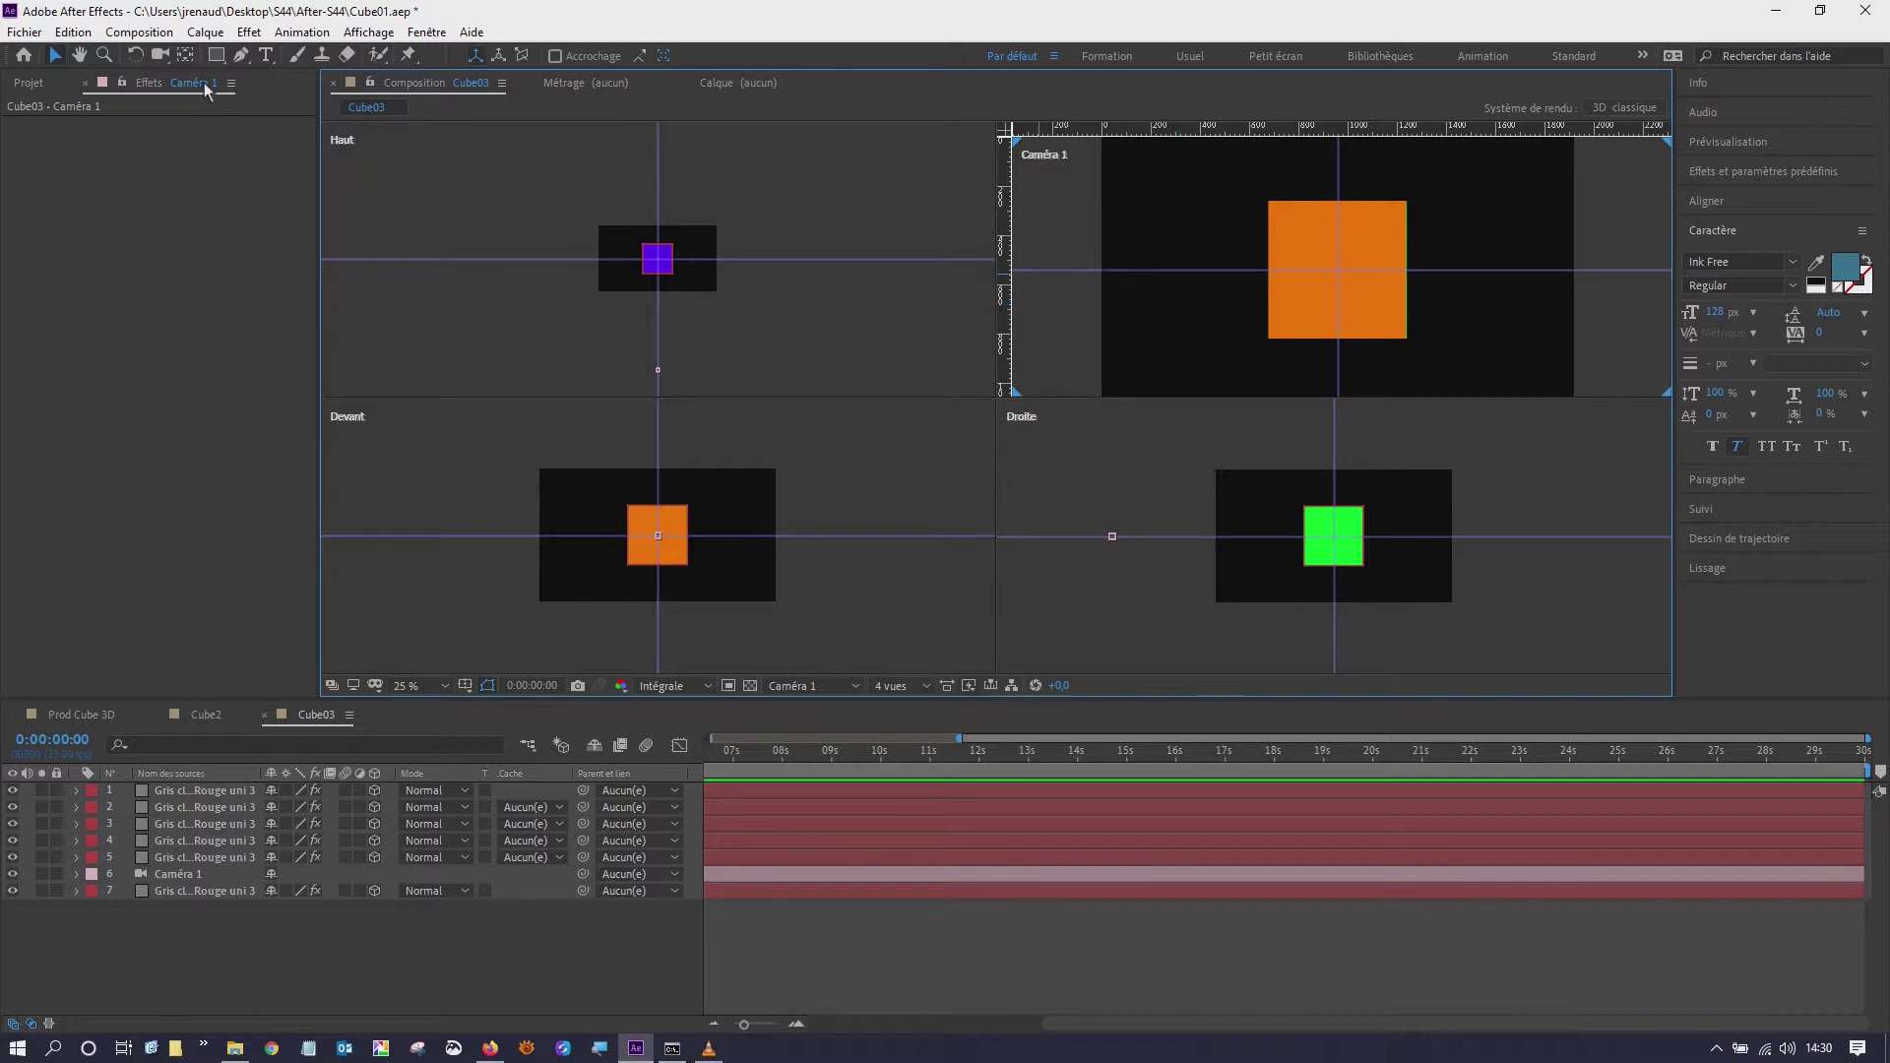
pyautogui.click(159, 55)
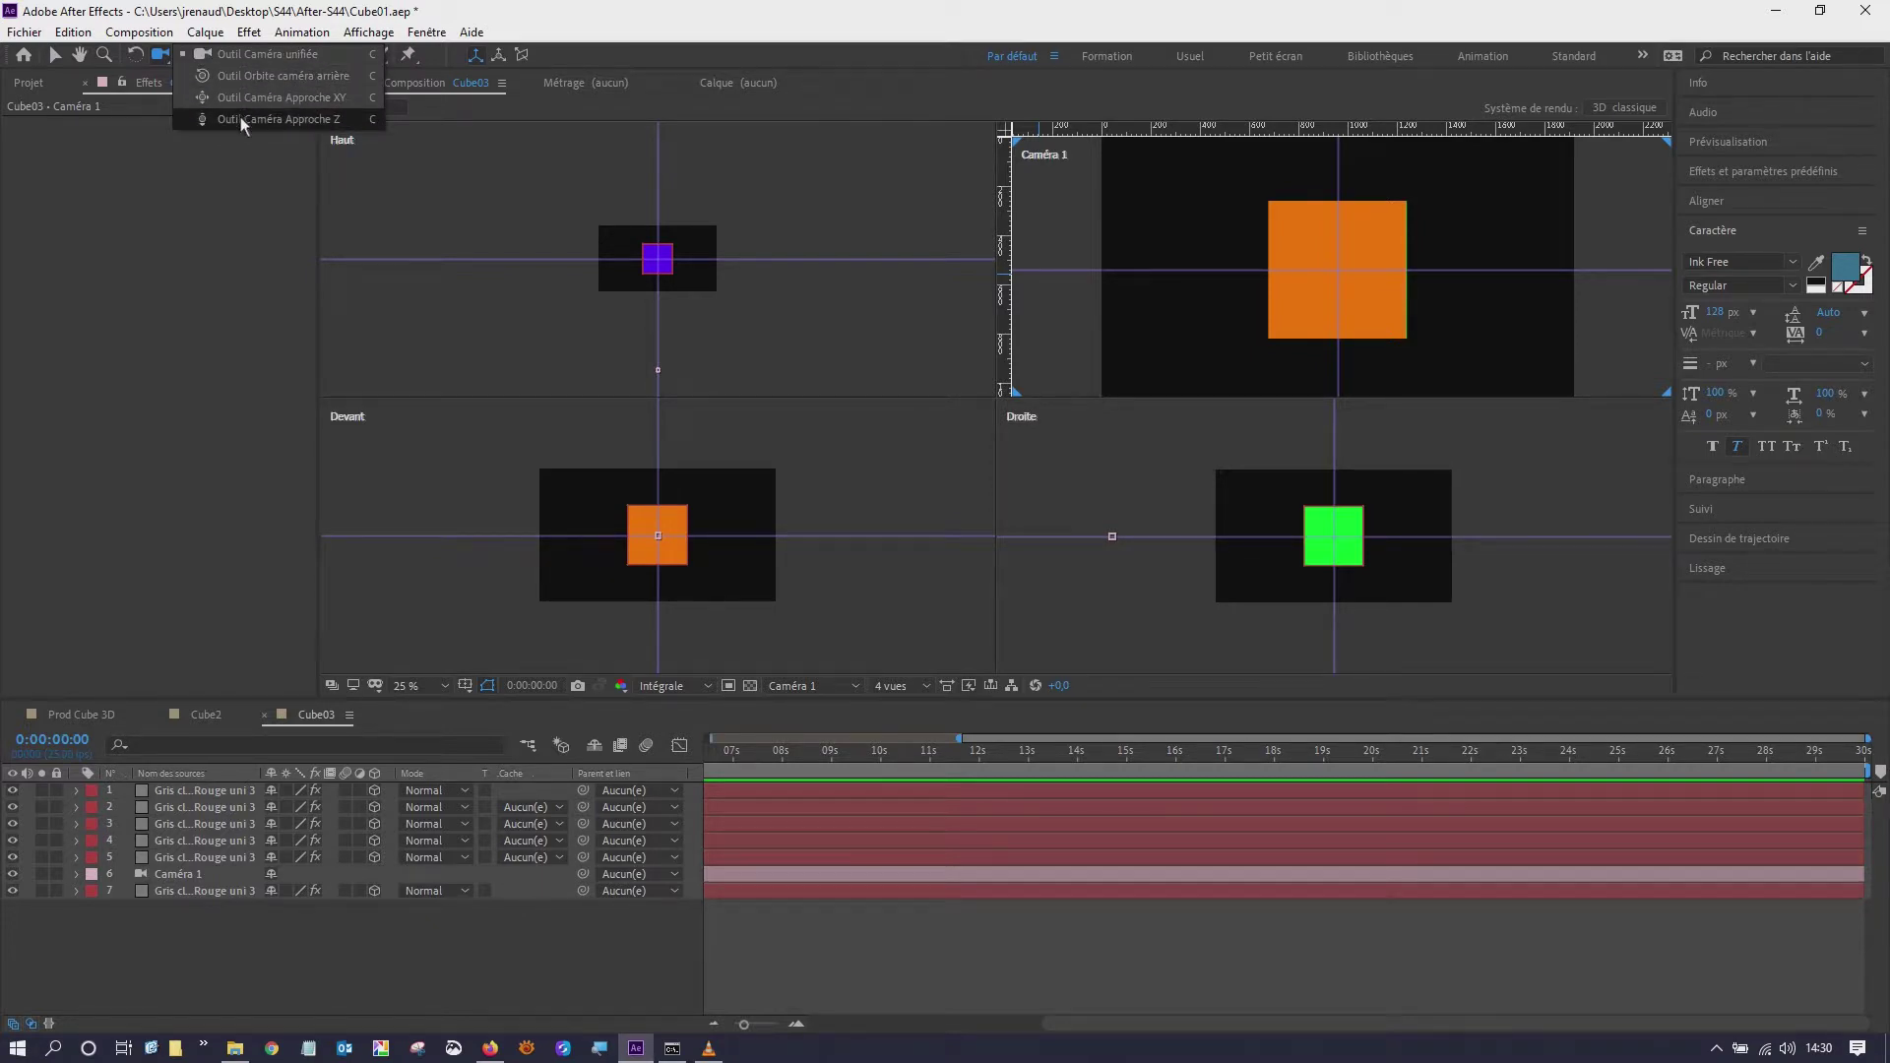
# - Orbit Caméra 1 with the Unified Camera Tool to a three-quarter view, then select its layer
pyautogui.click(238, 55)
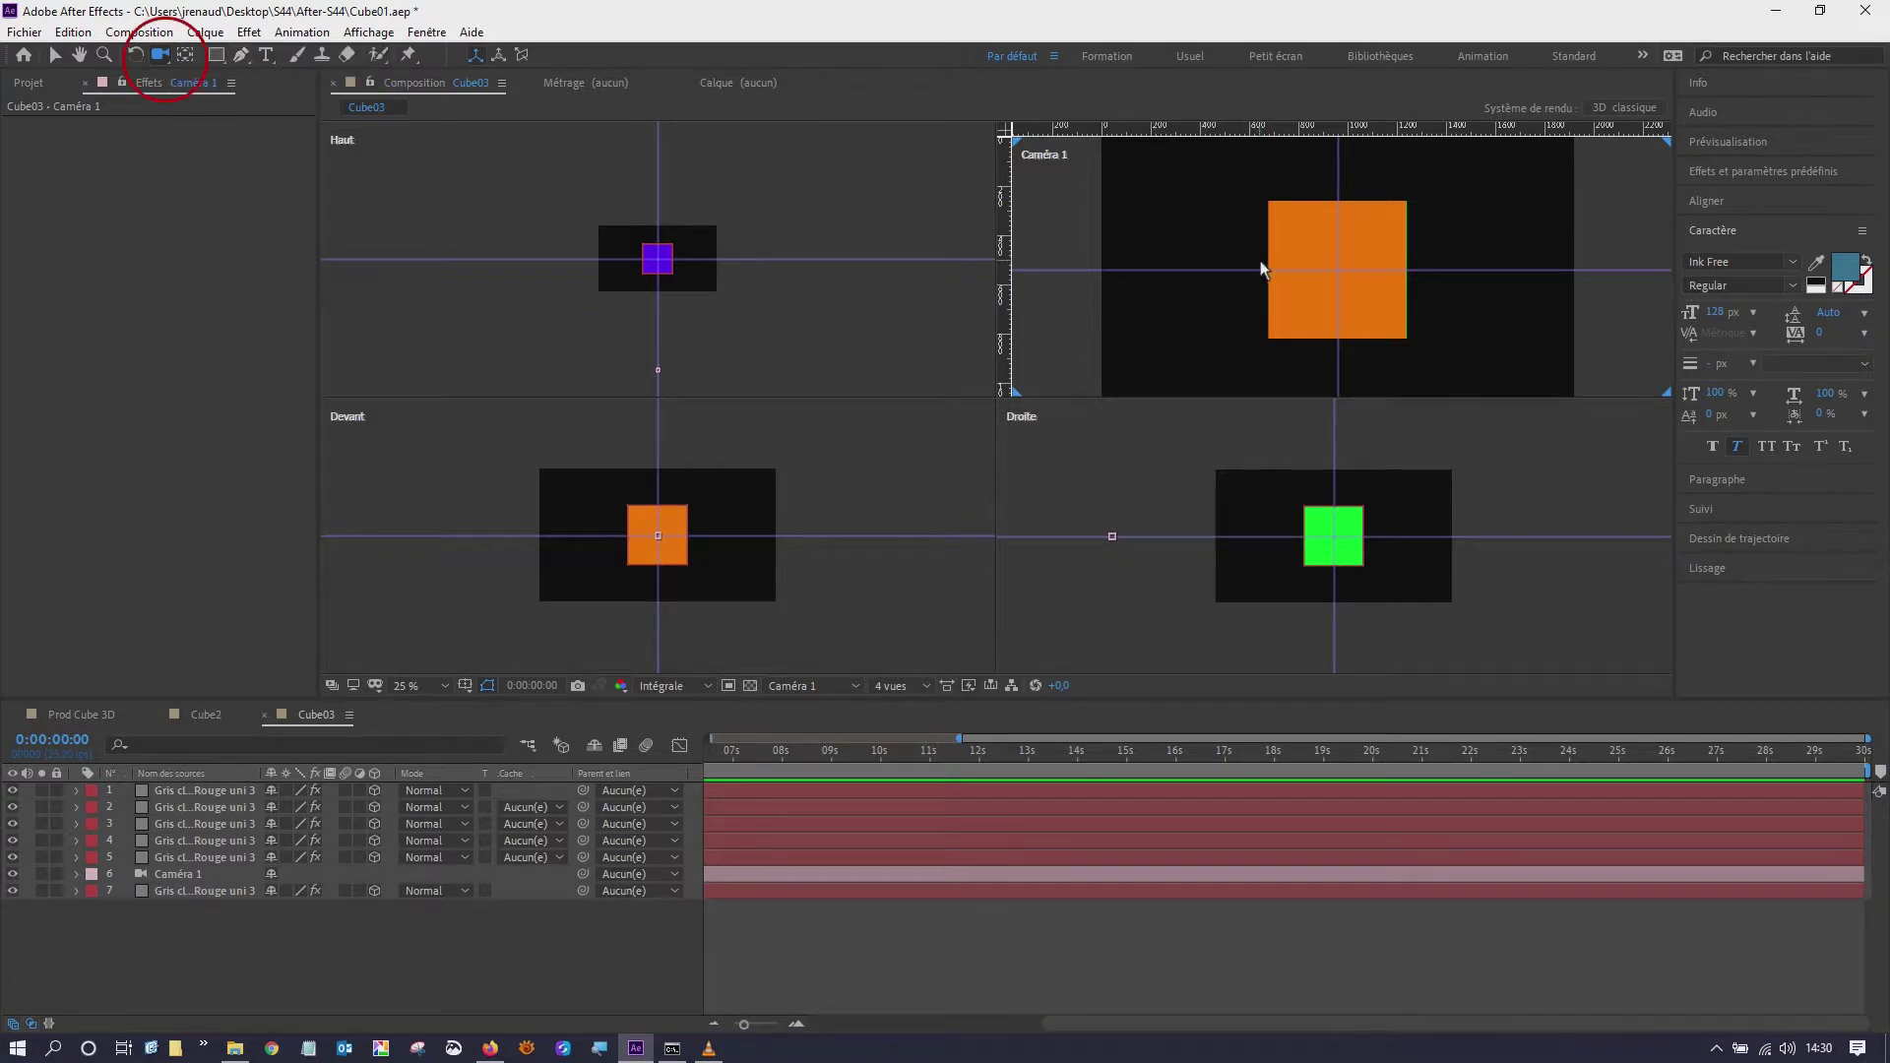
pyautogui.moveTo(1253, 268)
pyautogui.mouseDown()
pyautogui.moveTo(1428, 286)
pyautogui.moveTo(1298, 287)
pyautogui.mouseUp()
pyautogui.press('F2')
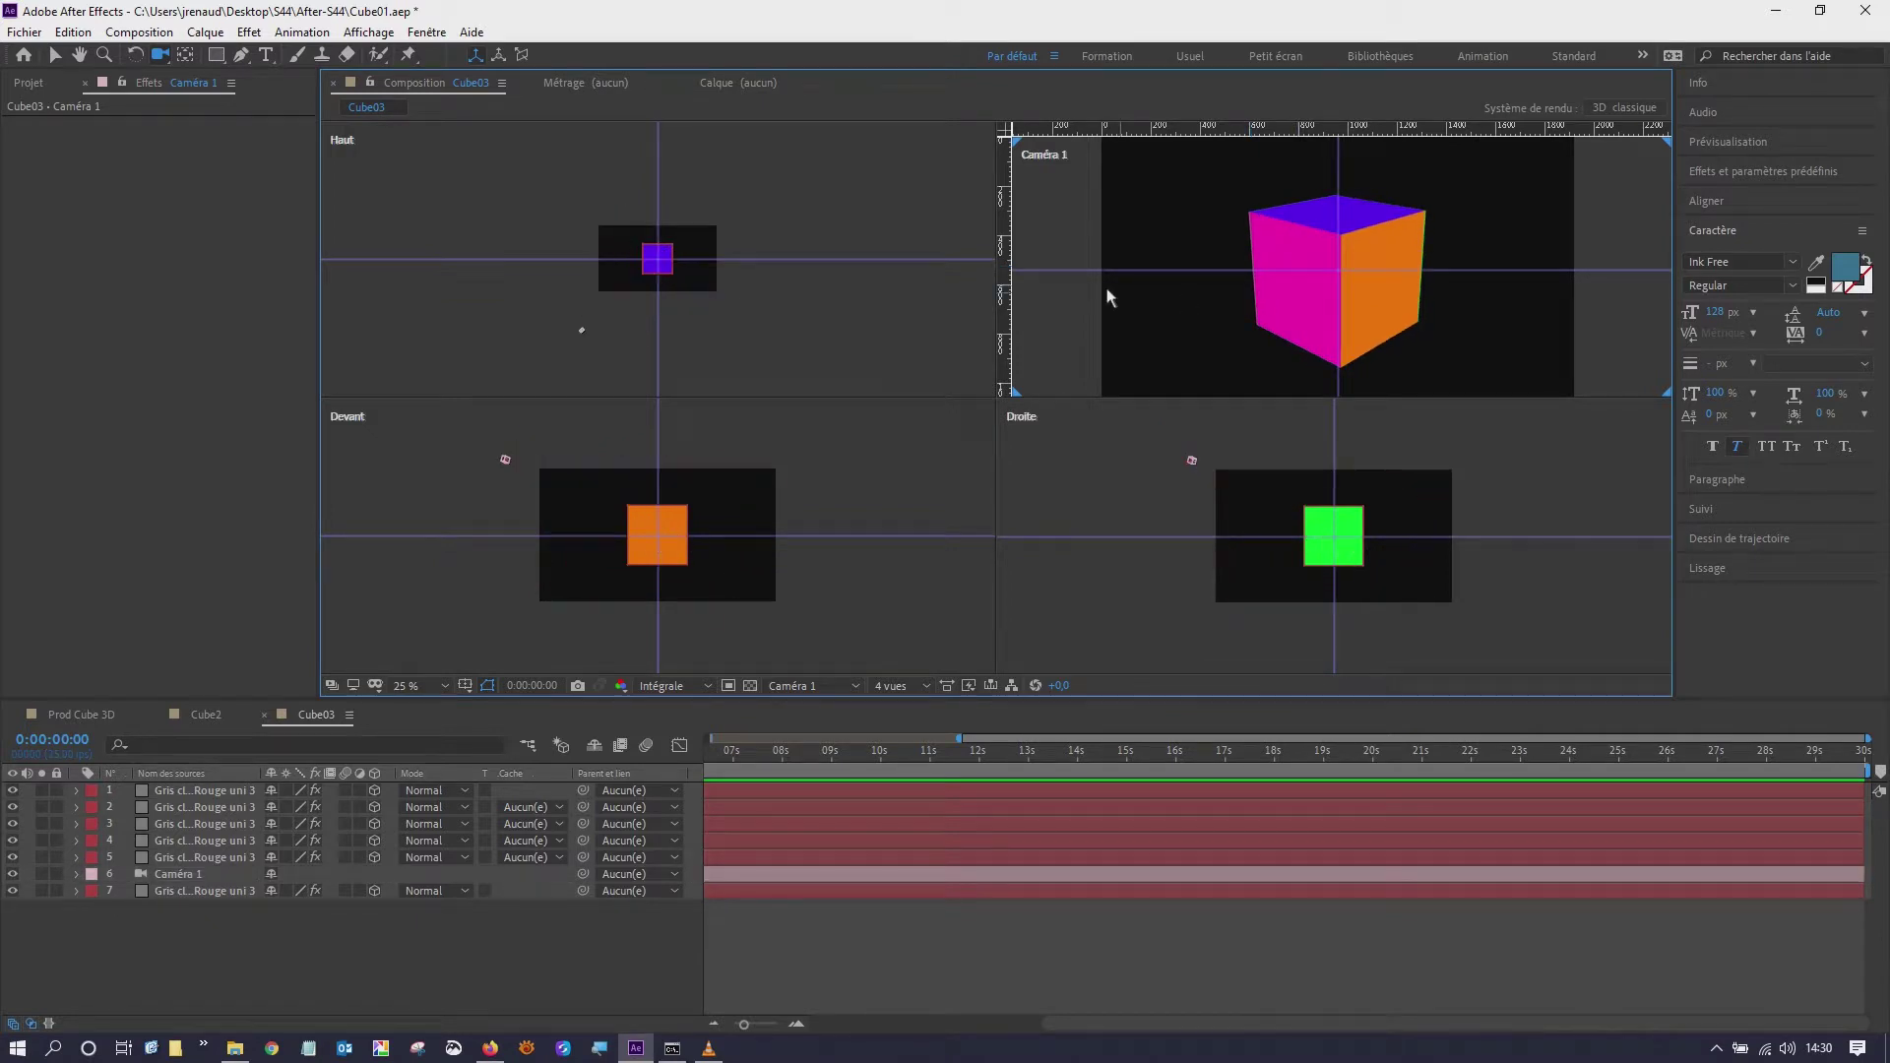
pyautogui.click(173, 875)
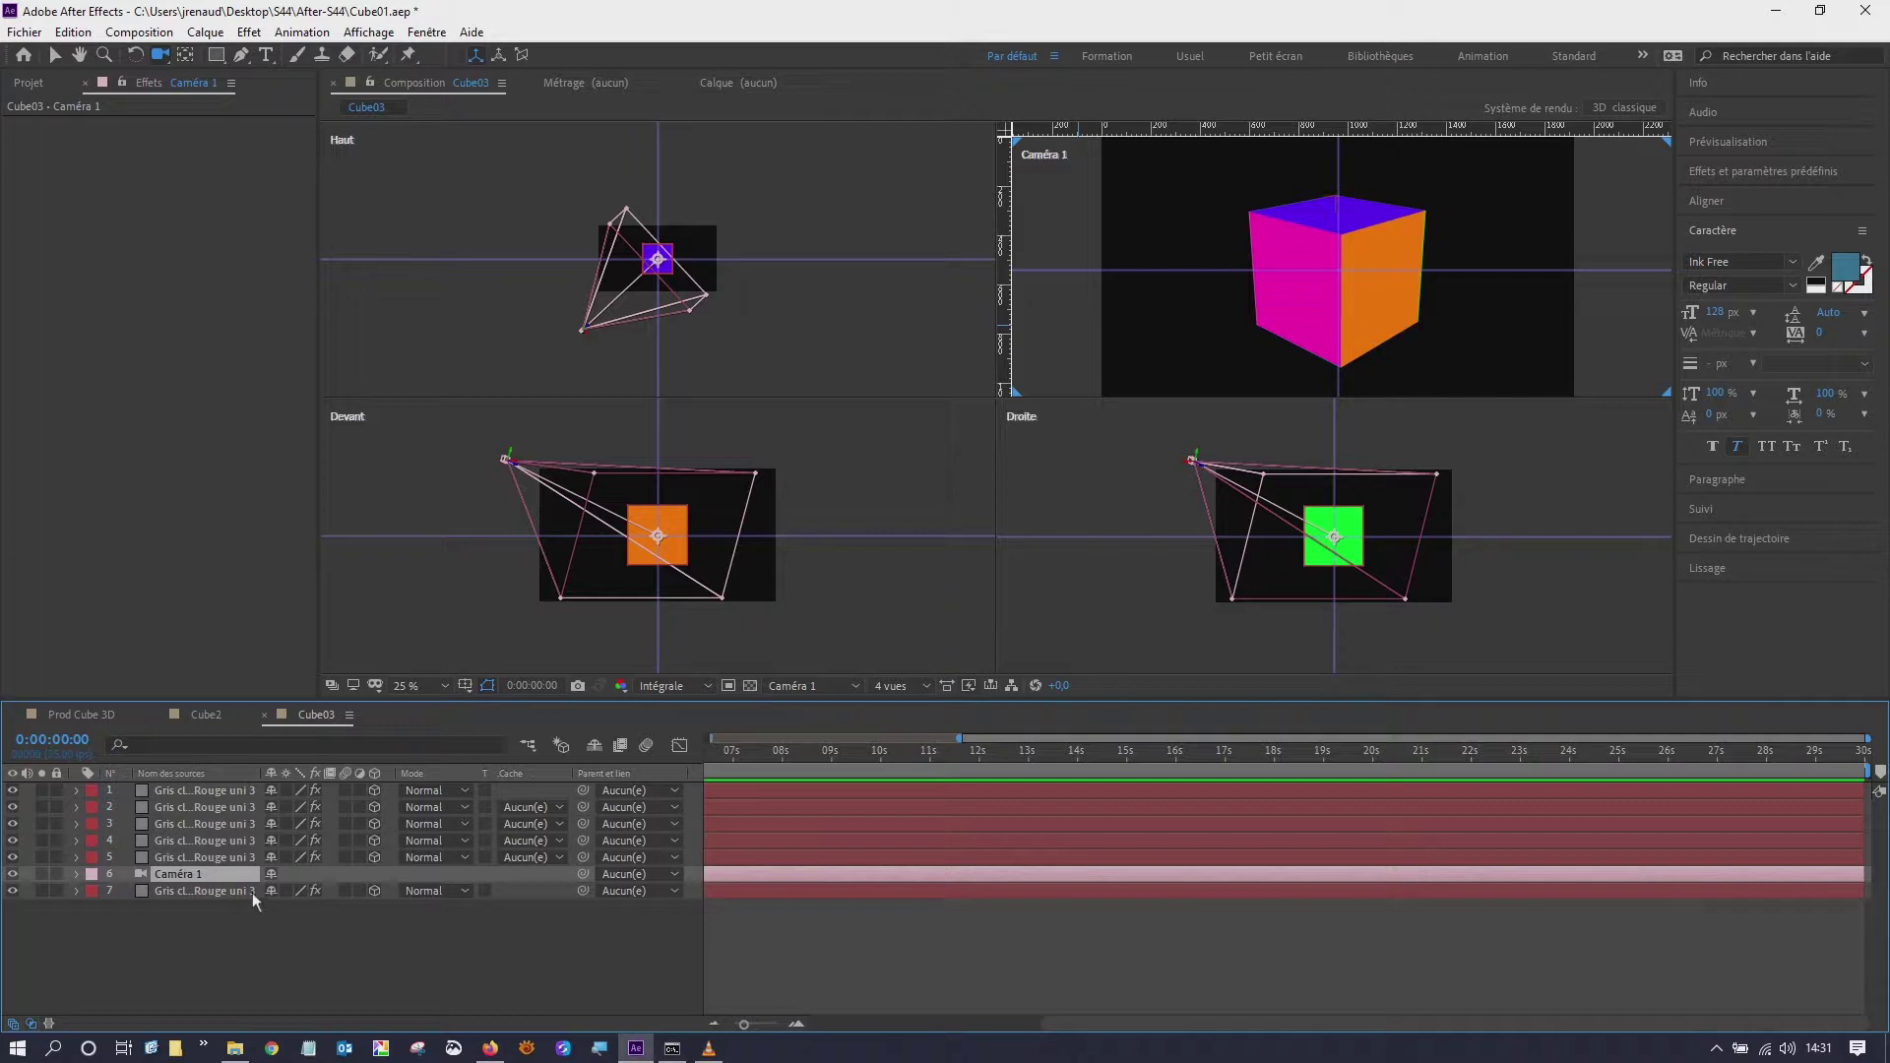
# - Slide Caméra 1 sideways with the Track XY tool to reframe the cube
pyautogui.click(161, 57)
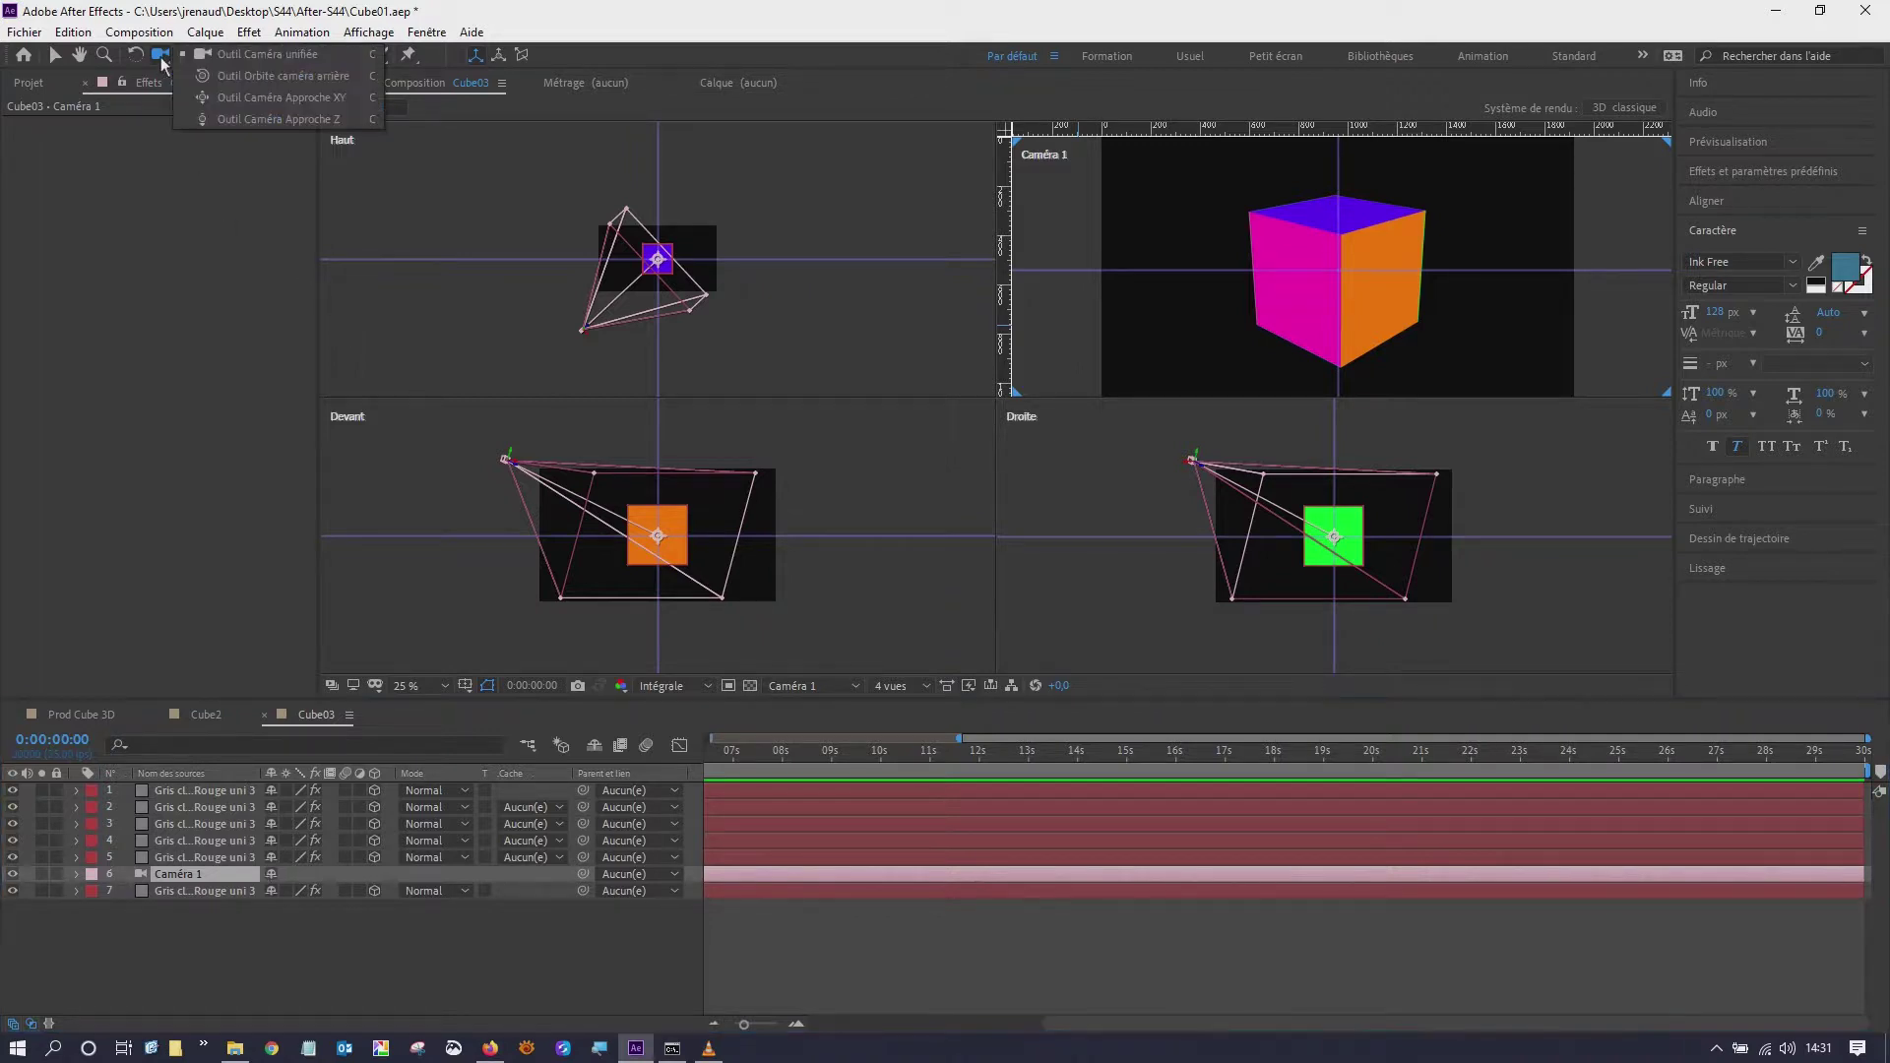
pyautogui.click(242, 98)
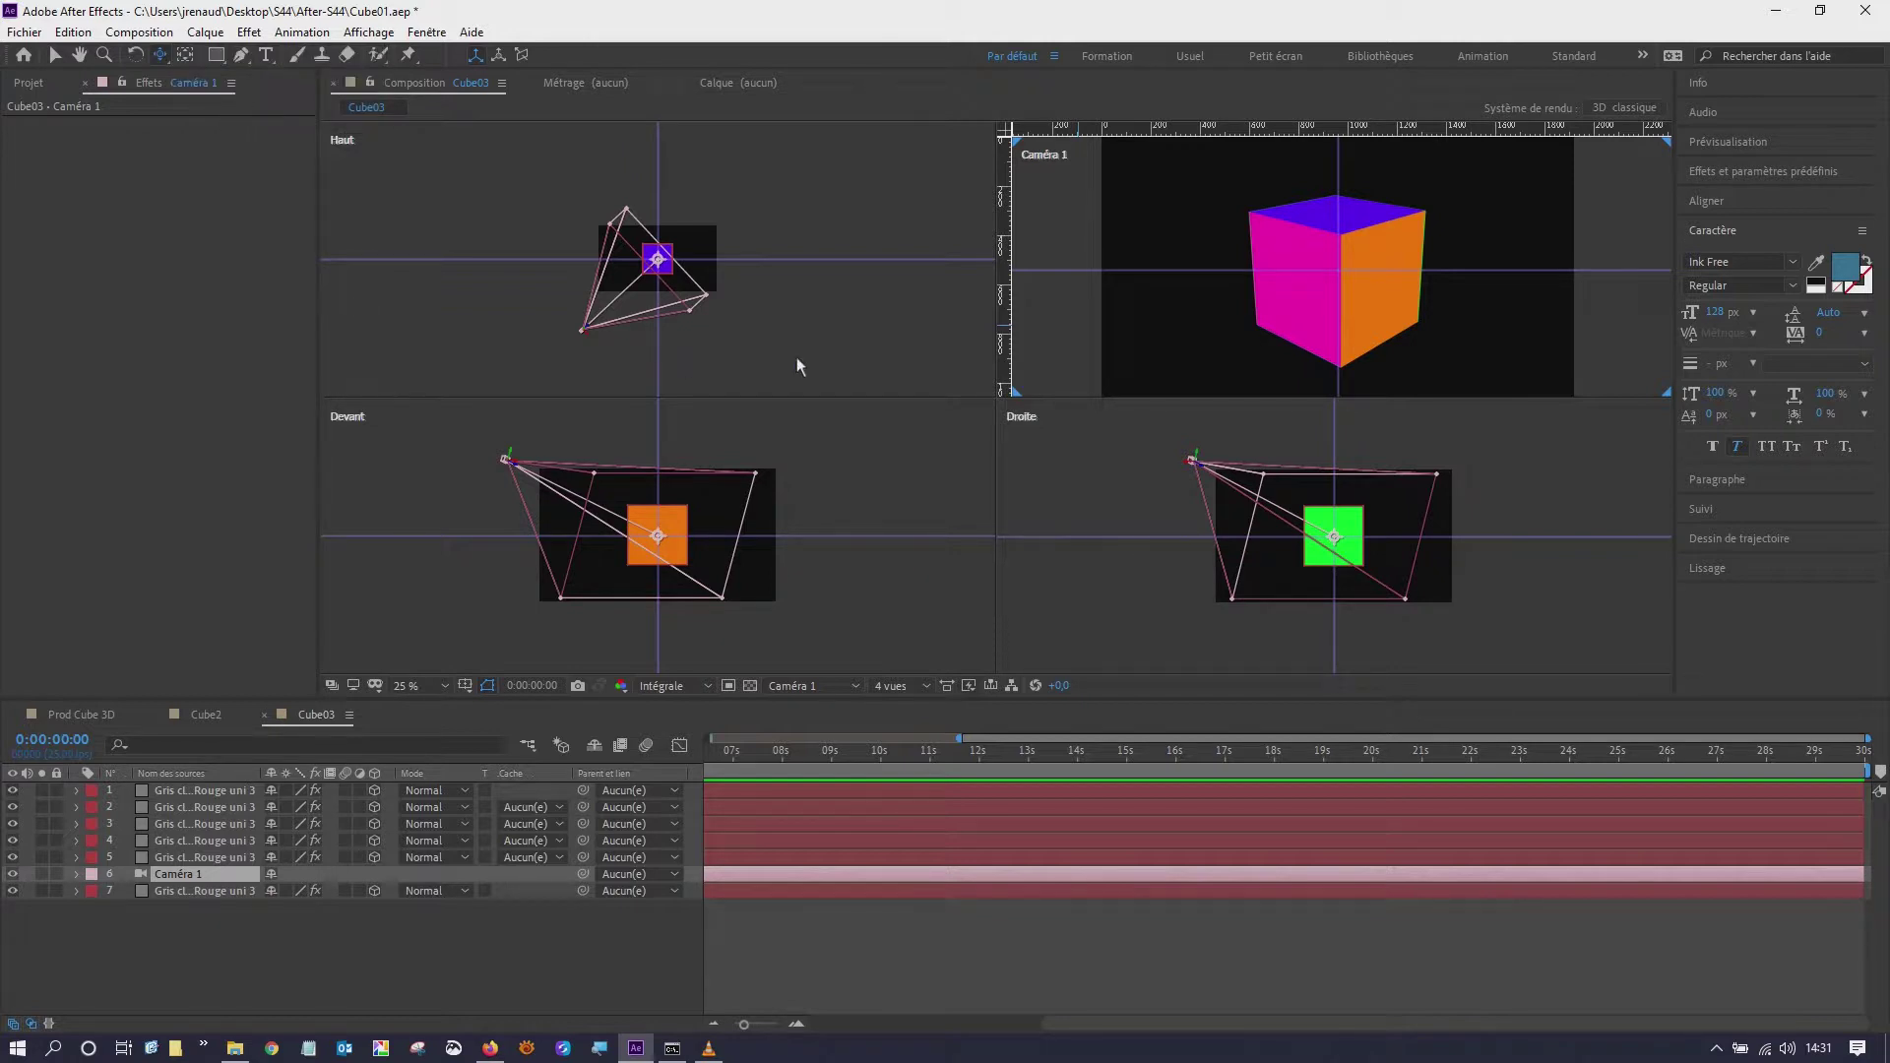
pyautogui.click(1154, 241)
pyautogui.moveTo(1154, 236)
pyautogui.mouseDown()
pyautogui.moveTo(1485, 238)
pyautogui.moveTo(1232, 245)
pyautogui.moveTo(1355, 248)
pyautogui.moveTo(1261, 233)
pyautogui.mouseUp()
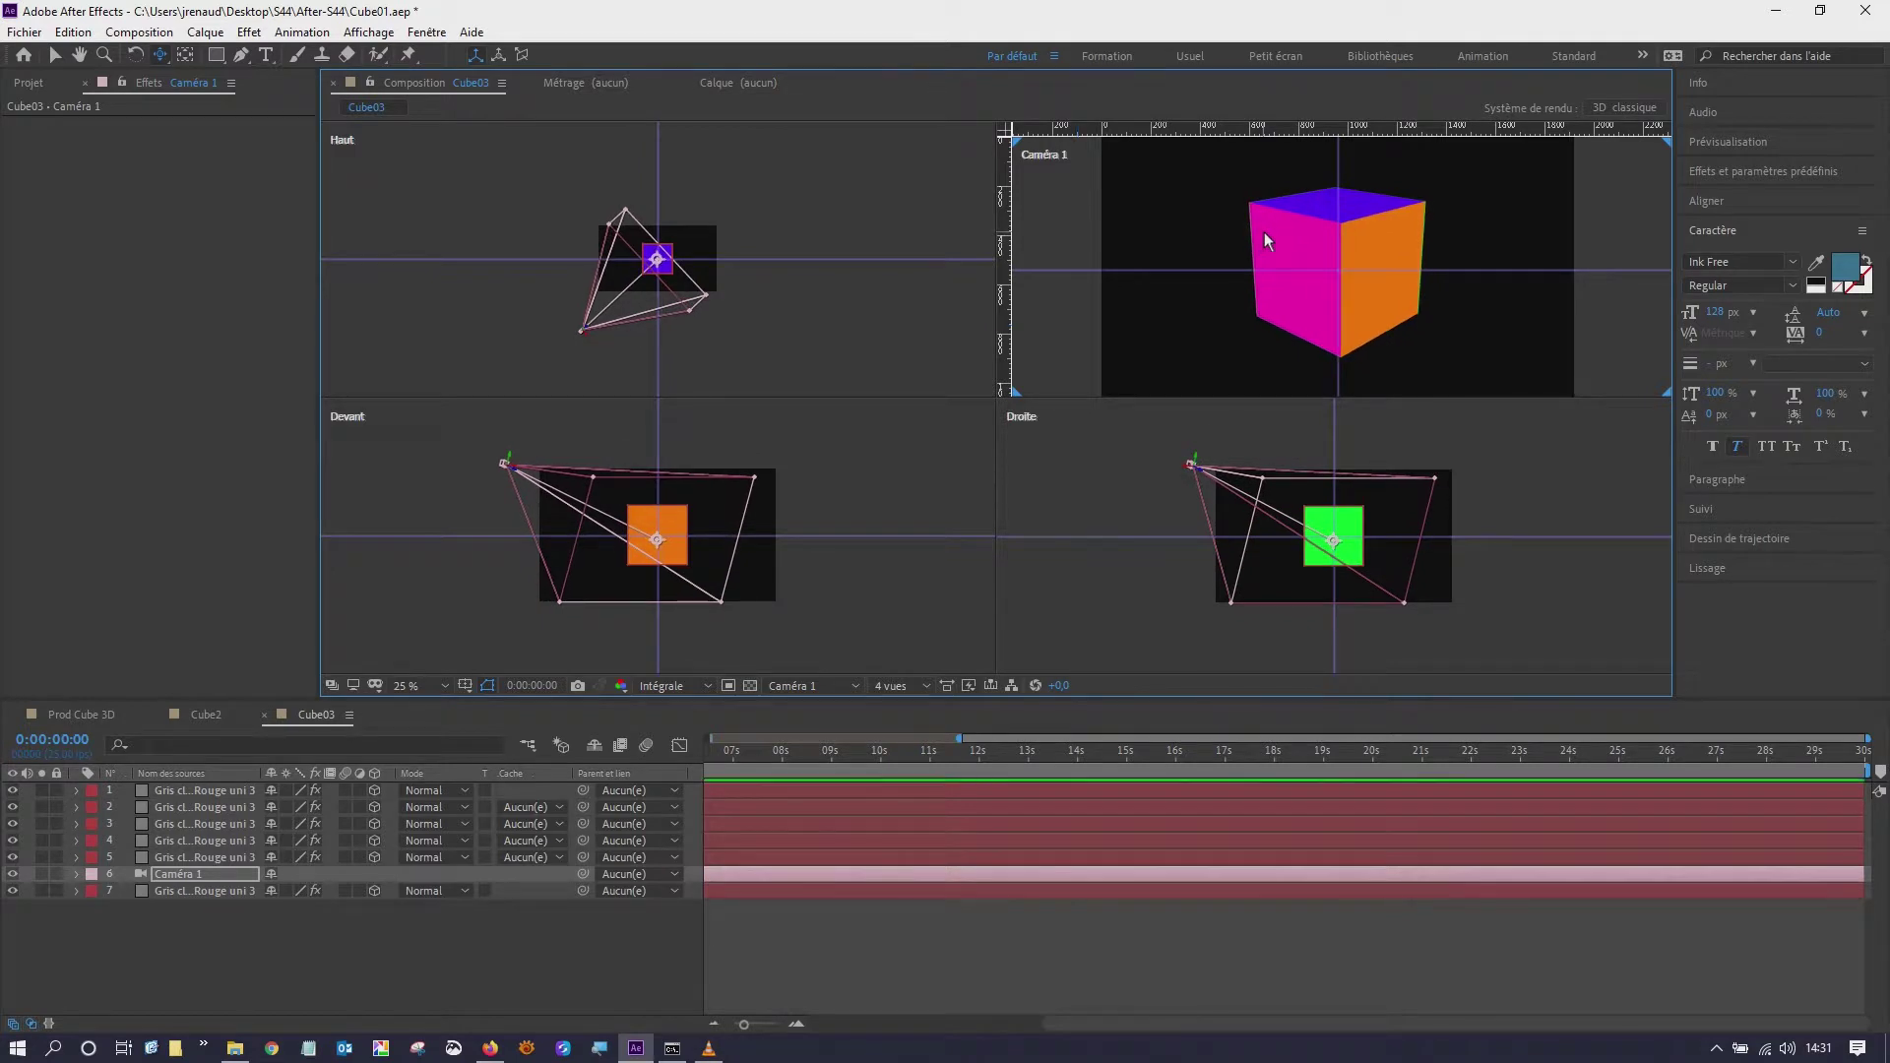
# - Dolly Caméra 1 with Track Z to resize the cube, then move its layer to position 1
pyautogui.moveTo(158, 58); pyautogui.dragTo(223, 115)
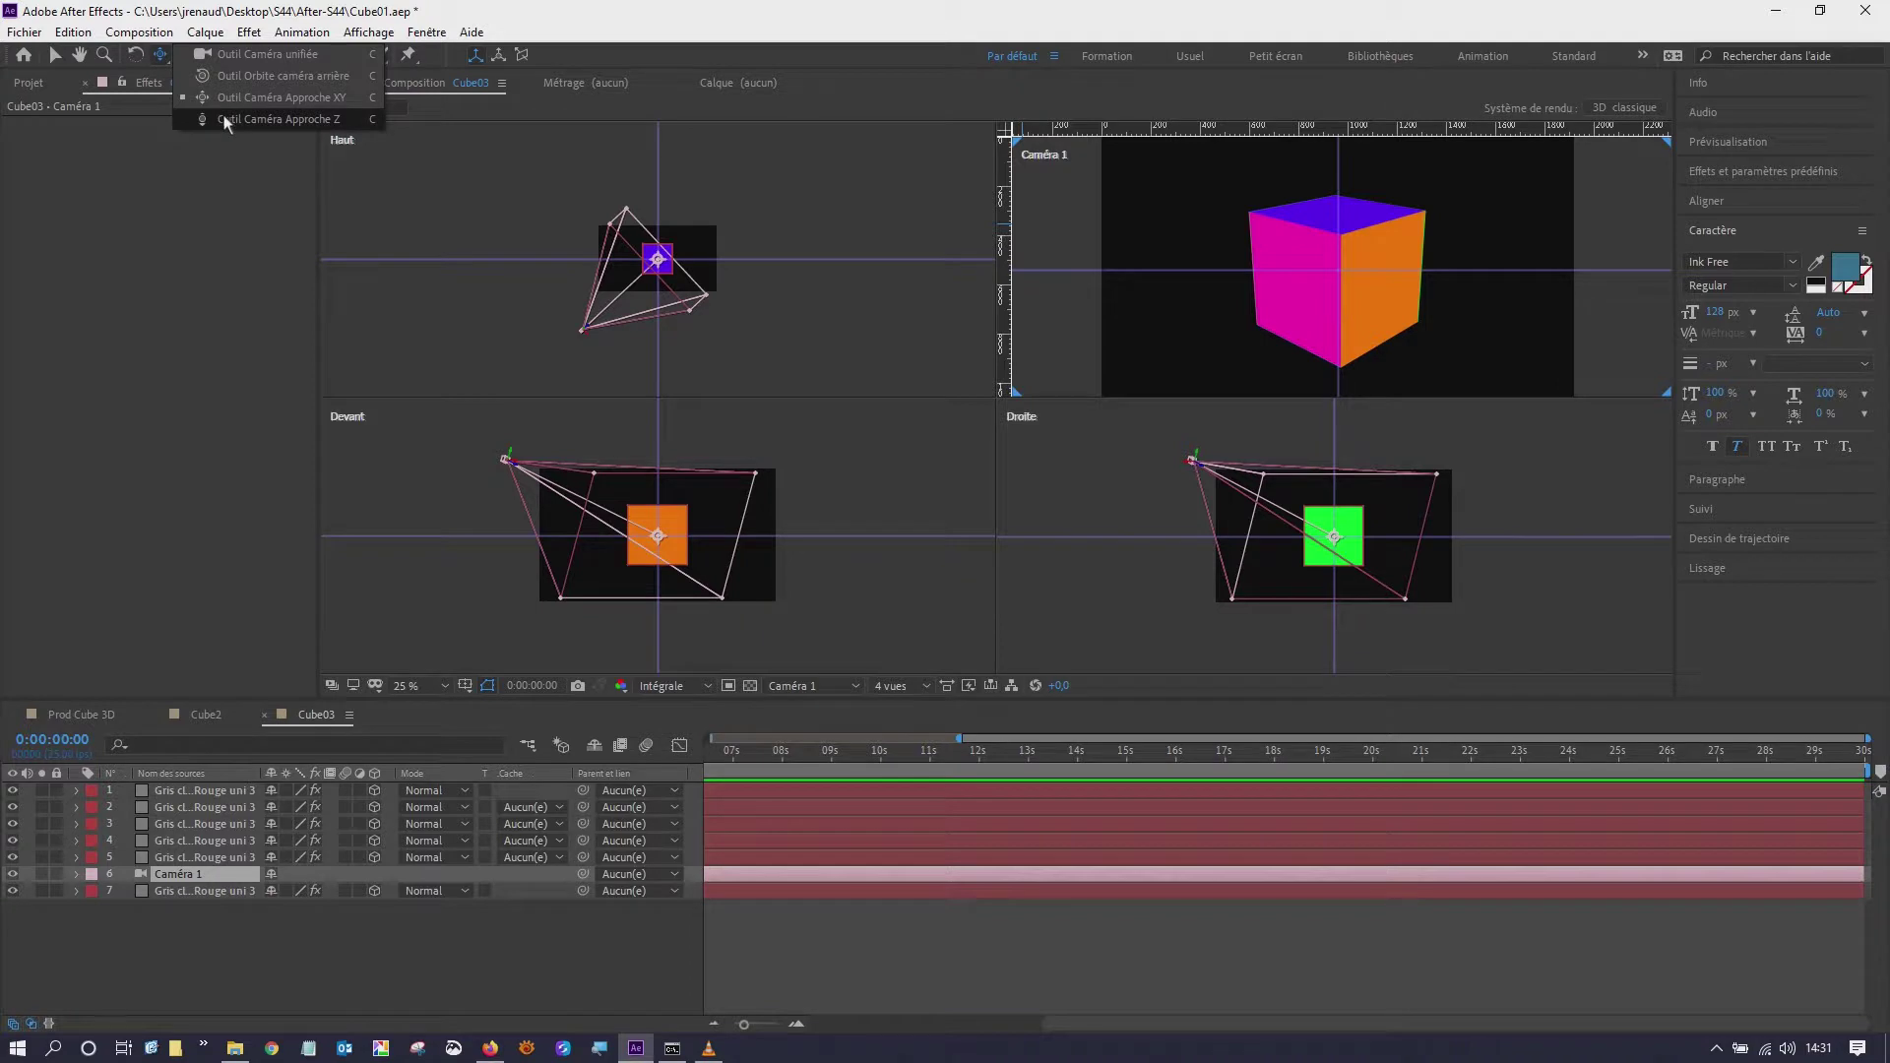
pyautogui.click(223, 118)
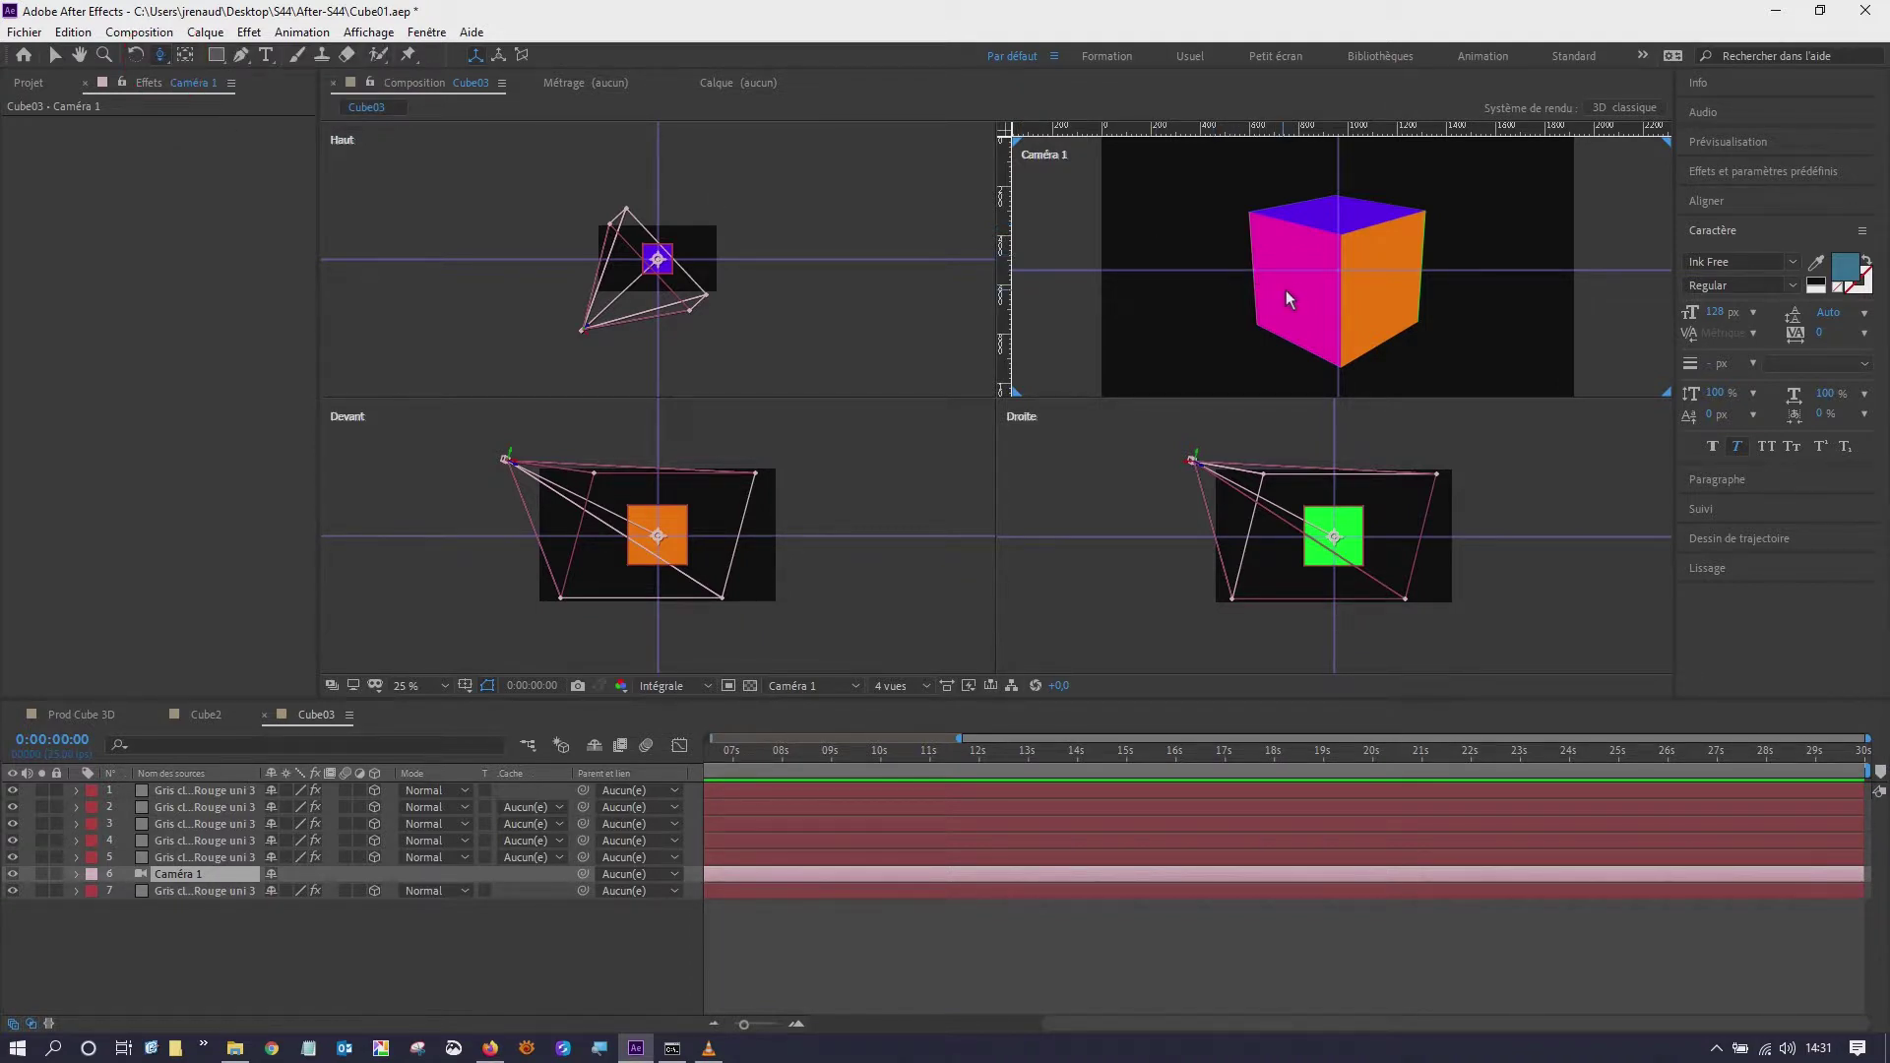
pyautogui.moveTo(1291, 298); pyautogui.dragTo(1296, 258)
pyautogui.moveTo(1292, 205)
pyautogui.mouseDown()
pyautogui.moveTo(1275, 408)
pyautogui.moveTo(1287, 292)
pyautogui.mouseUp()
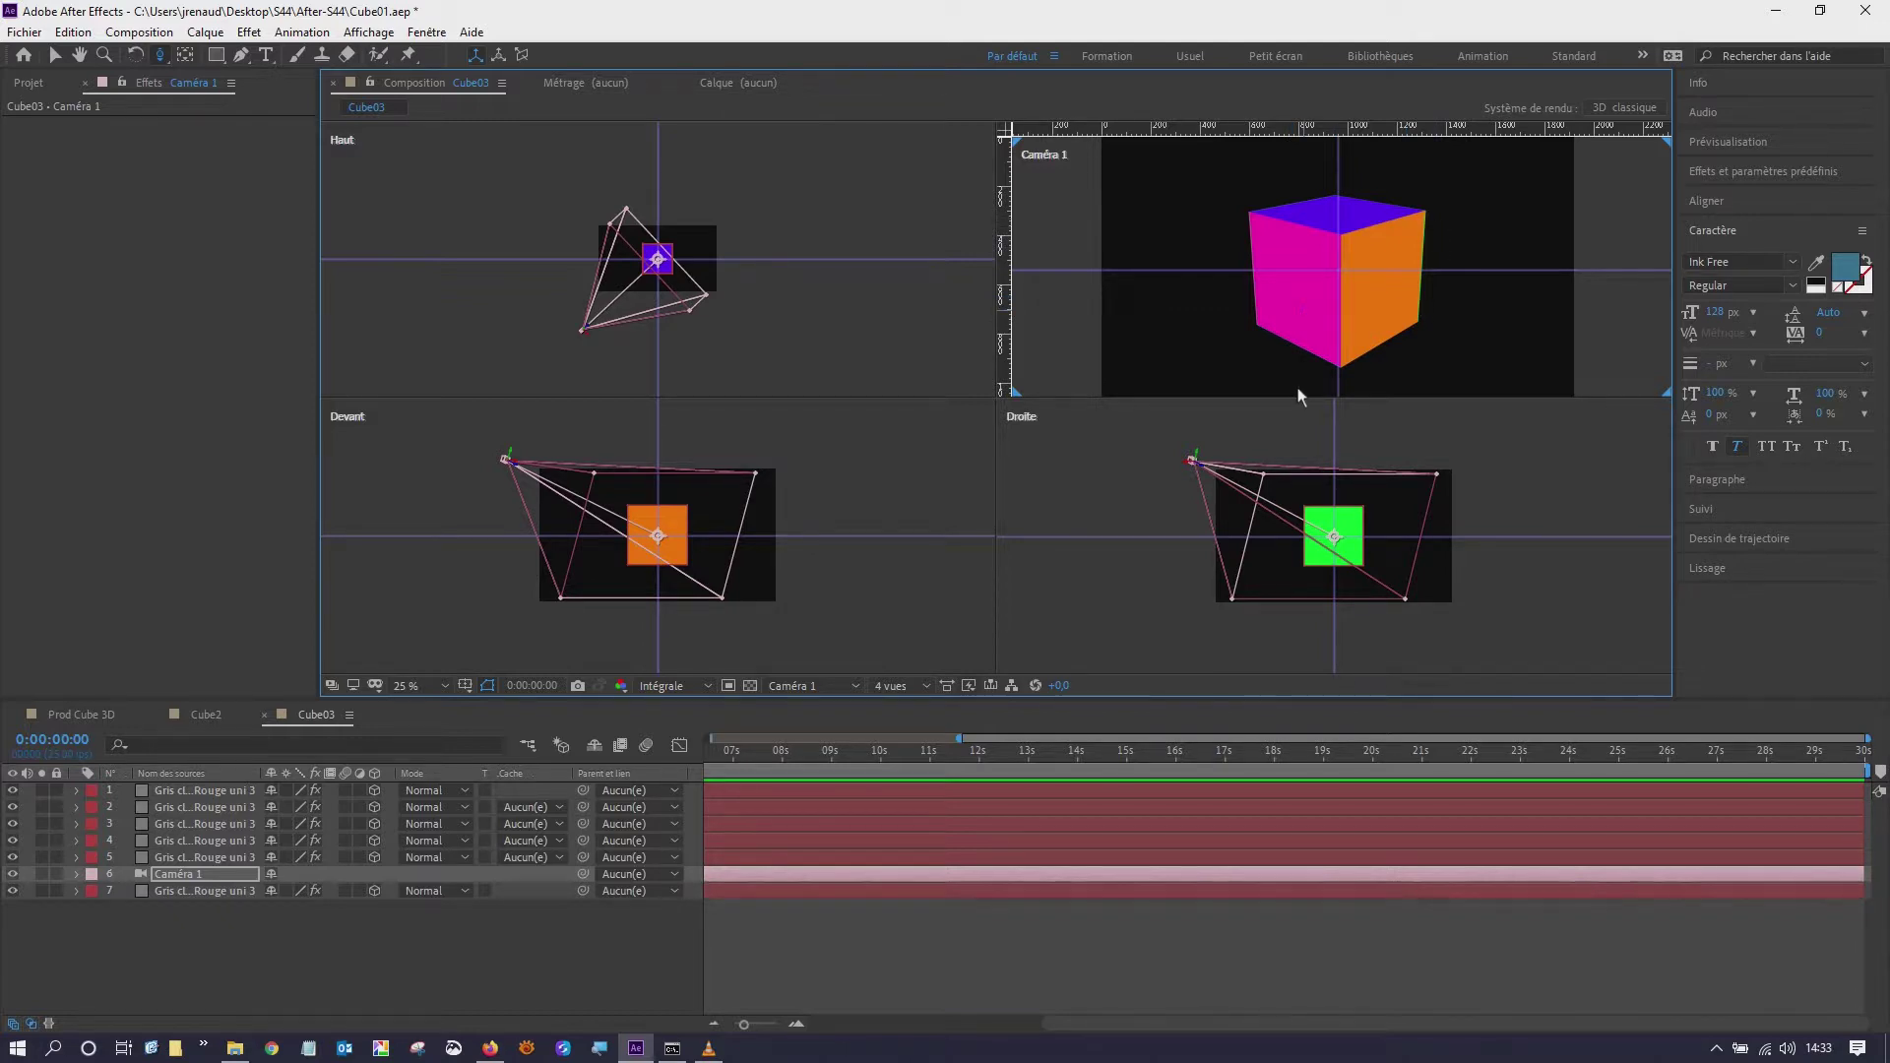
pyautogui.moveTo(175, 876); pyautogui.dragTo(175, 801)
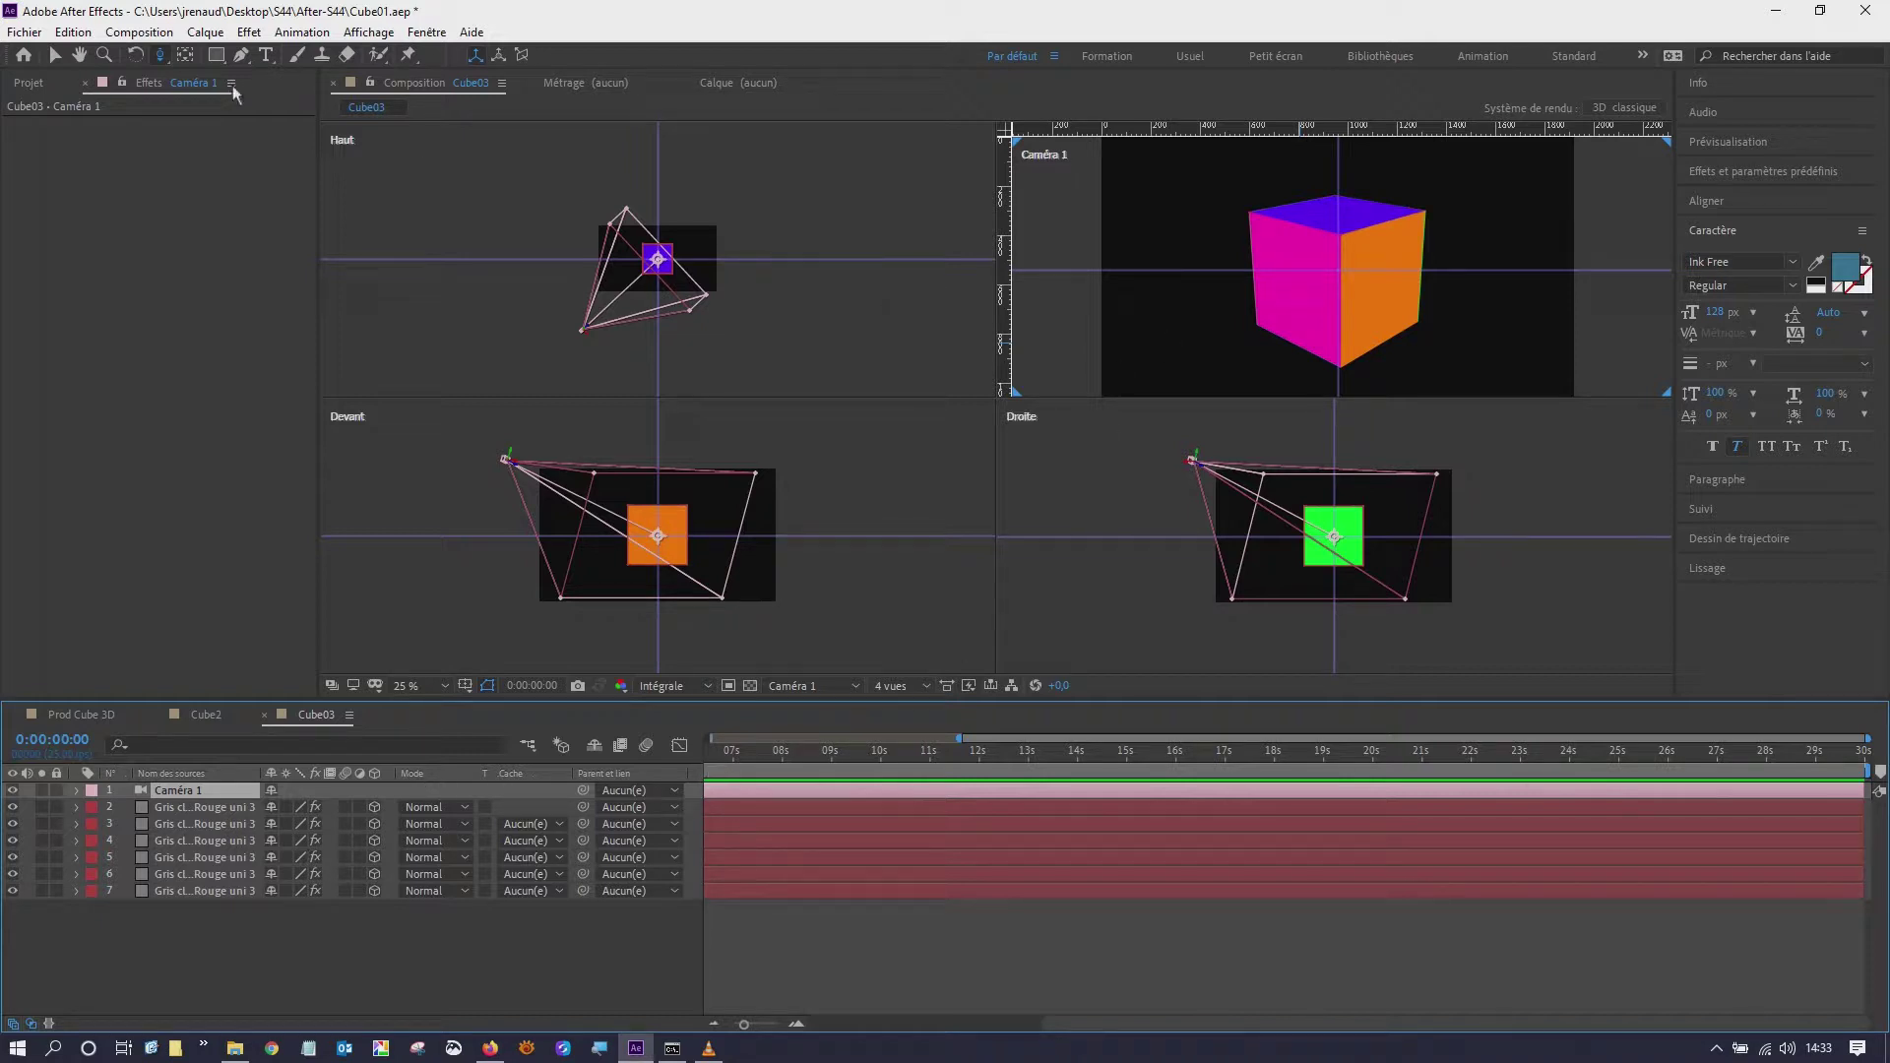
pyautogui.moveTo(157, 51); pyautogui.dragTo(192, 62)
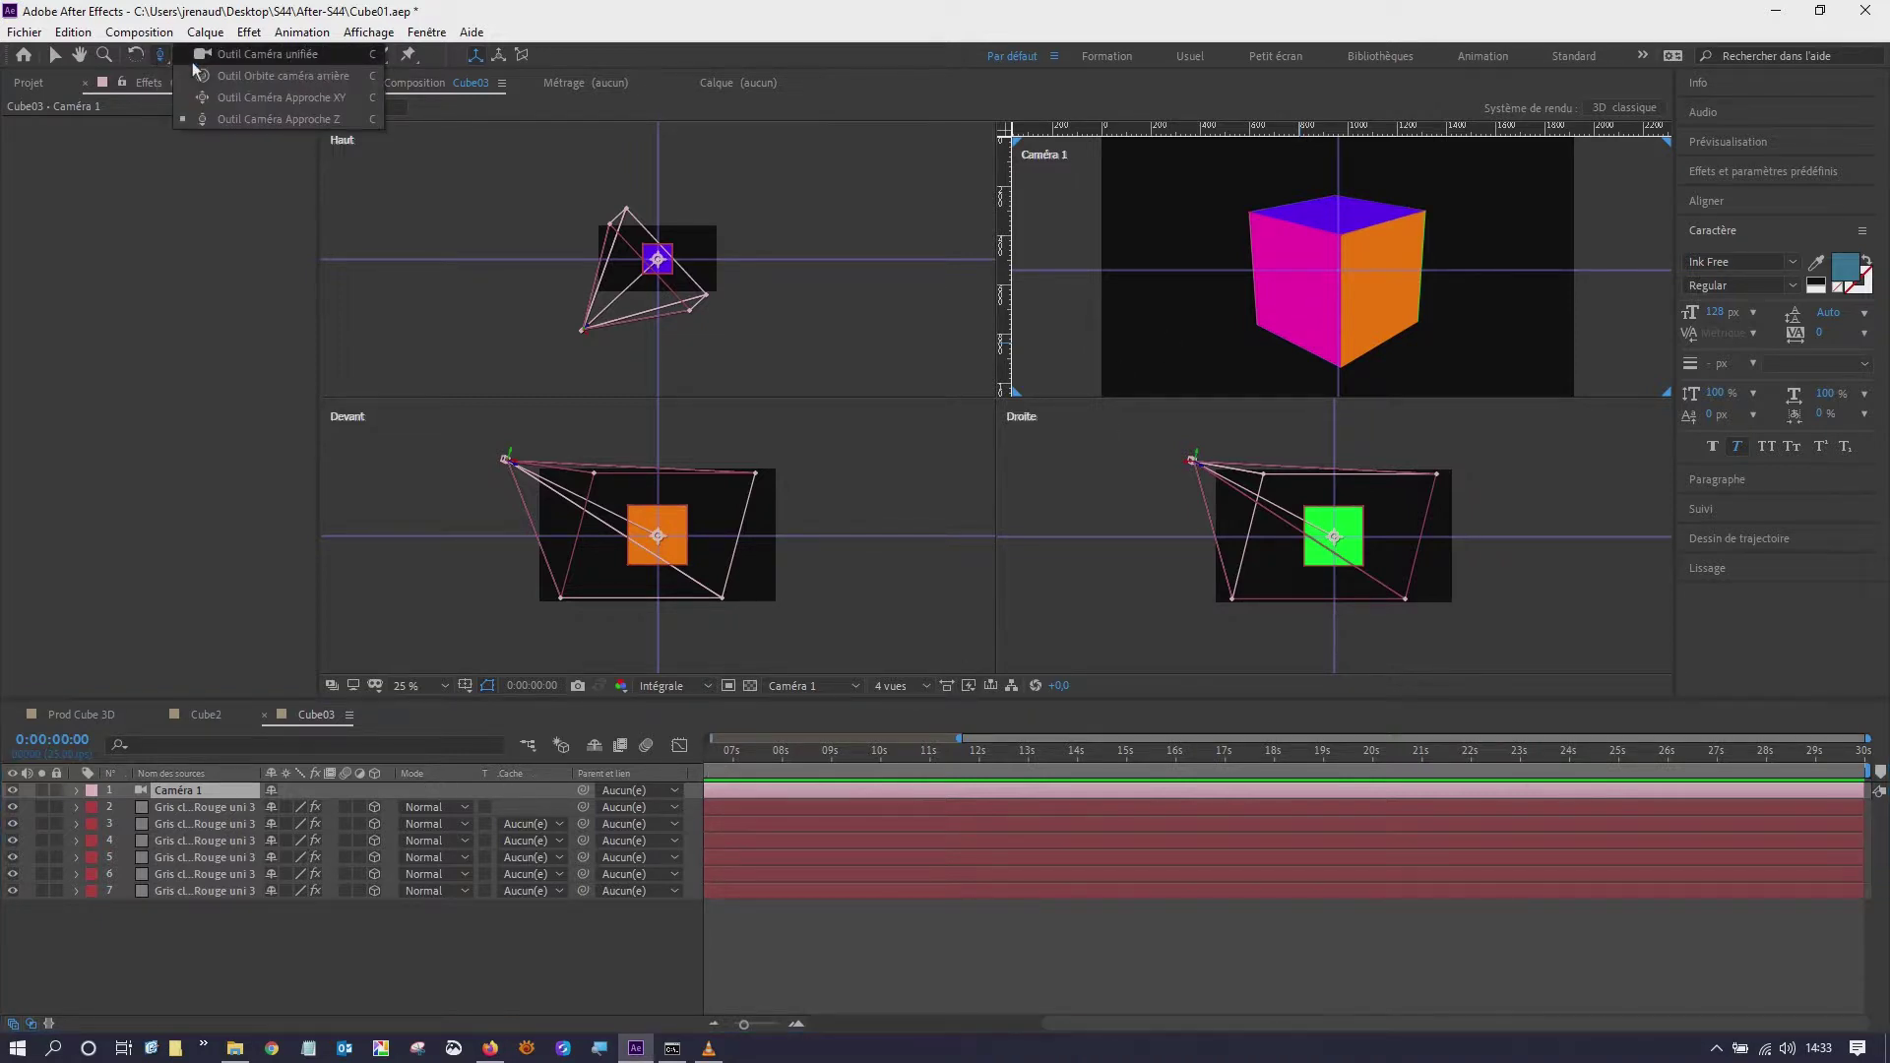
pyautogui.click(214, 57)
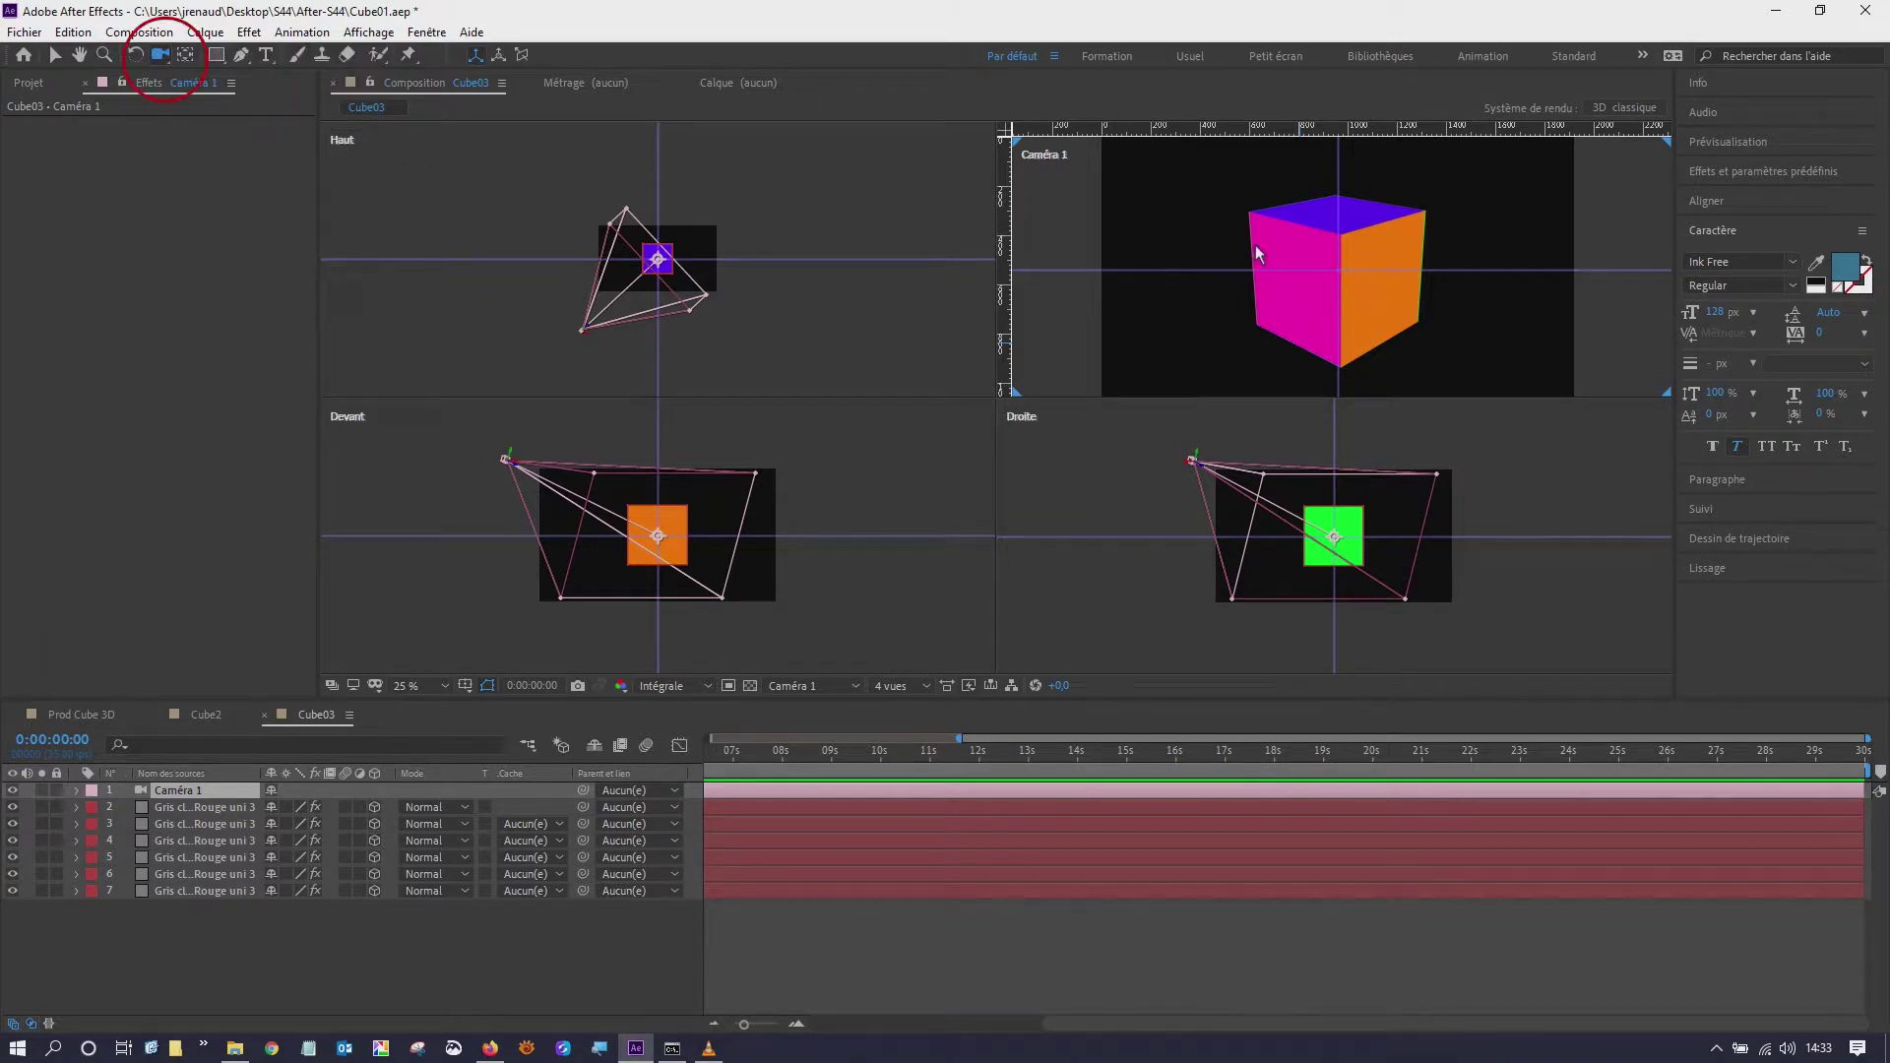
pyautogui.moveTo(1354, 243)
pyautogui.mouseDown()
pyautogui.moveTo(1182, 239)
pyautogui.moveTo(1195, 217)
pyautogui.mouseUp()
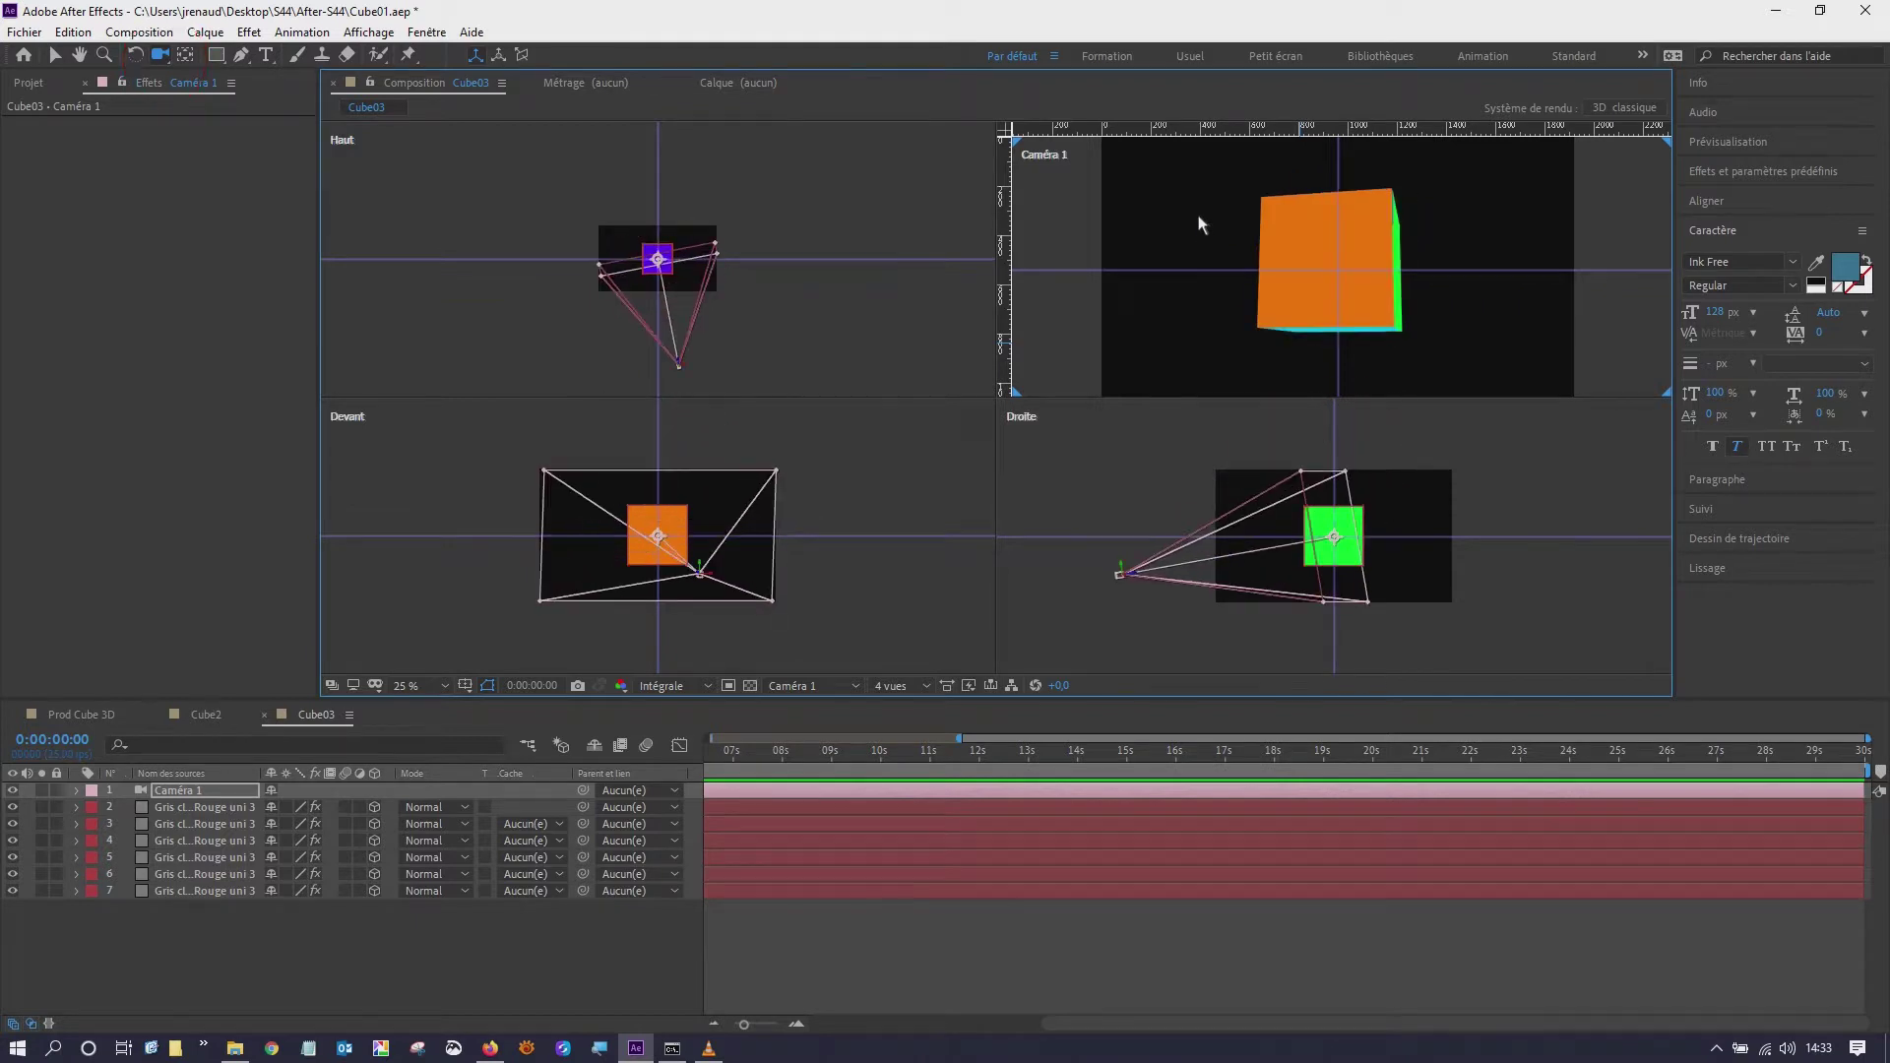
pyautogui.hotkey('ctrl', 'z')
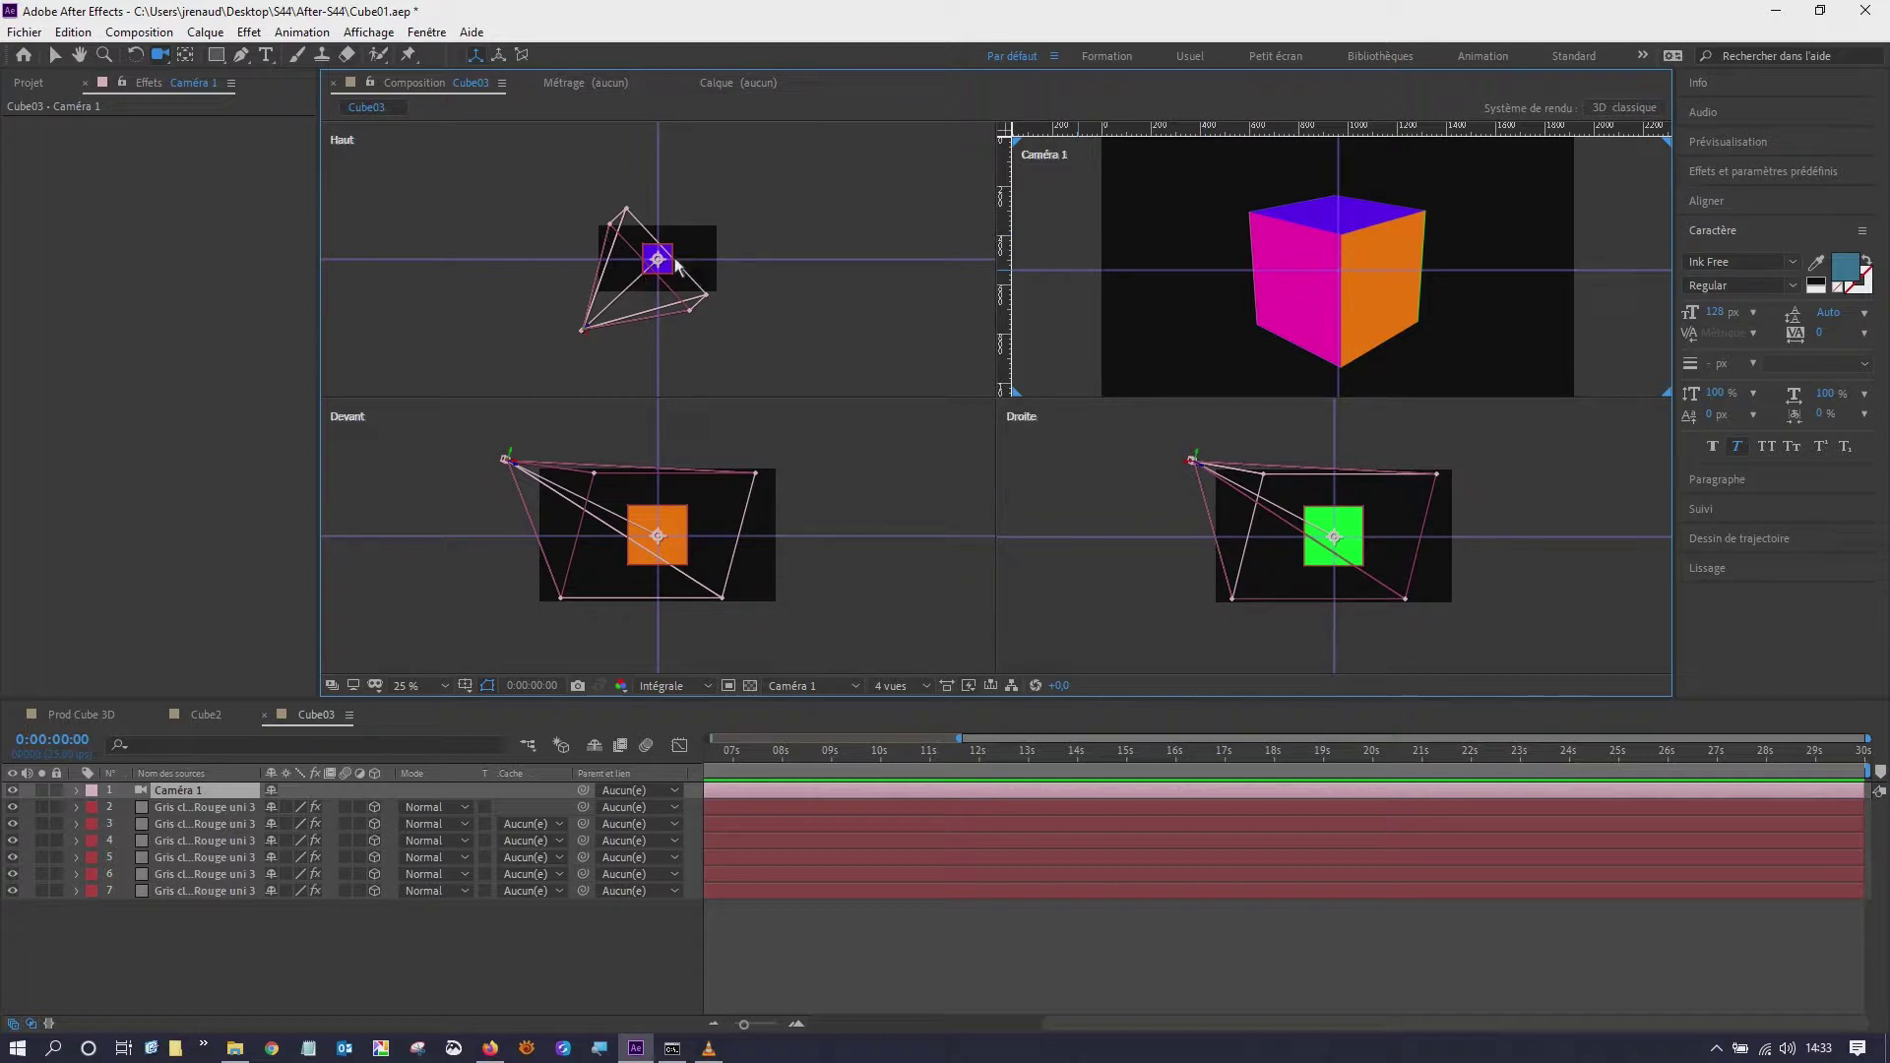
pyautogui.scroll(5, 676, 263)
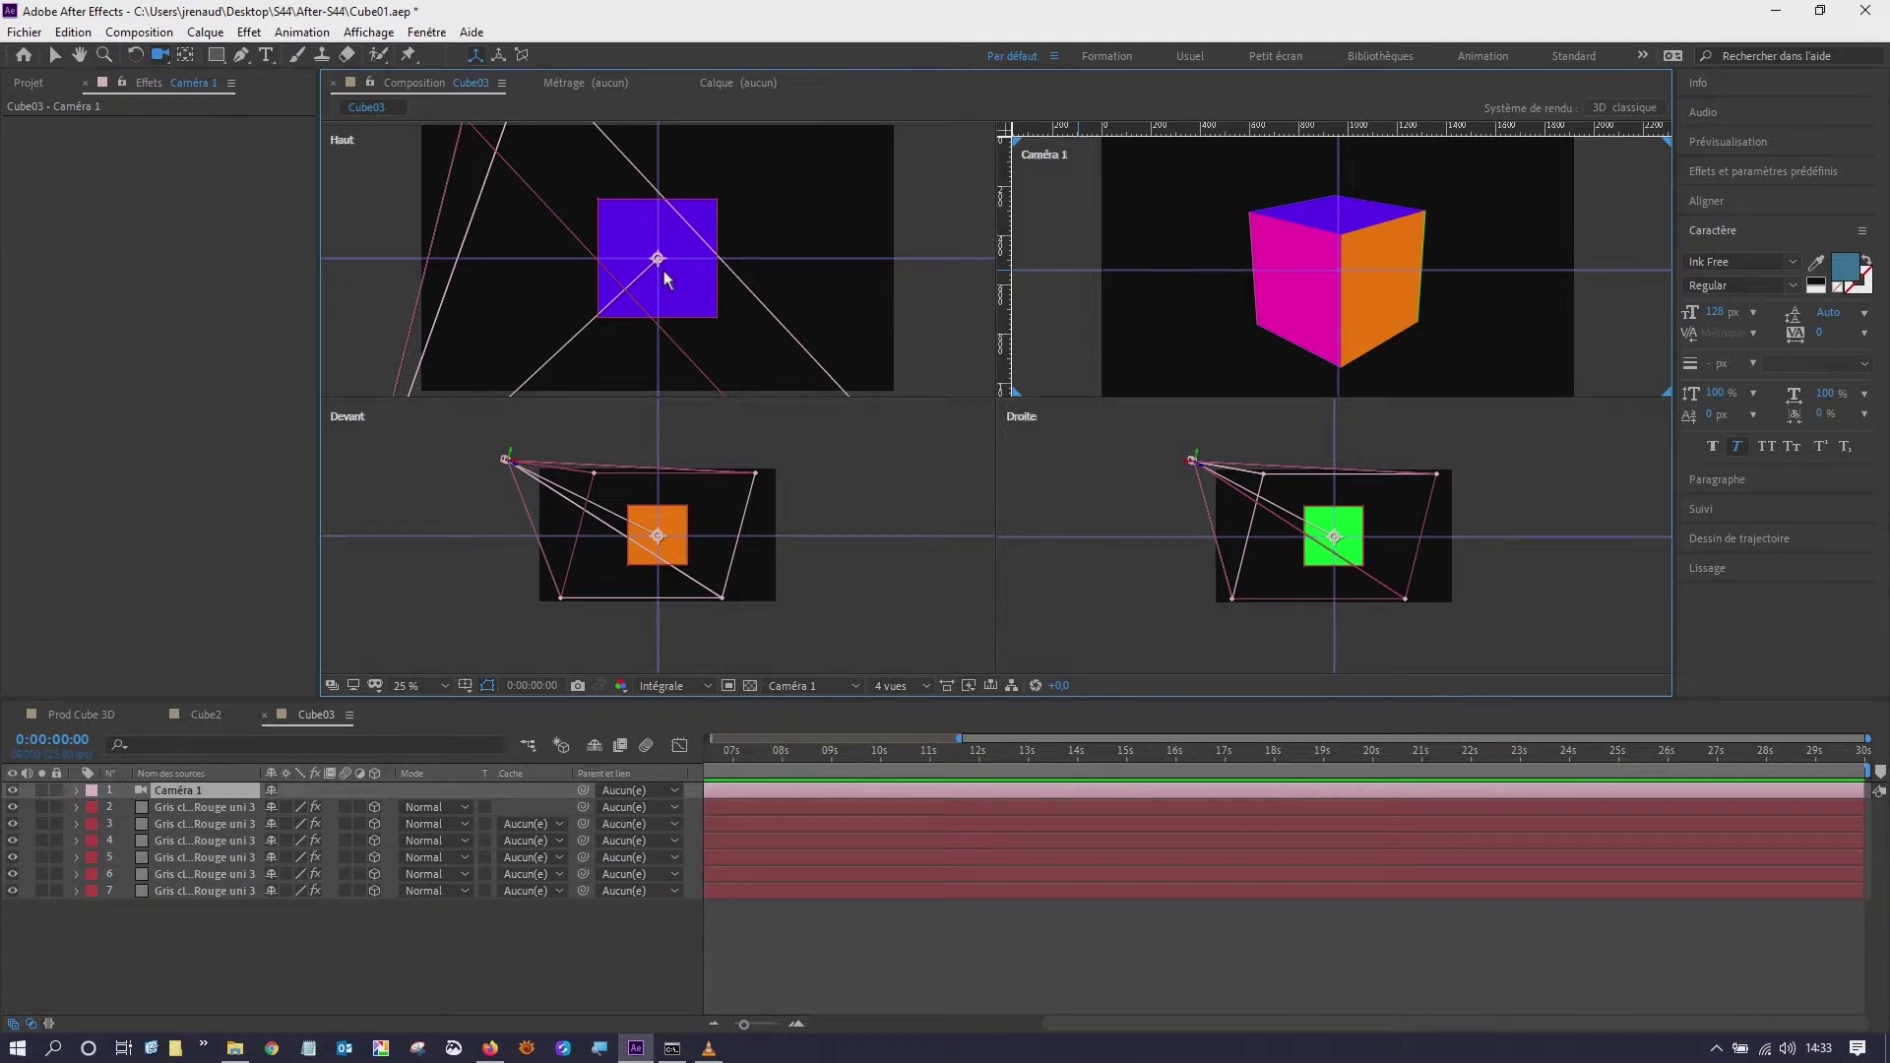
pyautogui.scroll(-3, 665, 278)
pyautogui.moveTo(582, 334); pyautogui.dragTo(599, 305)
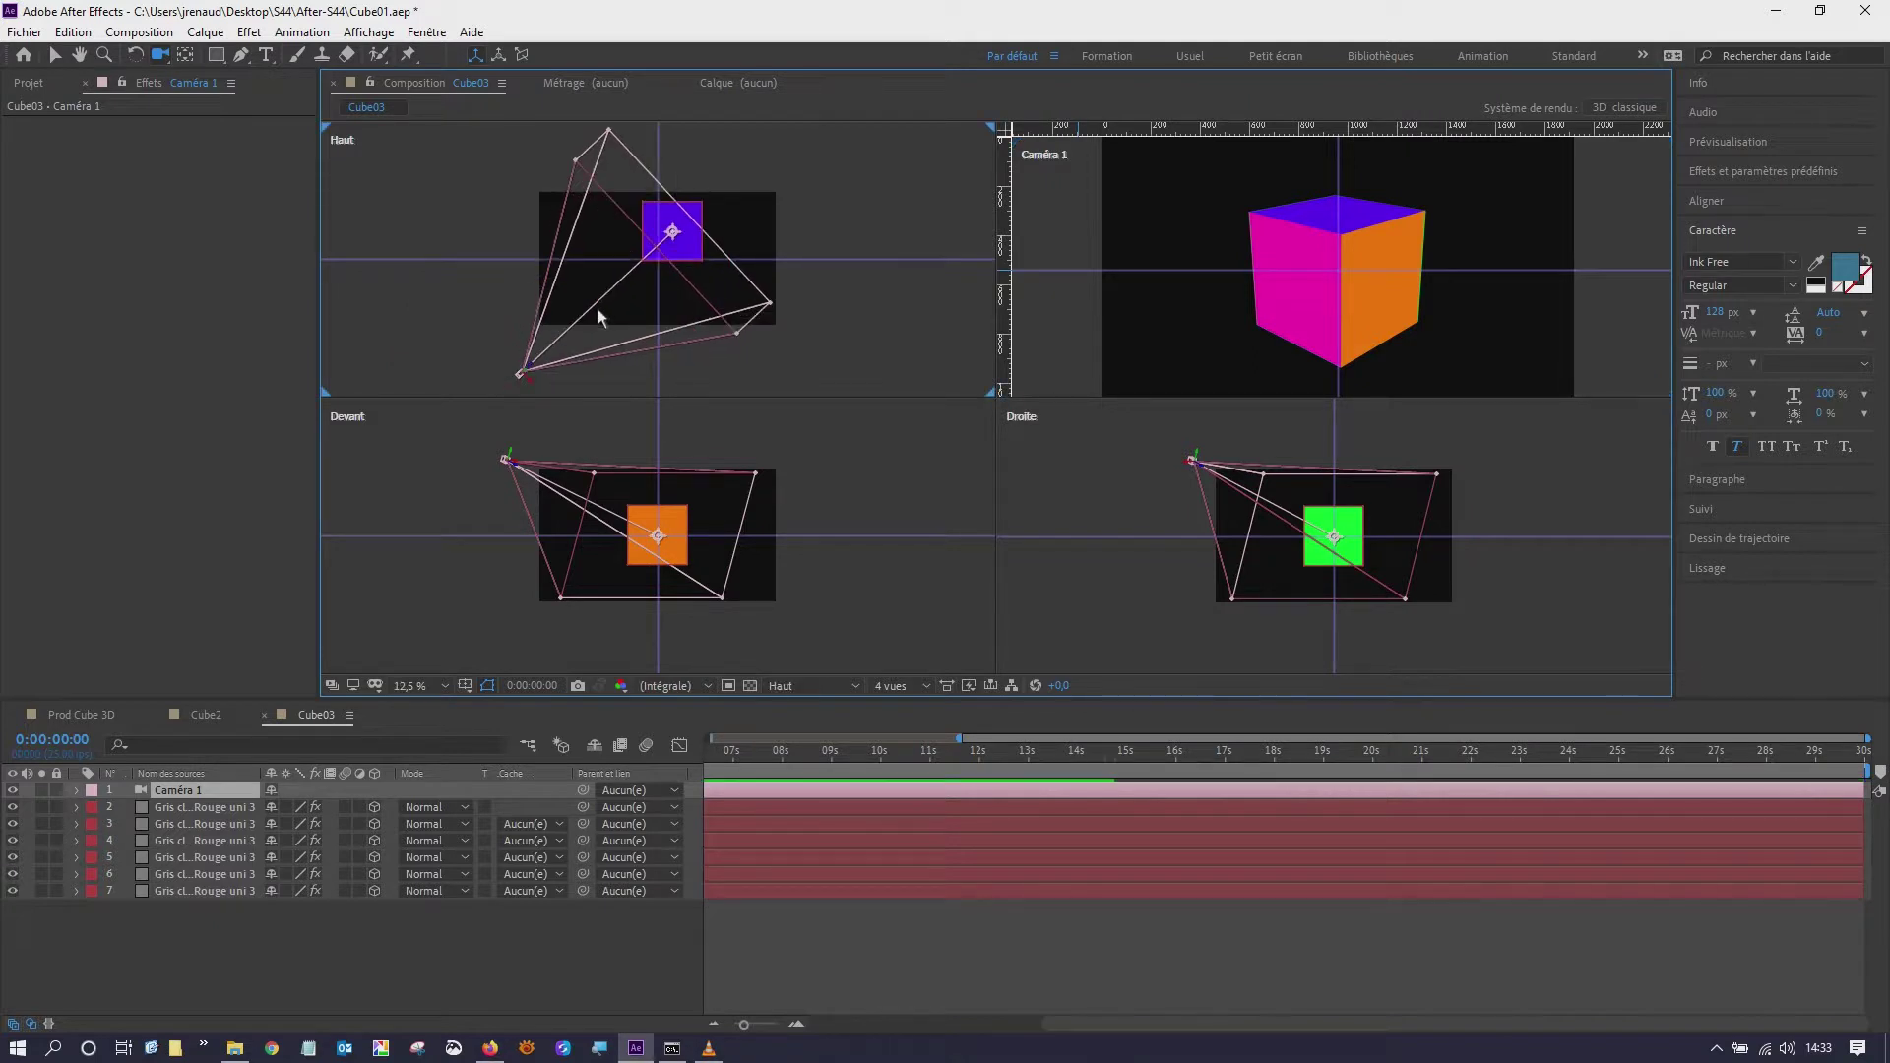
pyautogui.hotkey('ctrl', 'z')
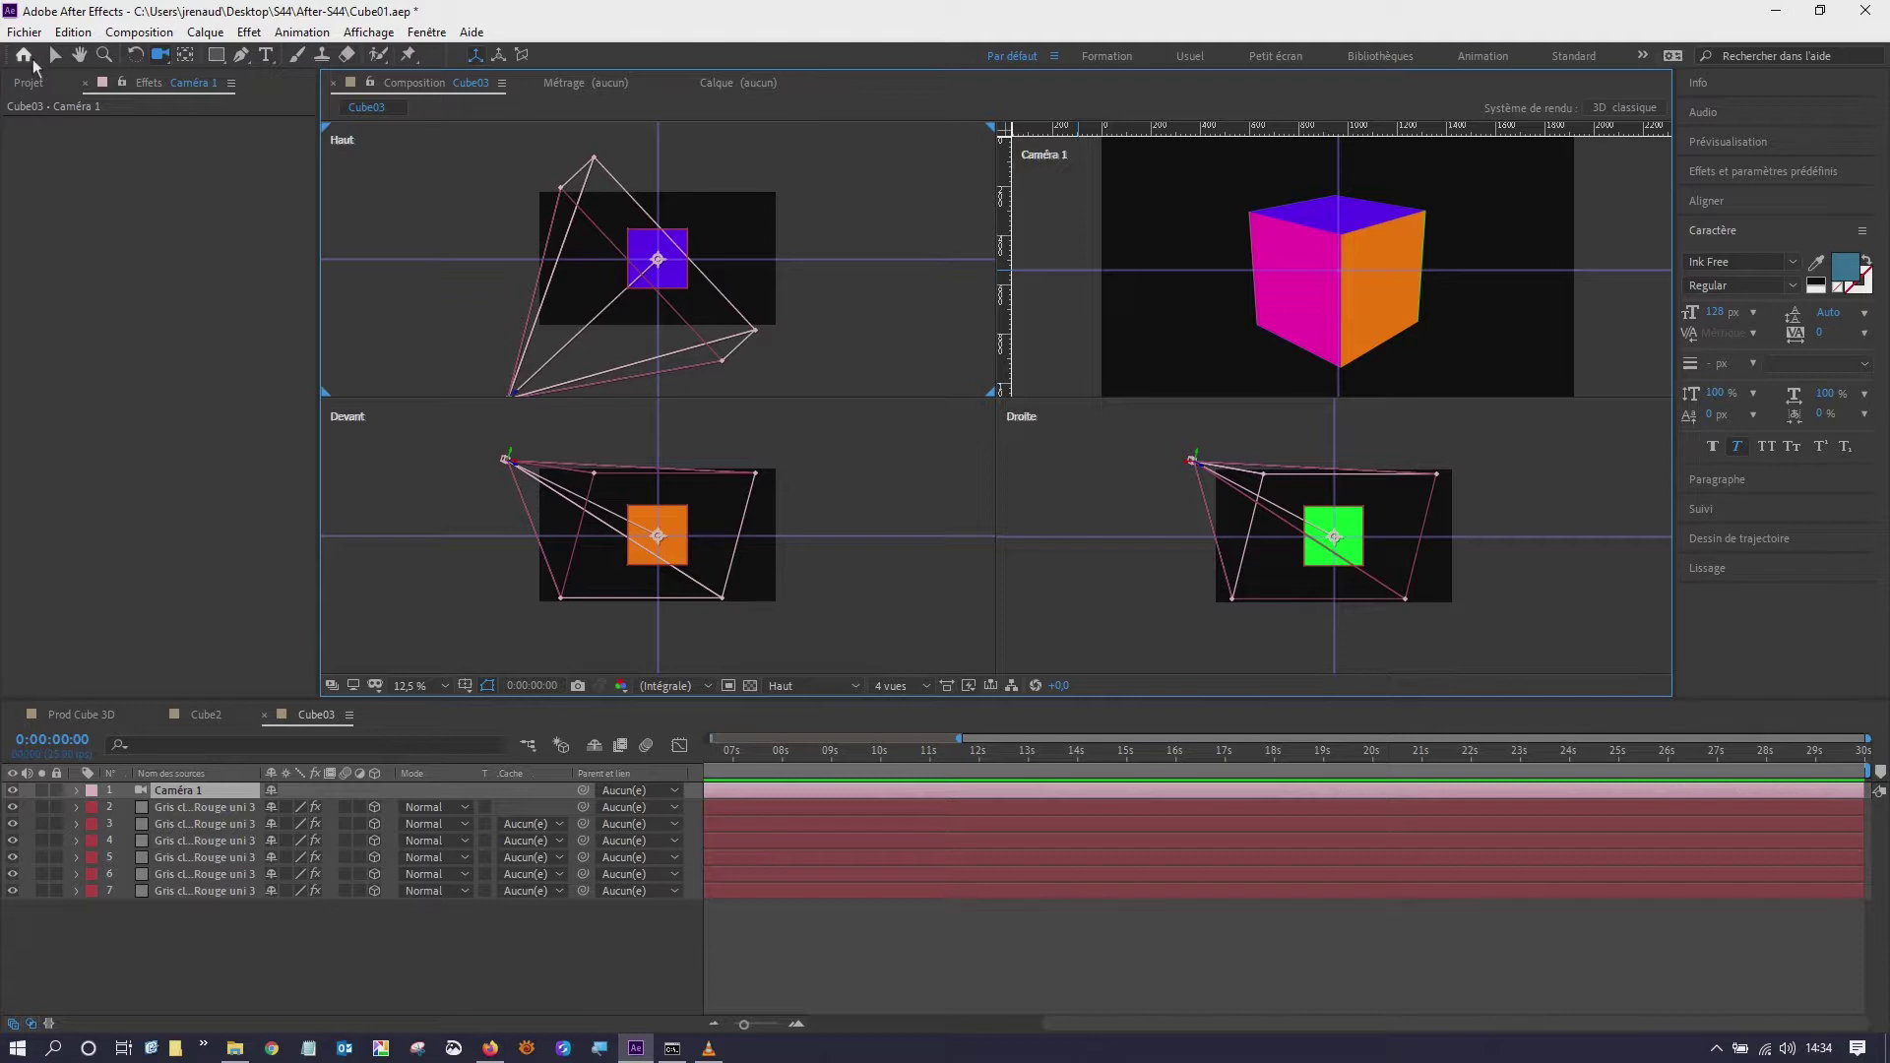
pyautogui.click(56, 55)
pyautogui.moveTo(390, 248); pyautogui.dragTo(435, 217)
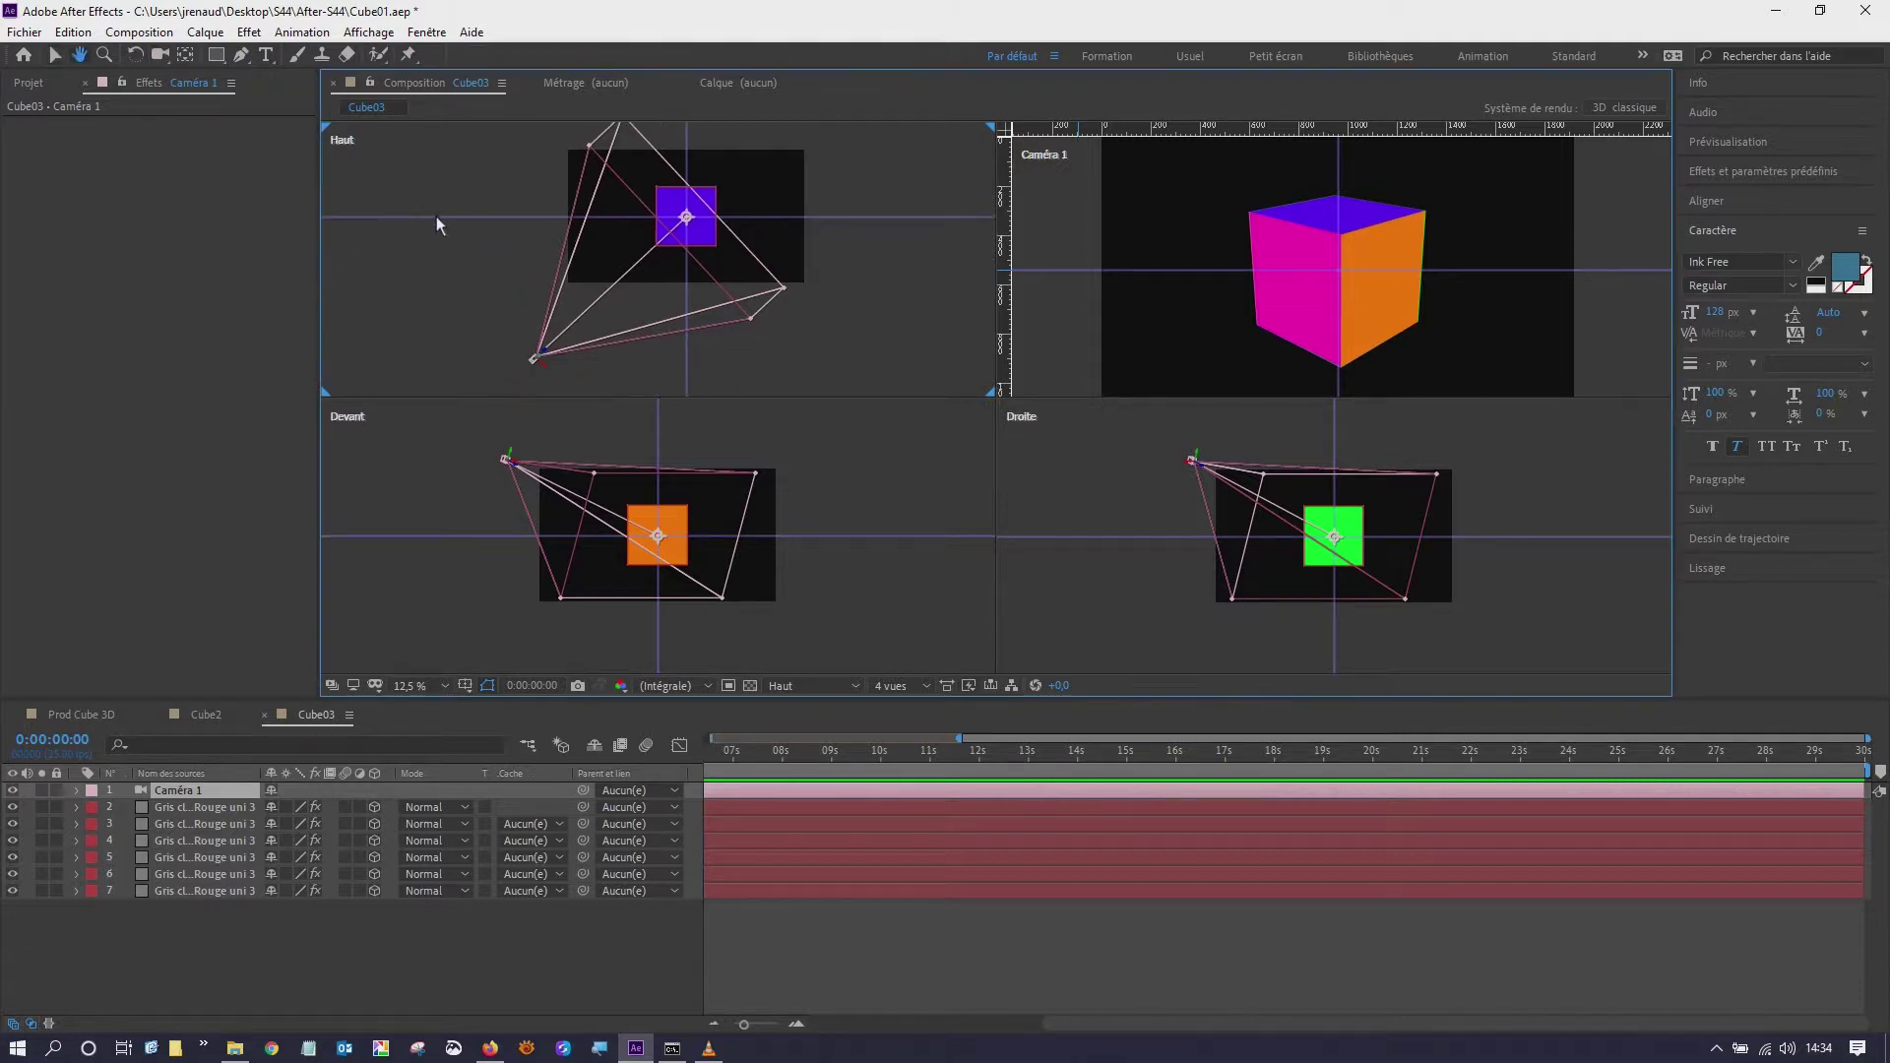
pyautogui.scroll(1, 538, 349)
pyautogui.scroll(1, 594, 288)
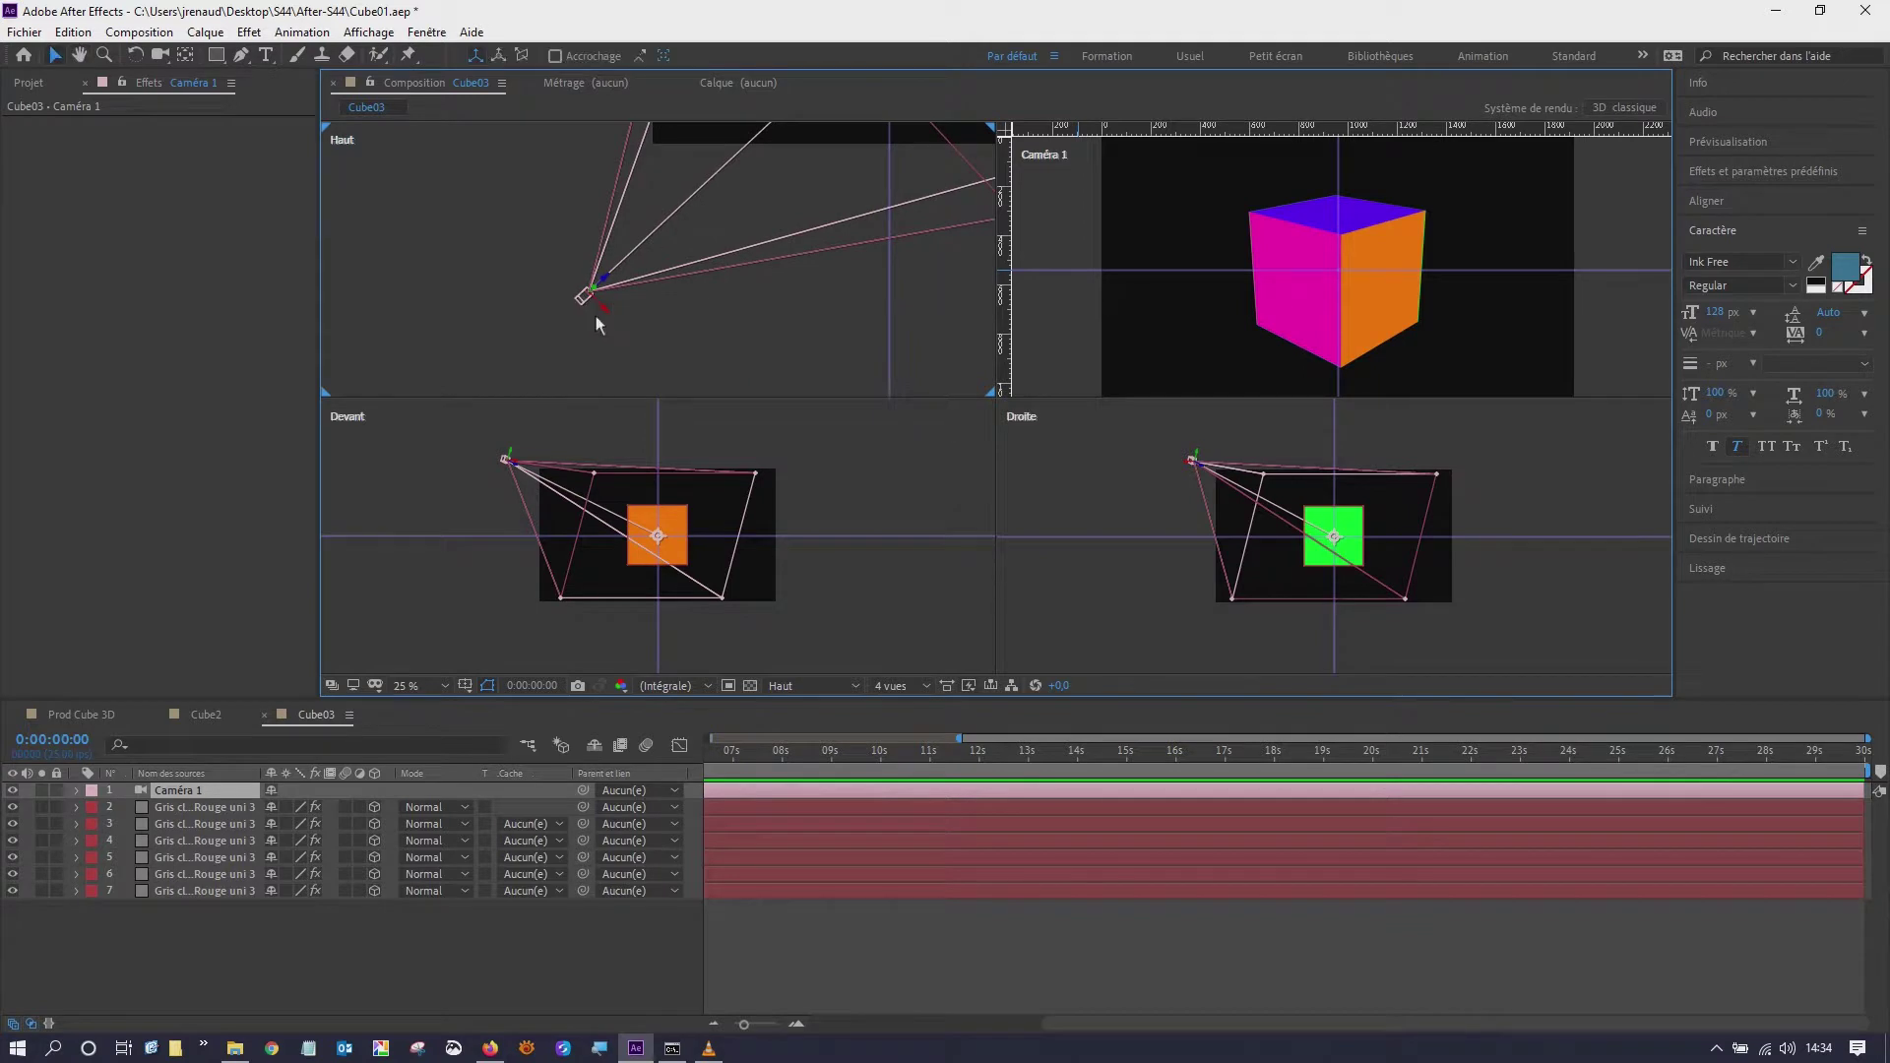
pyautogui.scroll(-1, 610, 299)
pyautogui.scroll(-1, 647, 244)
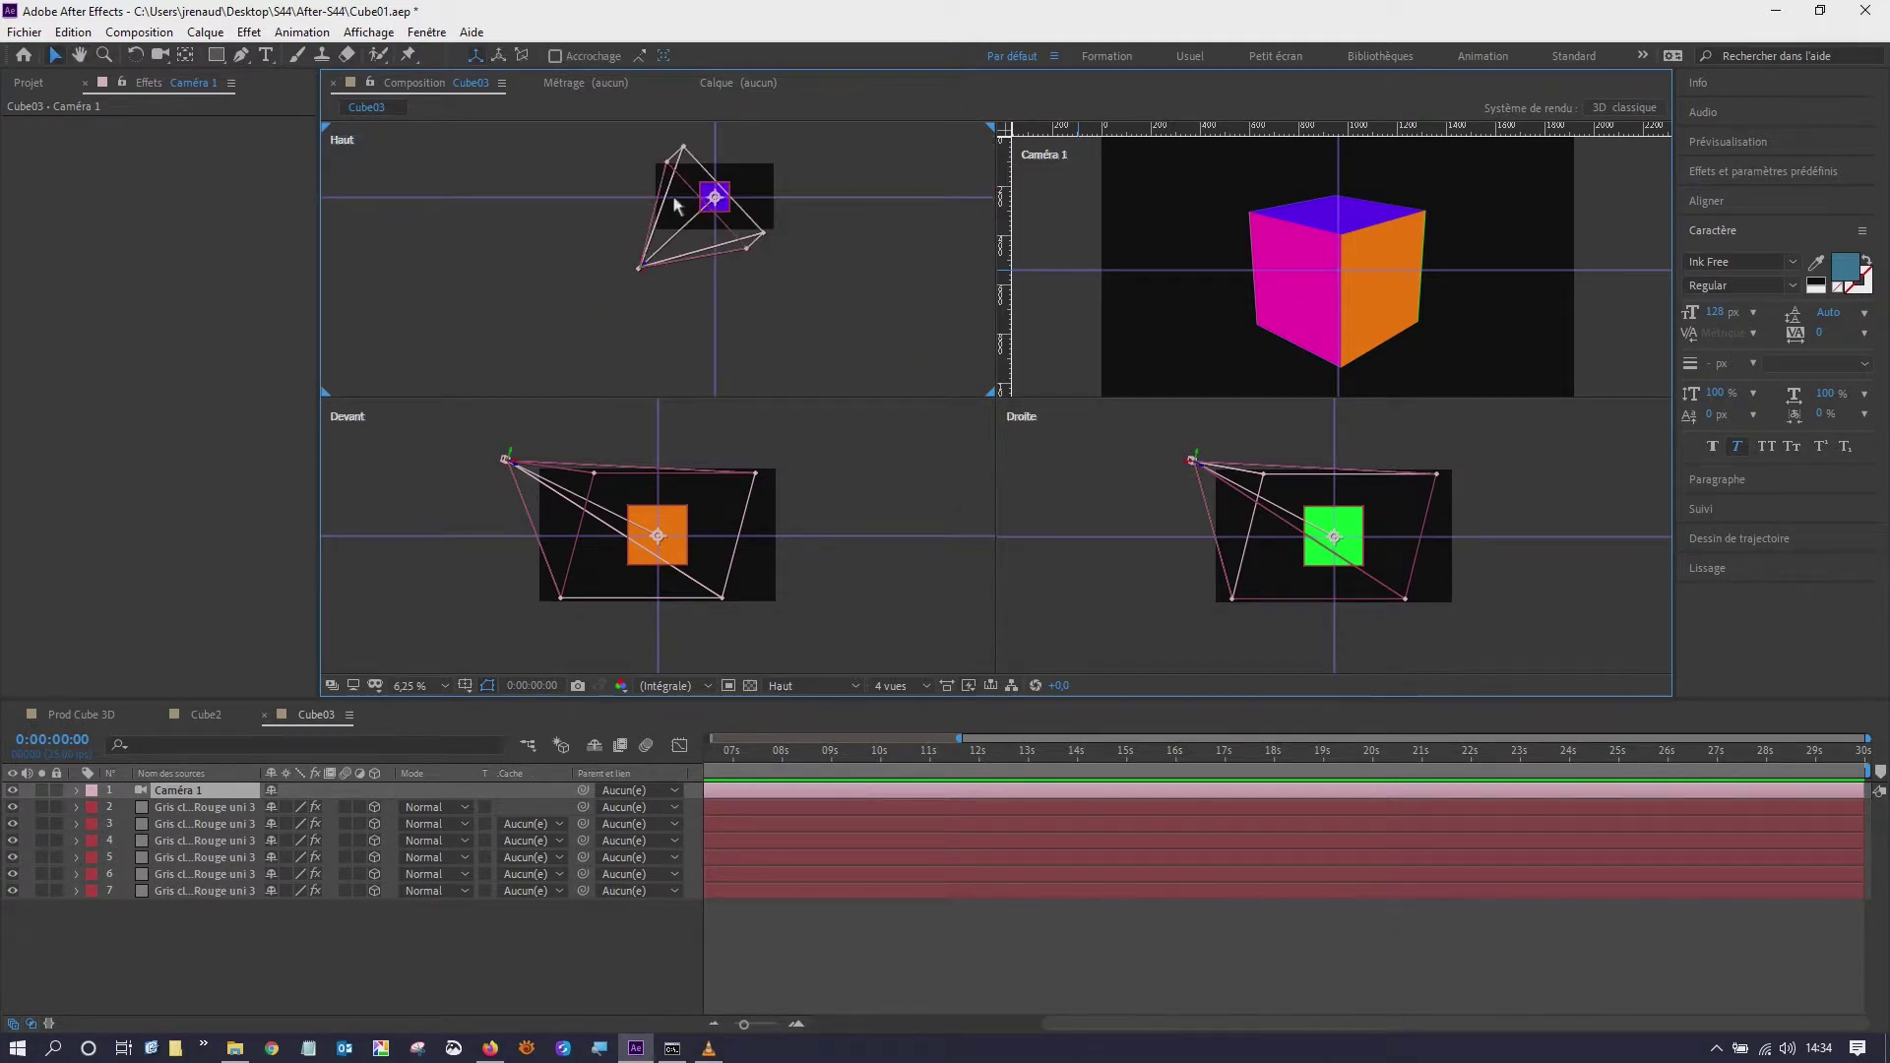
pyautogui.scroll(-1, 812, 246)
pyautogui.scroll(1, 878, 210)
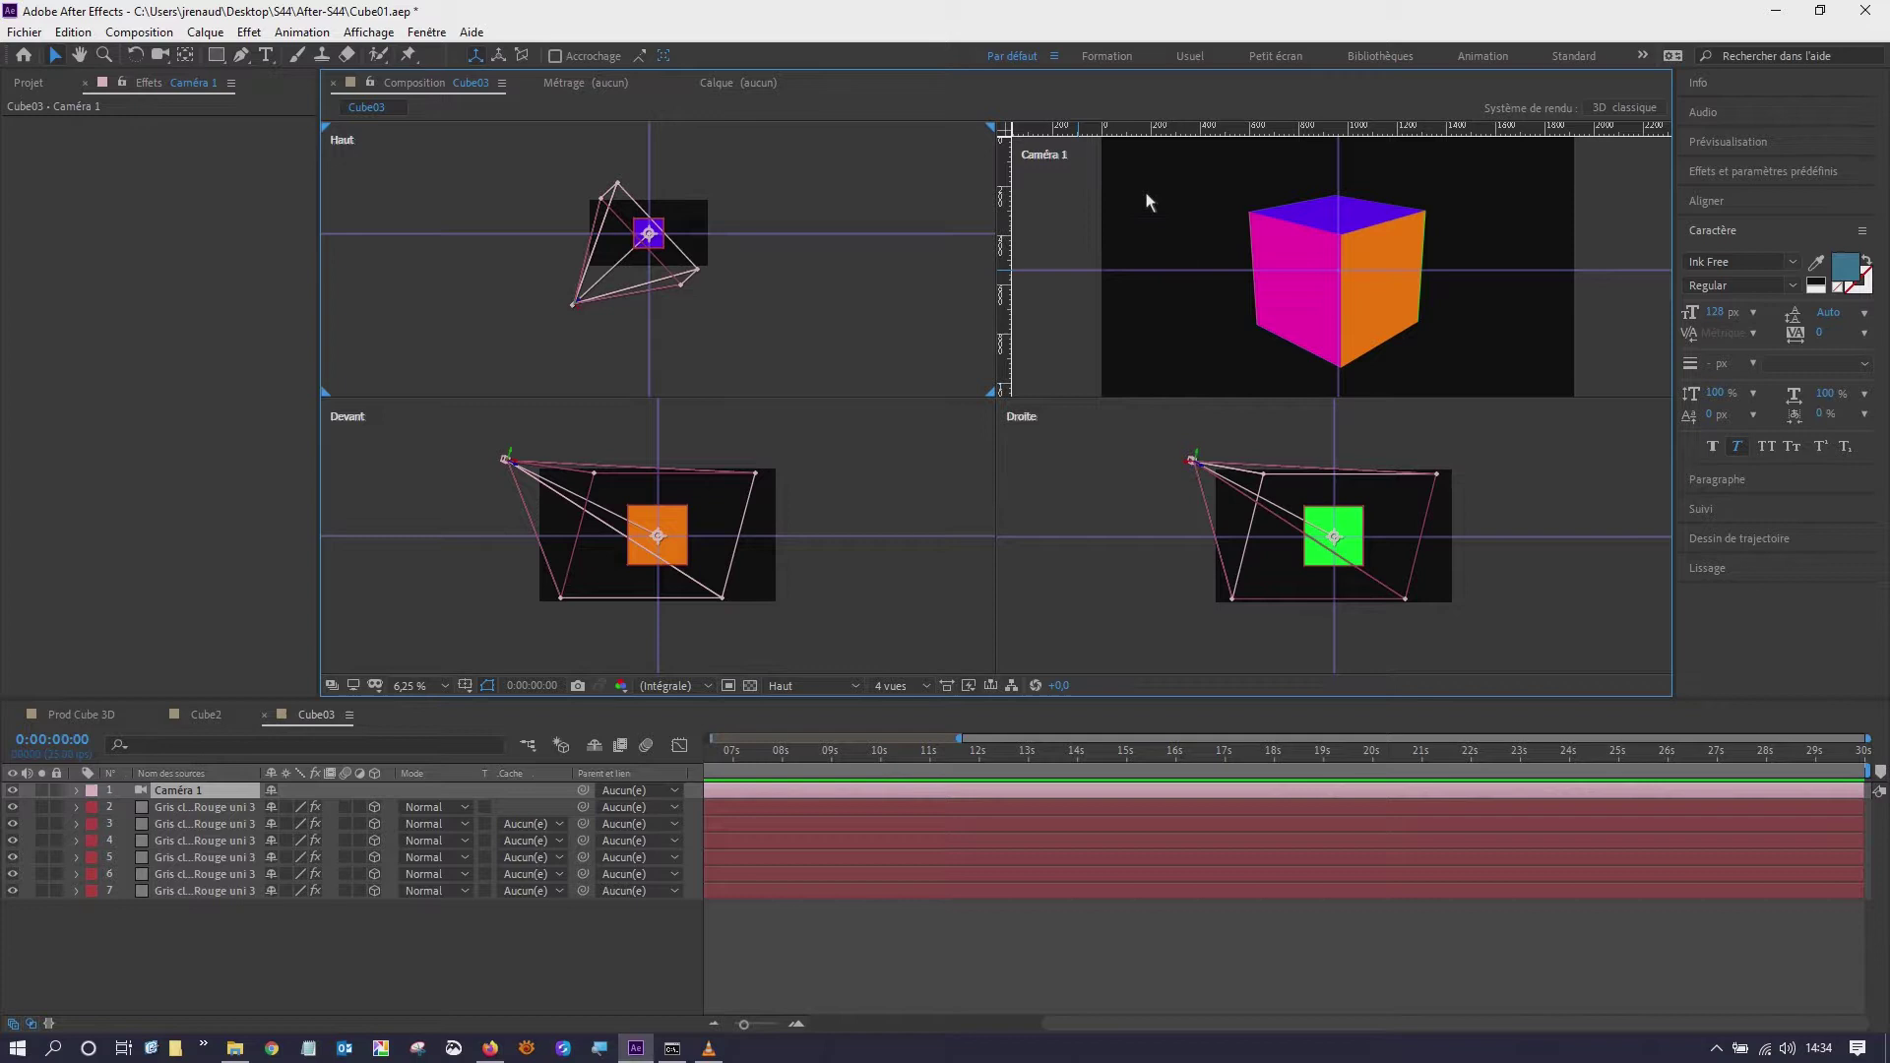
pyautogui.click(1085, 192)
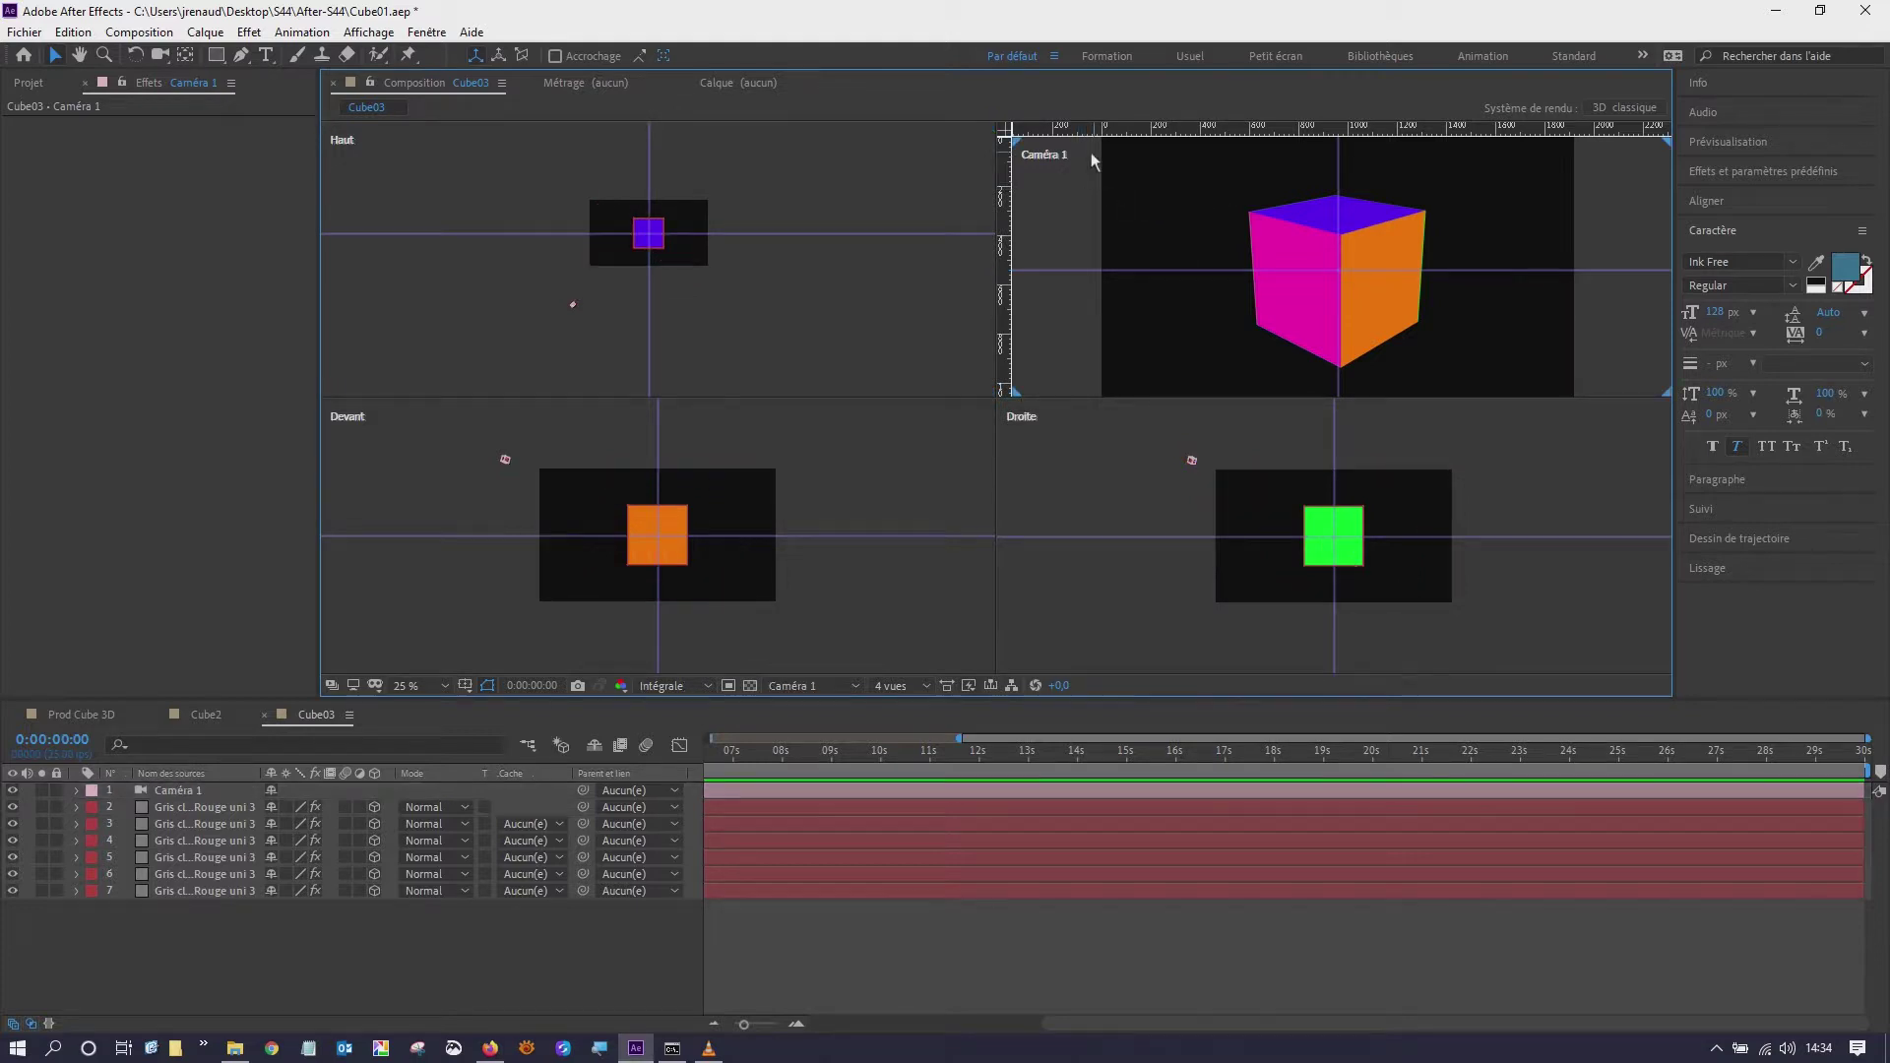
# - Orbit Caméra 1 slightly around the cube with the Orbit Camera tool
pyautogui.click(162, 59)
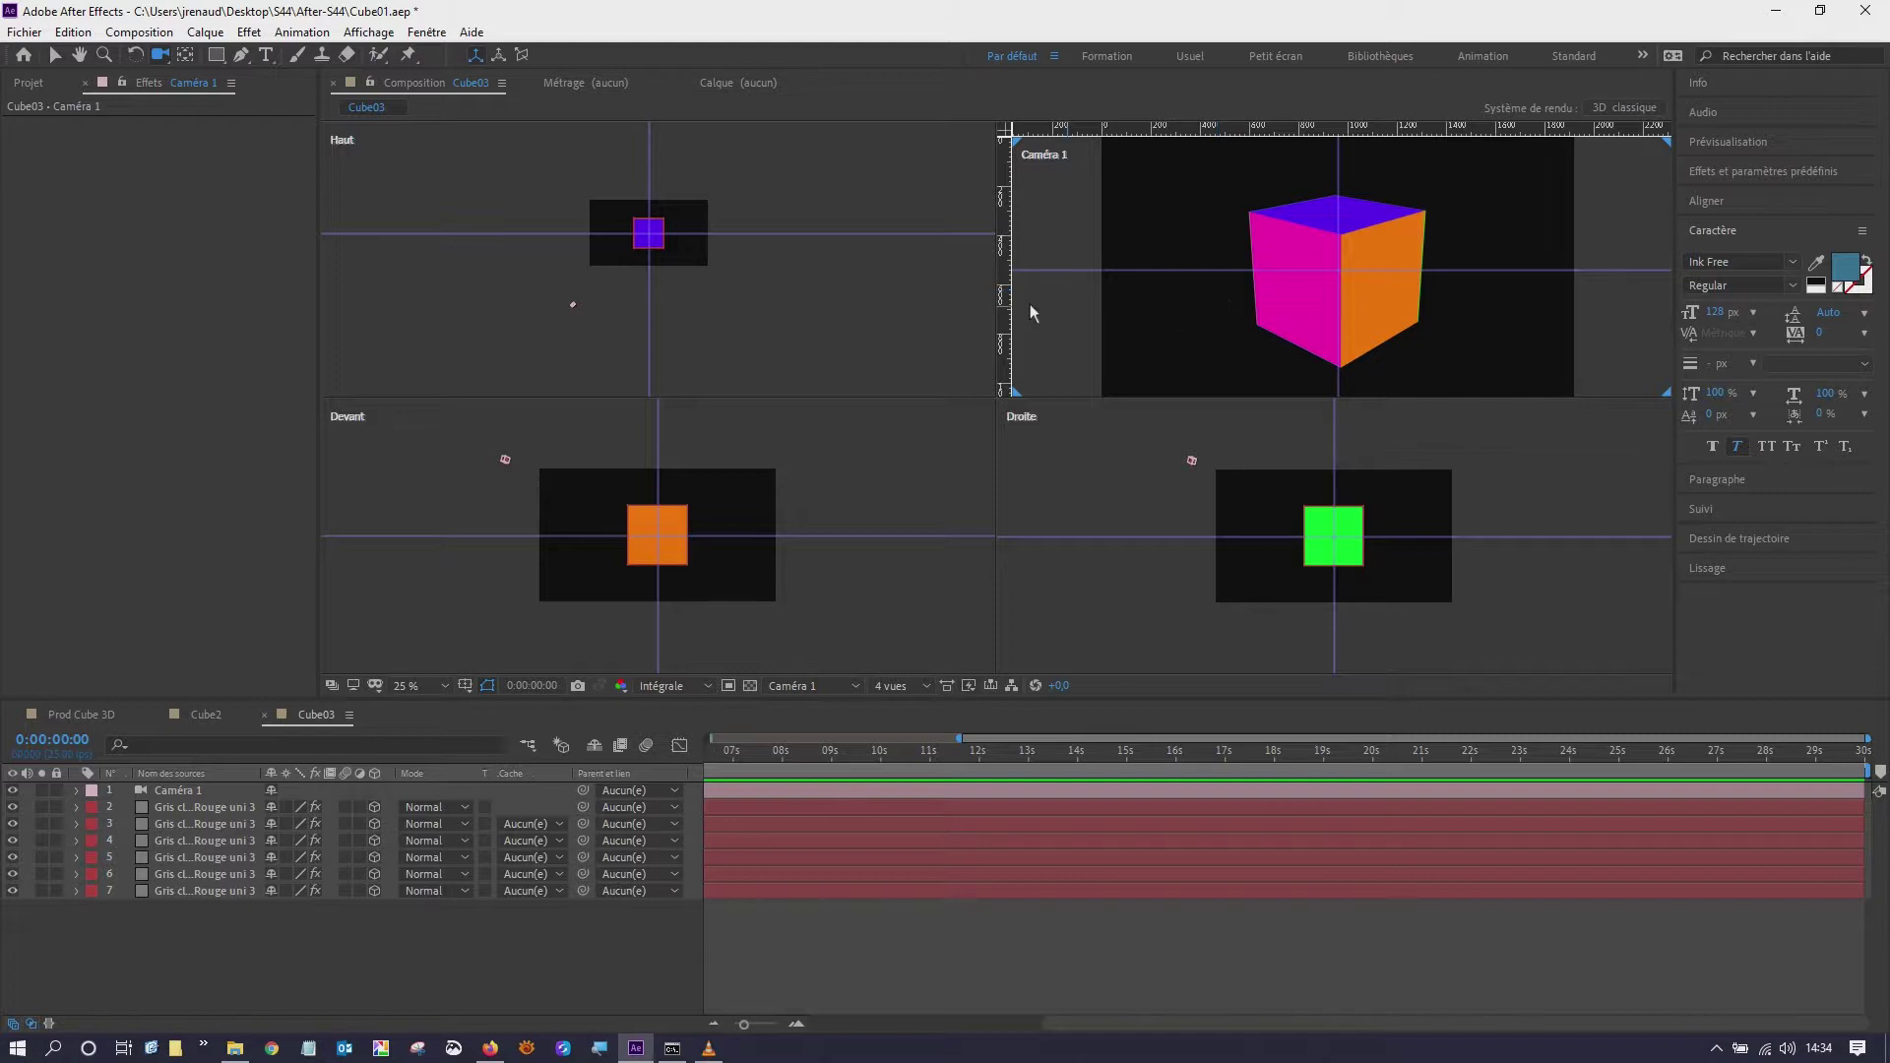
pyautogui.moveTo(1237, 298)
pyautogui.mouseDown()
pyautogui.moveTo(1426, 301)
pyautogui.moveTo(1232, 297)
pyautogui.mouseUp()
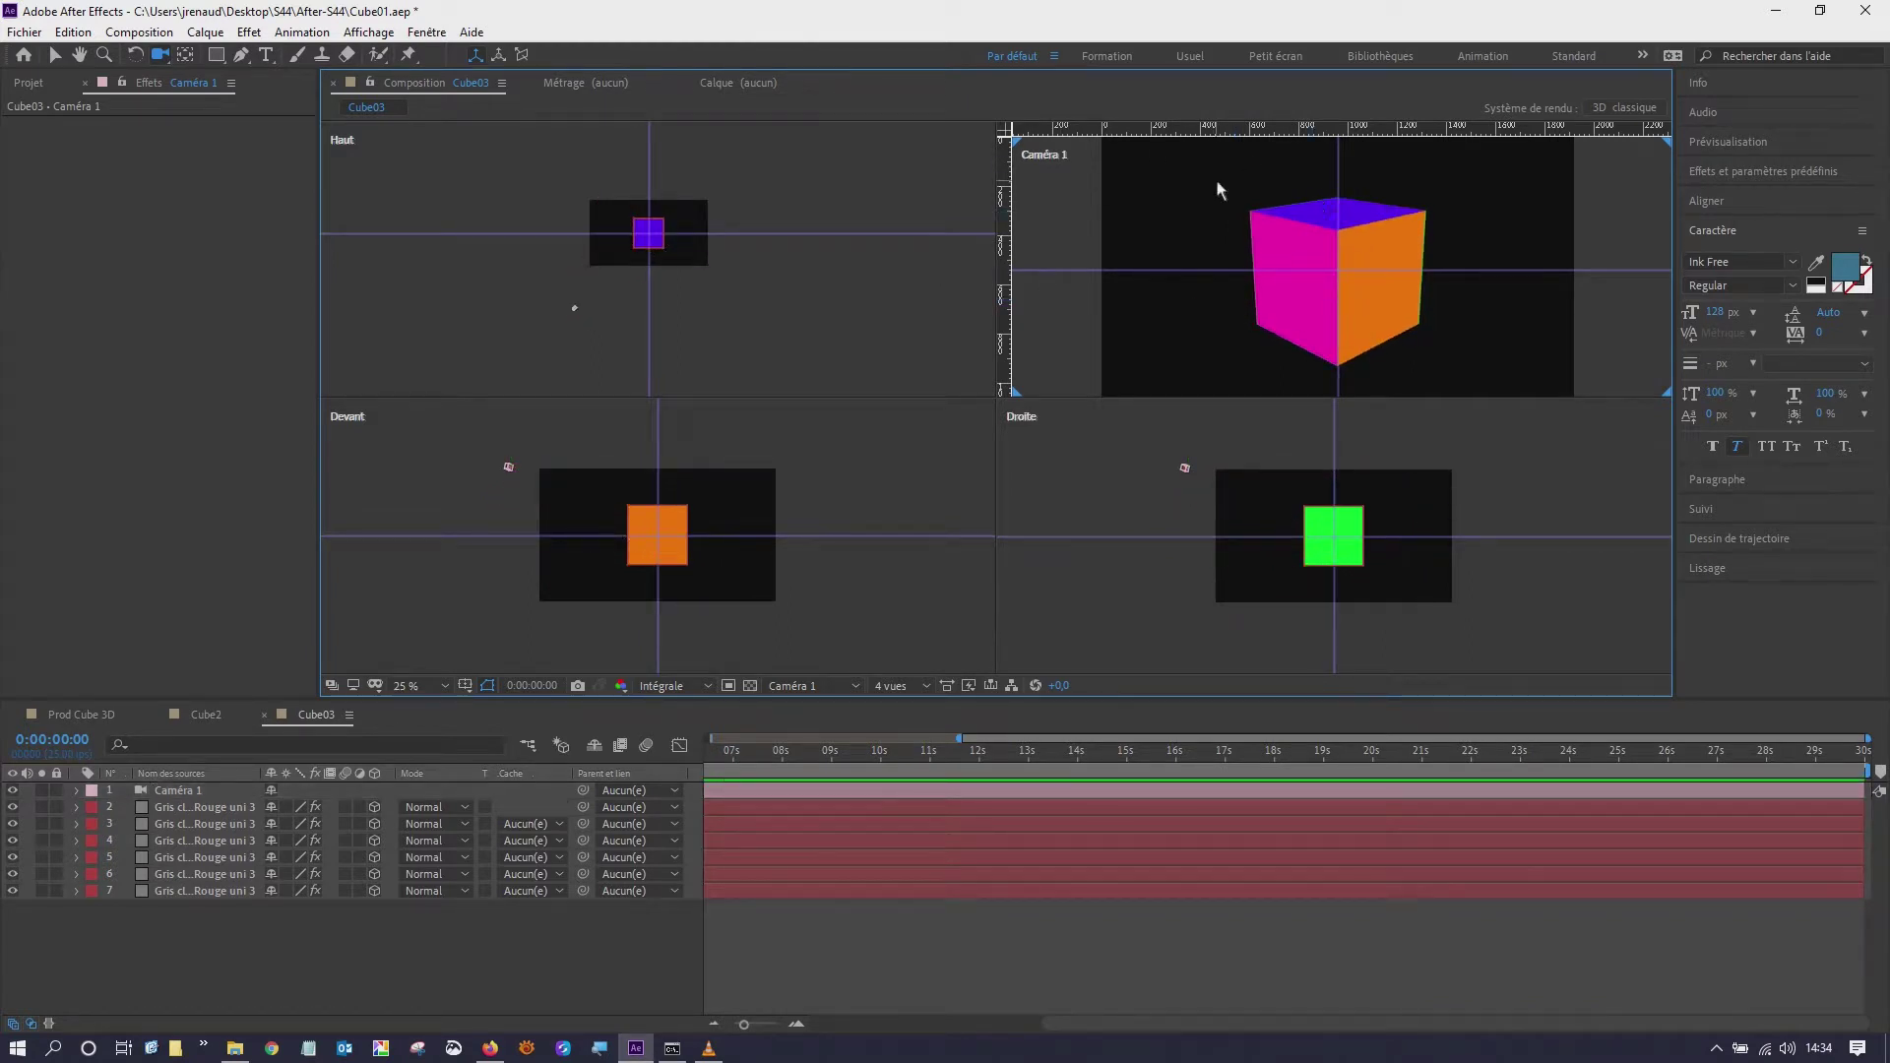
pyautogui.click(161, 59)
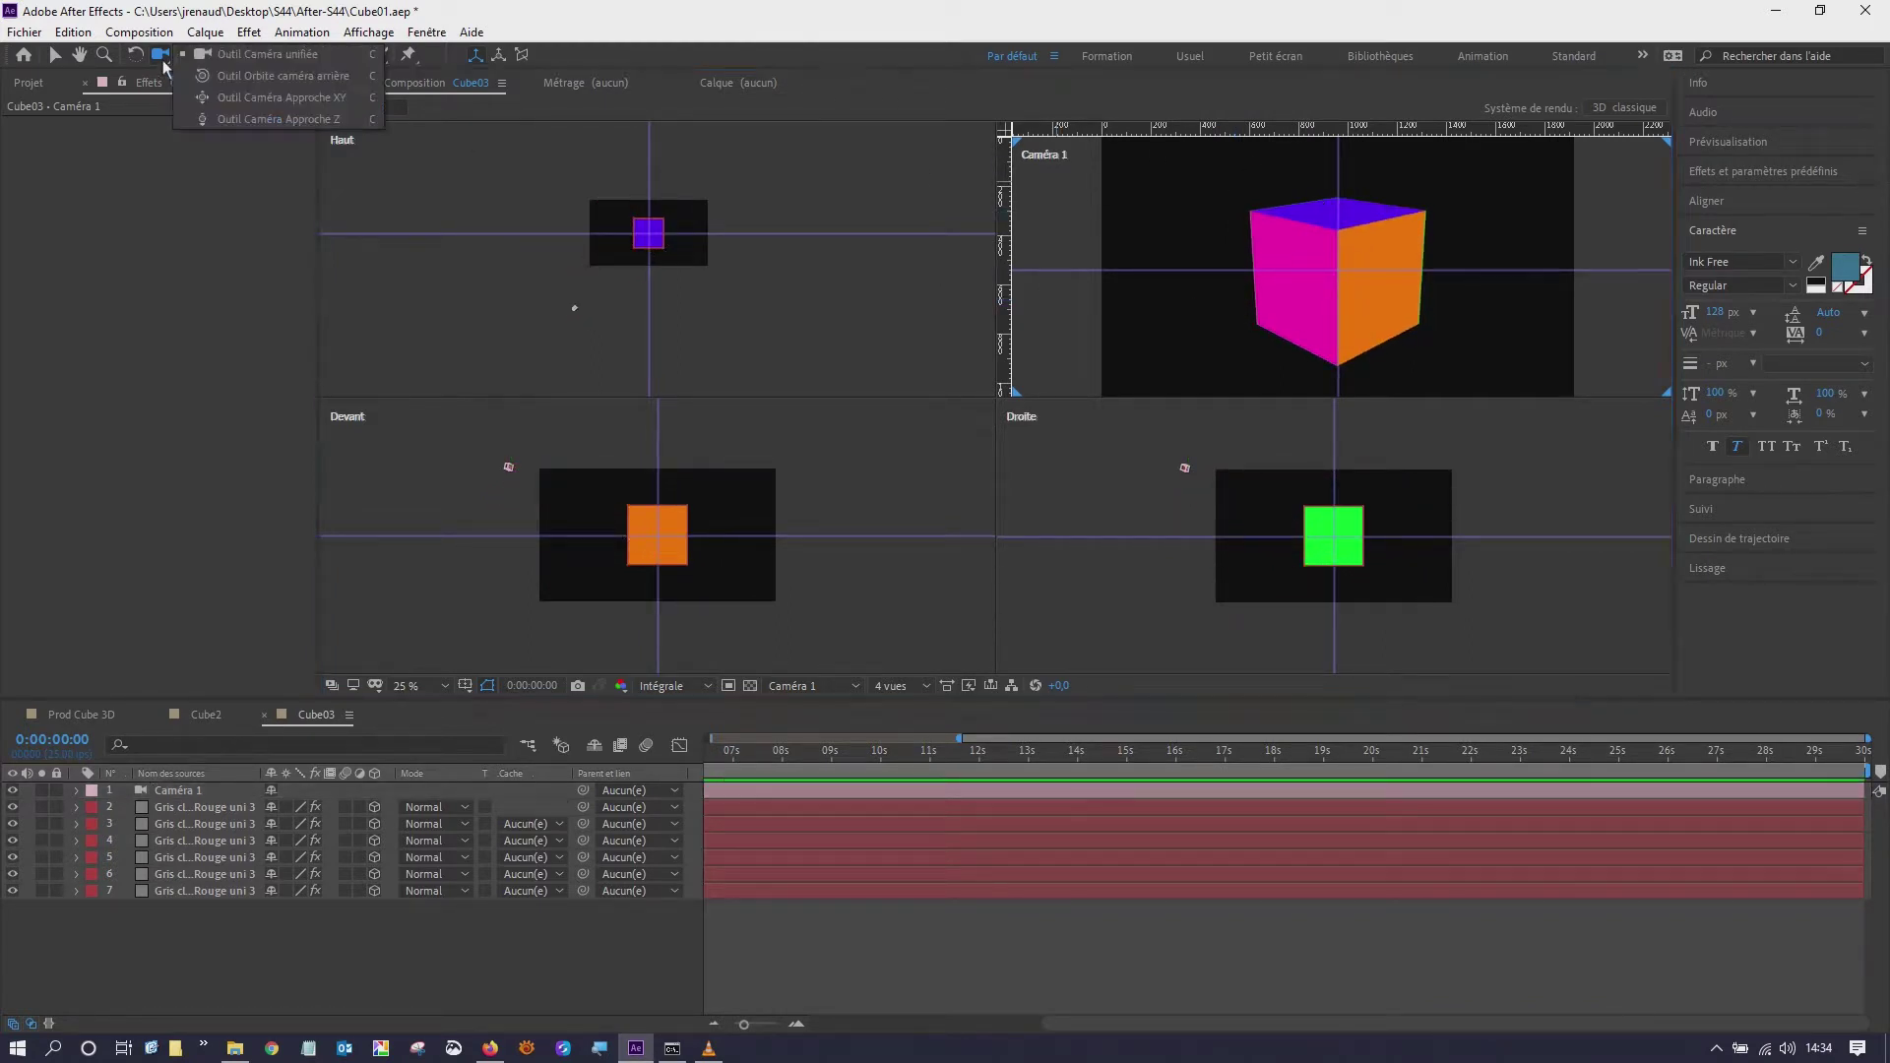
pyautogui.click(203, 79)
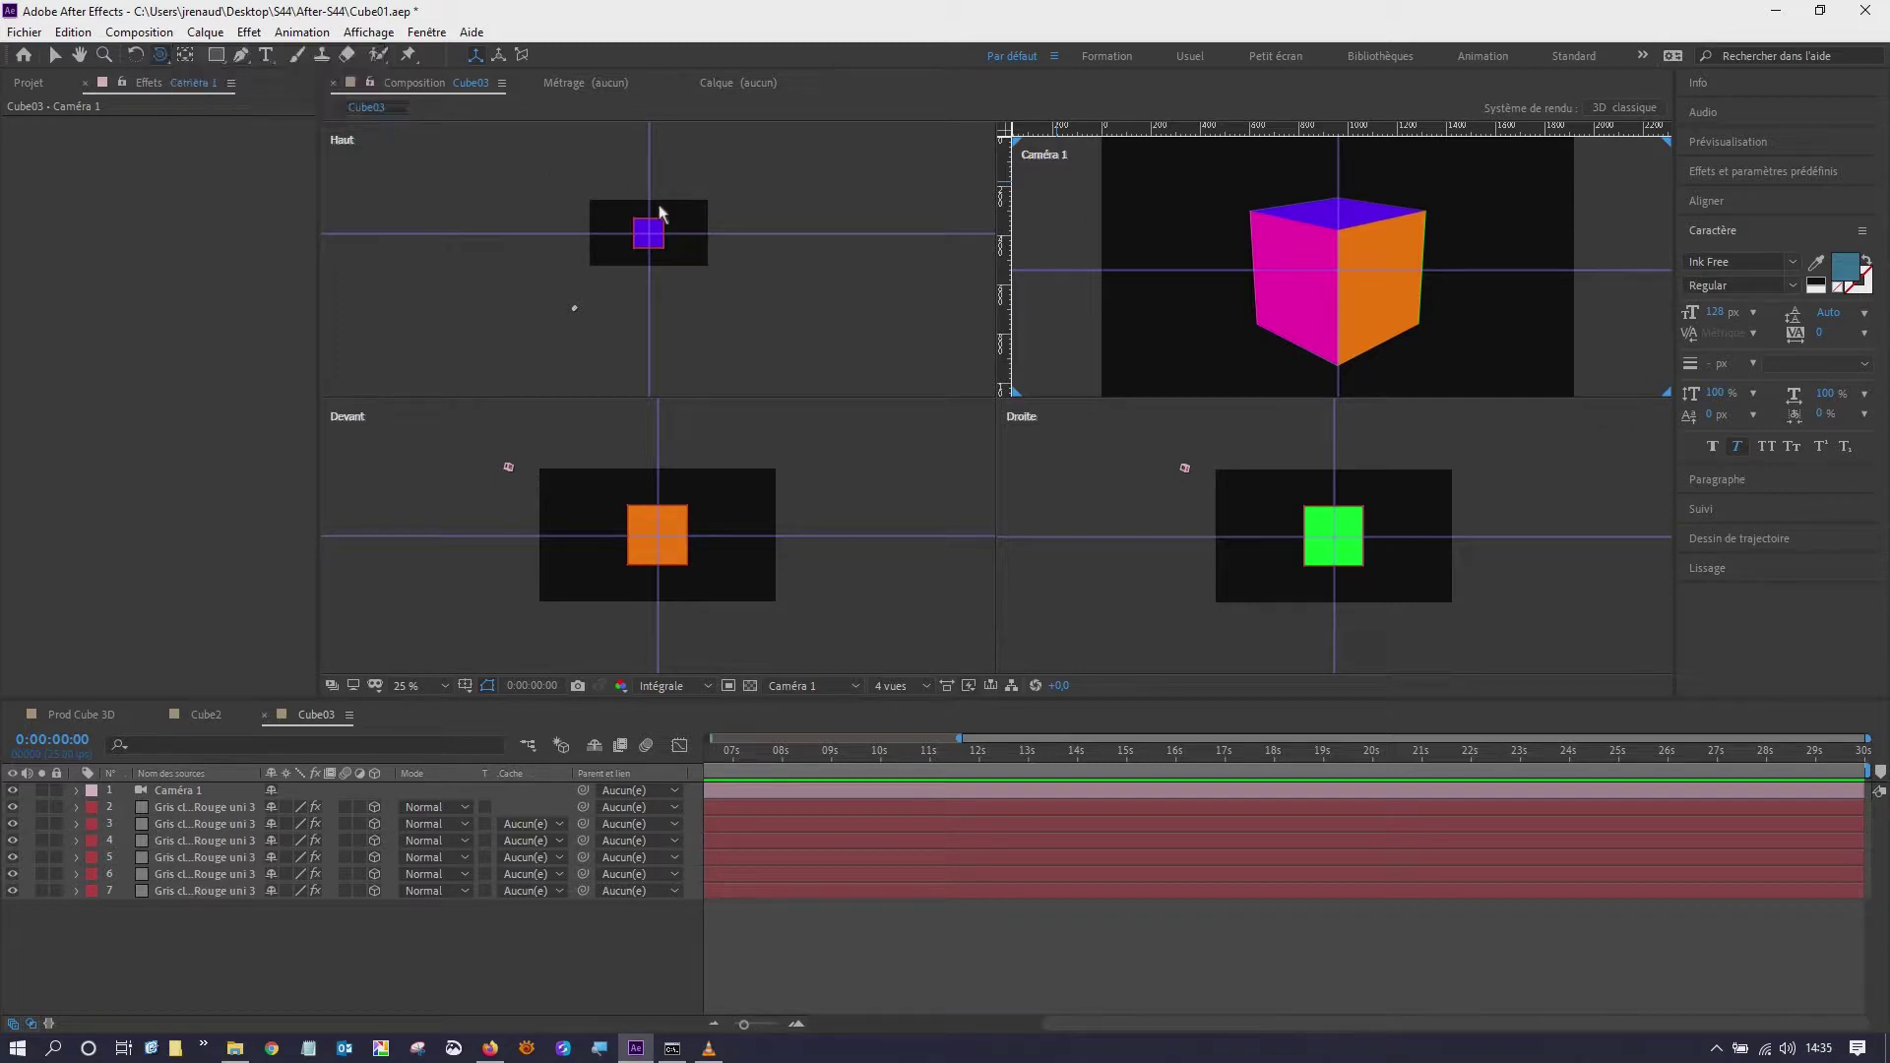
pyautogui.click(202, 792)
pyautogui.moveTo(1302, 298)
pyautogui.mouseDown()
pyautogui.moveTo(1394, 287)
pyautogui.moveTo(1298, 297)
pyautogui.mouseUp()
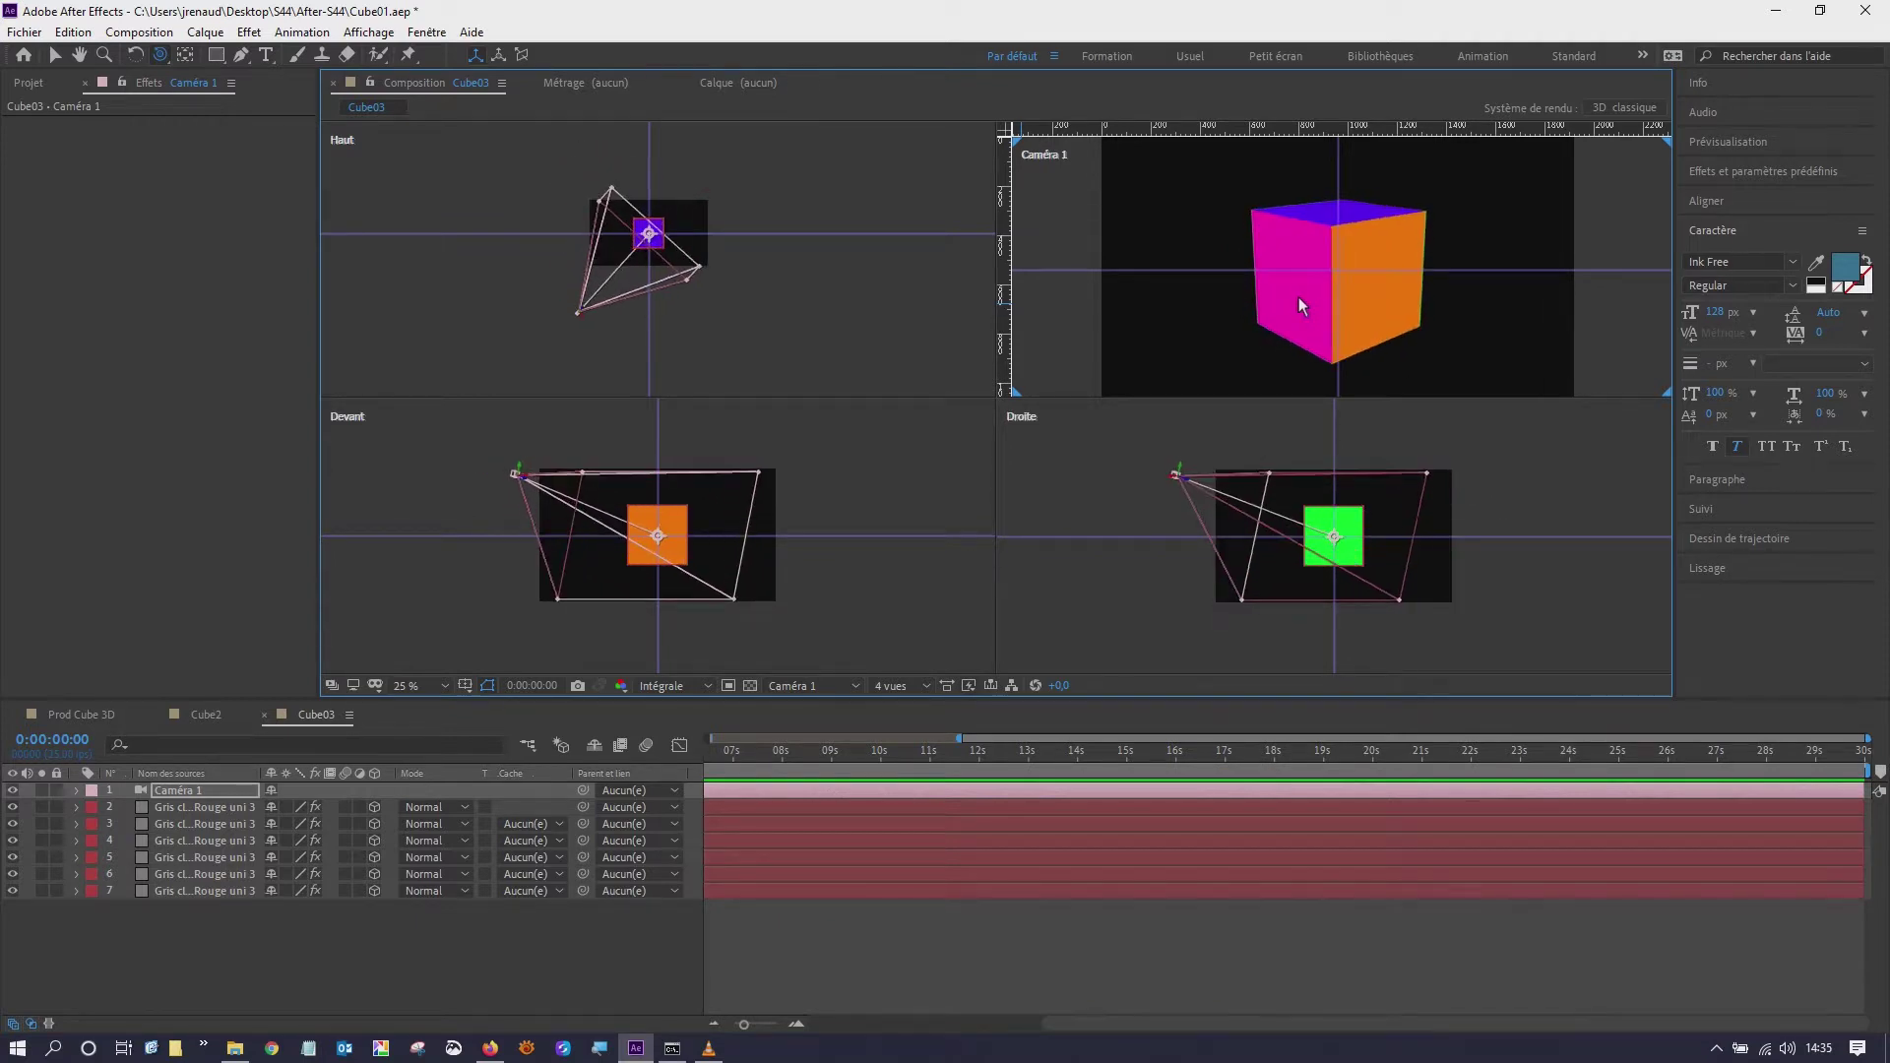
# - Expand Caméra 1's Transformer properties, enlarge the timeline, and orbit the camera to reveal the cube's top
pyautogui.click(78, 792)
pyautogui.click(89, 809)
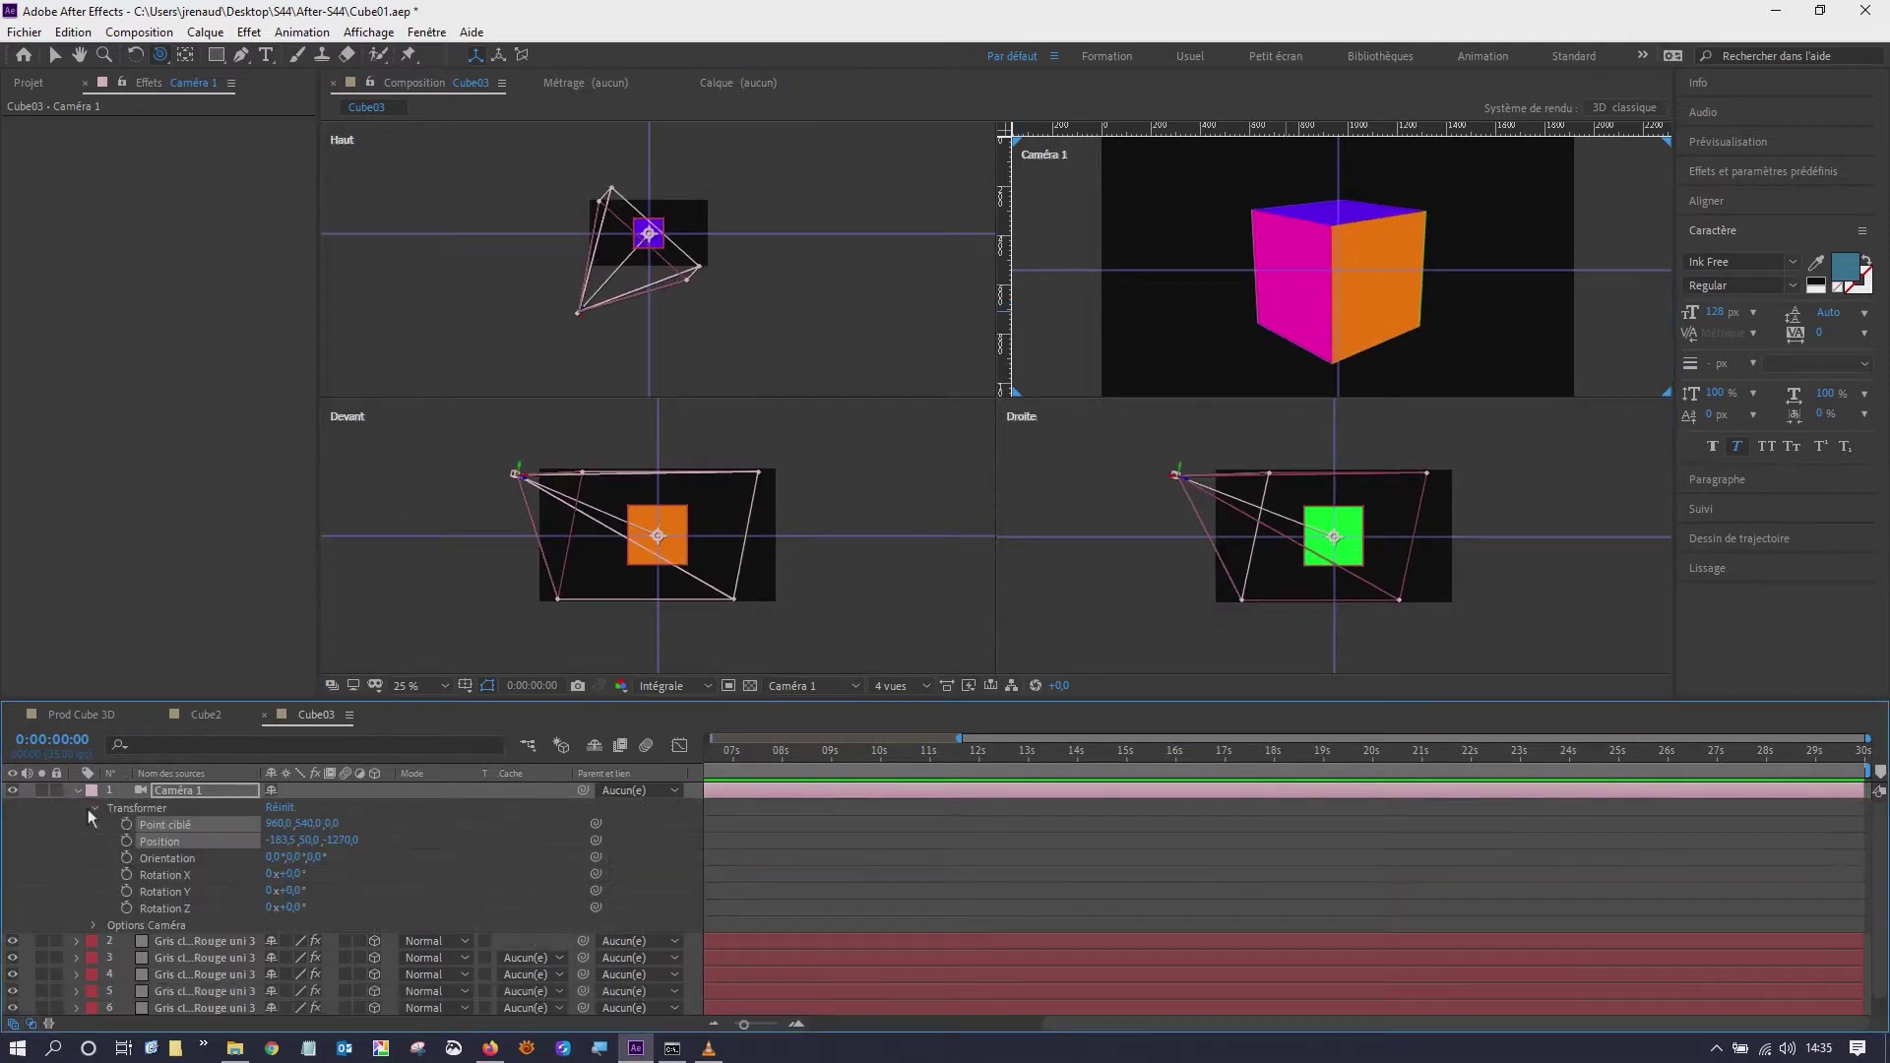
pyautogui.moveTo(206, 701); pyautogui.dragTo(208, 634)
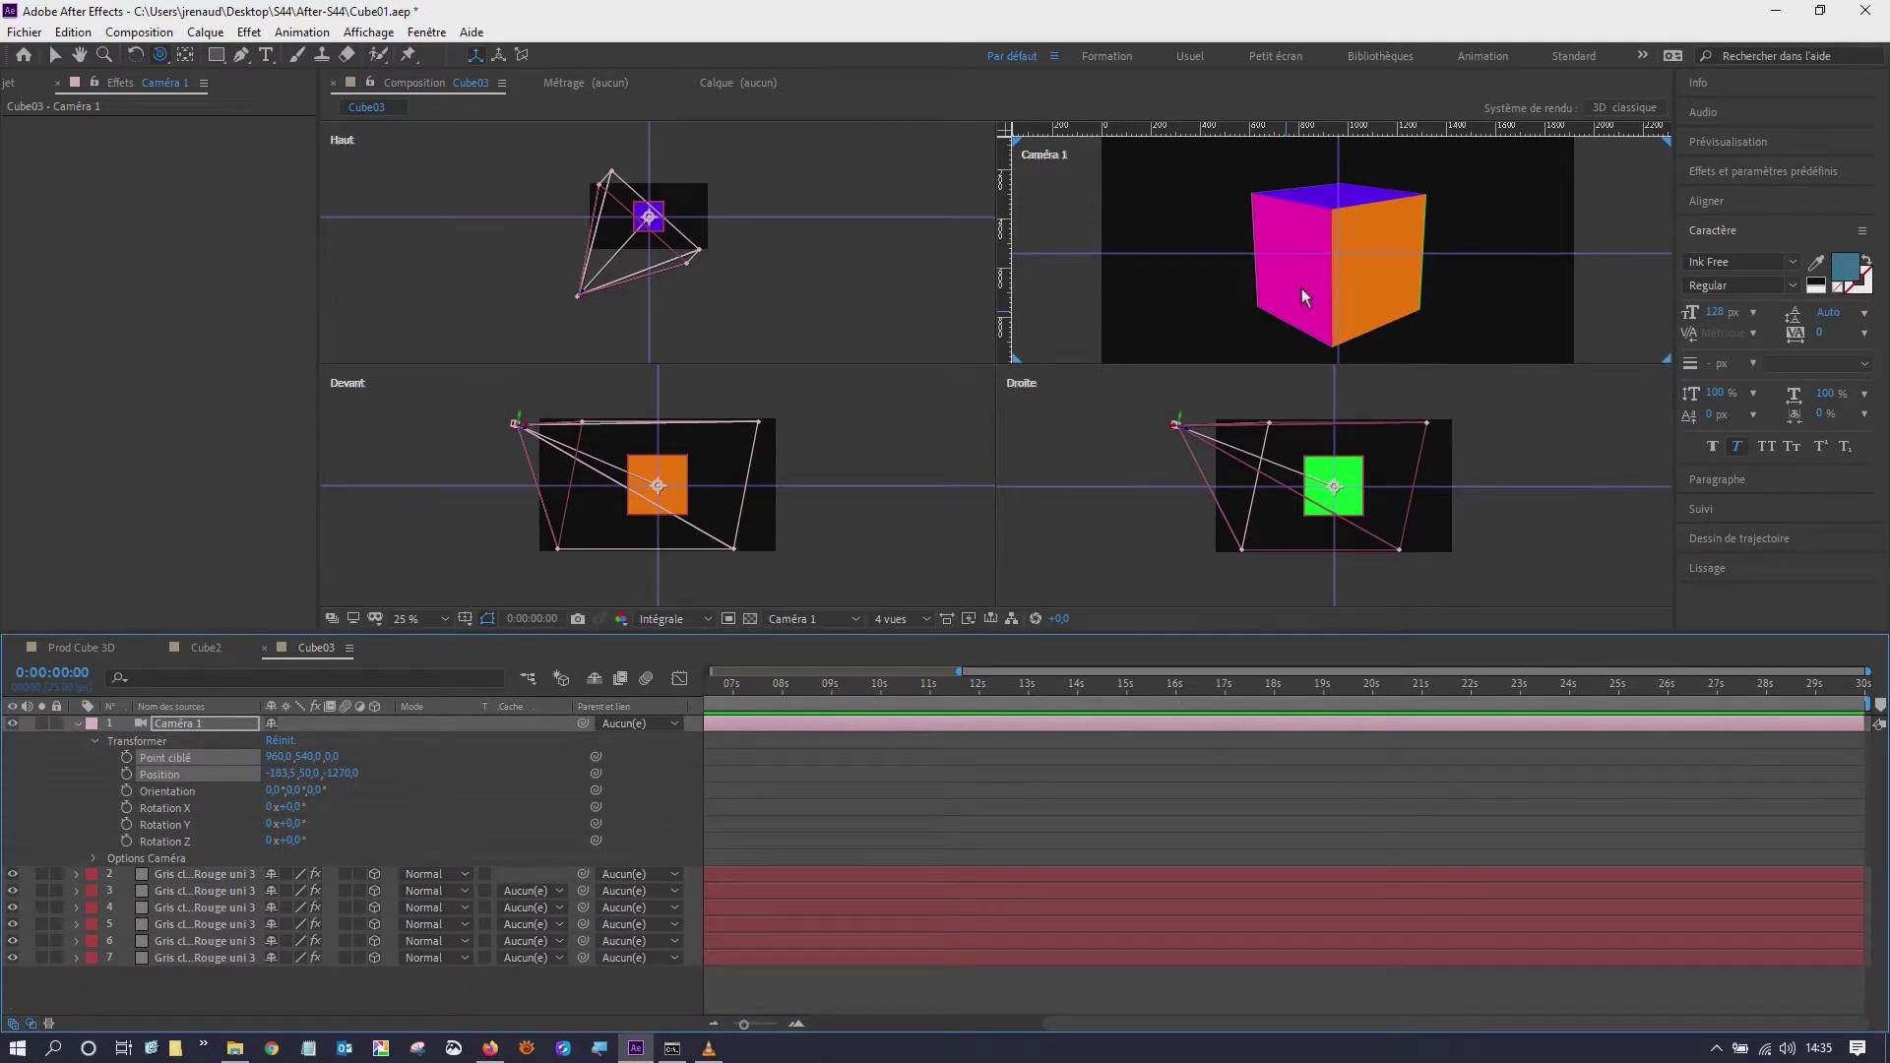
pyautogui.moveTo(1301, 288); pyautogui.dragTo(1311, 286)
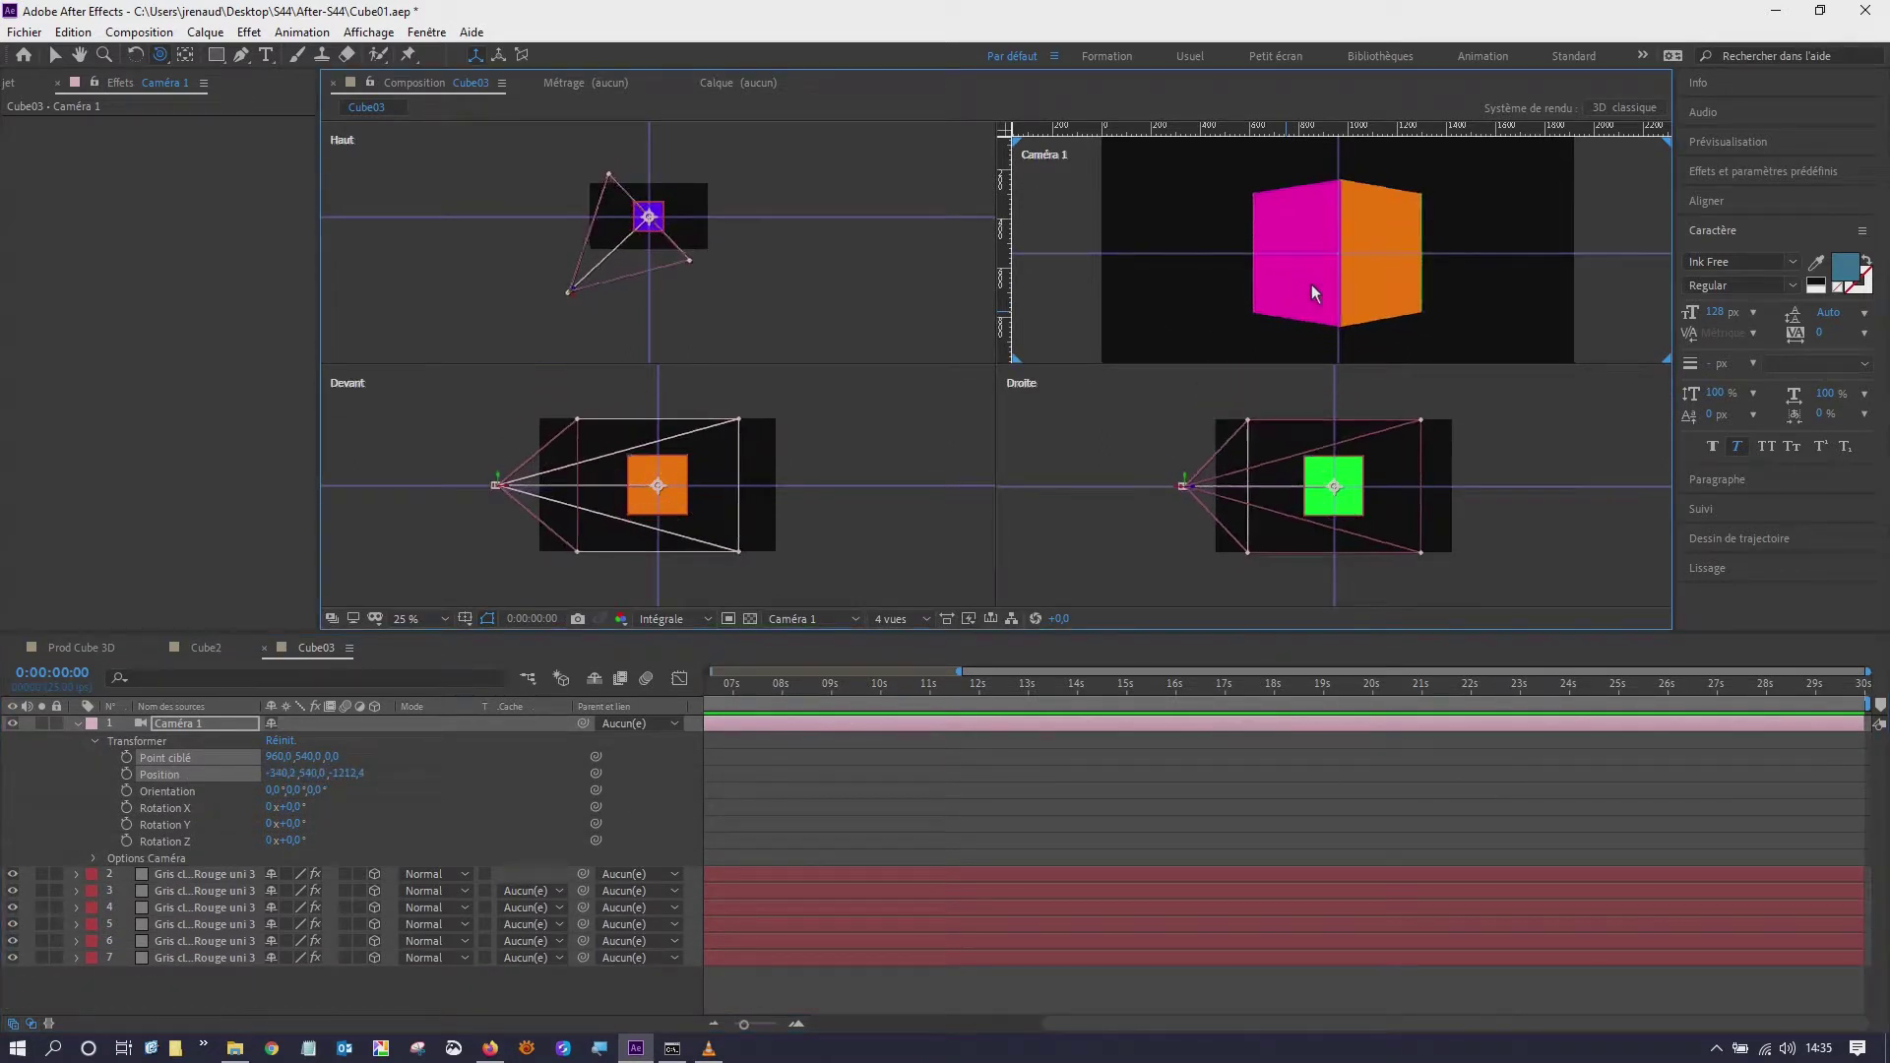
pyautogui.moveTo(1311, 286)
pyautogui.mouseDown()
pyautogui.moveTo(1346, 251)
pyautogui.moveTo(1329, 264)
pyautogui.mouseUp()
# - Try panning Caméra 1 sideways with Track XY, then undo the moves
pyautogui.click(158, 54)
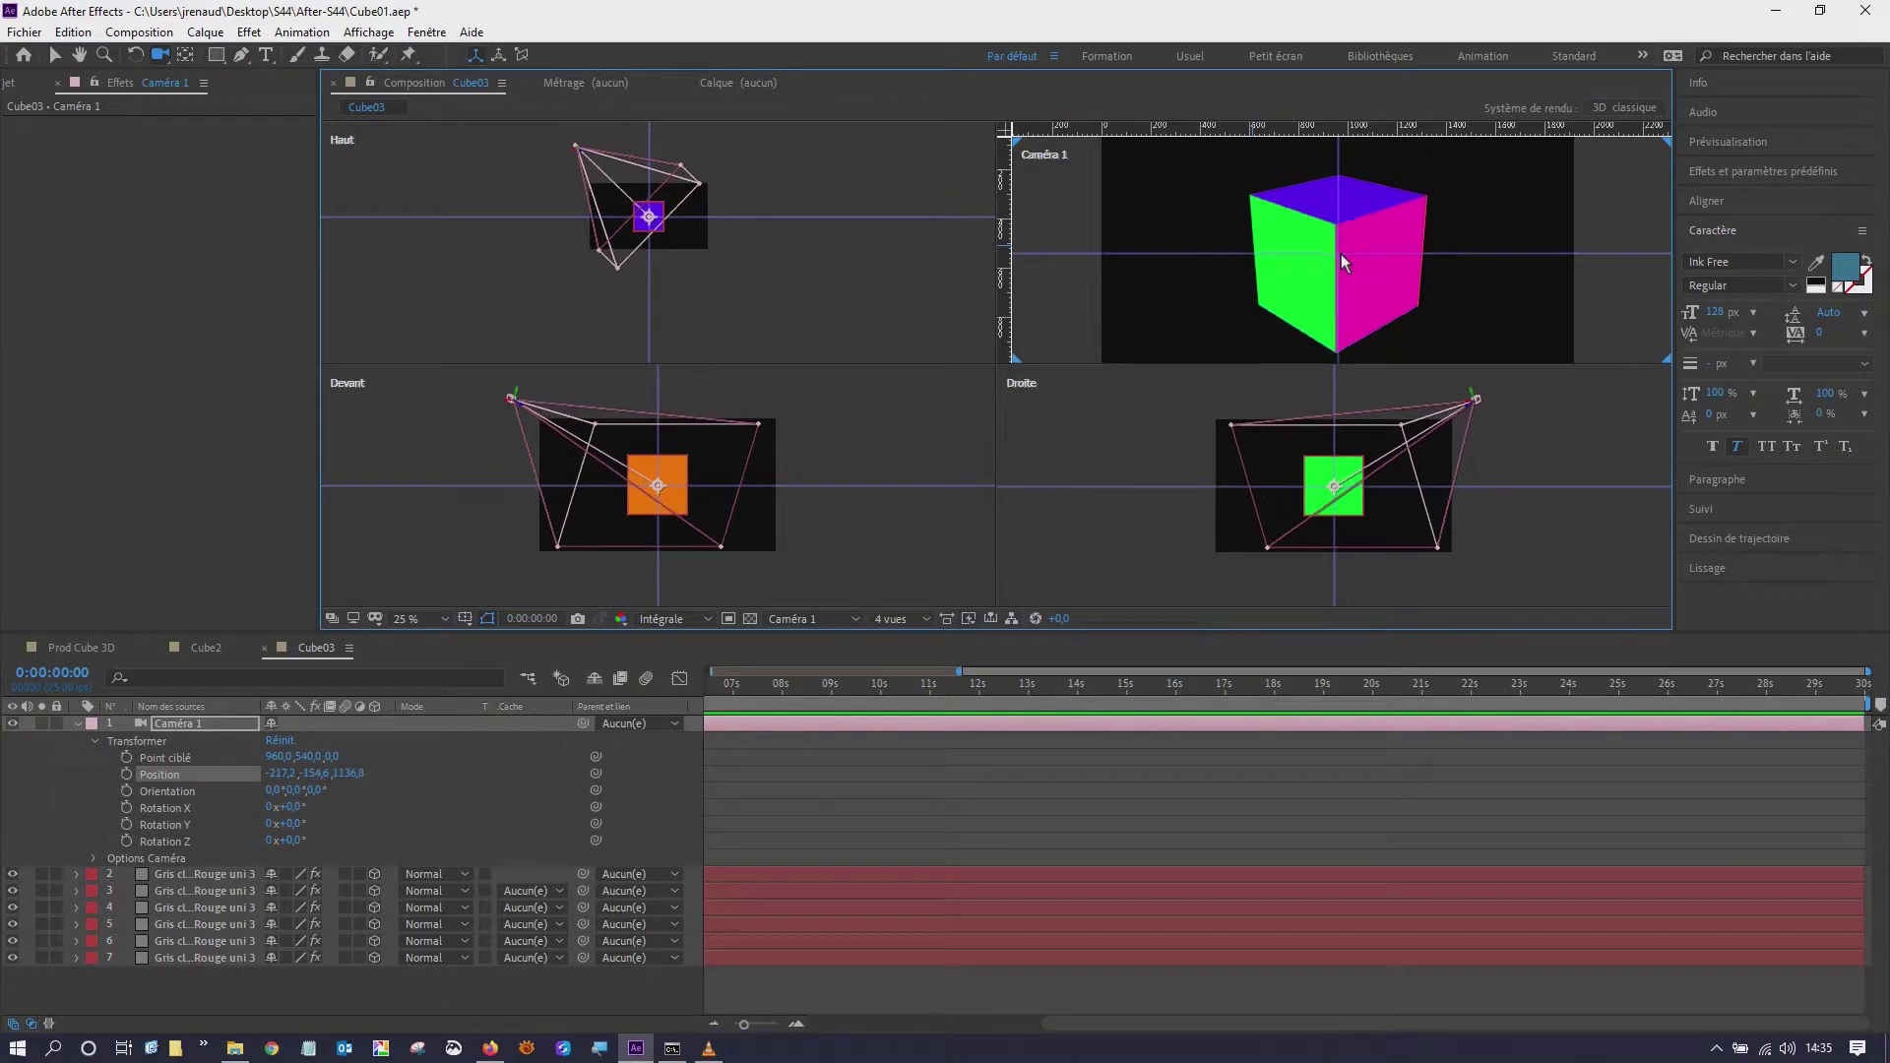
pyautogui.moveTo(162, 57); pyautogui.dragTo(205, 97)
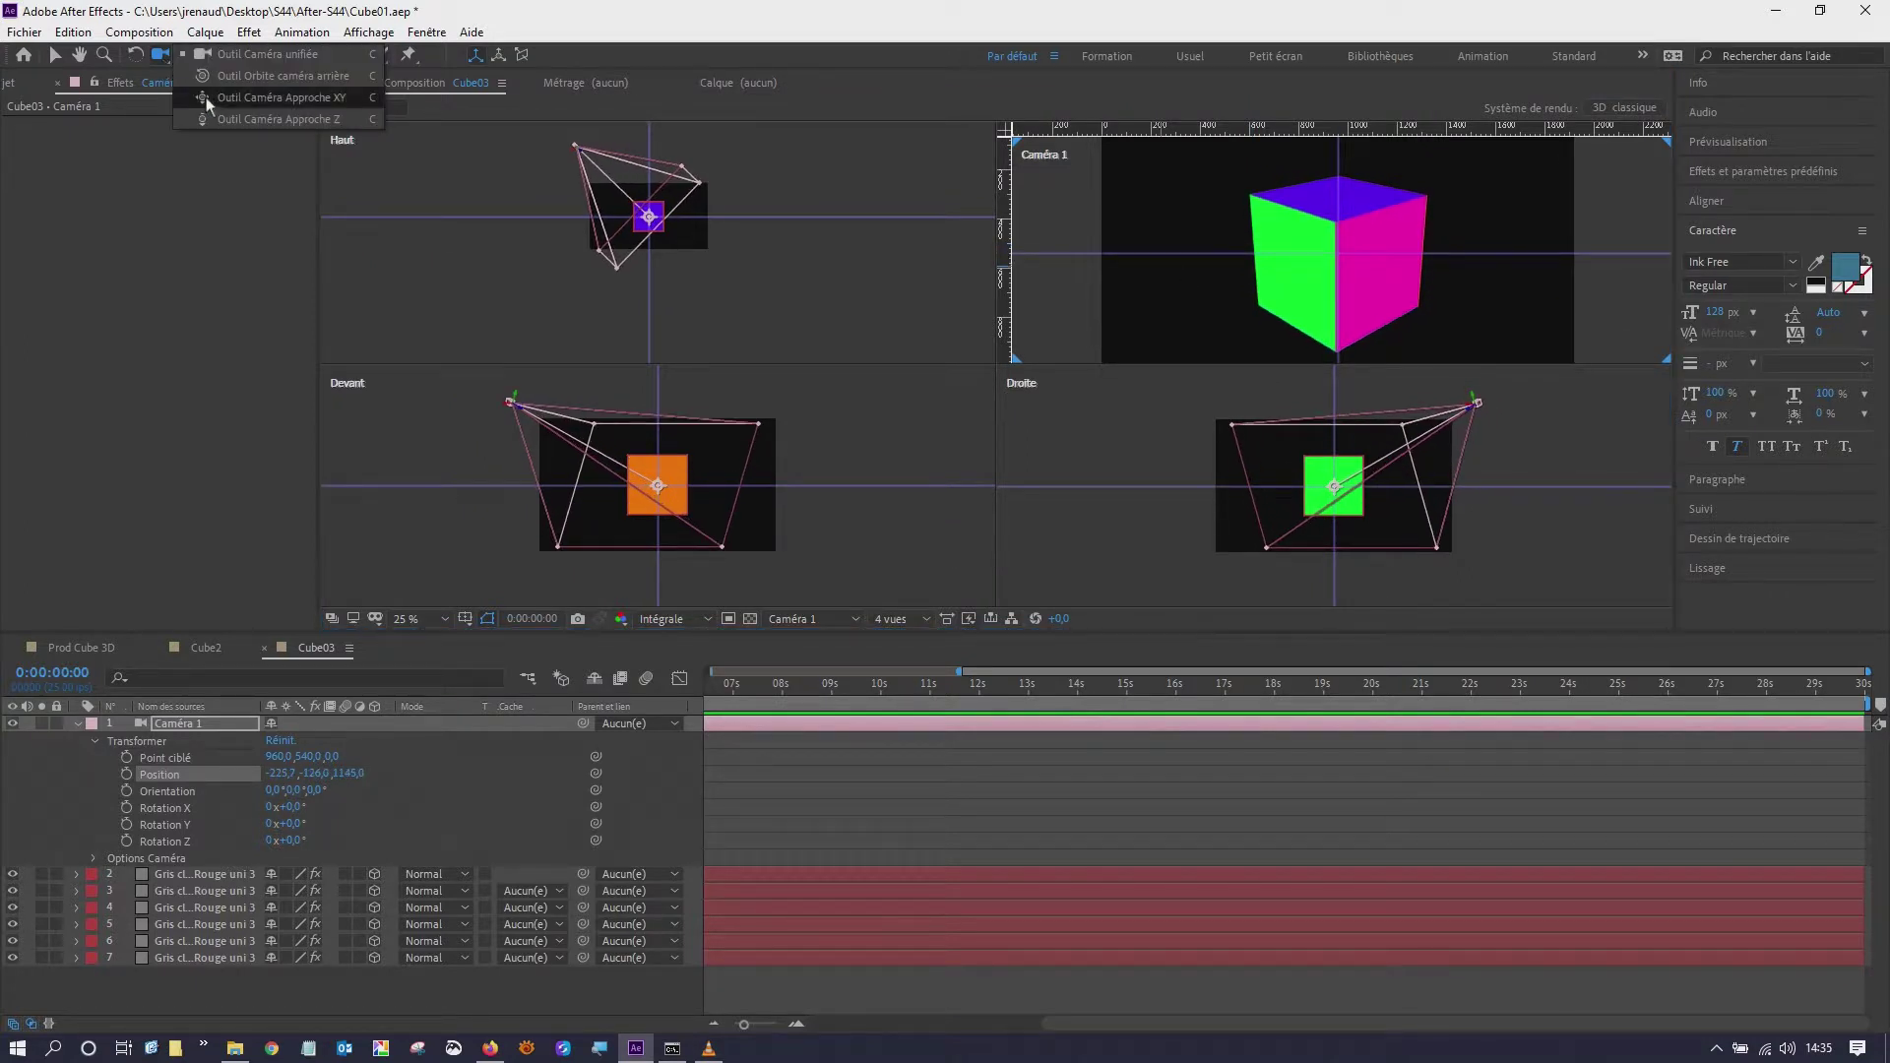
pyautogui.moveTo(1253, 286)
pyautogui.mouseDown()
pyautogui.moveTo(1144, 251)
pyautogui.moveTo(1209, 287)
pyautogui.moveTo(1241, 280)
pyautogui.mouseUp()
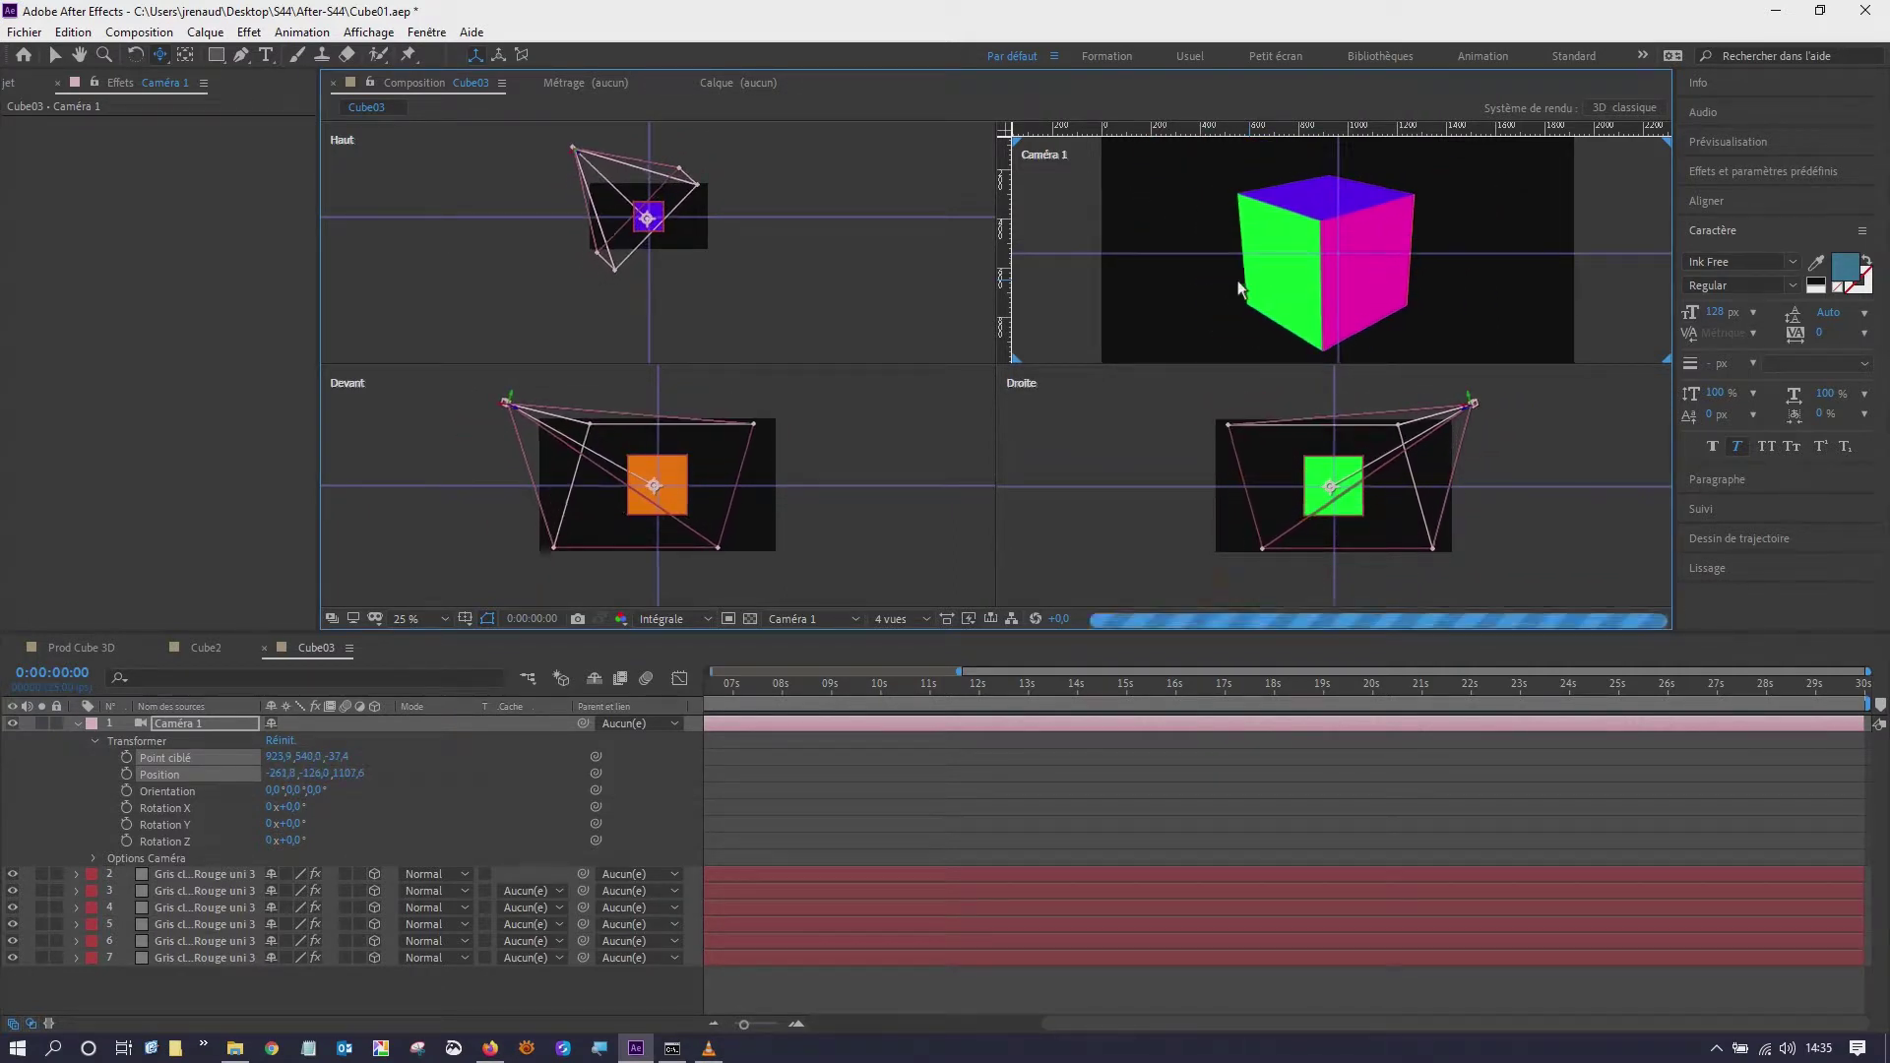
pyautogui.hotkey('ctrl', 'z')
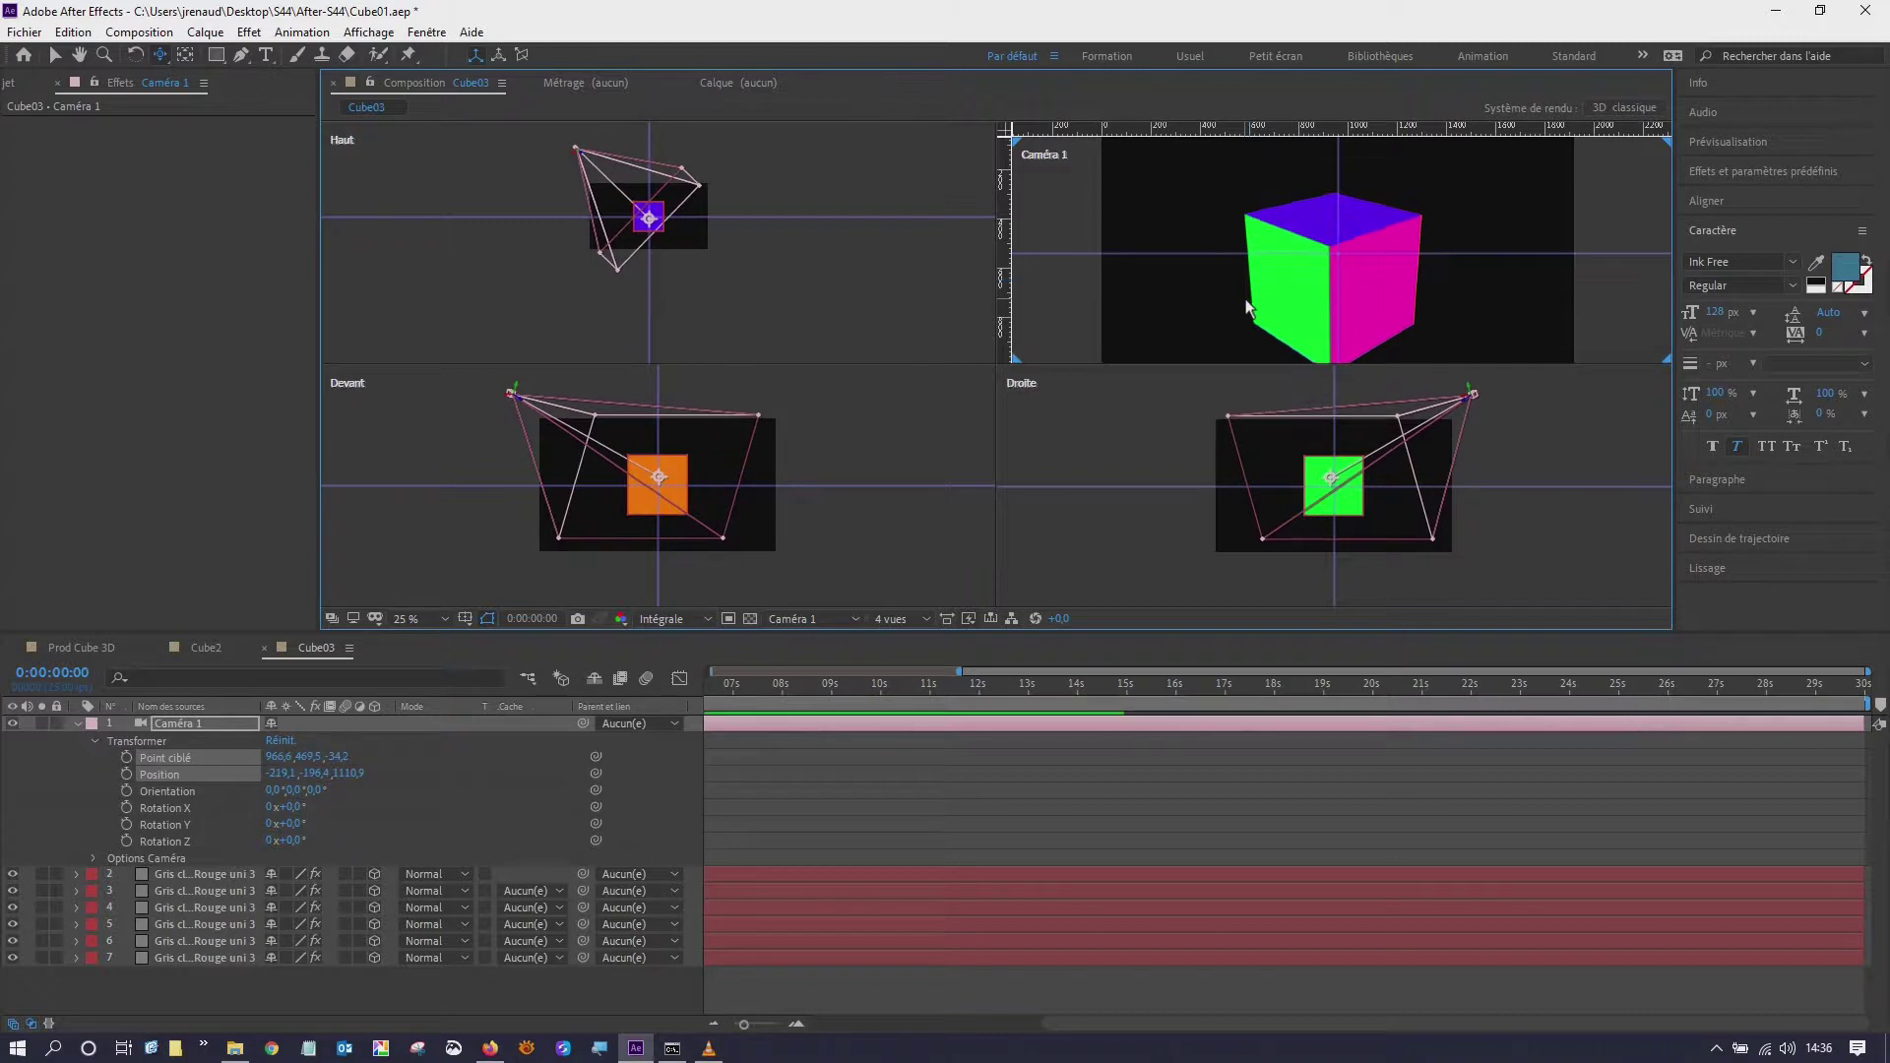
pyautogui.hotkey('ctrl', 'z')
# - Dolly Caméra 1 back from the cube, undoing an accidental Orientation Z roll to 91°
pyautogui.moveTo(152, 61); pyautogui.dragTo(209, 120)
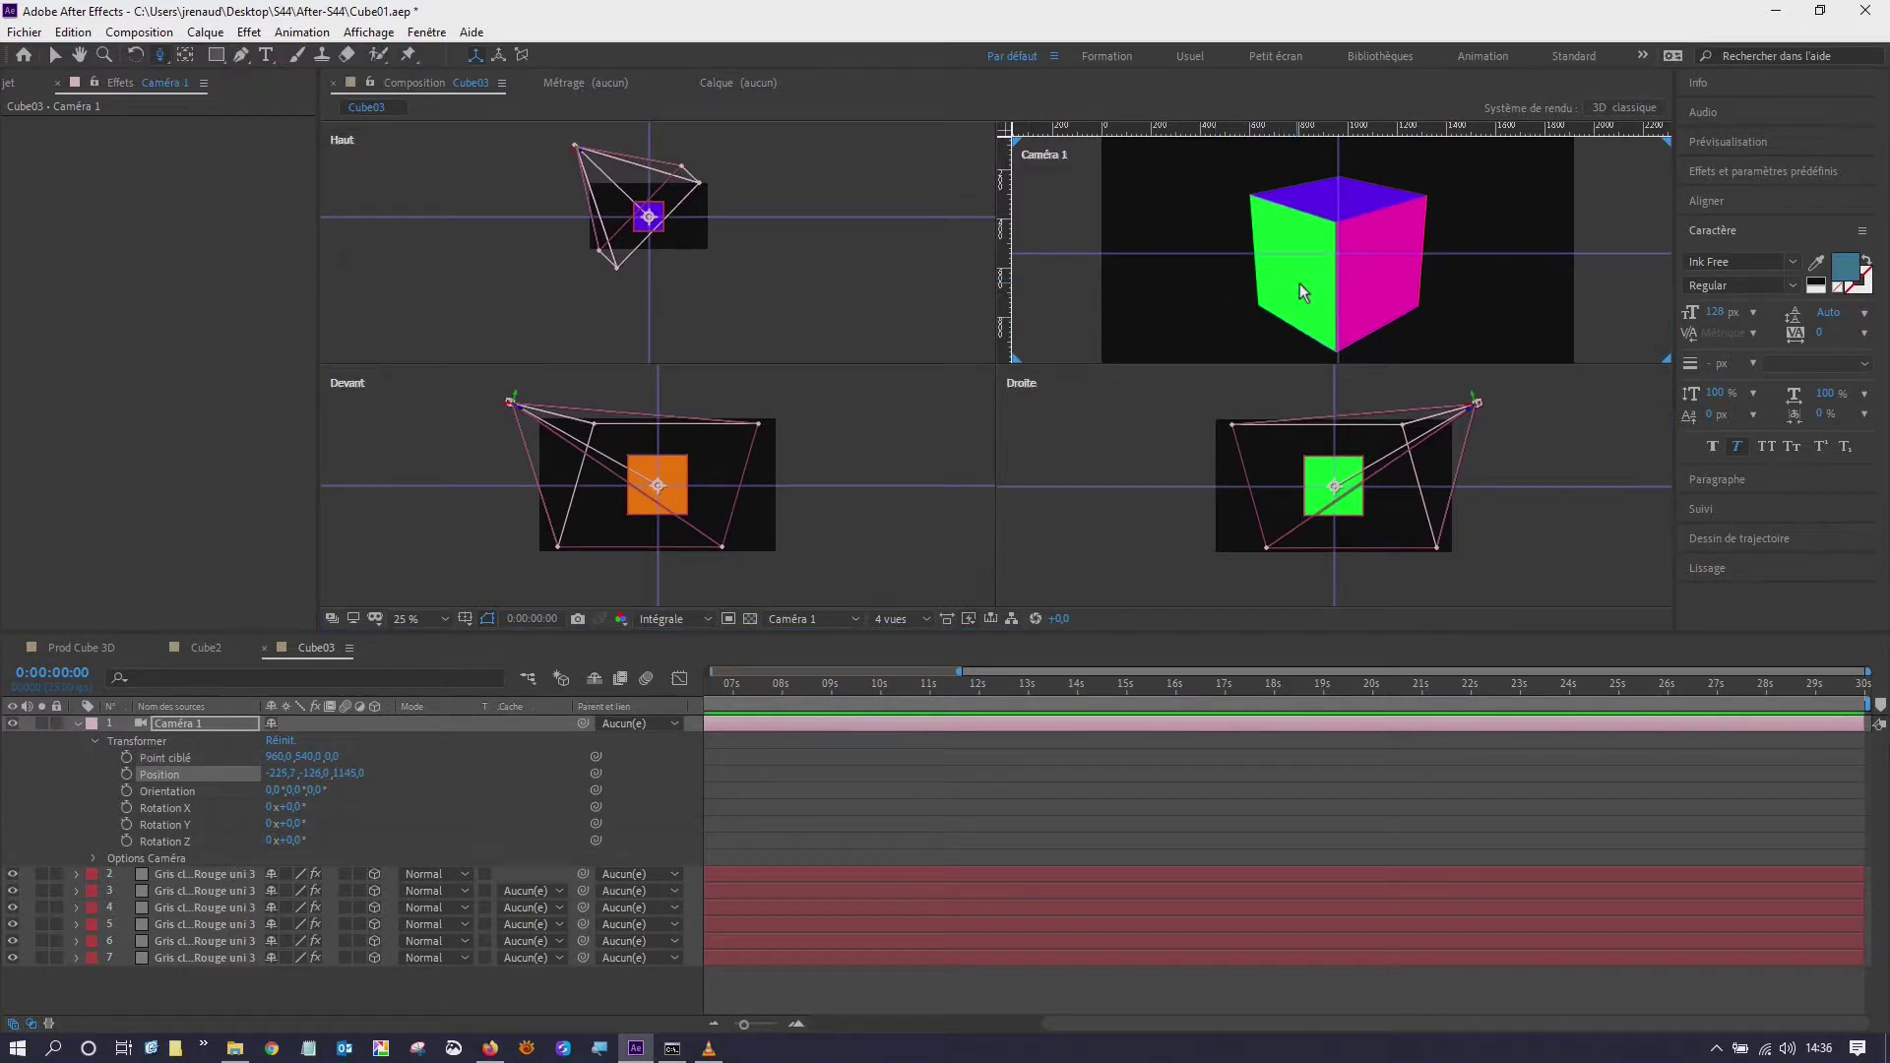
pyautogui.moveTo(1300, 284)
pyautogui.mouseDown()
pyautogui.moveTo(1293, 474)
pyautogui.moveTo(1317, 323)
pyautogui.mouseUp()
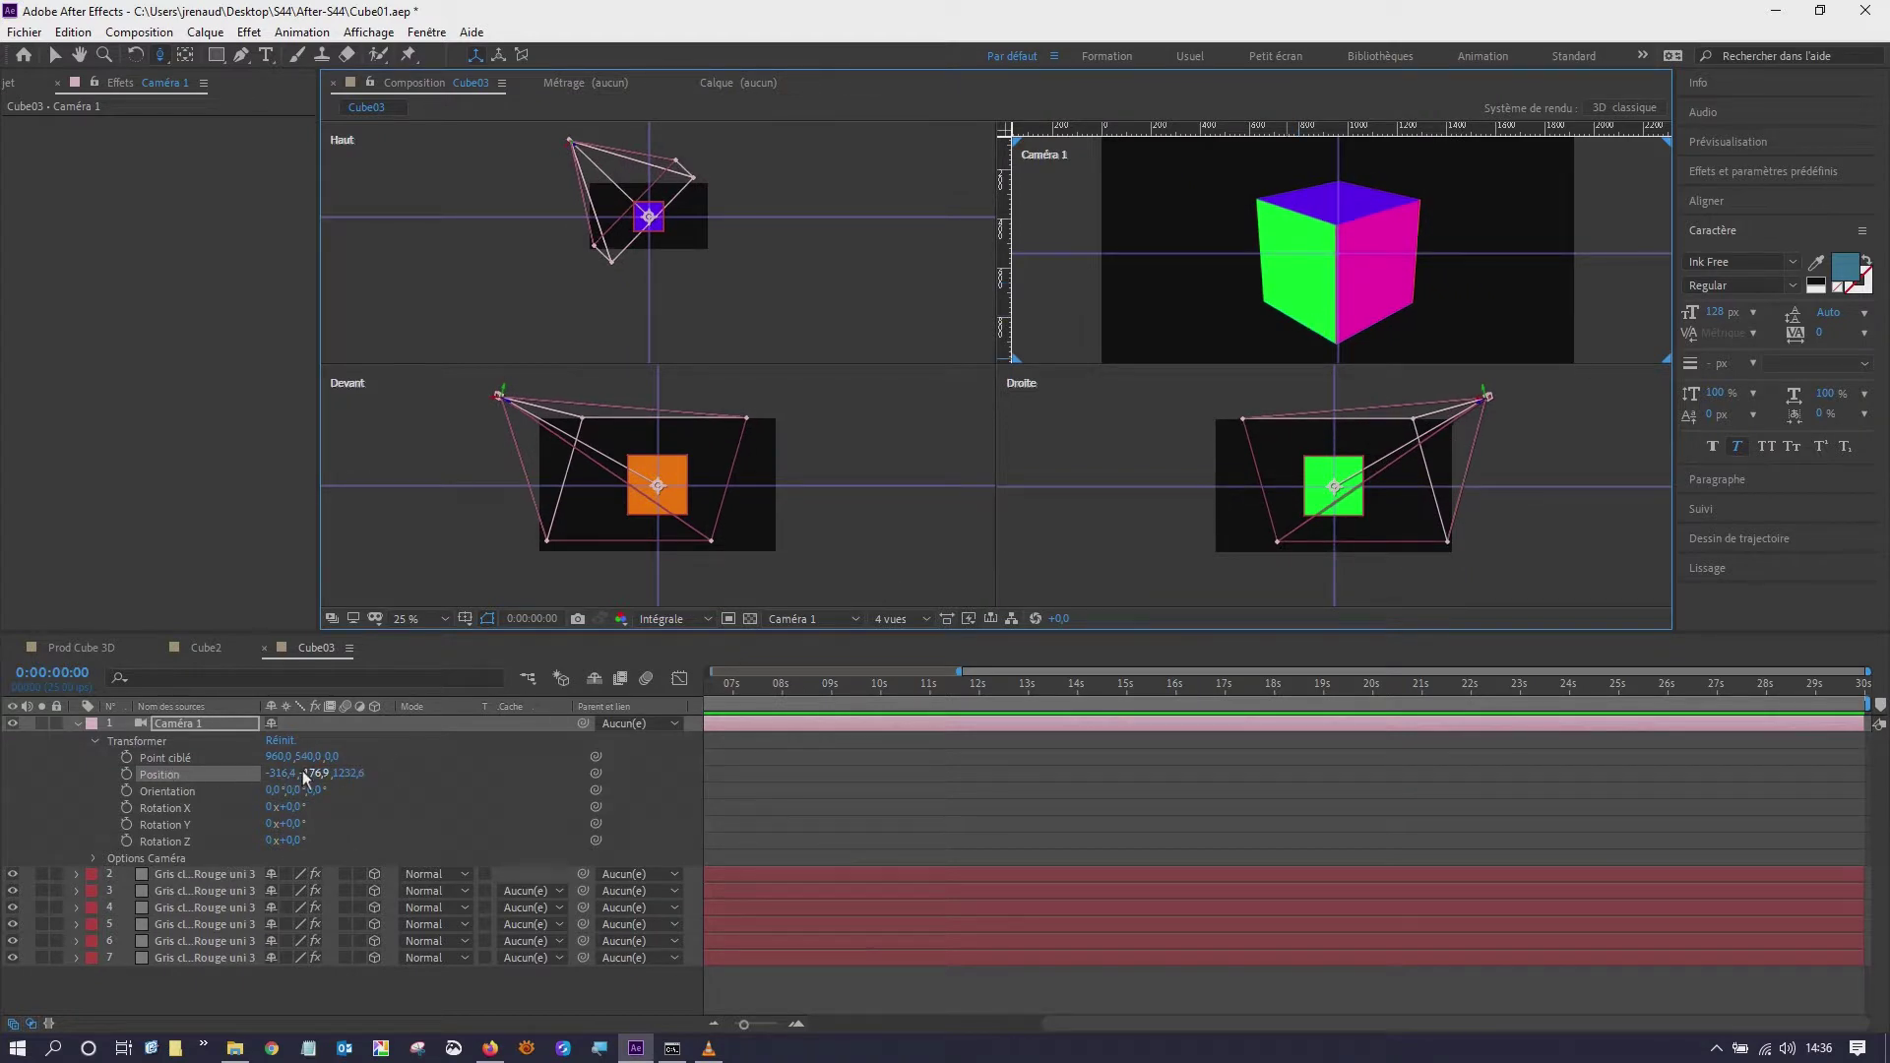
pyautogui.moveTo(316, 790); pyautogui.dragTo(406, 789)
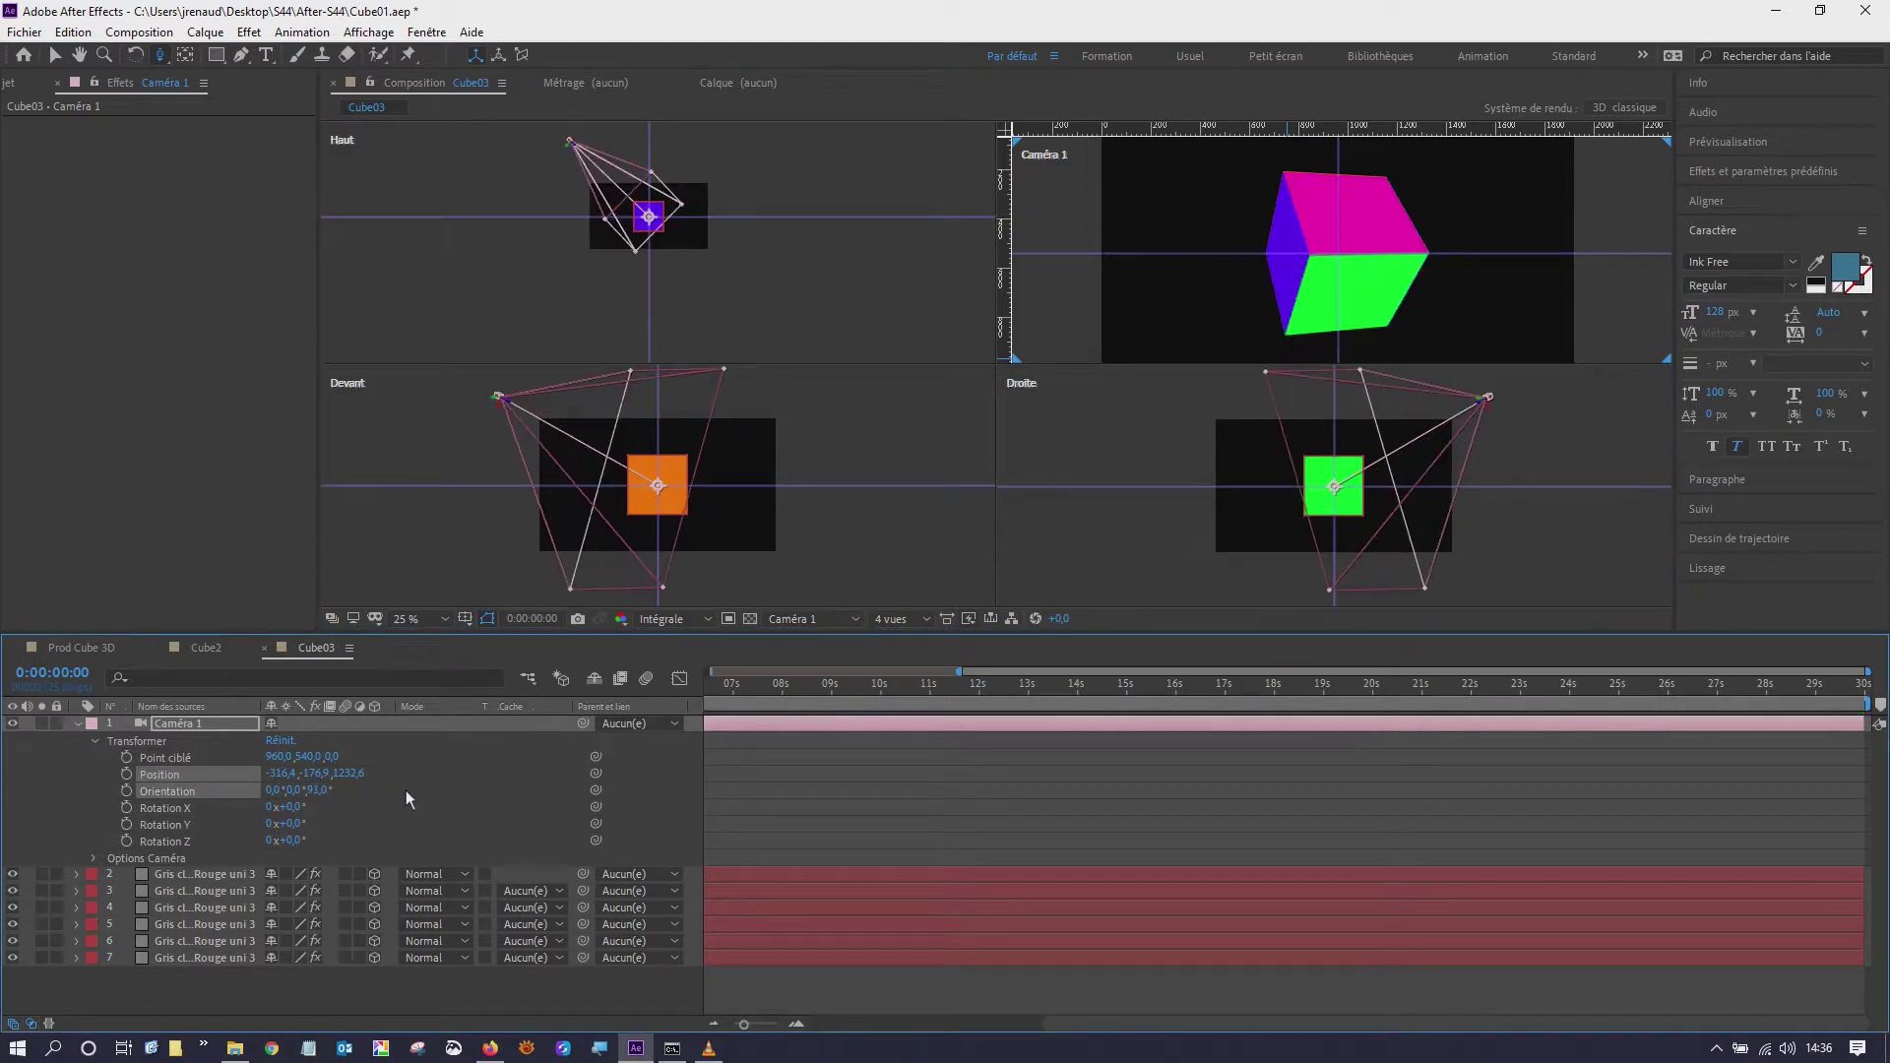
pyautogui.hotkey('ctrl', 'z')
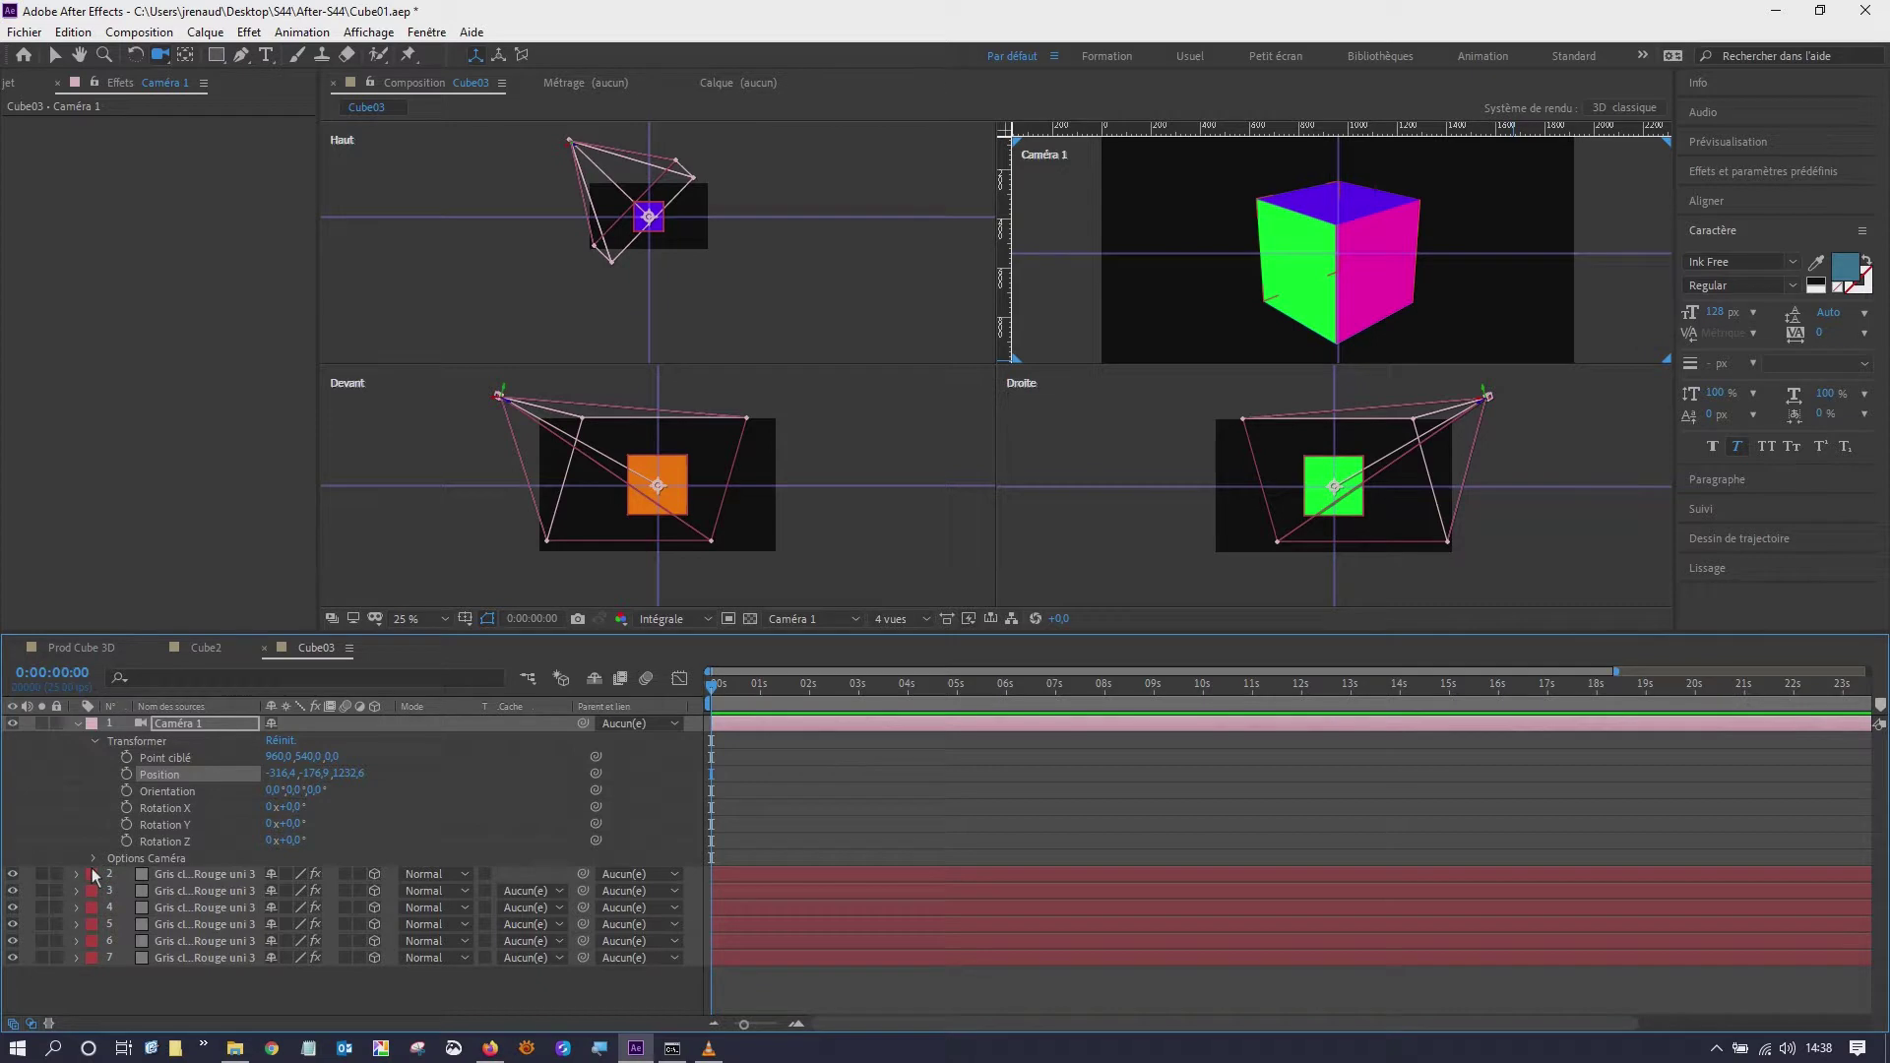
# - Add starting Position keyframes at 0 seconds to the six cube face layers 2–7
pyautogui.click(191, 874)
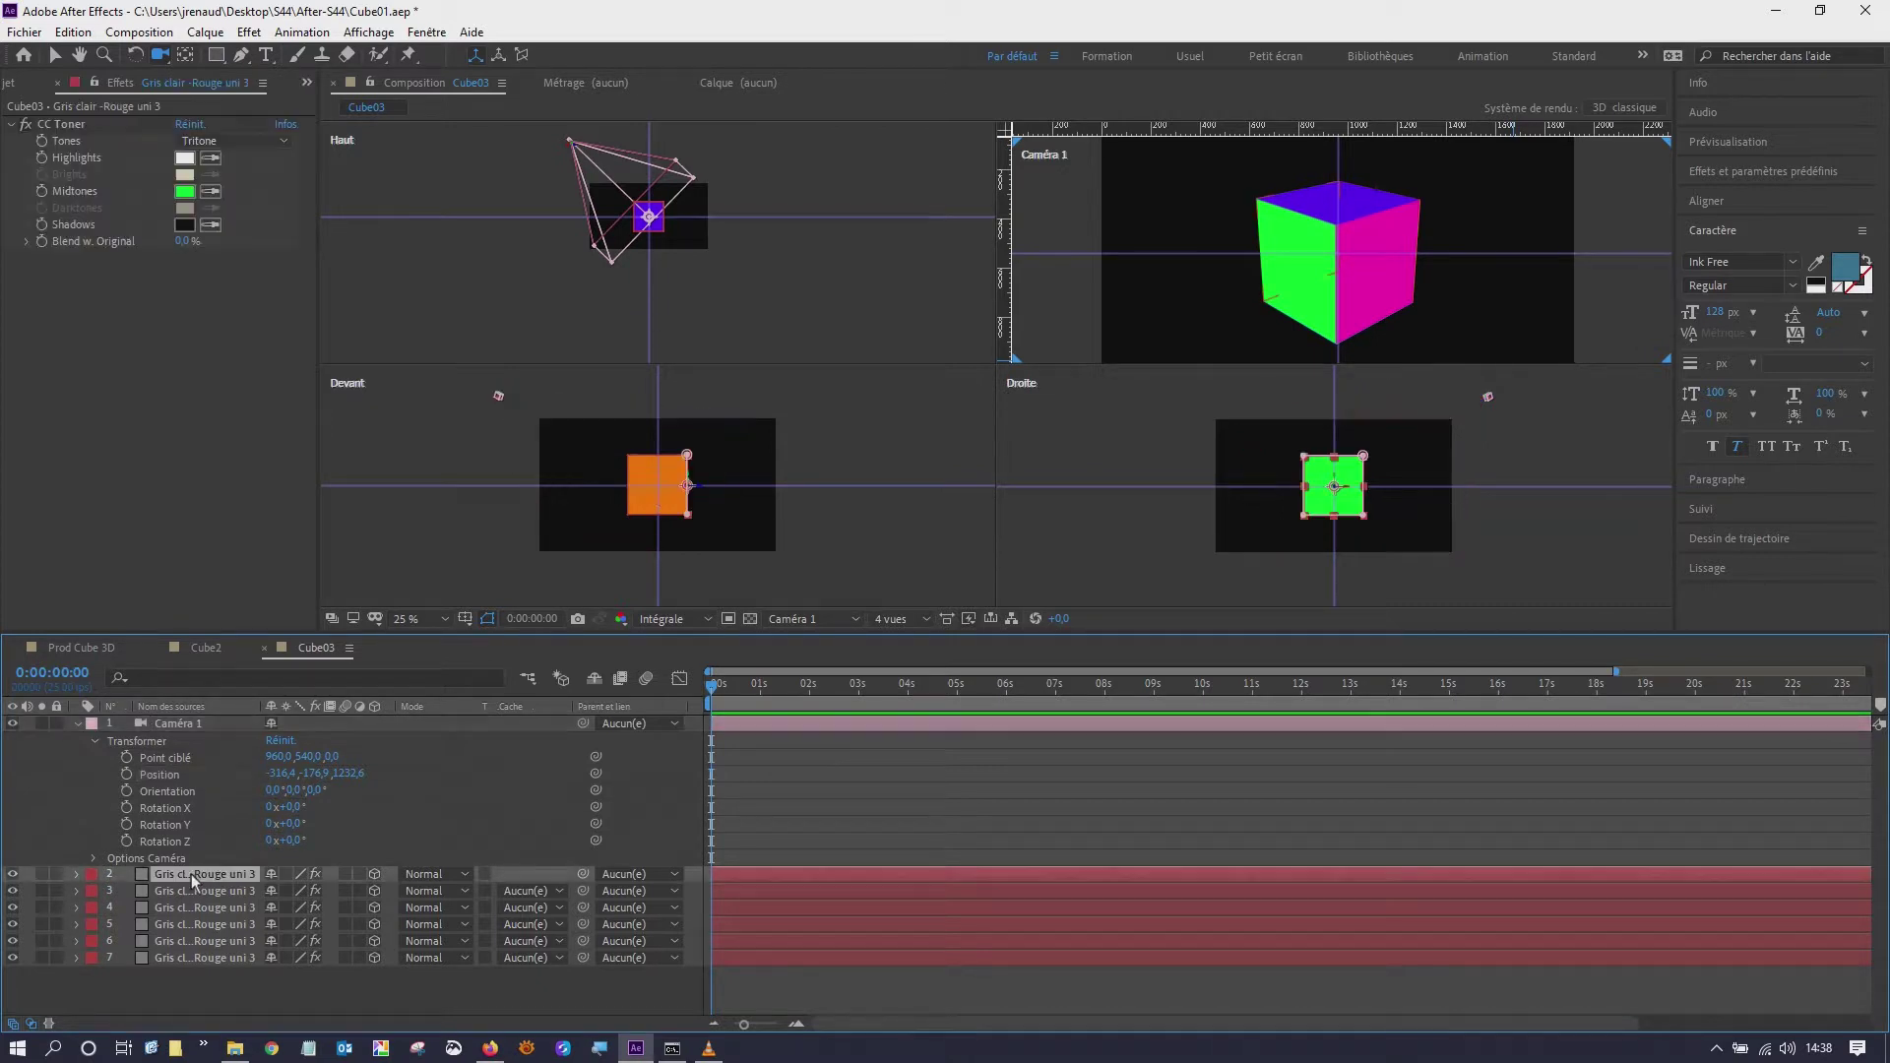
pyautogui.keyDown('shift'); pyautogui.click(206, 959); pyautogui.keyUp('shift')
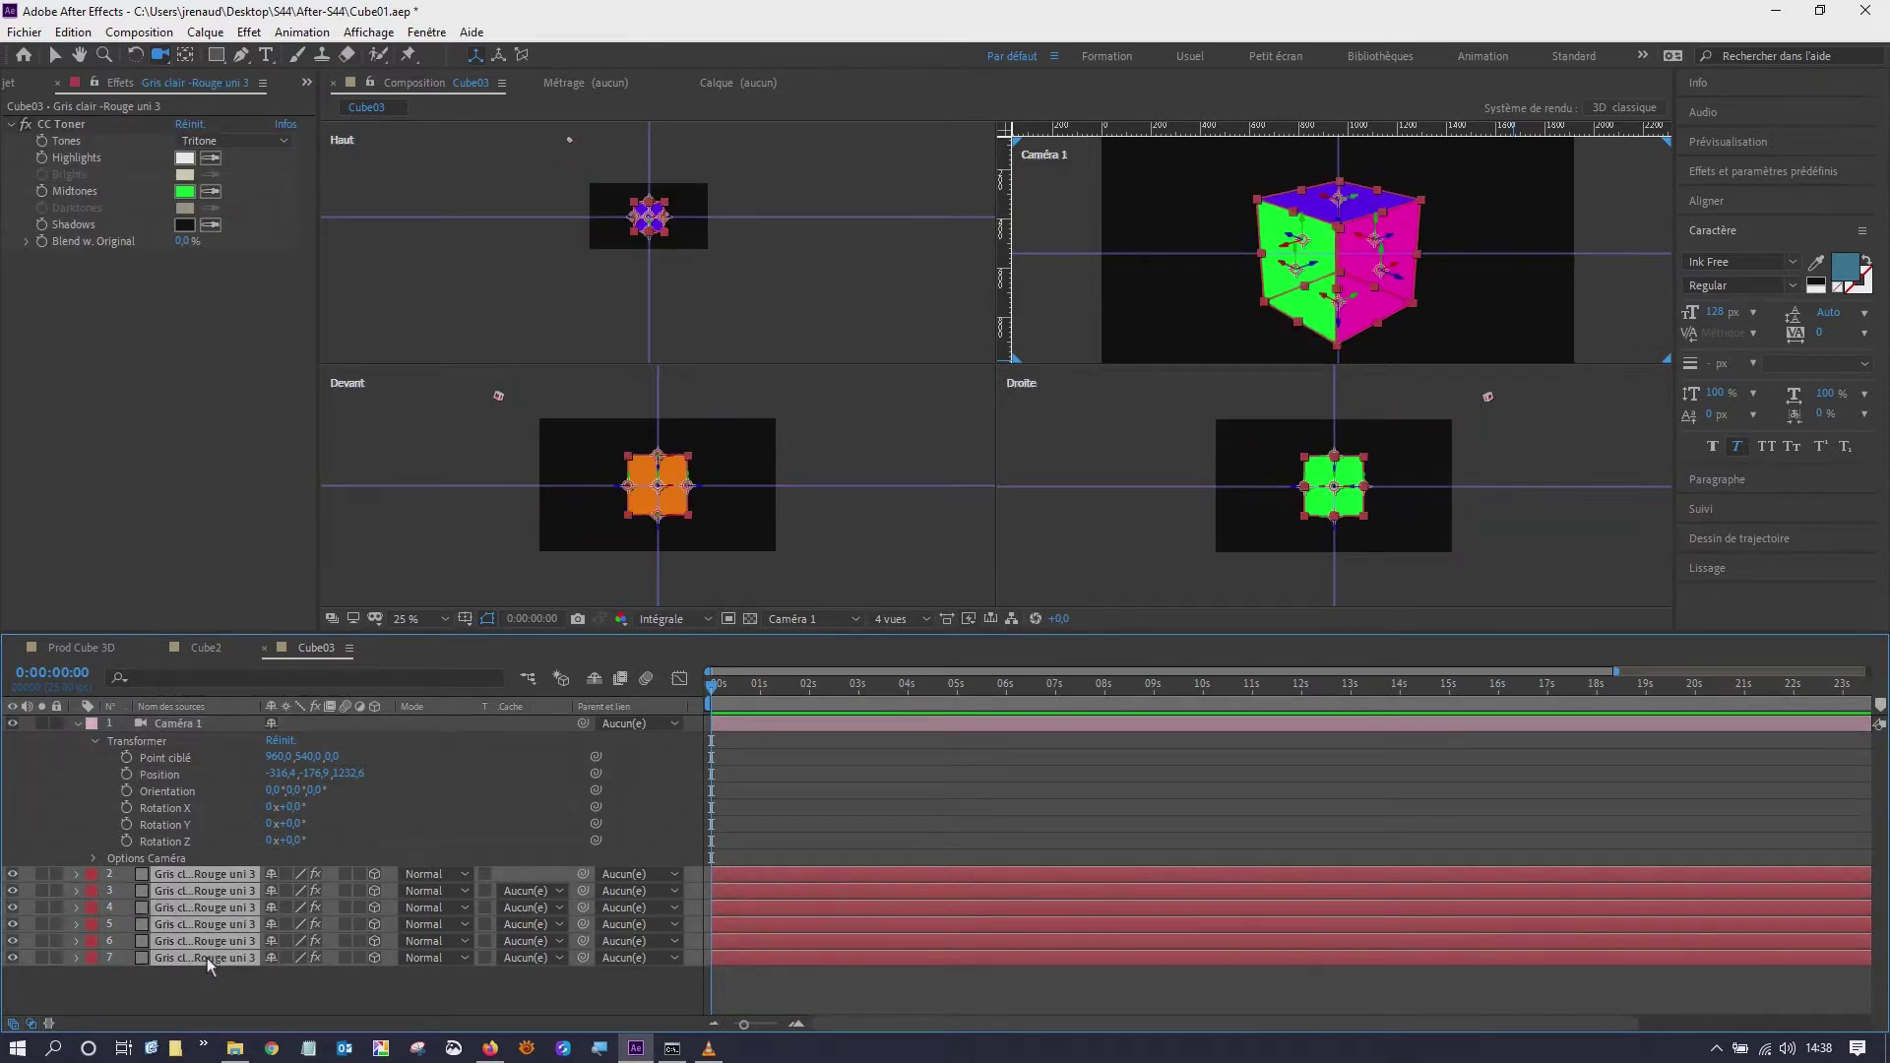
pyautogui.press('p')
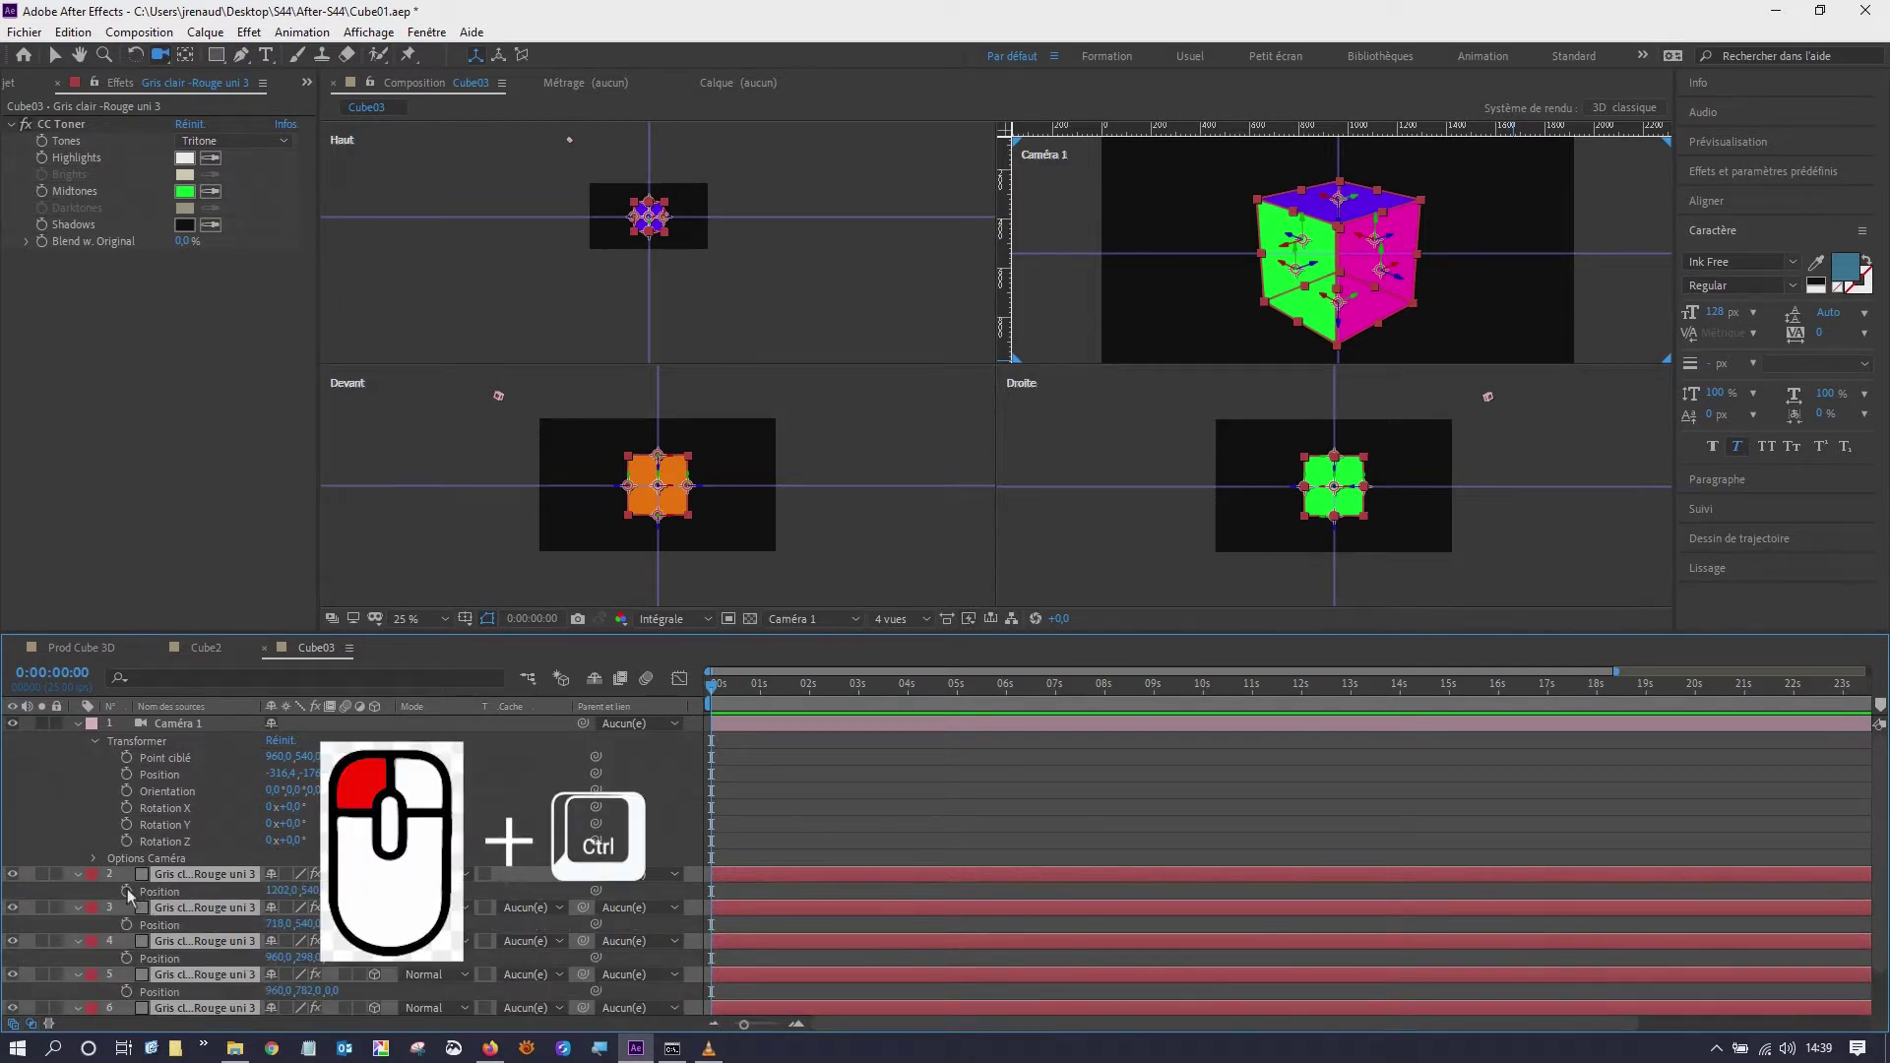
pyautogui.keyDown('ctrl'); pyautogui.click(128, 892); pyautogui.keyUp('ctrl')
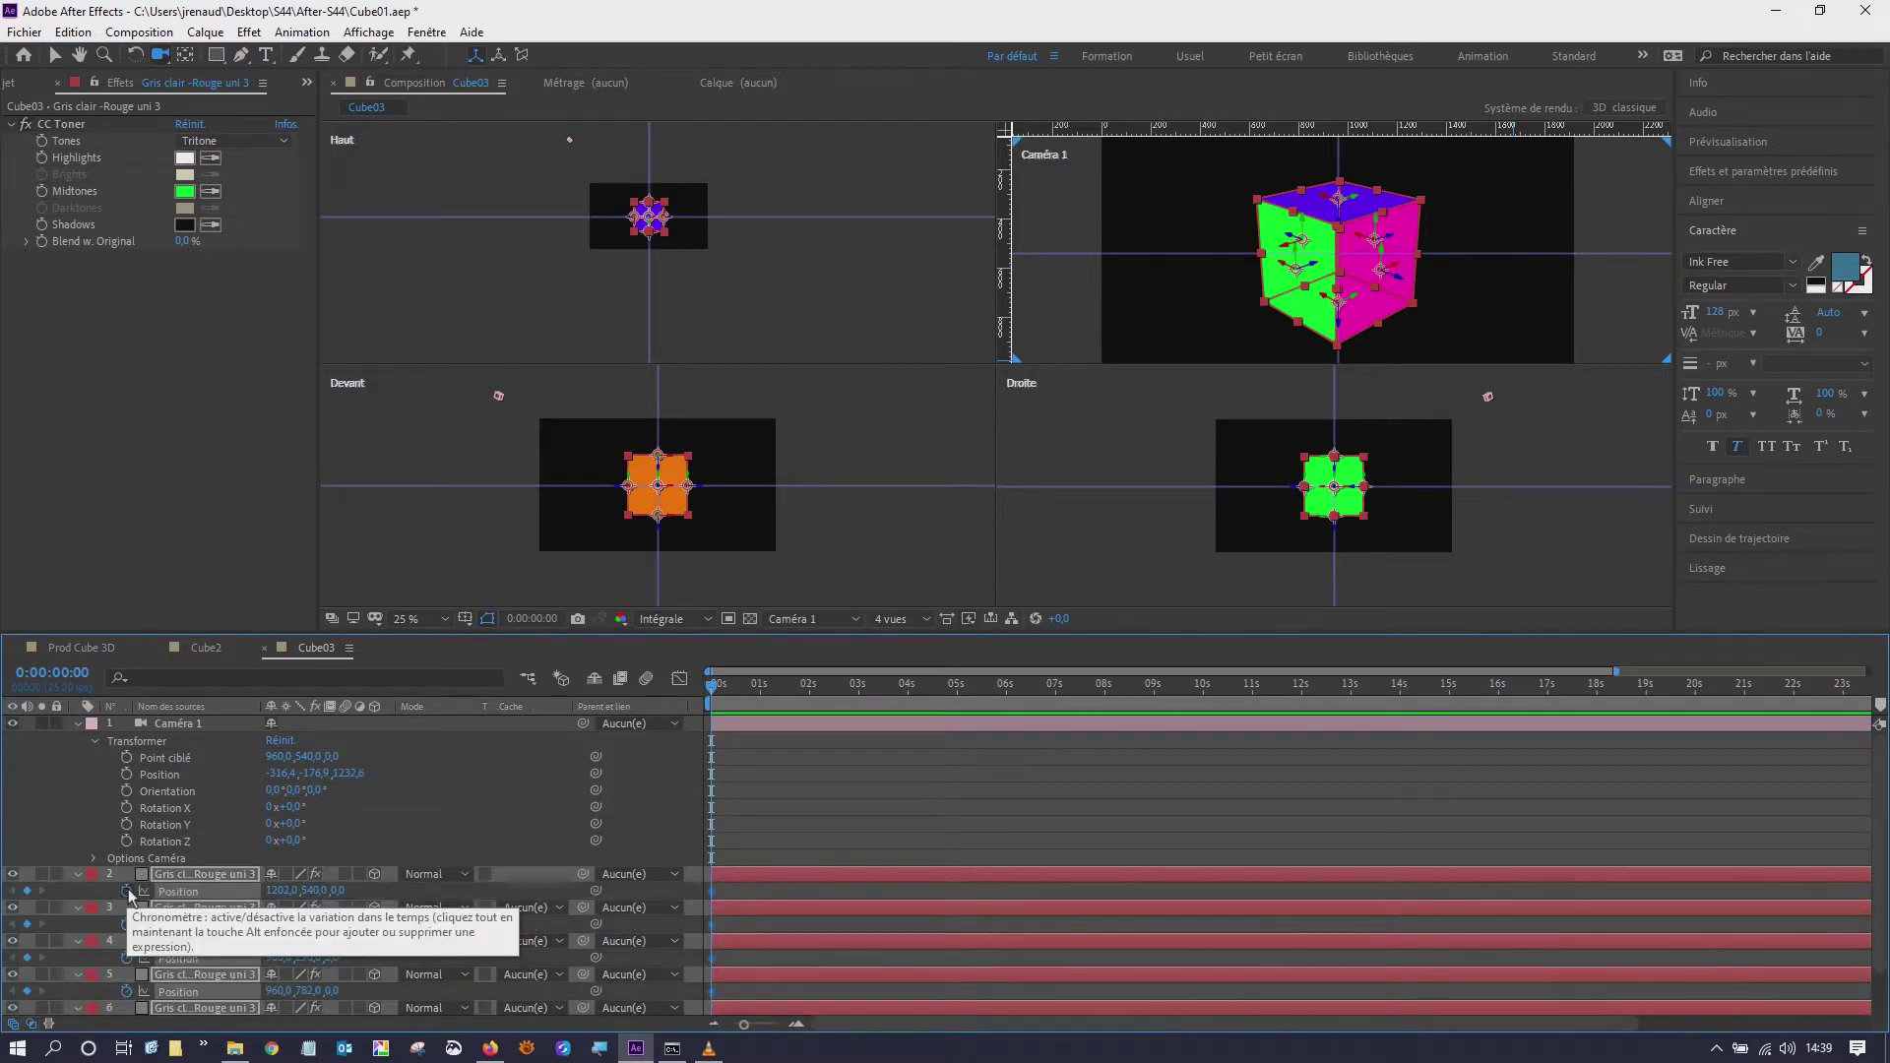
# - Move the time to 0:00:02:00 and select the green cube face
pyautogui.click(809, 692)
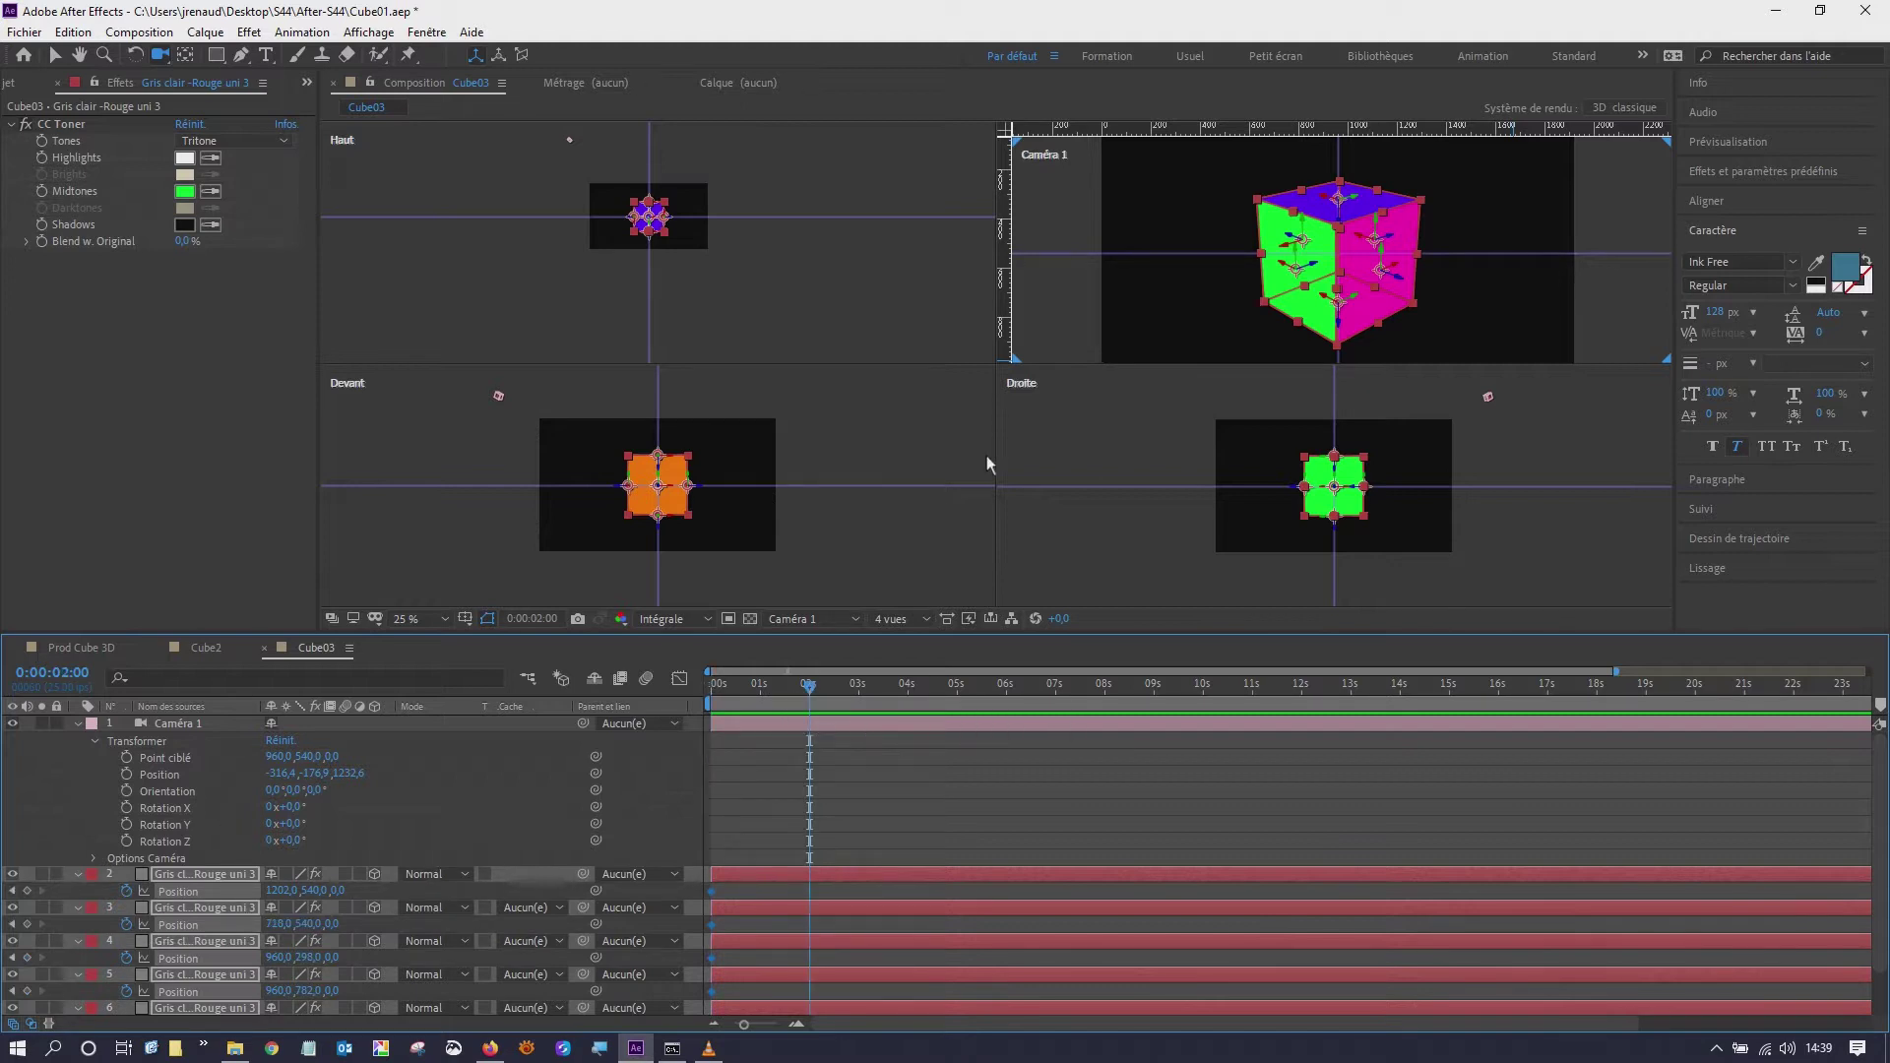
pyautogui.click(56, 56)
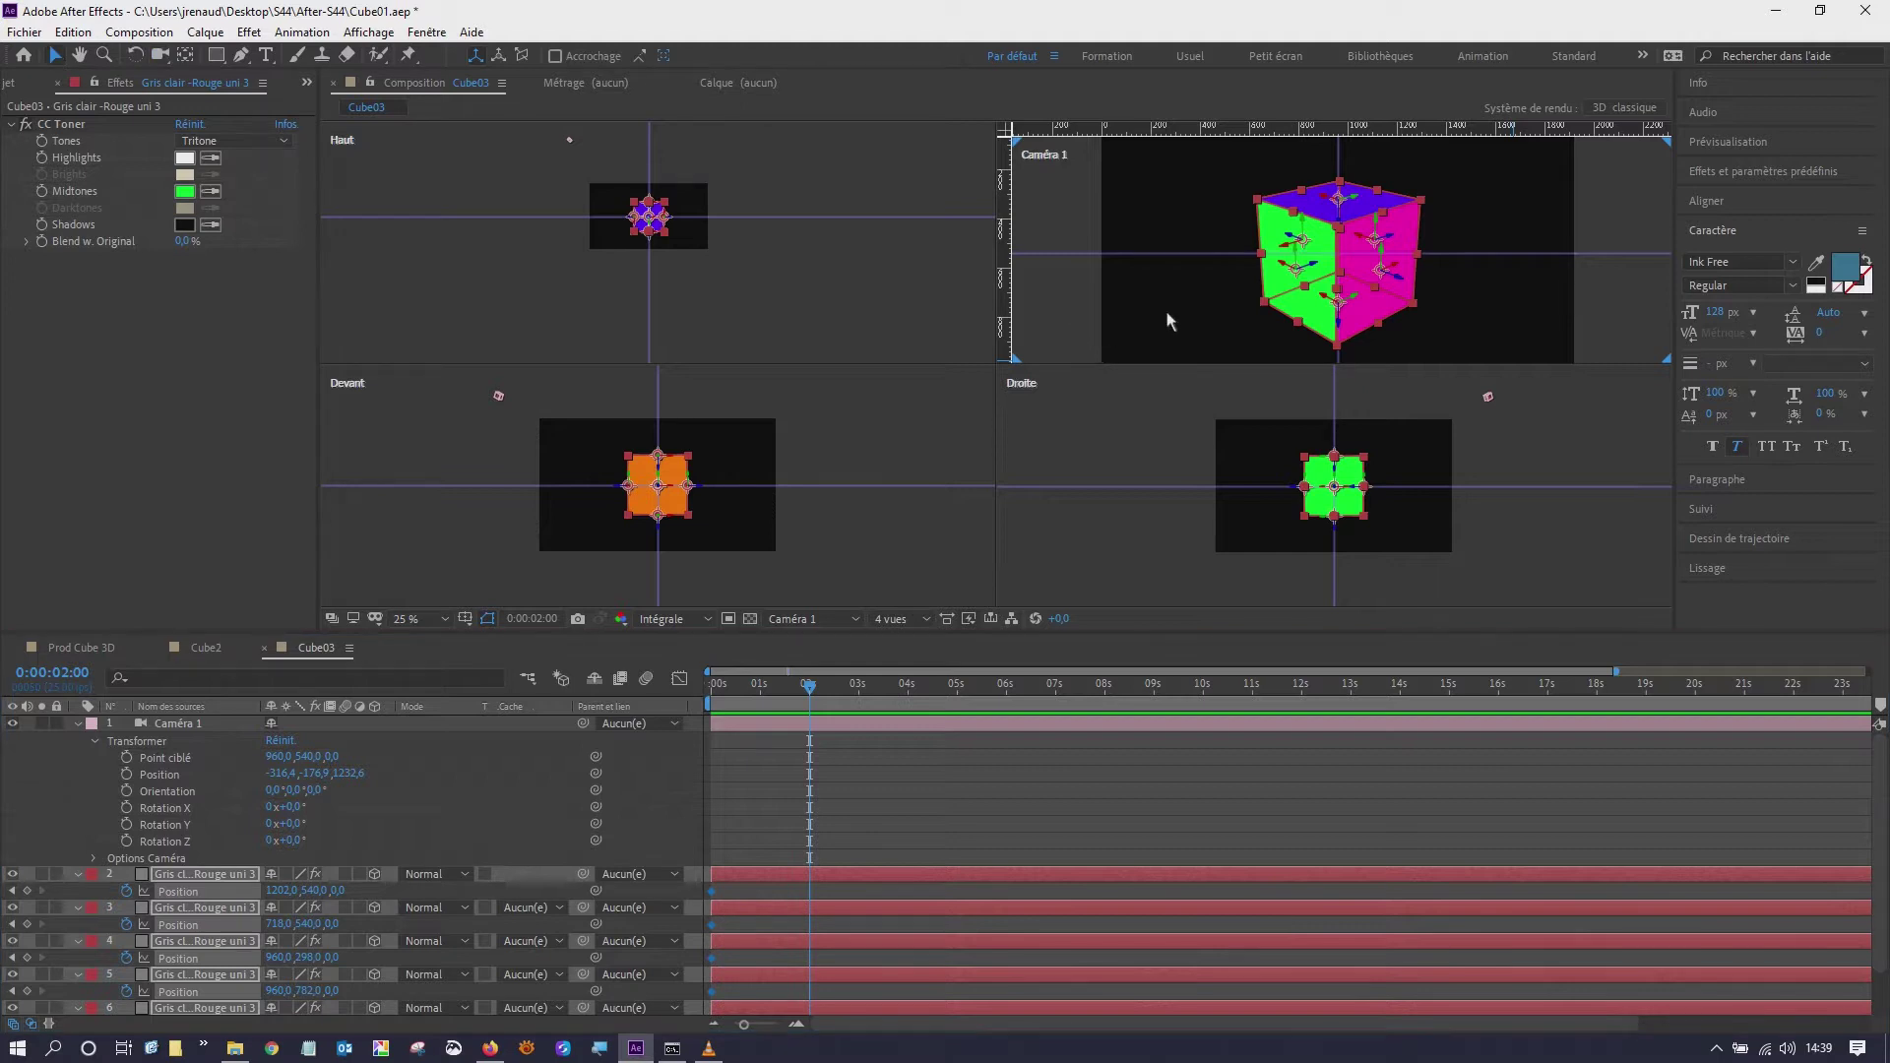
pyautogui.click(1203, 309)
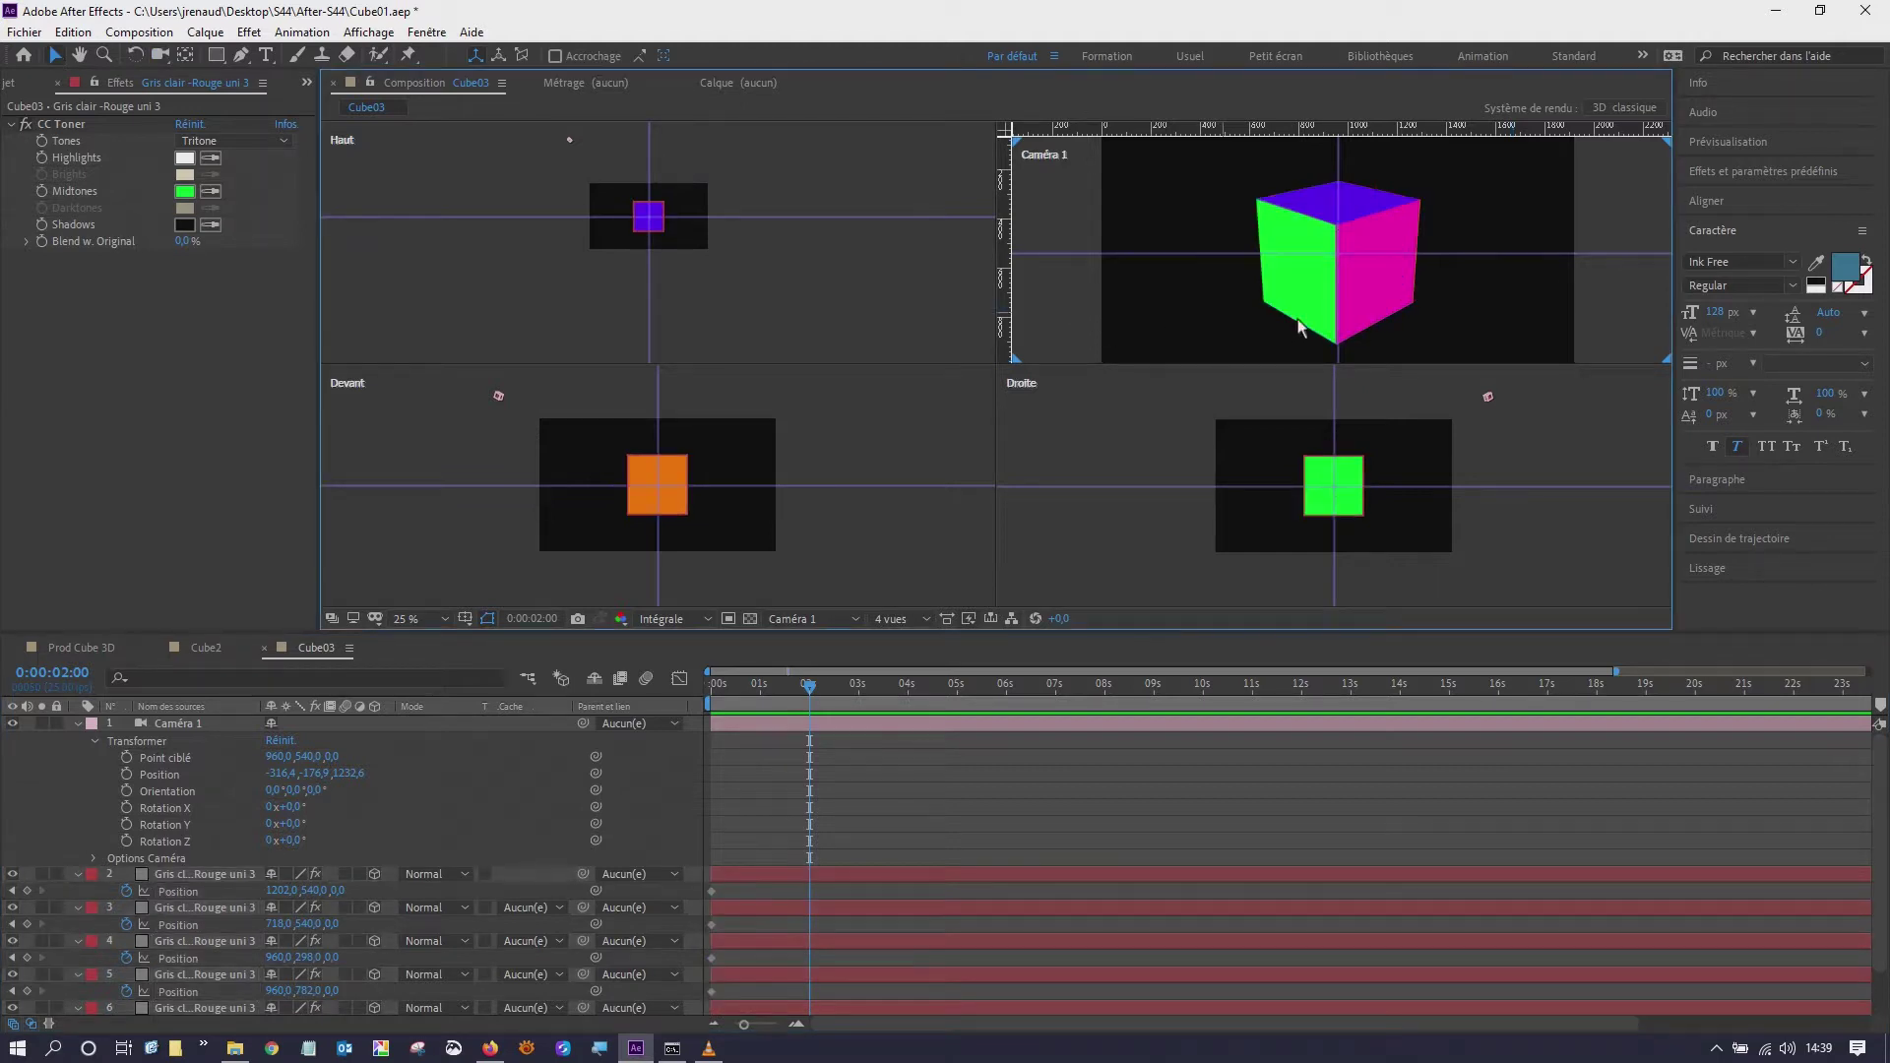
pyautogui.click(1324, 303)
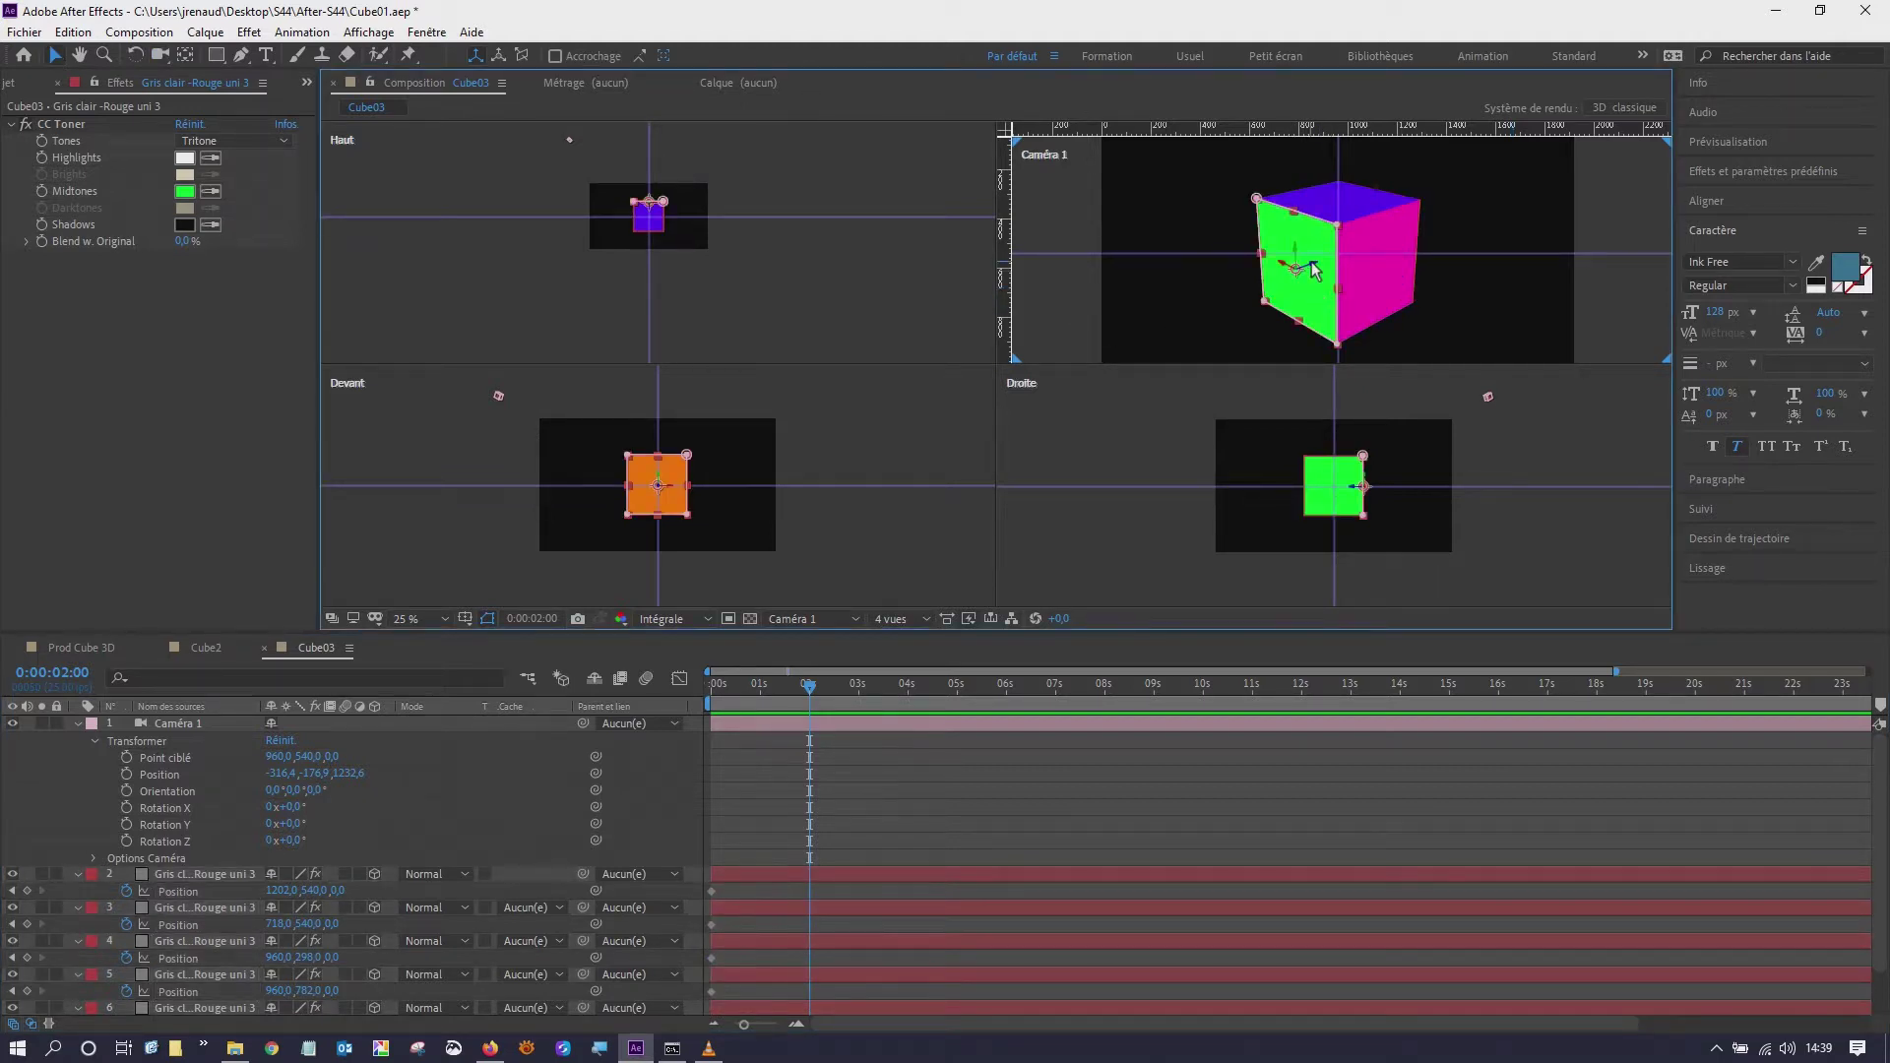
# - At 2 seconds, push the green, magenta and orange faces outward from the cube
pyautogui.moveTo(1314, 271); pyautogui.dragTo(1235, 281)
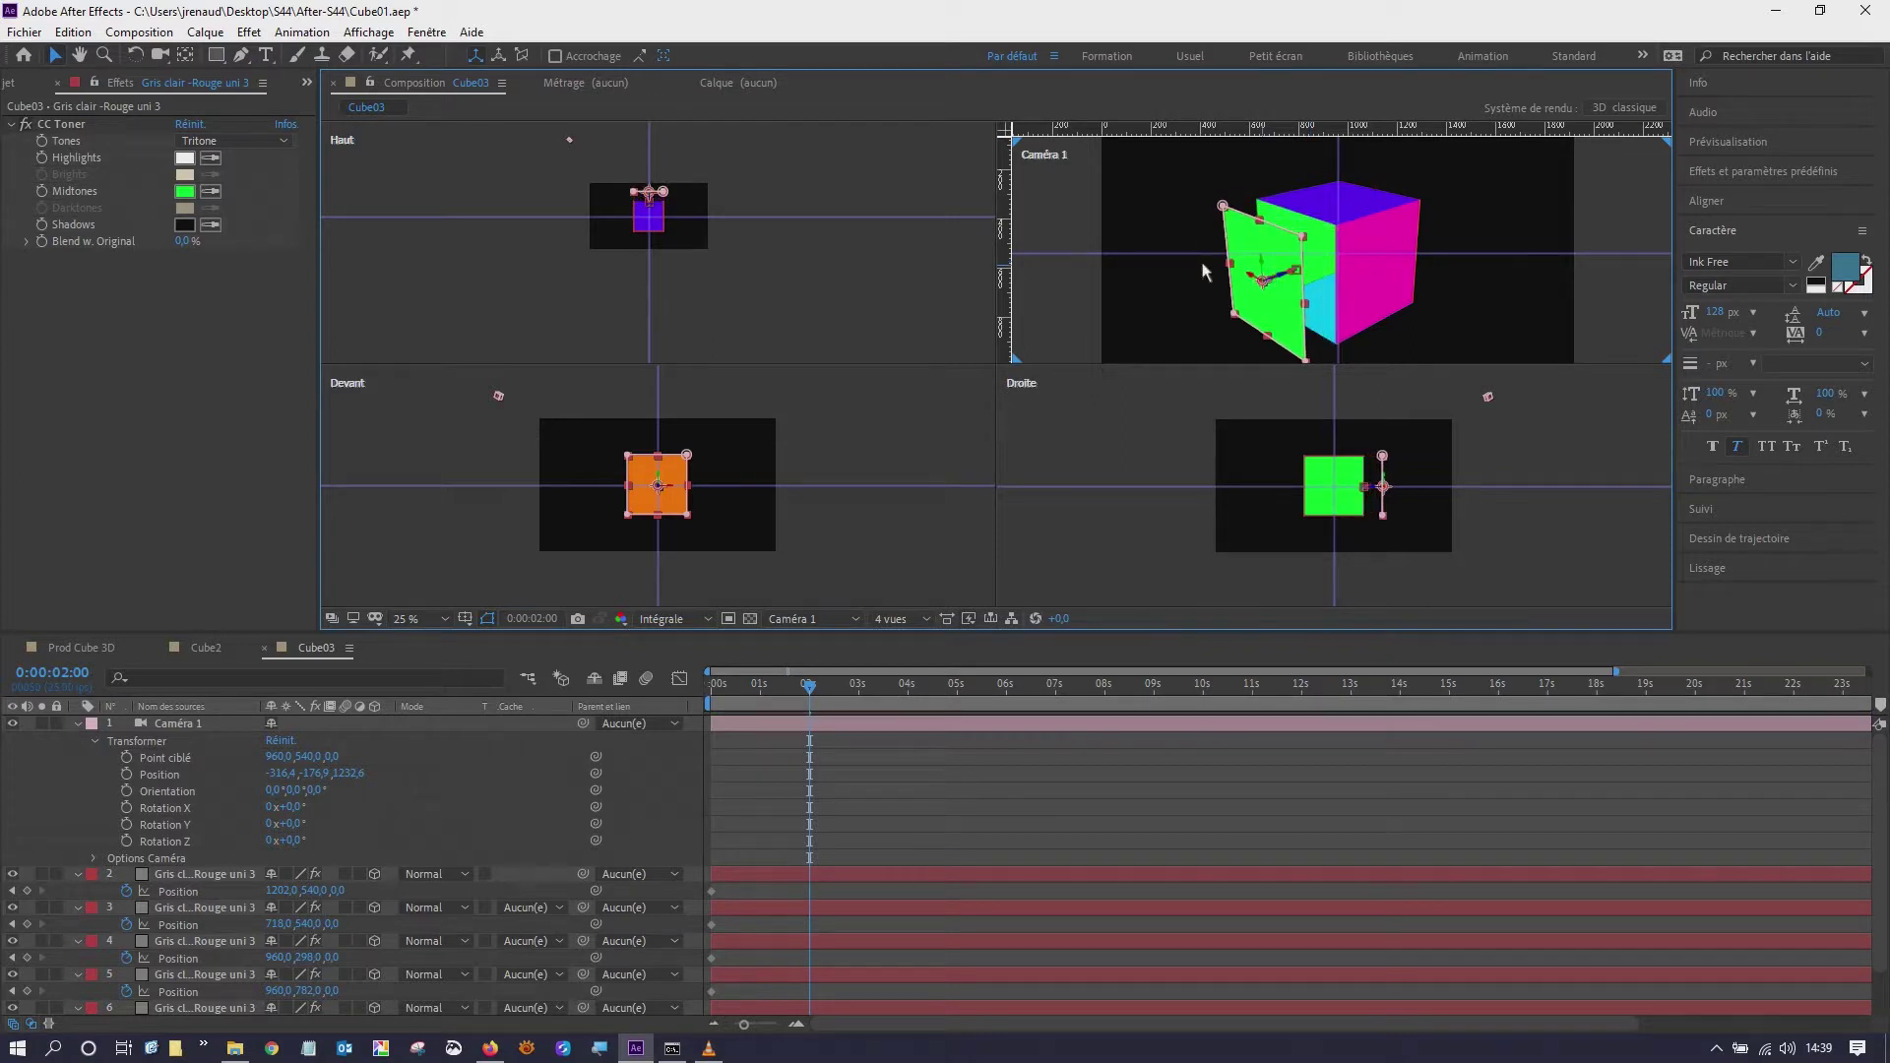
pyautogui.scroll(1, 646, 175)
pyautogui.scroll(2, 662, 241)
pyautogui.scroll(1, 704, 296)
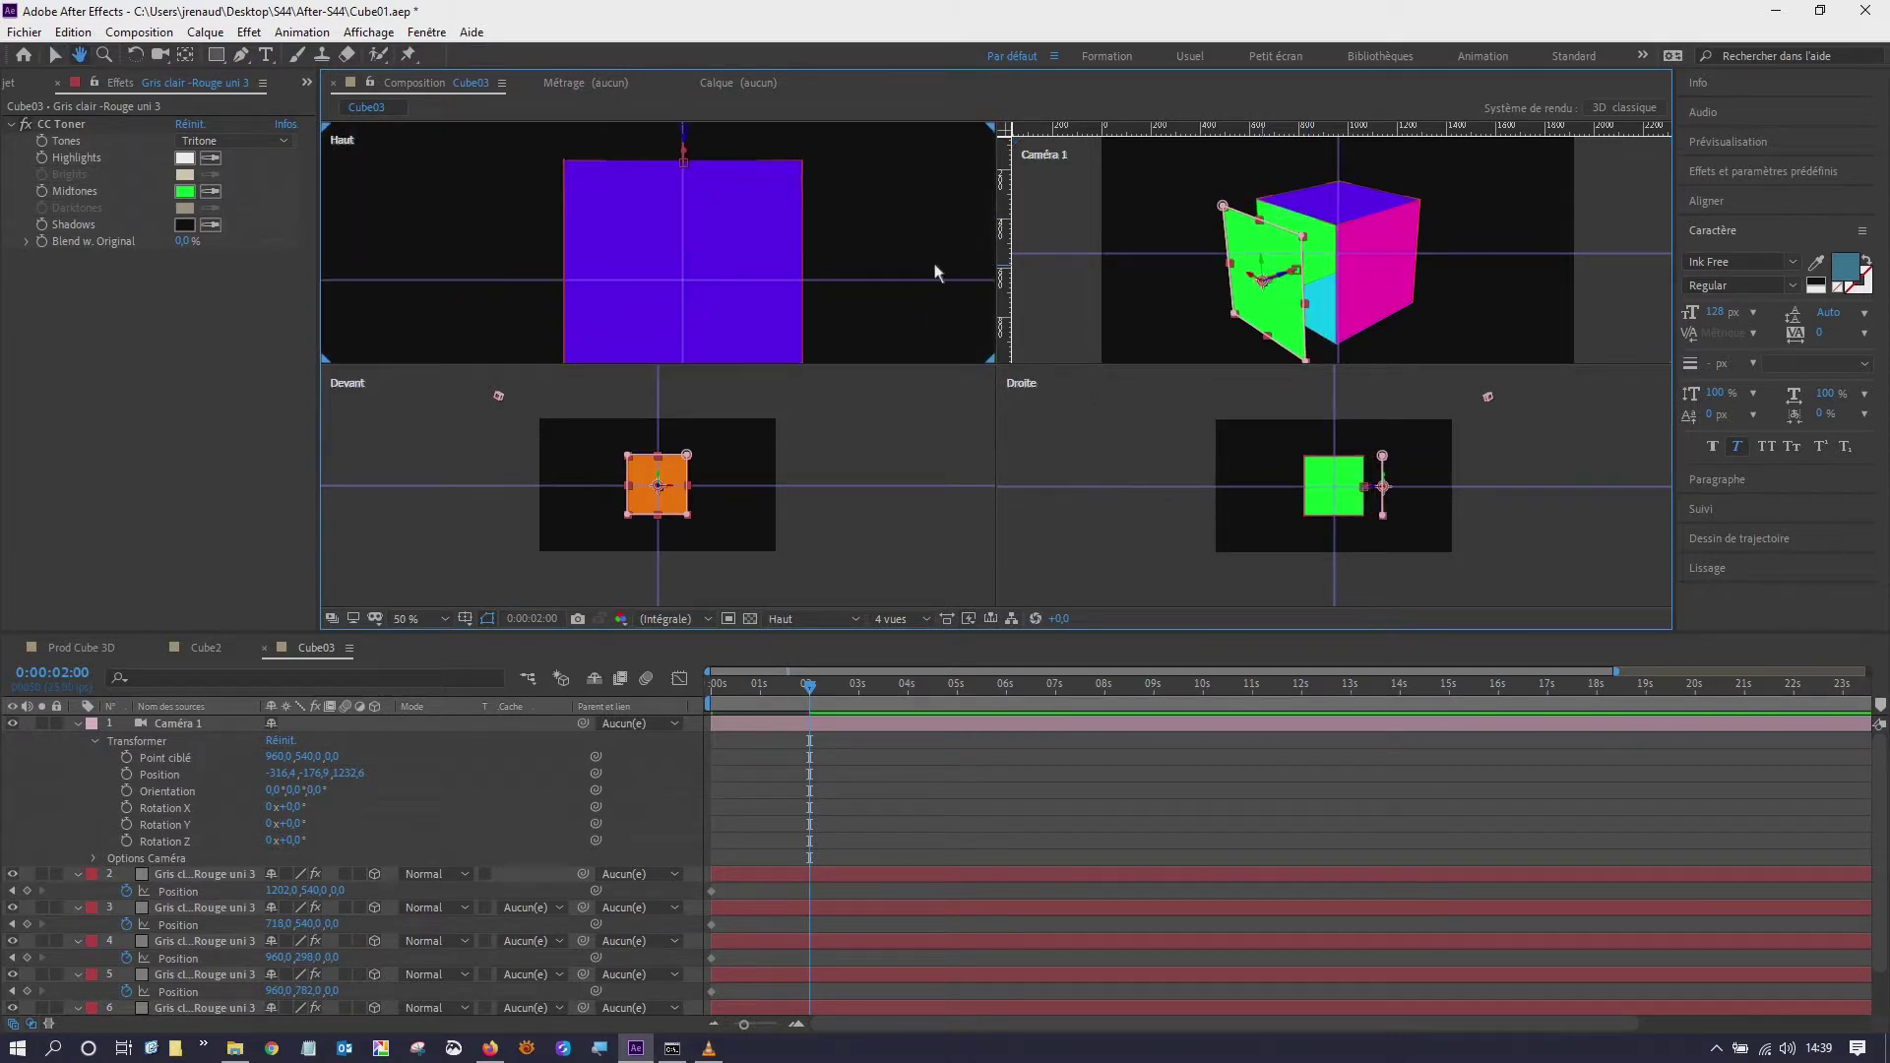
pyautogui.scroll(-2, 842, 223)
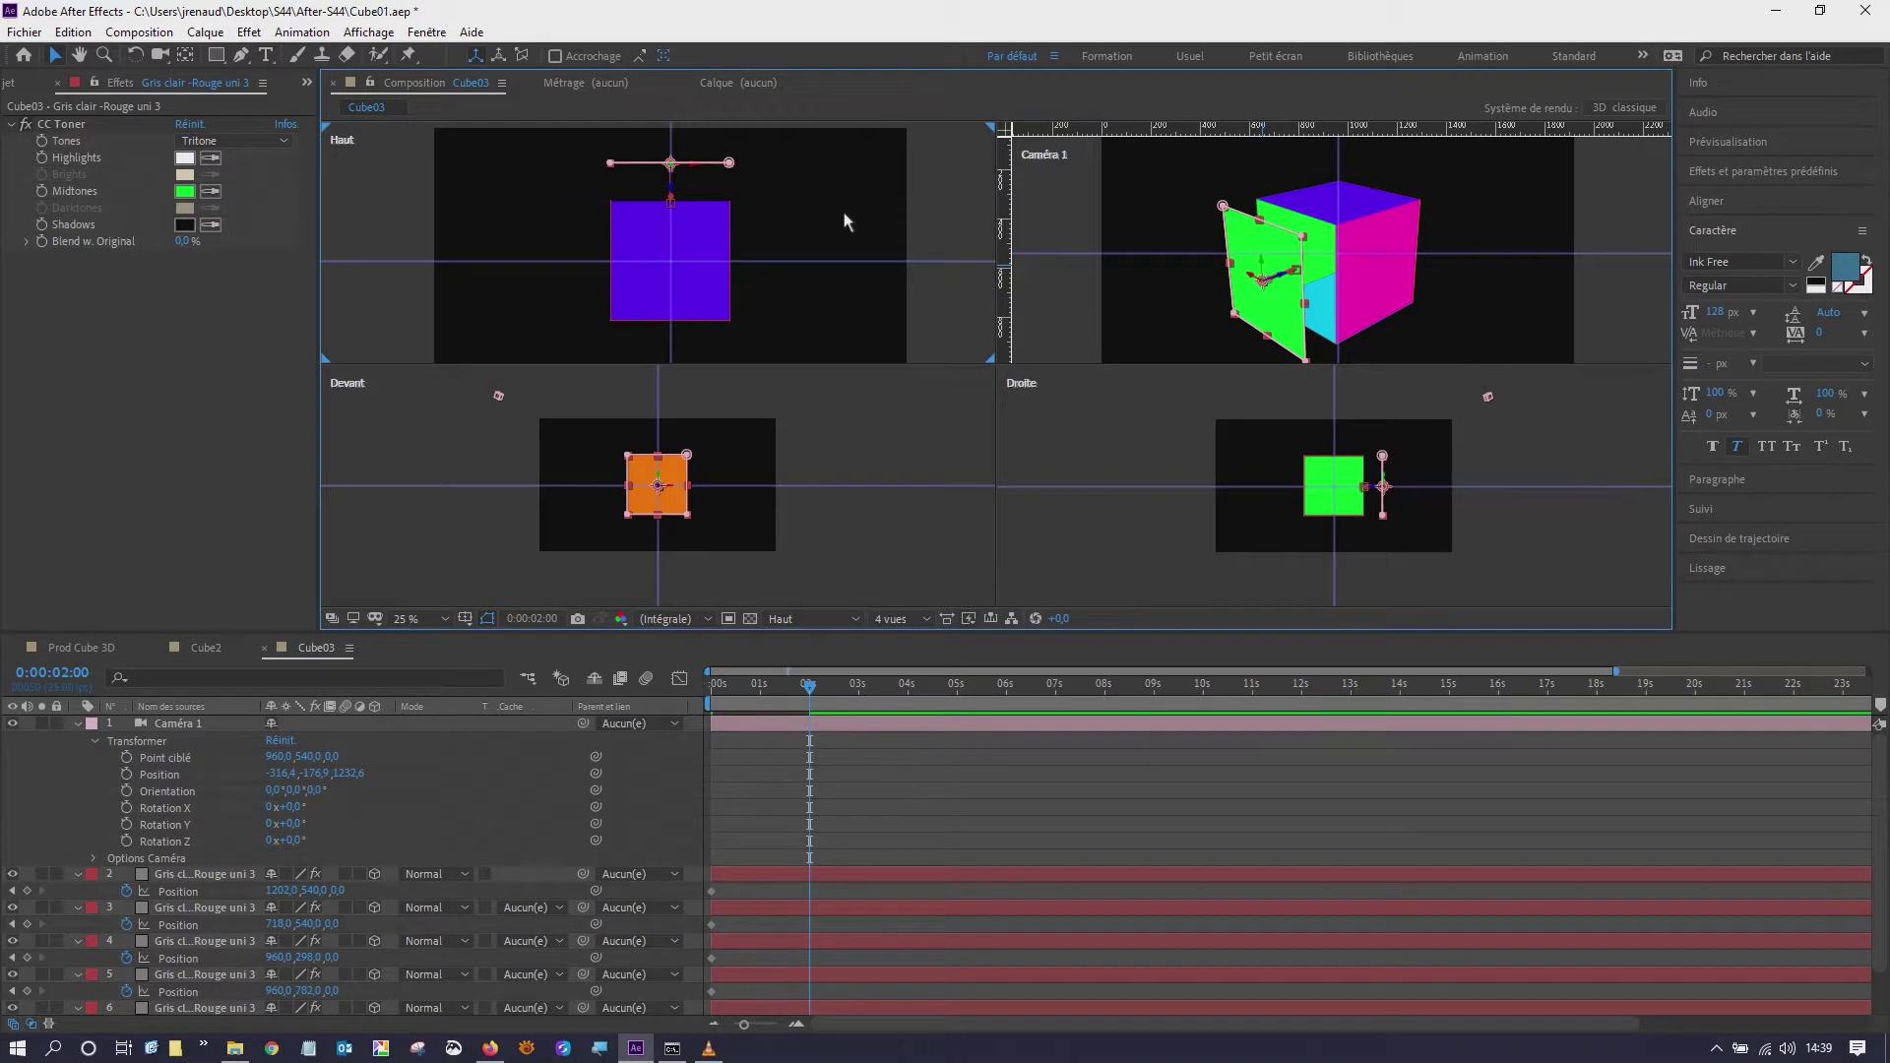
pyautogui.click(1381, 284)
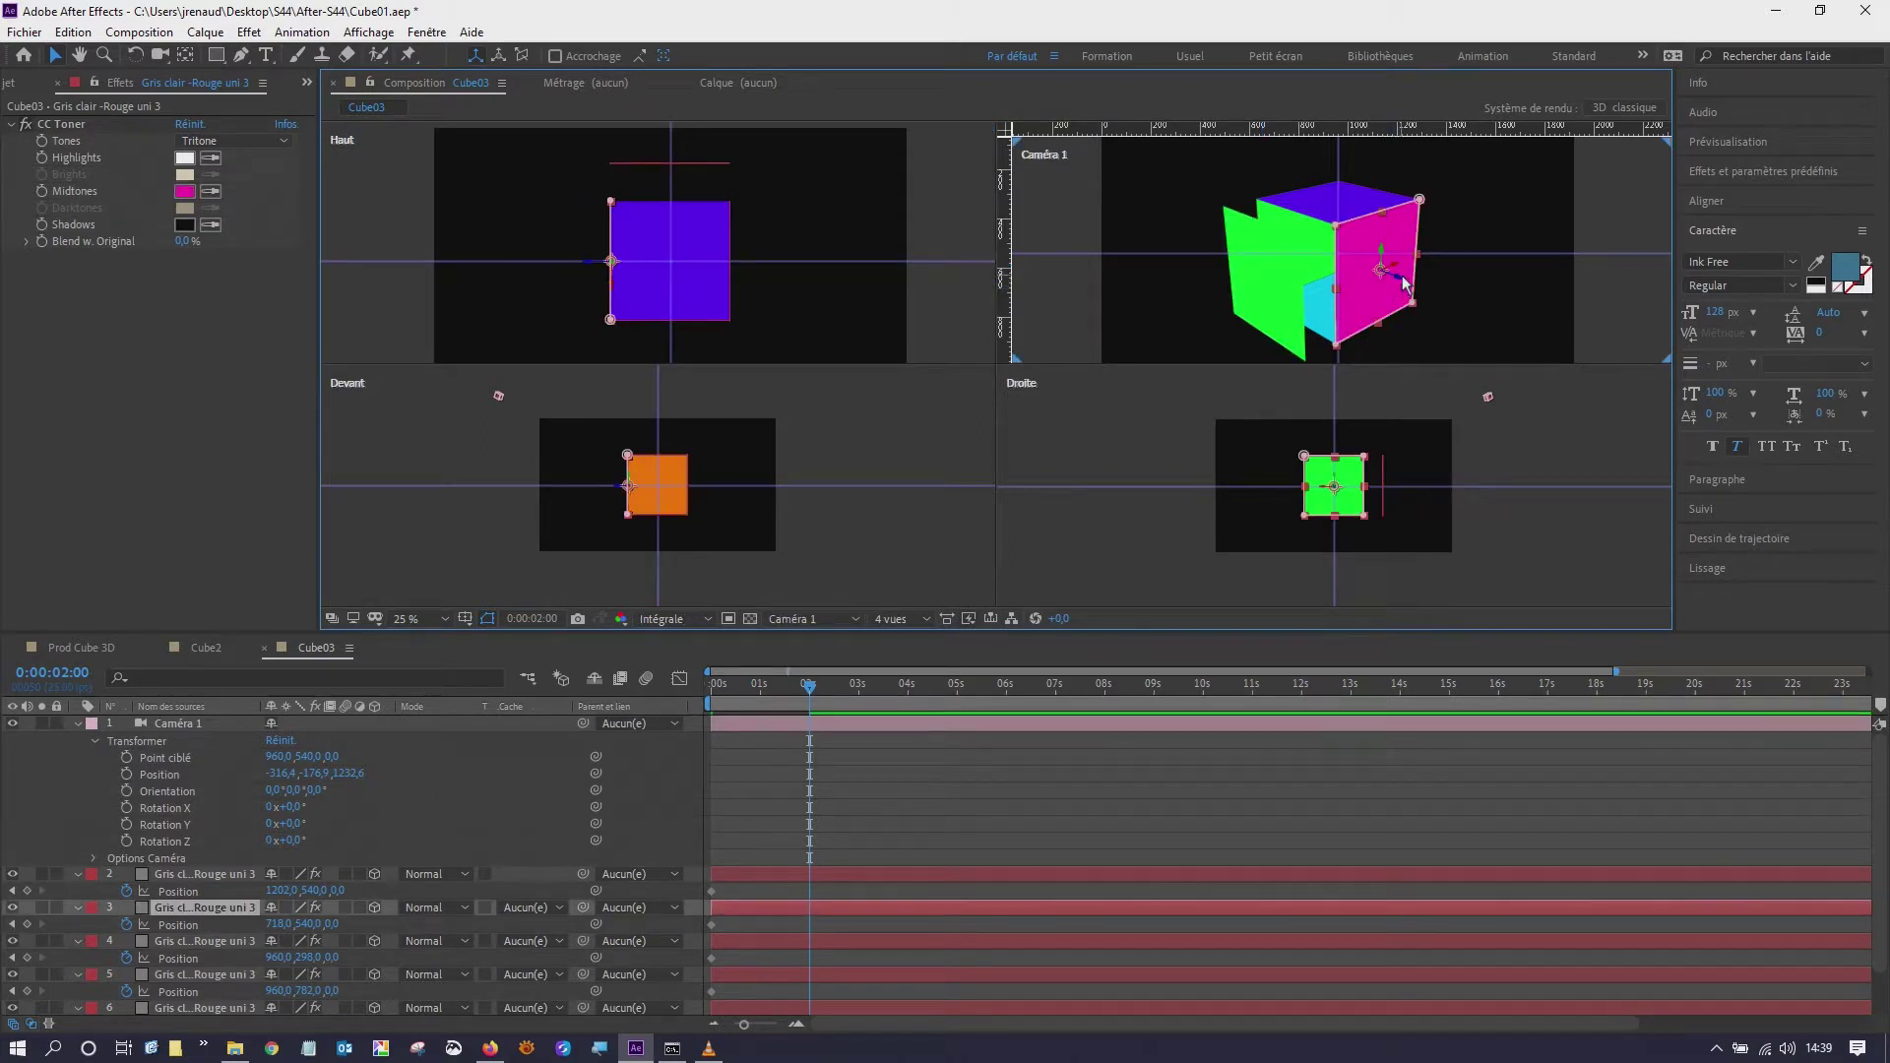
pyautogui.moveTo(1405, 284); pyautogui.dragTo(1444, 317)
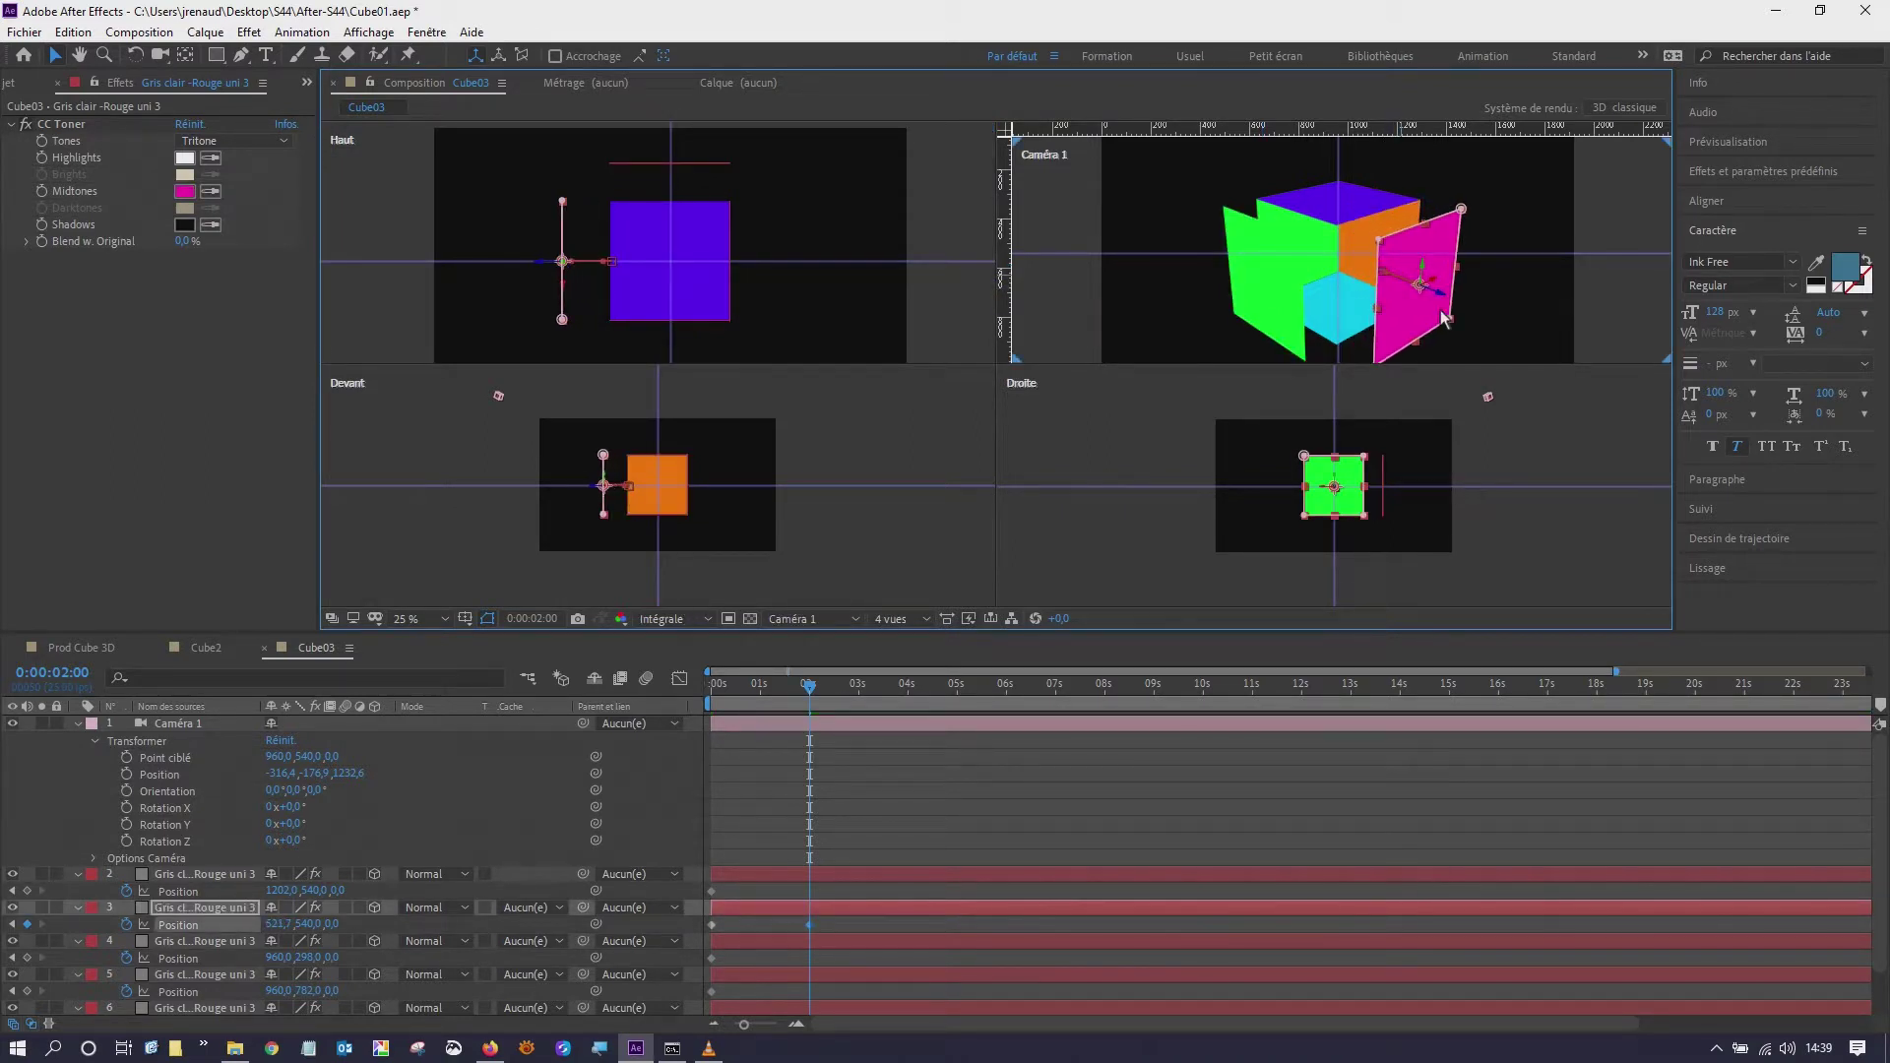
pyautogui.click(1380, 236)
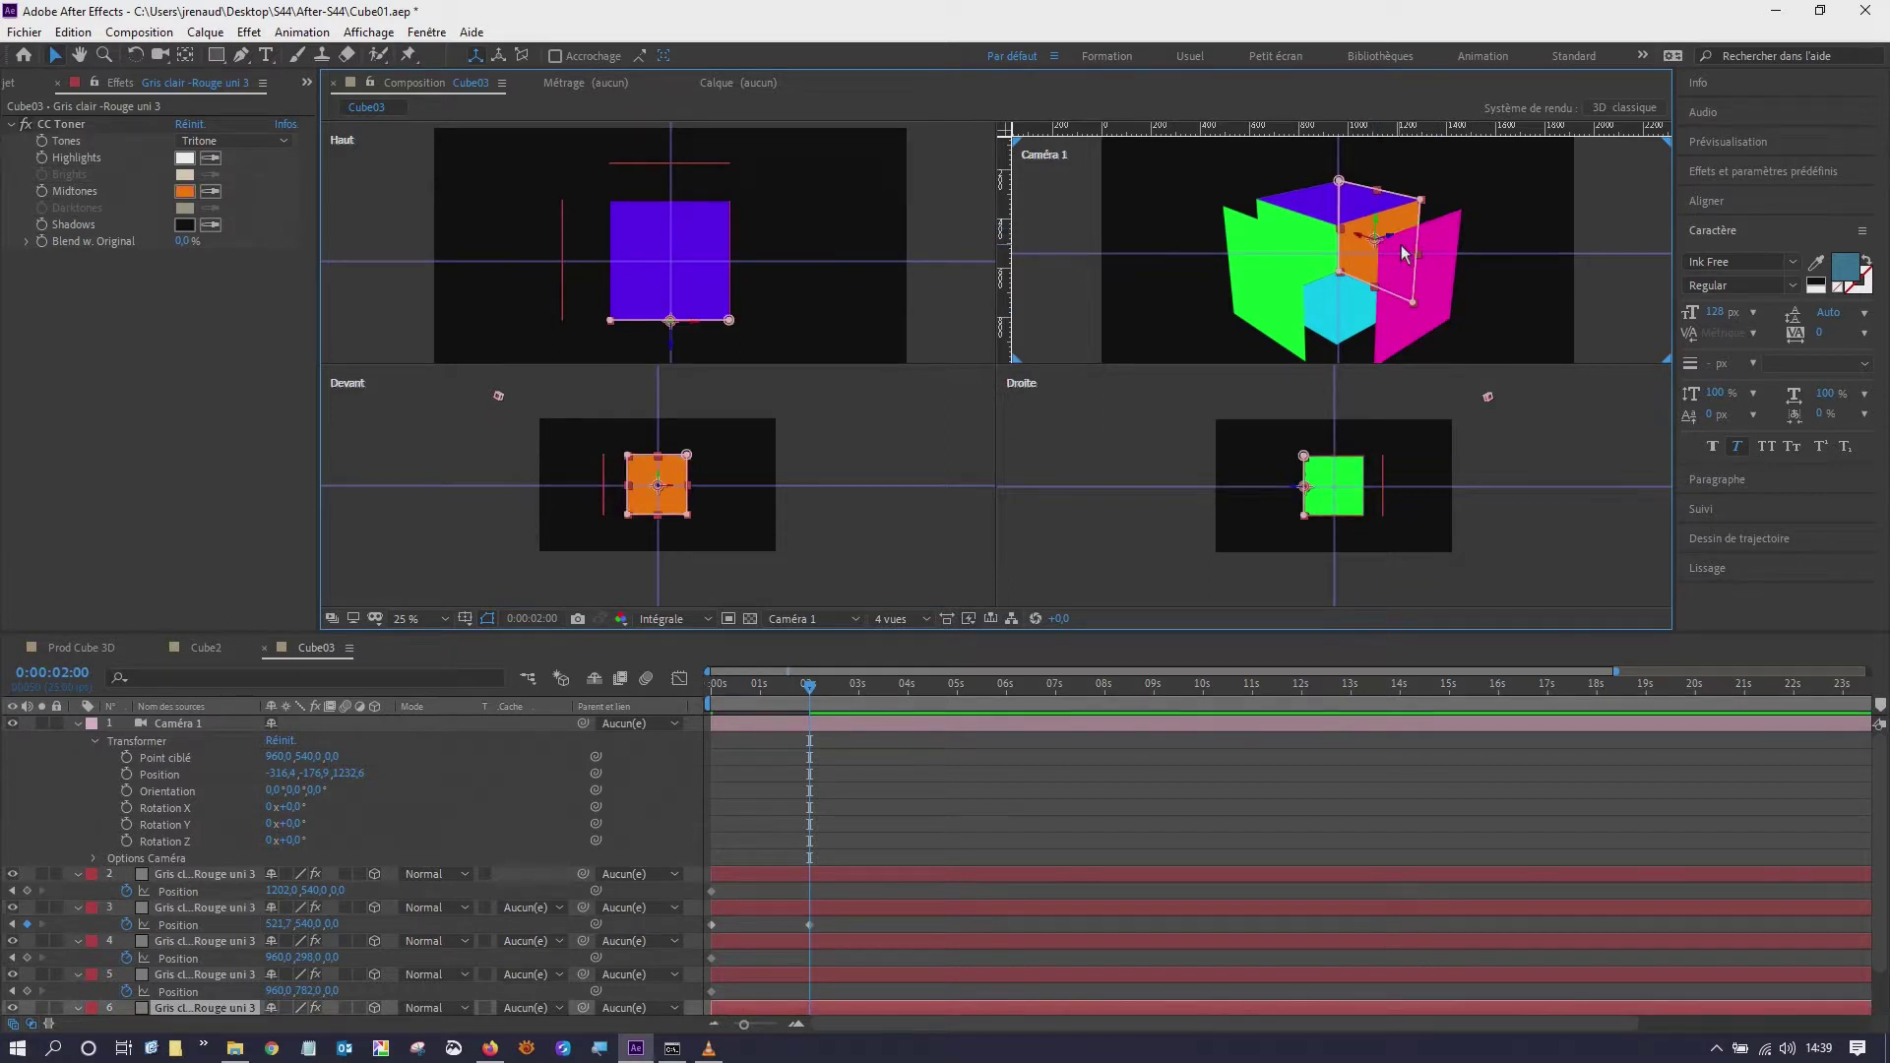
pyautogui.moveTo(1394, 246); pyautogui.dragTo(1434, 233)
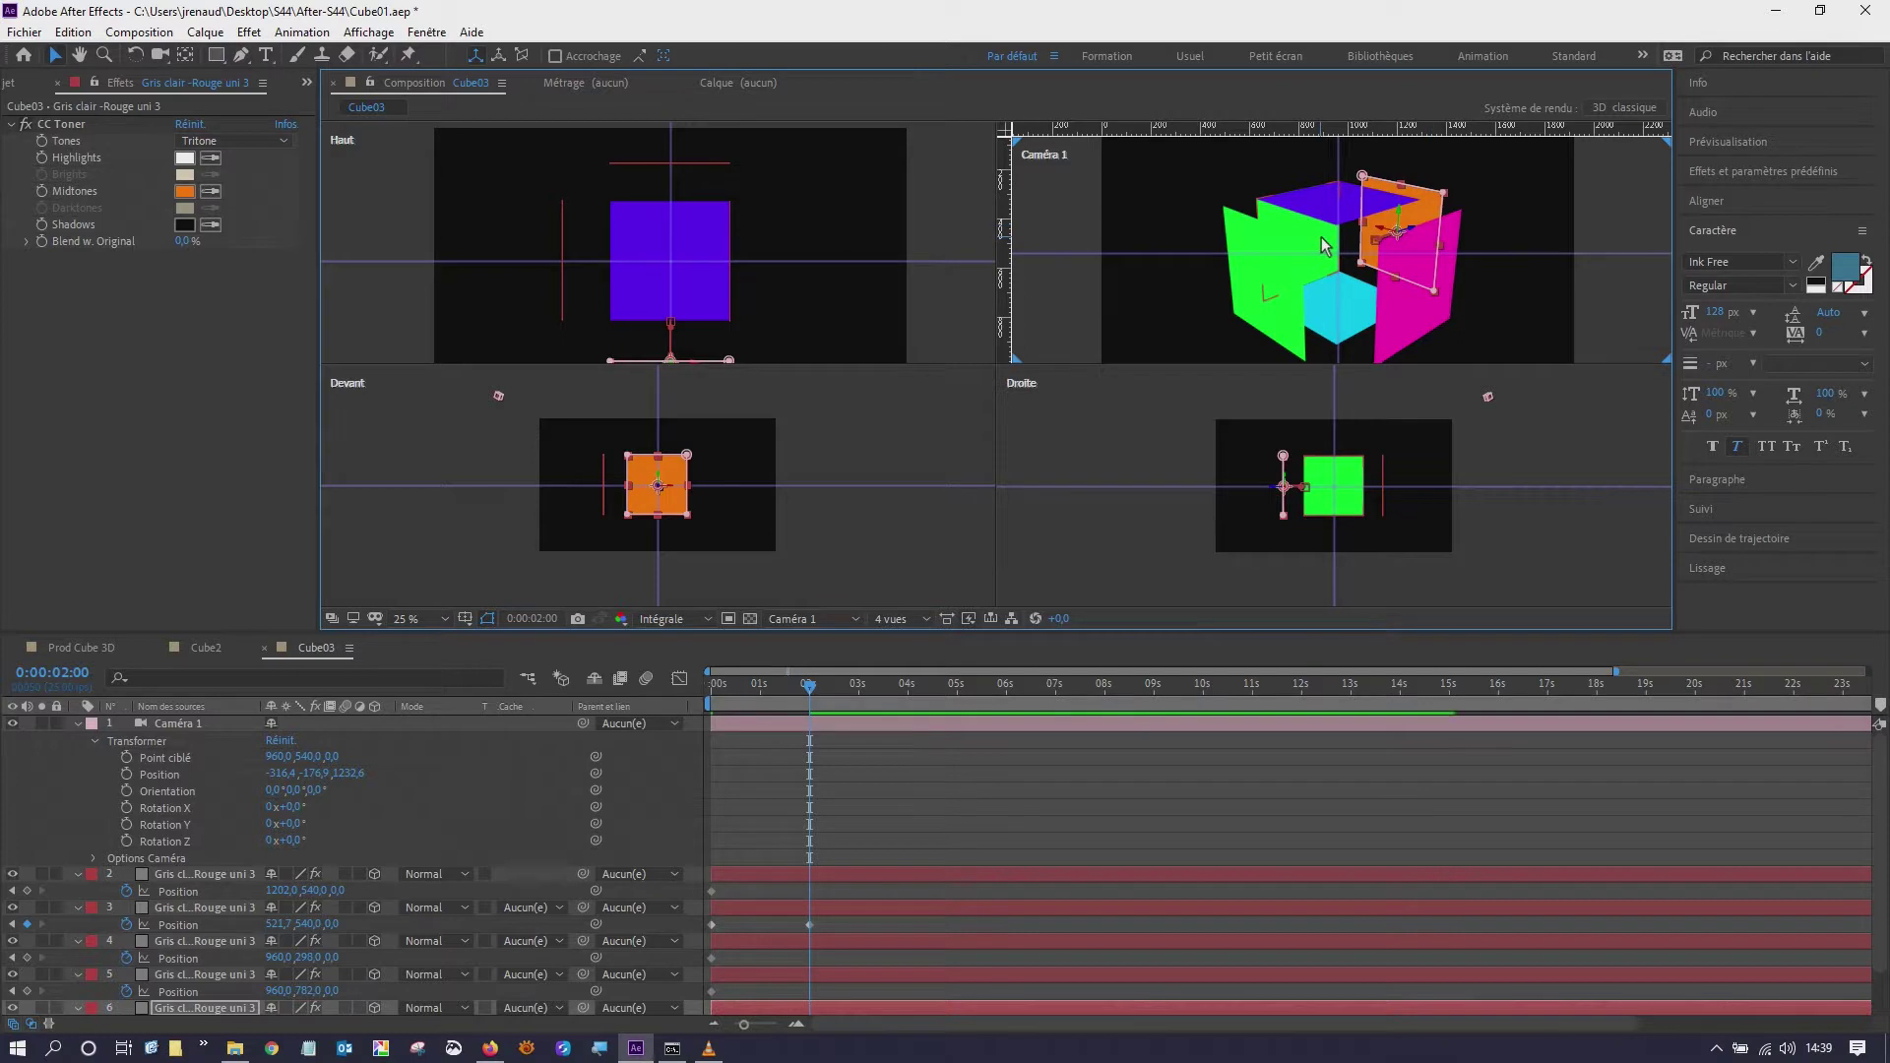
pyautogui.click(1233, 251)
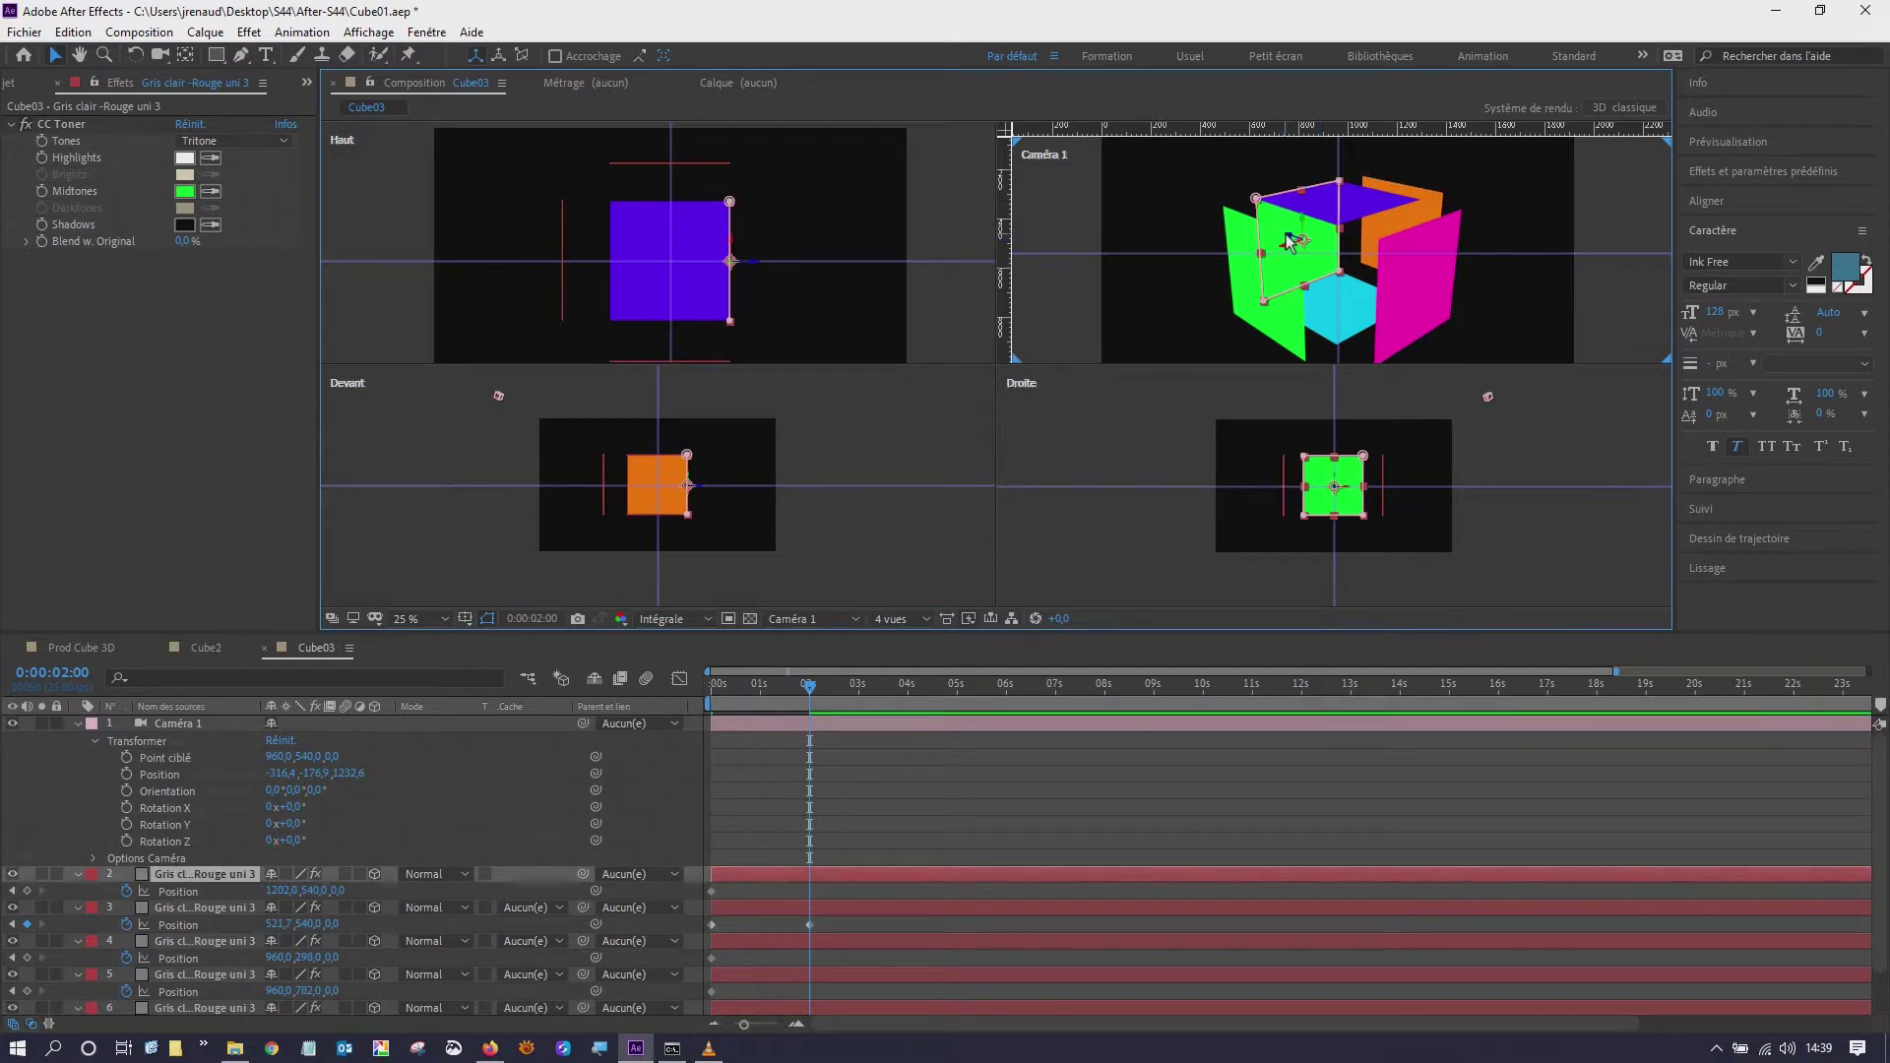
pyautogui.moveTo(1287, 234); pyautogui.dragTo(1251, 211)
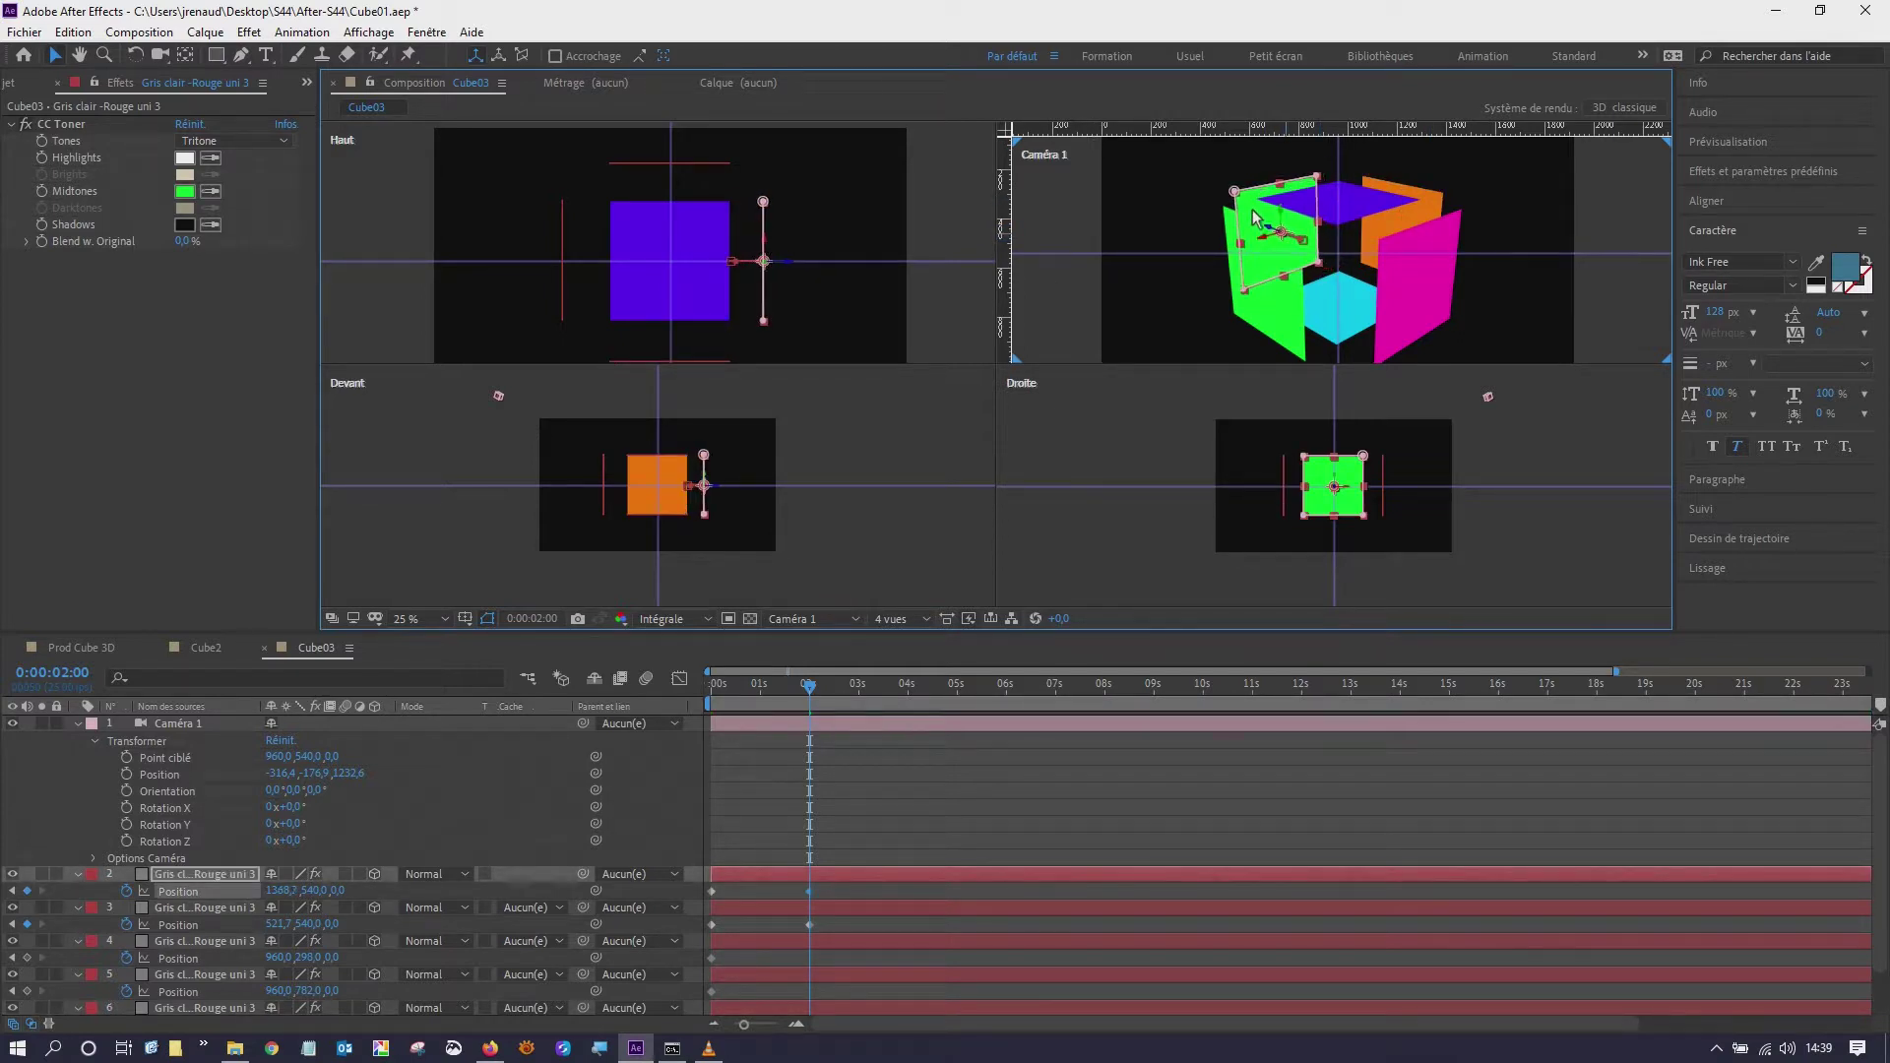
# - Raise the purple top face higher and lower the cyan bottom face, nudging it down further
pyautogui.click(1353, 207)
pyautogui.scroll(2, 689, 480)
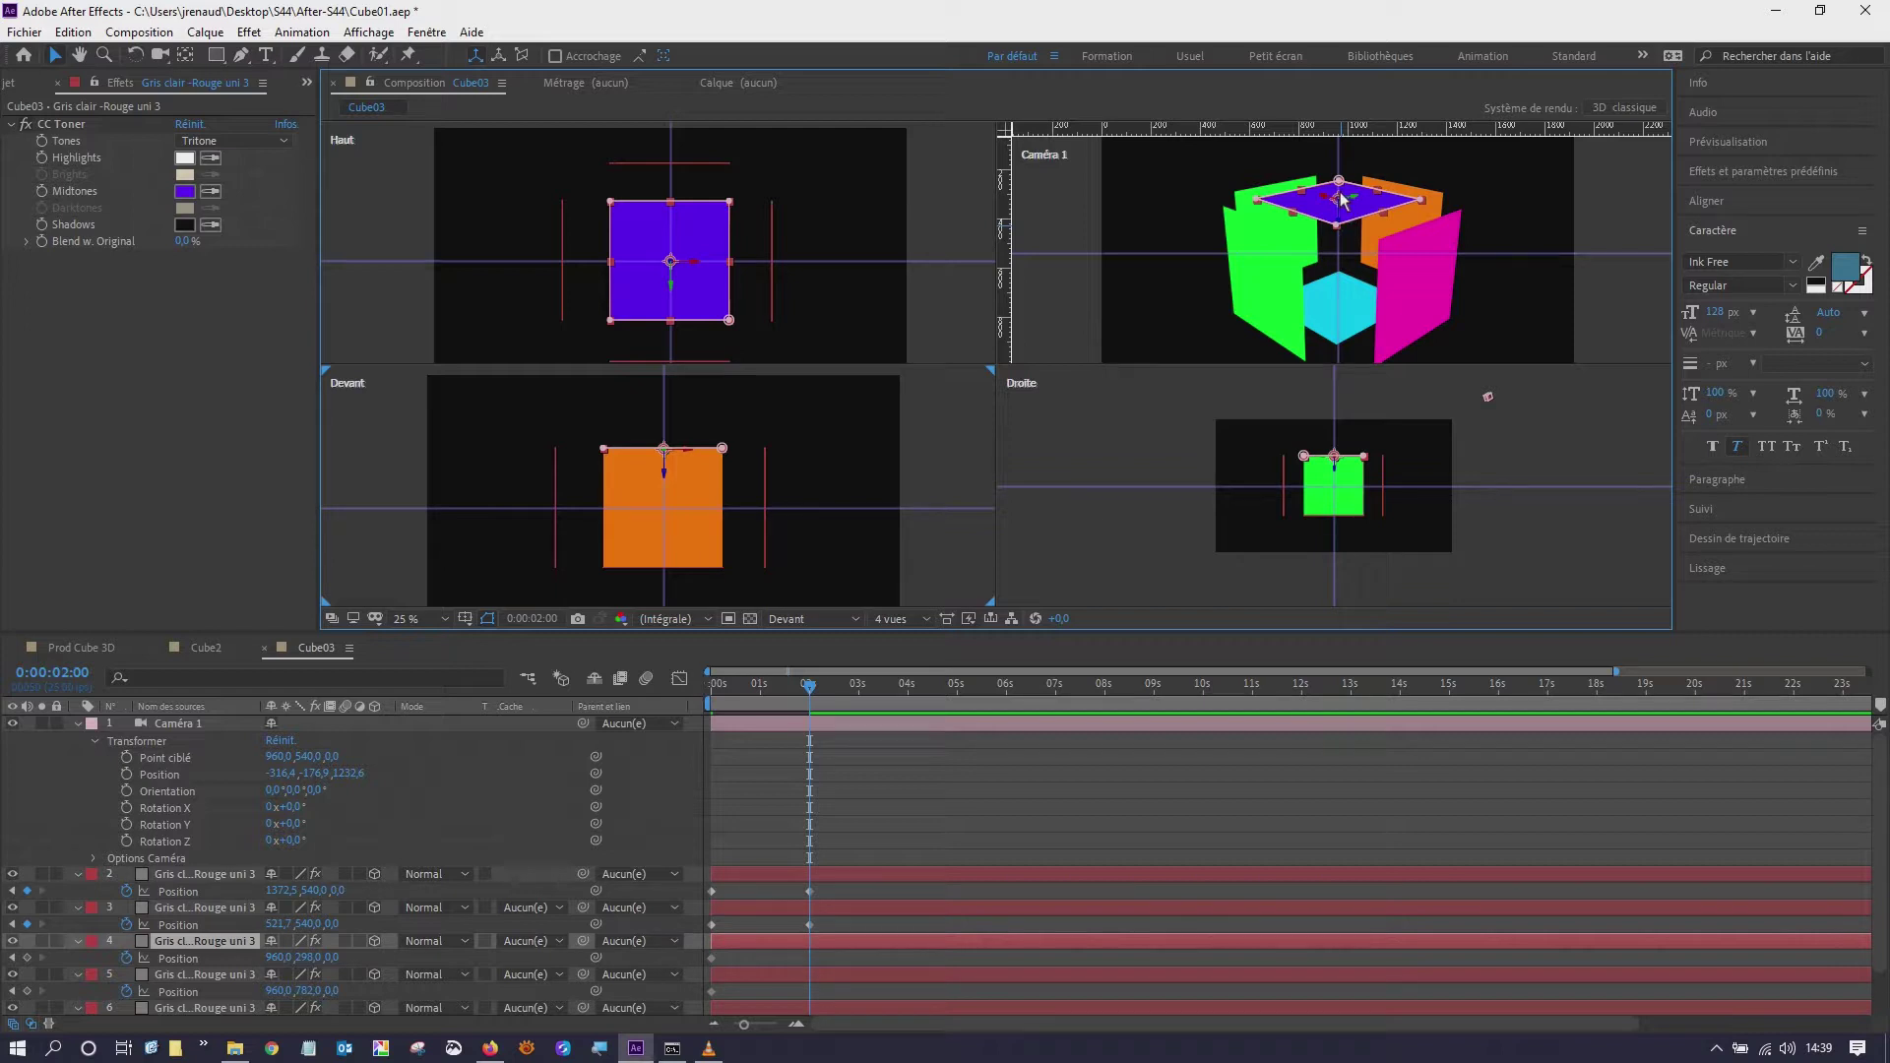
pyautogui.moveTo(1340, 223); pyautogui.dragTo(1347, 173)
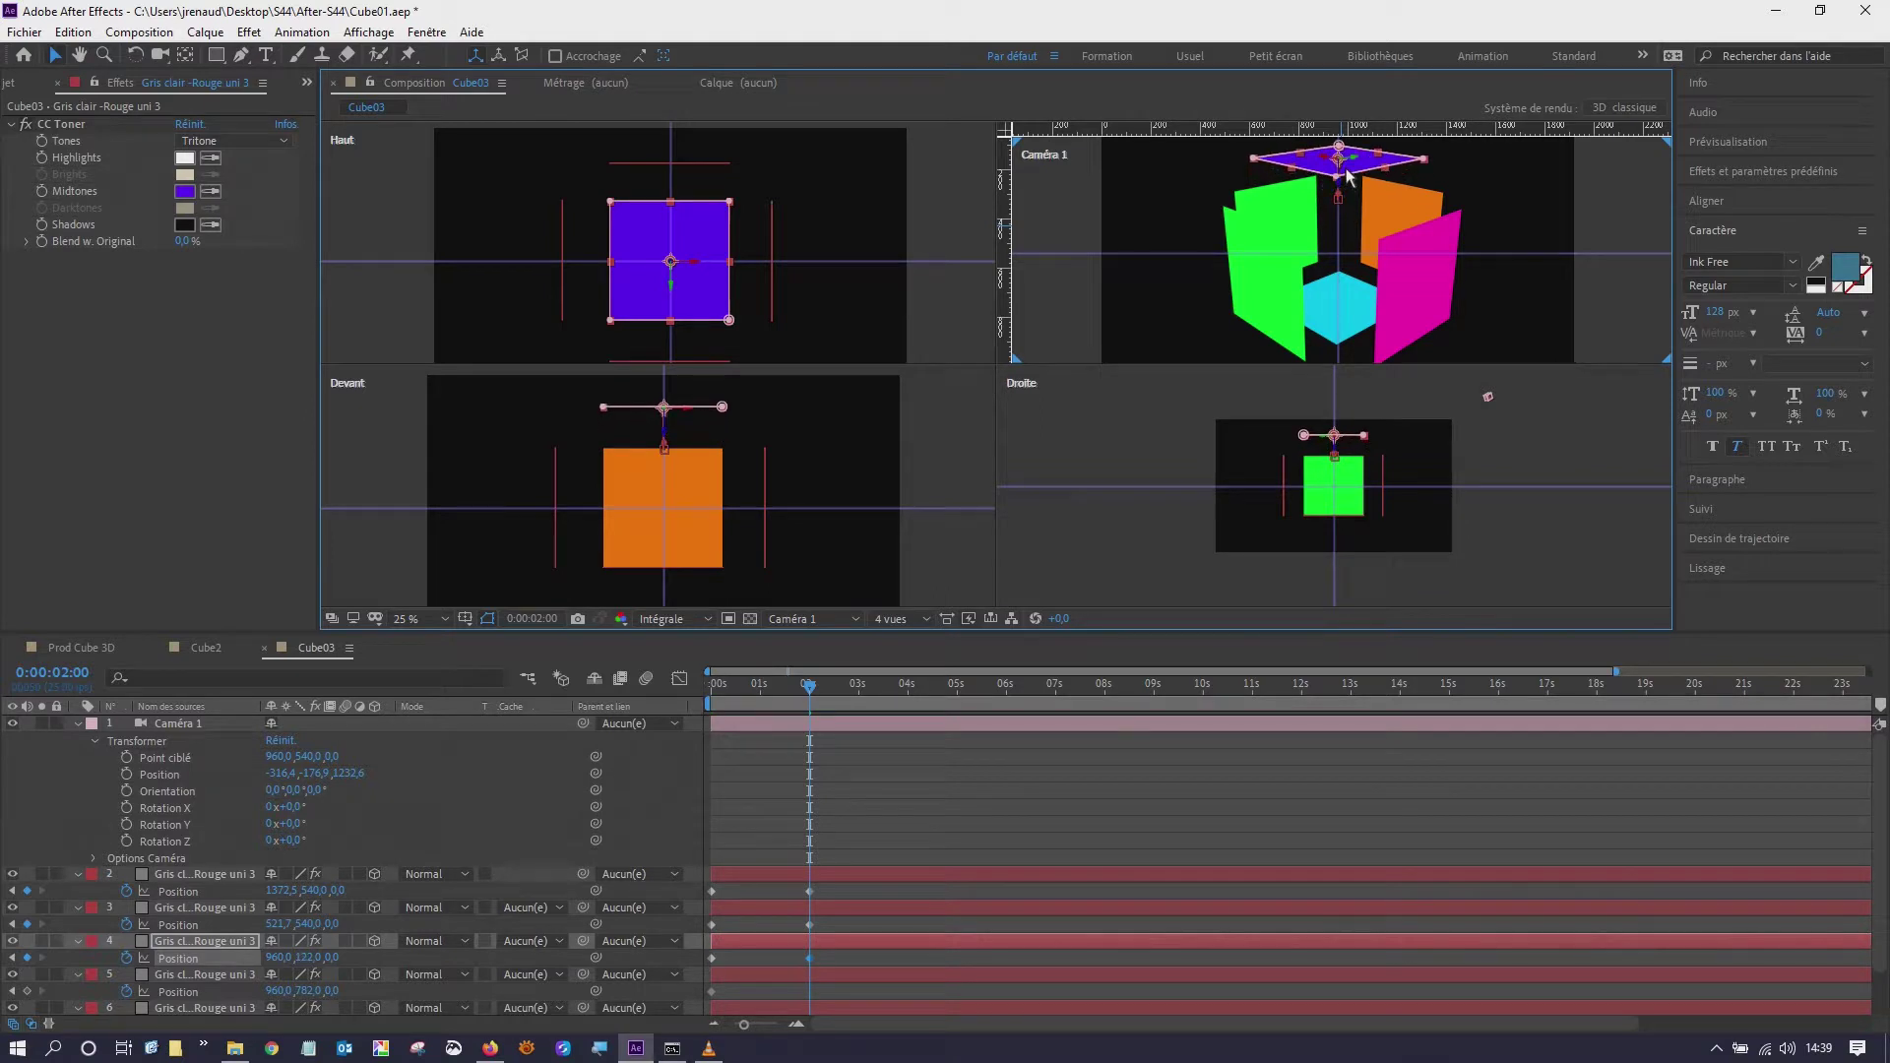
pyautogui.click(1353, 317)
pyautogui.moveTo(1339, 325); pyautogui.dragTo(1337, 364)
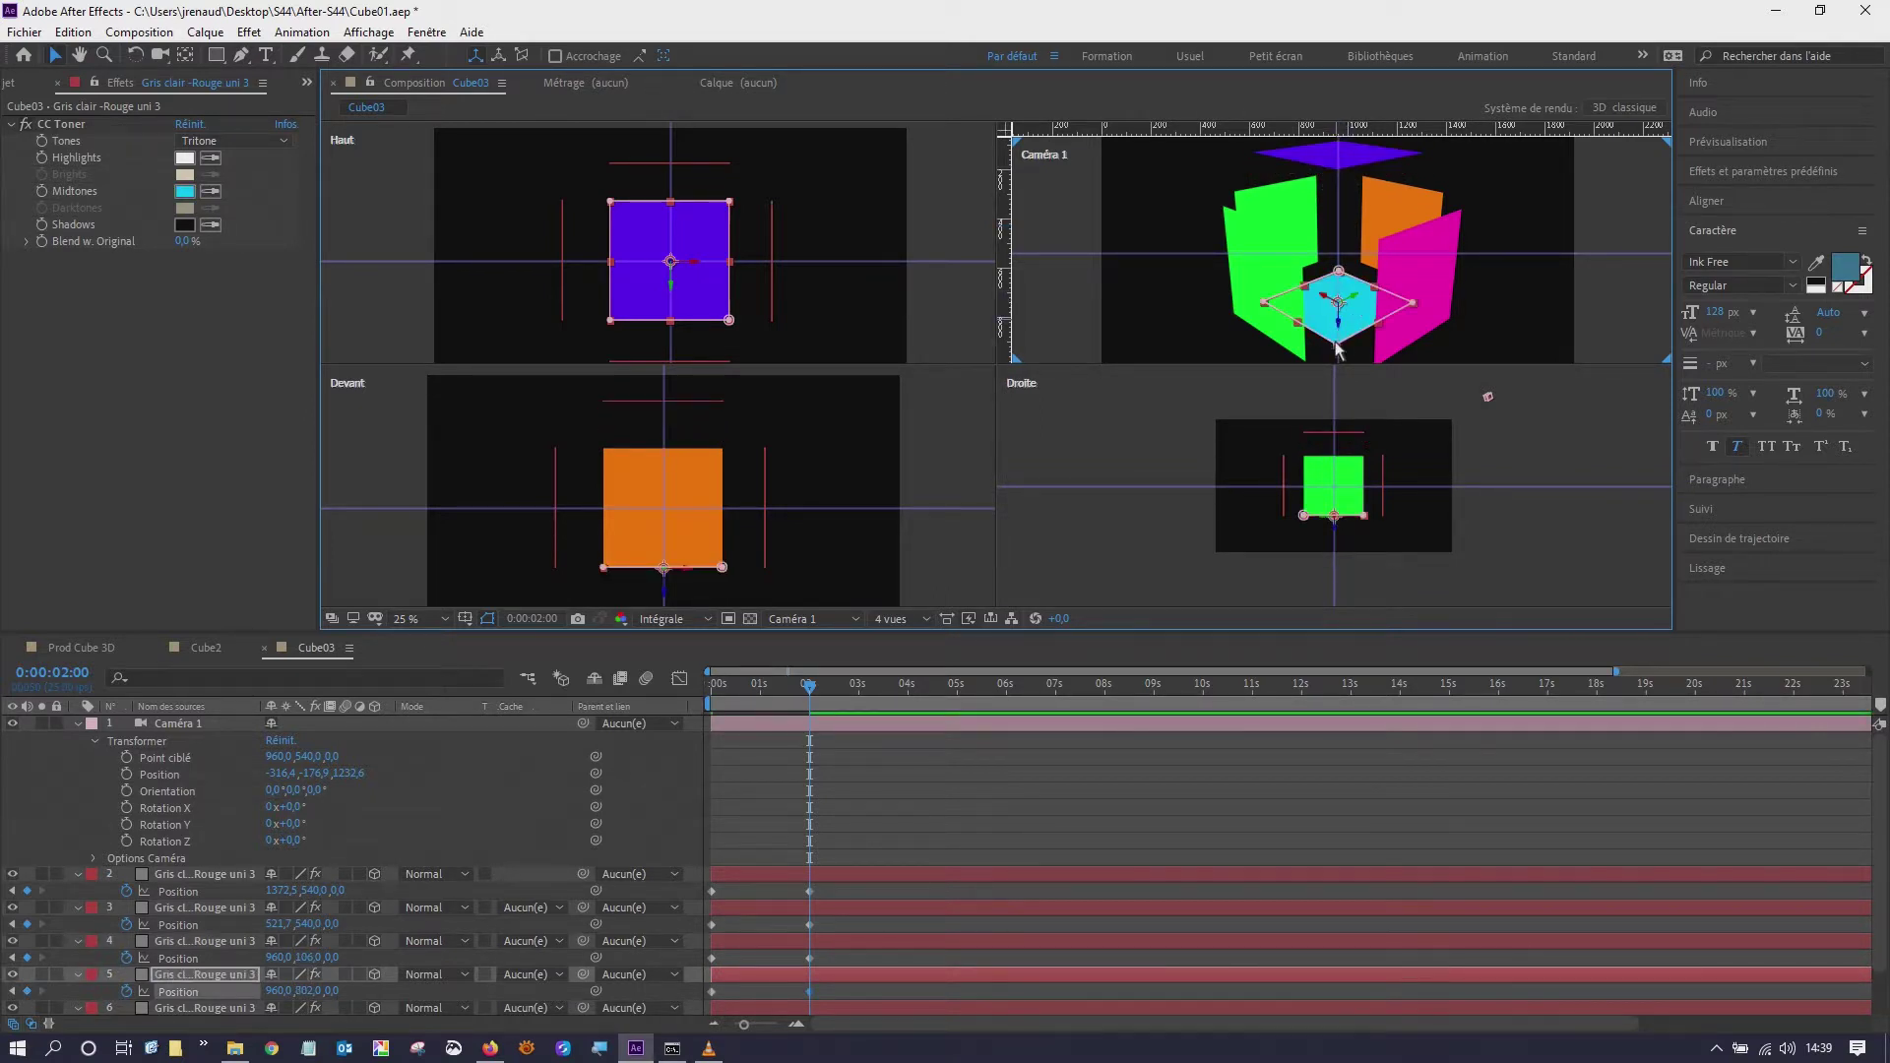
pyautogui.press('Down')
pyautogui.press('Down')
pyautogui.press('Down')
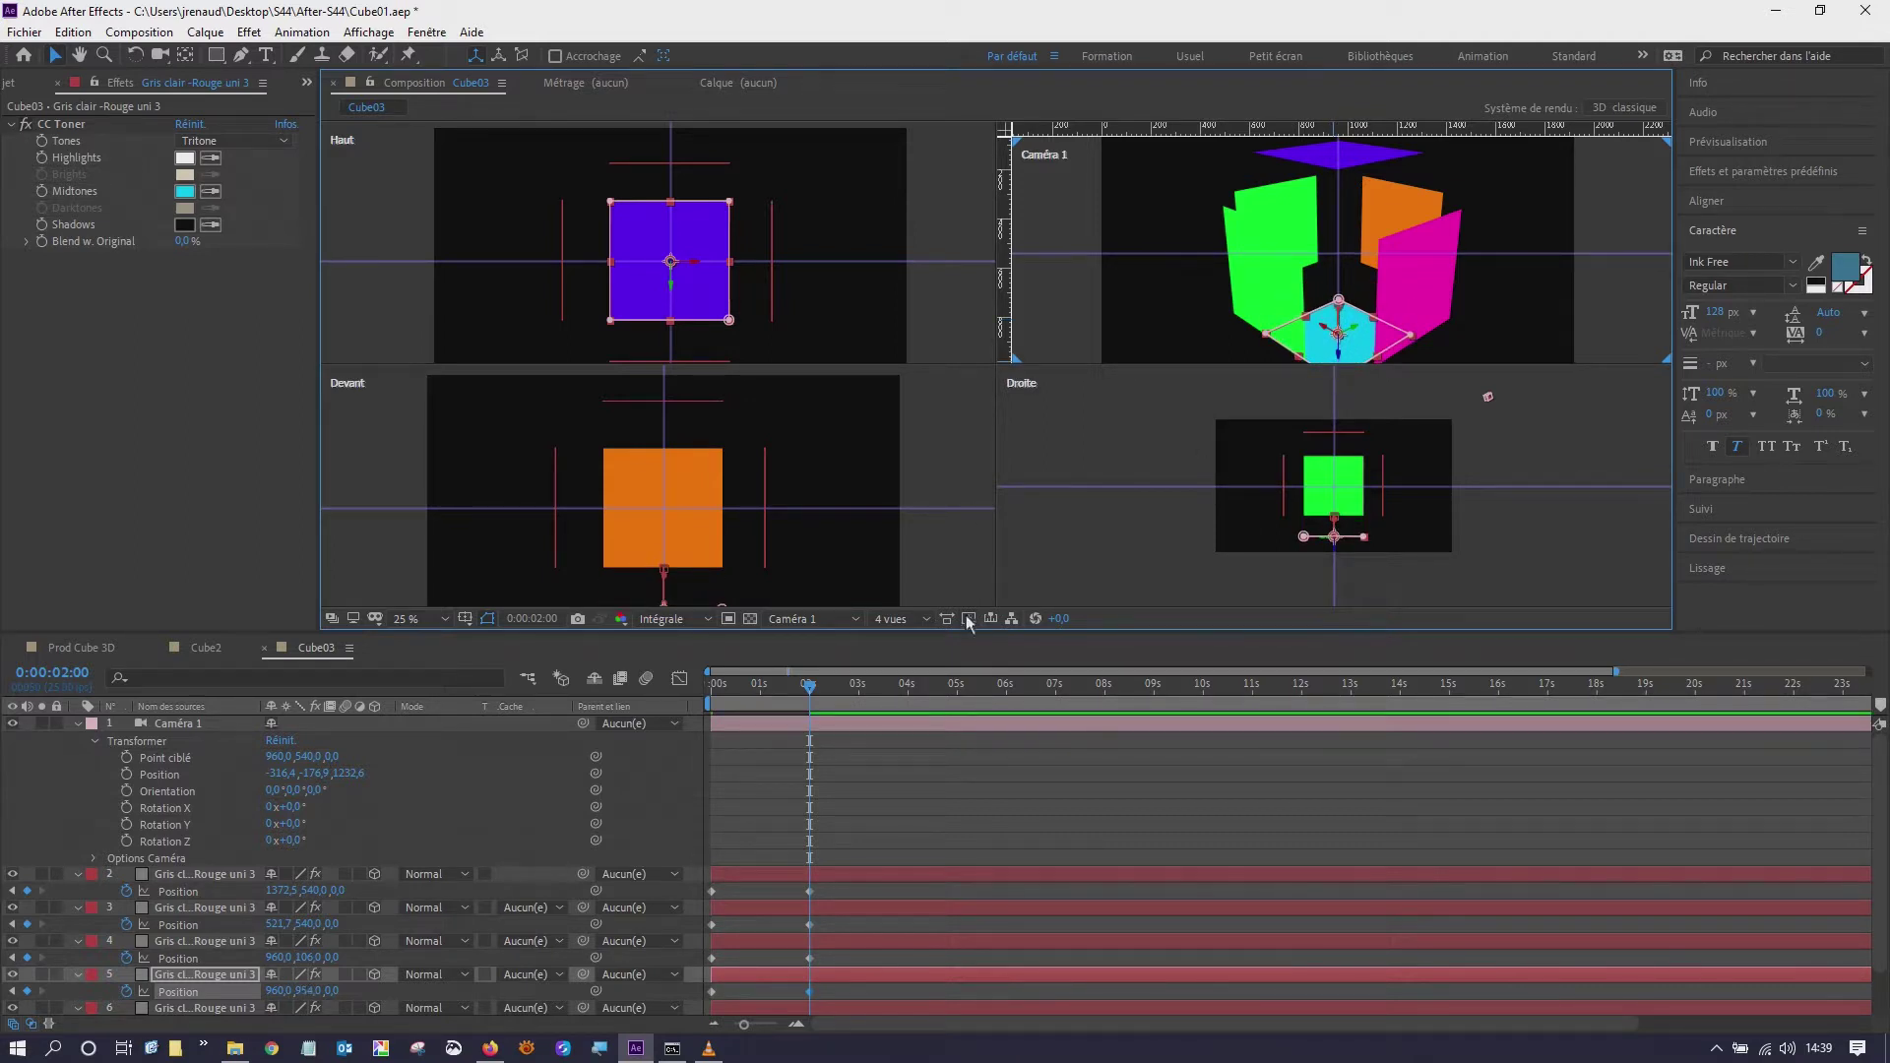
# - Switch the viewer to the single Caméra 1 view and return to the start
pyautogui.click(895, 620)
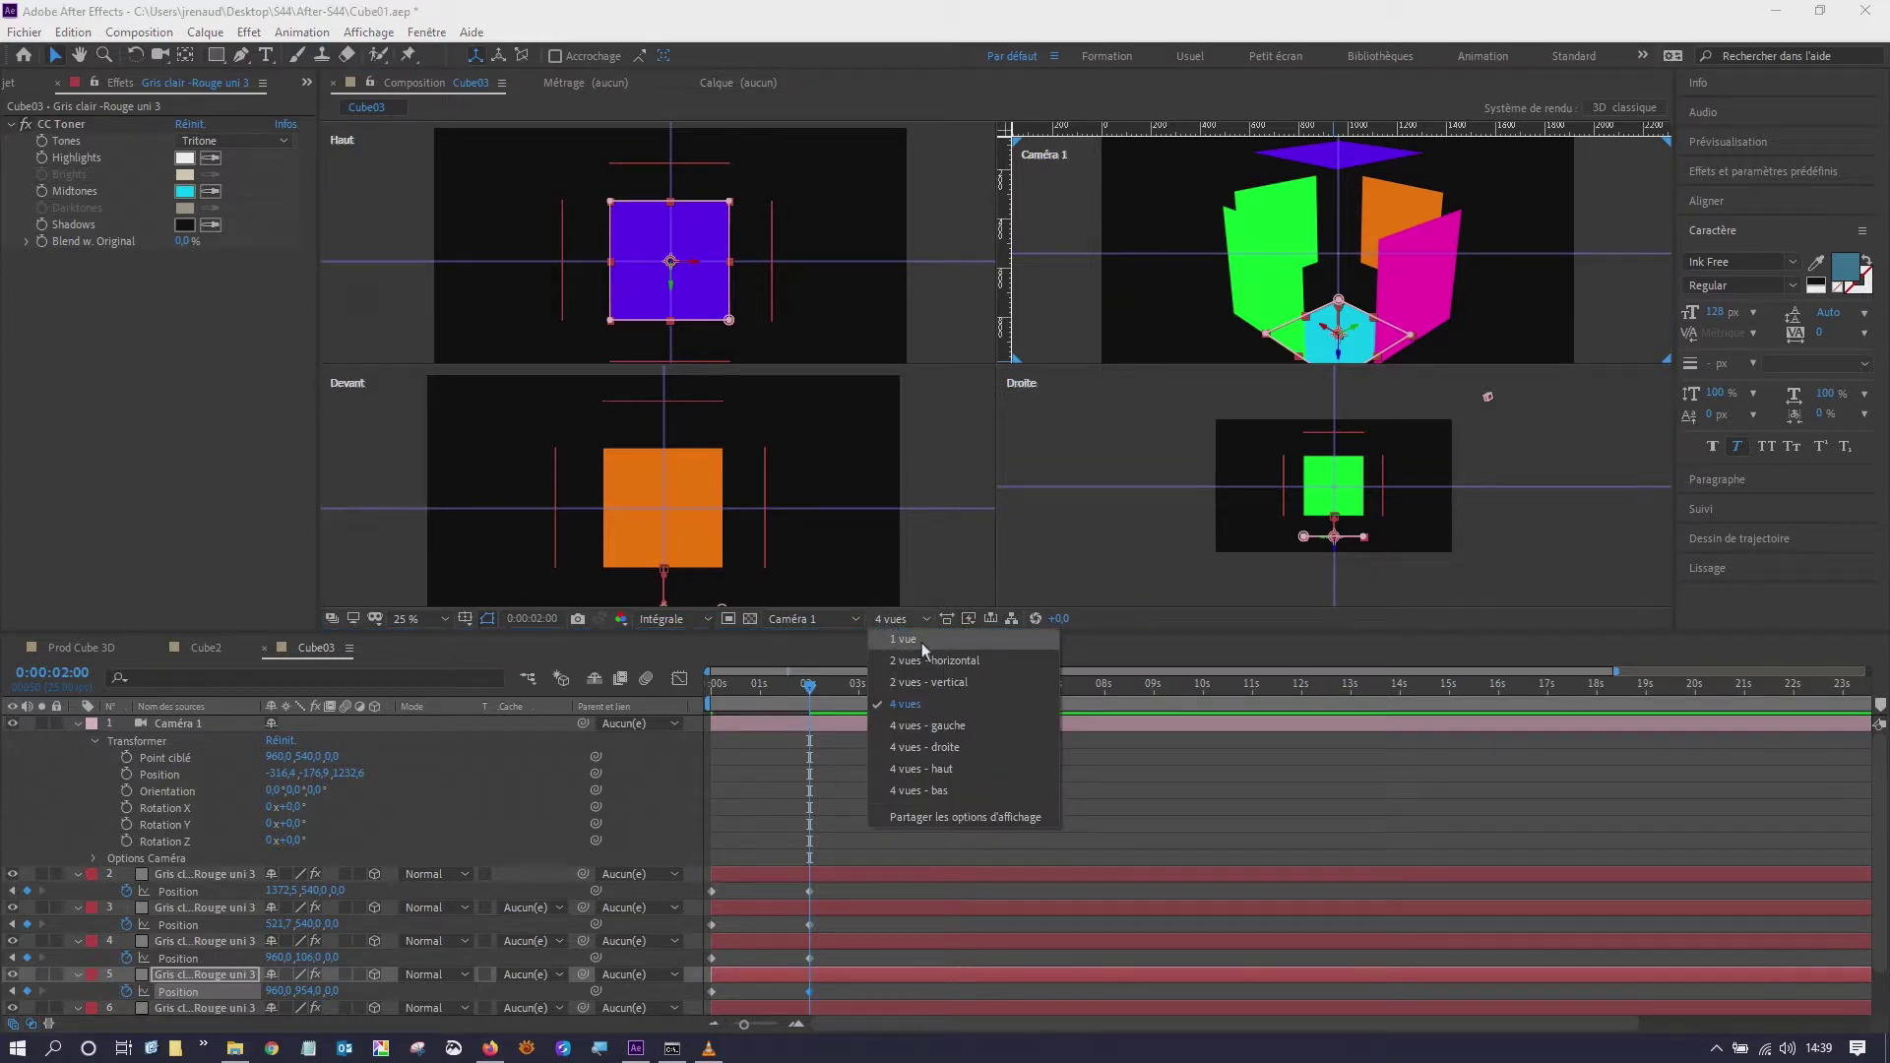
pyautogui.click(918, 642)
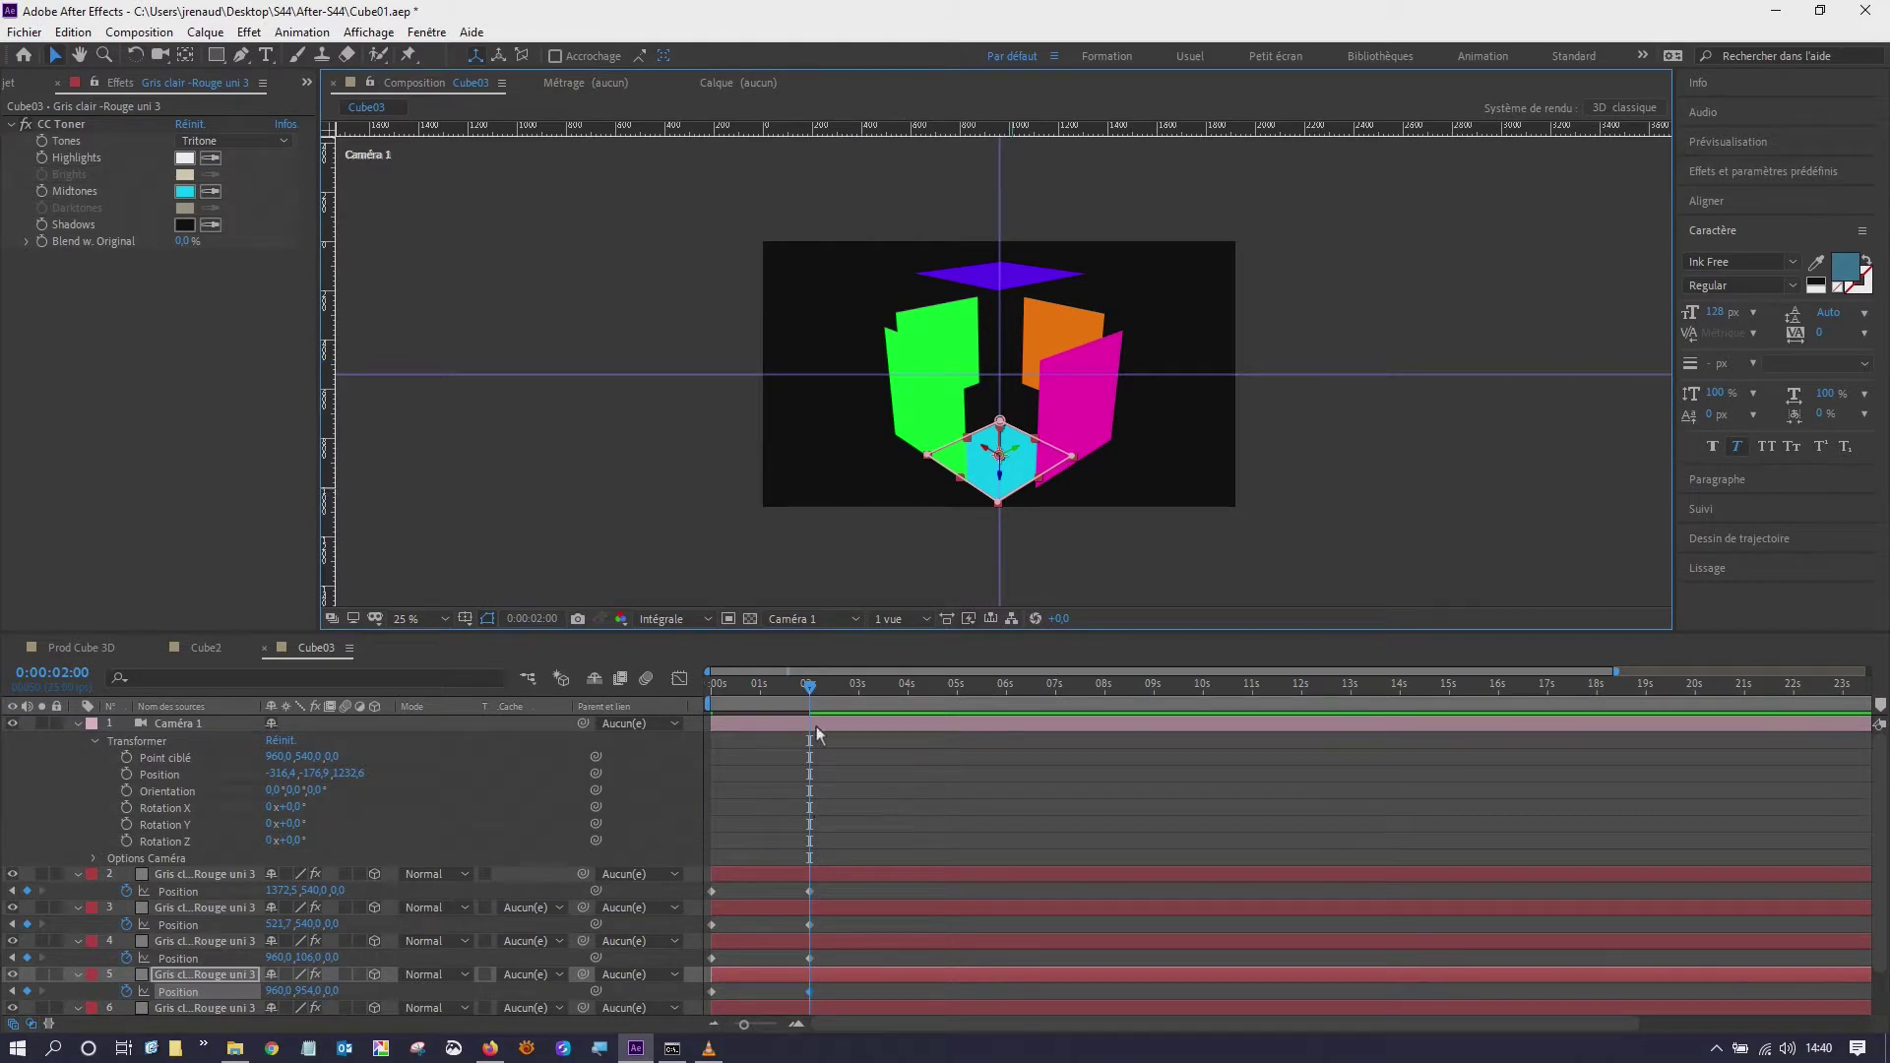
pyautogui.moveTo(810, 685)
pyautogui.mouseDown()
pyautogui.moveTo(647, 670)
pyautogui.moveTo(833, 691)
pyautogui.moveTo(811, 695)
pyautogui.mouseUp()
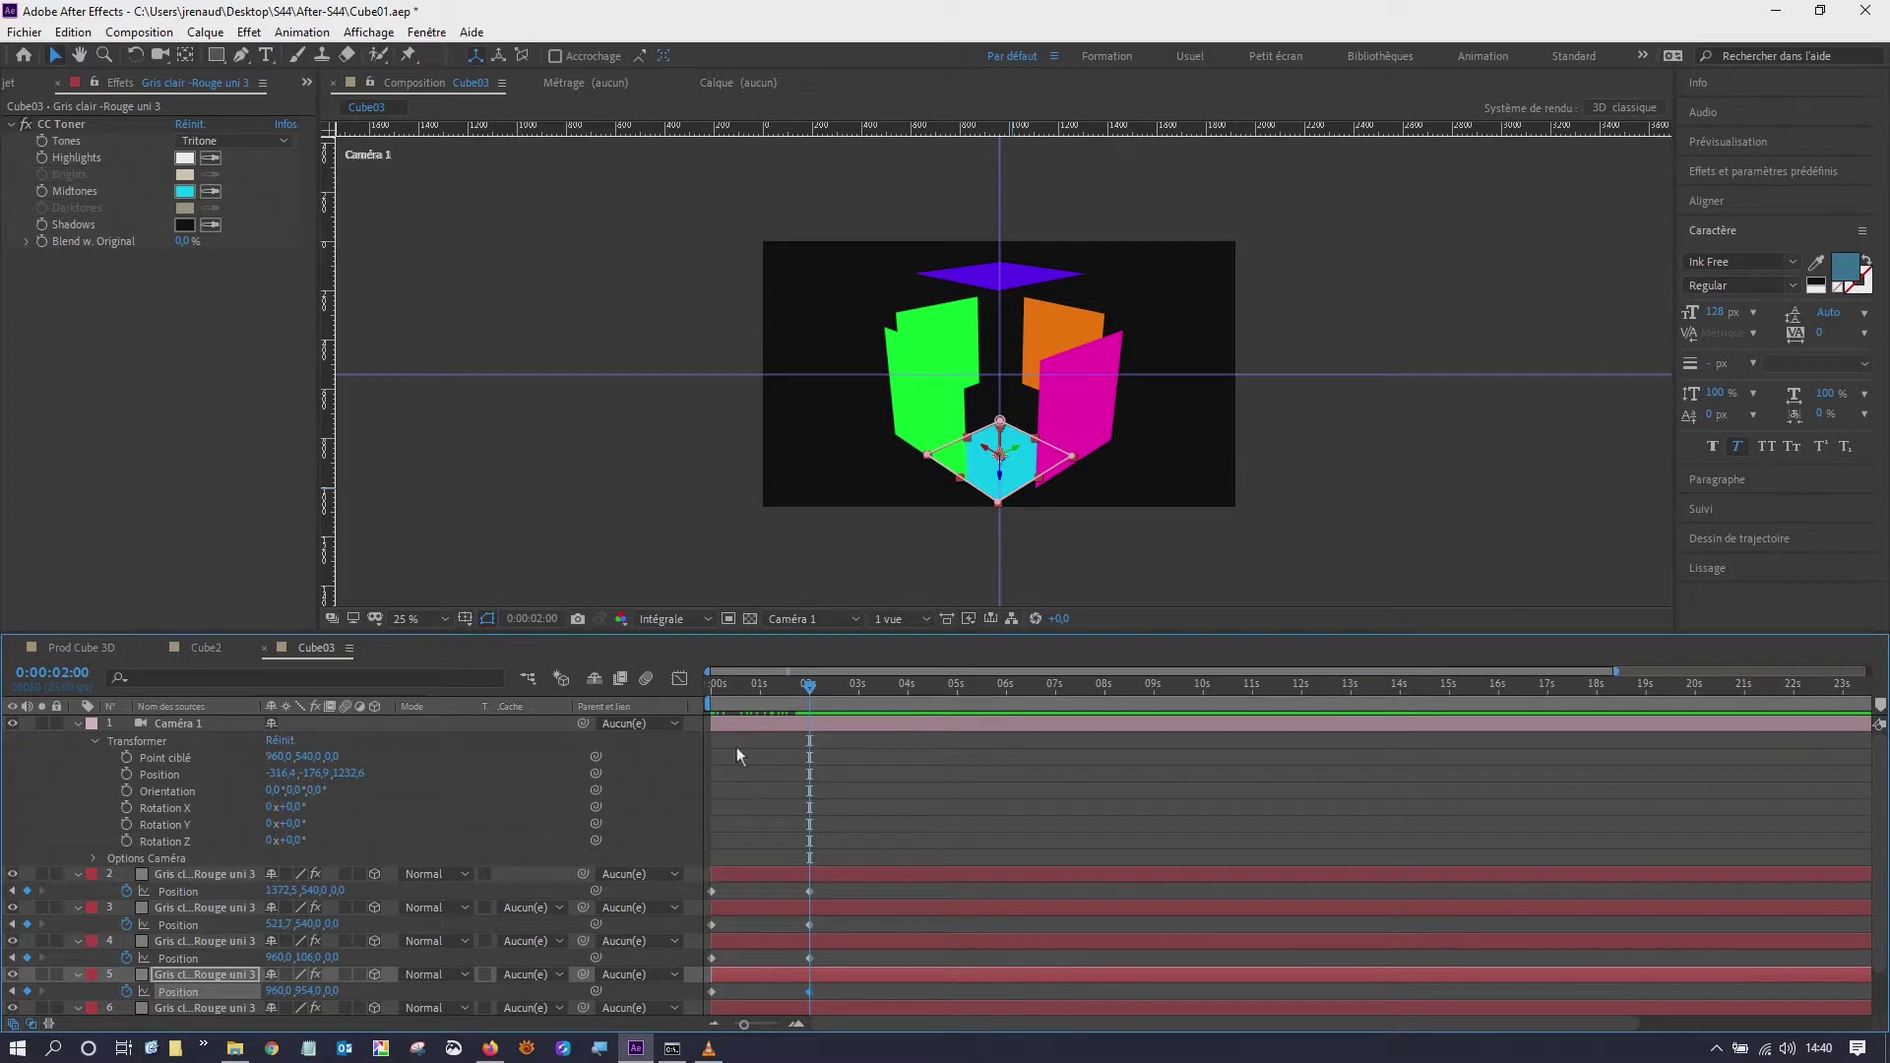
# - Set the left green face's CC Toner midtones to red FF0000
pyautogui.click(966, 340)
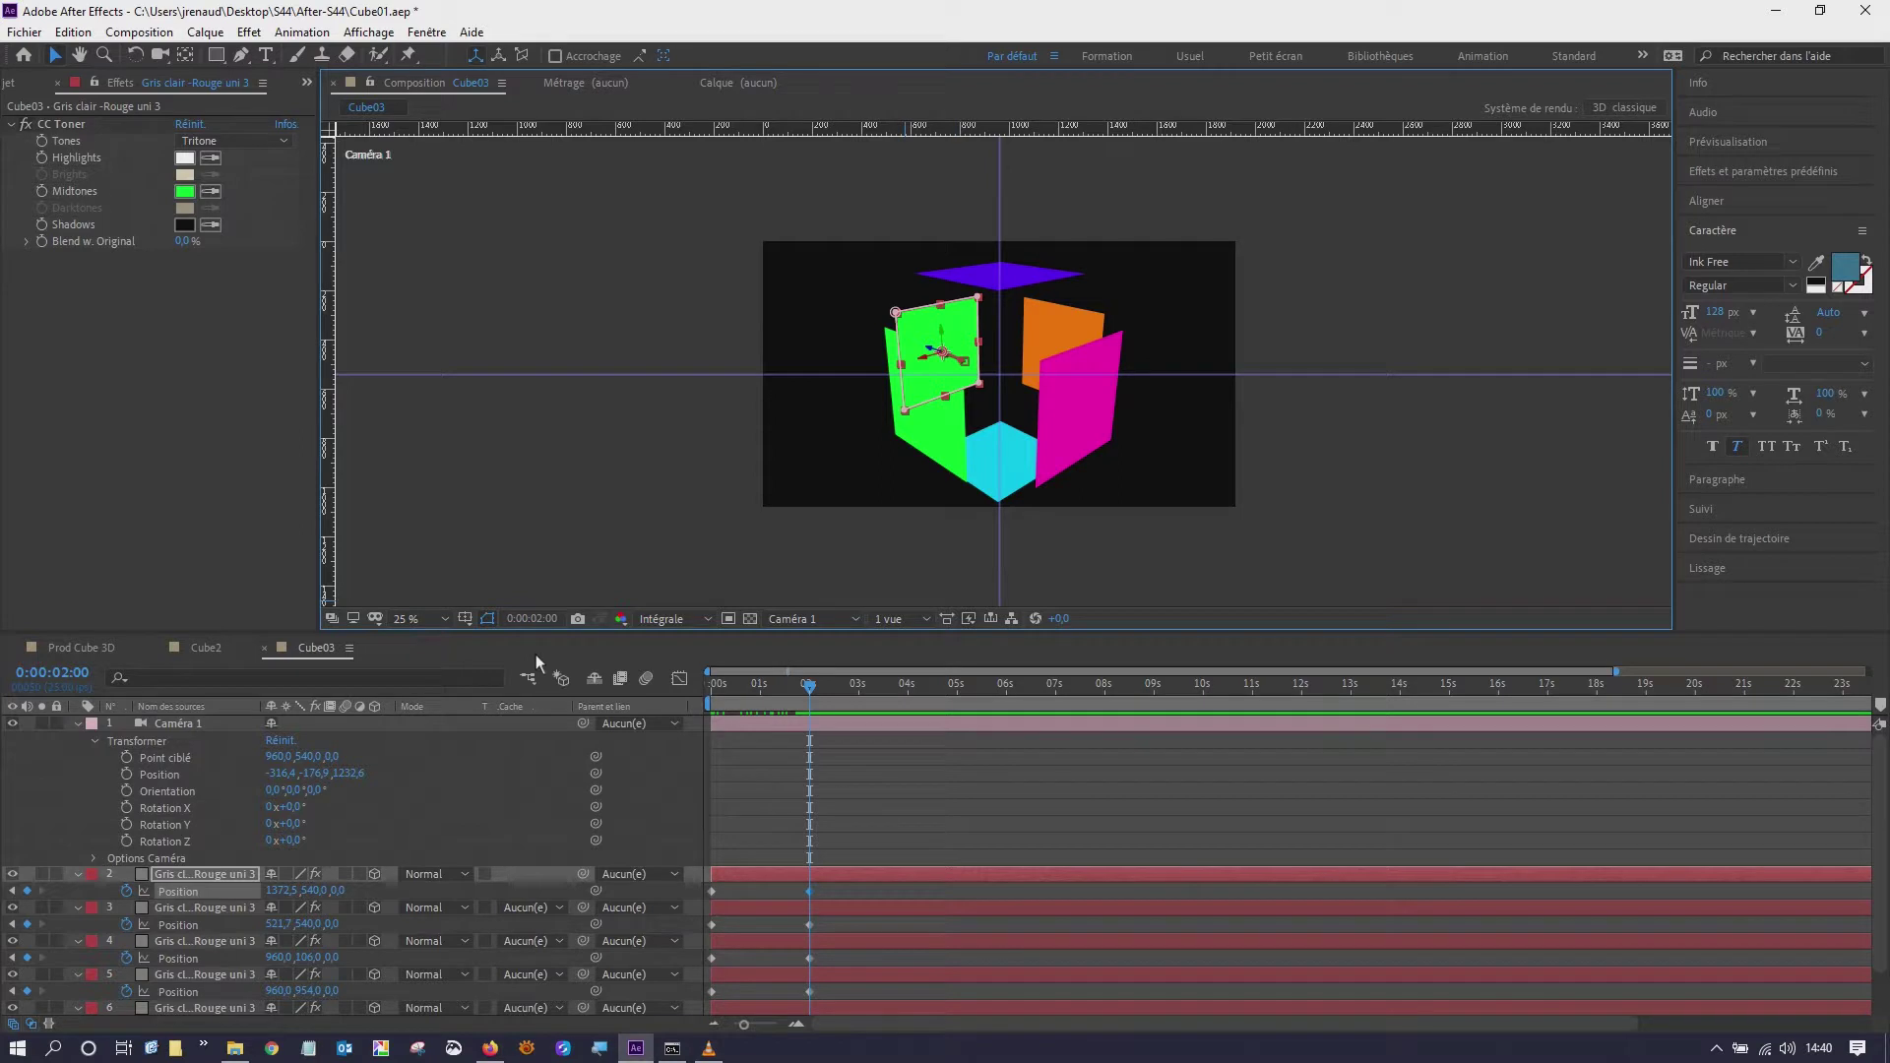
pyautogui.click(185, 192)
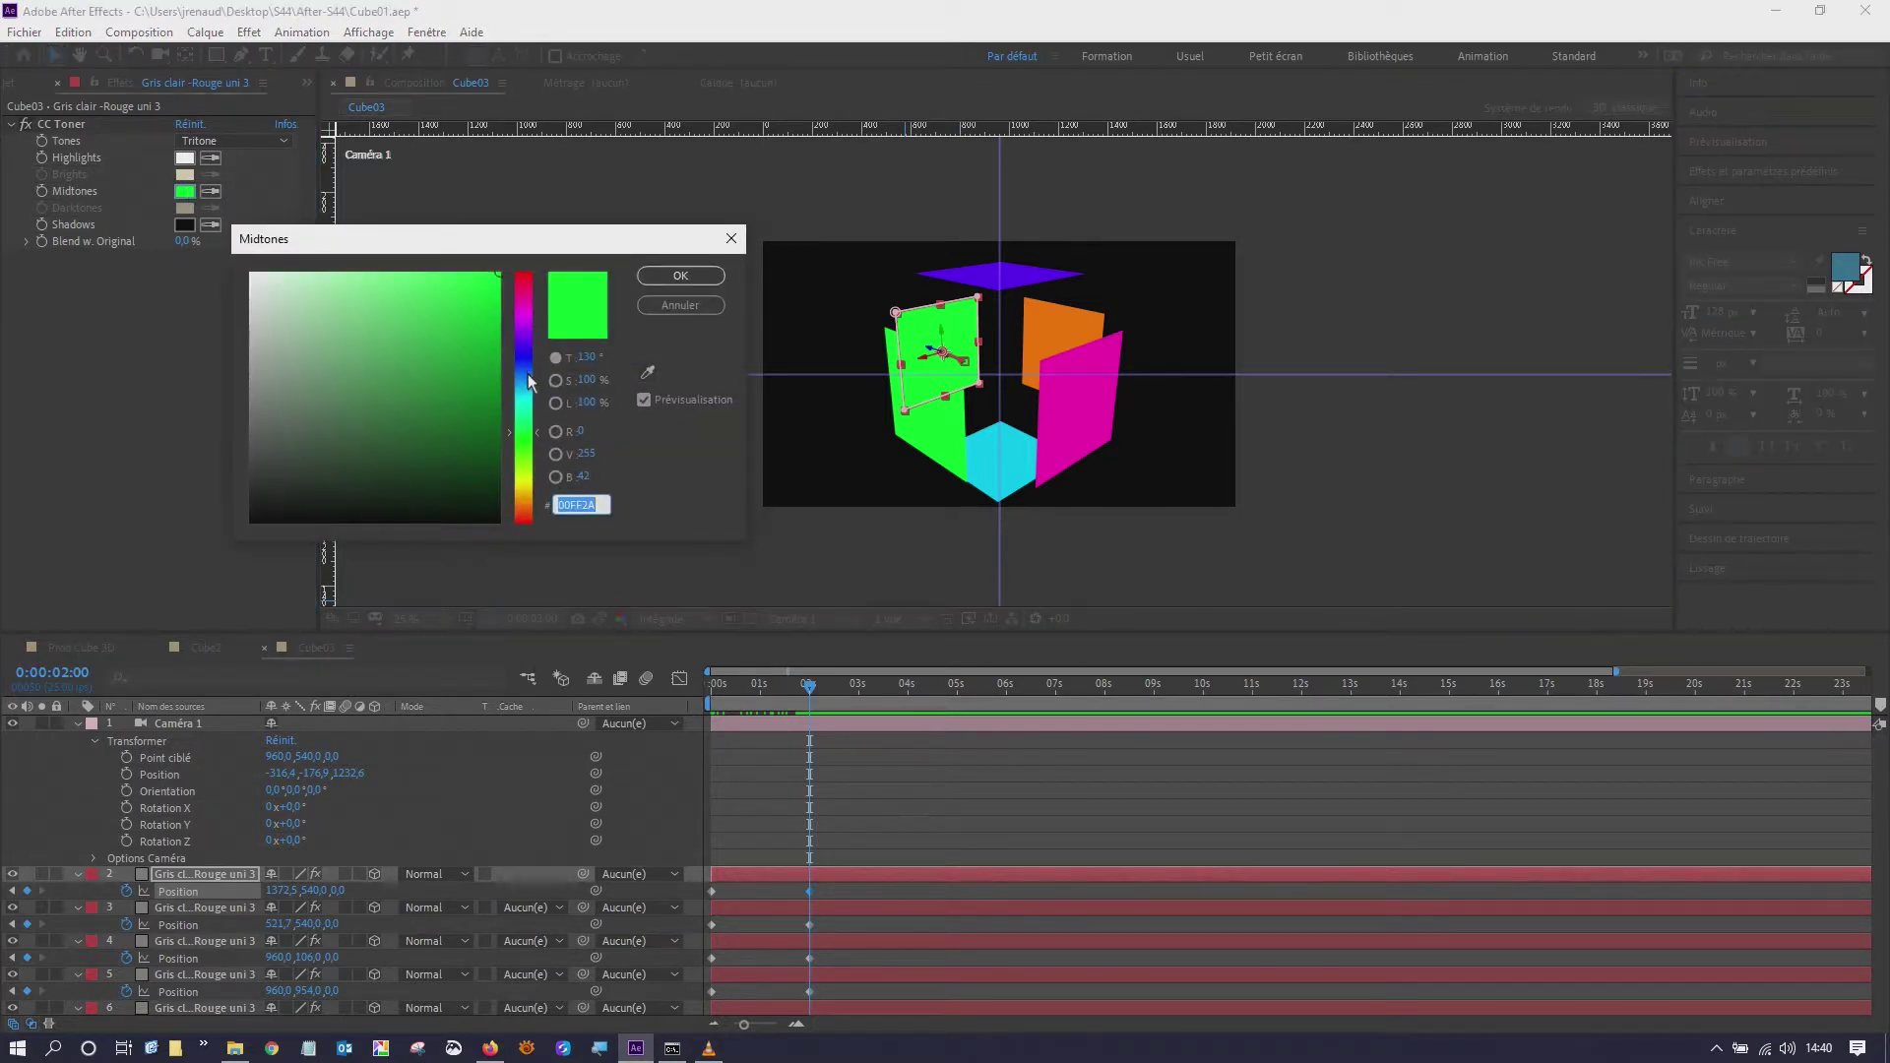
pyautogui.click(524, 521)
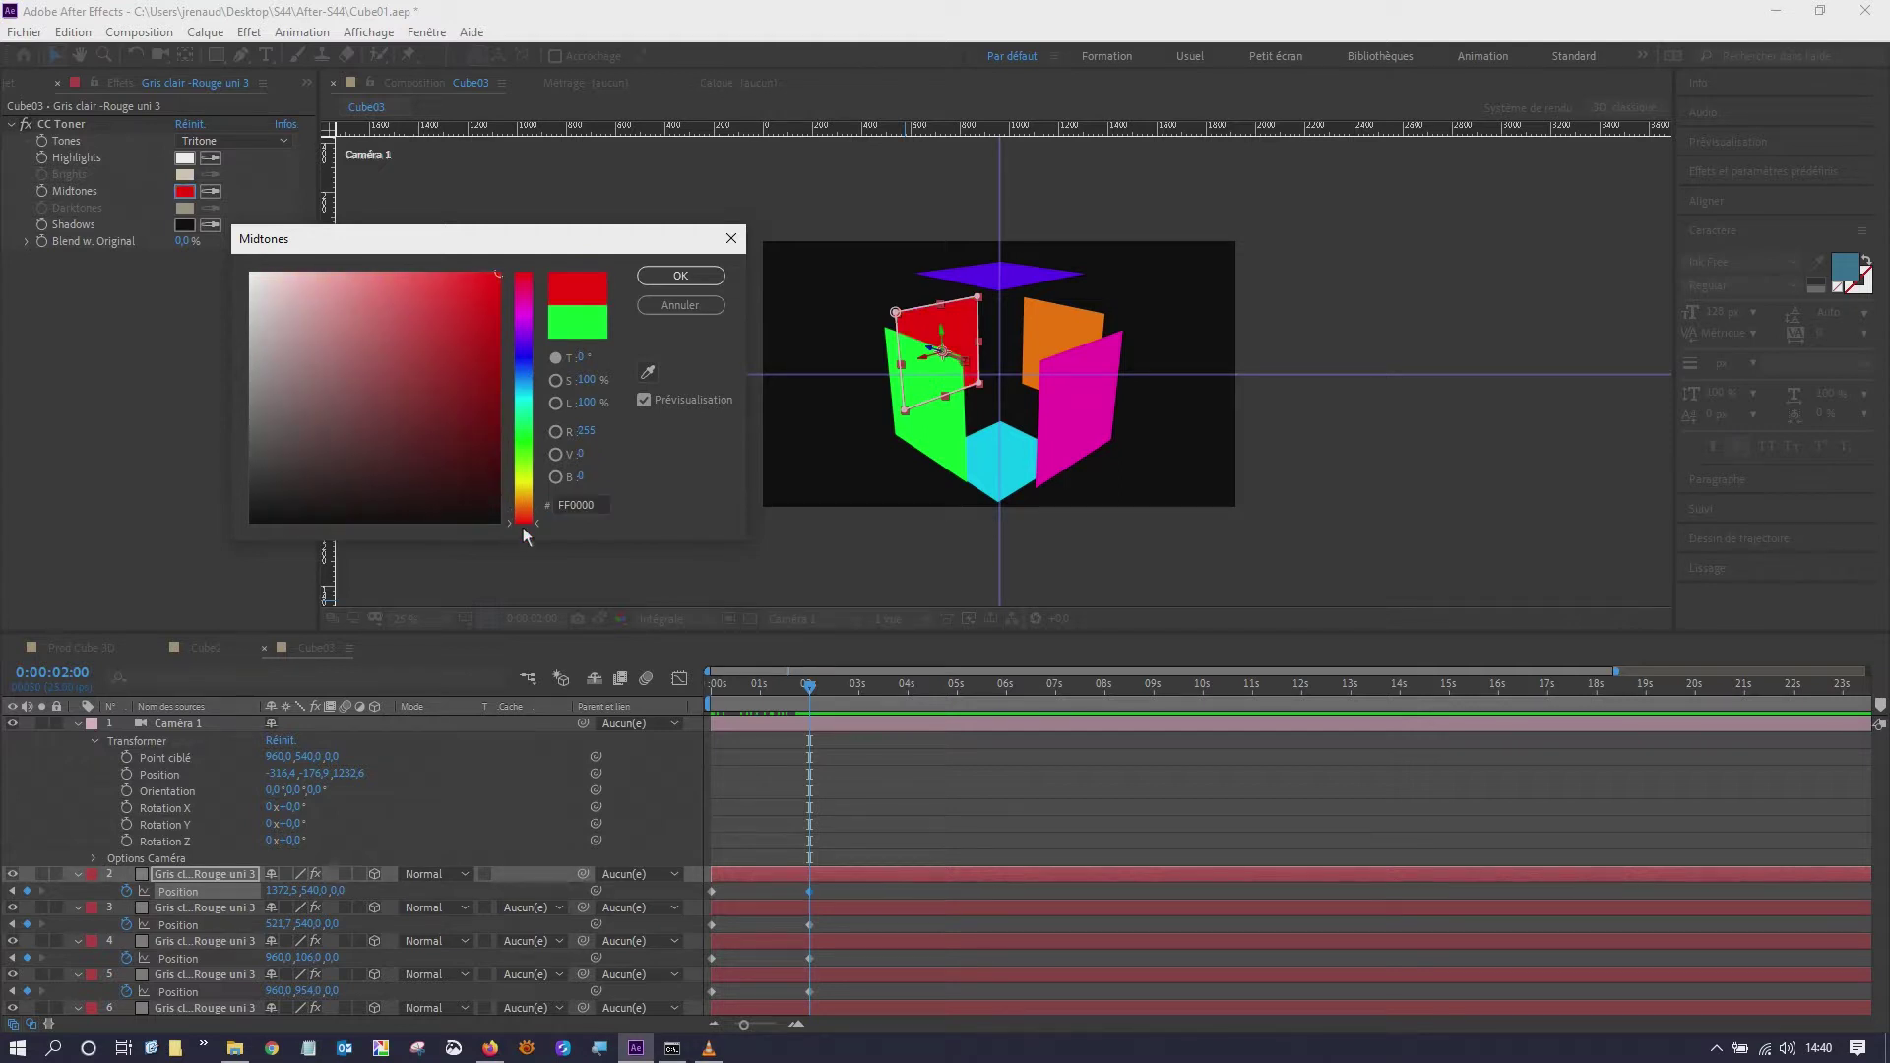
pyautogui.click(680, 275)
pyautogui.click(687, 328)
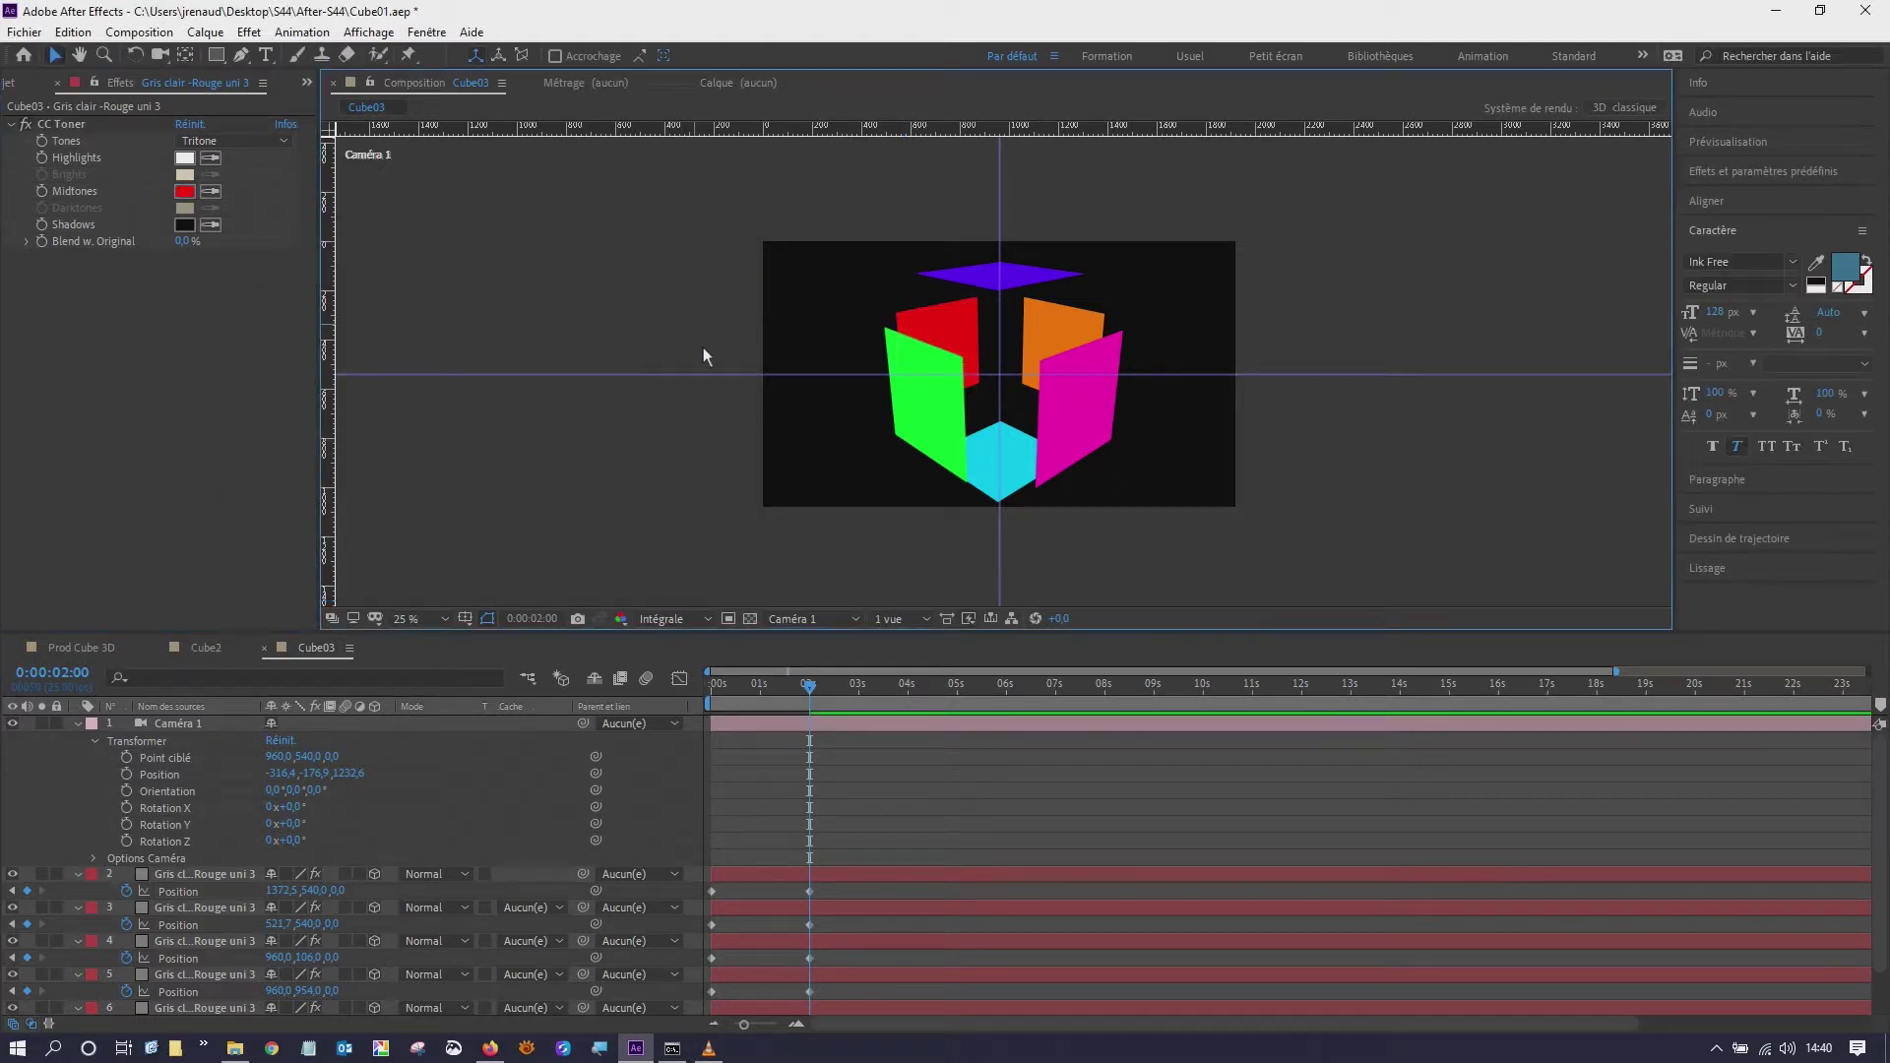
pyautogui.moveTo(810, 687)
pyautogui.mouseDown()
pyautogui.moveTo(722, 687)
pyautogui.moveTo(1321, 687)
pyautogui.mouseUp()
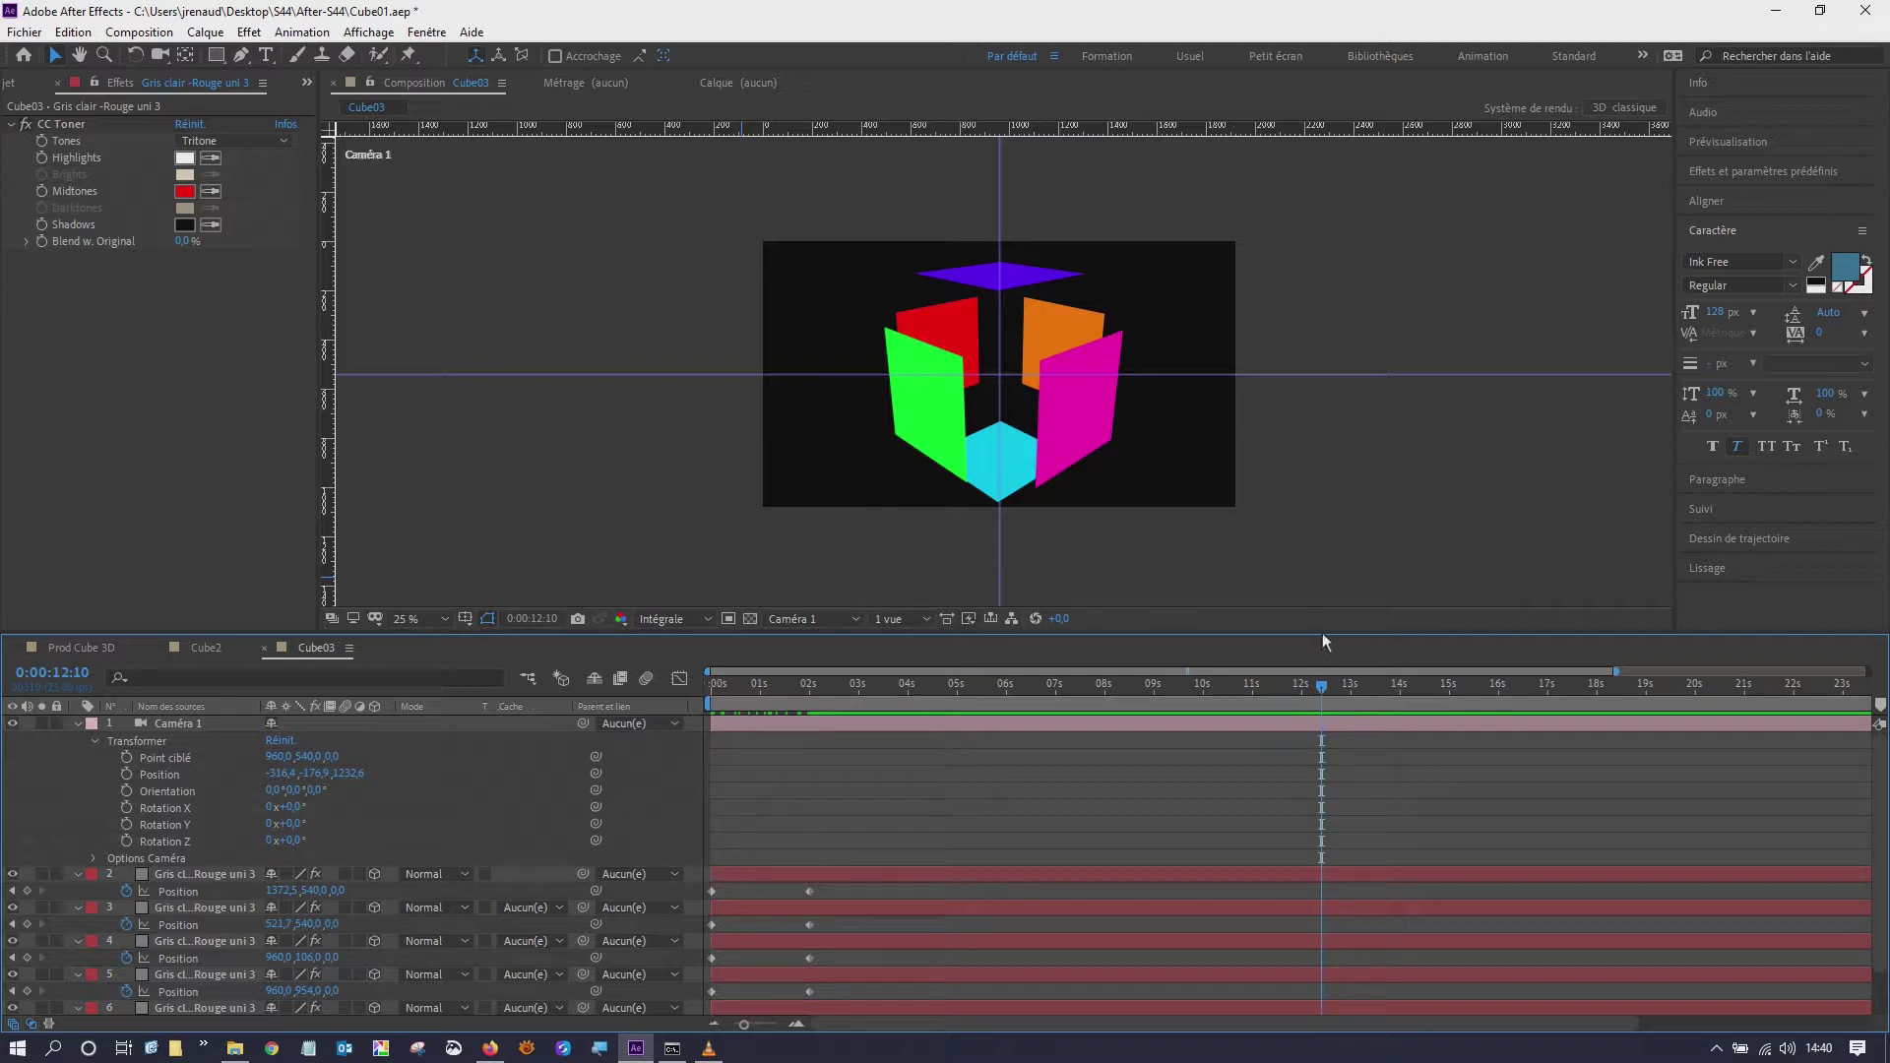
# - Copy each face's 2-second Position keyframe to 12:10 so the faces stay exploded
pyautogui.moveTo(1321, 632); pyautogui.dragTo(1333, 504)
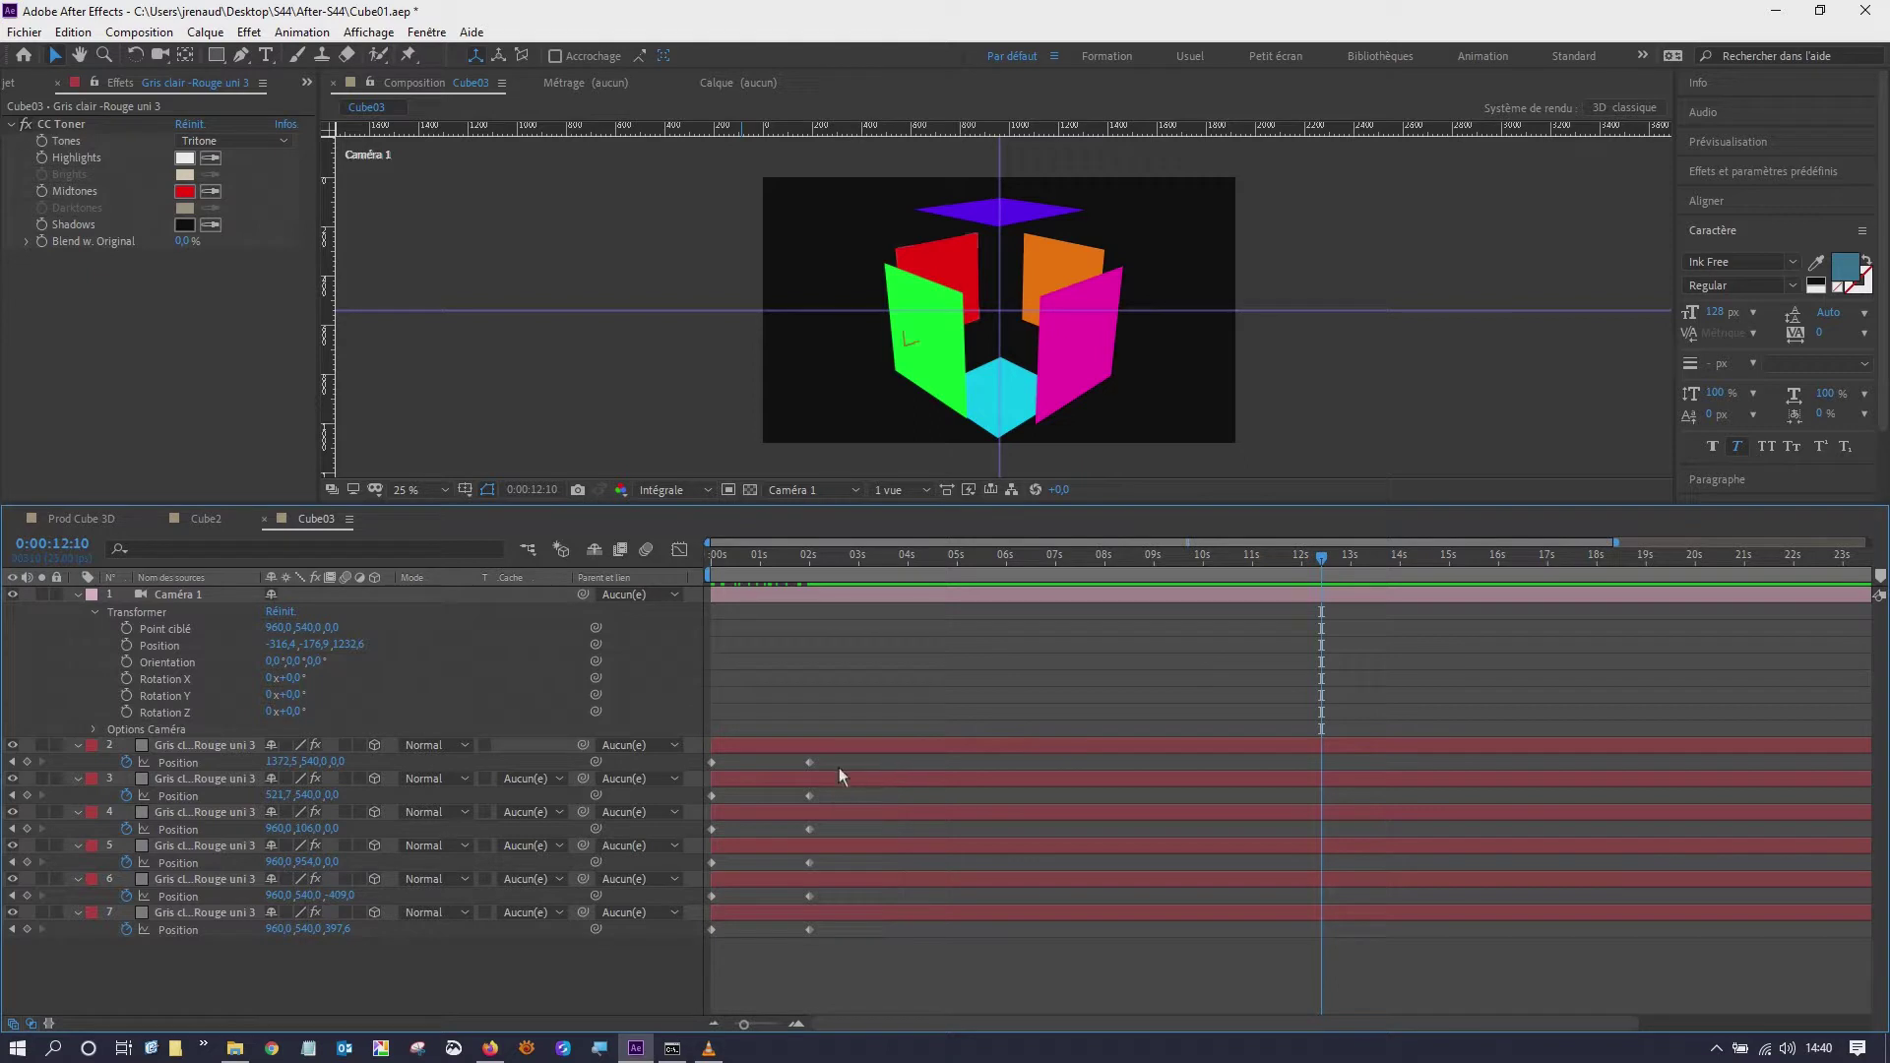
pyautogui.click(809, 761)
pyautogui.hotkey('ctrl', 'c')
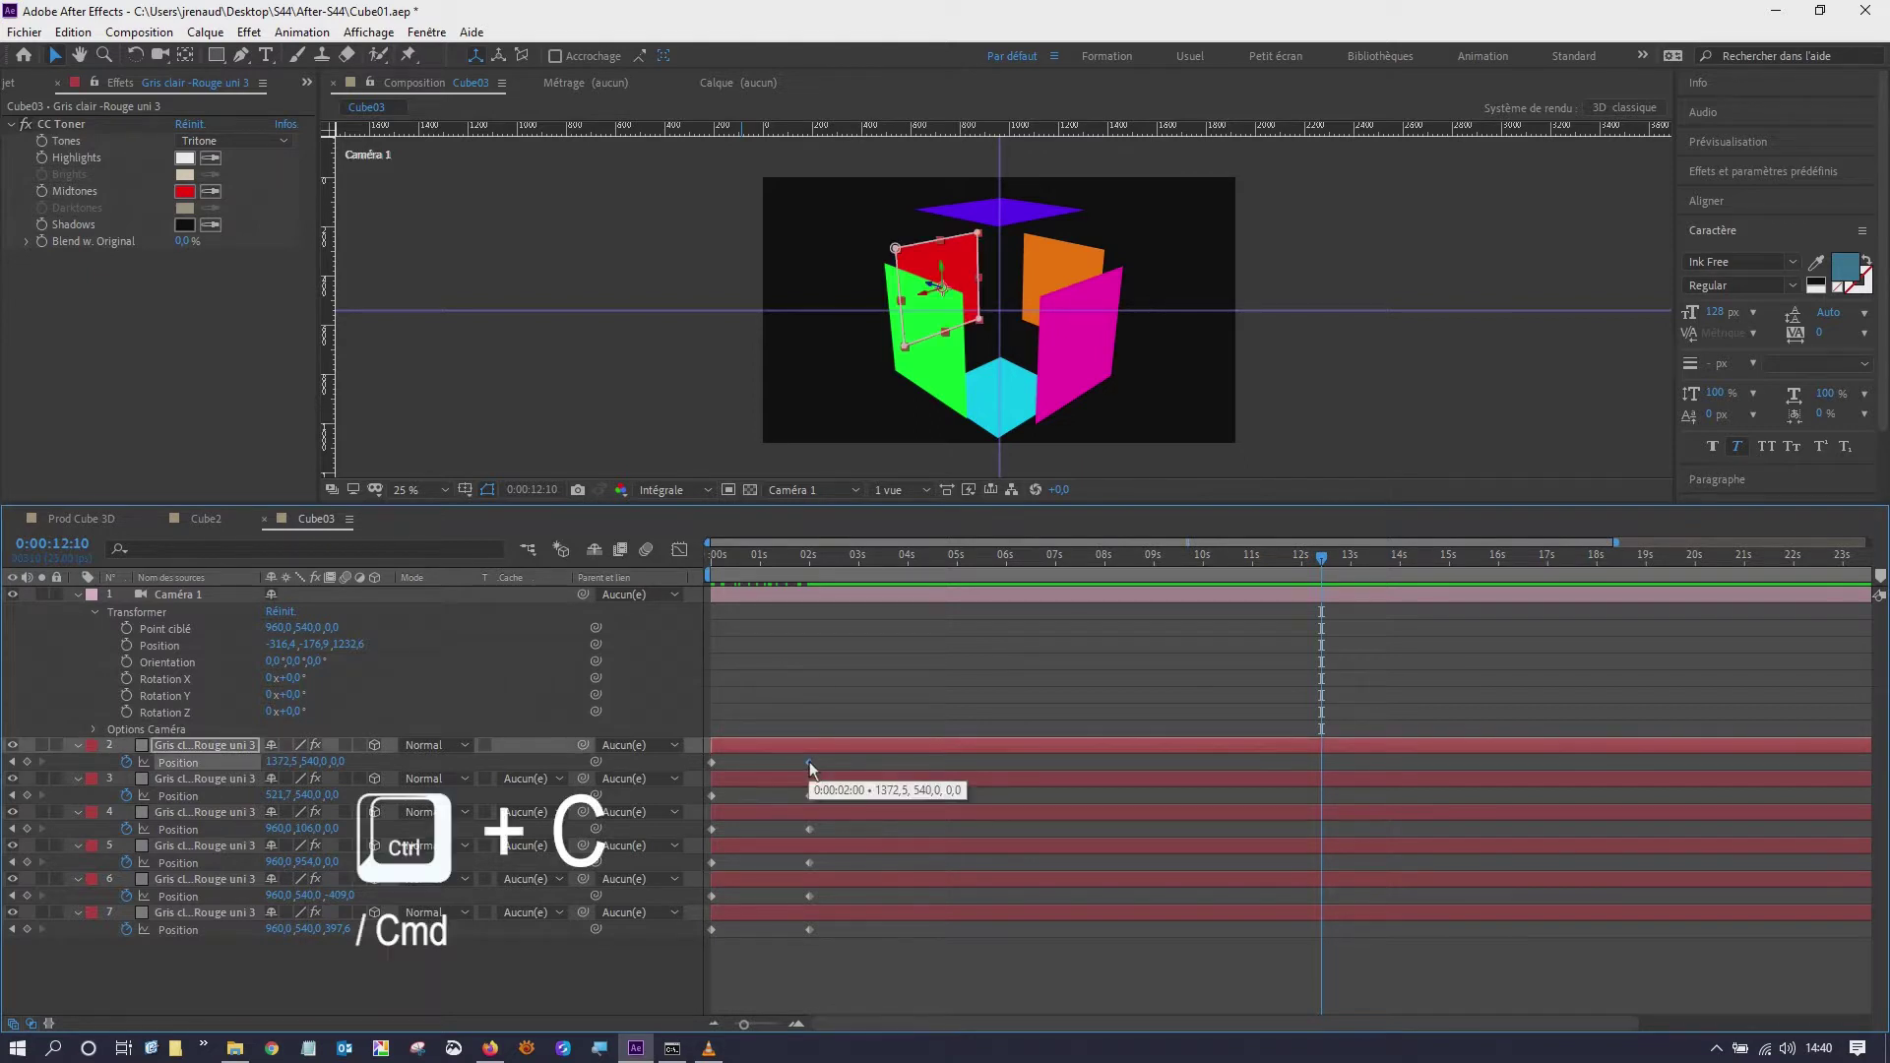
pyautogui.hotkey('ctrl', 'v')
pyautogui.click(810, 795)
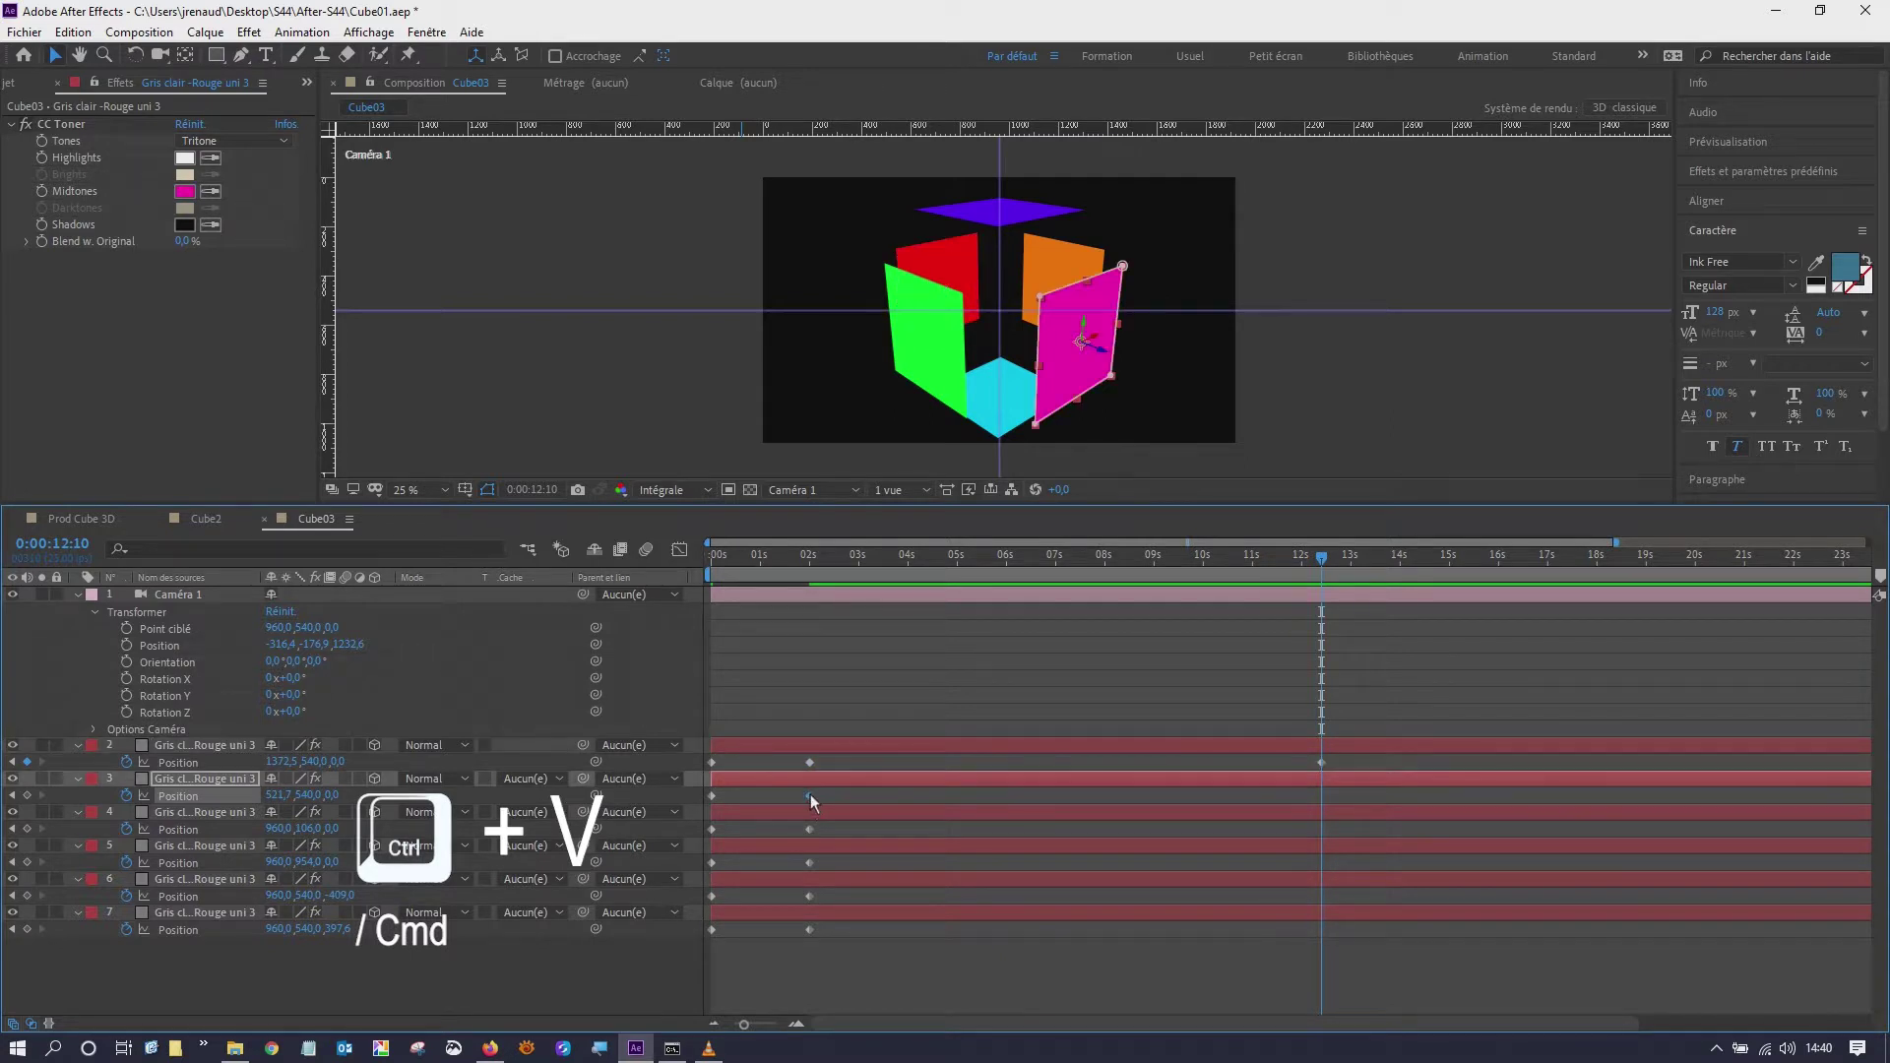
pyautogui.hotkey('ctrl', 'c')
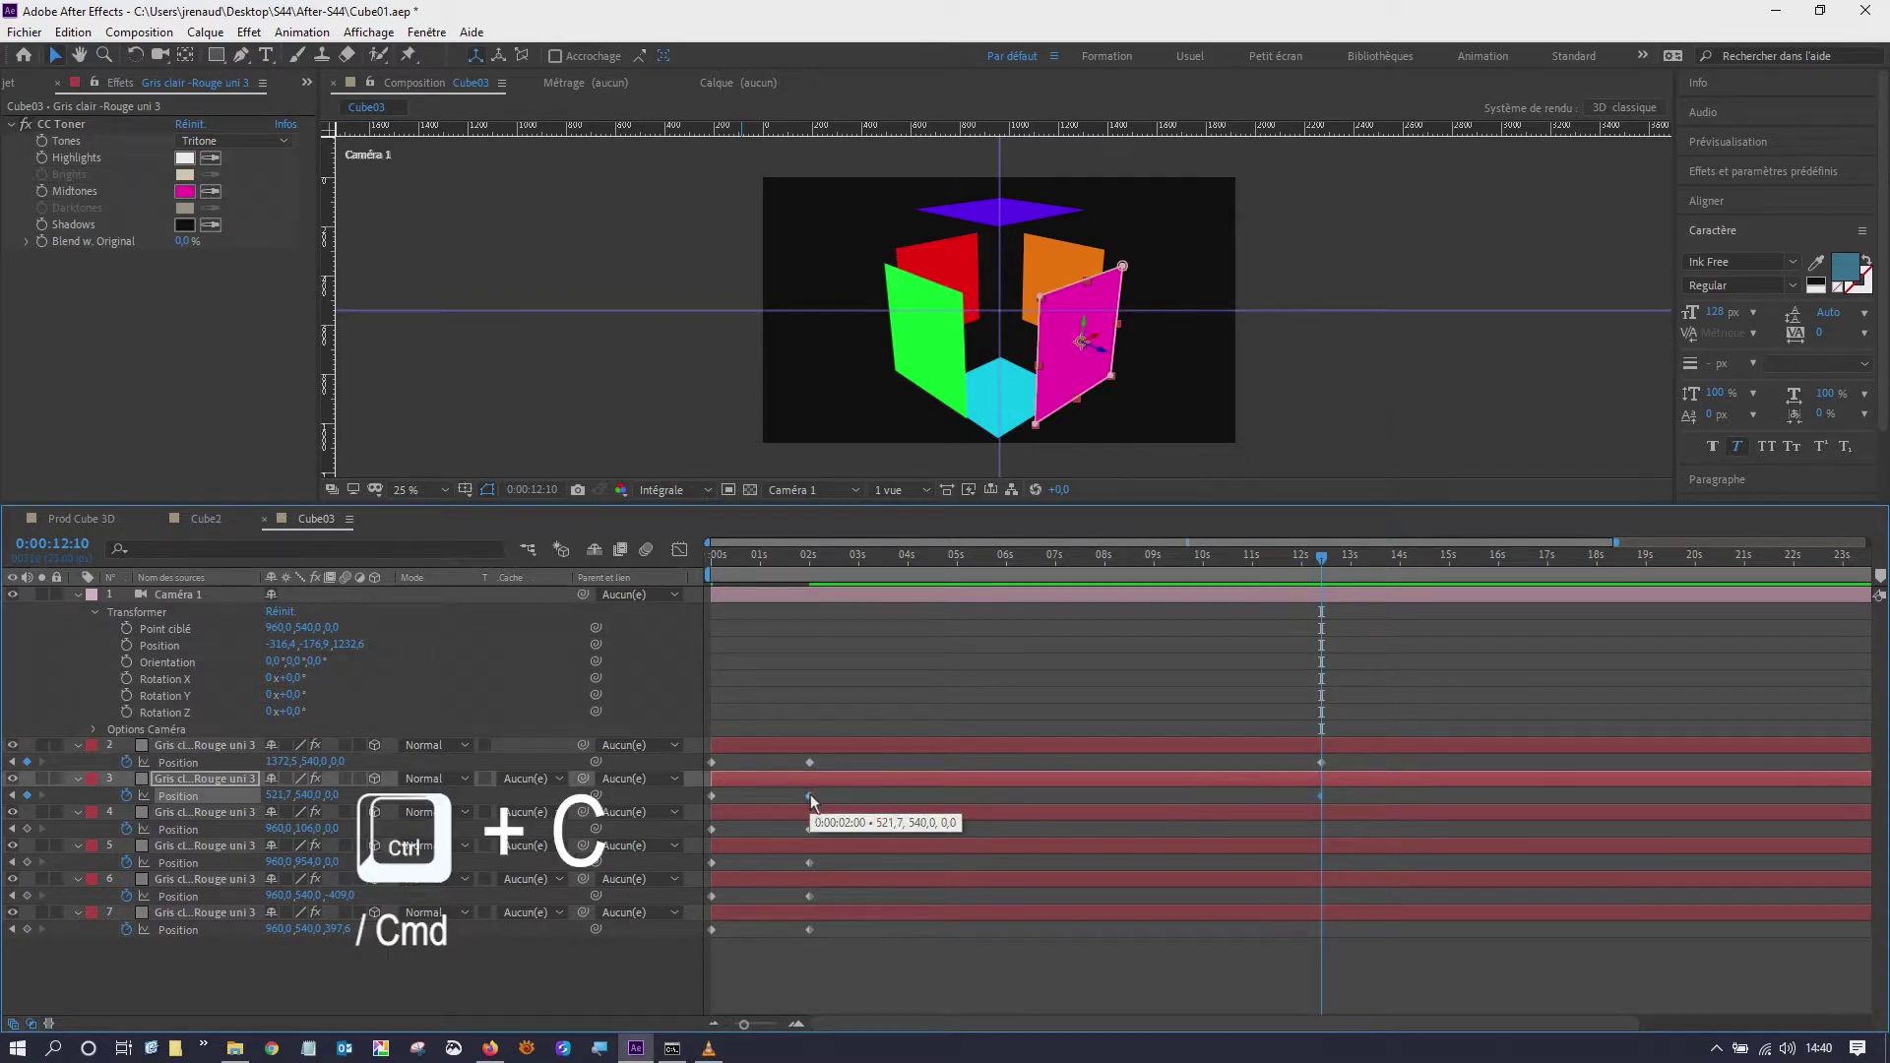
pyautogui.click(810, 829)
pyautogui.hotkey('ctrl', 'v')
pyautogui.click(810, 864)
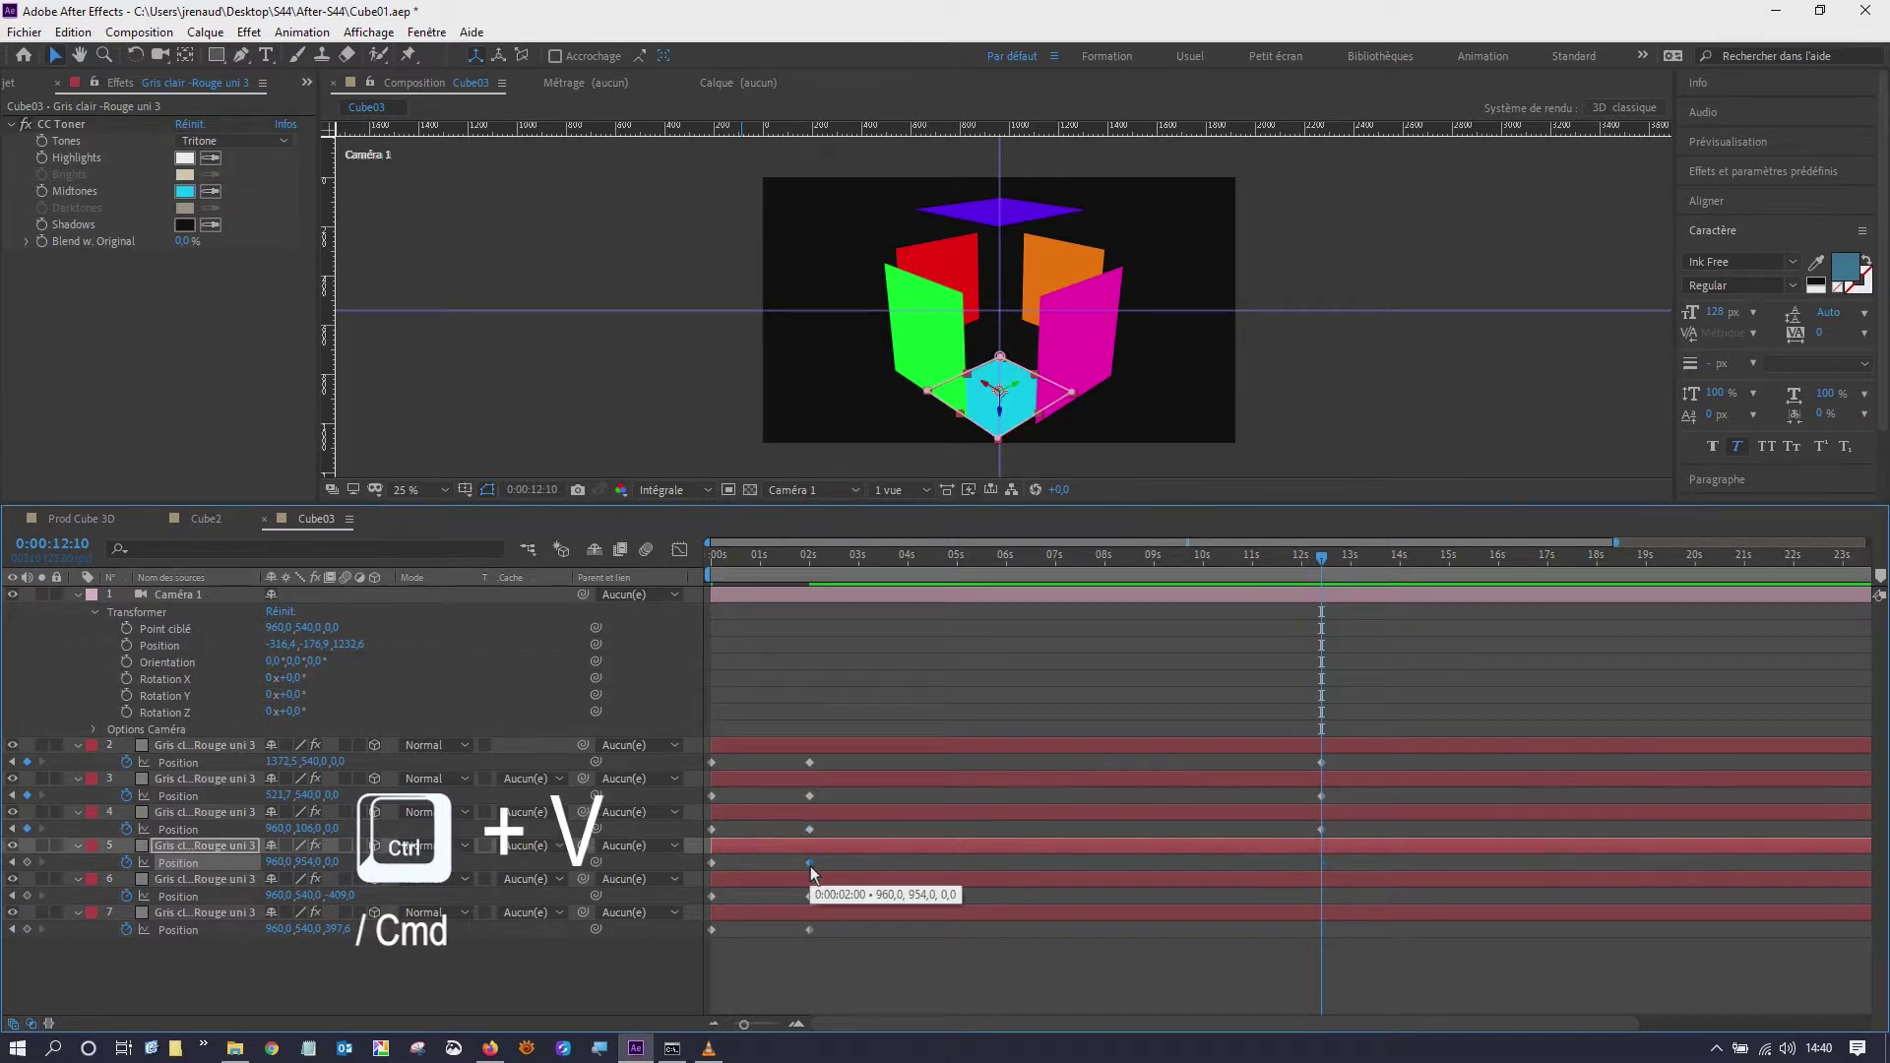
pyautogui.hotkey('ctrl', 'c')
pyautogui.hotkey('ctrl', 'v')
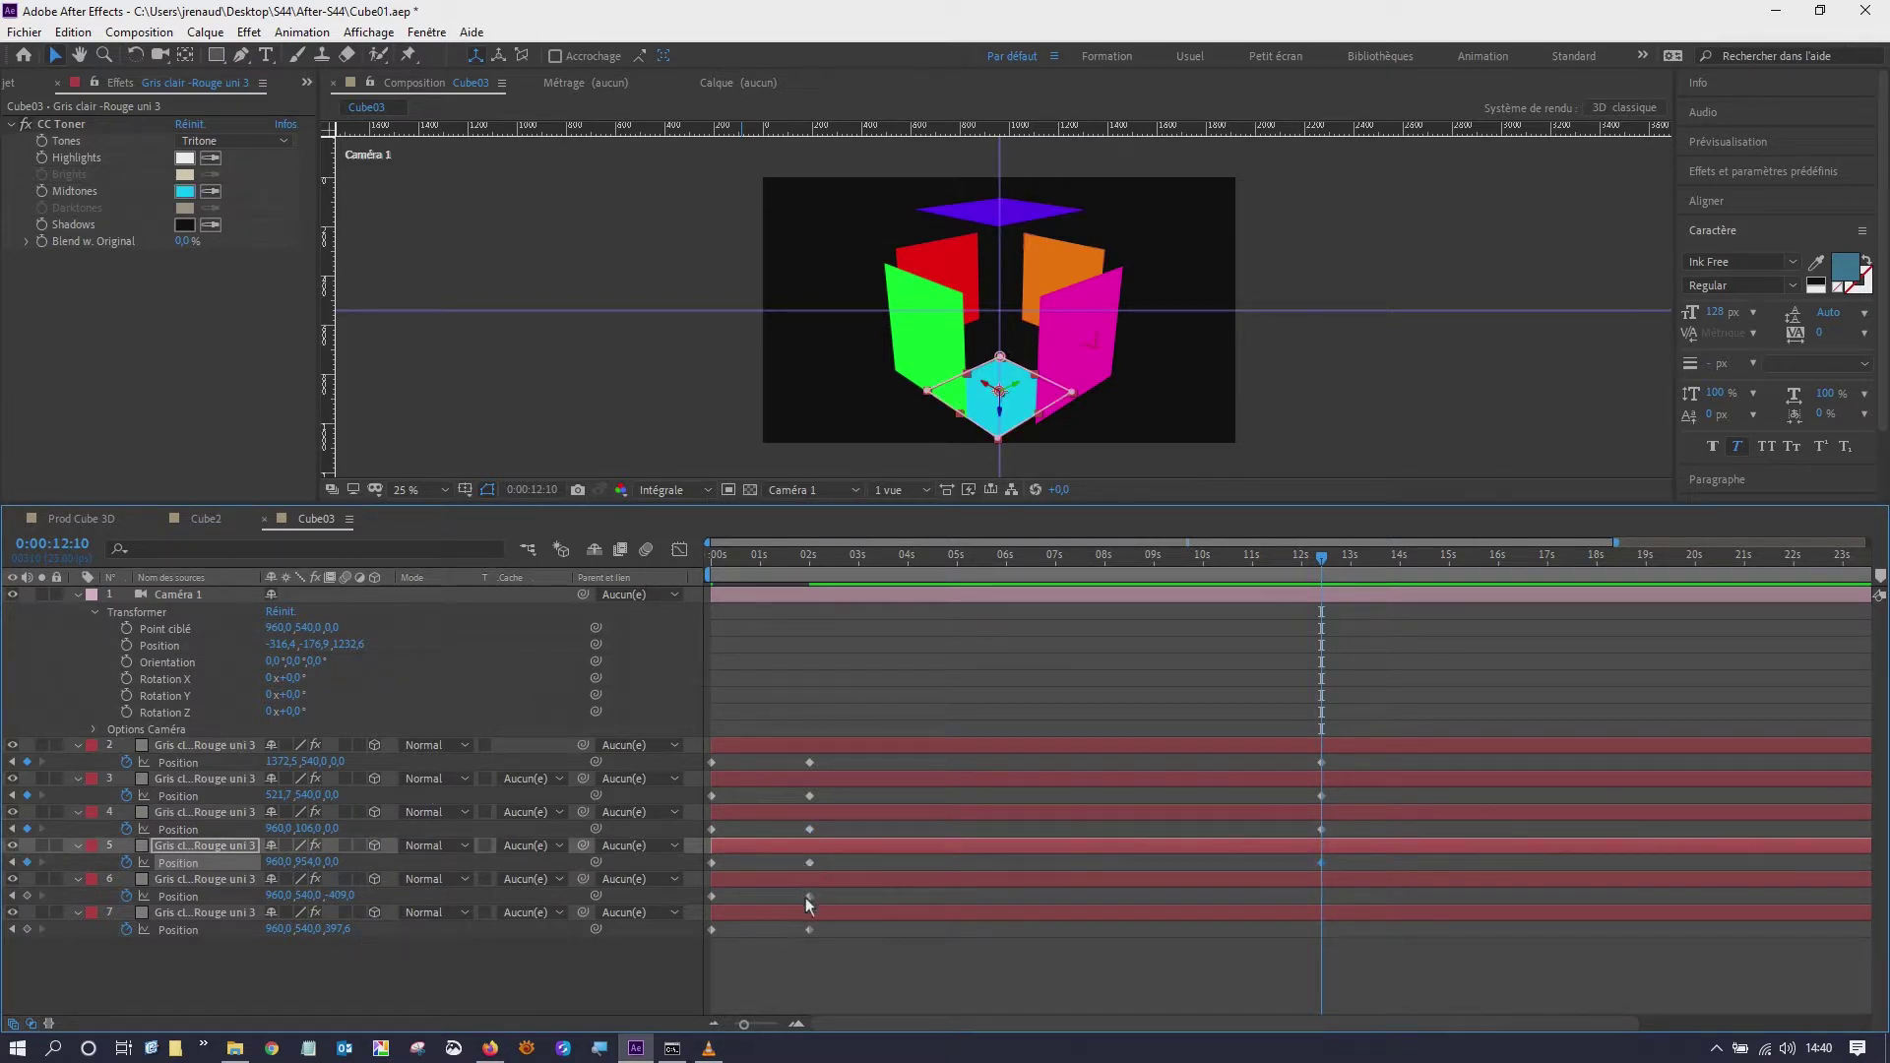
pyautogui.click(809, 895)
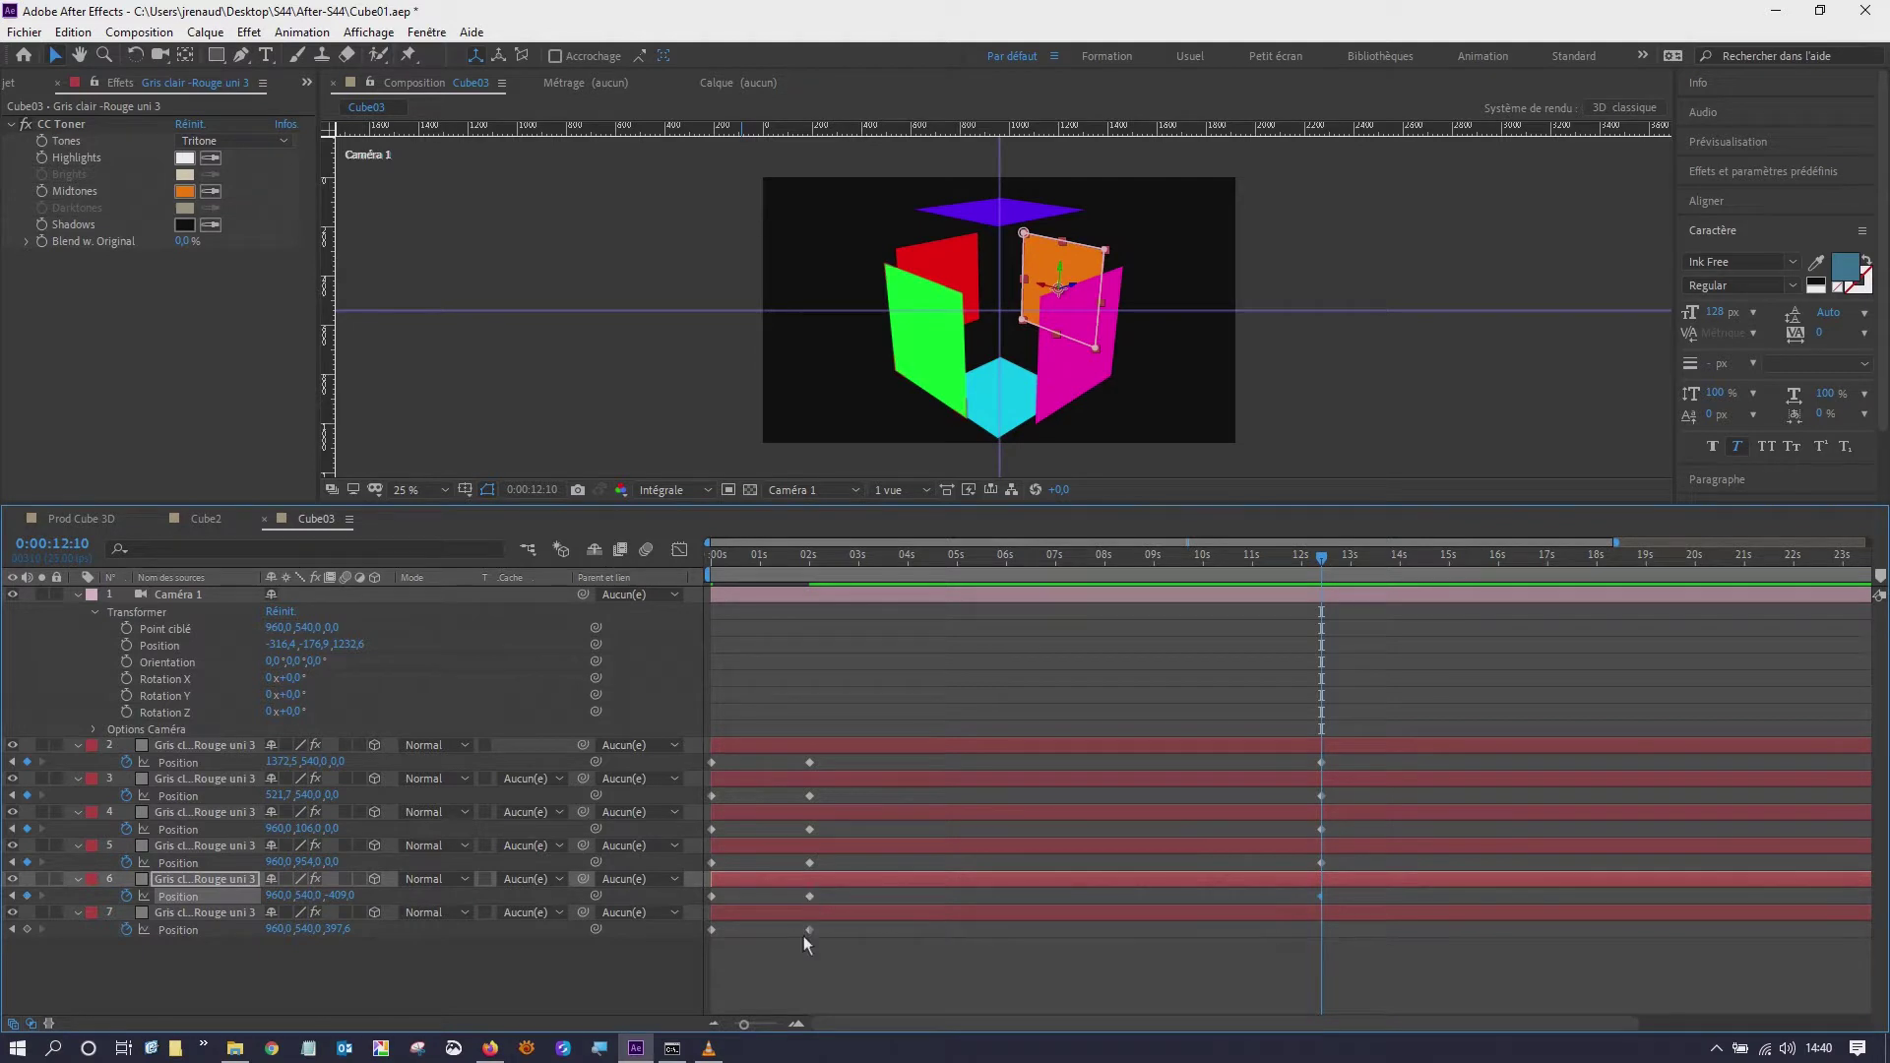
pyautogui.click(809, 929)
pyautogui.hotkey('ctrl', 'c')
pyautogui.hotkey('ctrl', 'v')
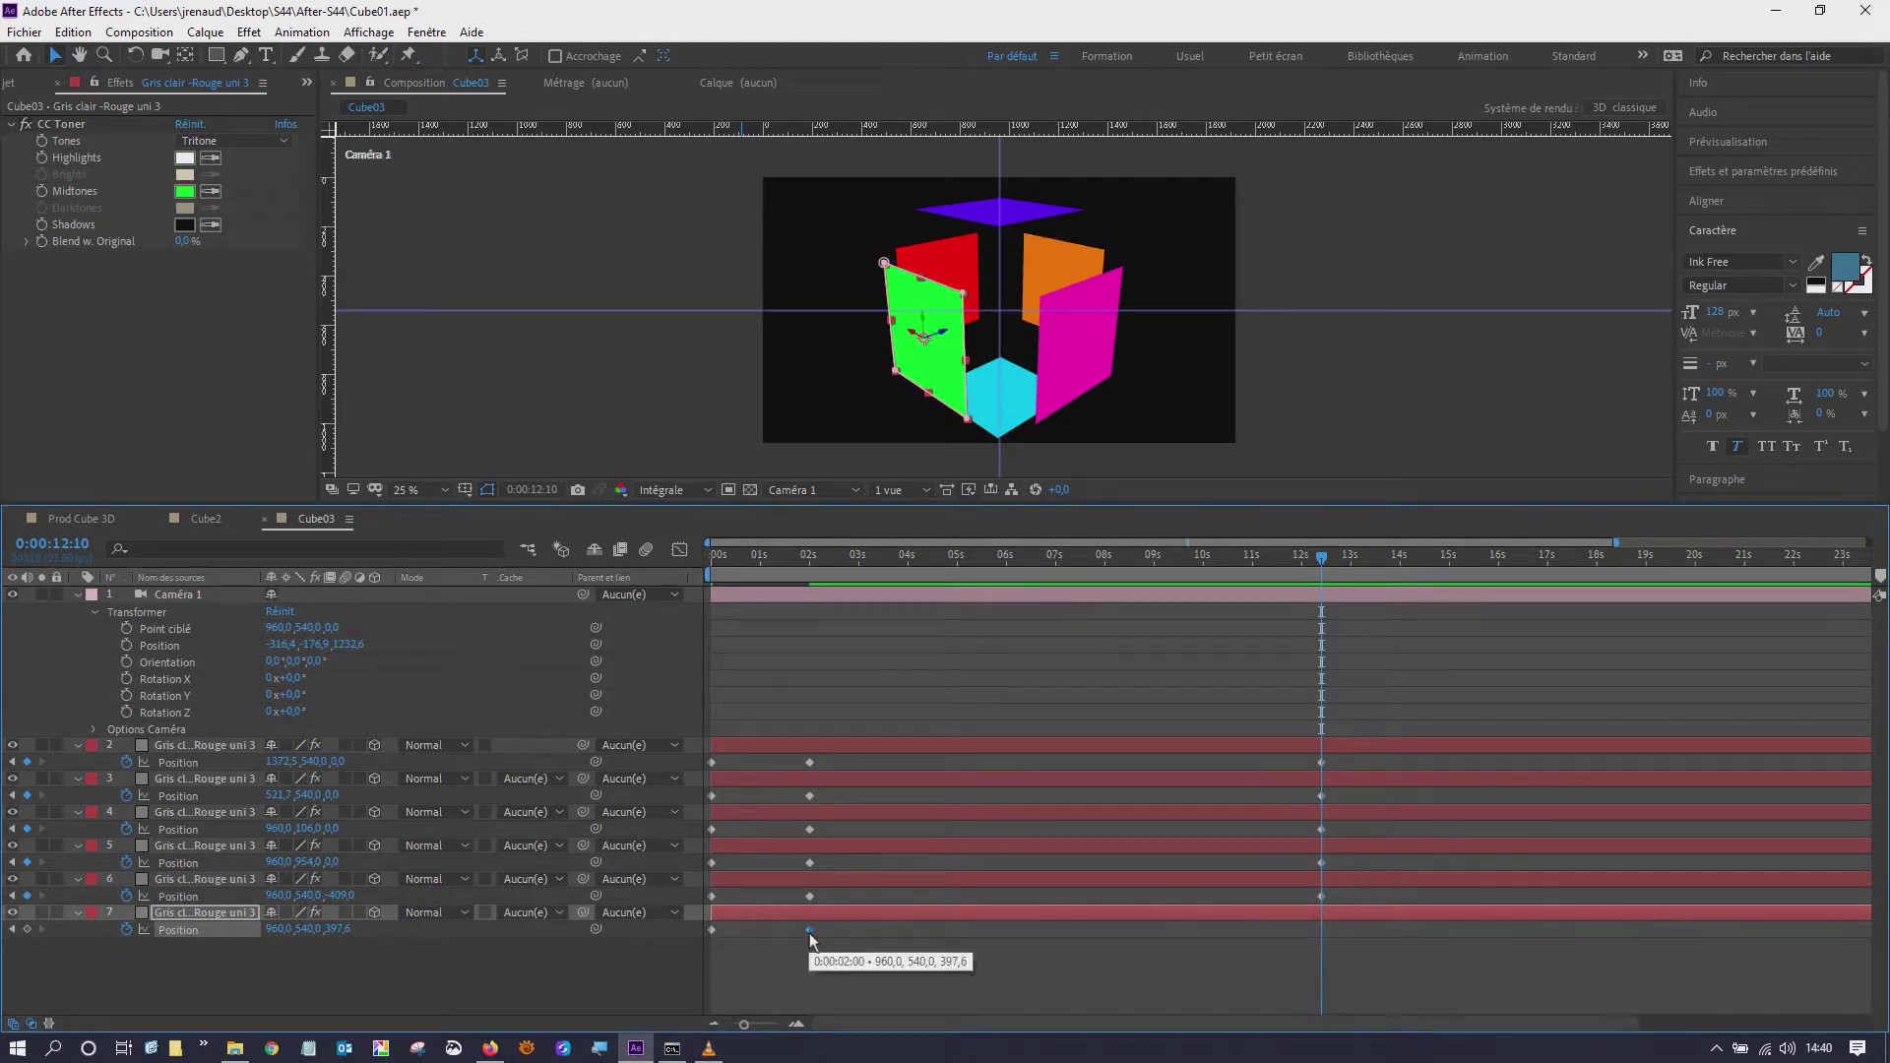
# - Paste each face's starting Position keyframe at 14:02 so the cube recloses
pyautogui.click(1404, 557)
pyautogui.click(1404, 558)
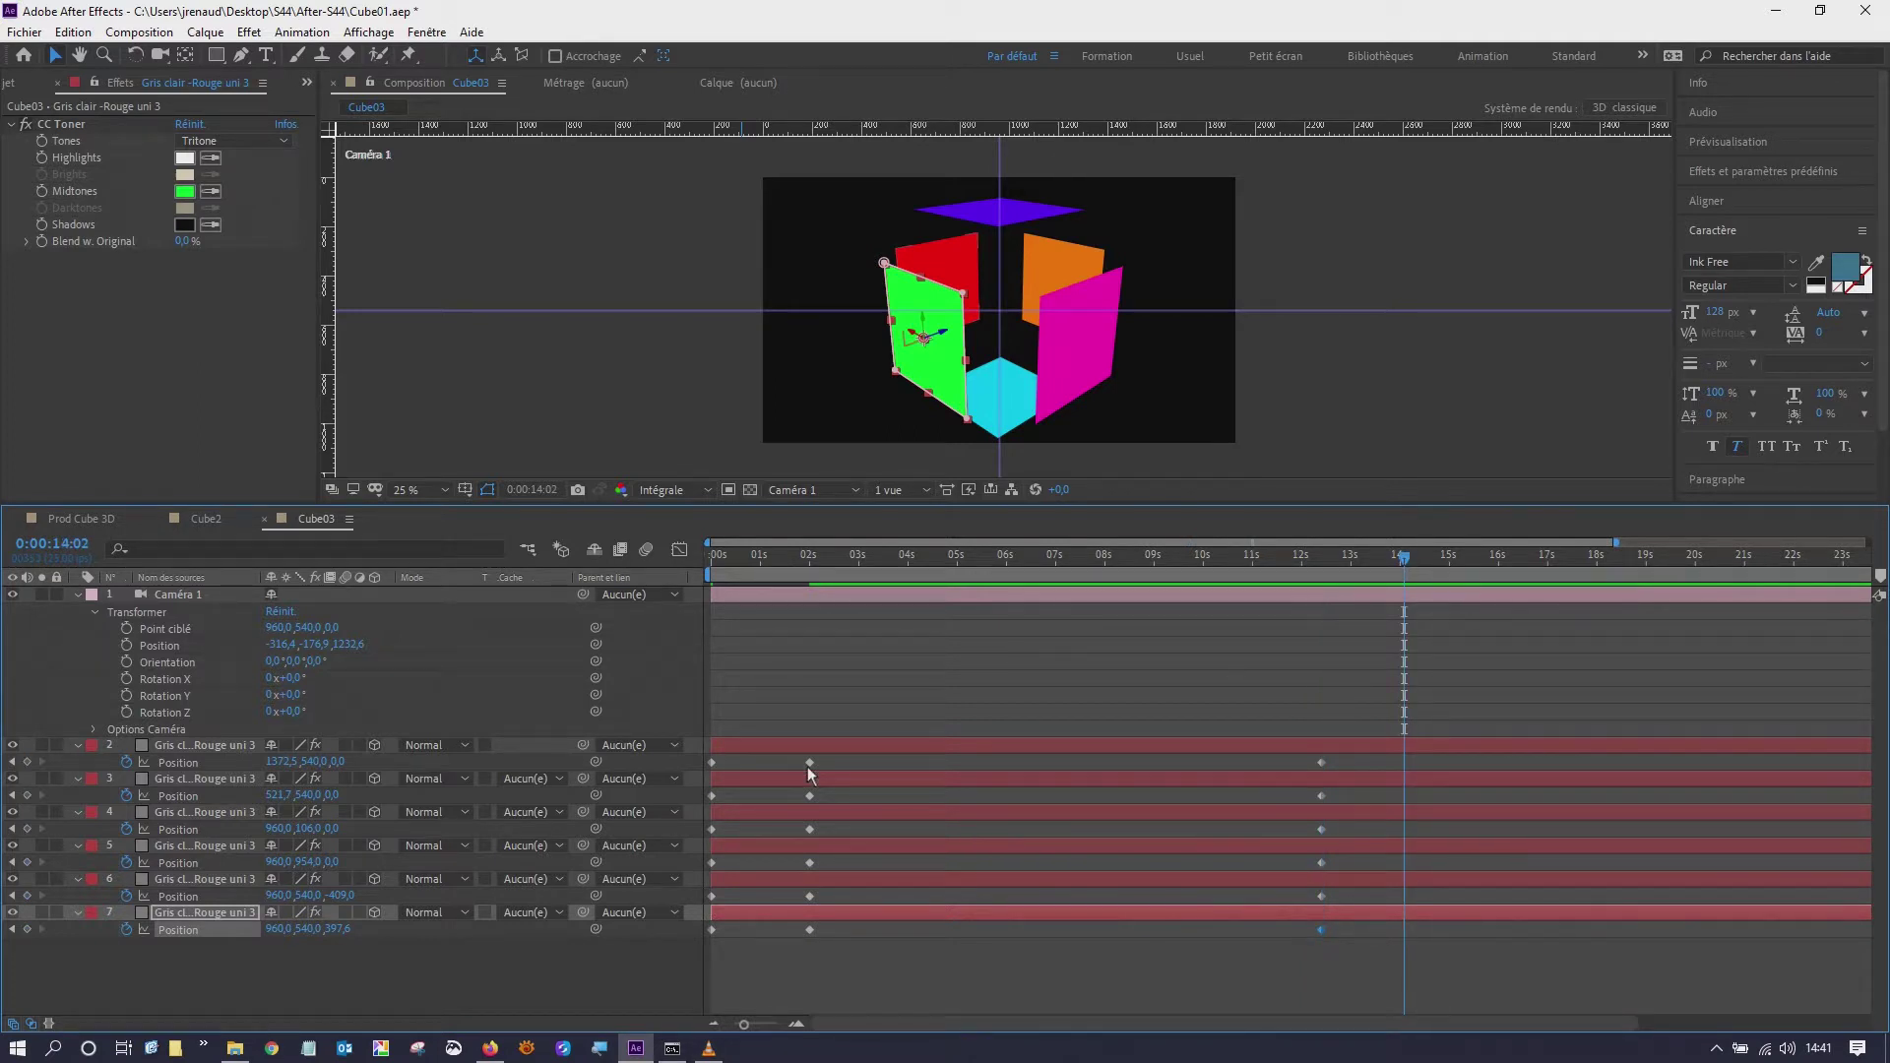
pyautogui.click(712, 763)
pyautogui.hotkey('ctrl', 'c')
pyautogui.hotkey('ctrl', 'v')
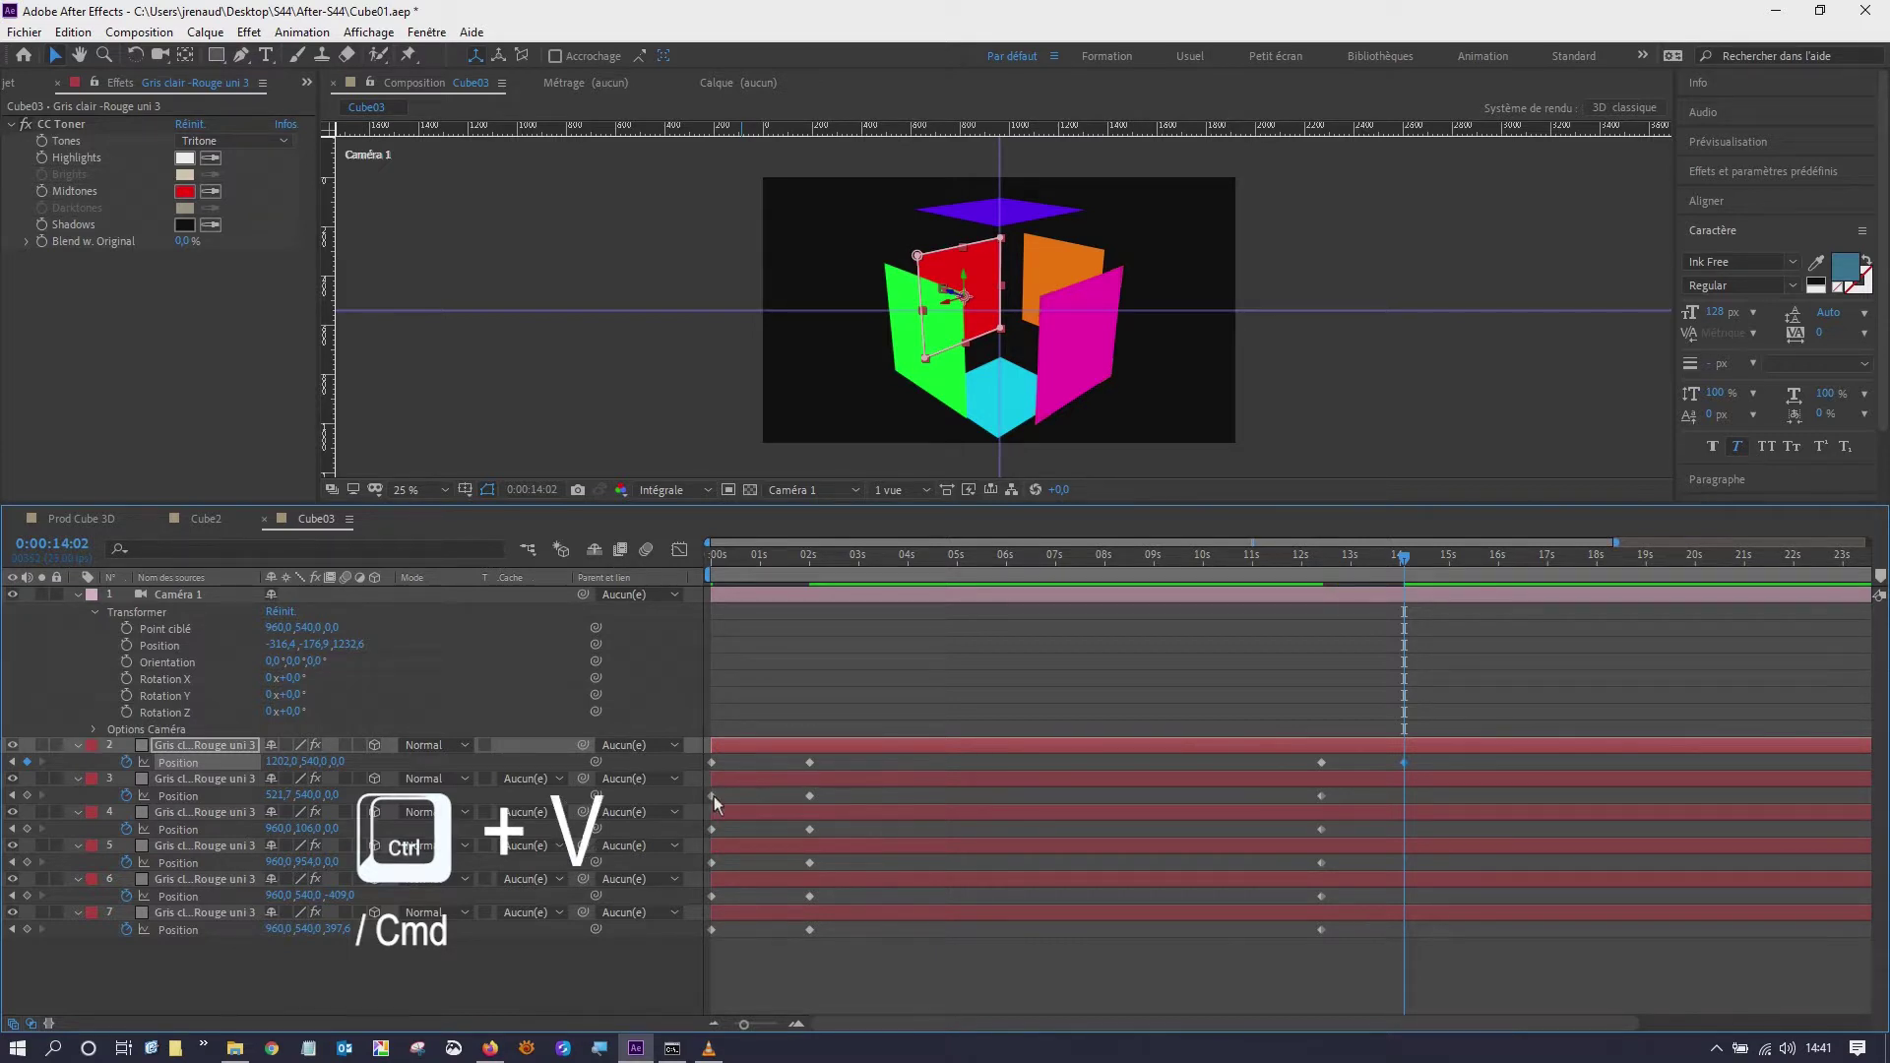
pyautogui.click(713, 796)
pyautogui.hotkey('ctrl', 'v')
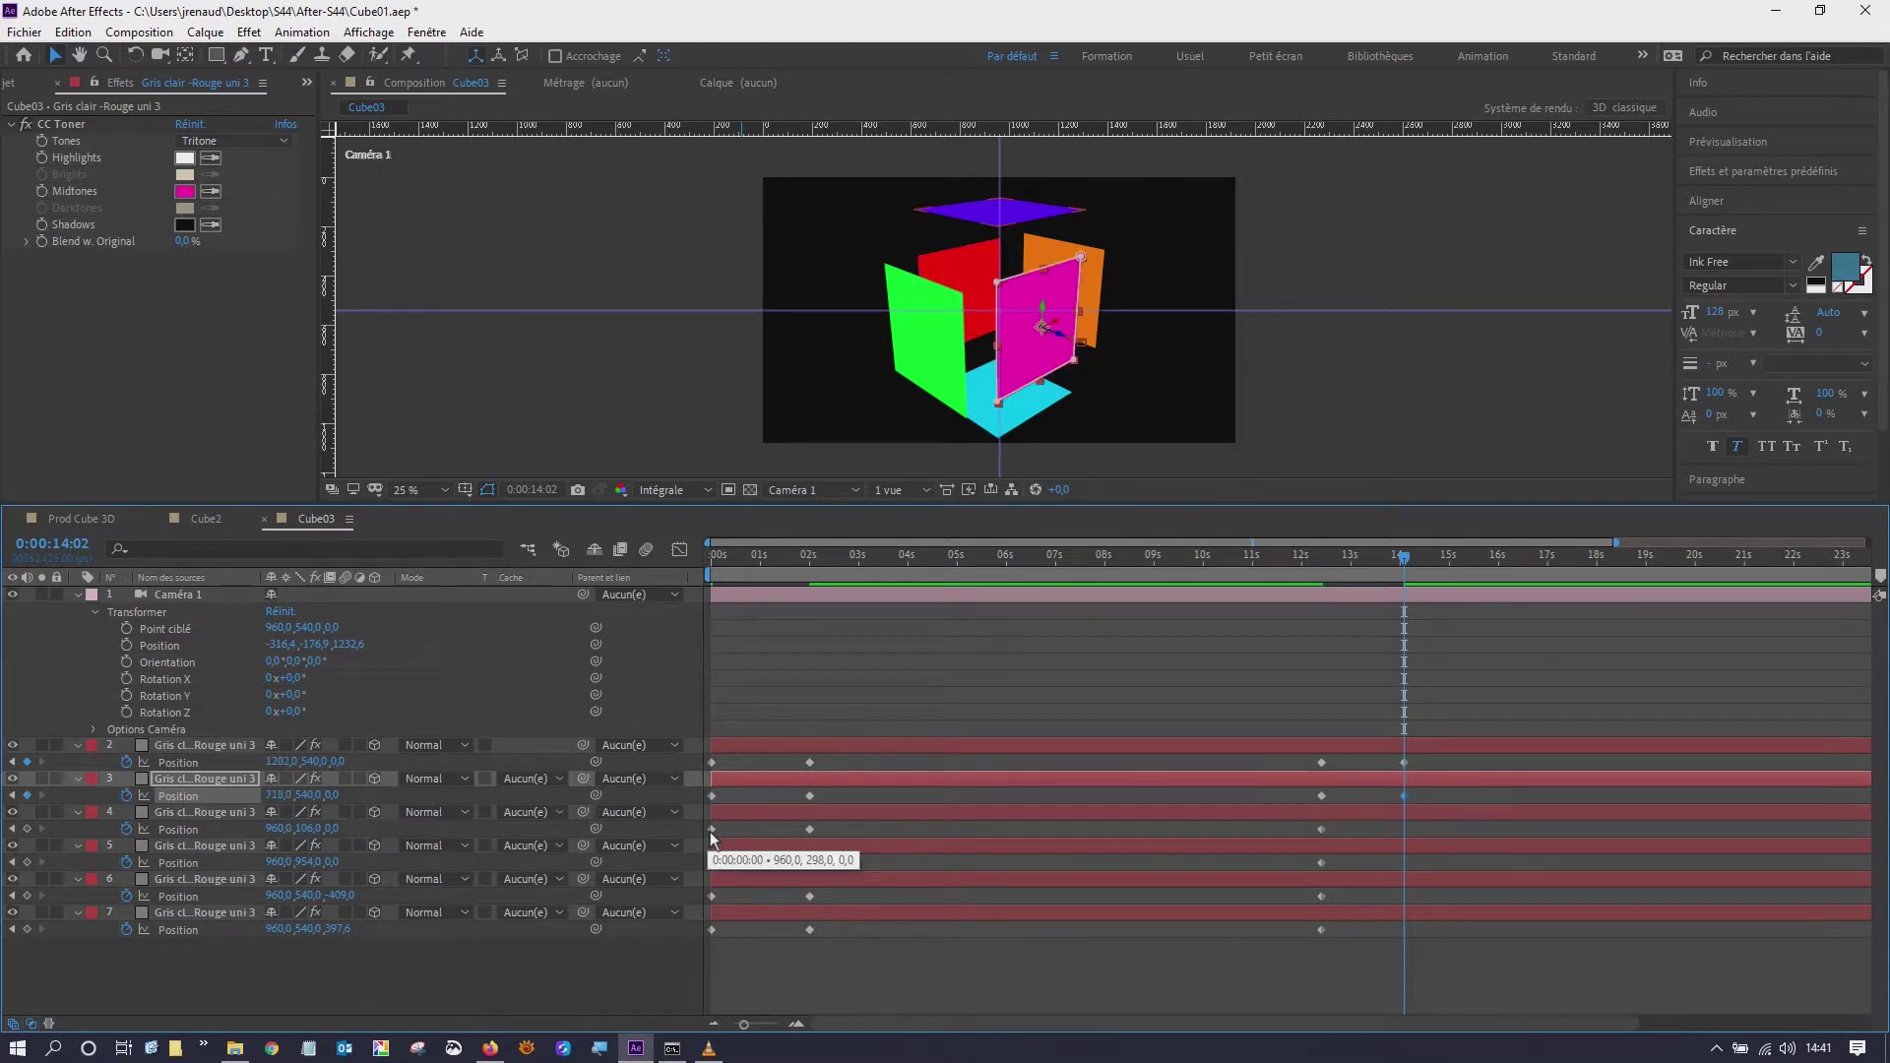
pyautogui.click(713, 829)
pyautogui.hotkey('ctrl', 'v')
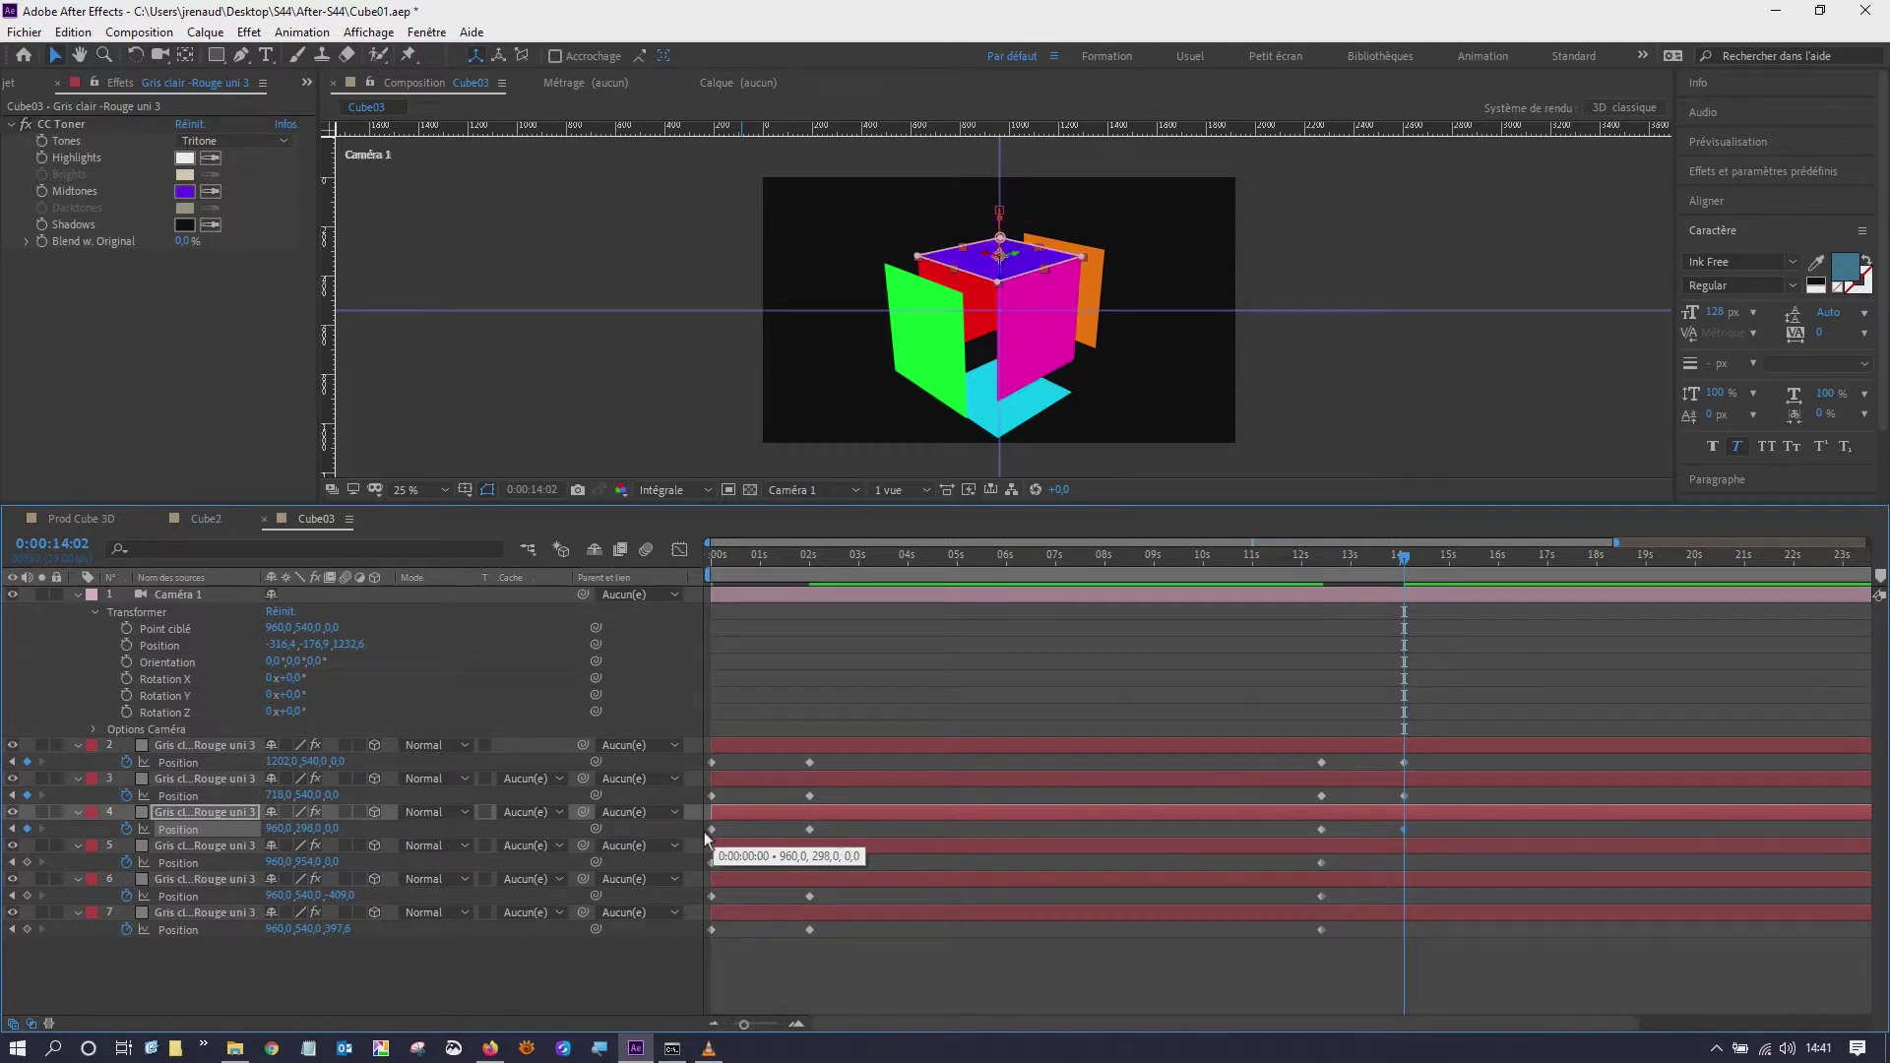
pyautogui.click(712, 863)
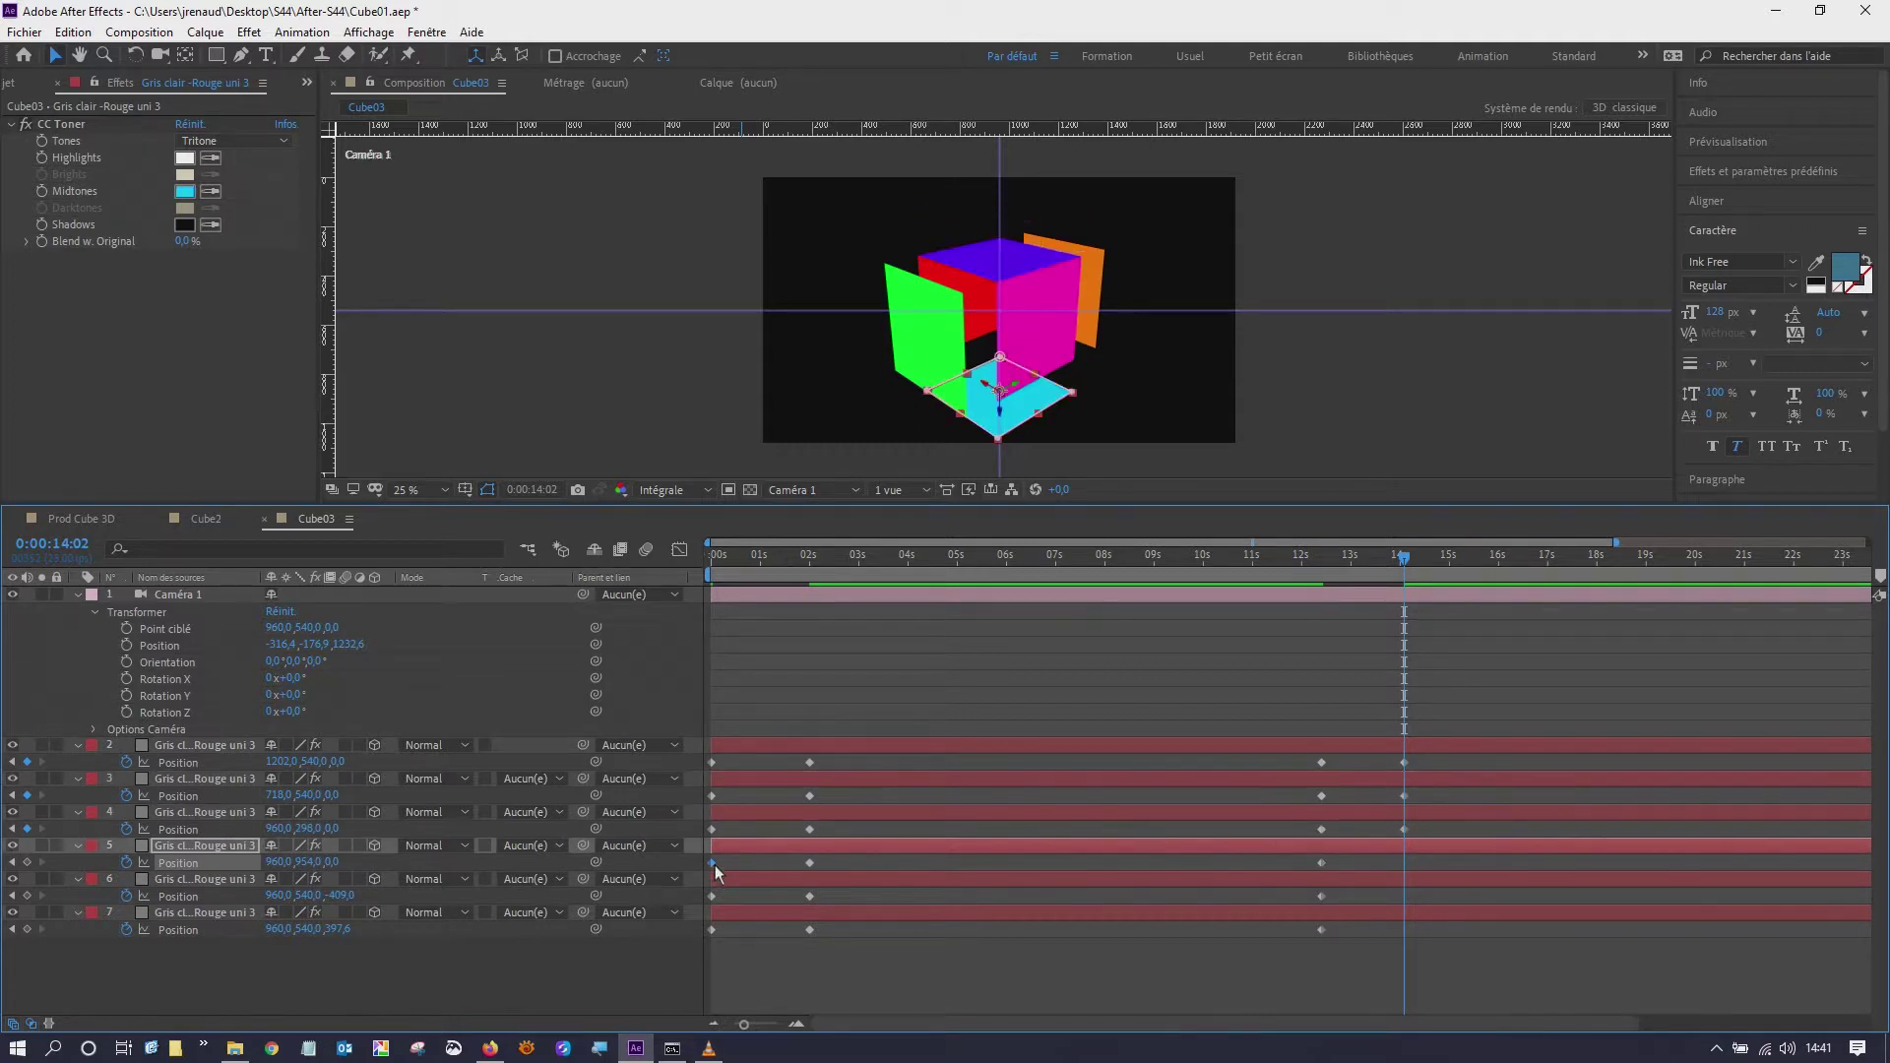
pyautogui.hotkey('ctrl', 'v')
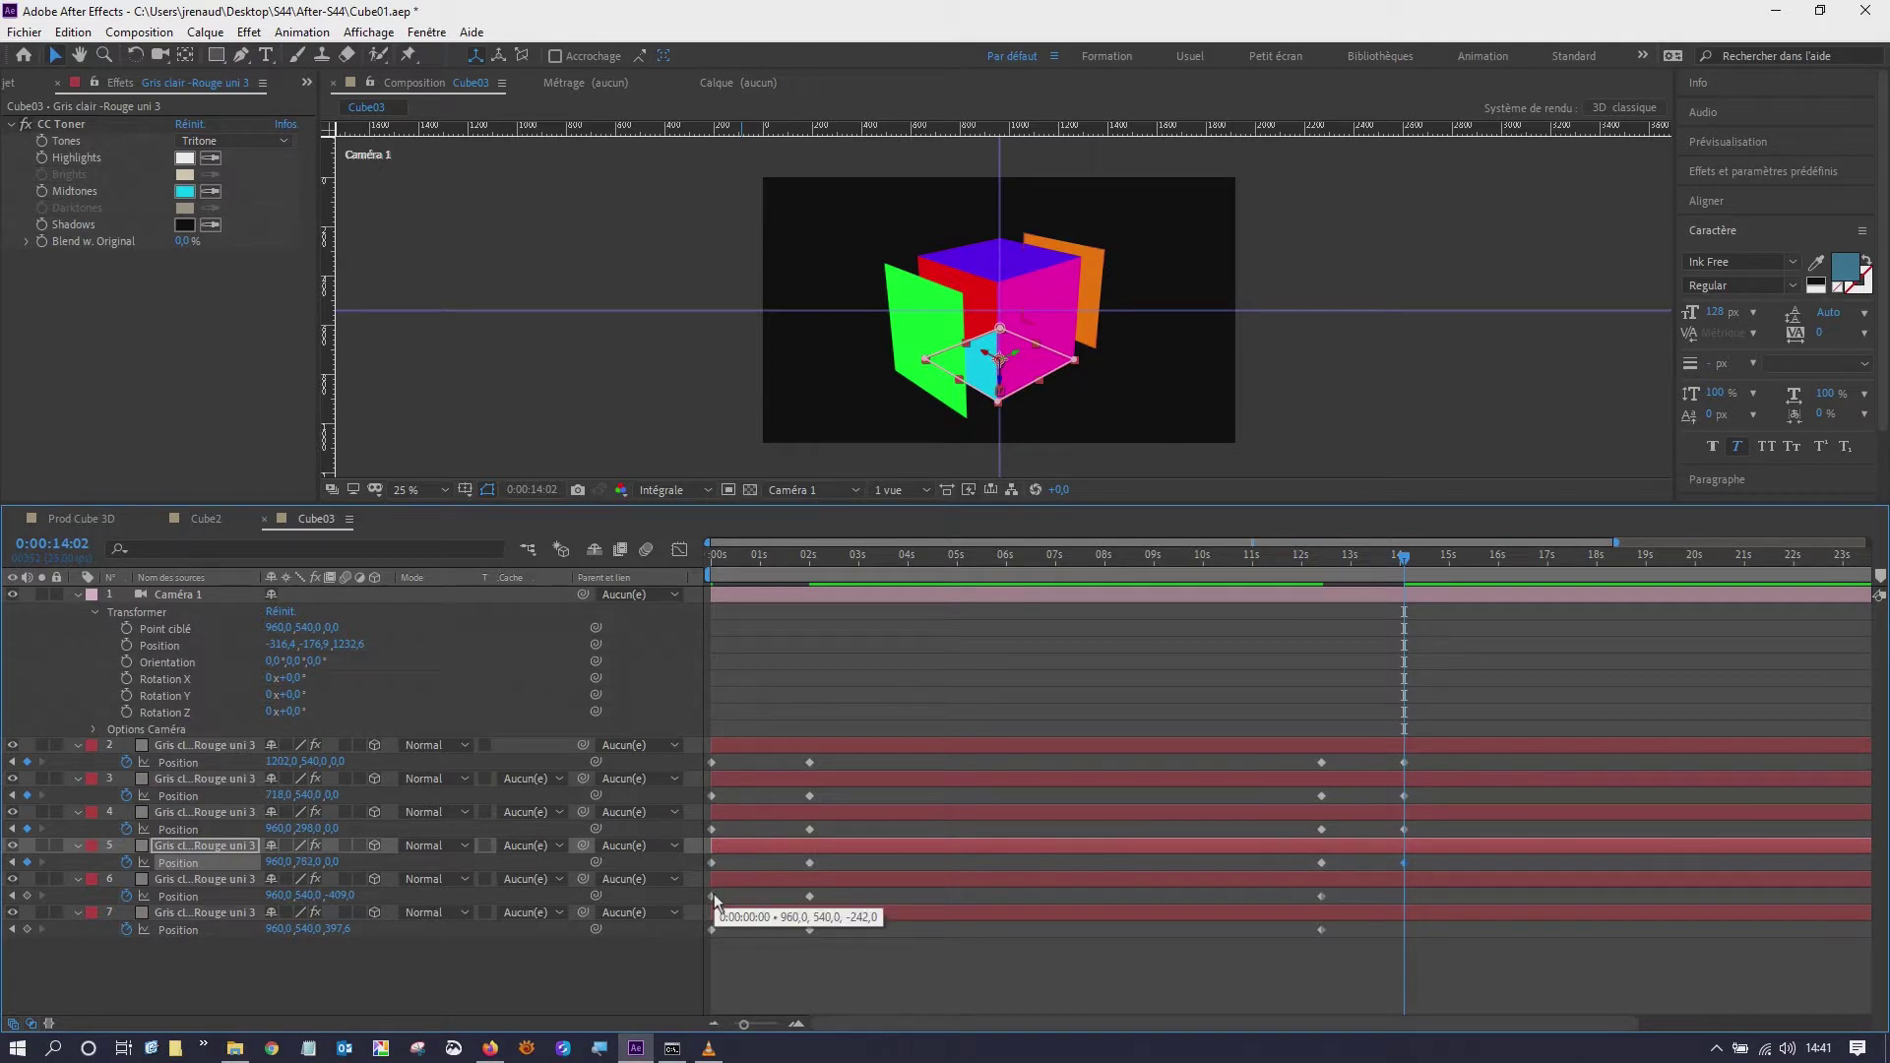
pyautogui.click(712, 897)
pyautogui.hotkey('ctrl', 'v')
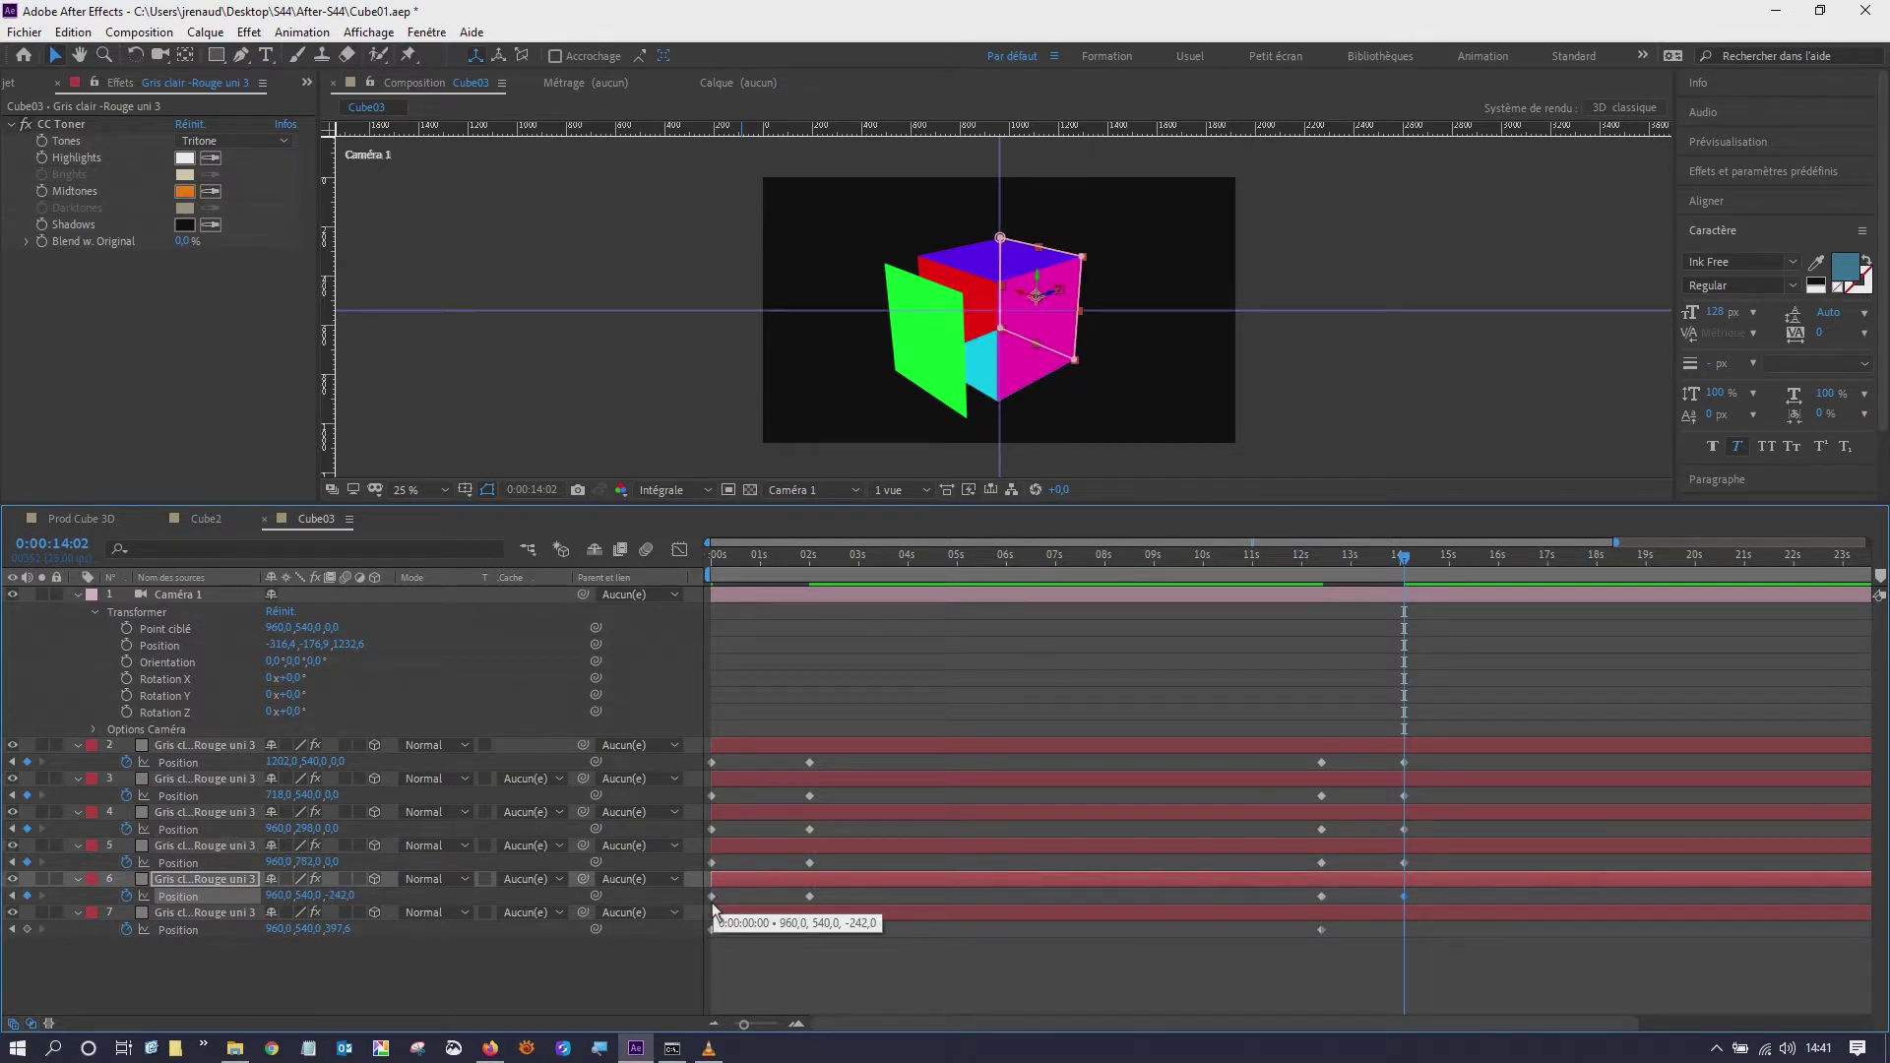
pyautogui.click(712, 930)
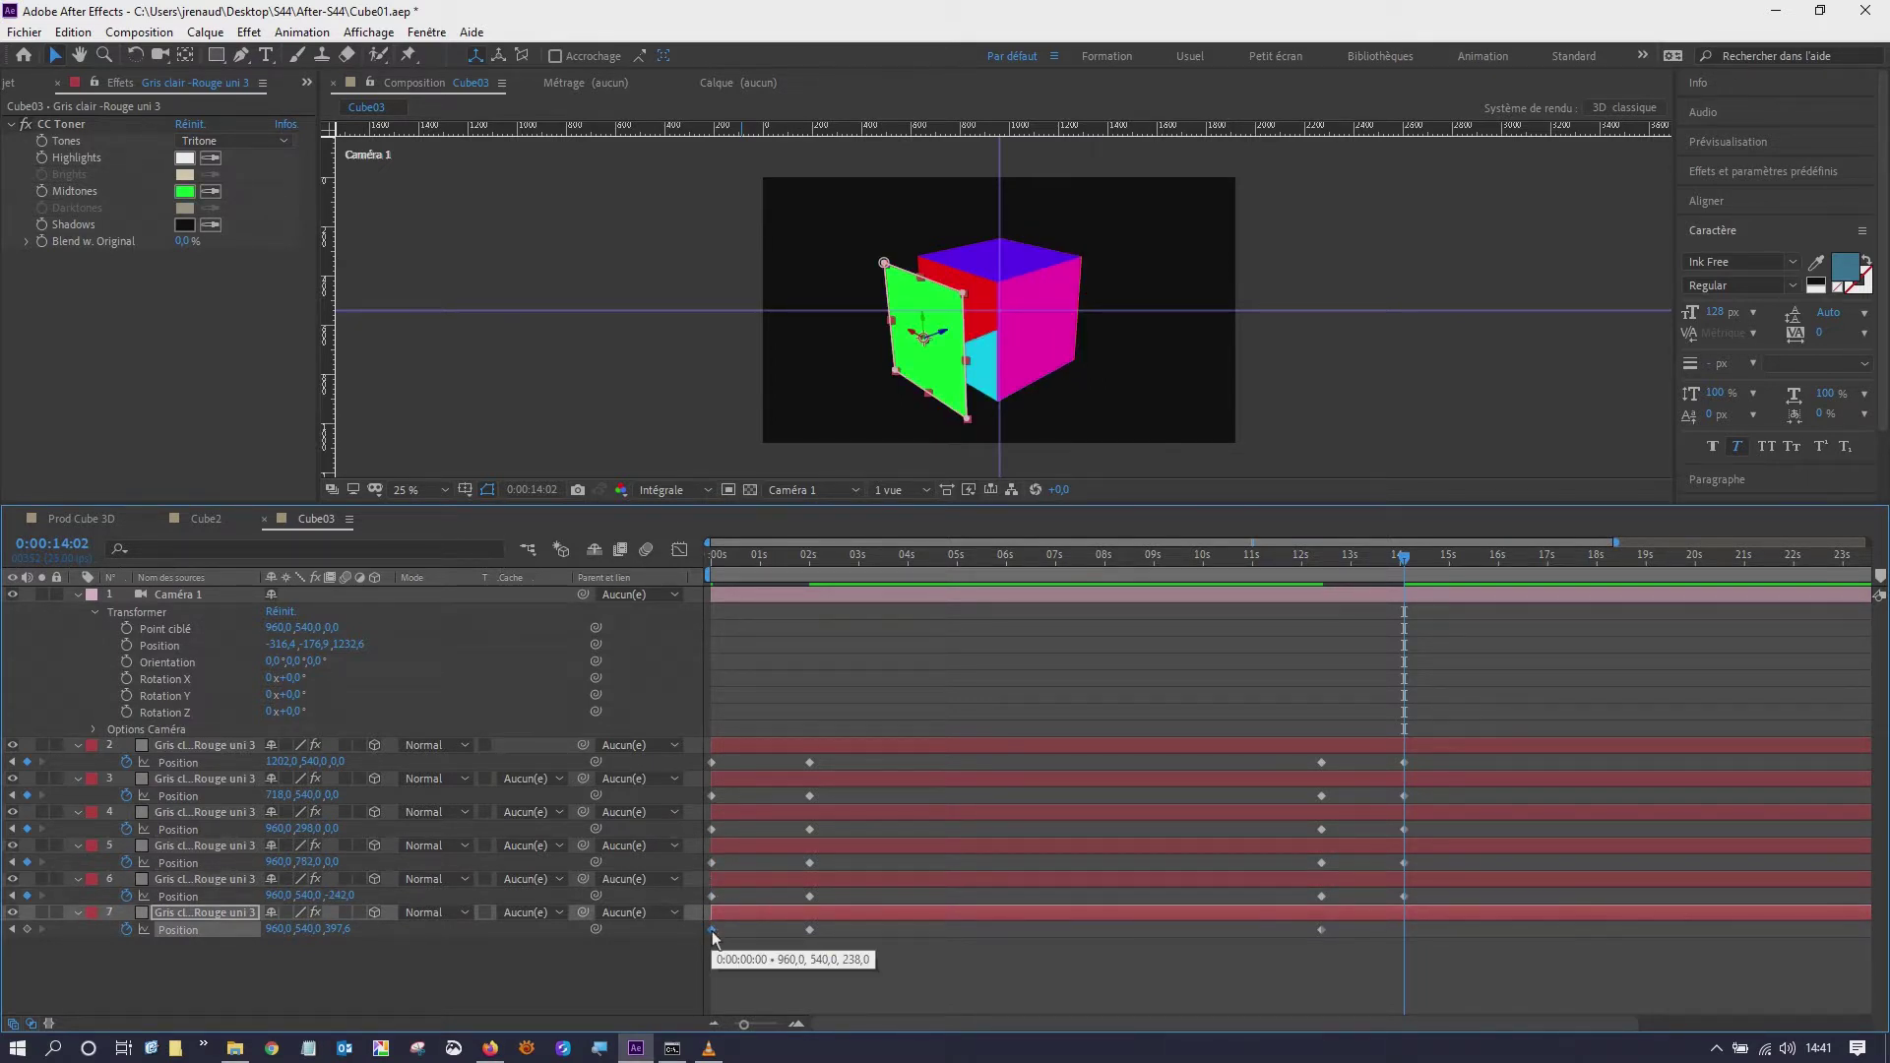
pyautogui.hotkey('ctrl', 'v')
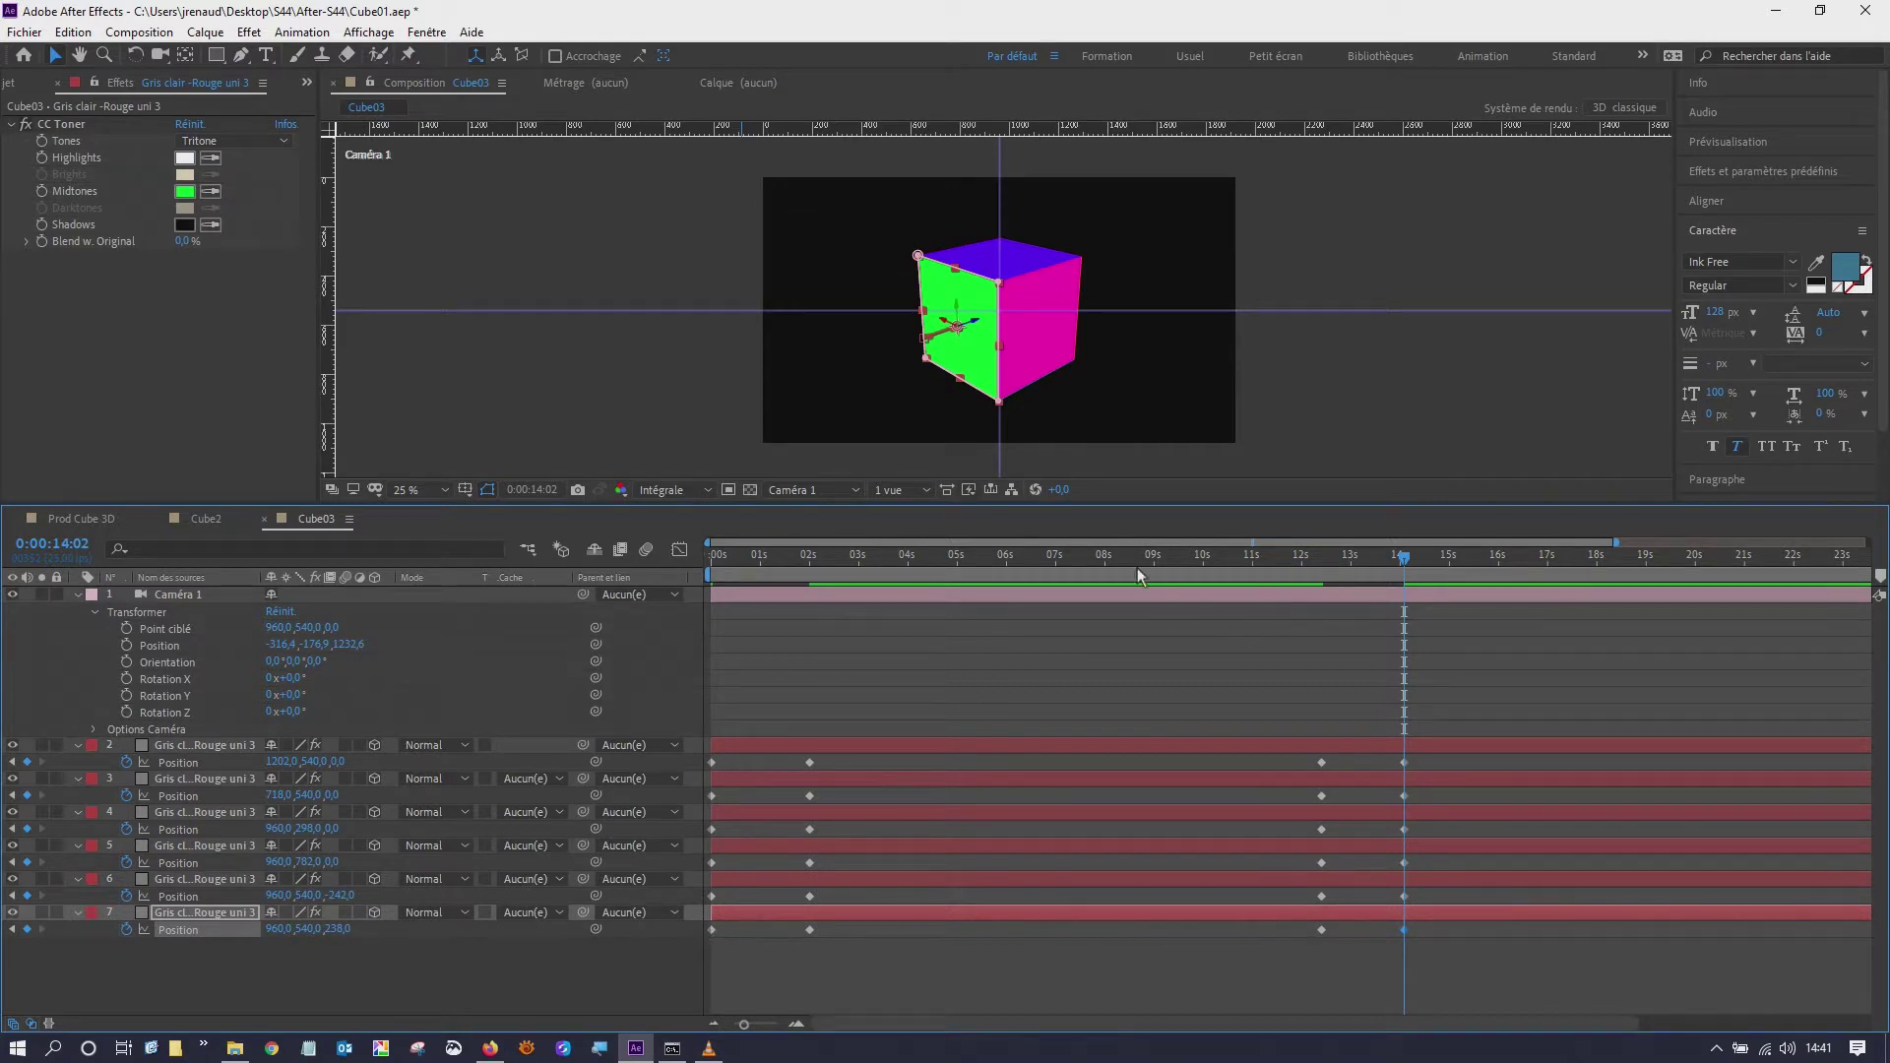
# - Delete the selected keyframe on the red face's layer, then preview the cube reassembling by 14 seconds
pyautogui.moveTo(719, 556)
pyautogui.mouseDown()
pyautogui.moveTo(1408, 689)
pyautogui.moveTo(1320, 685)
pyautogui.mouseUp()
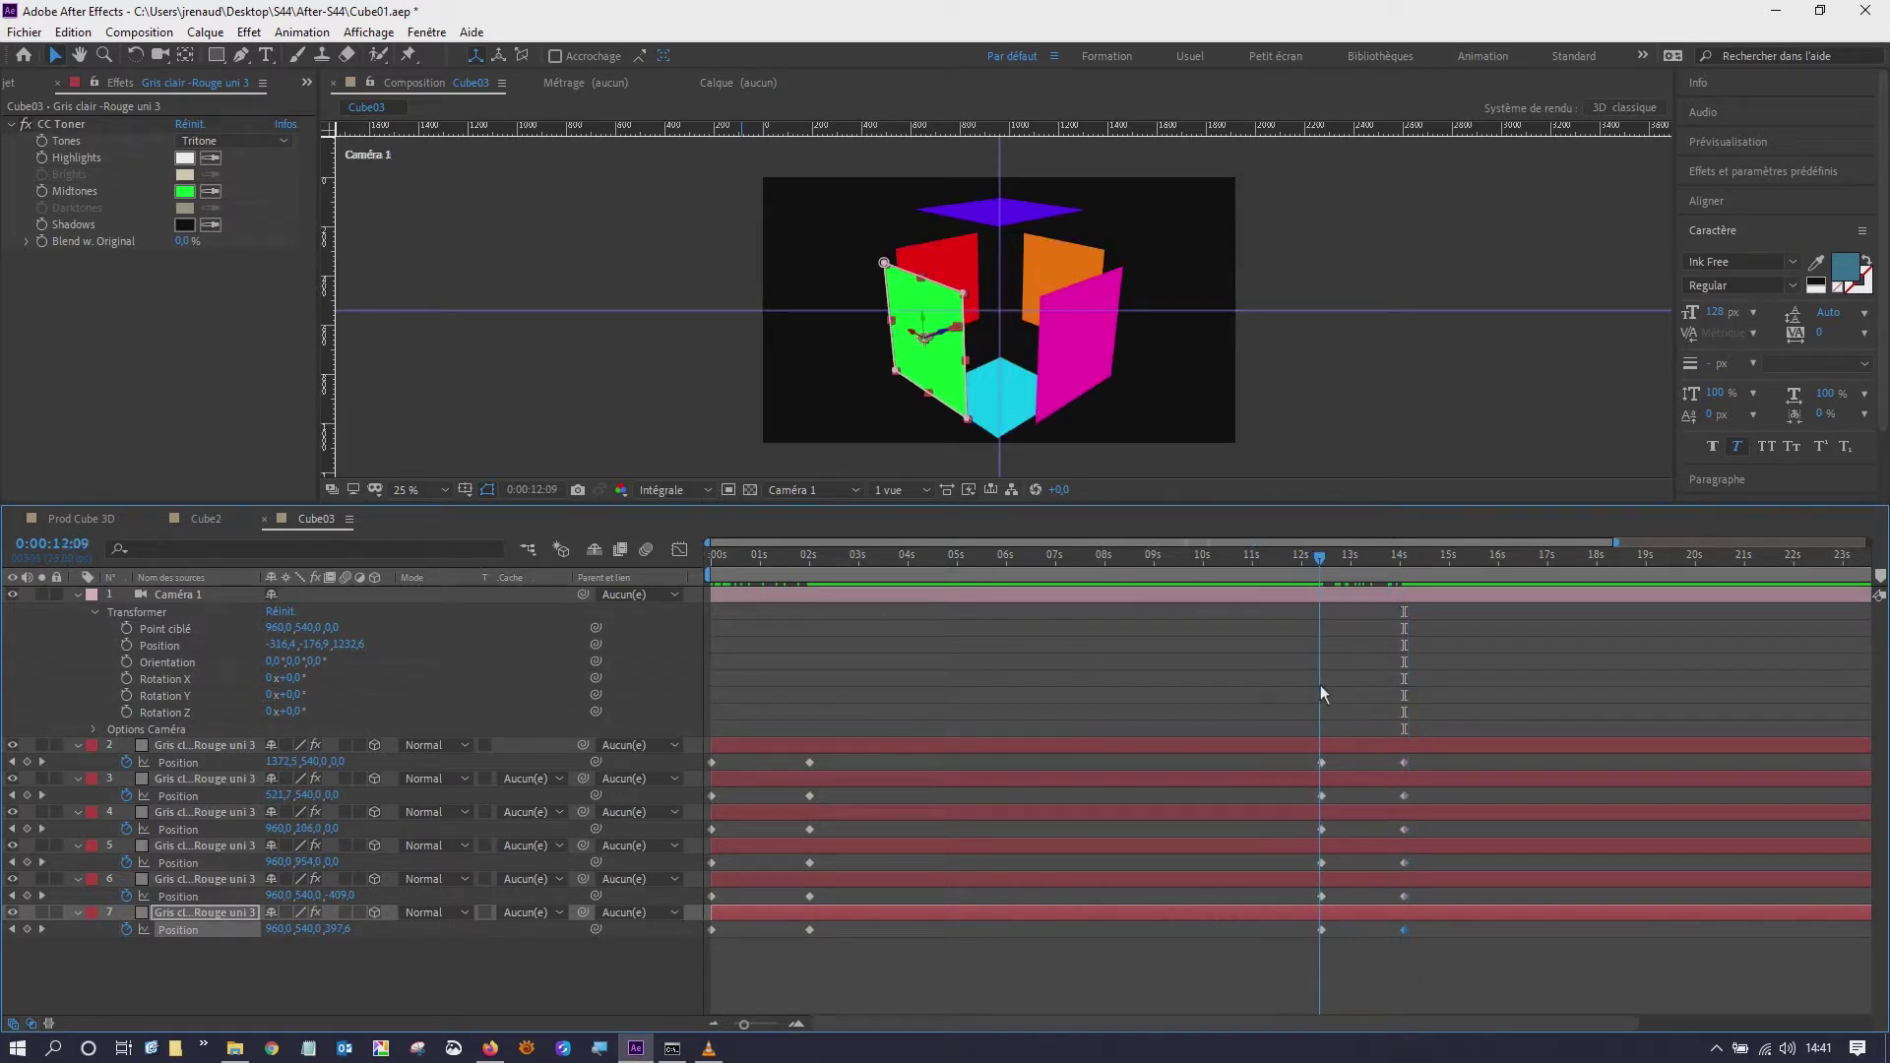
pyautogui.click(809, 763)
pyautogui.press('Delete')
pyautogui.moveTo(1325, 557); pyautogui.dragTo(1325, 557)
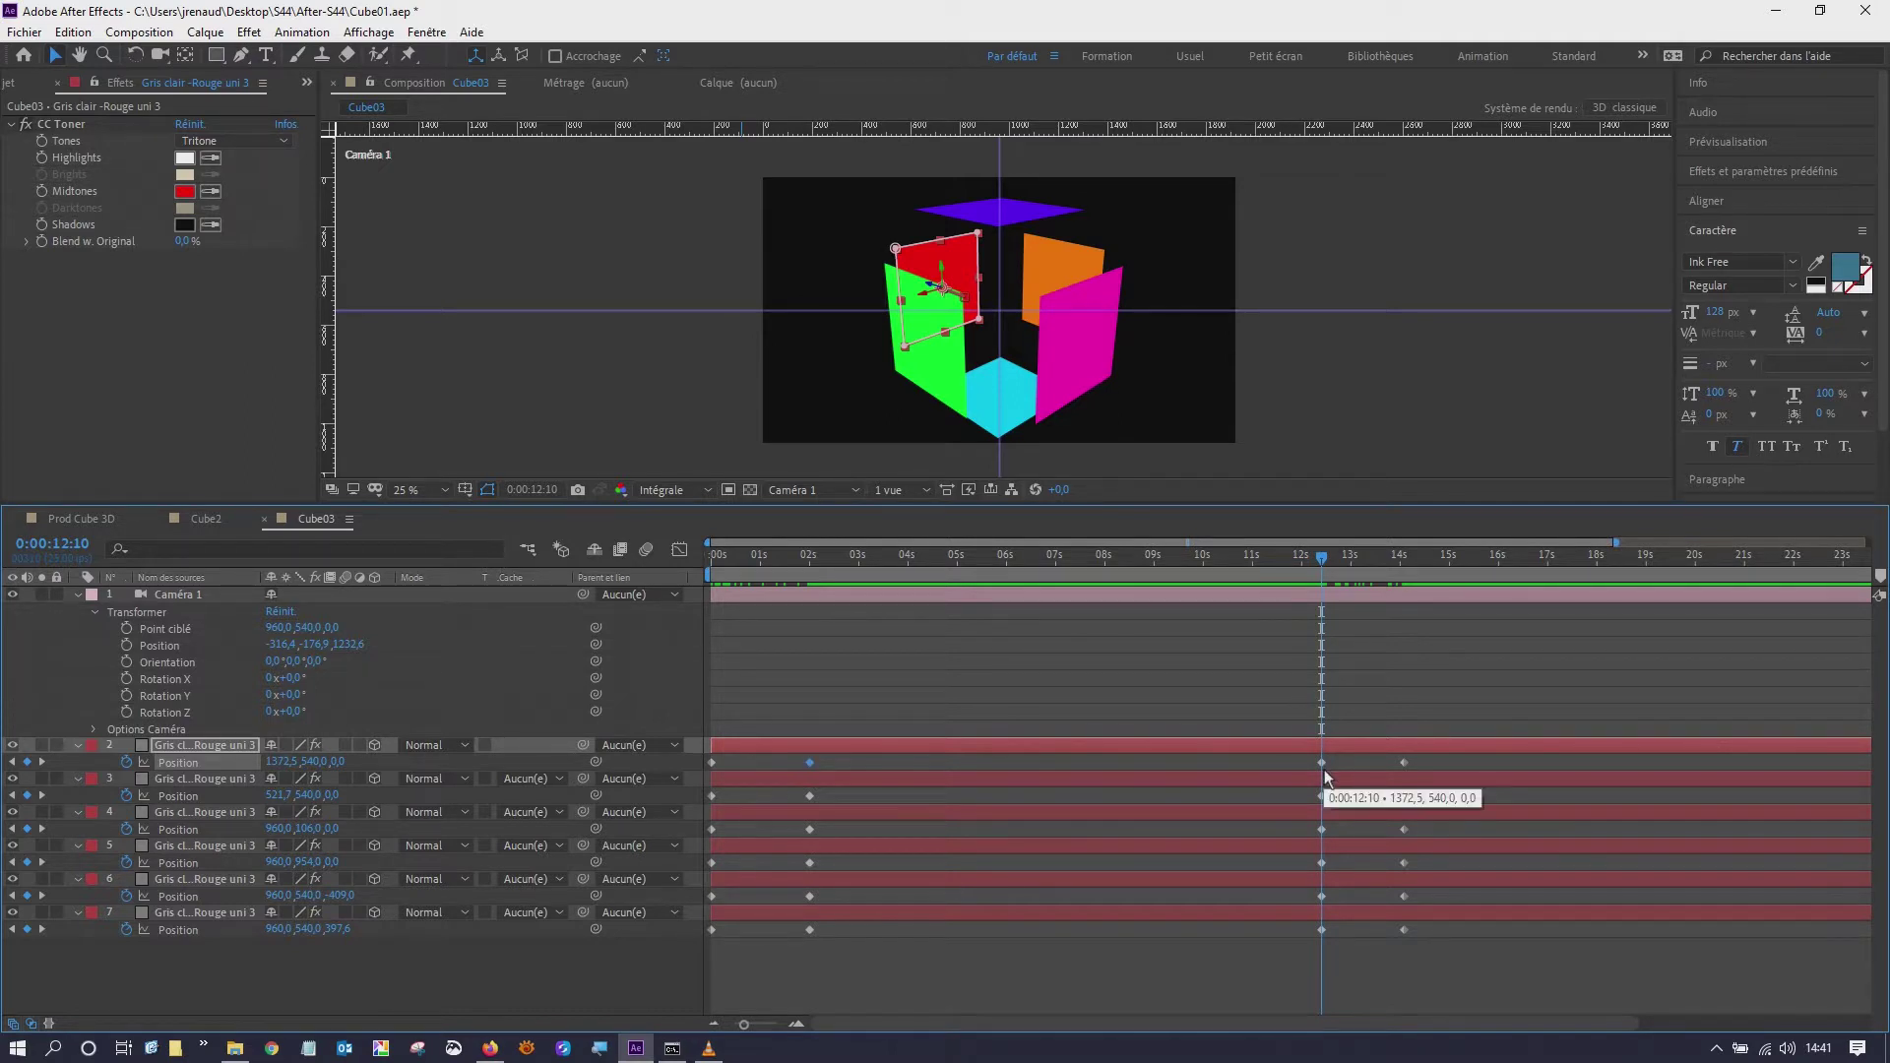
pyautogui.press('Home')
pyautogui.moveTo(714, 556)
pyautogui.mouseDown()
pyautogui.moveTo(1282, 606)
pyautogui.moveTo(1404, 641)
pyautogui.mouseUp()
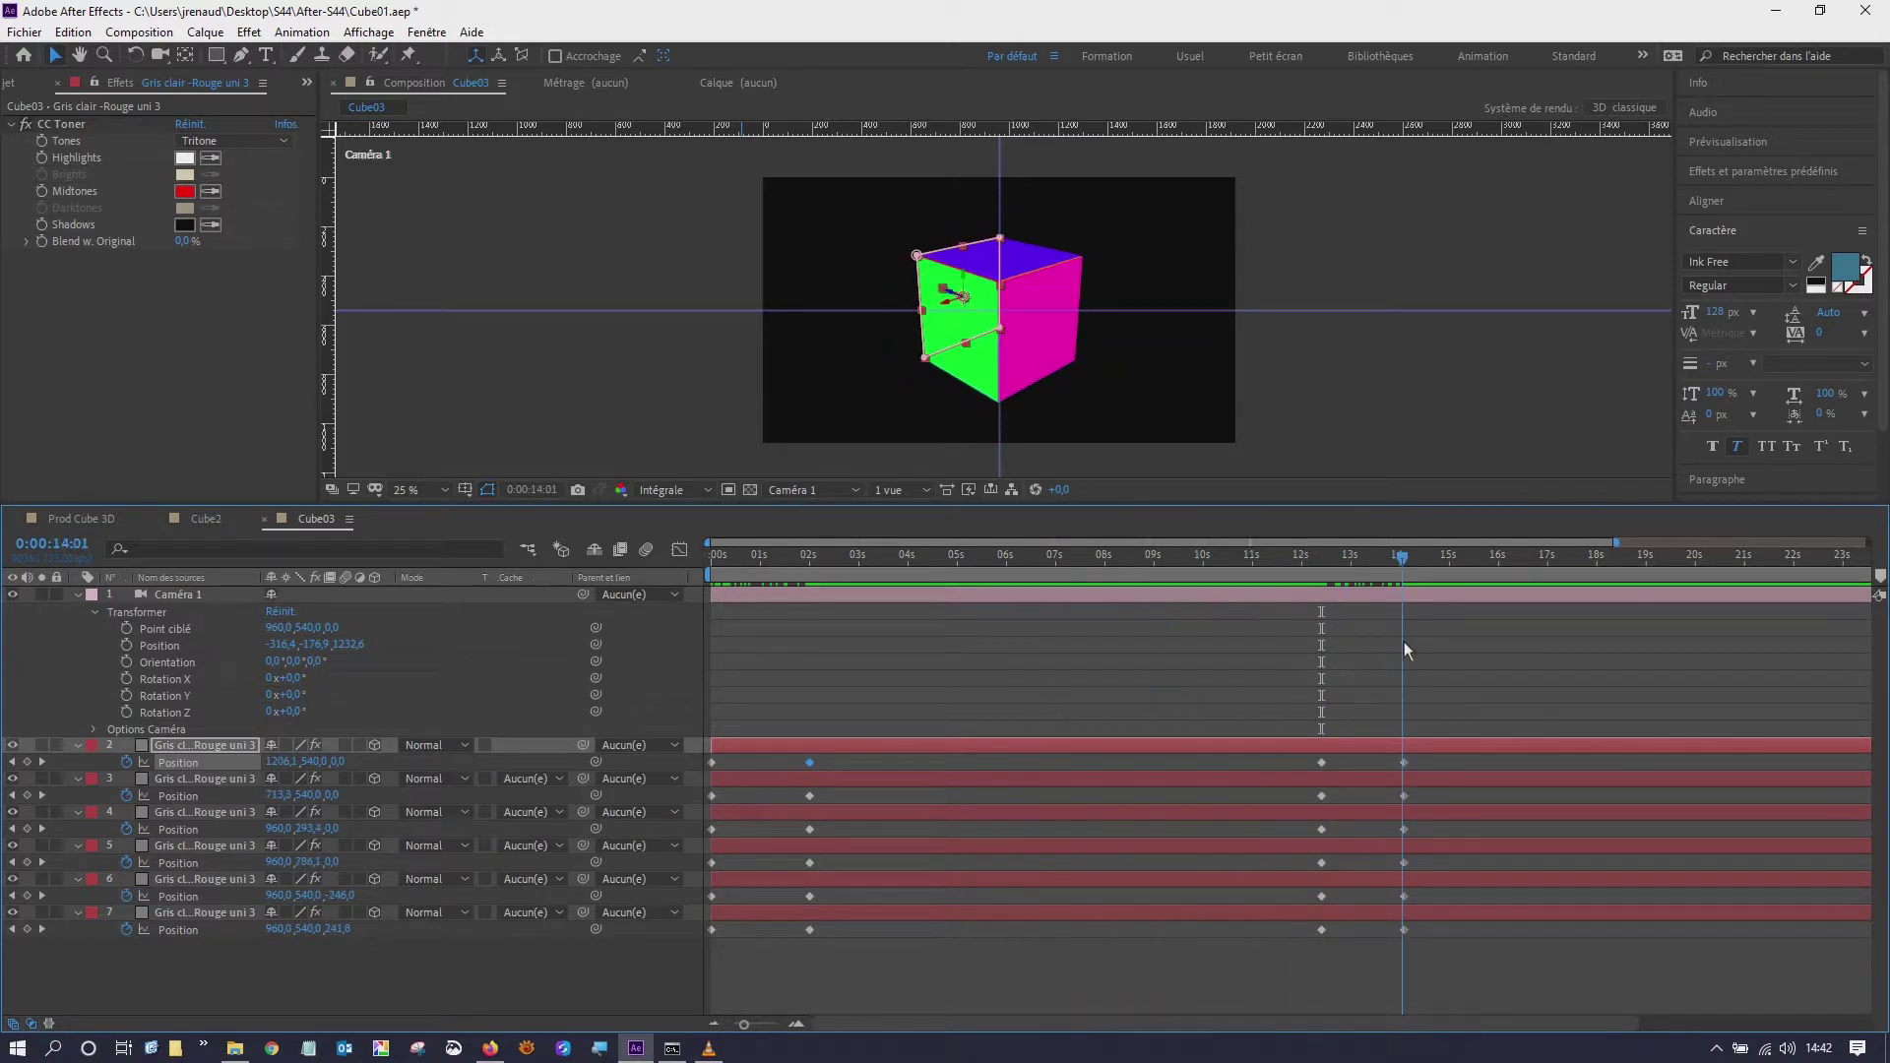
pyautogui.moveTo(1404, 643); pyautogui.dragTo(650, 617)
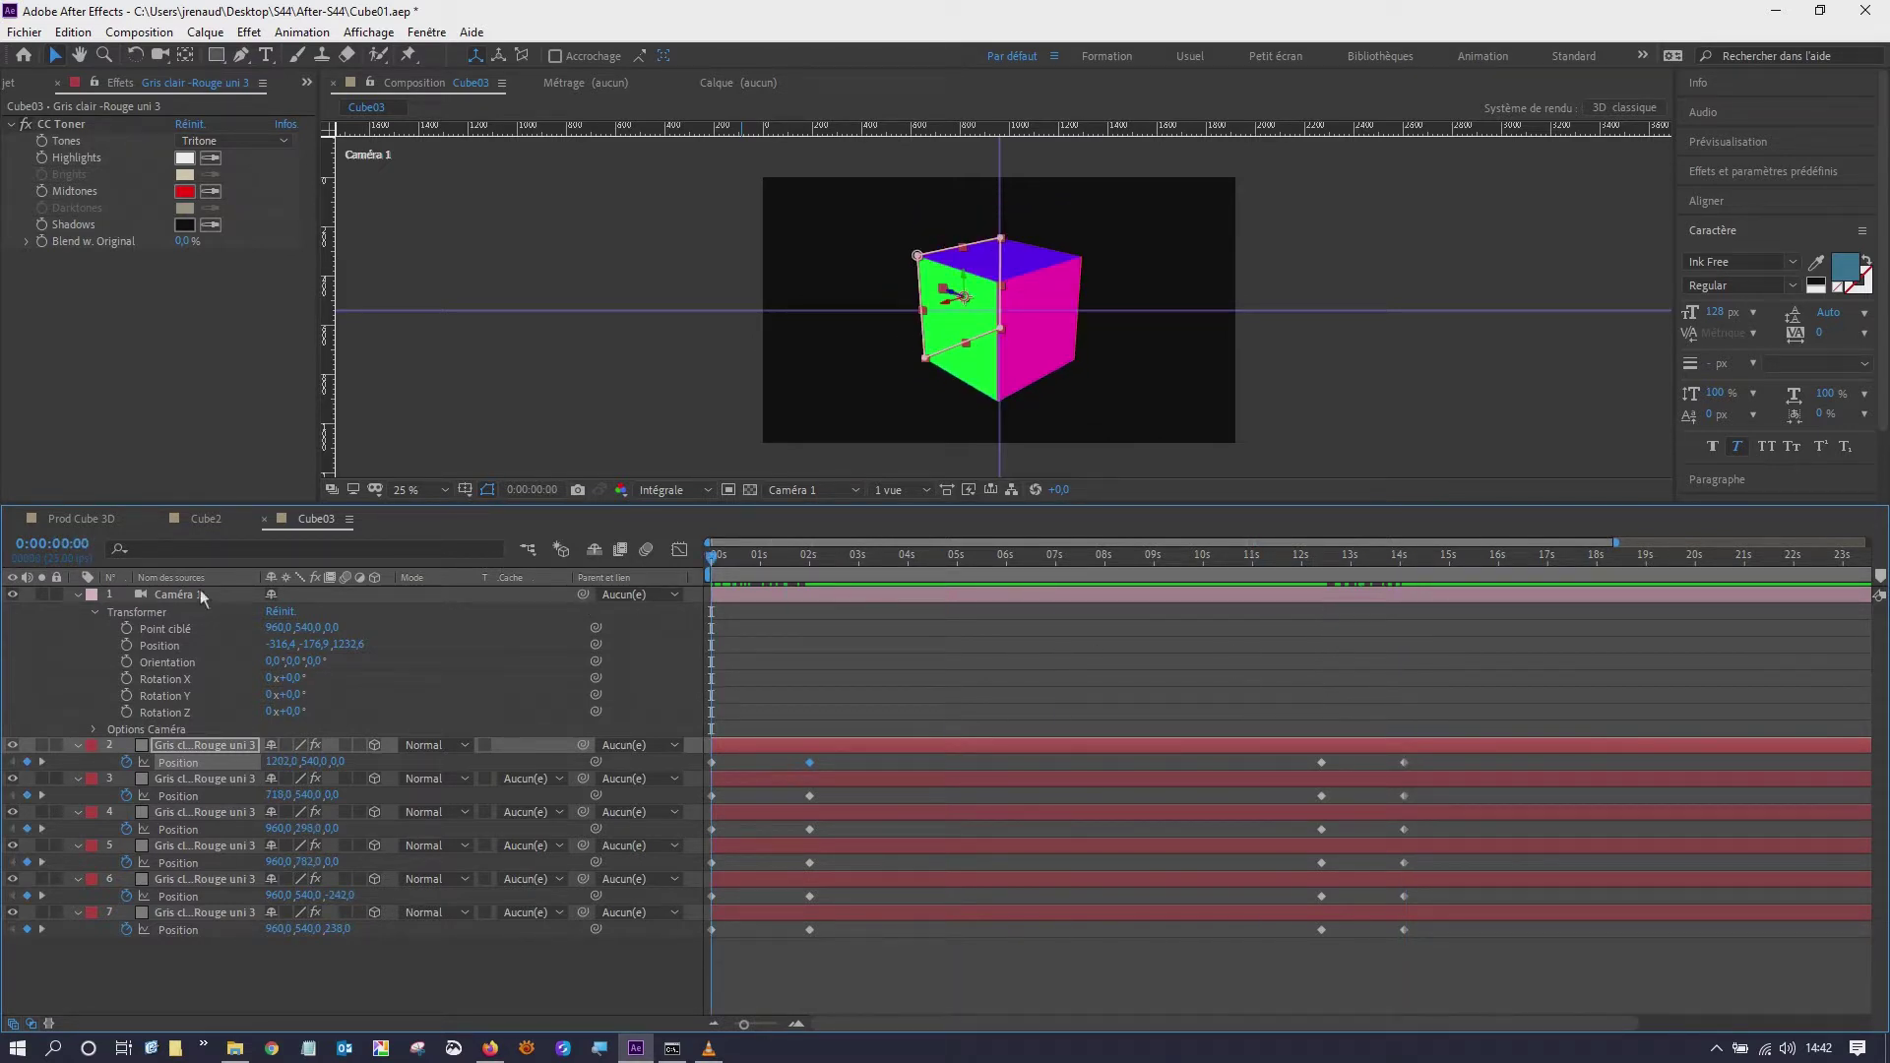
# - Add a Caméra 1 Position keyframe at 0:00:02:00 holding -316.4, -176.9, -1232.6
pyautogui.click(160, 593)
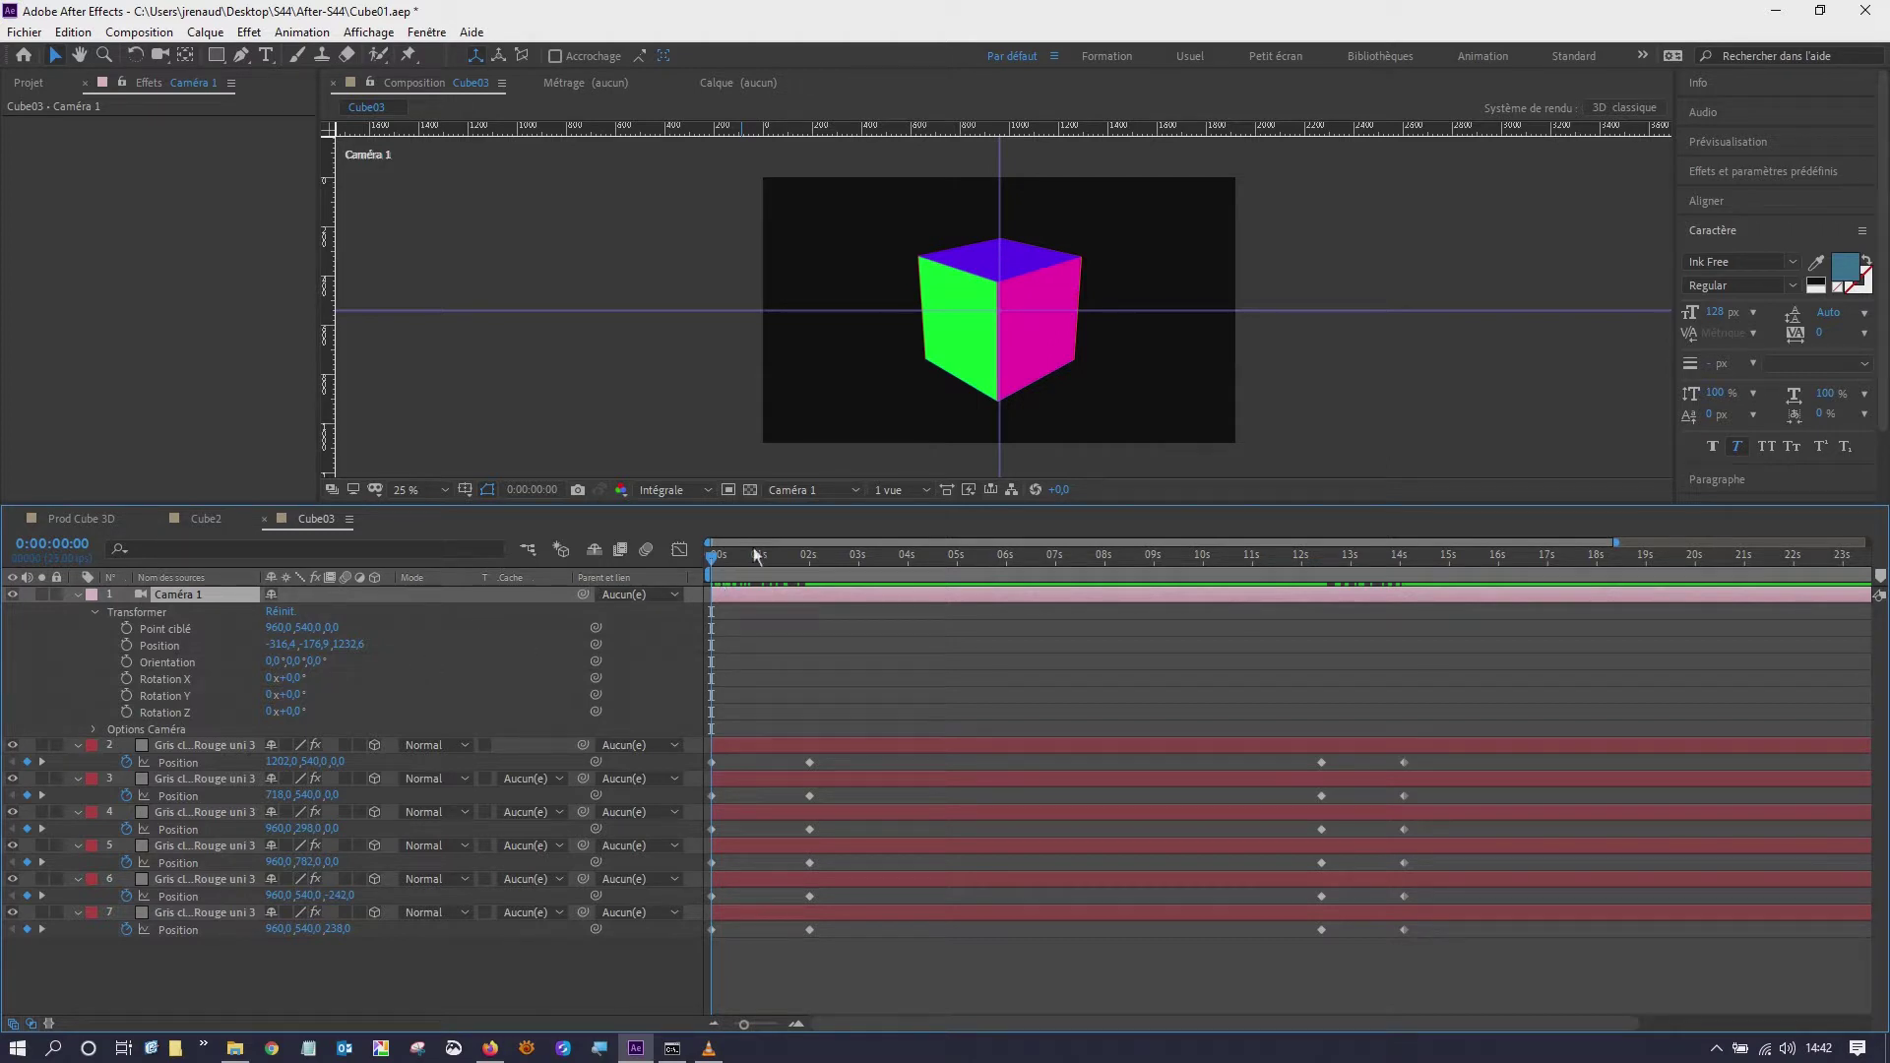
pyautogui.moveTo(714, 555); pyautogui.dragTo(810, 560)
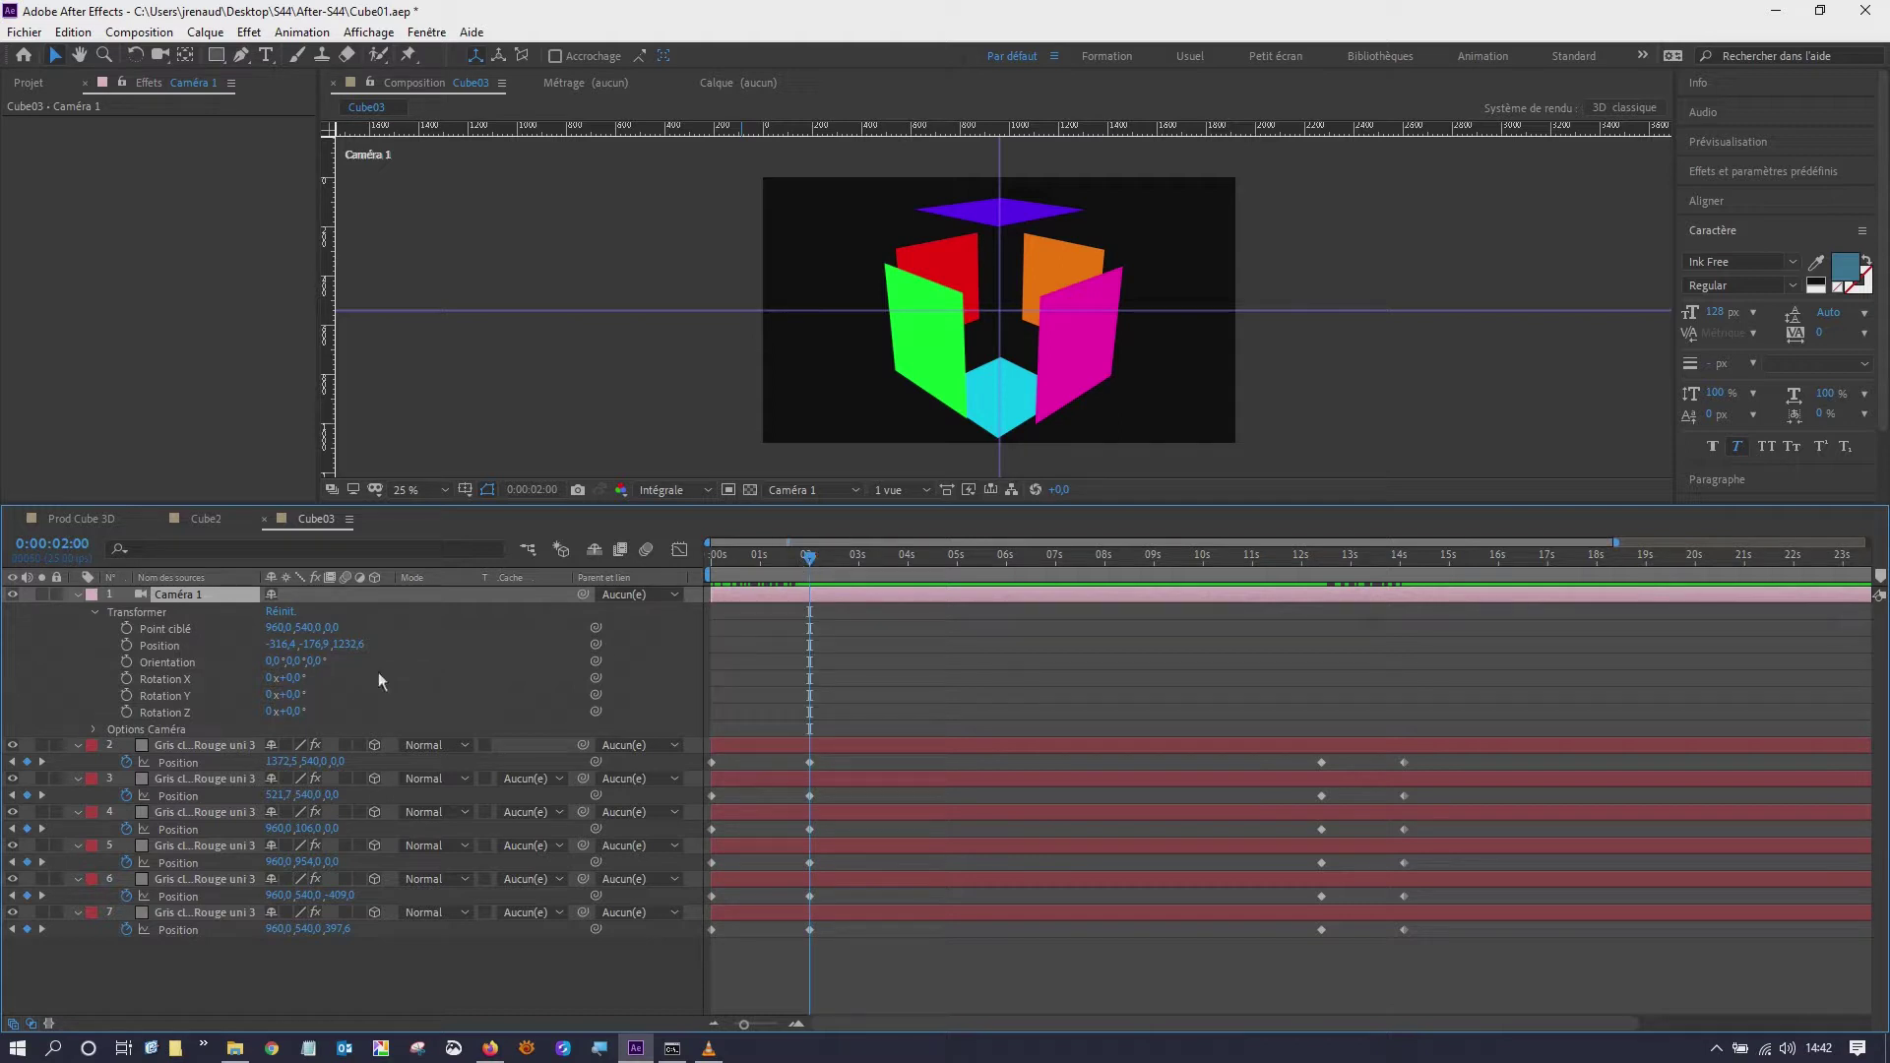
pyautogui.click(126, 643)
pyautogui.click(158, 55)
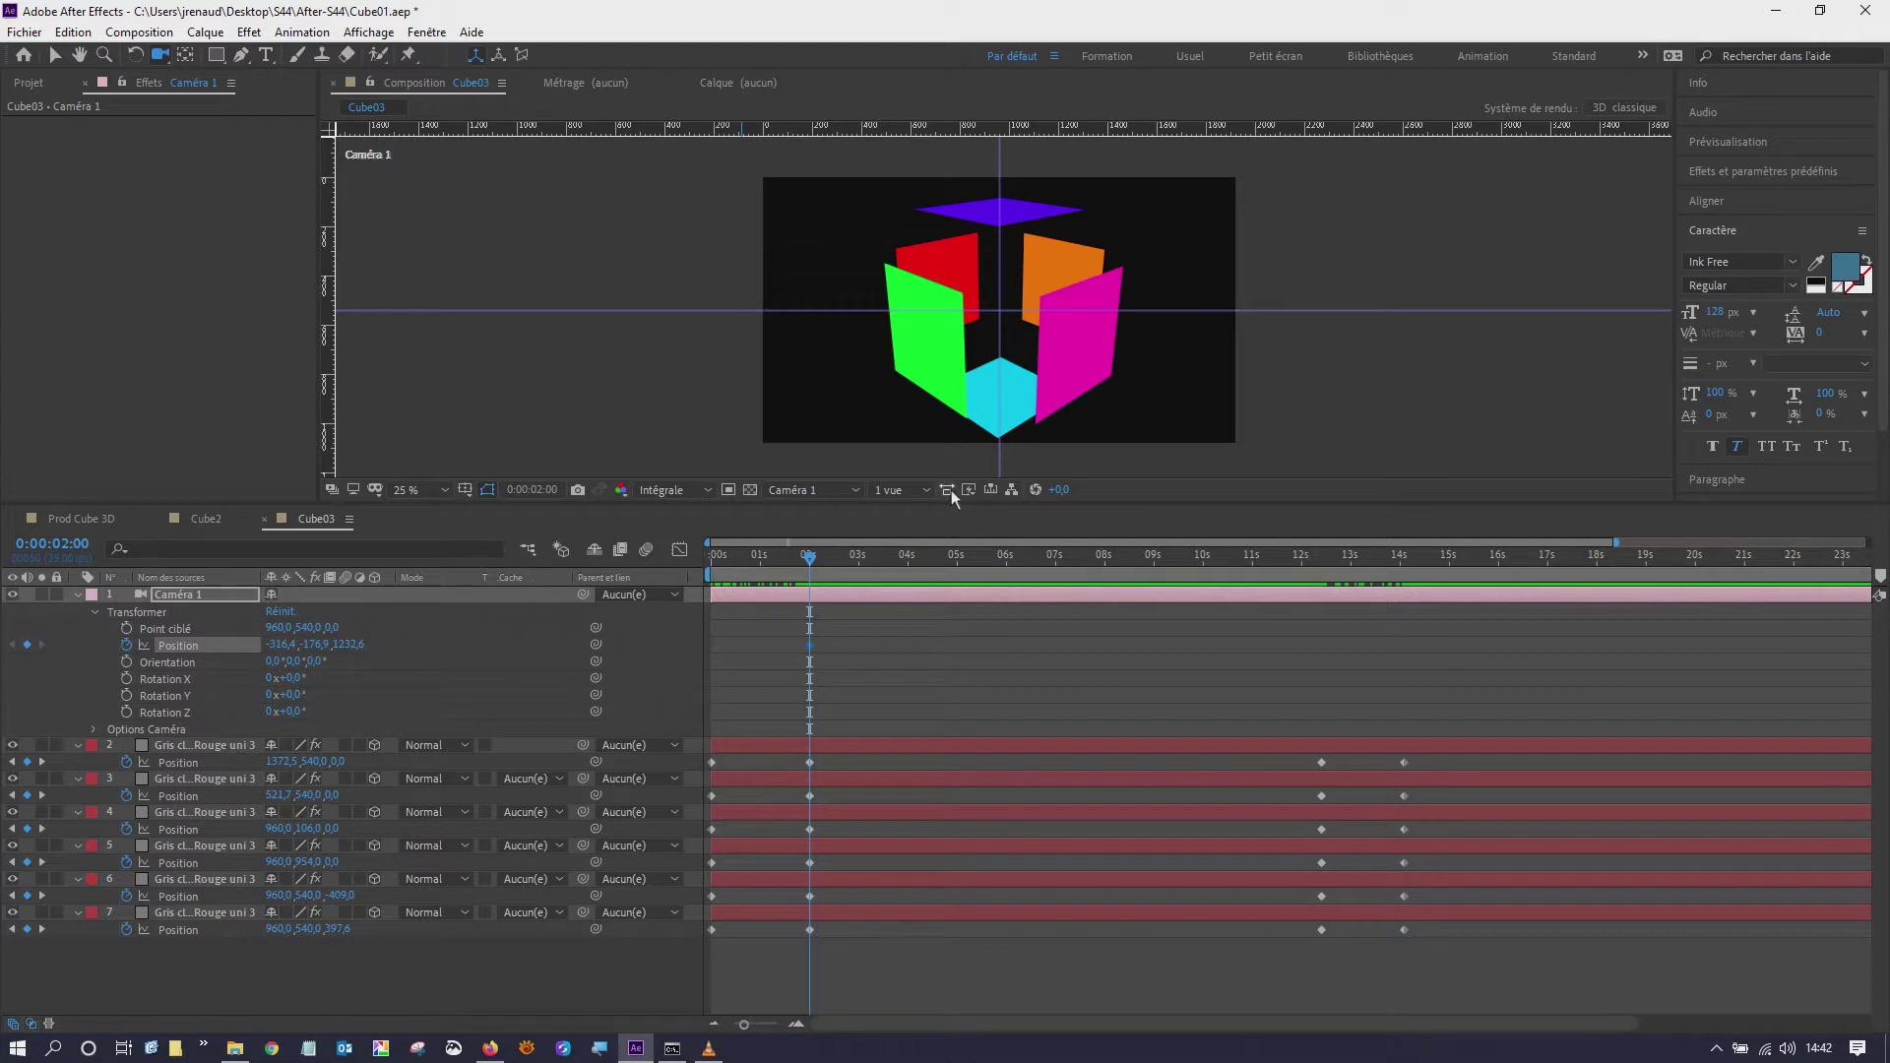
# - Switch the viewer to '4 vues - droite', then enlarge and zoom out the views to fit the cube
pyautogui.click(916, 488)
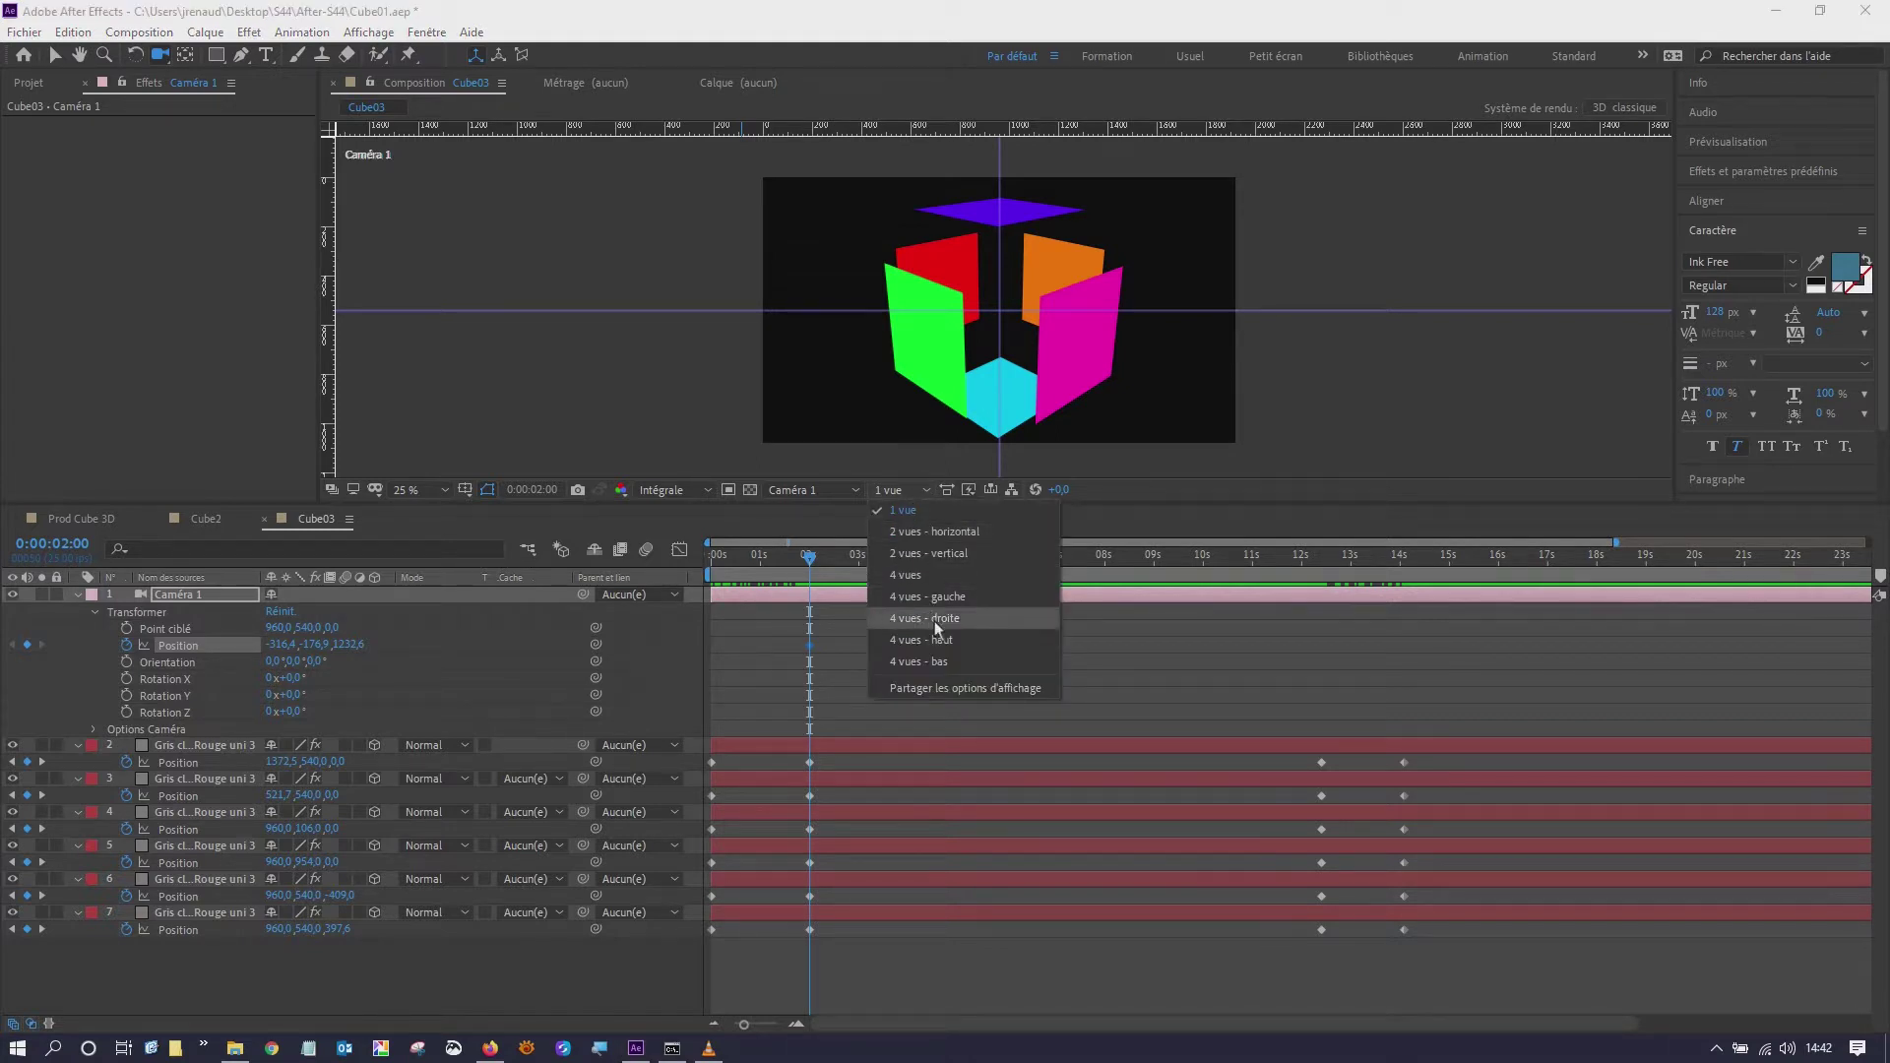
pyautogui.click(896, 577)
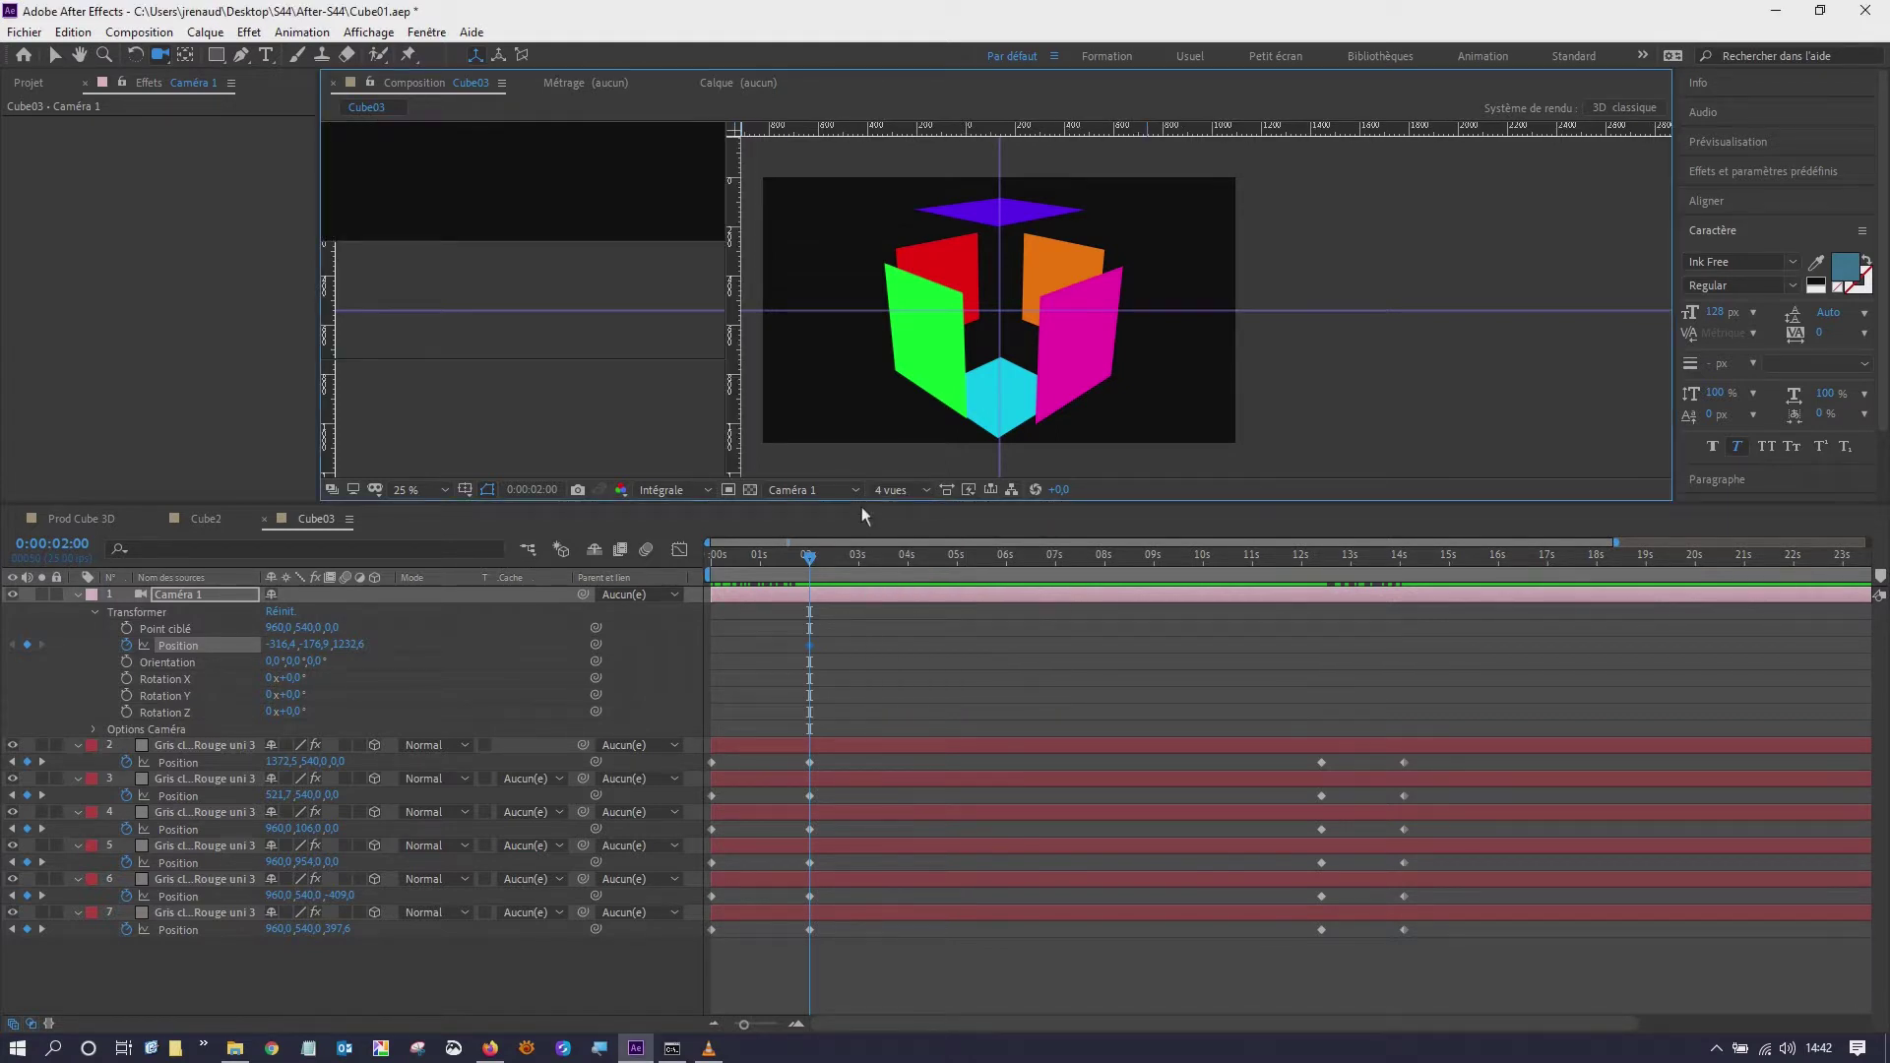
pyautogui.moveTo(860, 506); pyautogui.dragTo(877, 719)
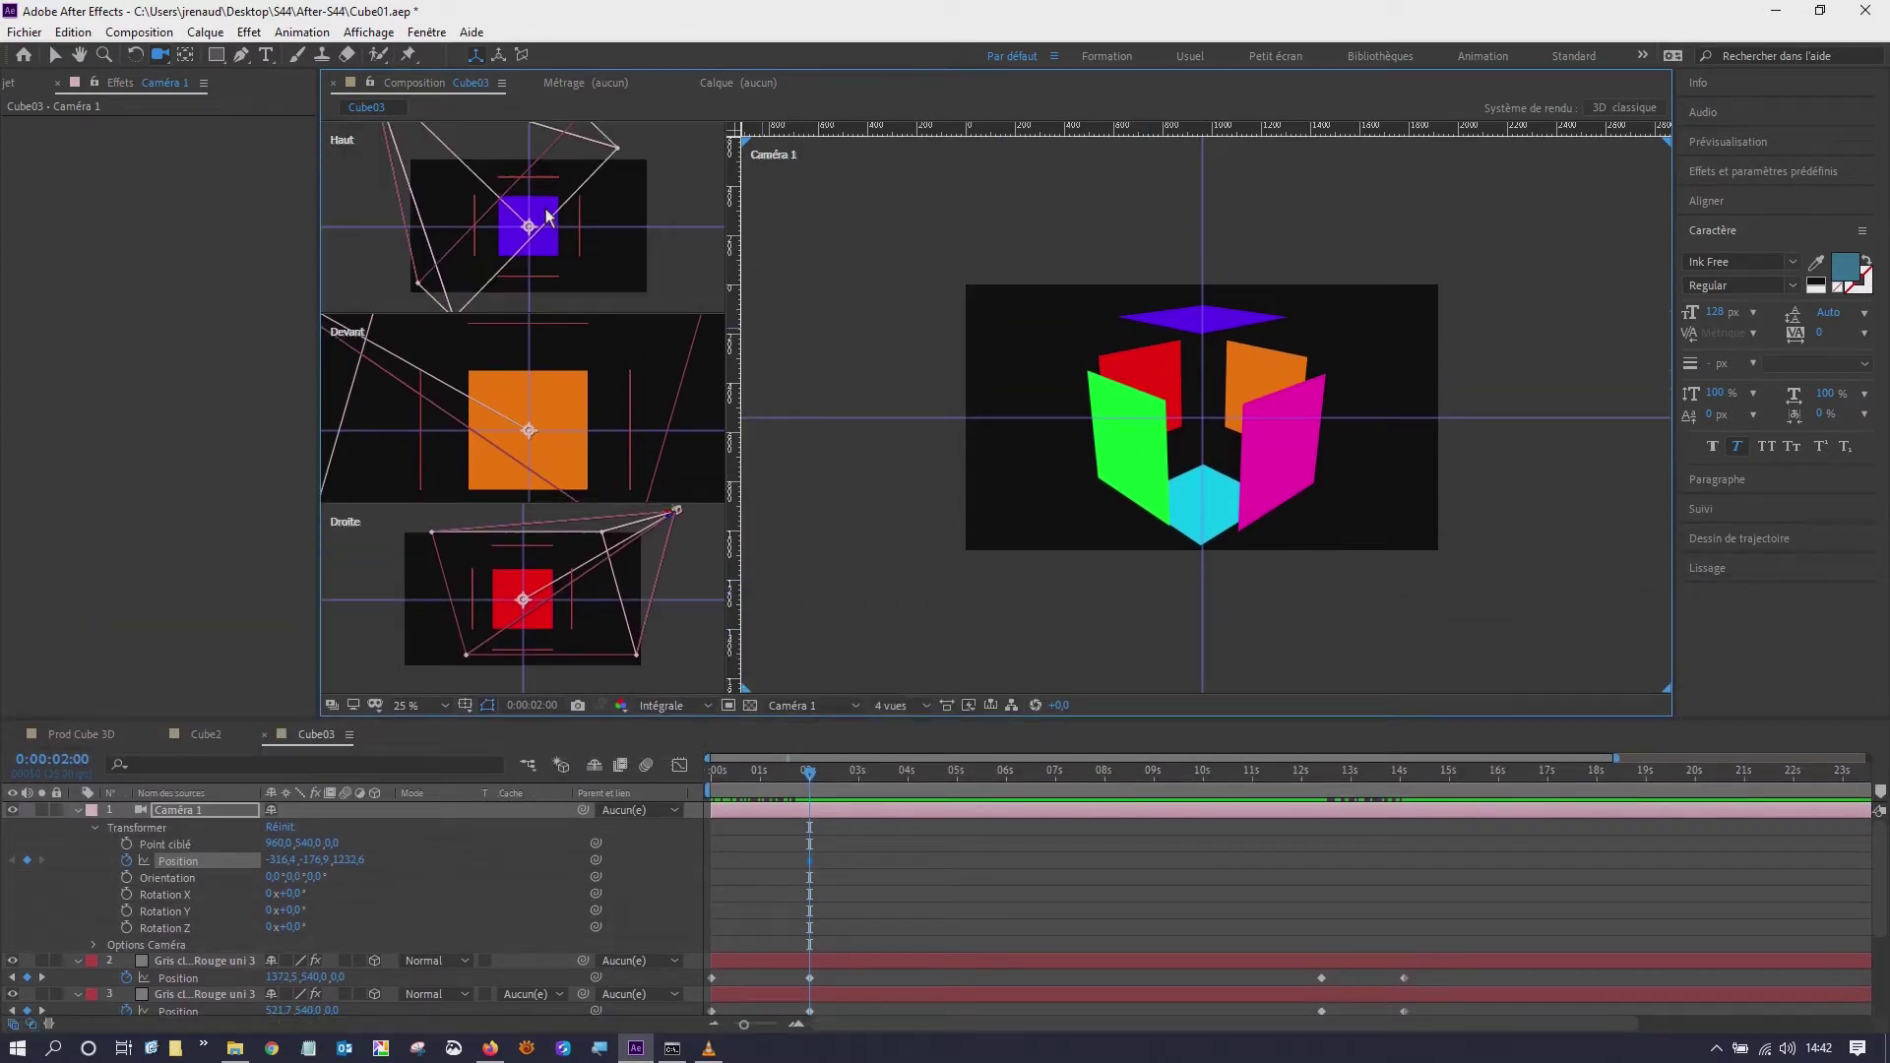
pyautogui.scroll(-3, 548, 216)
pyautogui.scroll(-3, 593, 422)
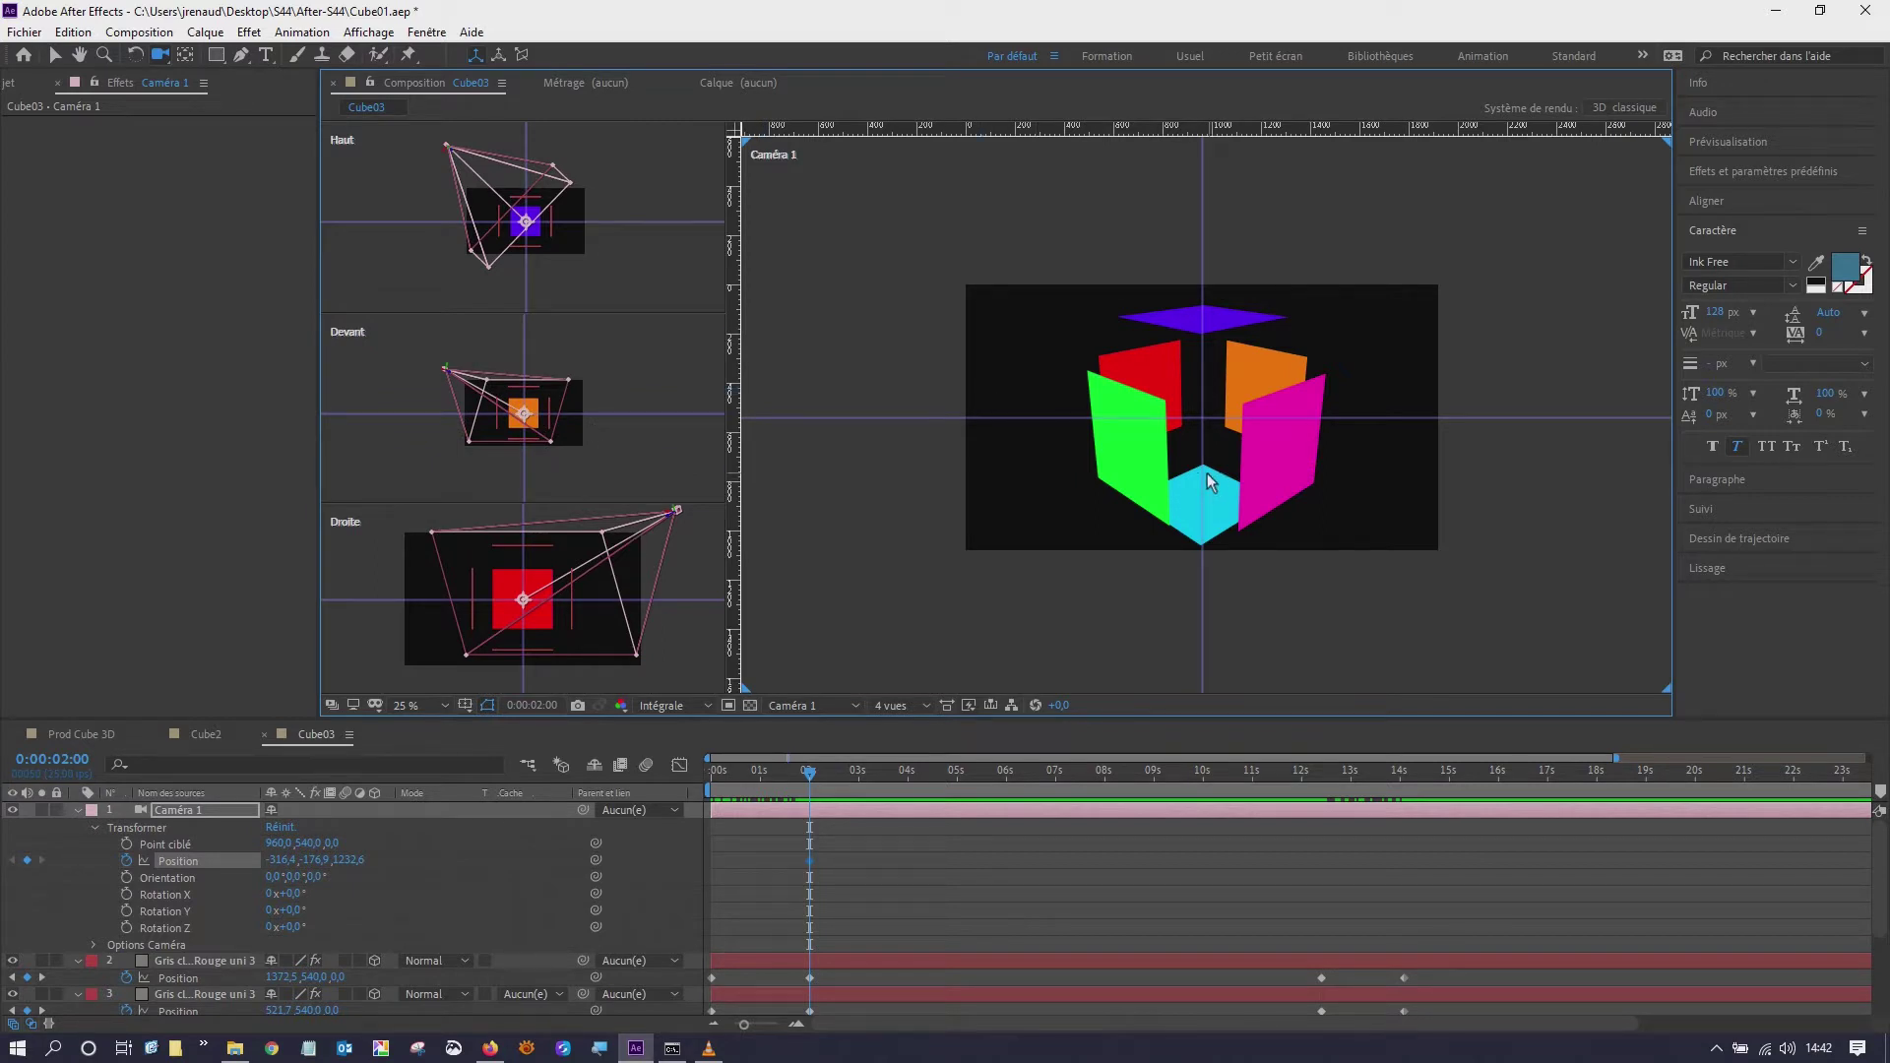
# - Orbit Caméra 1 around the cube, setting Position keyframes at 4:19, 7:10, 9:14 and 12:10
pyautogui.click(985, 770)
pyautogui.moveTo(982, 772); pyautogui.dragTo(947, 783)
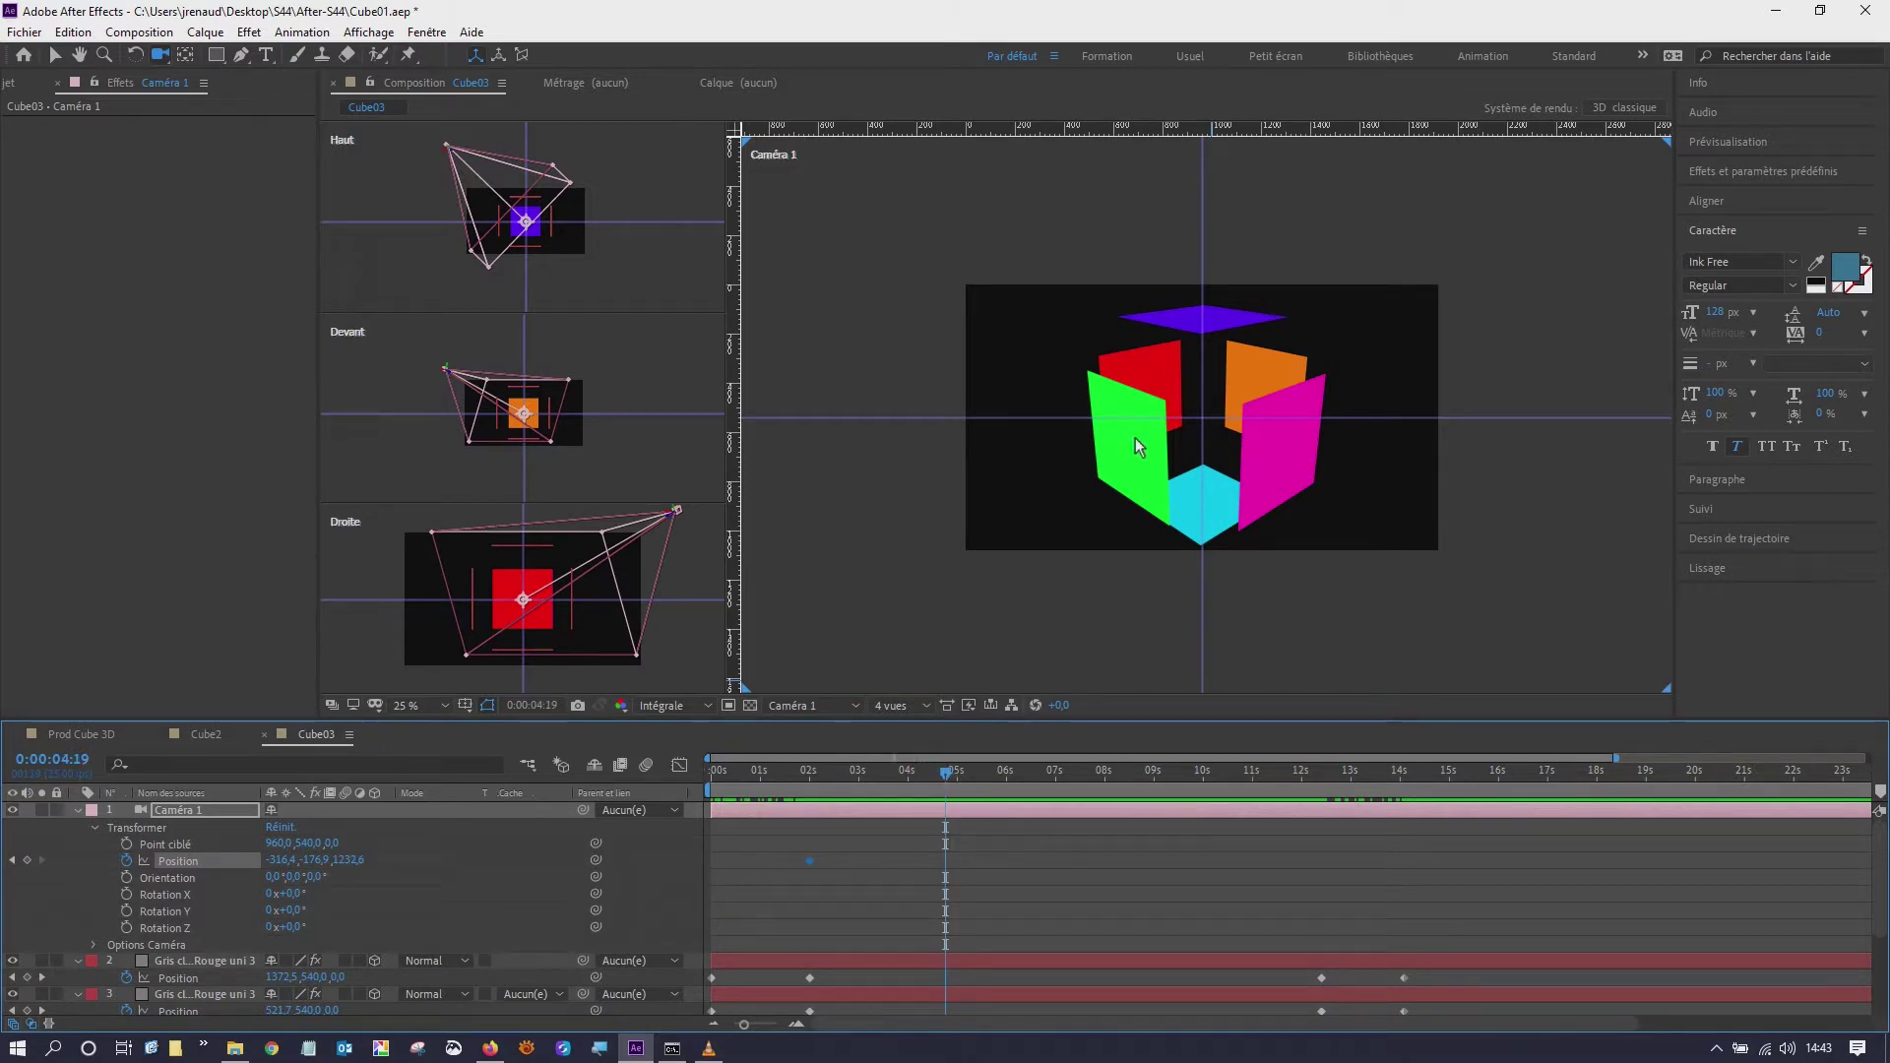
pyautogui.moveTo(1137, 445); pyautogui.dragTo(1239, 440)
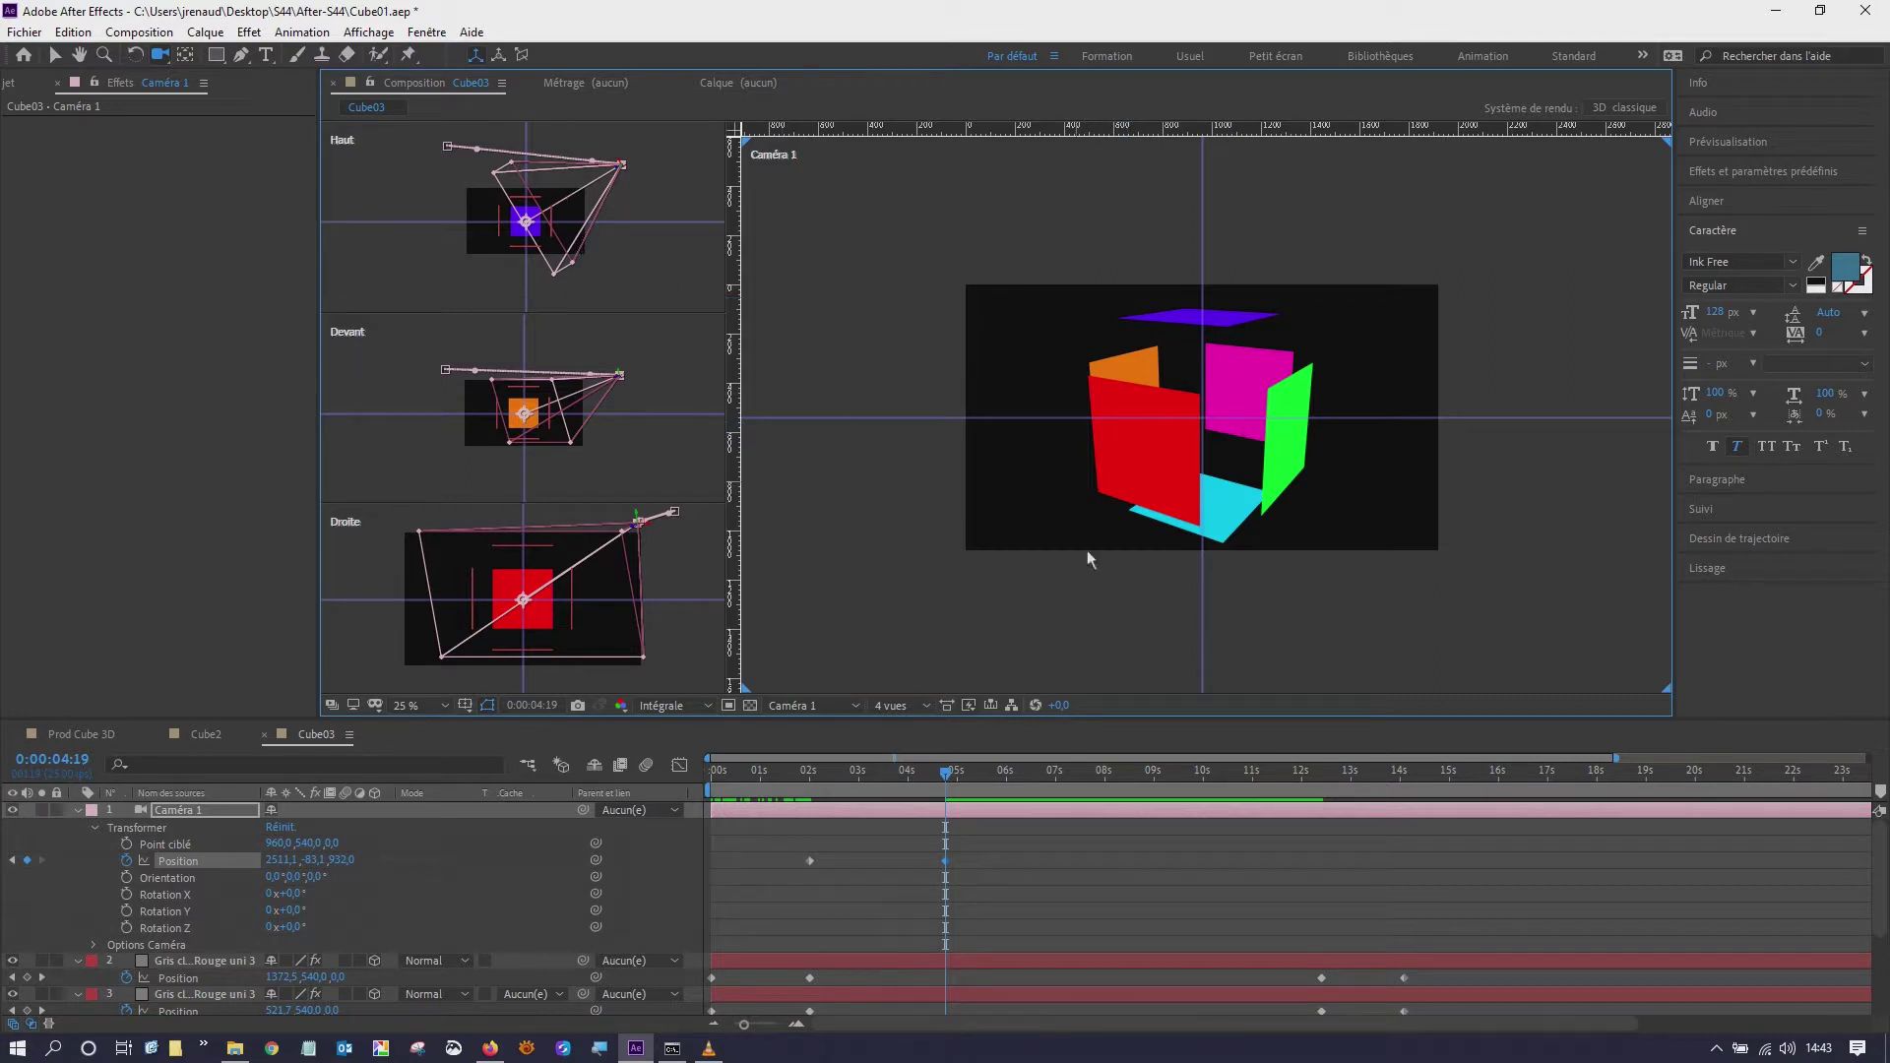
pyautogui.click(1073, 774)
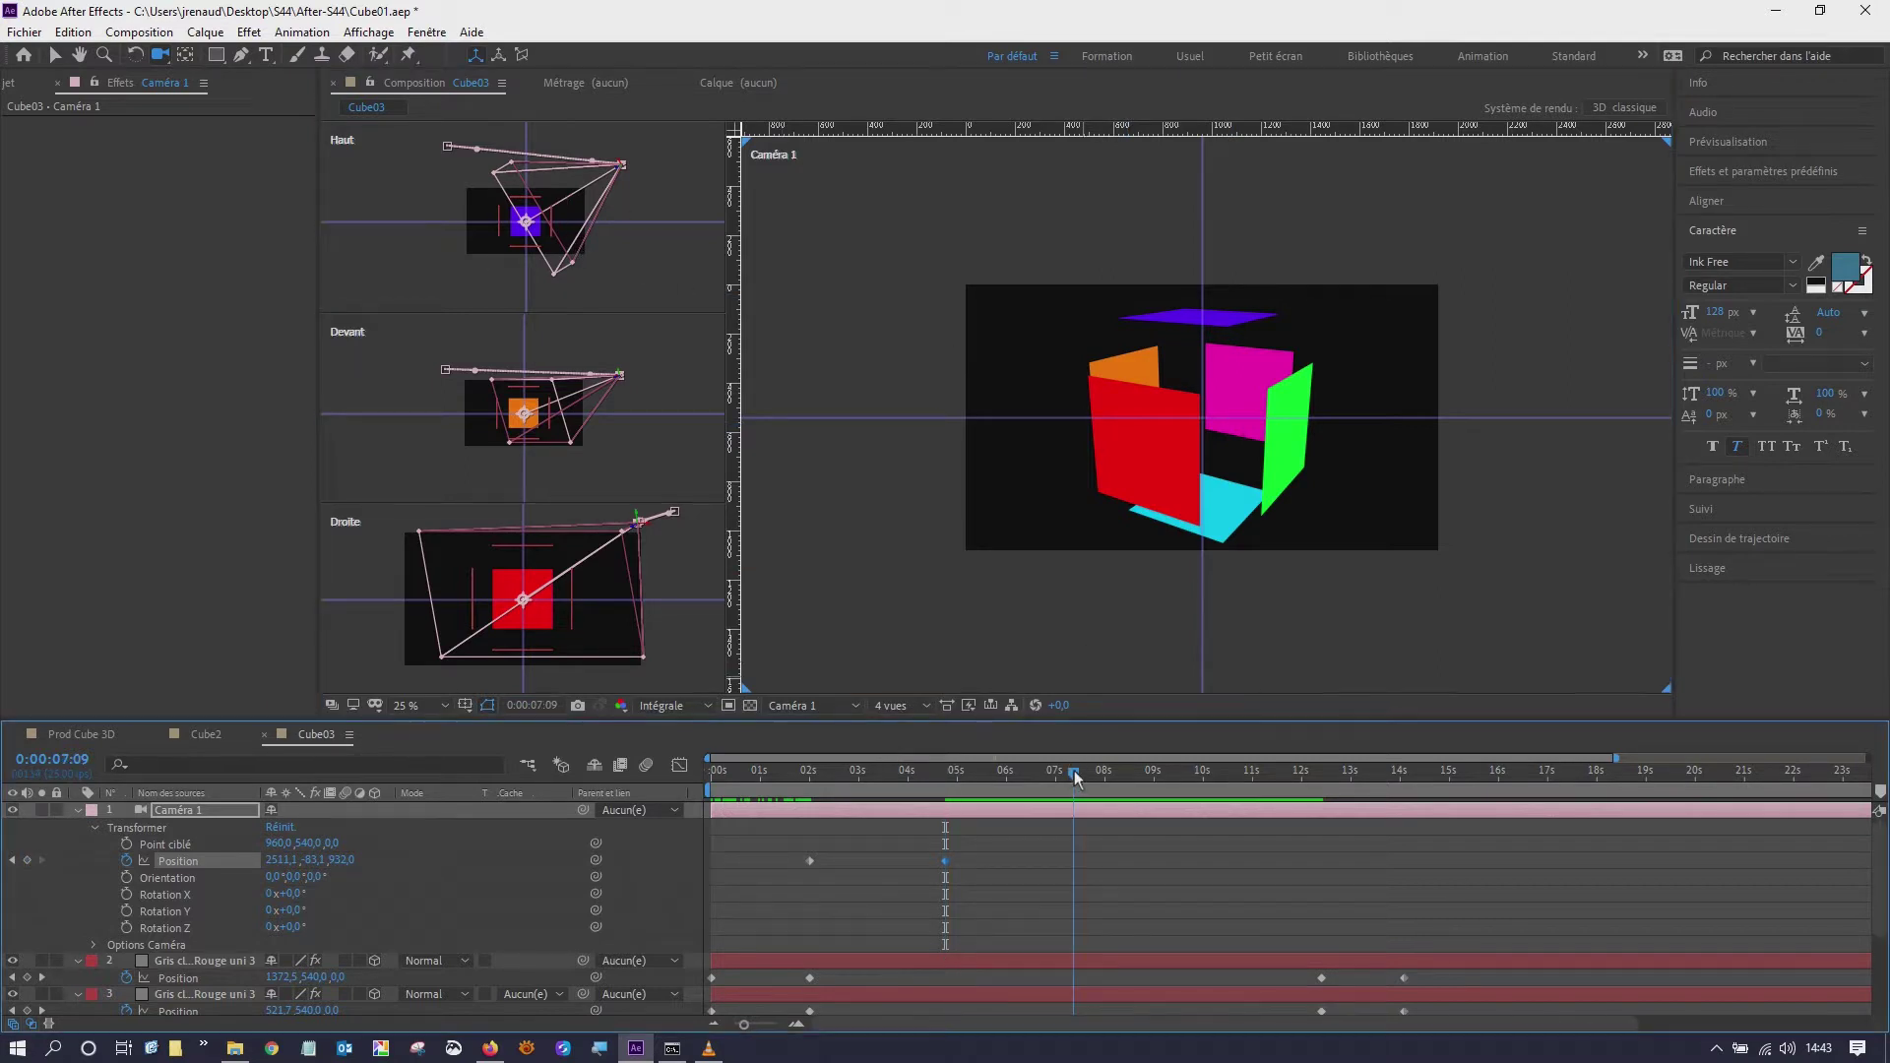
pyautogui.moveTo(1179, 457); pyautogui.dragTo(1243, 452)
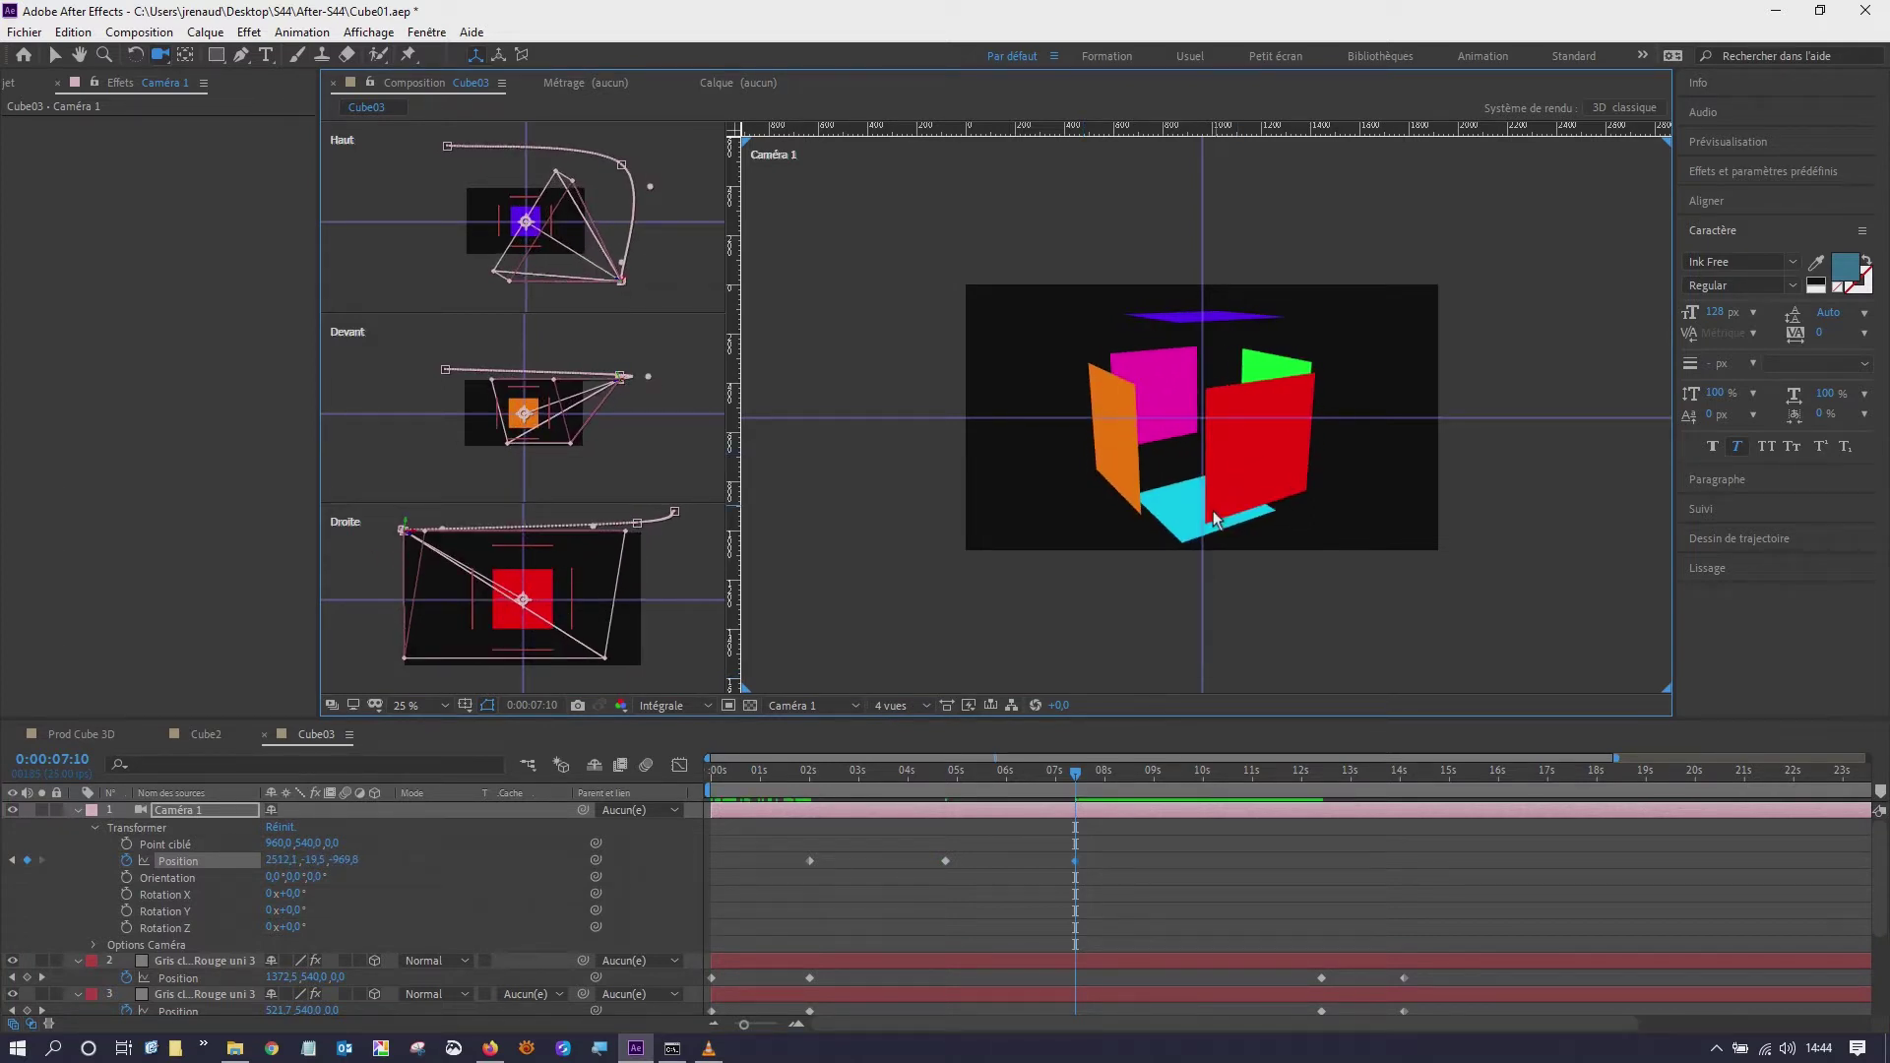
pyautogui.moveTo(1095, 772); pyautogui.dragTo(1183, 775)
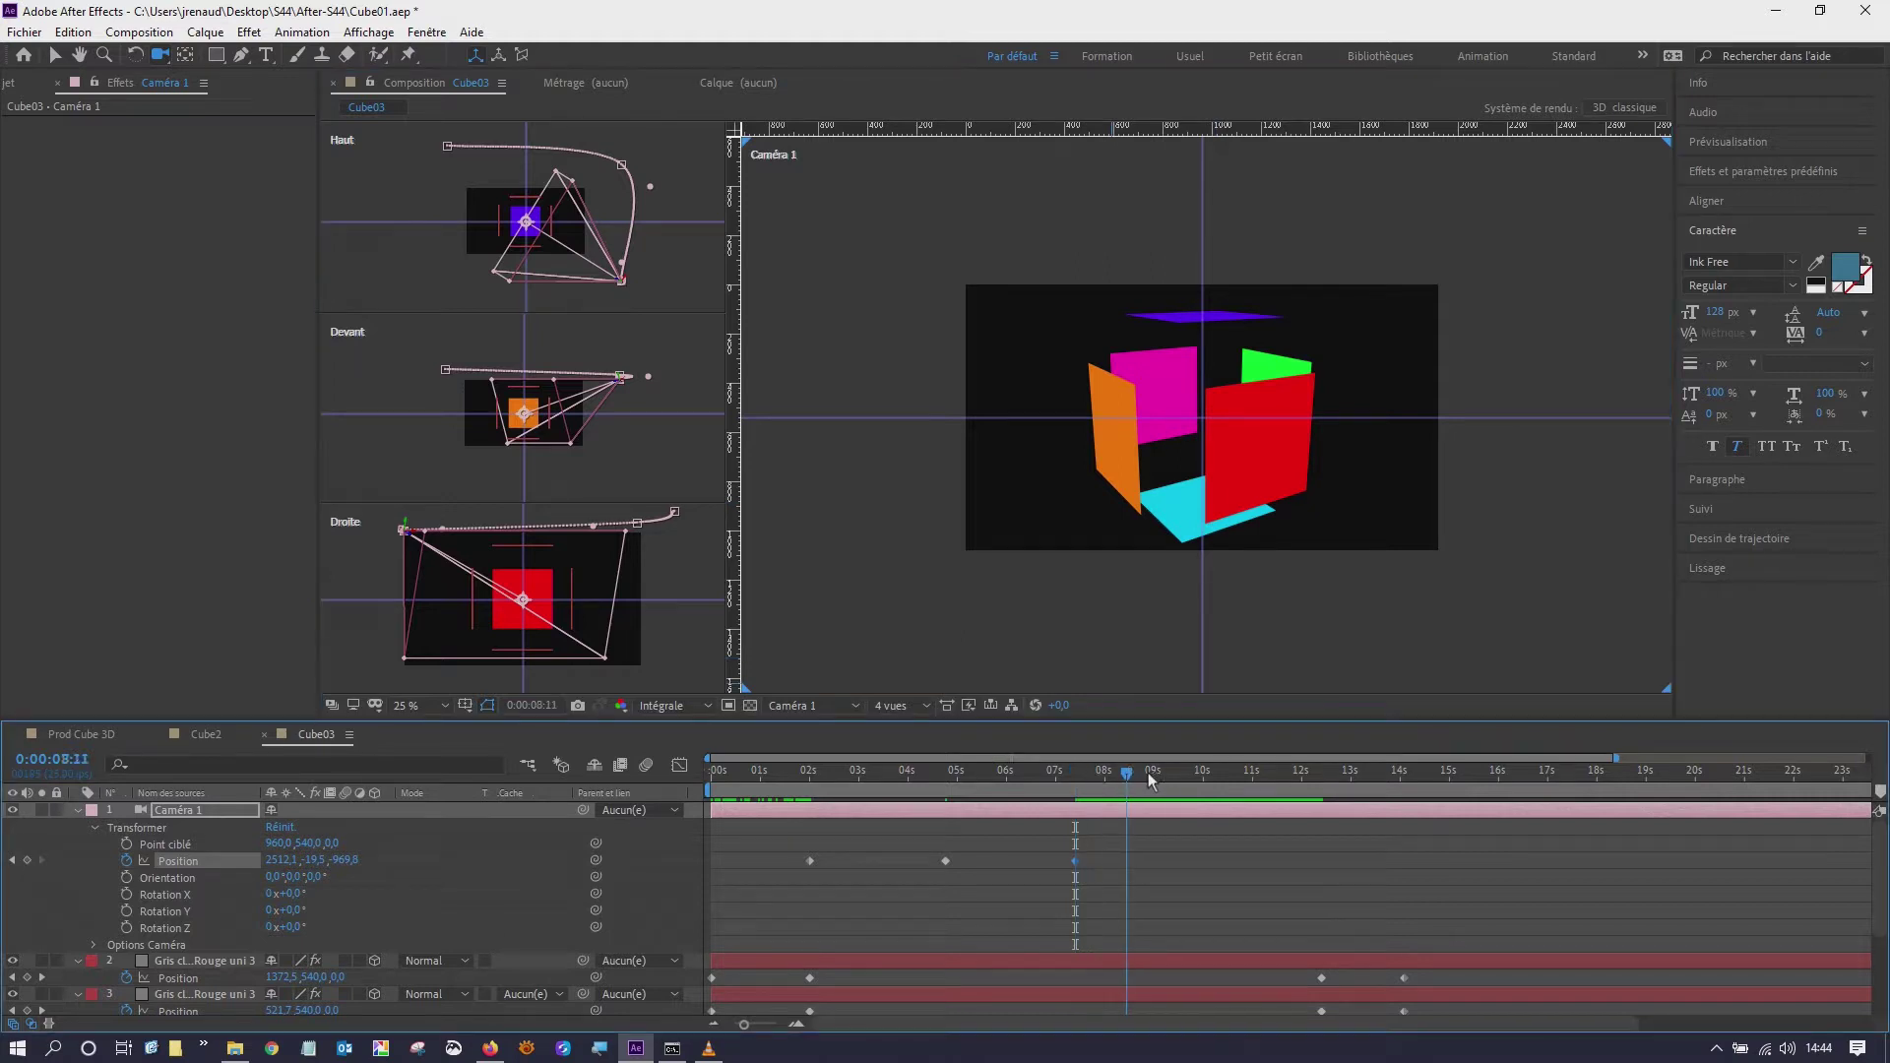
pyautogui.moveTo(1186, 451); pyautogui.dragTo(1278, 455)
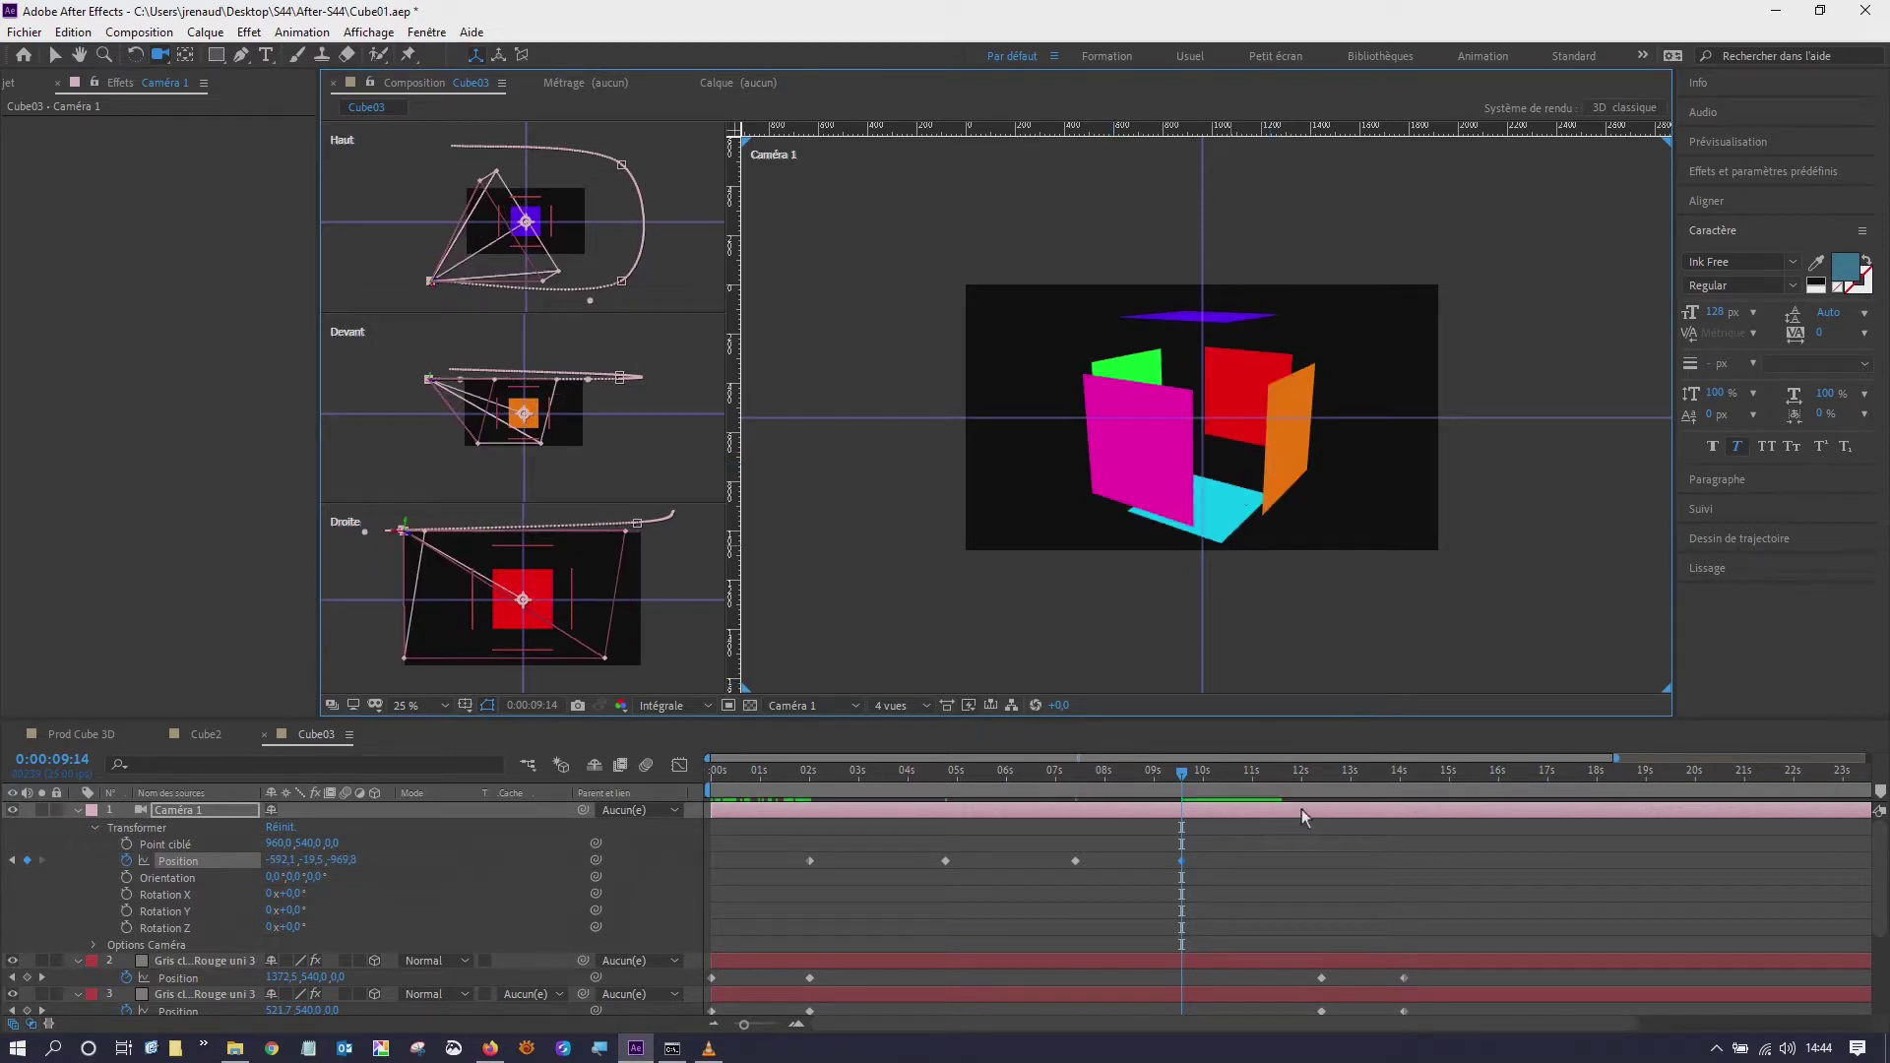
pyautogui.moveTo(1289, 771); pyautogui.dragTo(1324, 776)
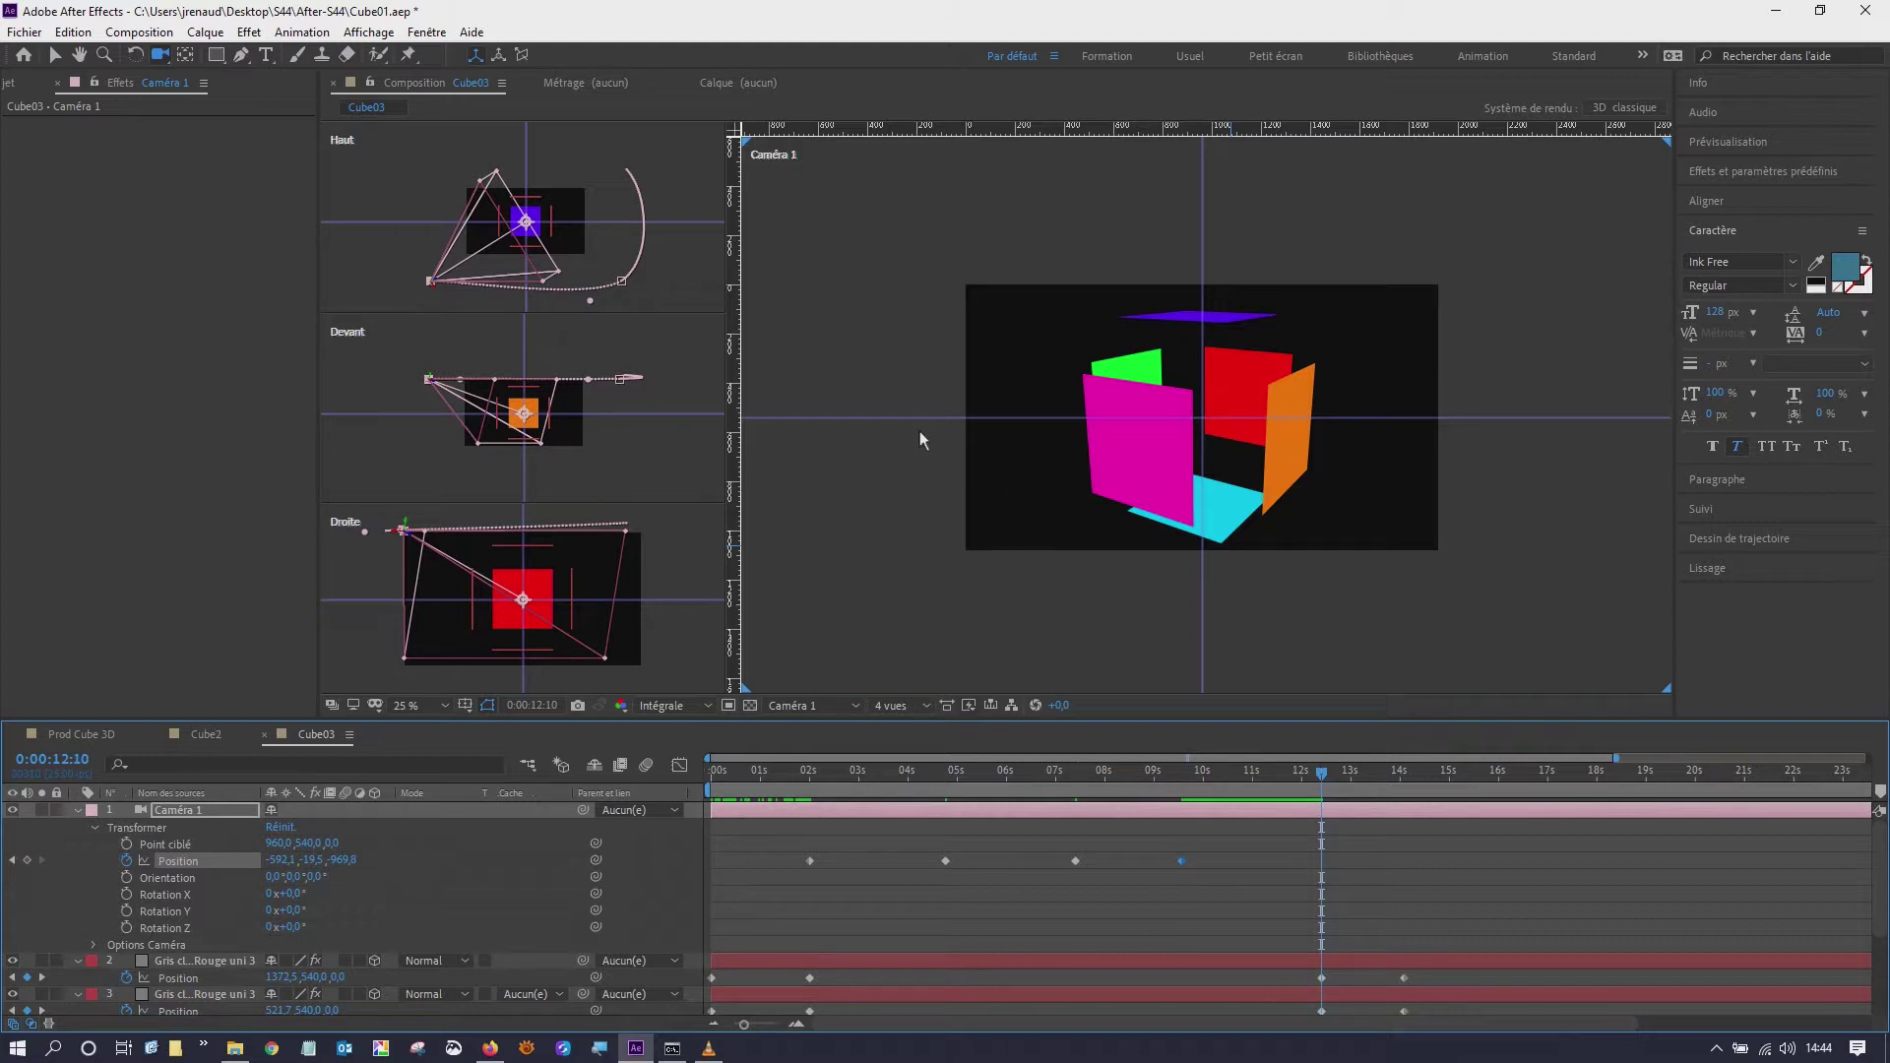
pyautogui.moveTo(1117, 431); pyautogui.dragTo(1179, 424)
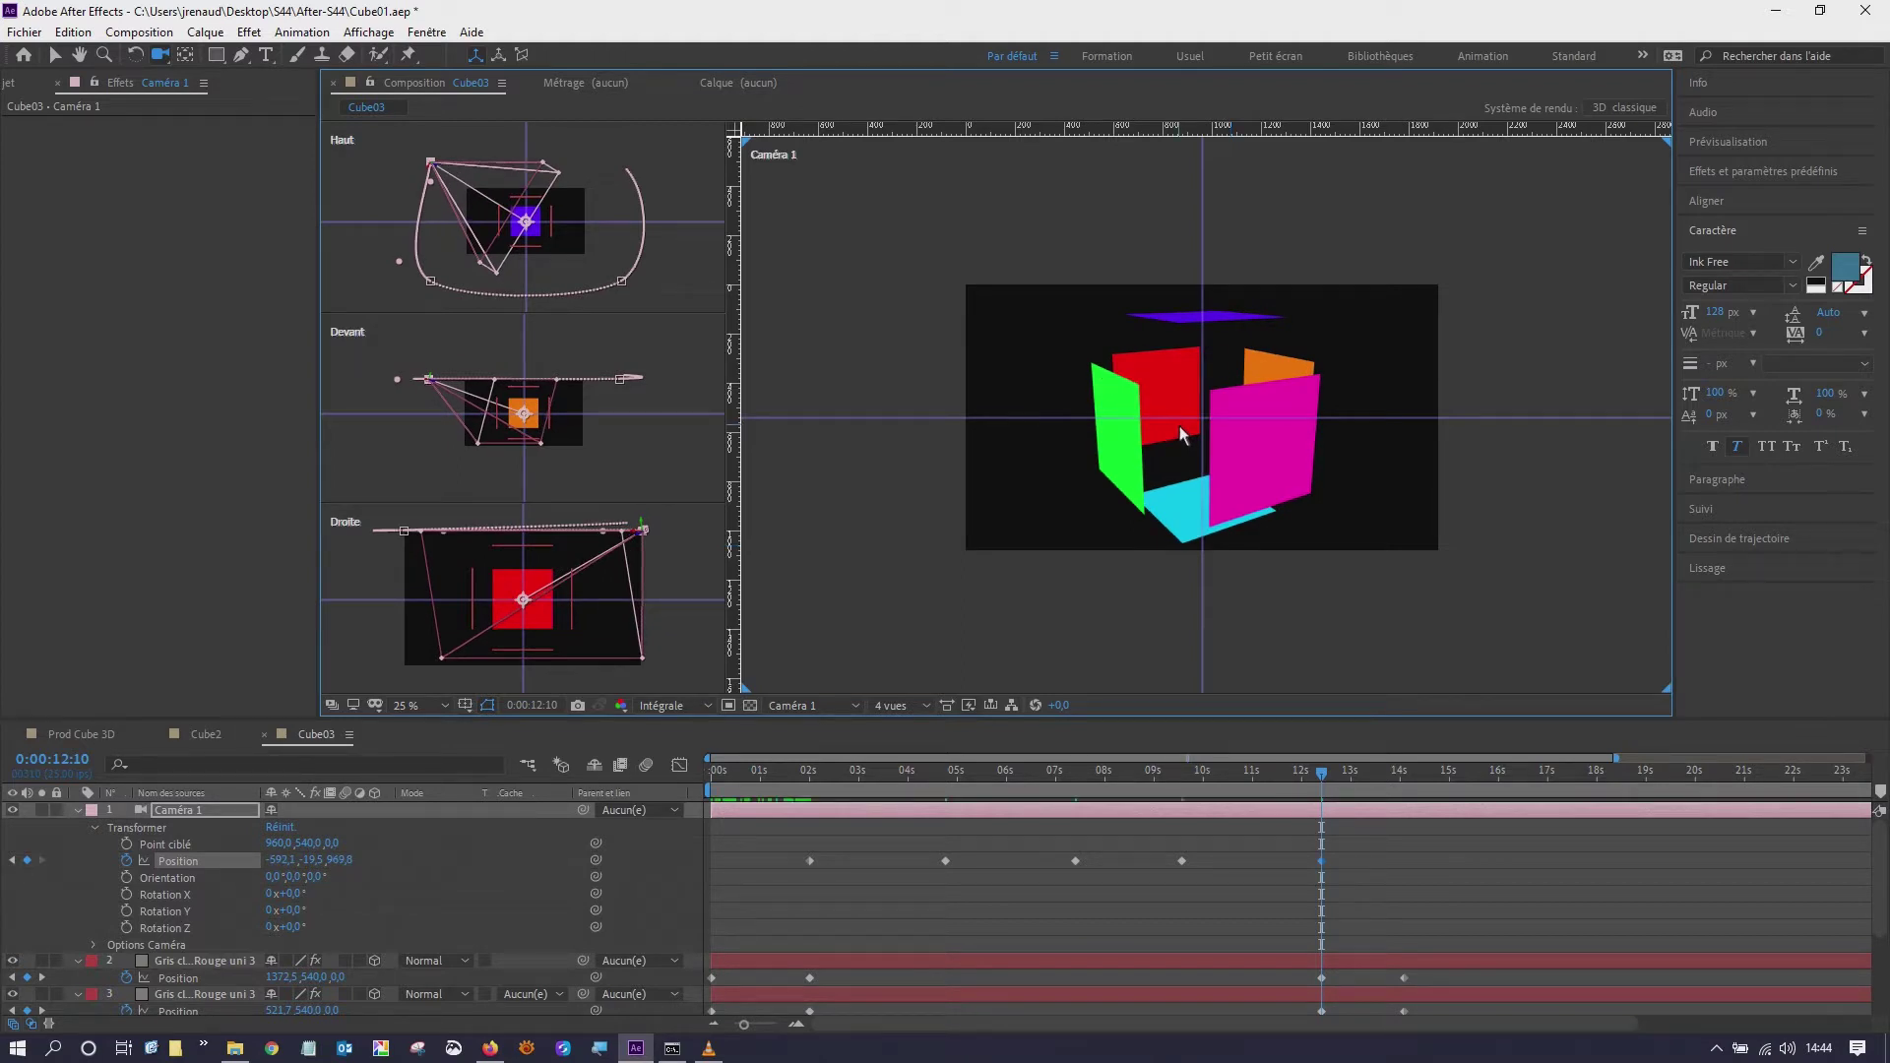
pyautogui.moveTo(1322, 774)
pyautogui.mouseDown()
pyautogui.moveTo(1048, 751)
pyautogui.moveTo(1105, 755)
pyautogui.mouseUp()
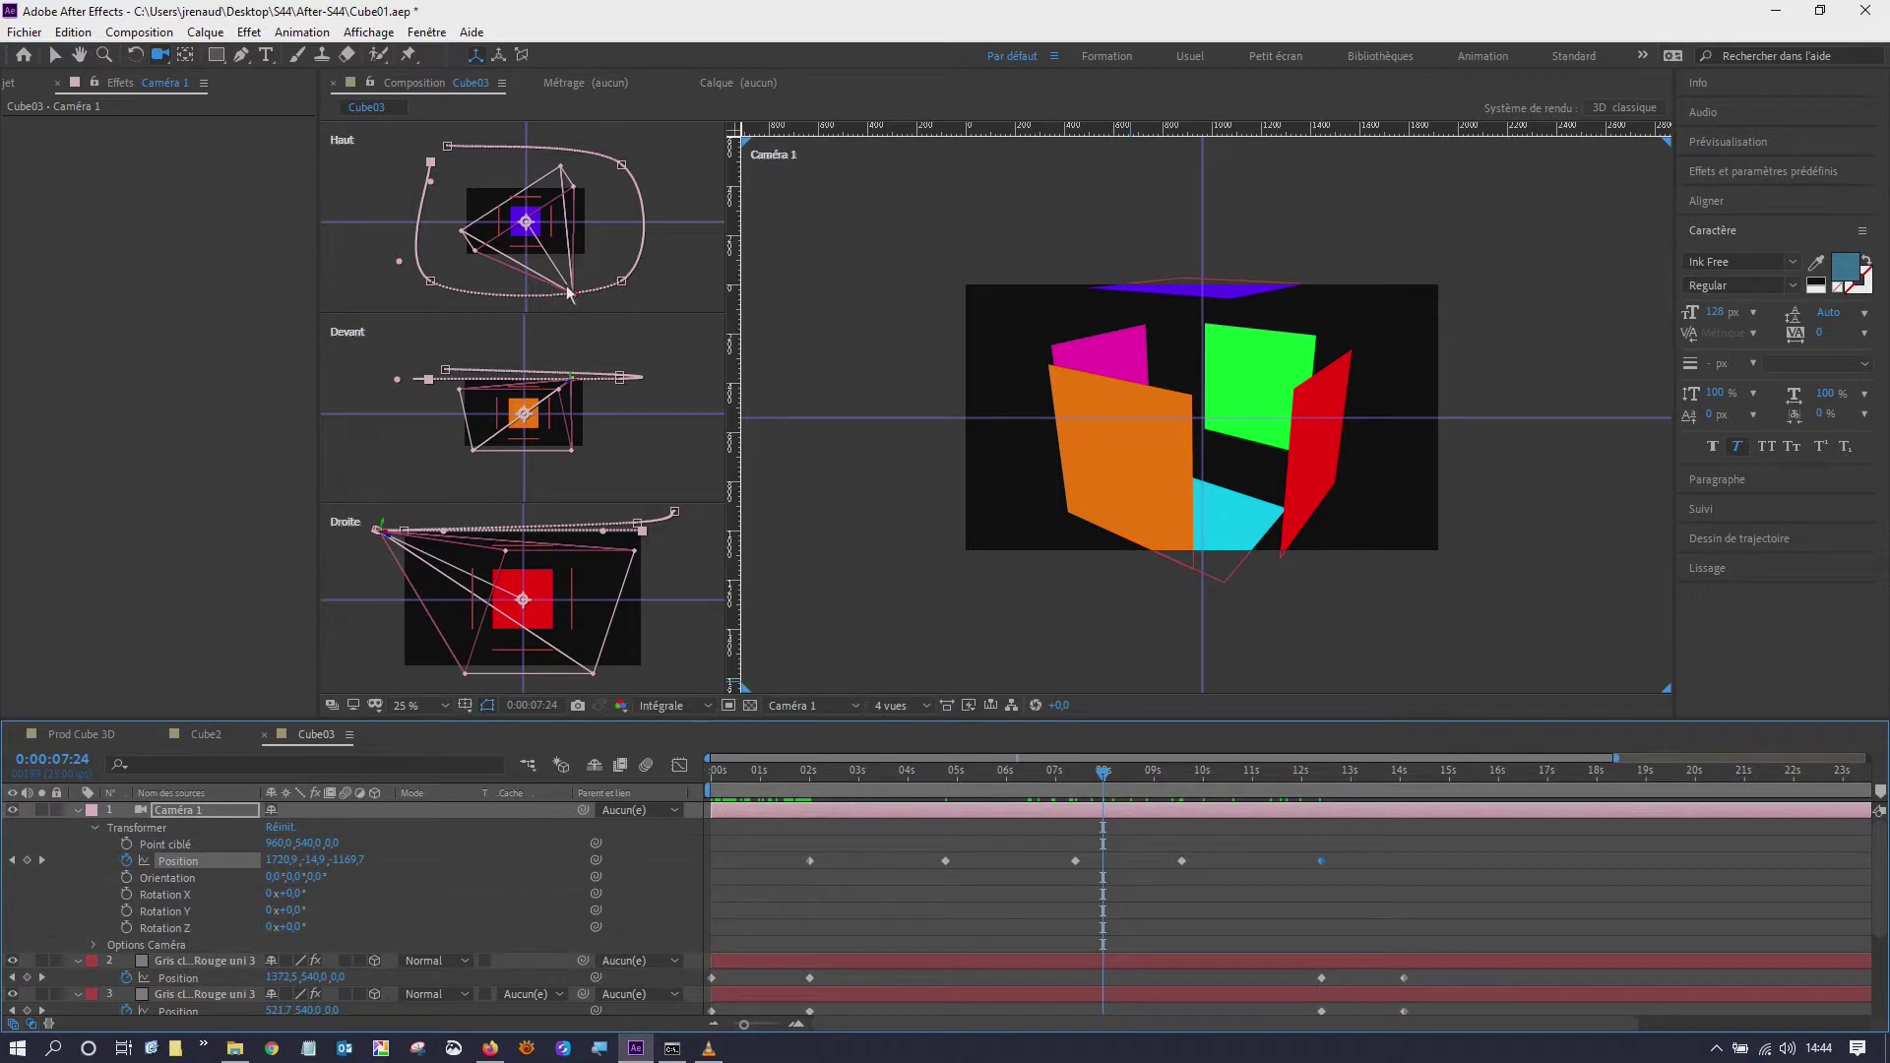
# - In the Haut view, drag camera path points outward to start bending Caméra 1's path
pyautogui.click(56, 57)
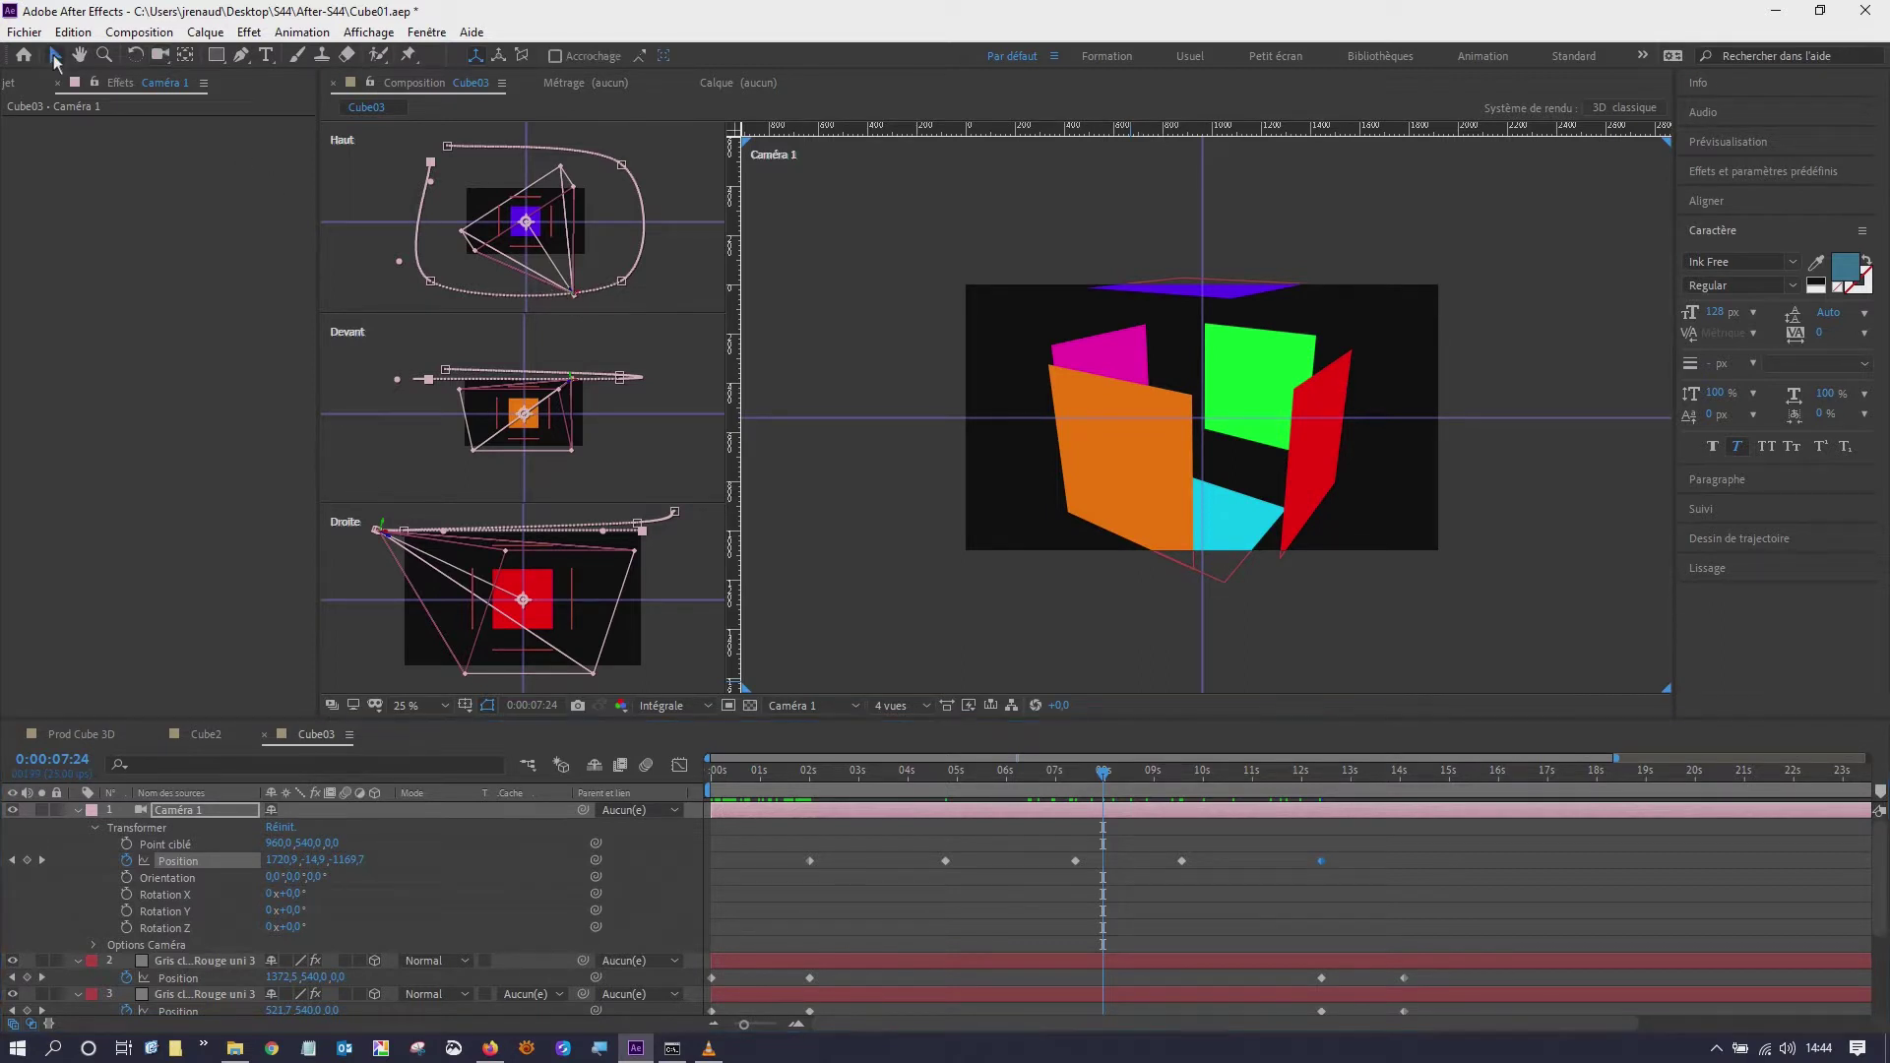
pyautogui.click(622, 282)
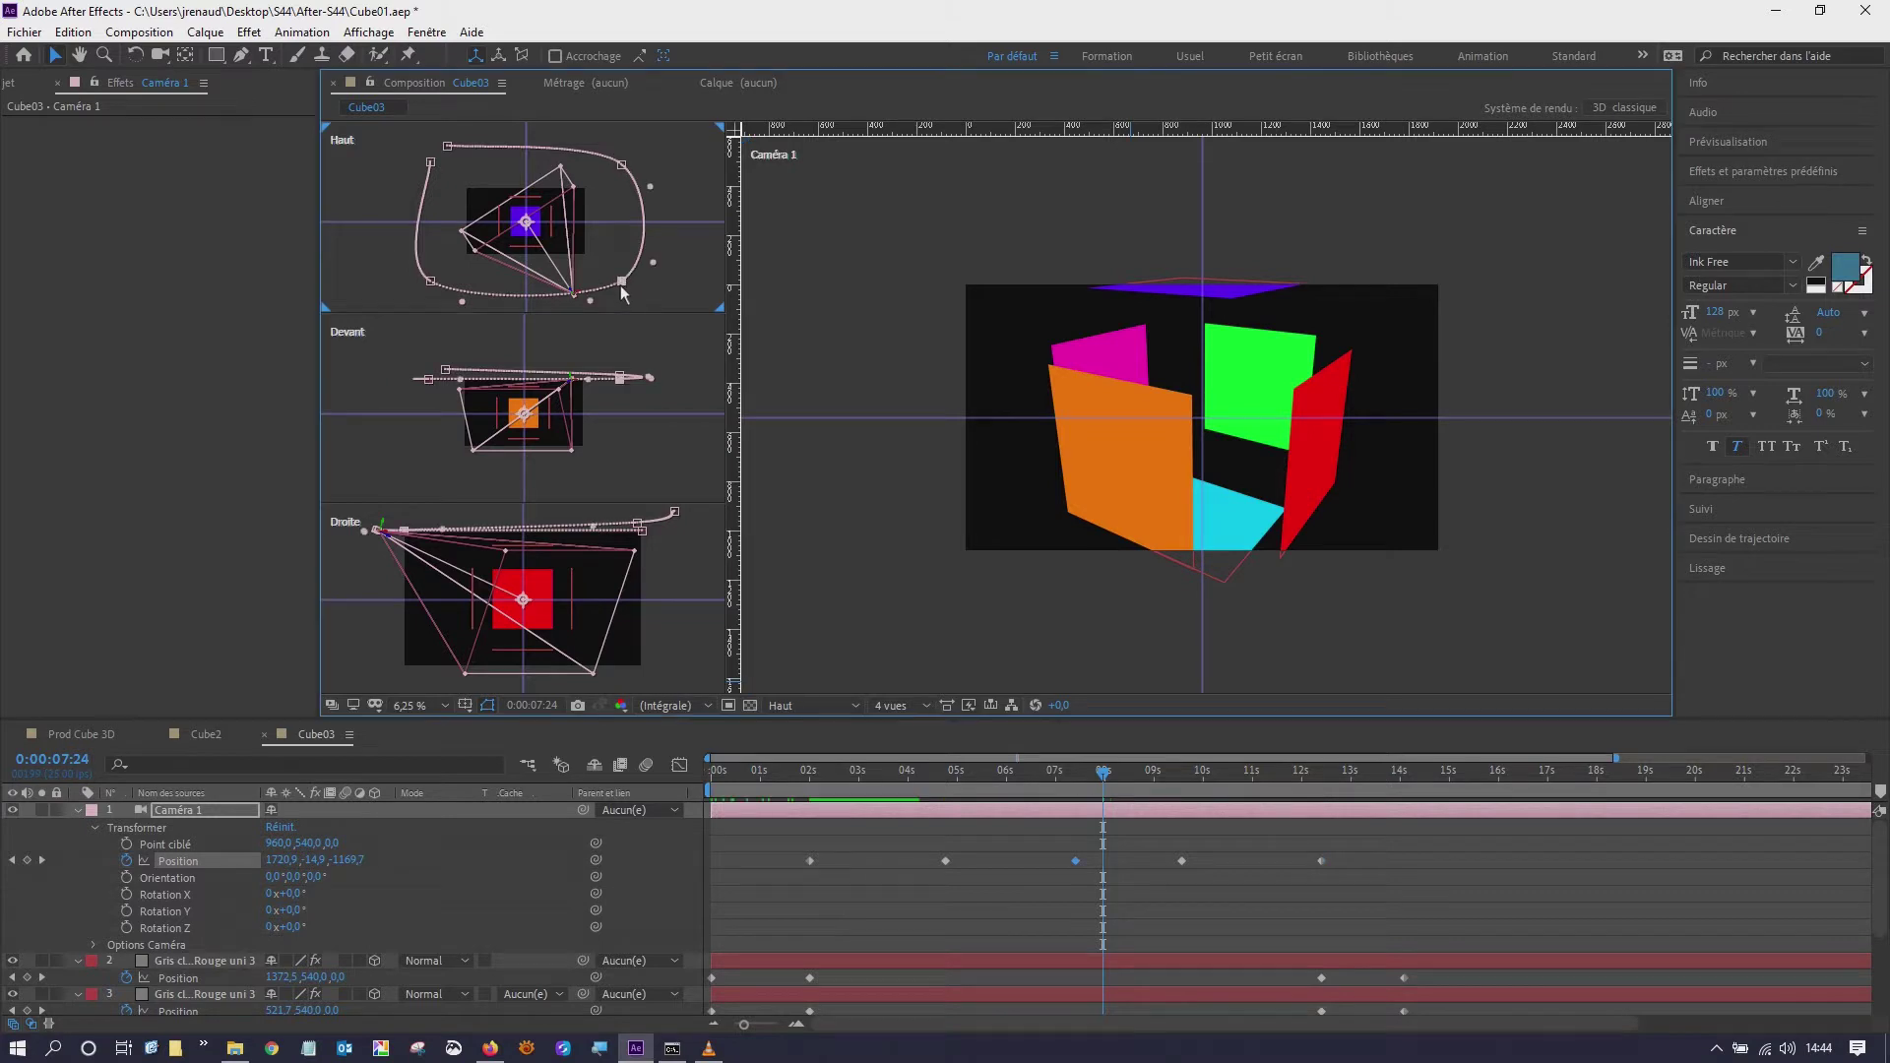
pyautogui.moveTo(592, 301); pyautogui.dragTo(546, 349)
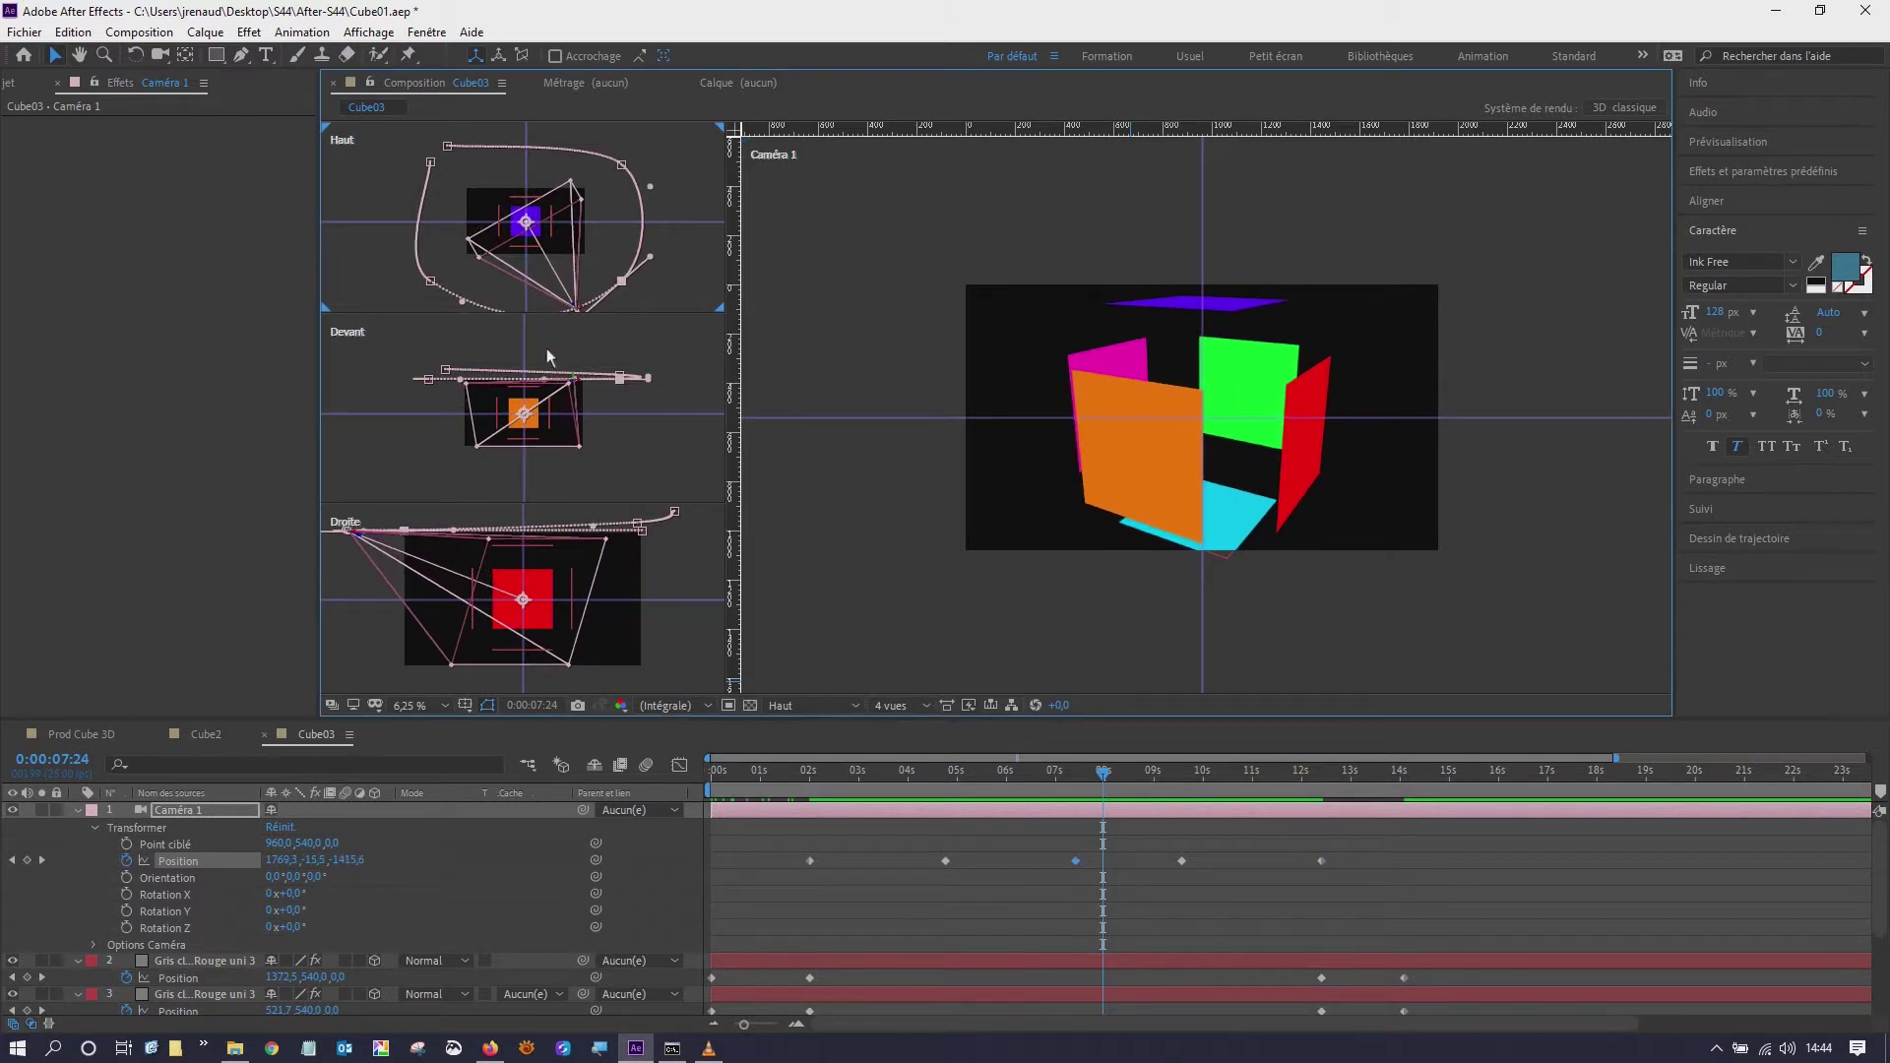
pyautogui.moveTo(524, 274)
pyautogui.mouseDown()
pyautogui.moveTo(532, 246)
pyautogui.moveTo(501, 299)
pyautogui.moveTo(545, 281)
pyautogui.mouseUp()
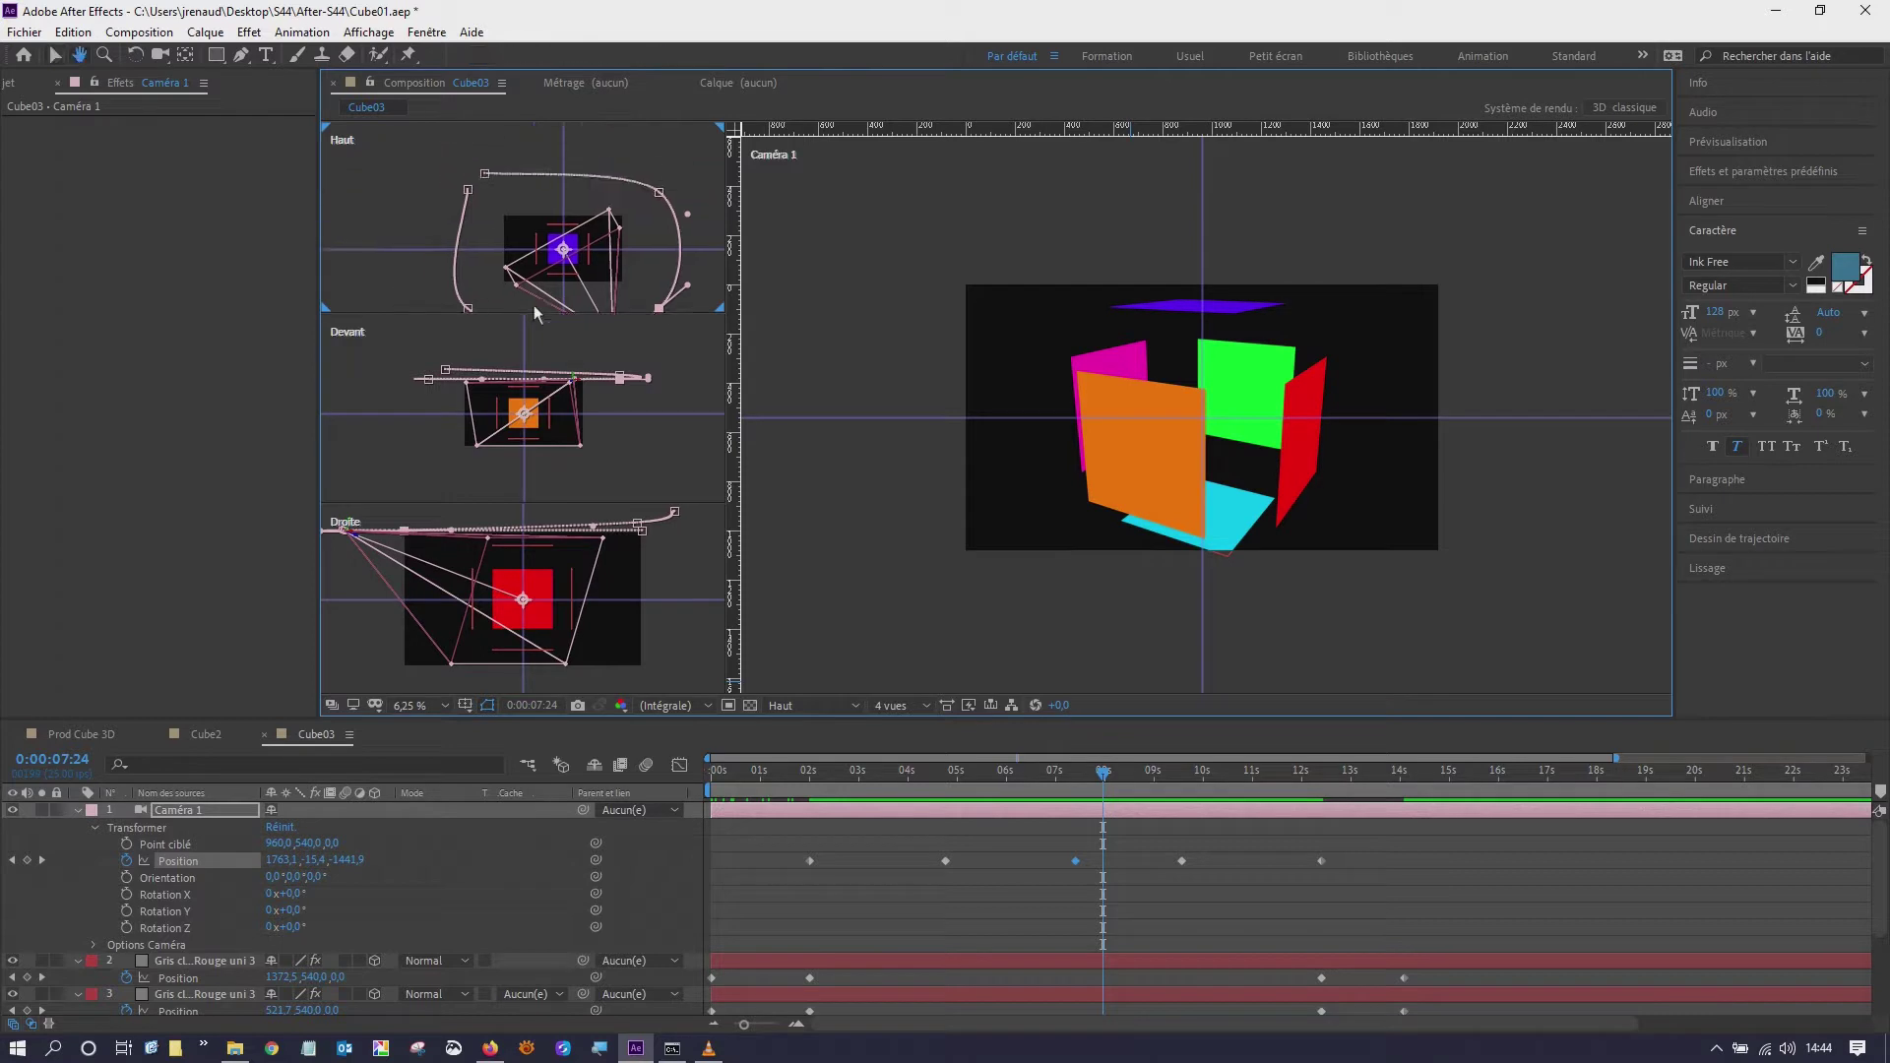
pyautogui.click(492, 278)
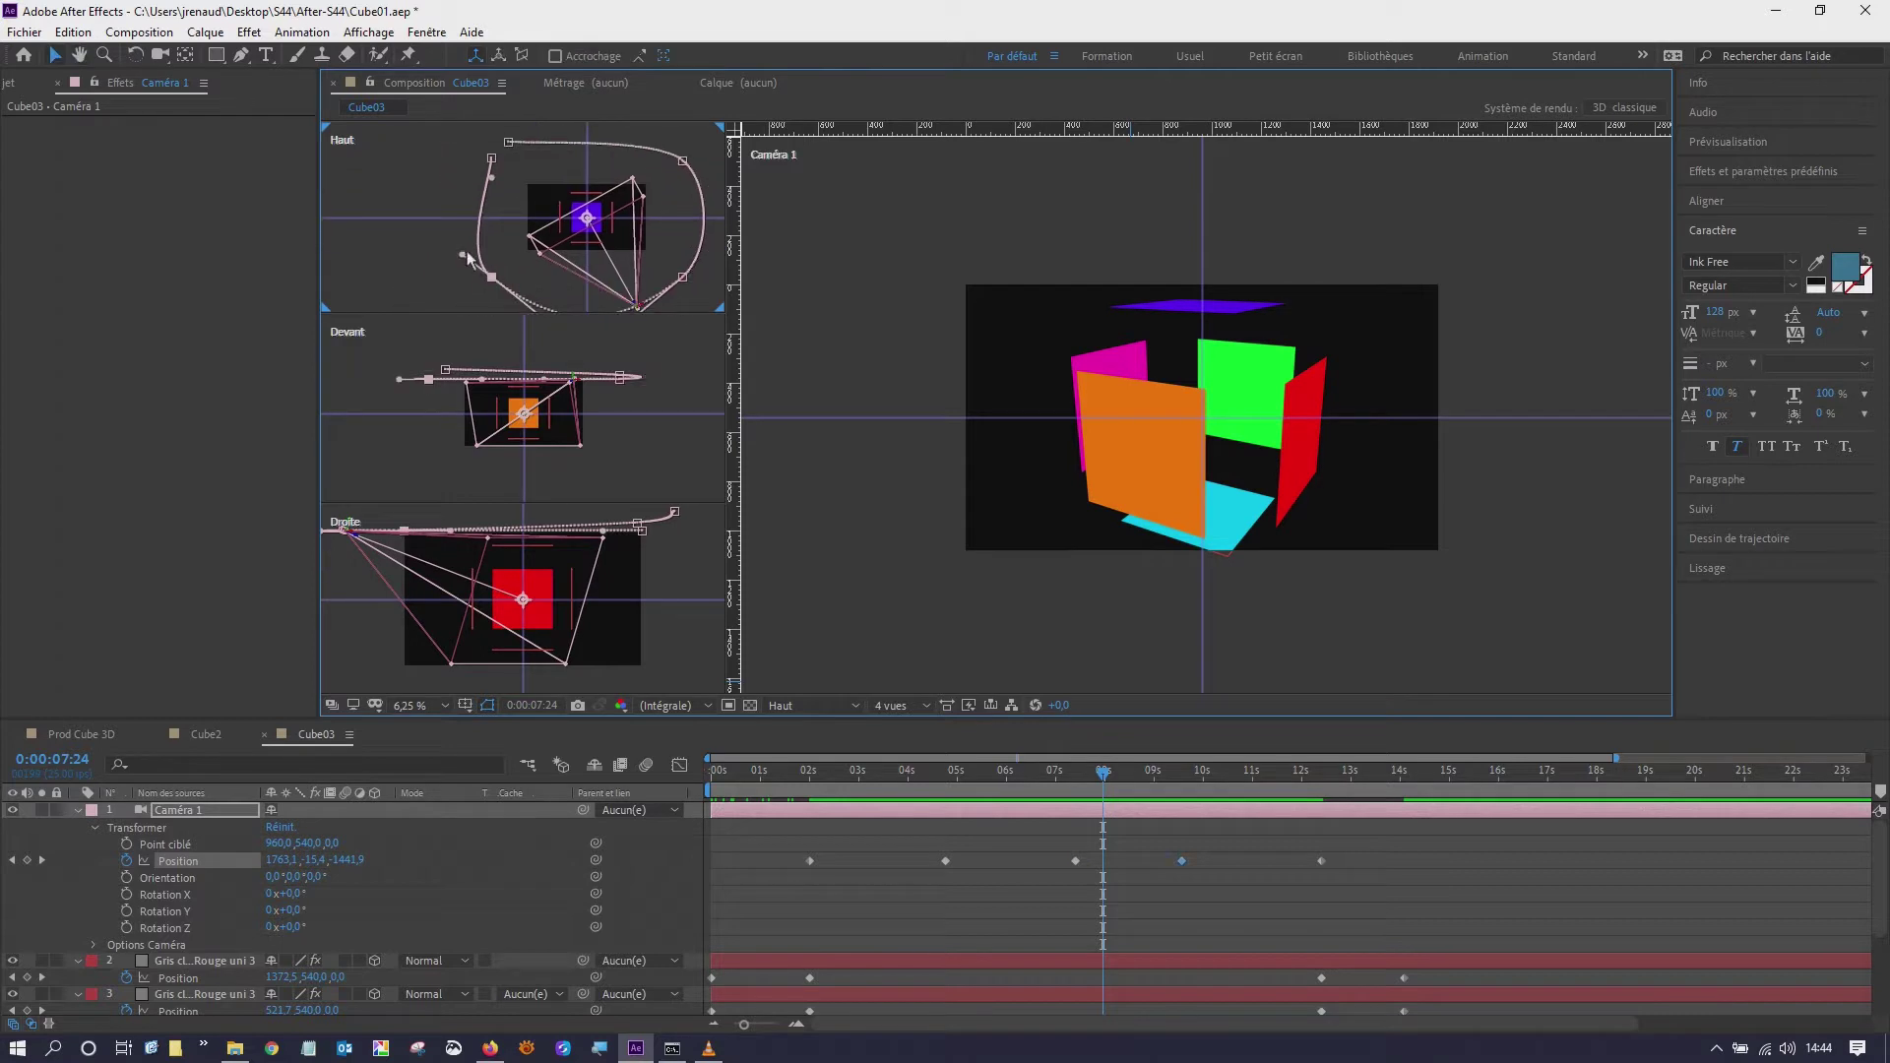
pyautogui.moveTo(457, 253)
pyautogui.mouseDown()
pyautogui.moveTo(484, 219)
pyautogui.moveTo(469, 190)
pyautogui.mouseUp()
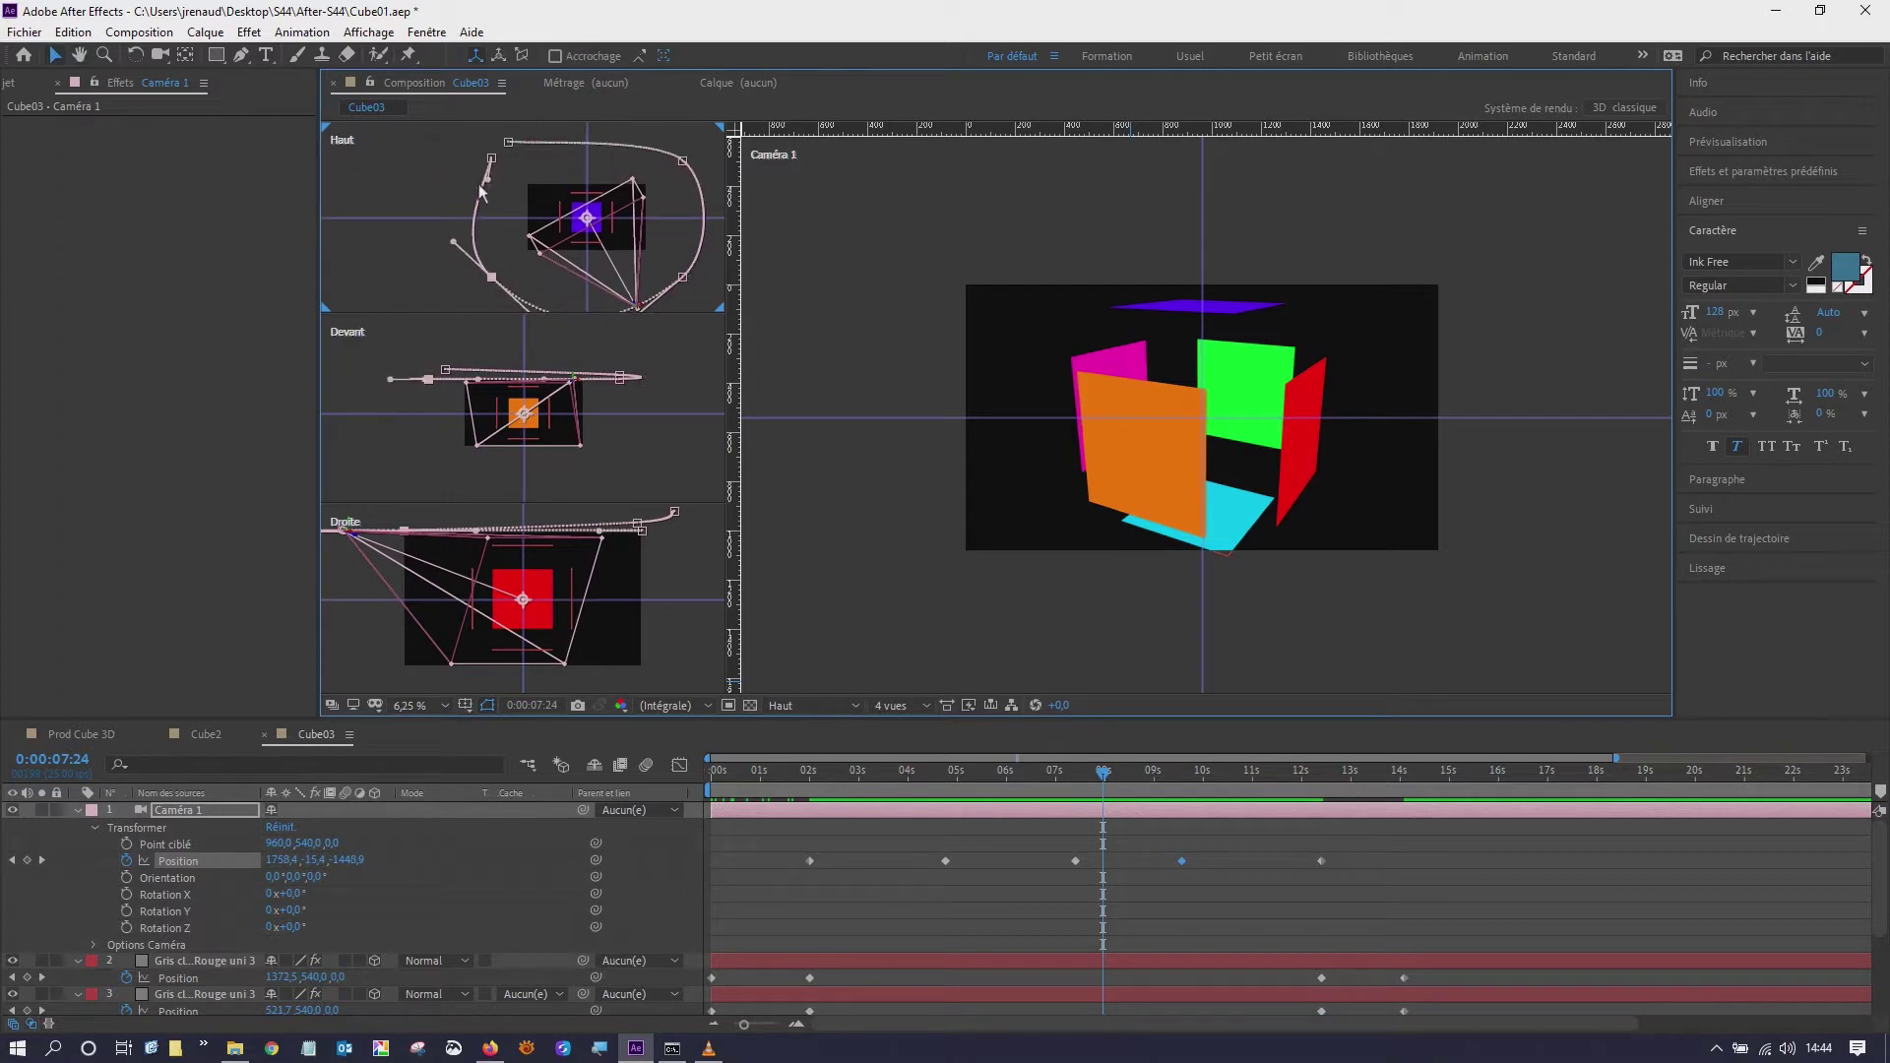
# - Pull the path's Bézier tangents and move a point to round the camera orbit
pyautogui.moveTo(985, 773); pyautogui.dragTo(811, 783)
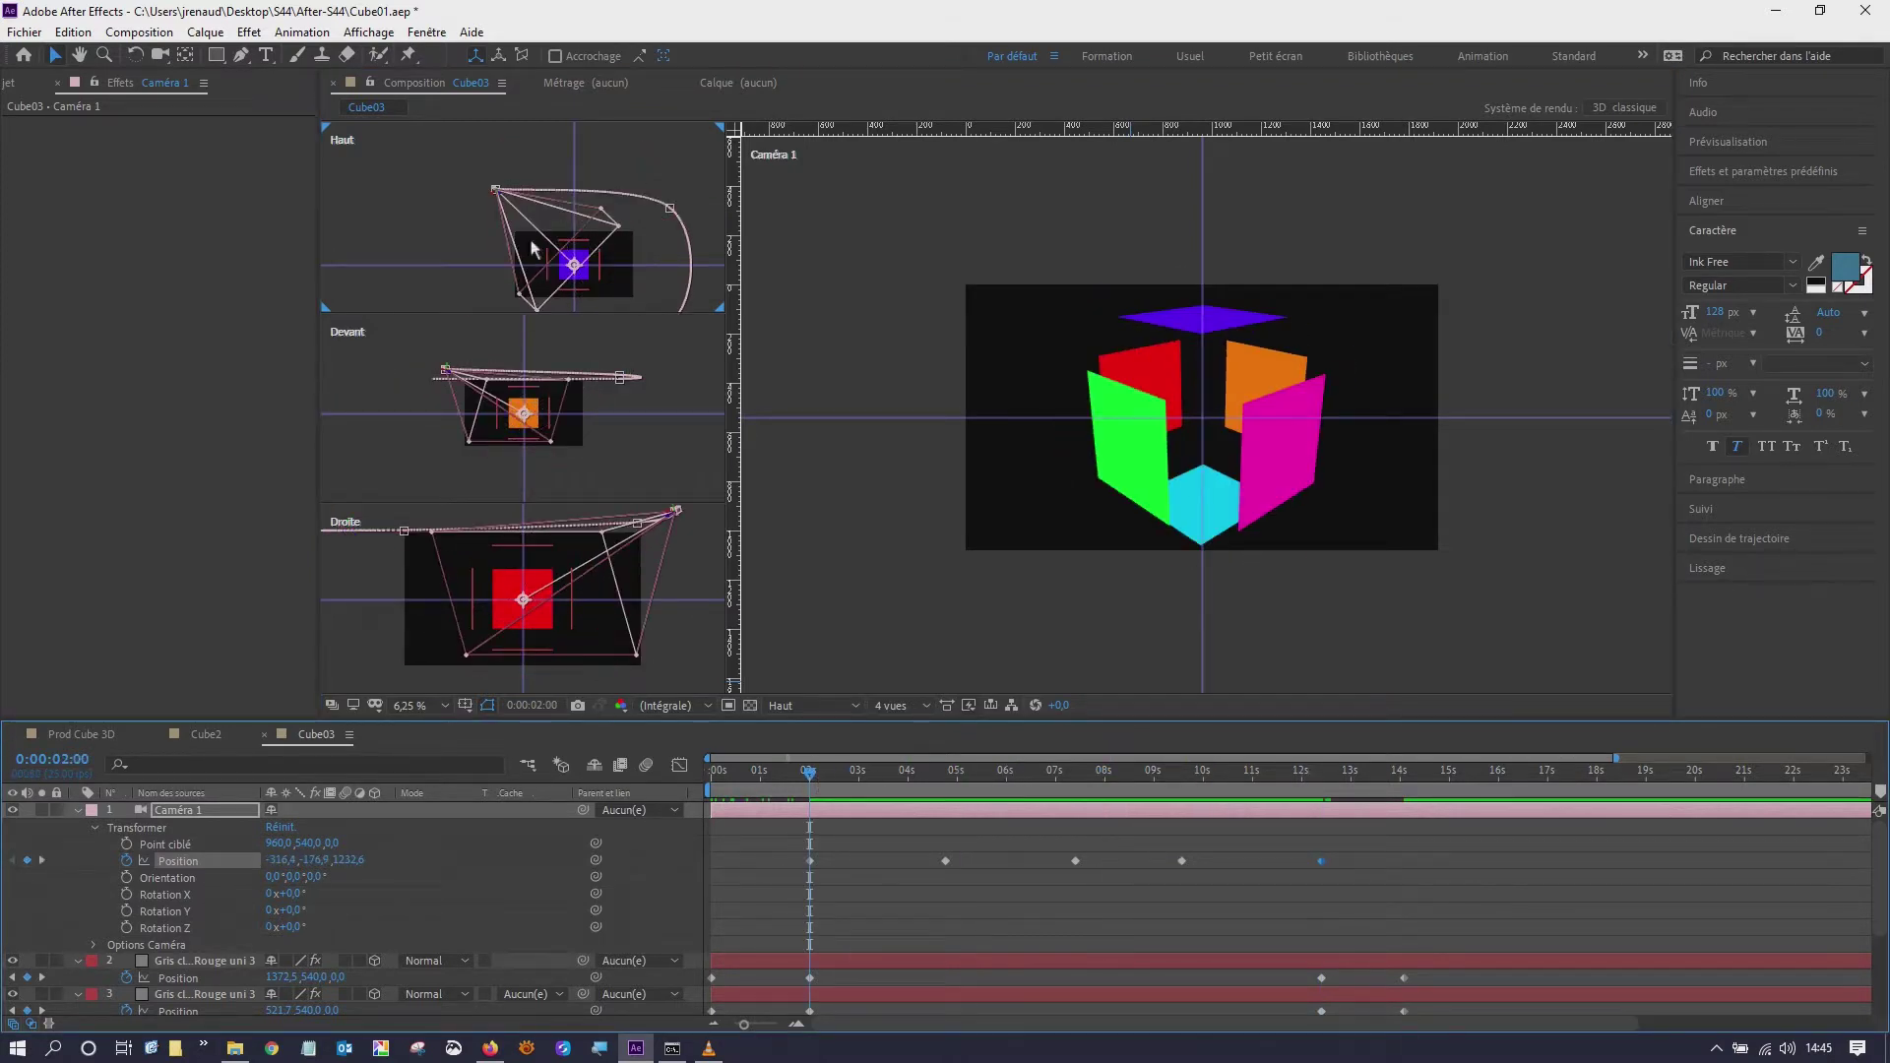
pyautogui.click(497, 194)
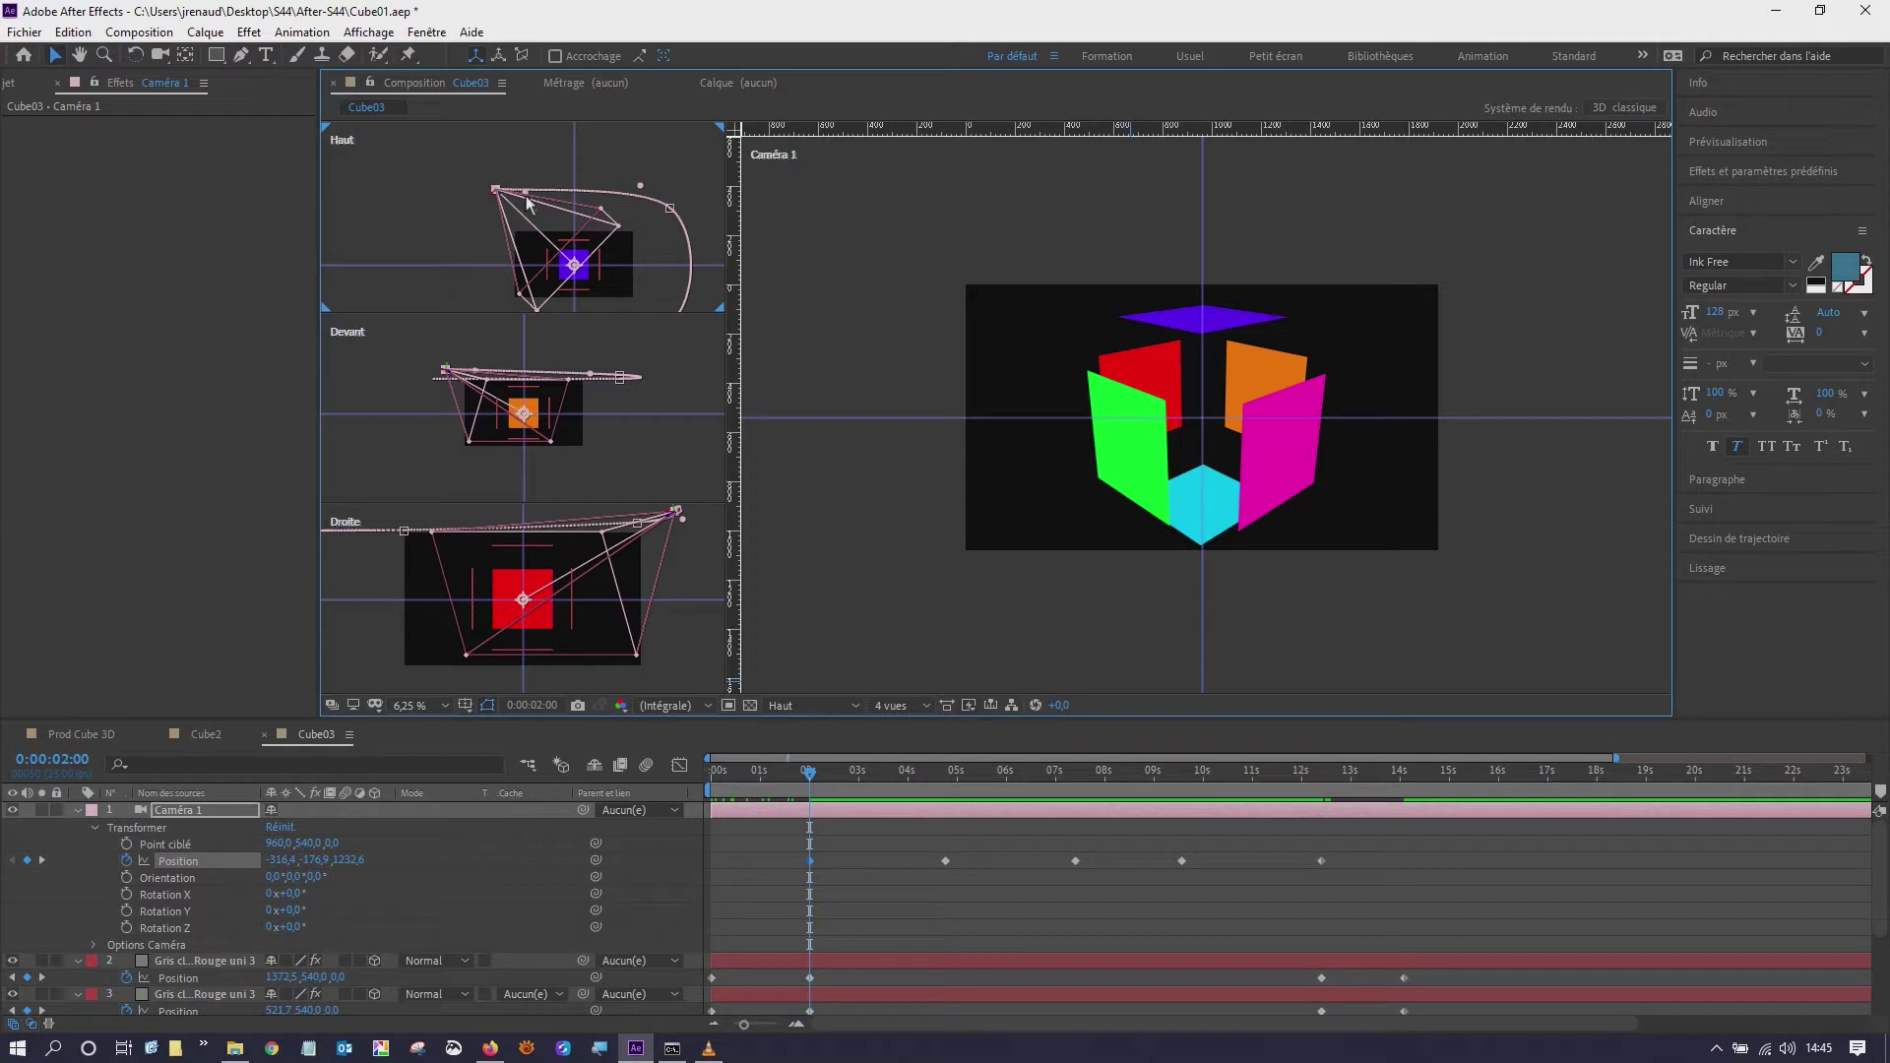
pyautogui.moveTo(527, 195); pyautogui.dragTo(547, 161)
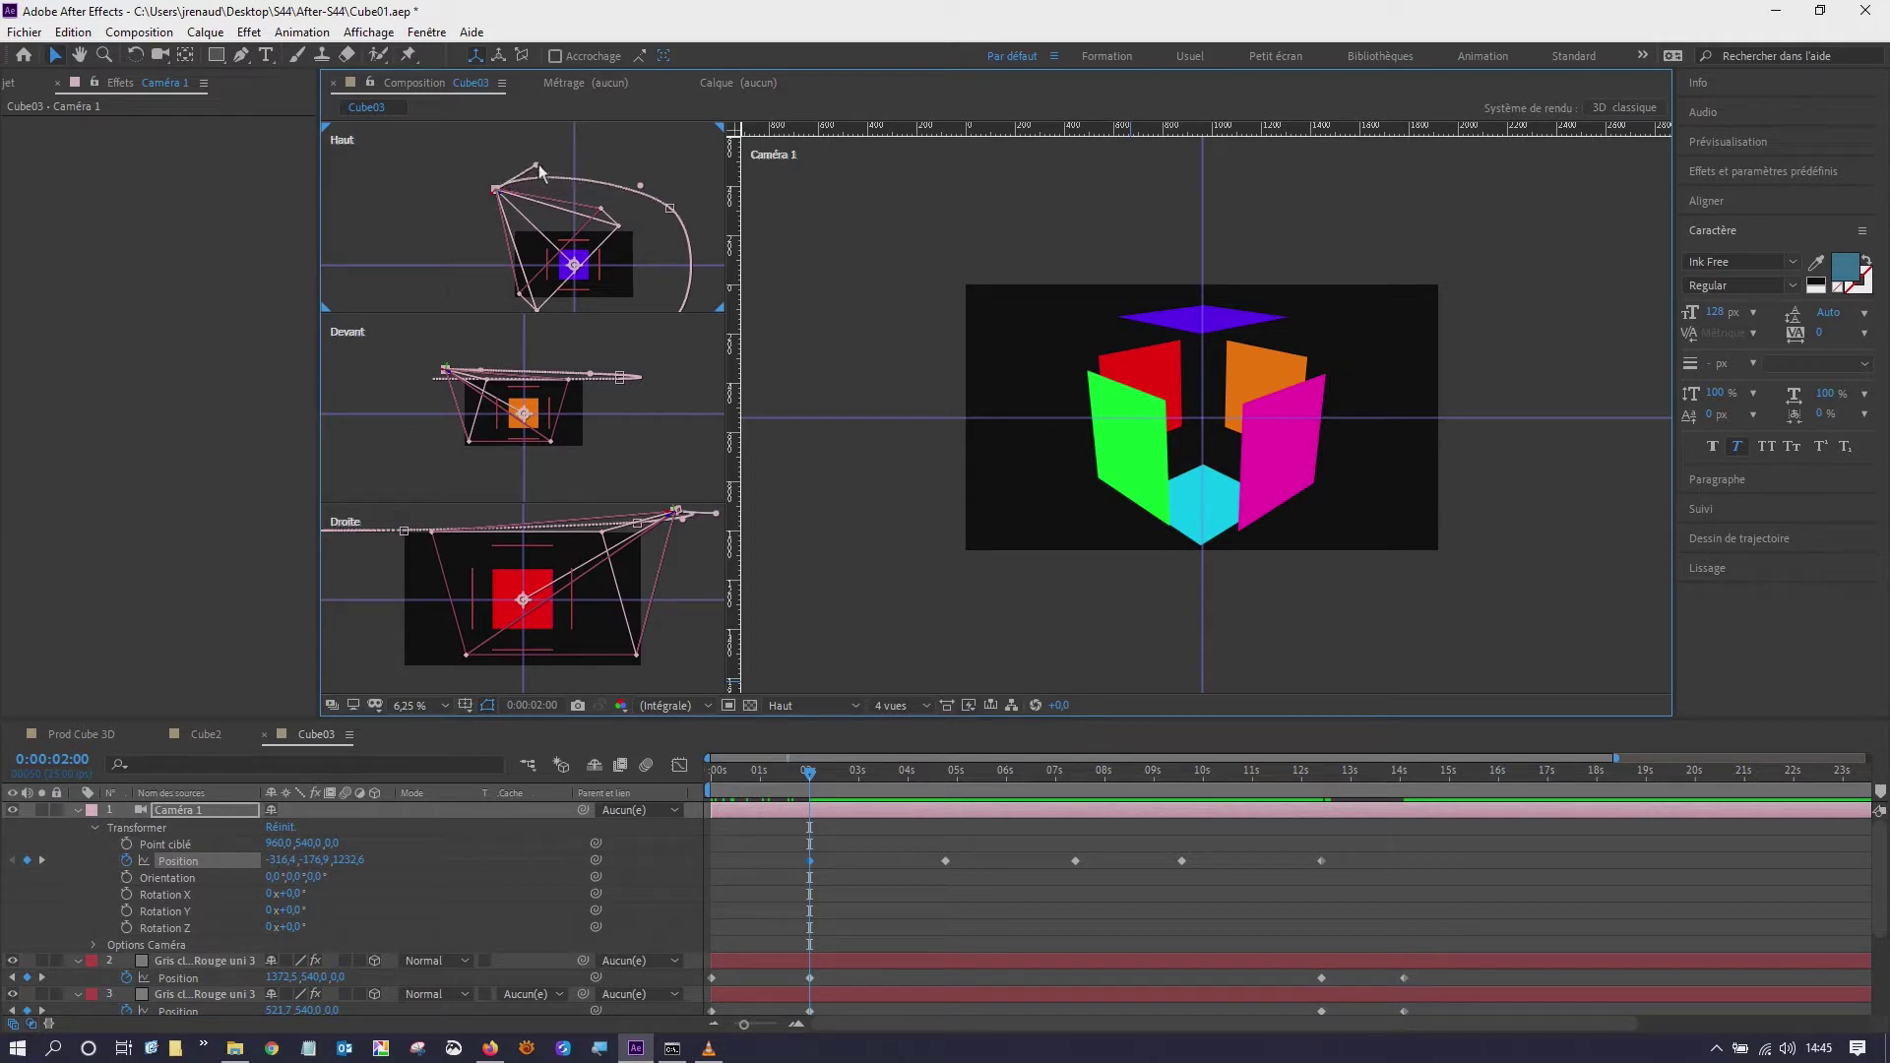
pyautogui.moveTo(639, 188); pyautogui.dragTo(635, 155)
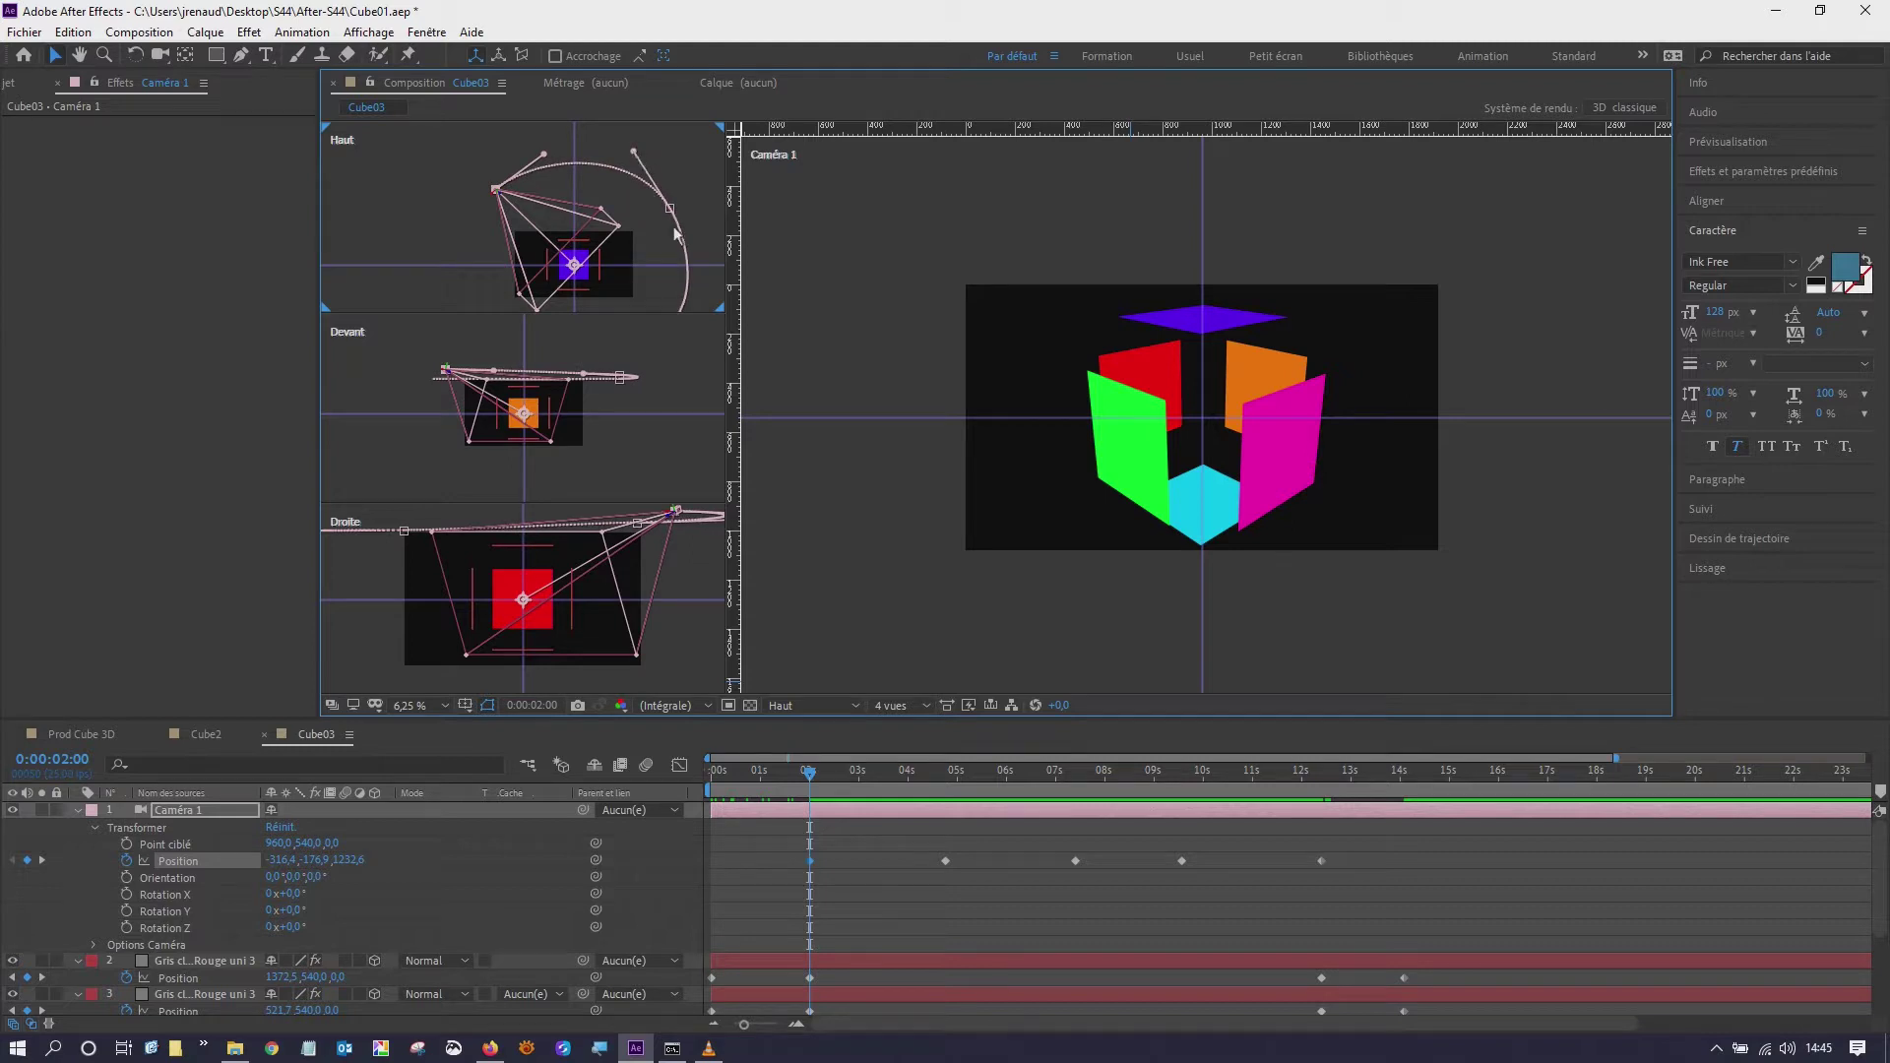
pyautogui.click(671, 210)
pyautogui.moveTo(670, 255); pyautogui.dragTo(624, 188)
pyautogui.moveTo(626, 261)
pyautogui.mouseDown()
pyautogui.moveTo(658, 227)
pyautogui.moveTo(652, 177)
pyautogui.mouseUp()
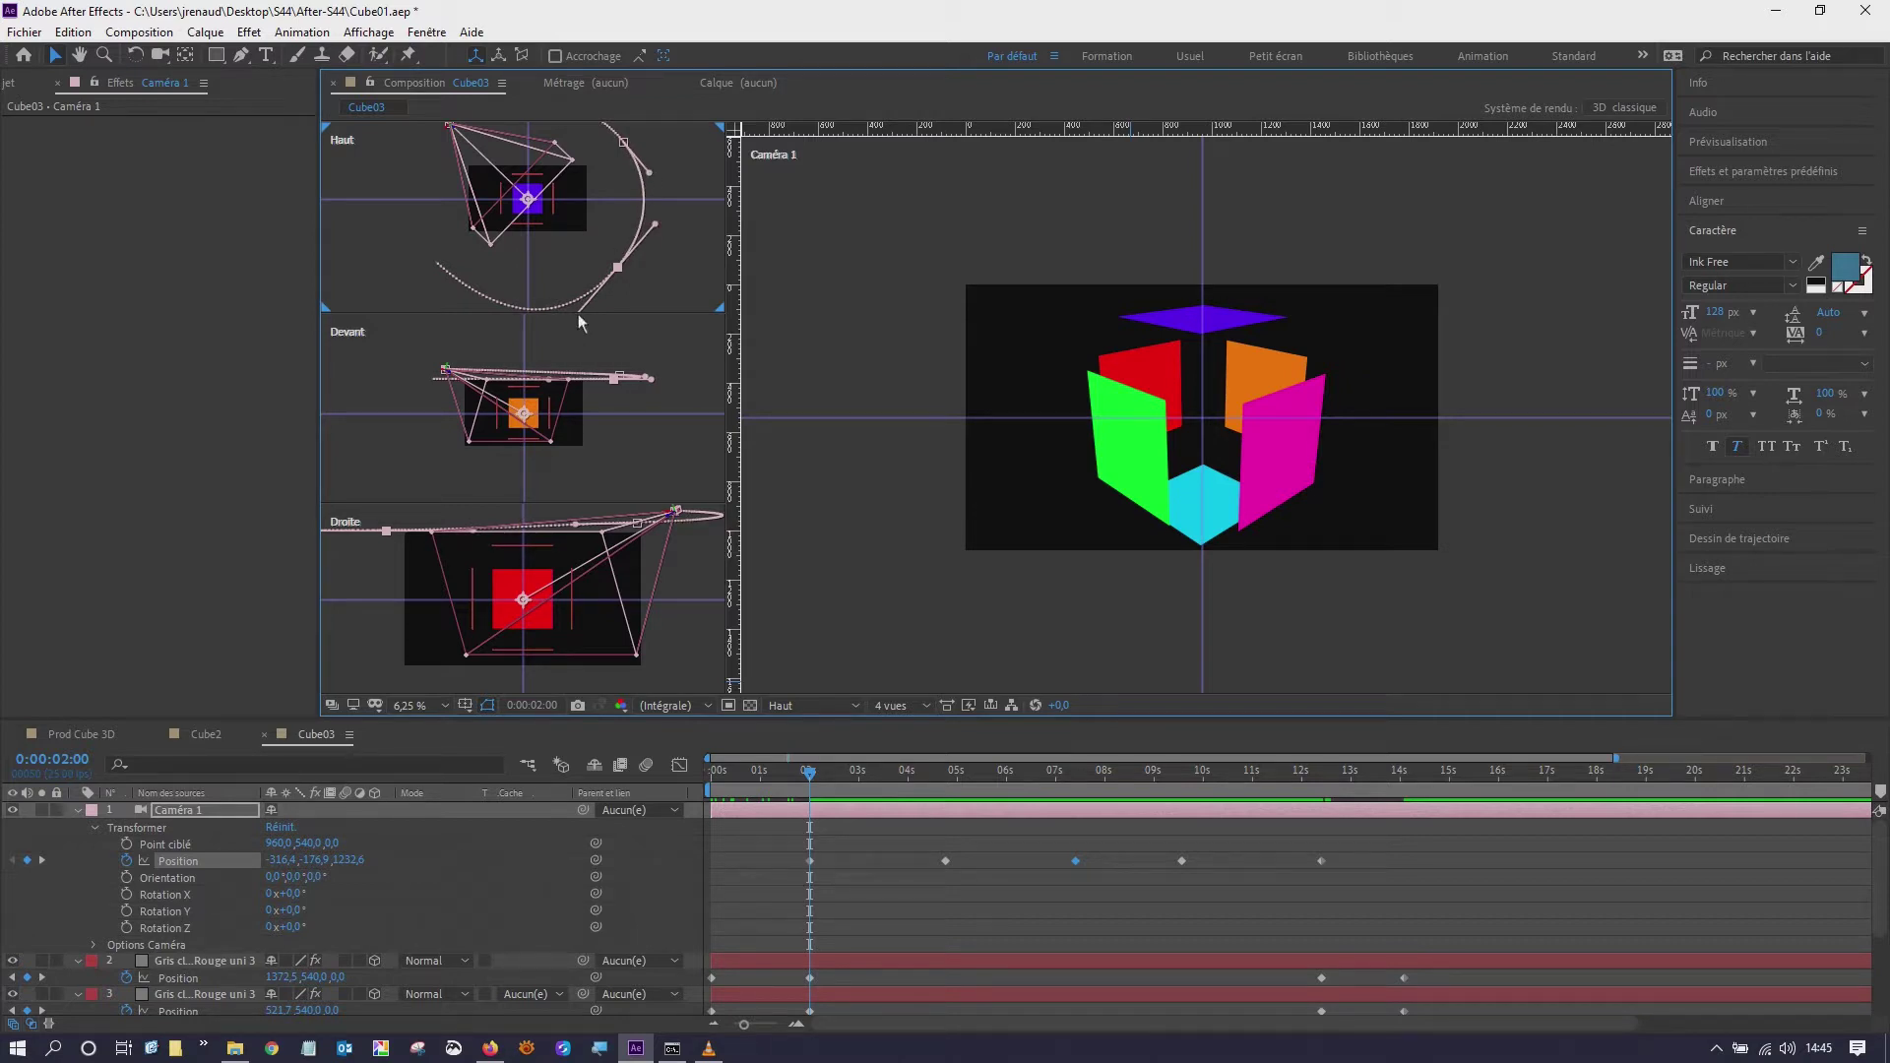
pyautogui.moveTo(579, 313); pyautogui.dragTo(580, 286)
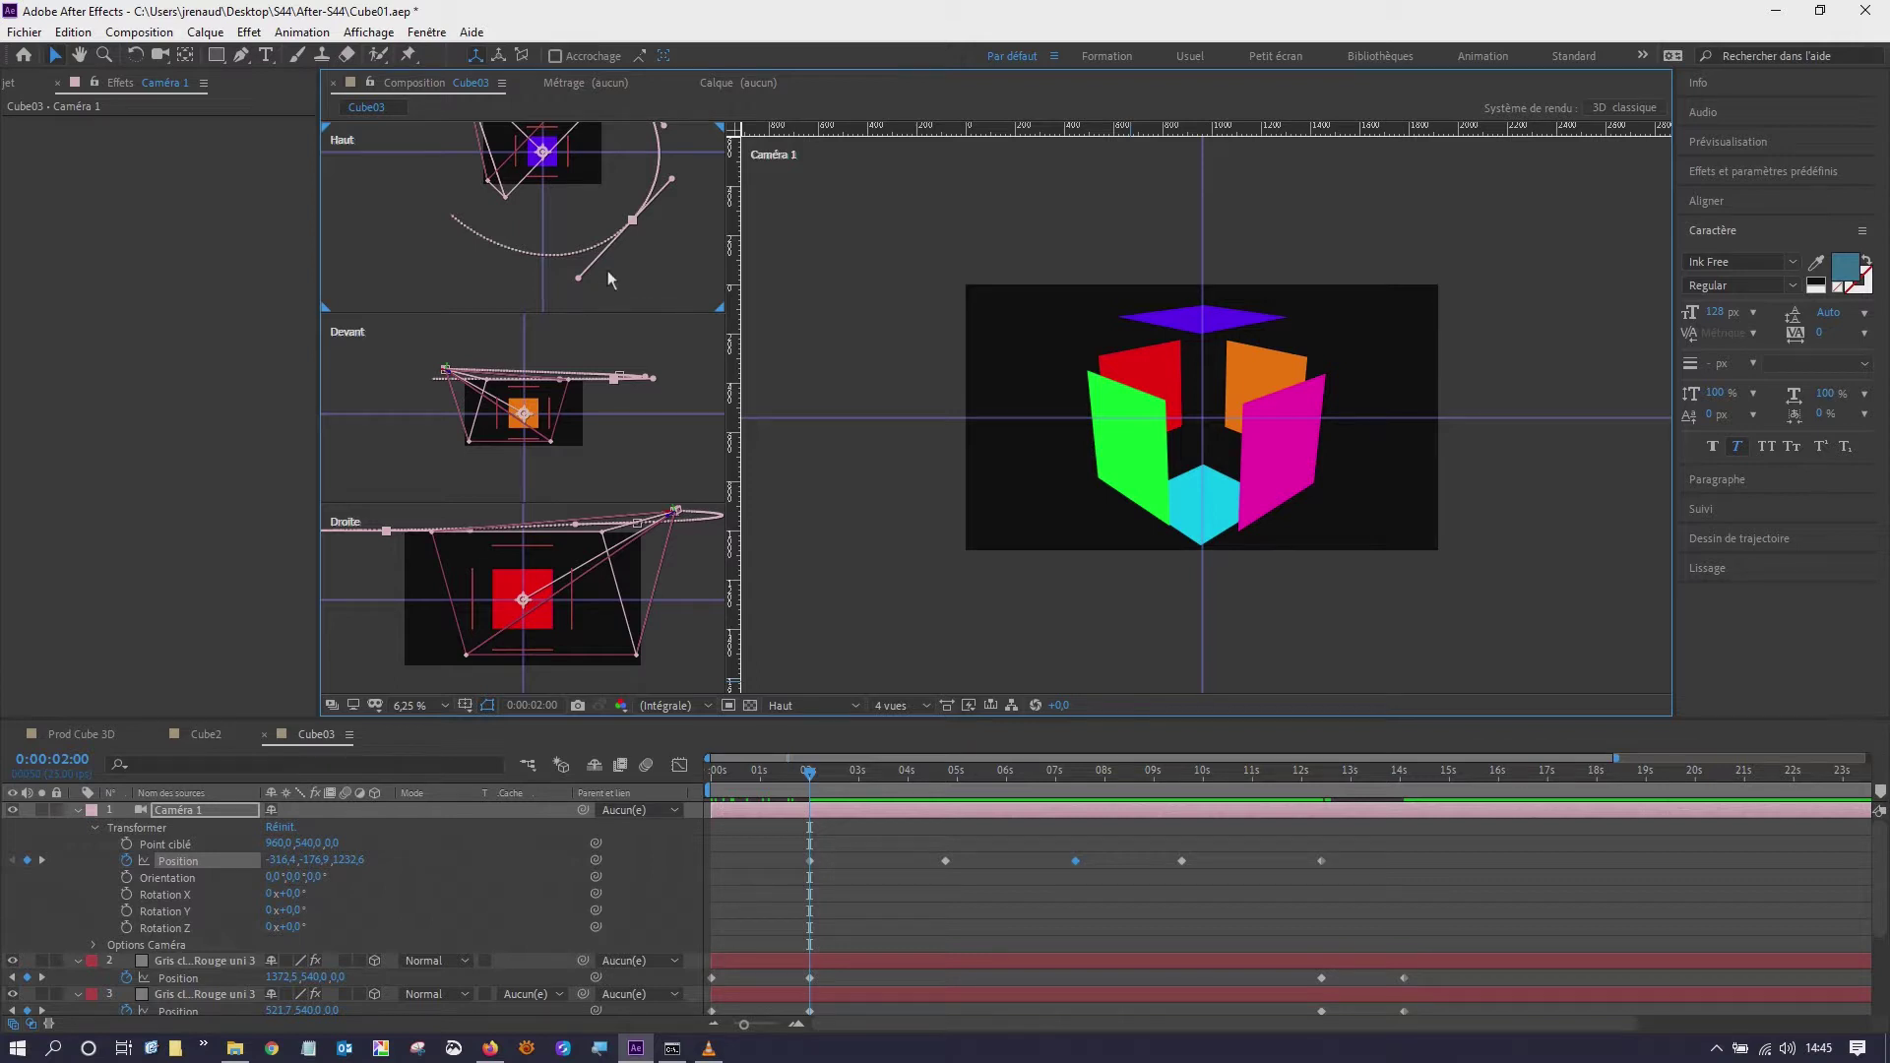
# - Preview the Cube03 camera animation from 0:00 across the full 30-second timeline
pyautogui.scroll(-1, 606, 252)
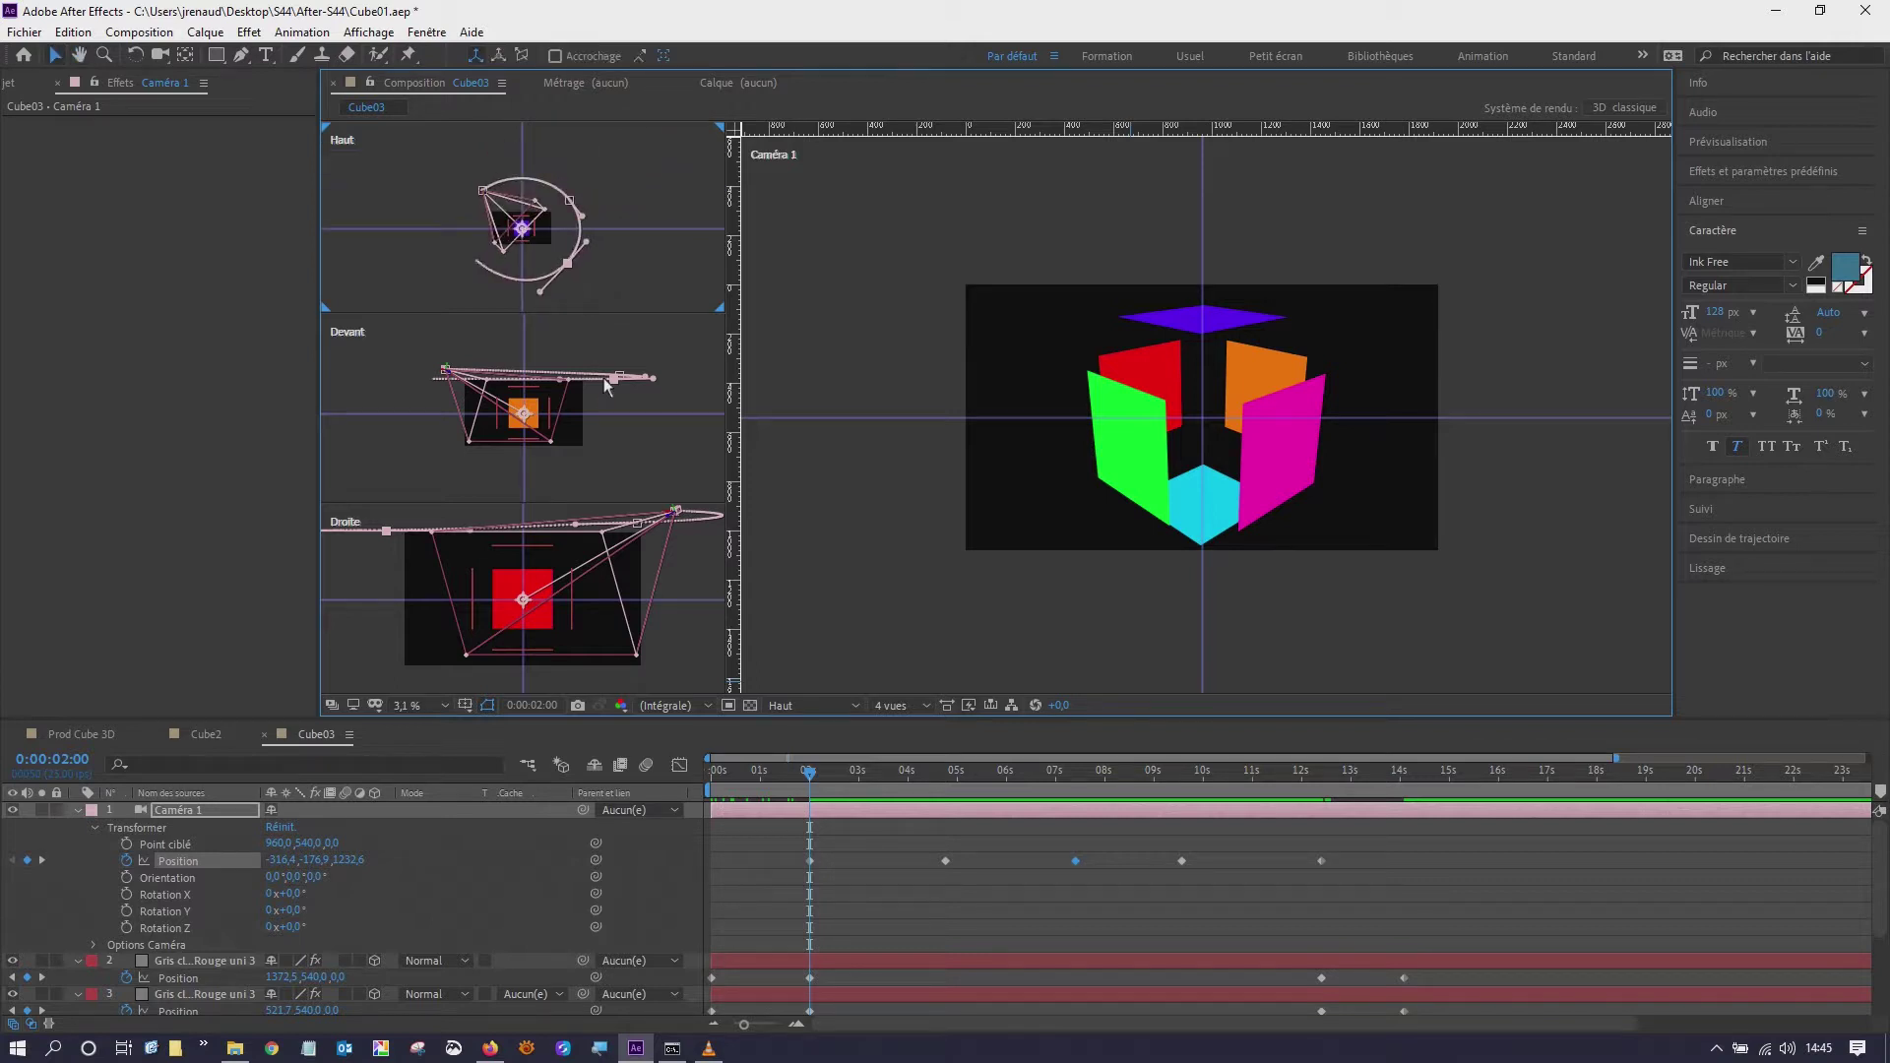
pyautogui.moveTo(809, 775)
pyautogui.mouseDown()
pyautogui.moveTo(710, 776)
pyautogui.moveTo(1021, 776)
pyautogui.moveTo(1304, 828)
pyautogui.moveTo(1391, 825)
pyautogui.mouseUp()
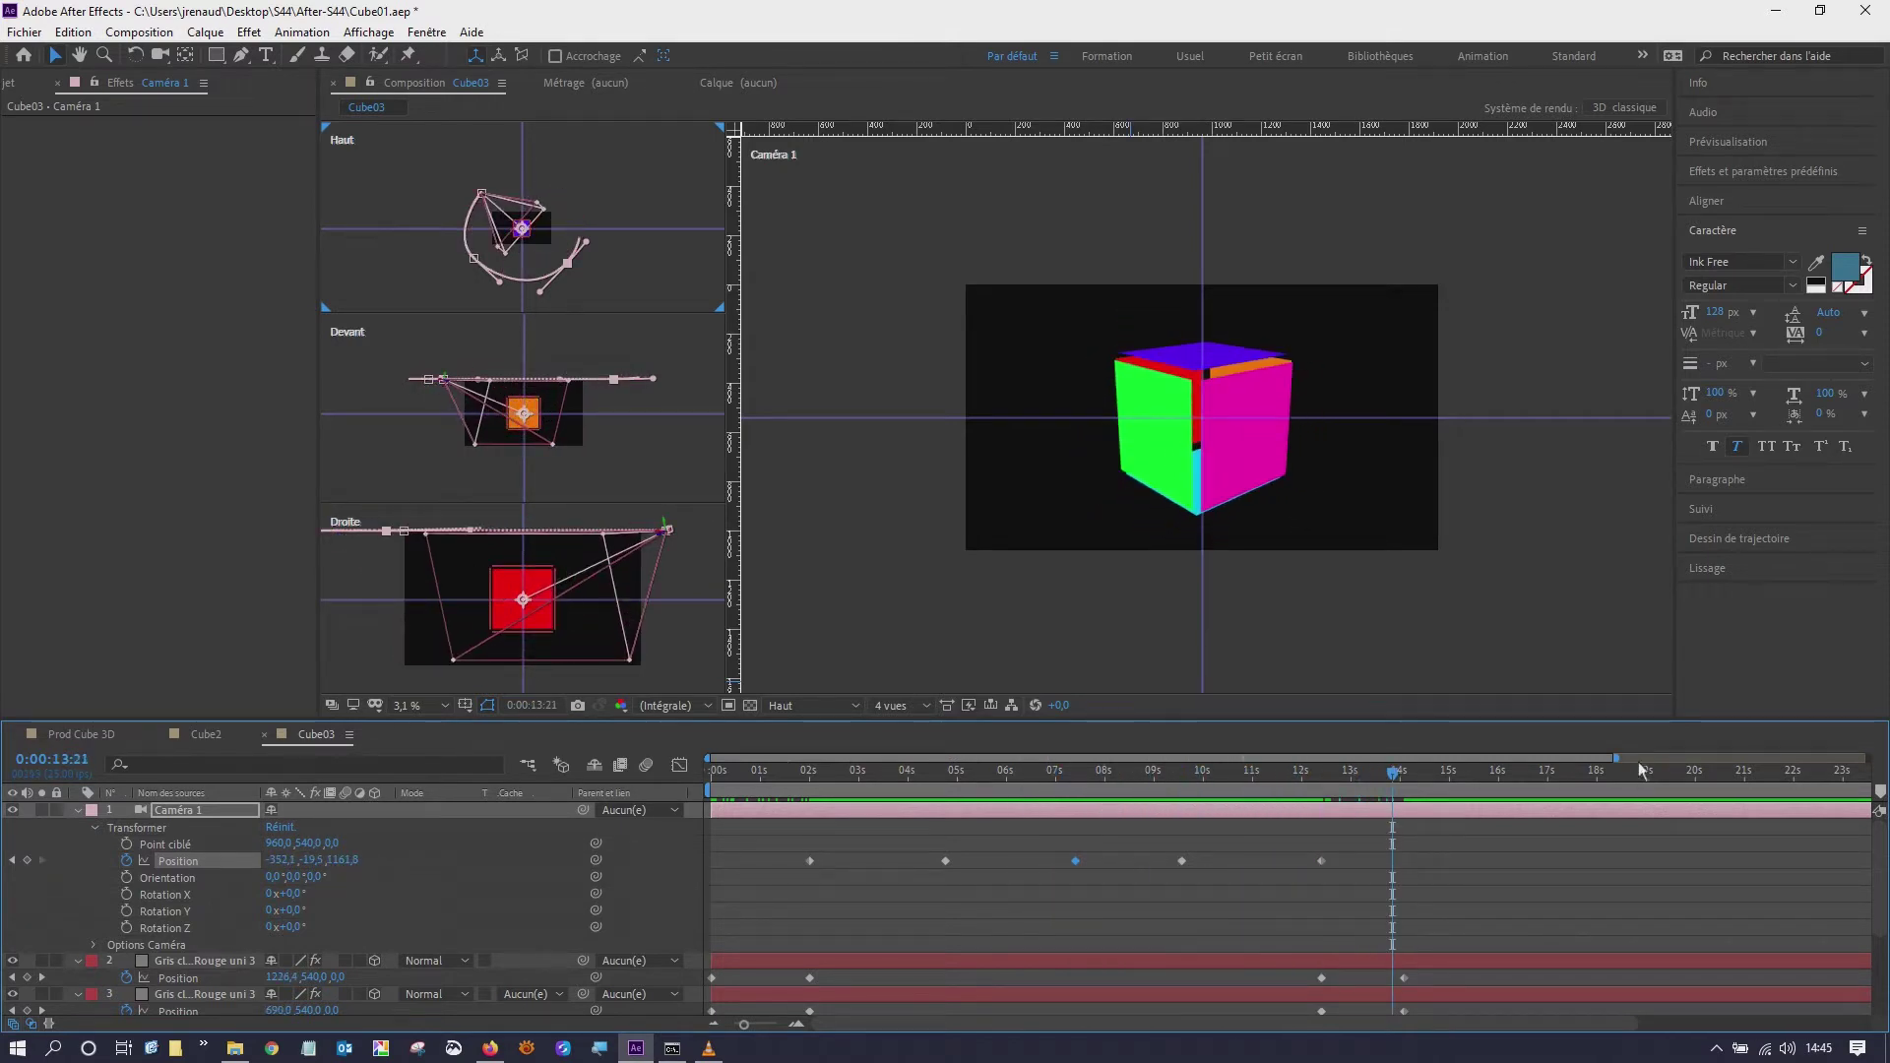
pyautogui.moveTo(1617, 759)
pyautogui.mouseDown()
pyautogui.moveTo(1871, 758)
pyautogui.moveTo(1258, 835)
pyautogui.mouseUp()
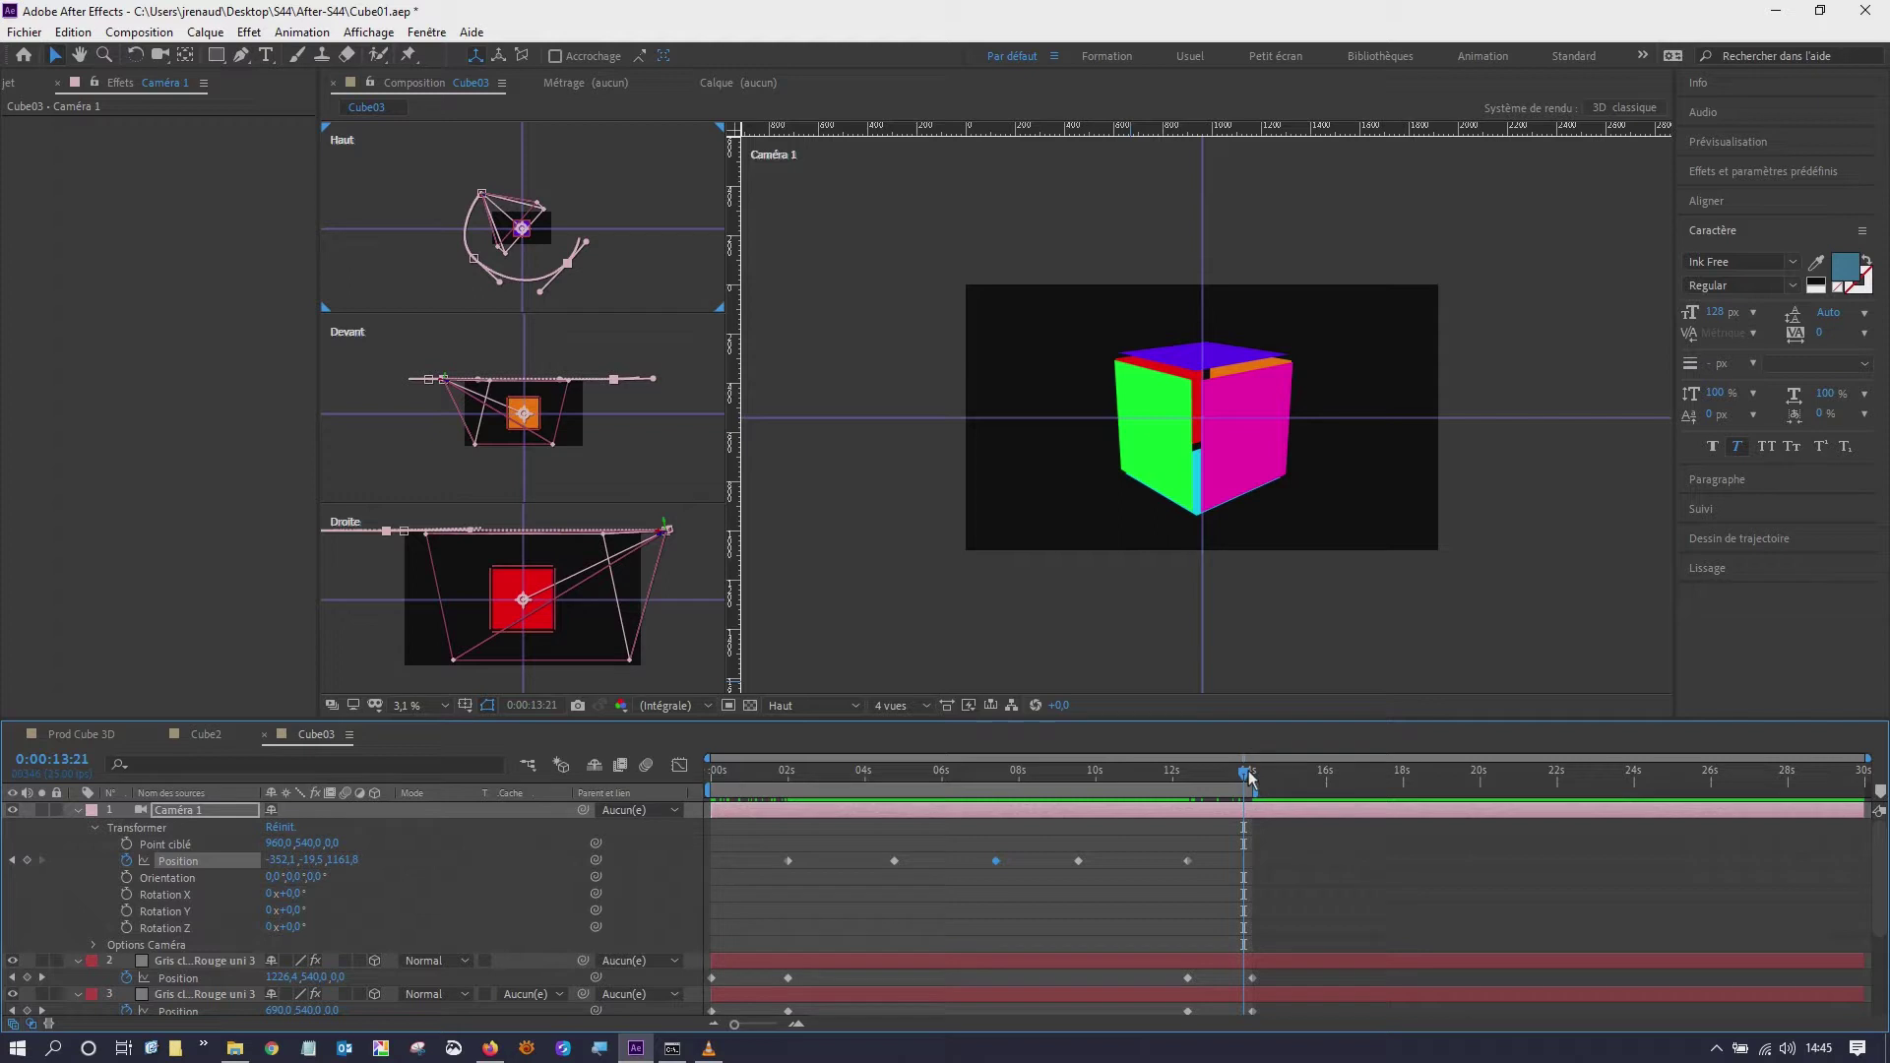
pyautogui.press('space')
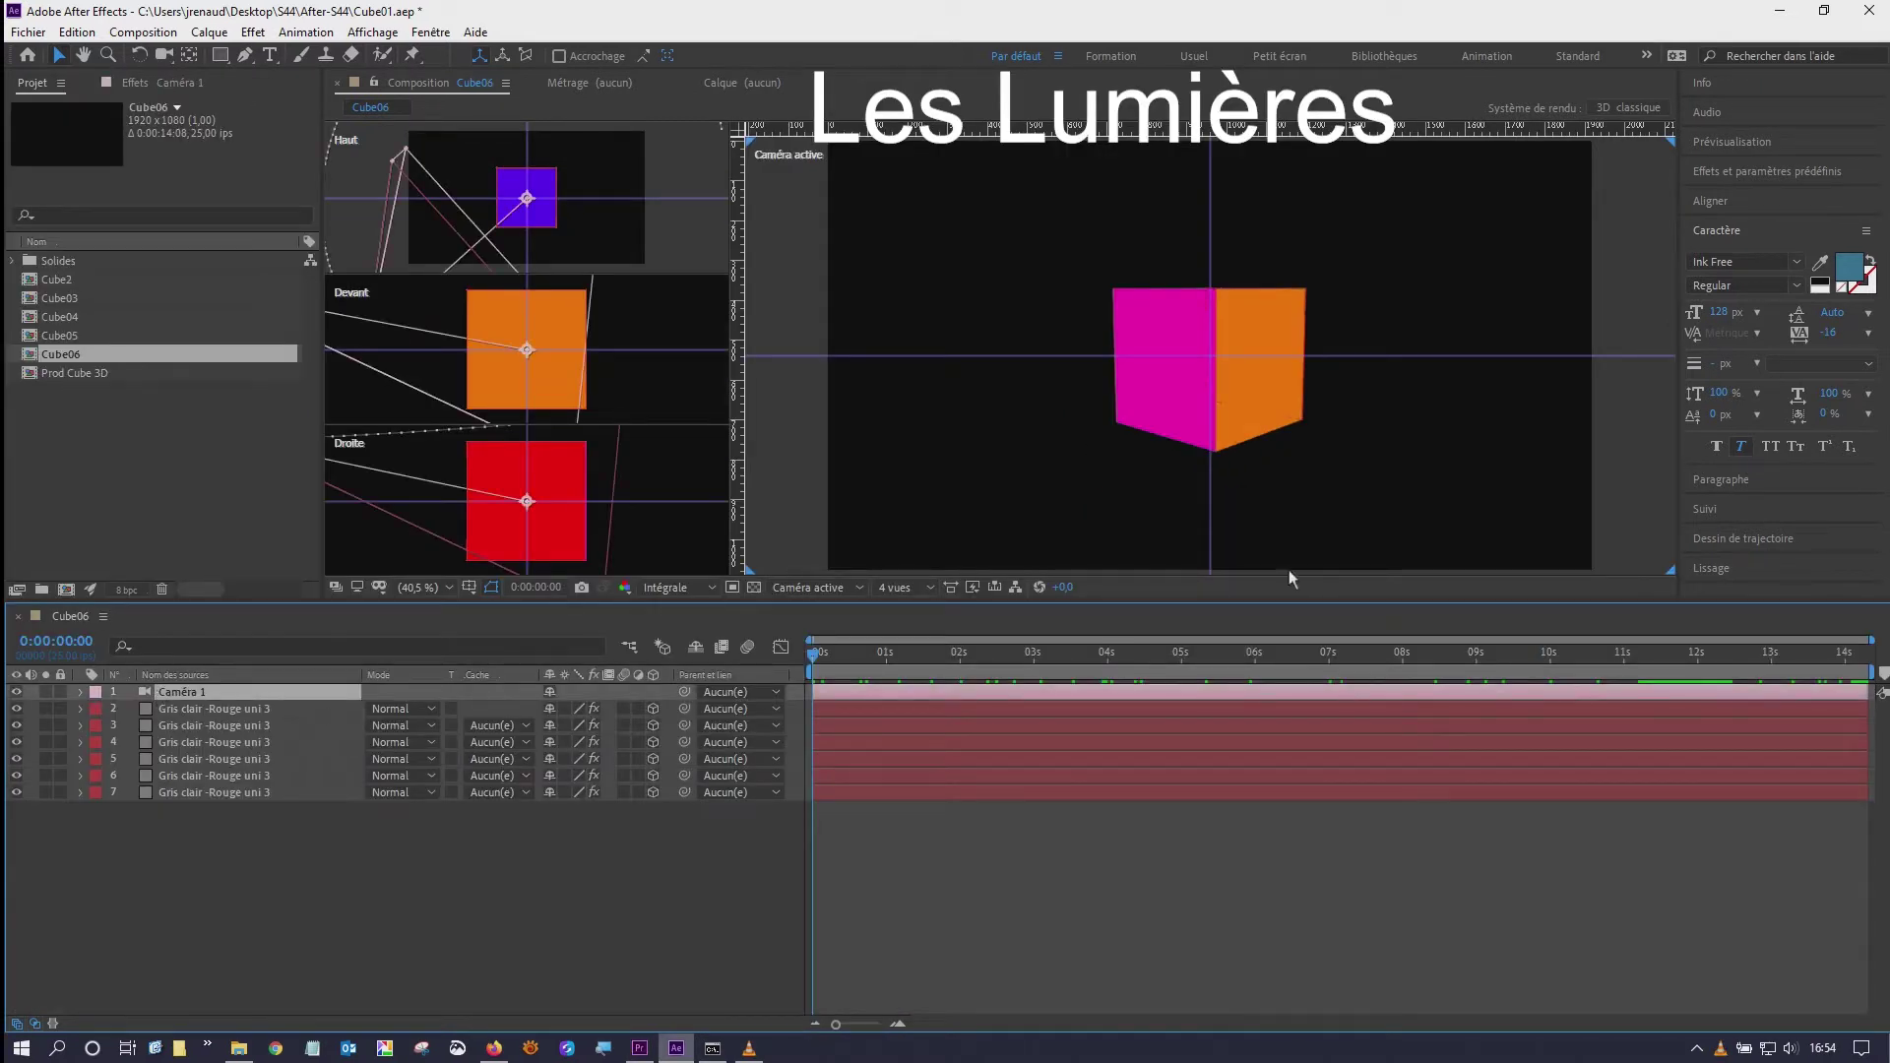
# - Scrub Cube06 to about 5 seconds and the end, then start a new light layer
pyautogui.moveTo(815, 647); pyautogui.dragTo(1202, 689)
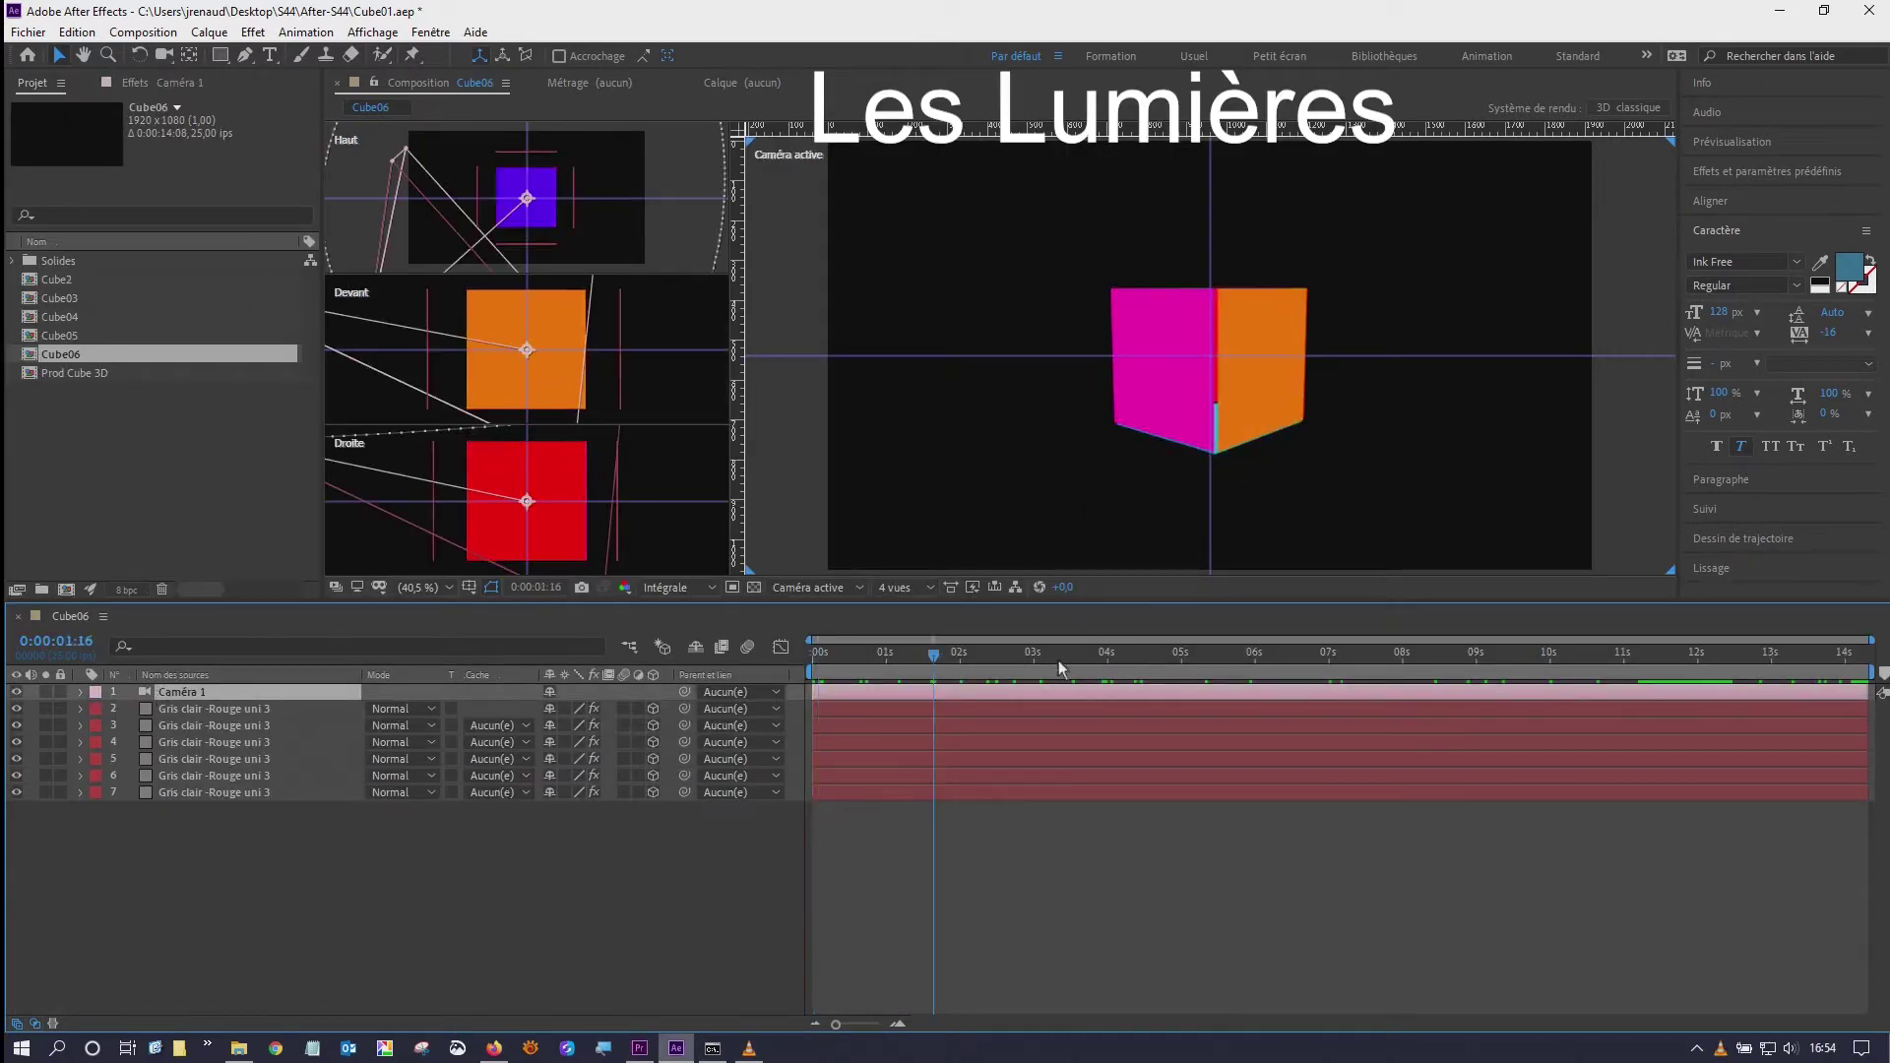
pyautogui.moveTo(1414, 721)
pyautogui.mouseDown()
pyautogui.moveTo(1809, 679)
pyautogui.moveTo(793, 660)
pyautogui.mouseUp()
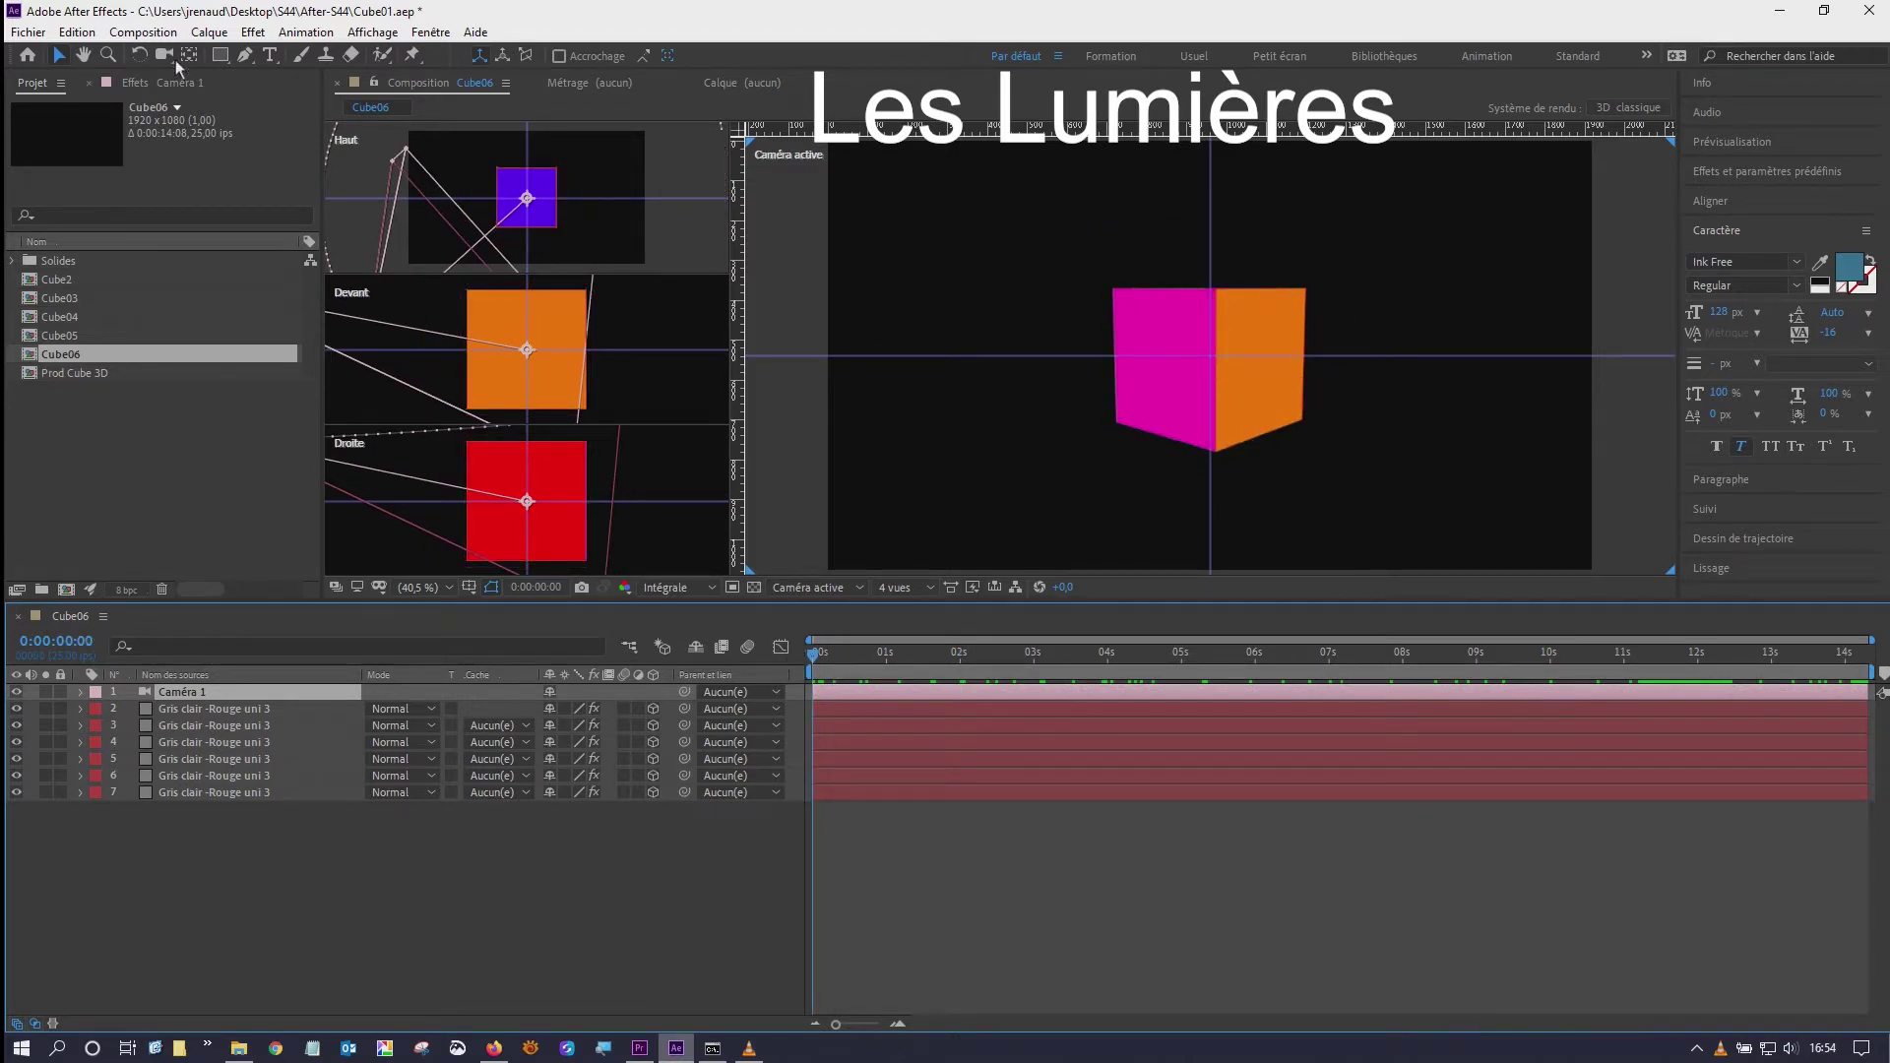
pyautogui.click(209, 31)
pyautogui.moveTo(246, 56)
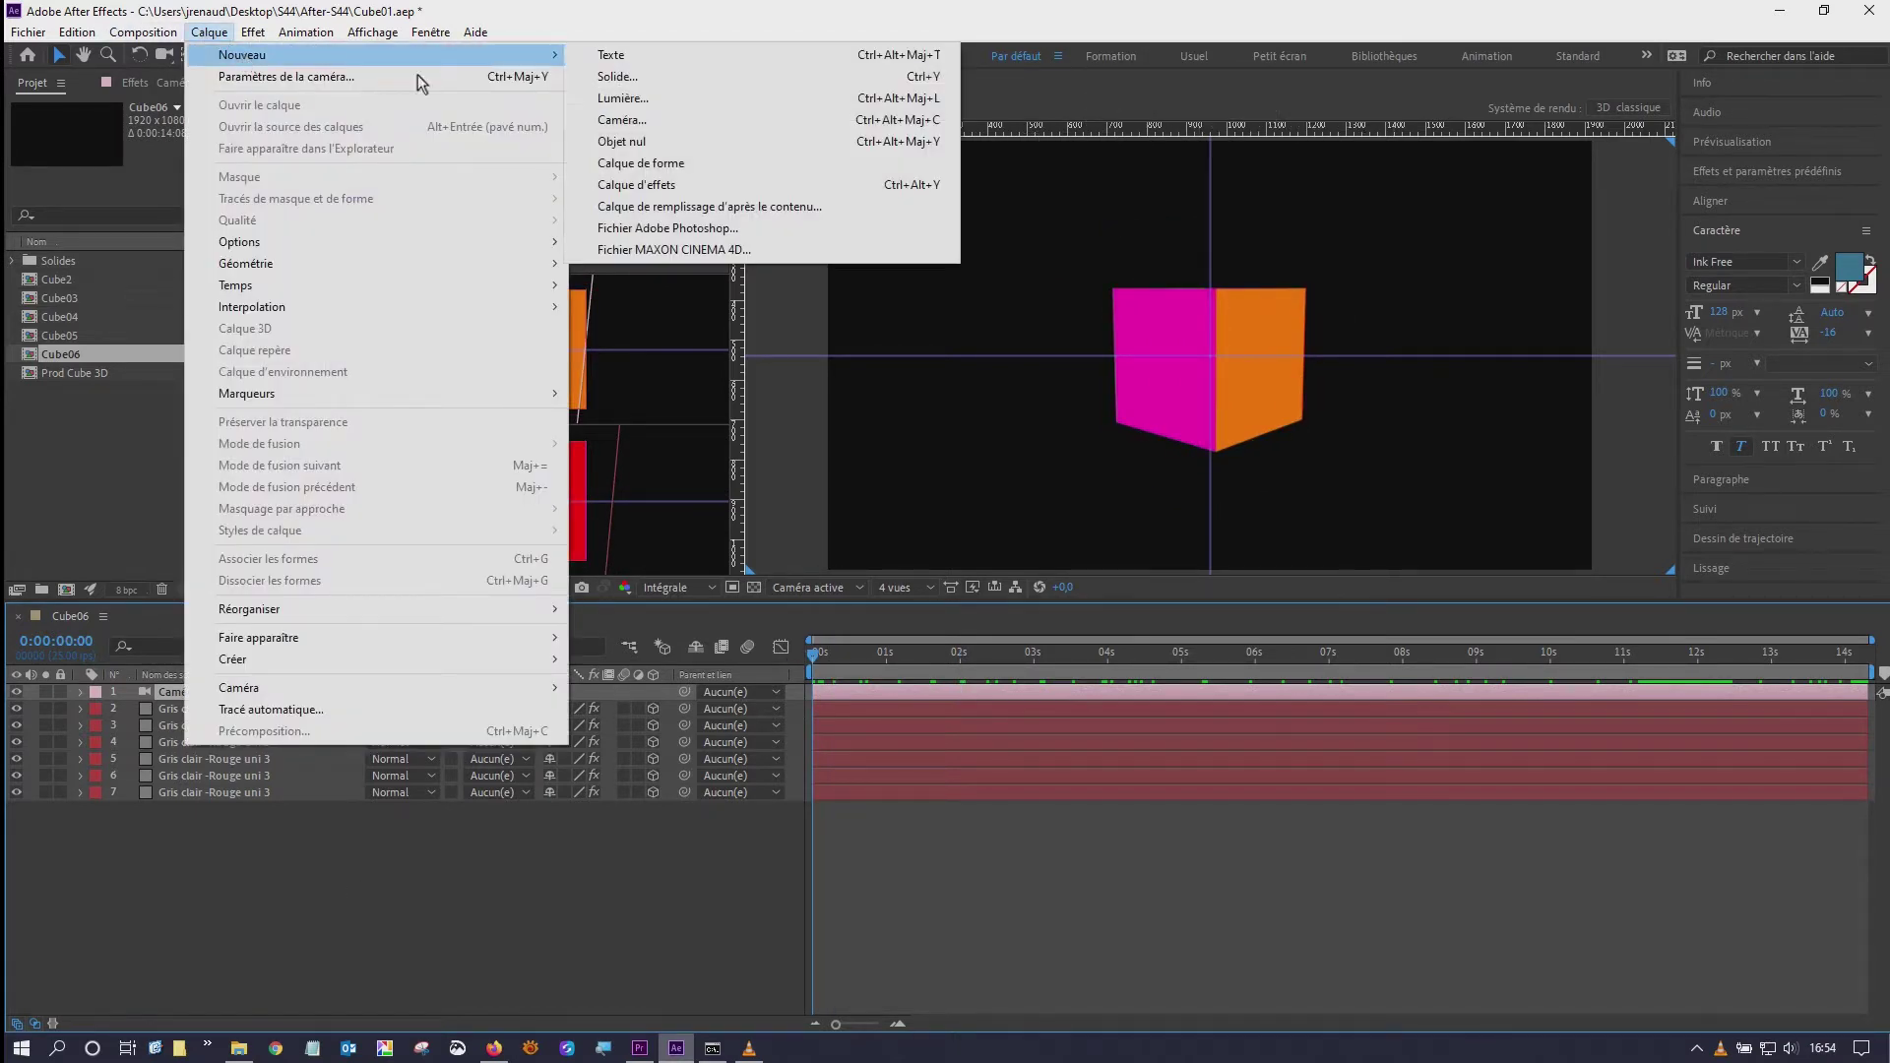
pyautogui.click(645, 101)
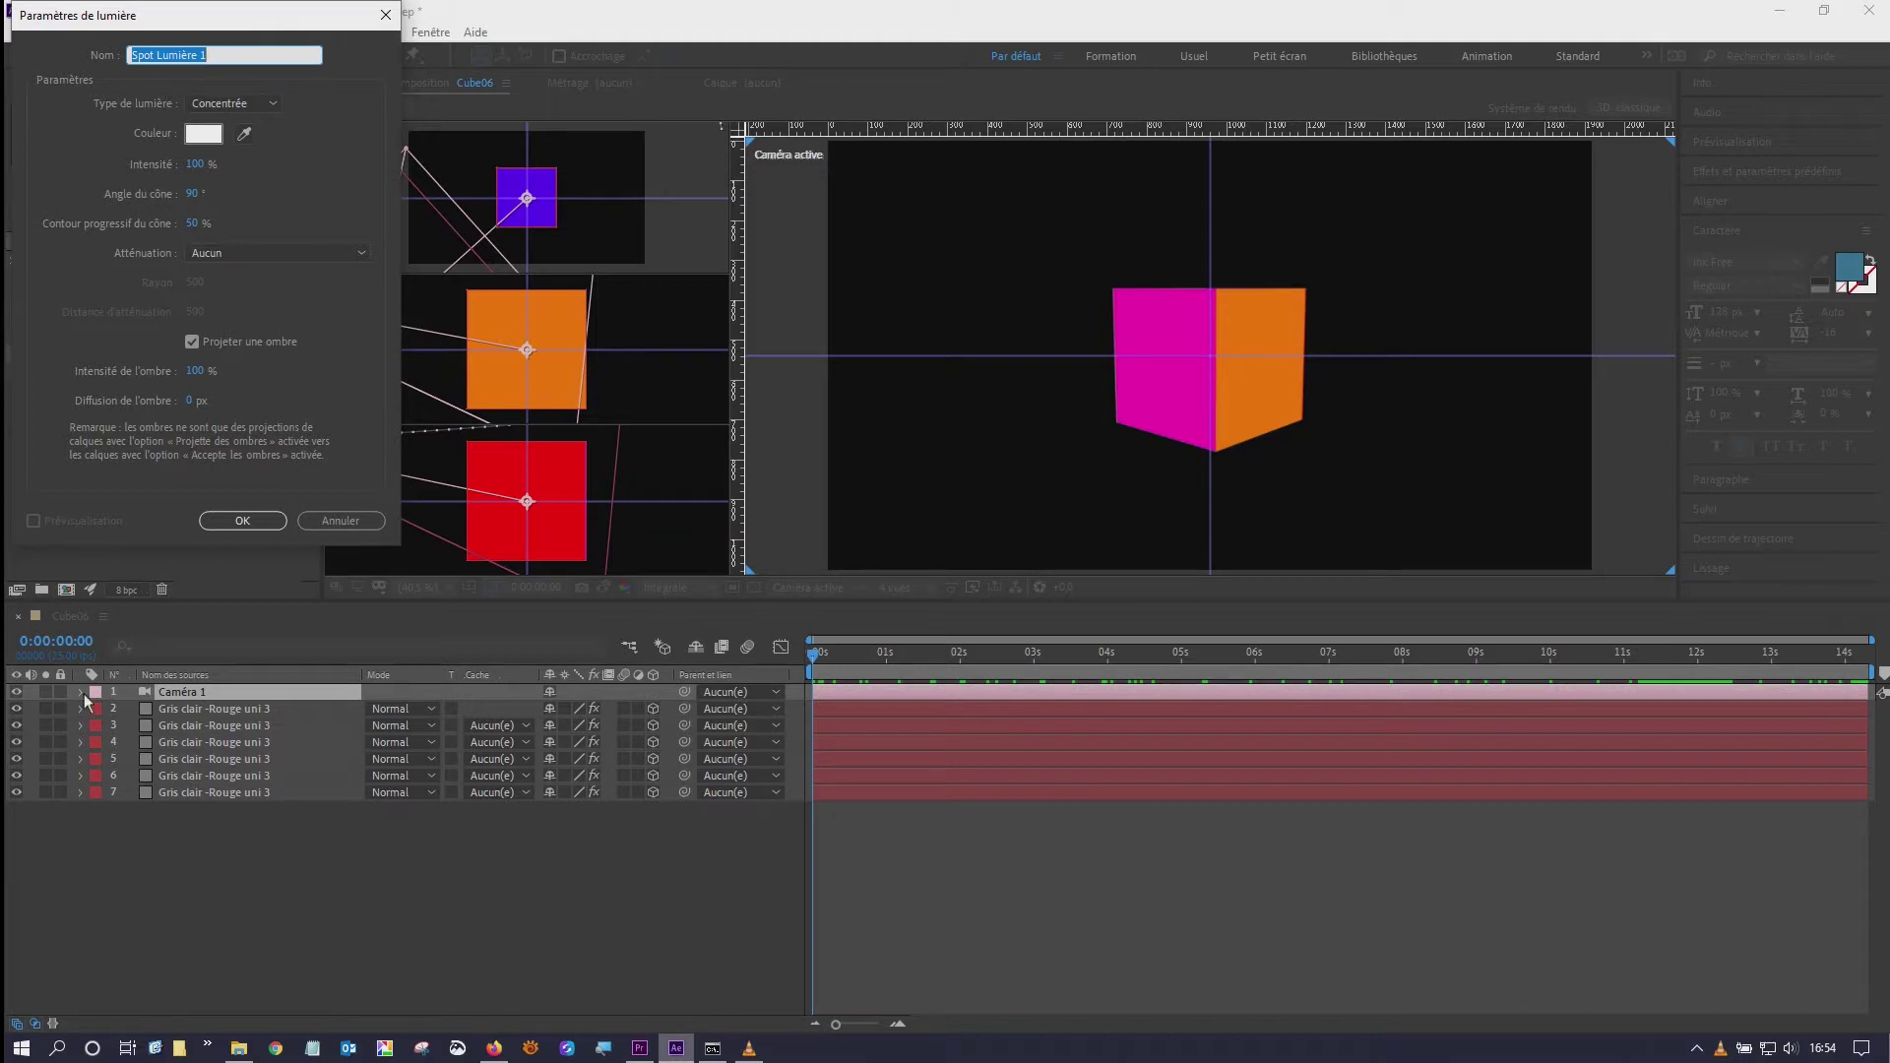
# - Centre the Light Settings dialog, list the light types, then scroll the 3DS Lumière reference page
pyautogui.moveTo(232, 15); pyautogui.dragTo(517, 250)
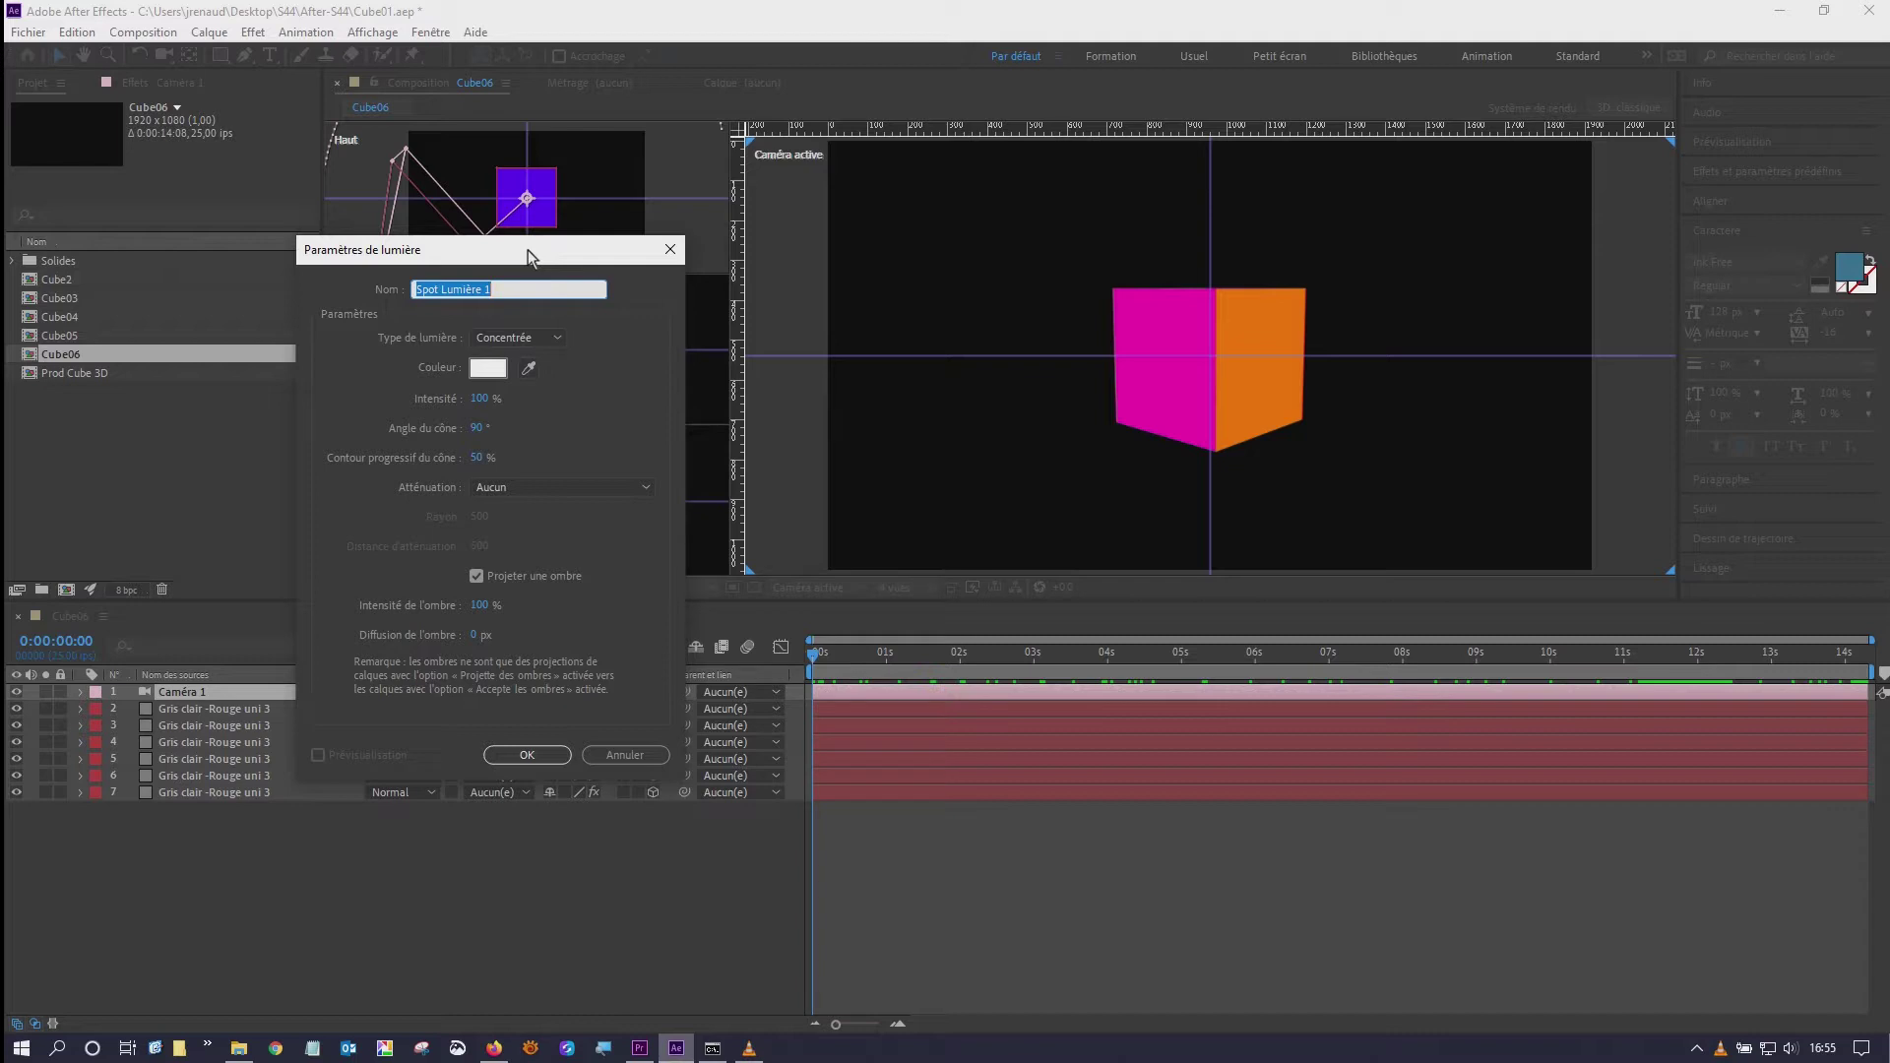
pyautogui.click(557, 341)
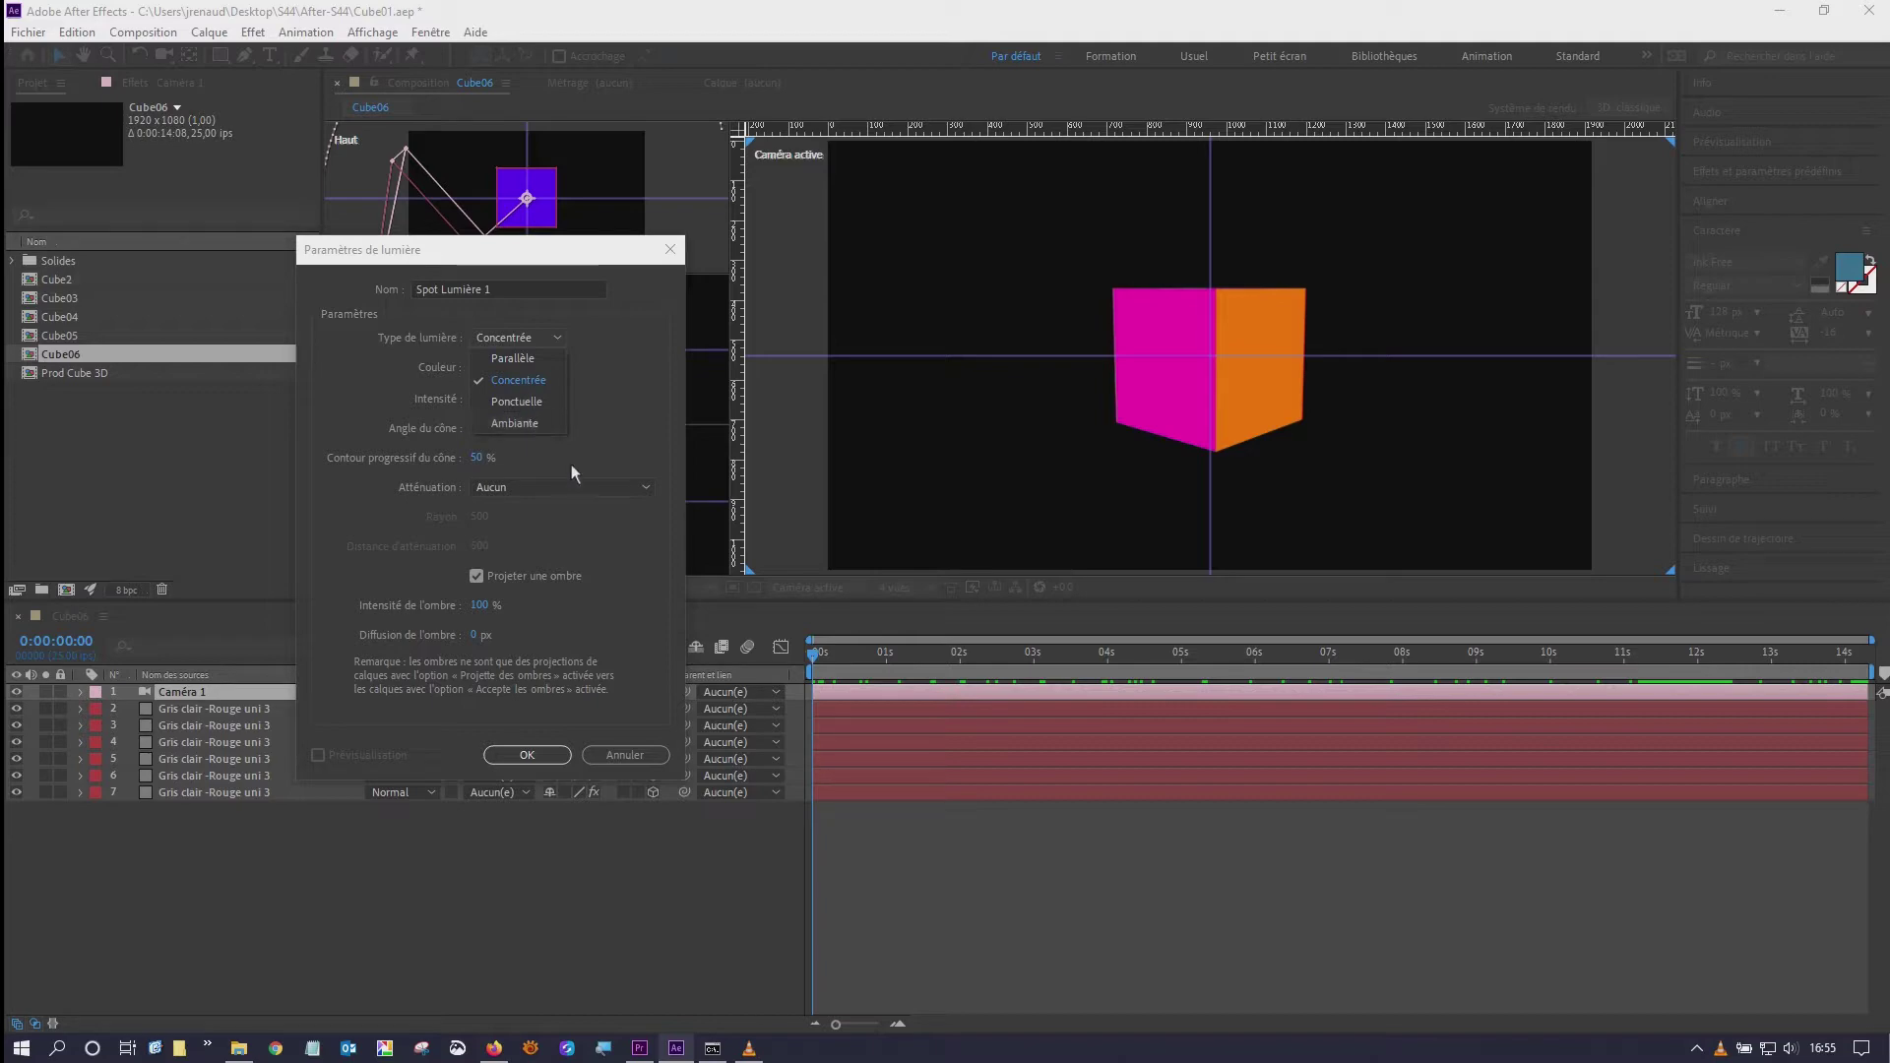
pyautogui.hotkey('alt', 'Tab')
pyautogui.scroll(-3, 545, 812)
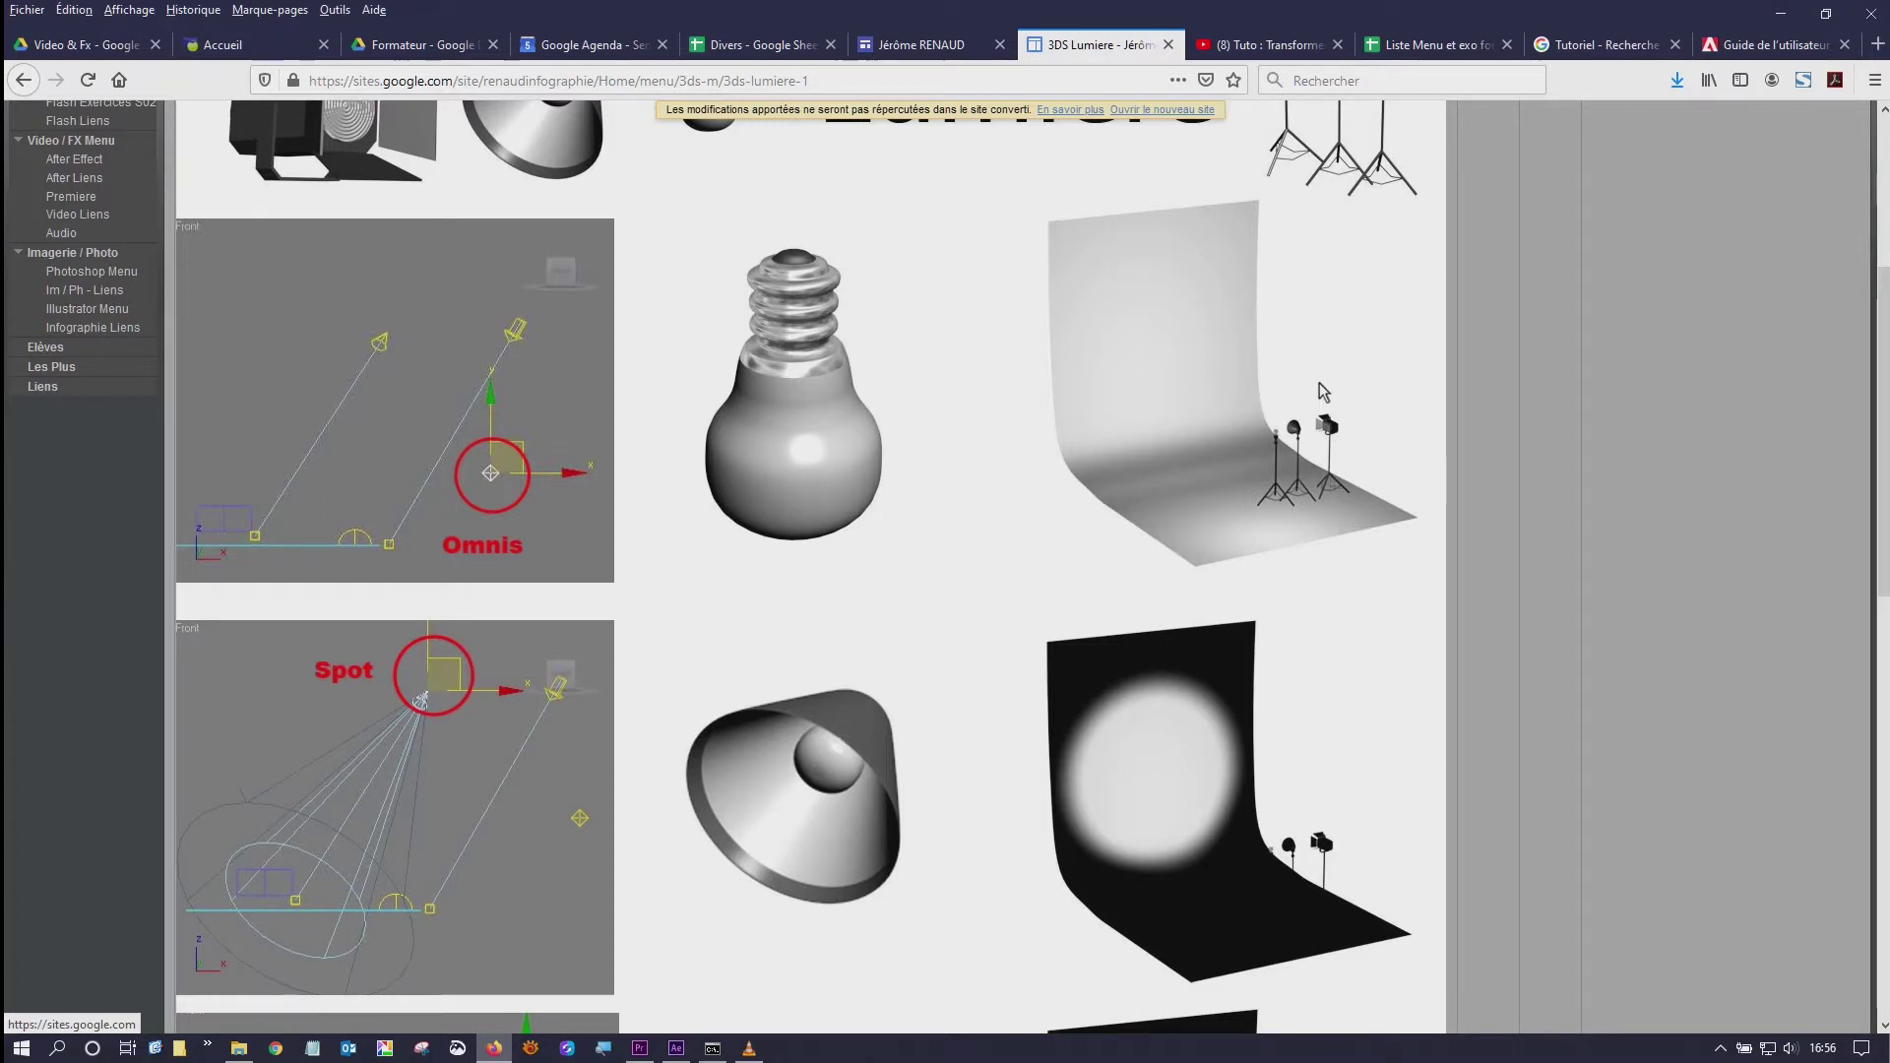
# - Switch the light type to Parallèle and compare it with the 3DS Lumière page
pyautogui.click(678, 1051)
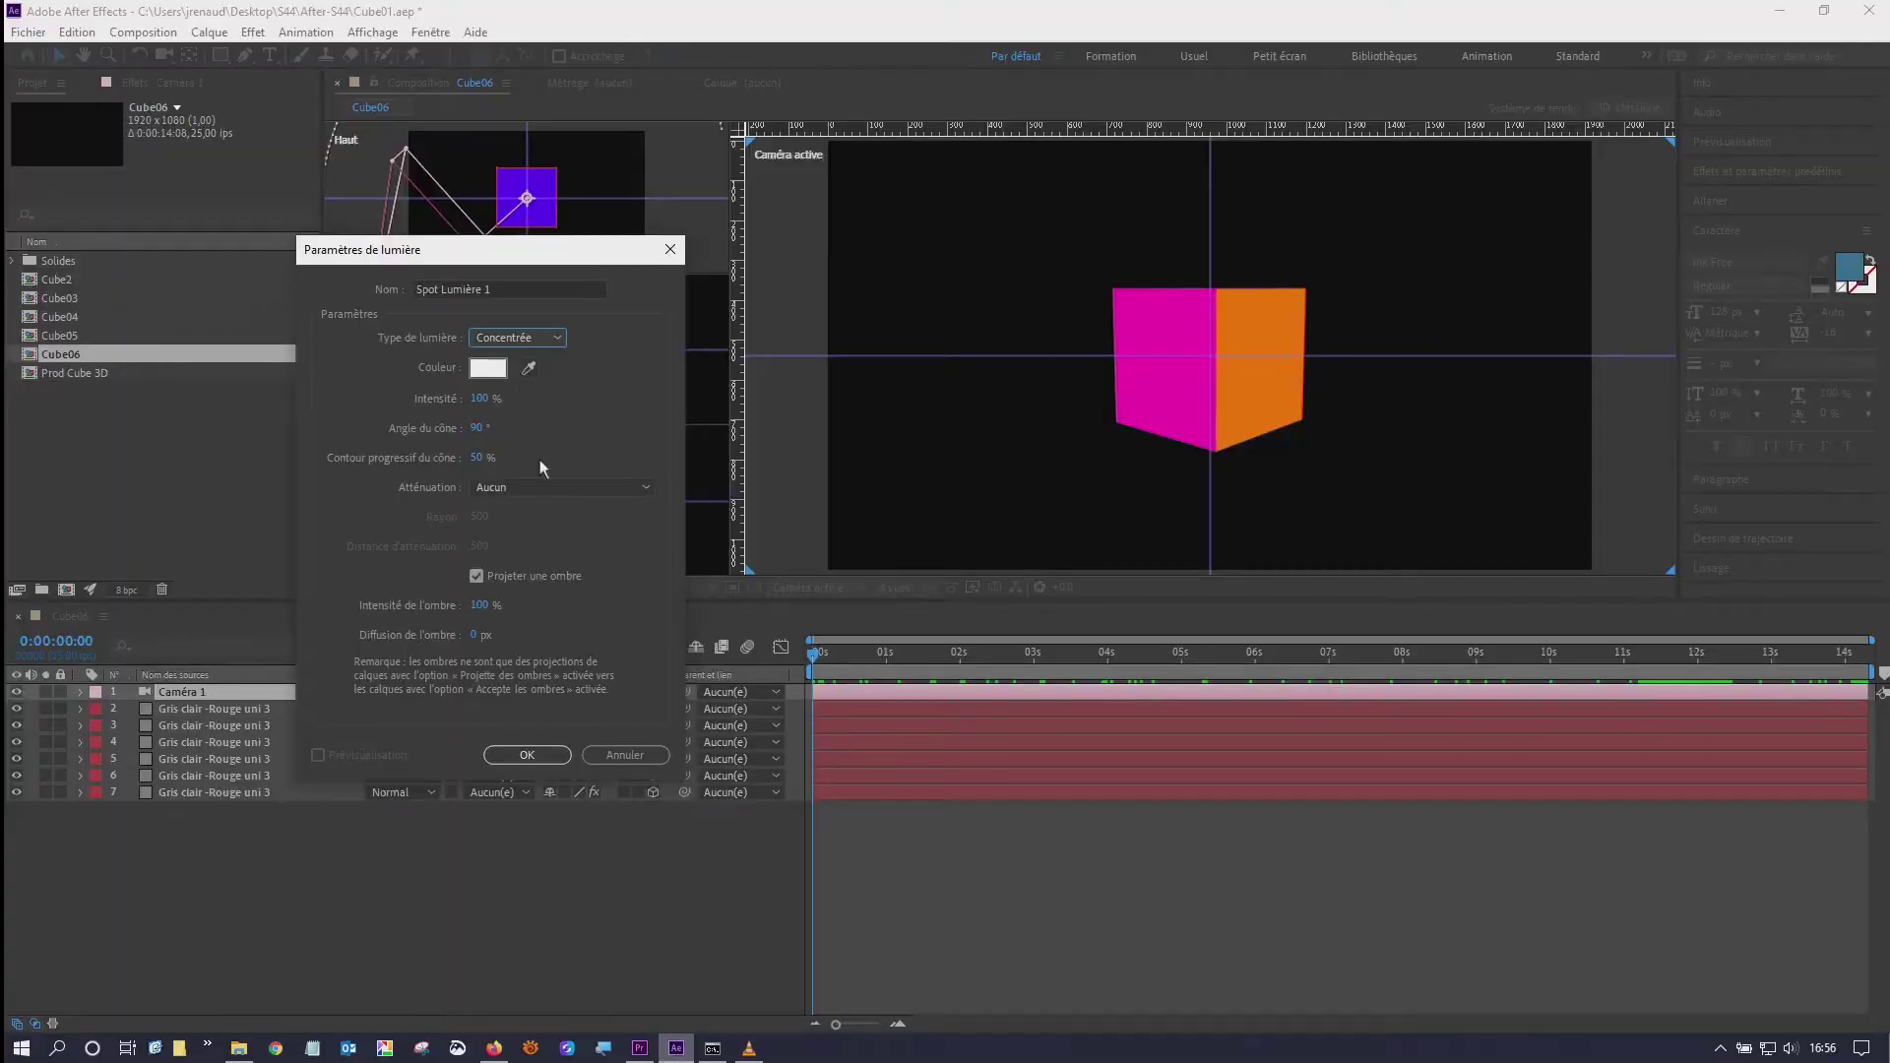
pyautogui.click(513, 340)
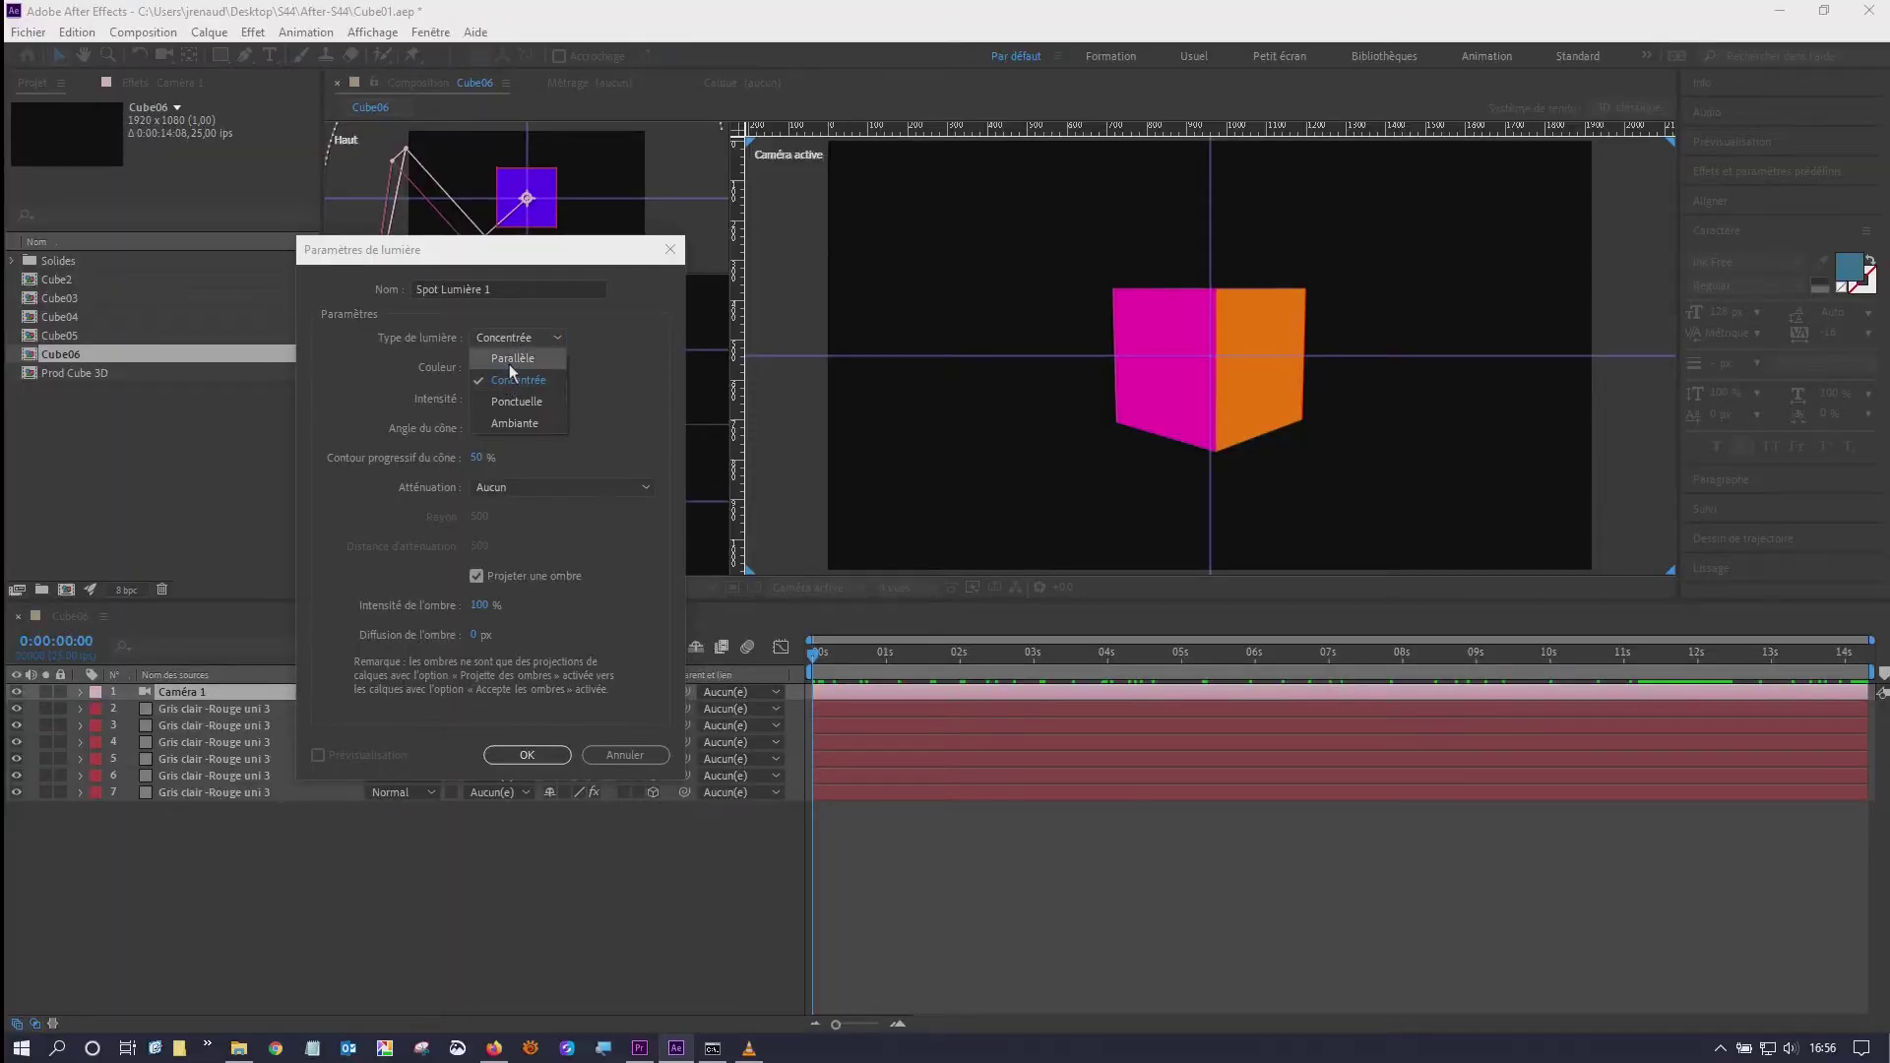
pyautogui.click(510, 356)
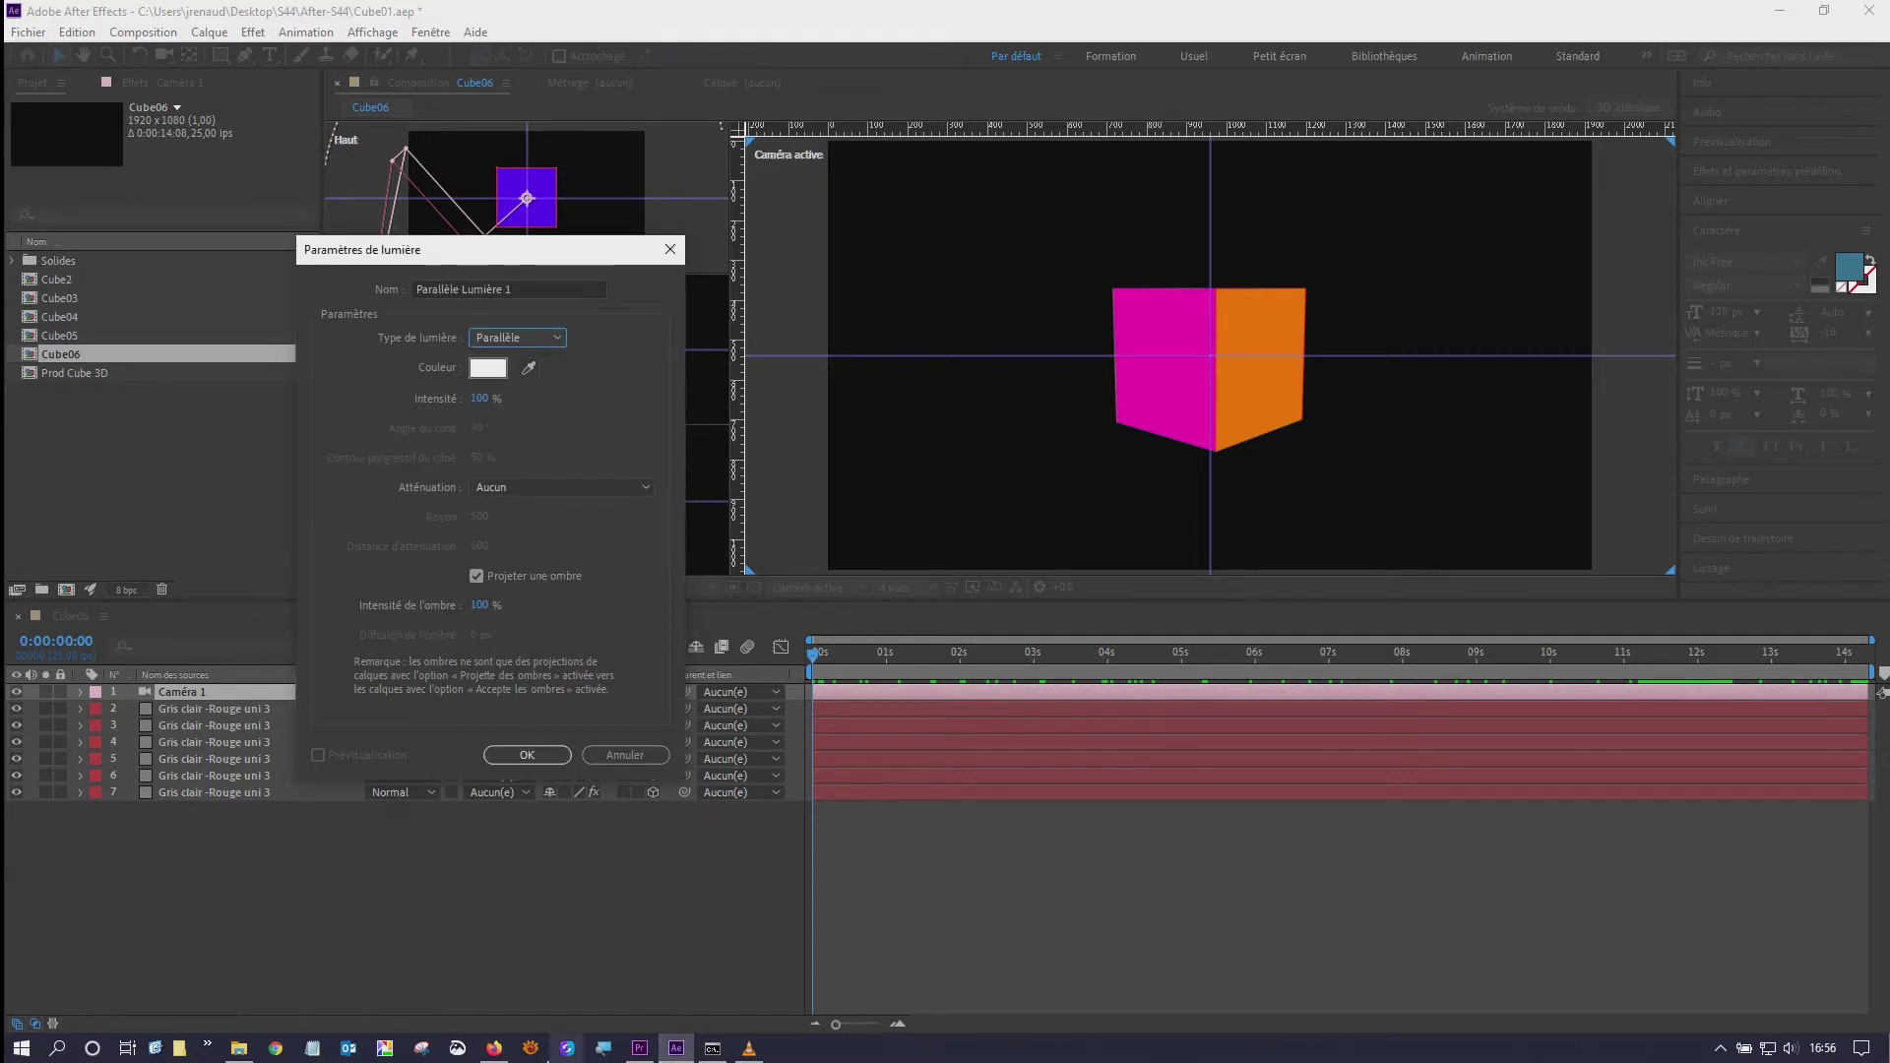
pyautogui.click(494, 1049)
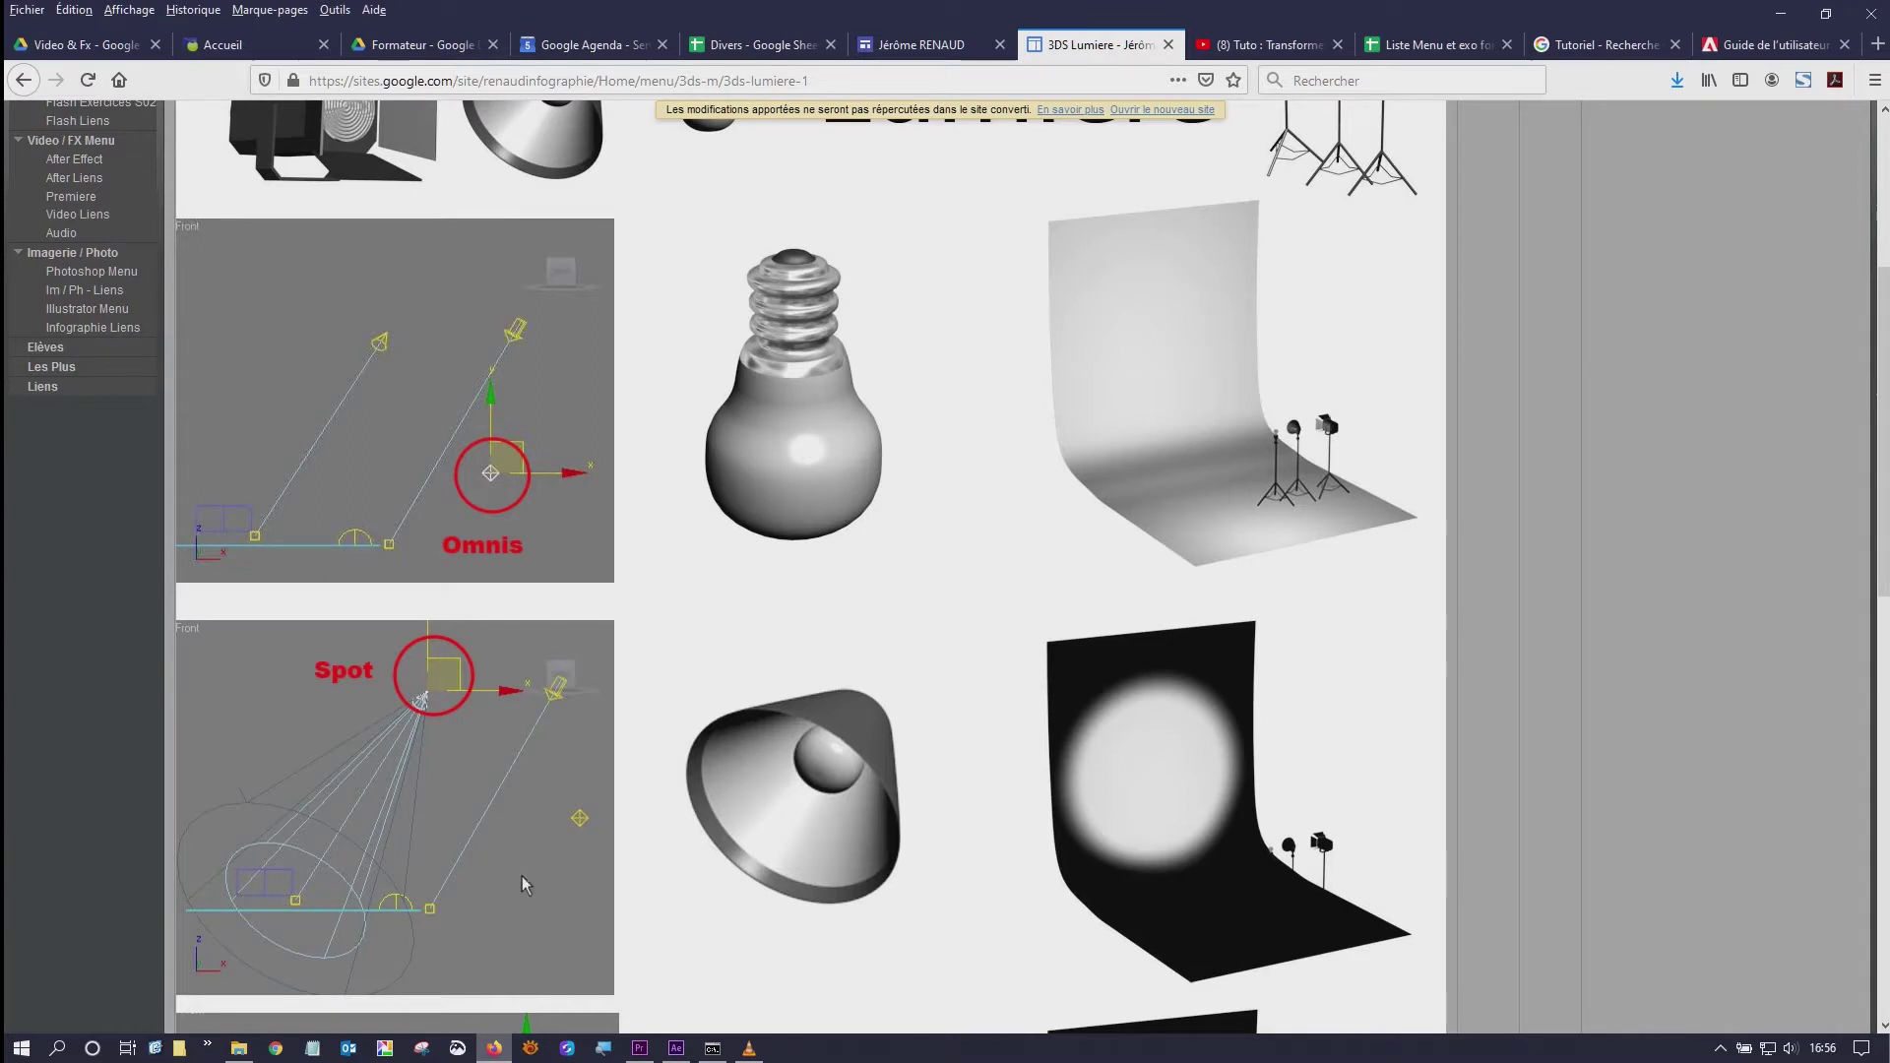
pyautogui.scroll(-5, 522, 866)
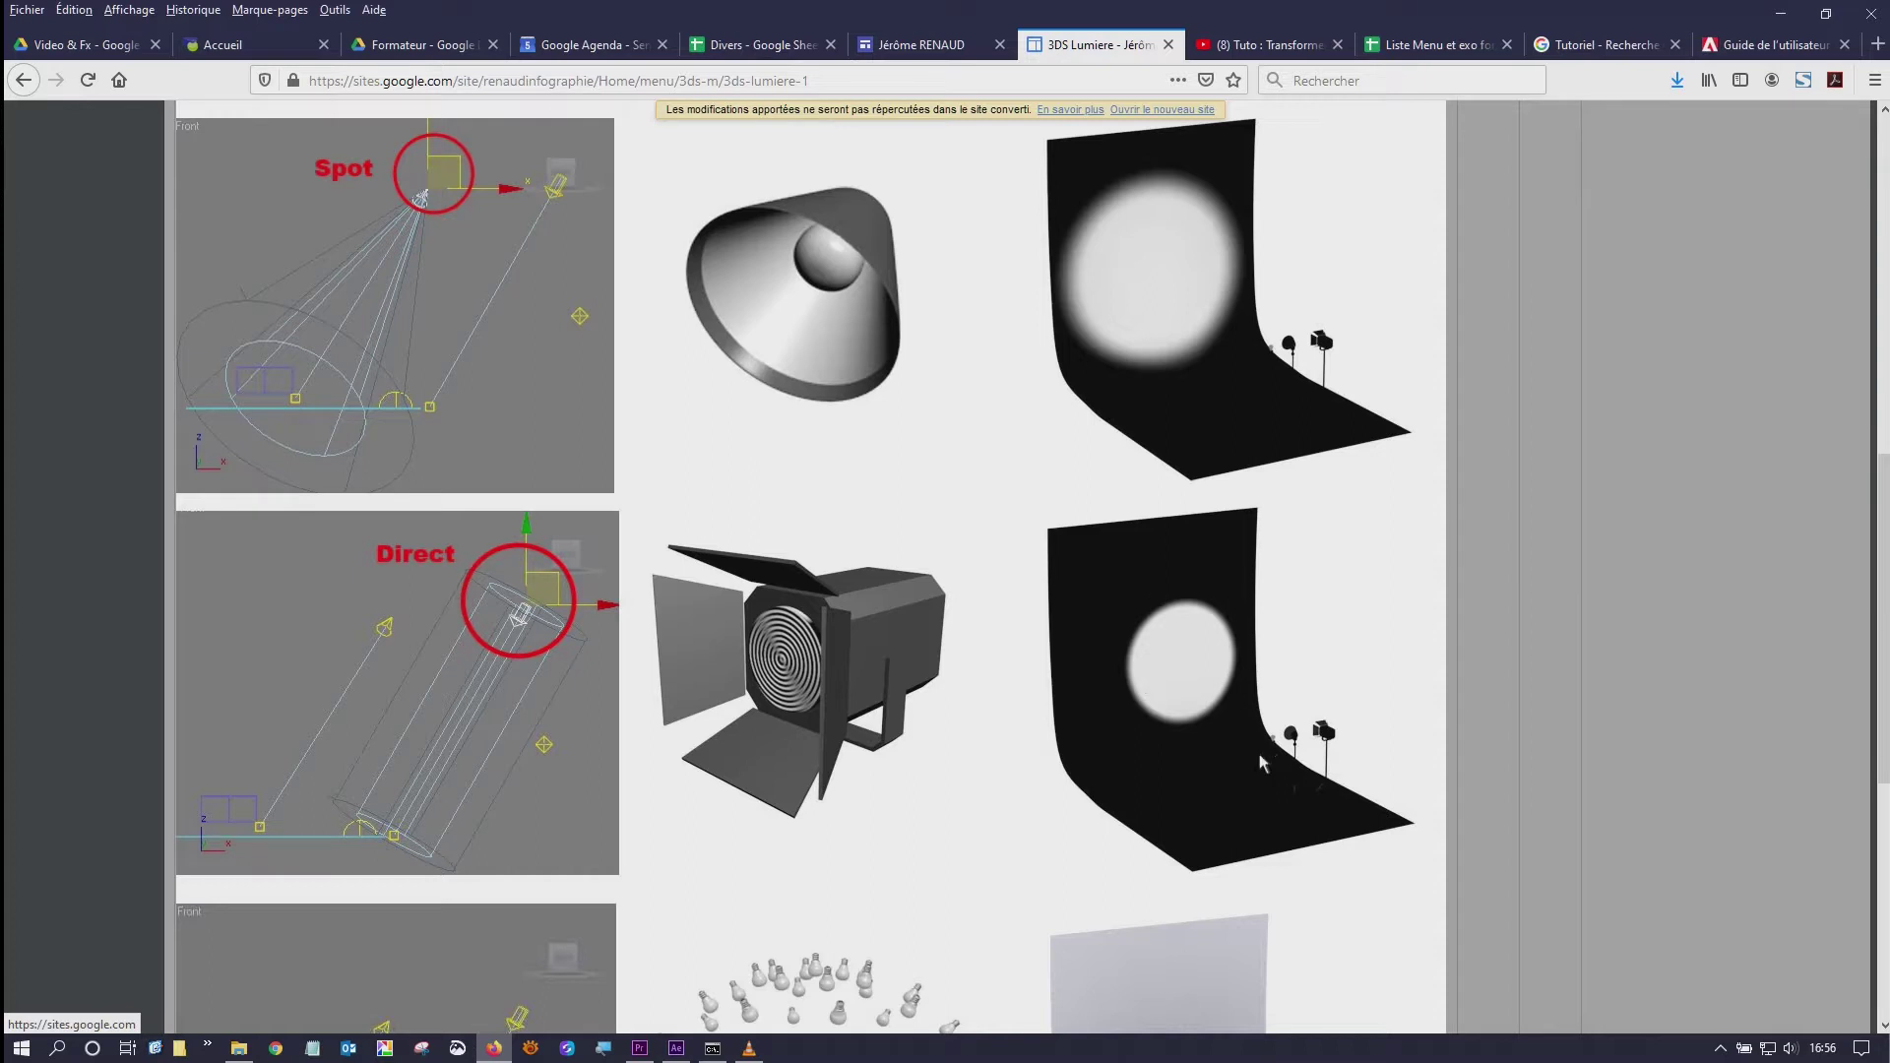
# - Set the light type back to Concentrée, review the reference page, and return to the settings
pyautogui.click(671, 1051)
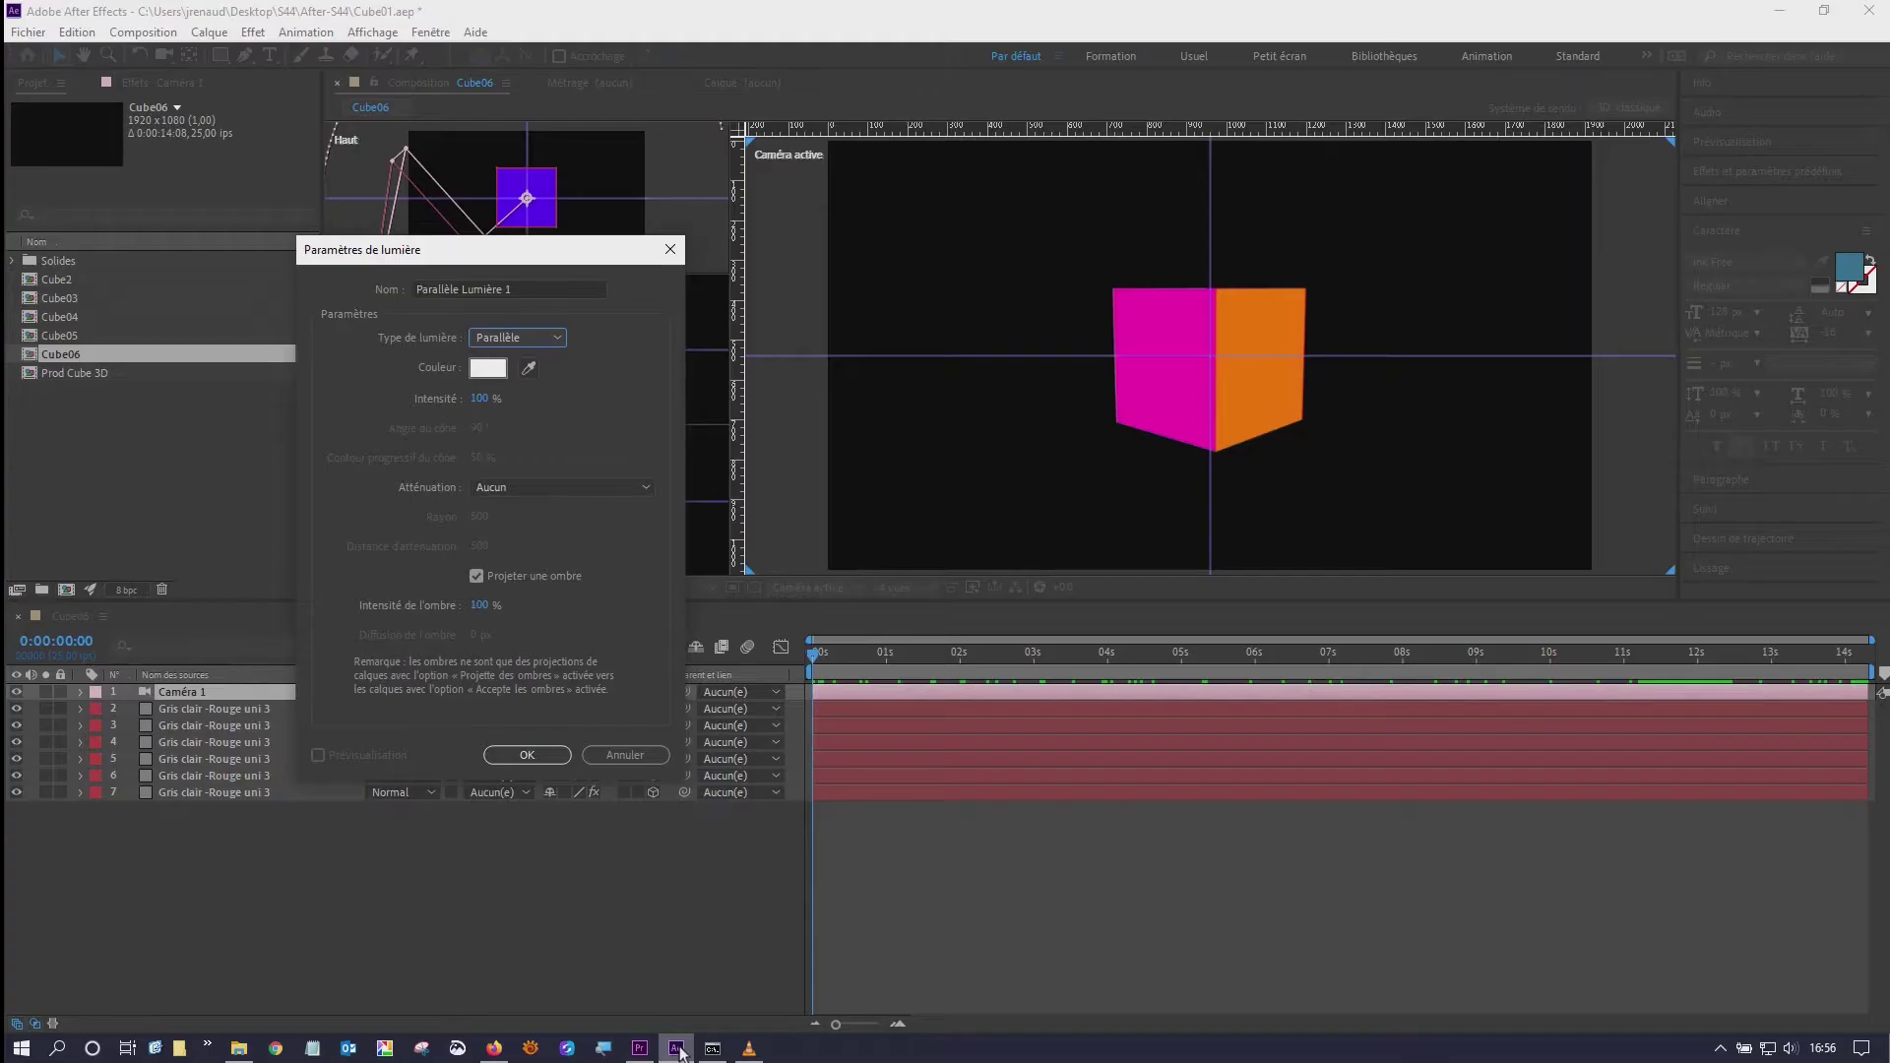
pyautogui.click(513, 345)
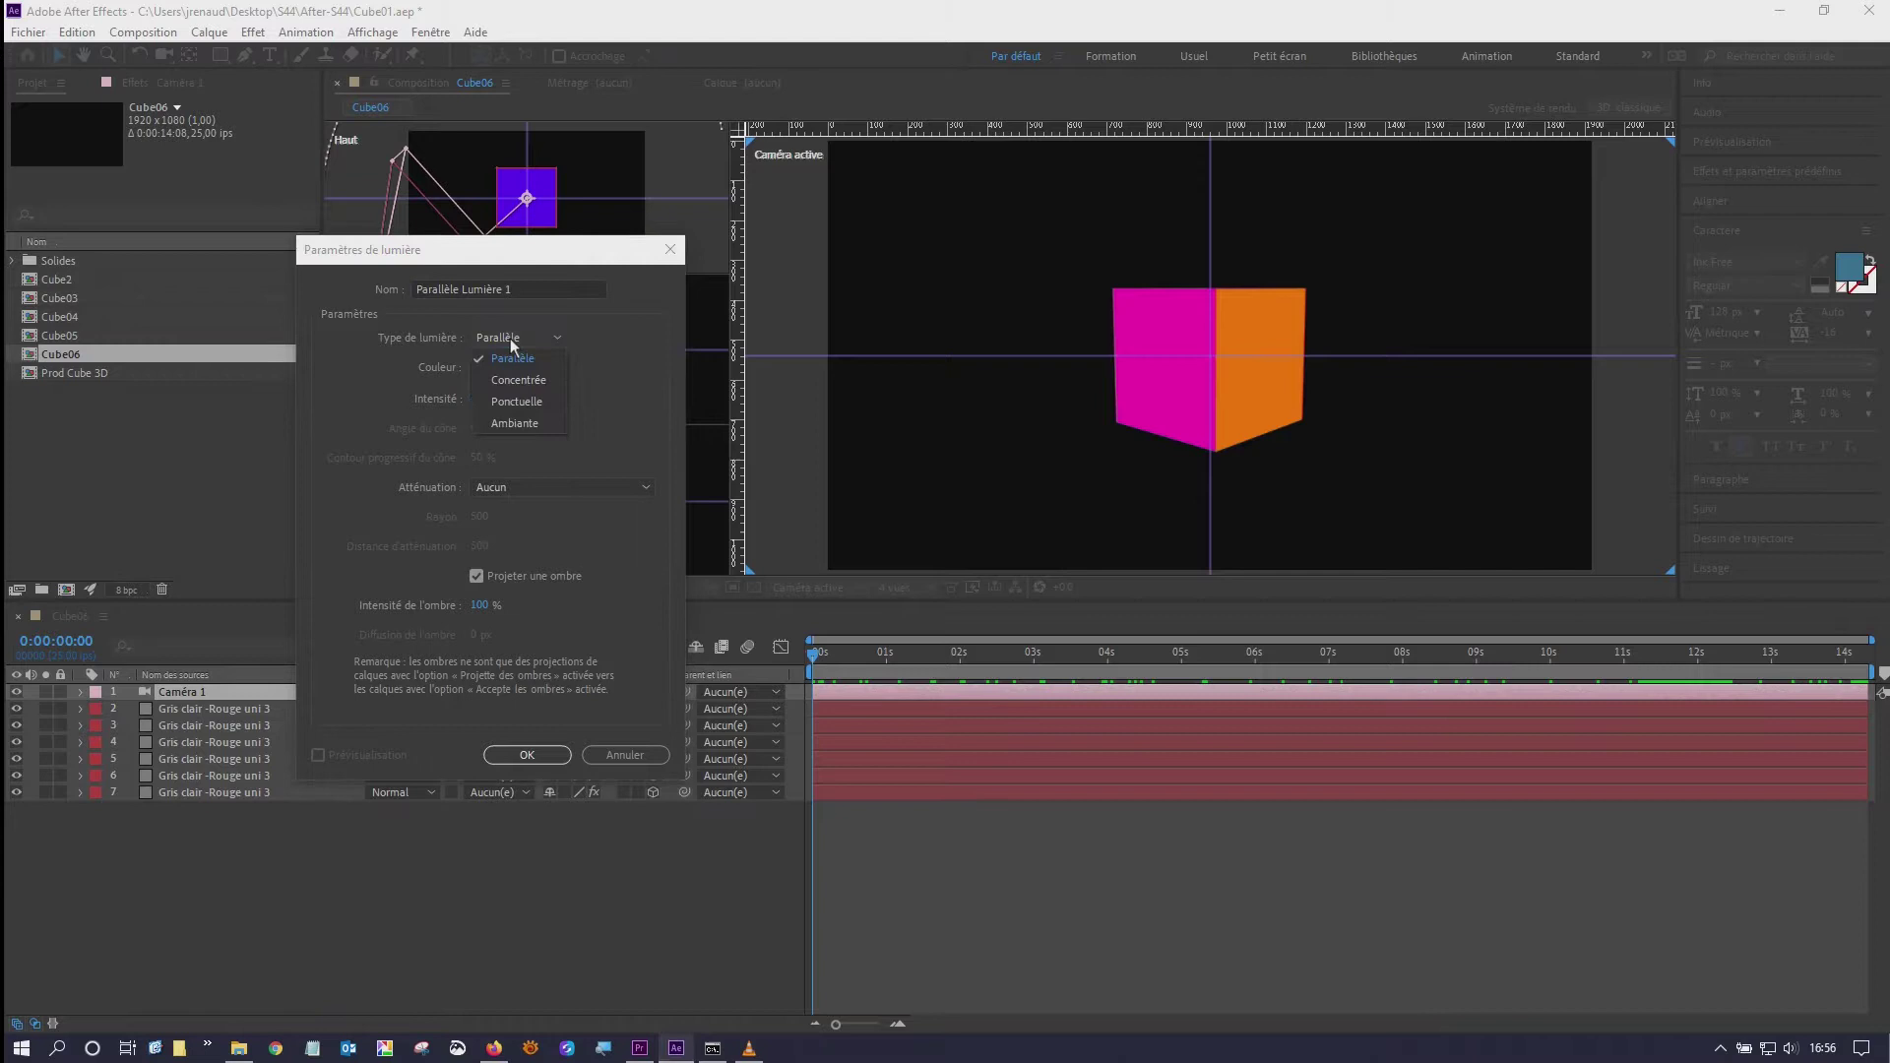
pyautogui.click(516, 381)
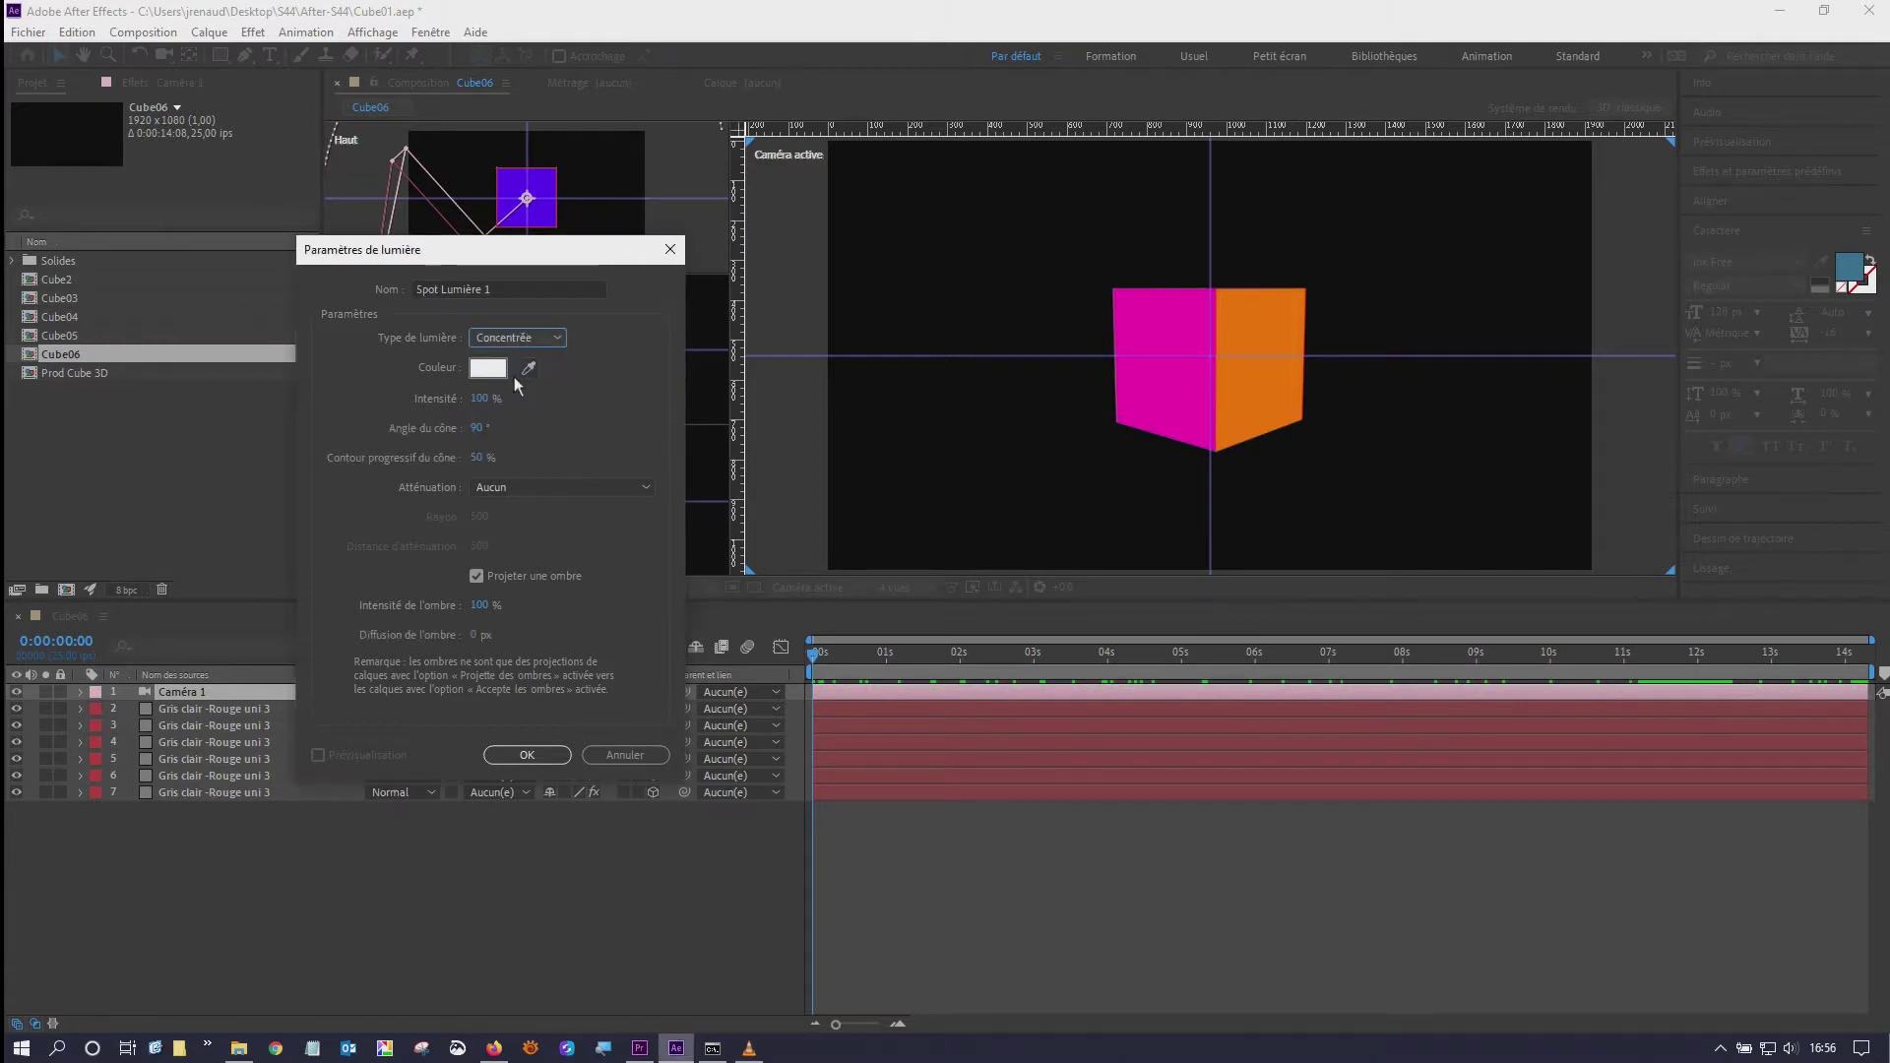
pyautogui.click(494, 1048)
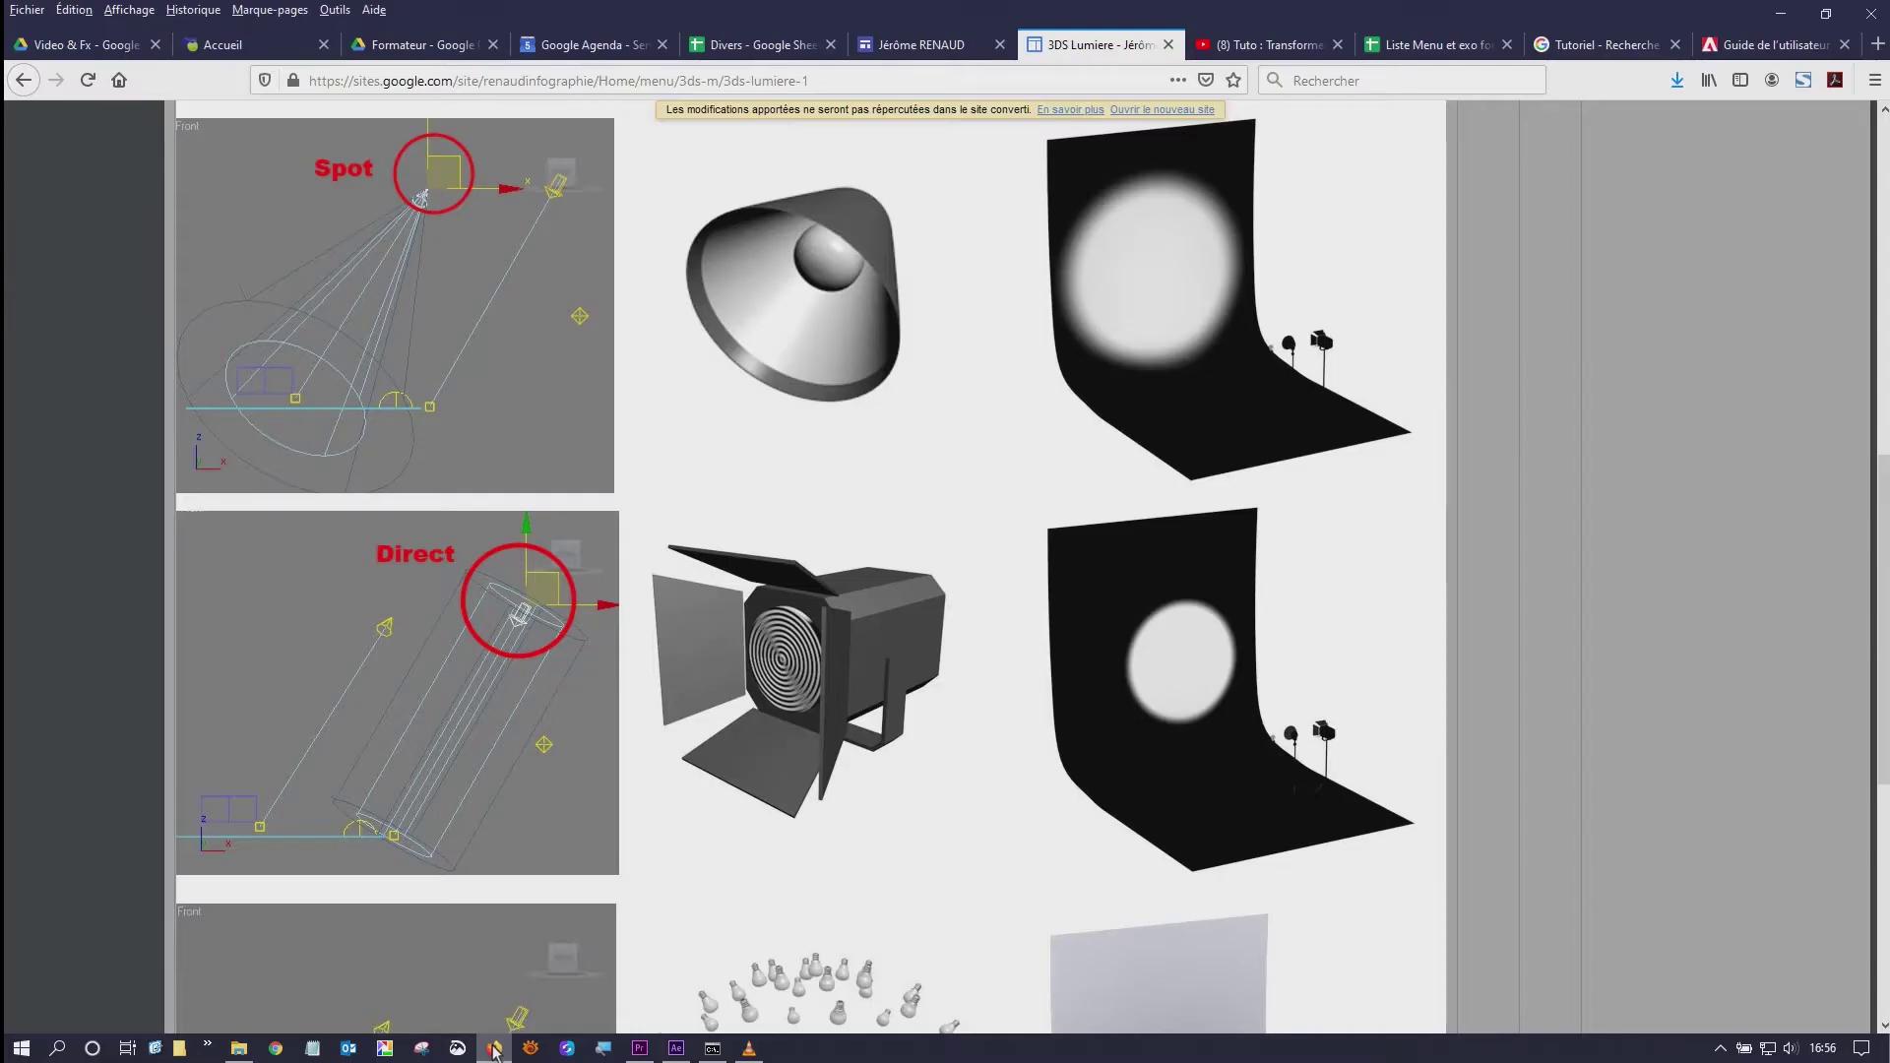
pyautogui.scroll(3, 486, 392)
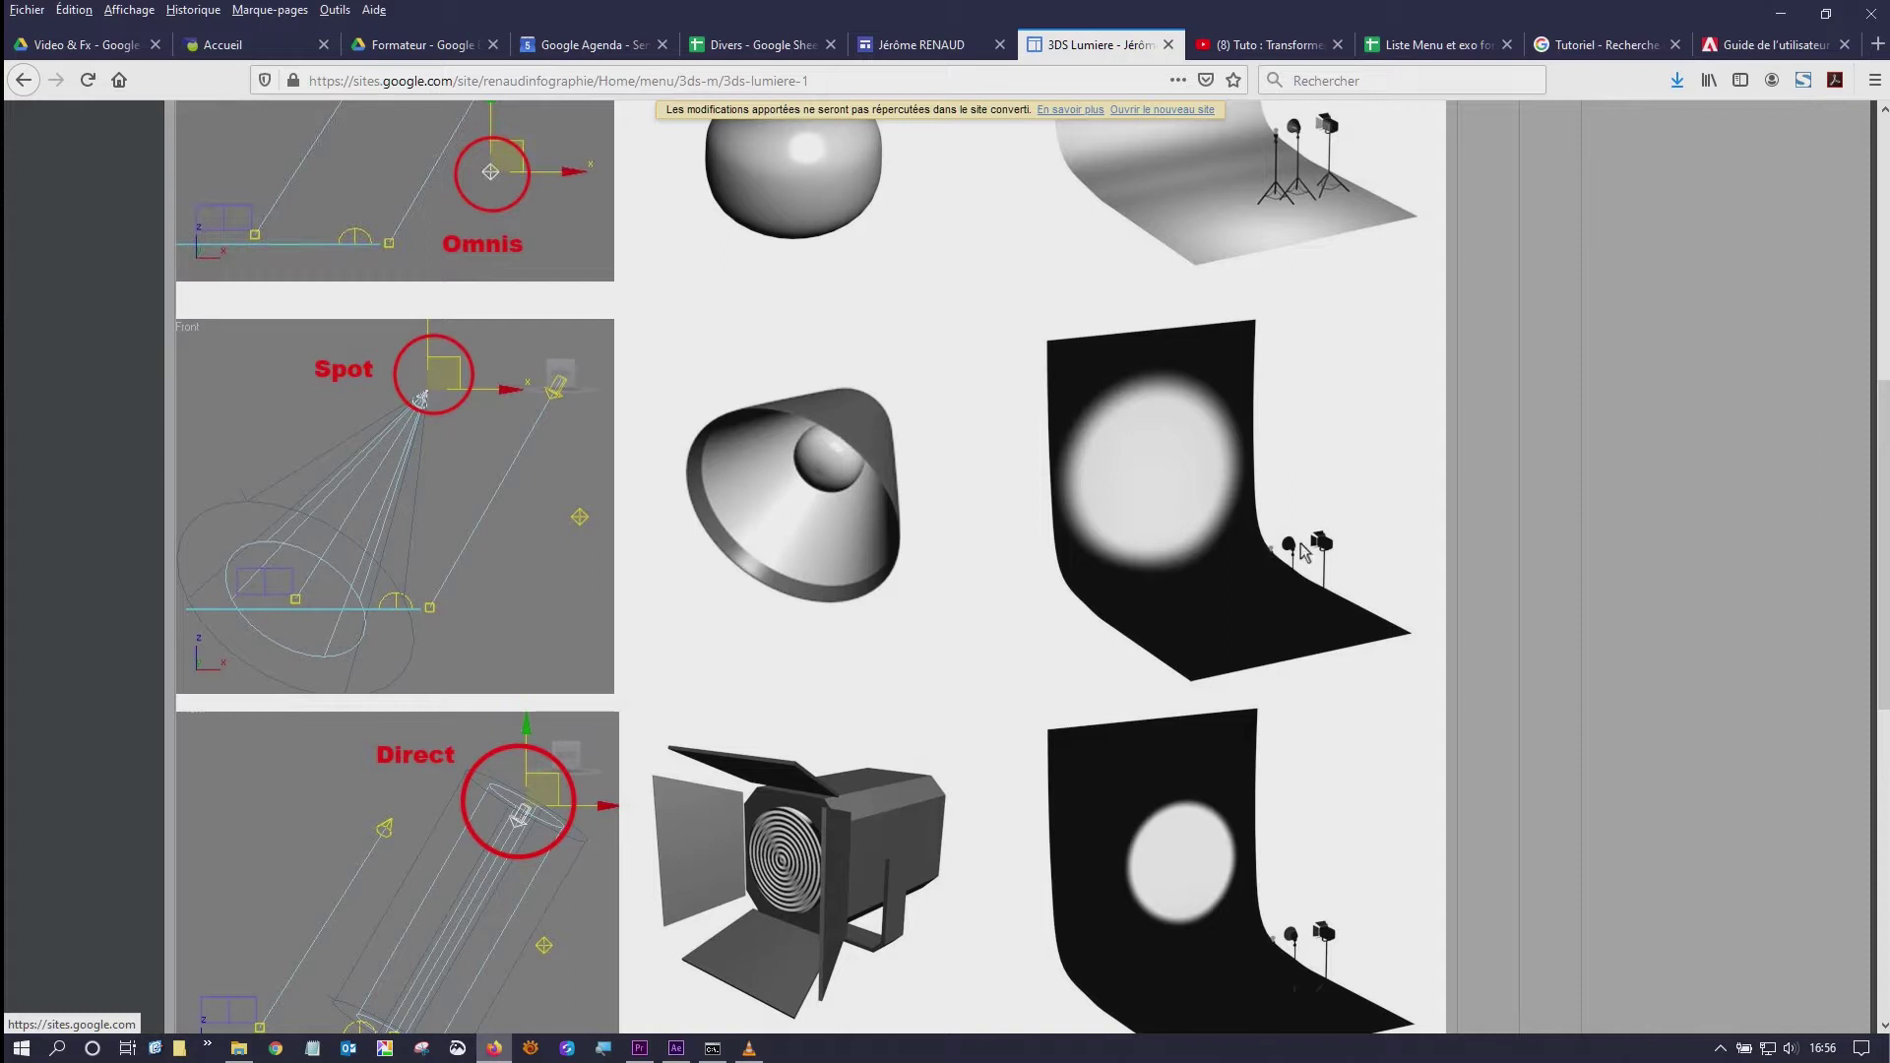
pyautogui.scroll(2, 917, 569)
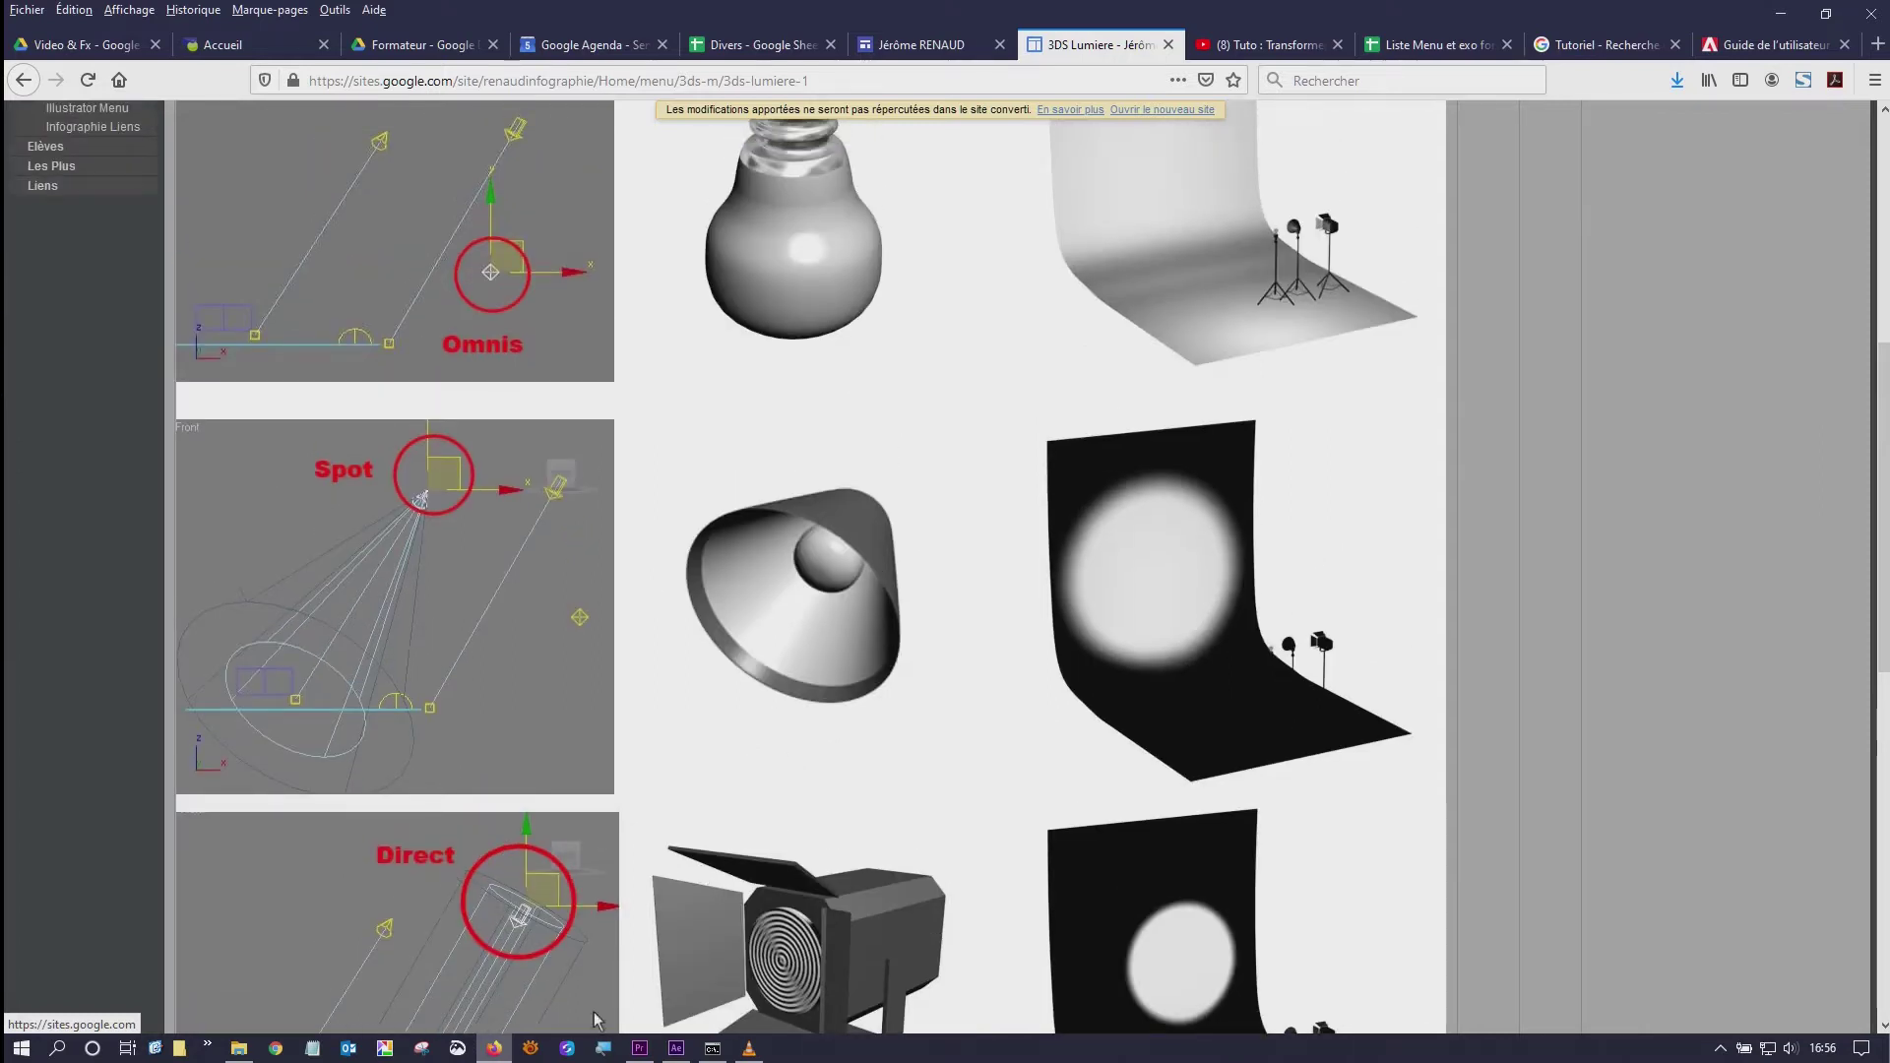
pyautogui.click(678, 1050)
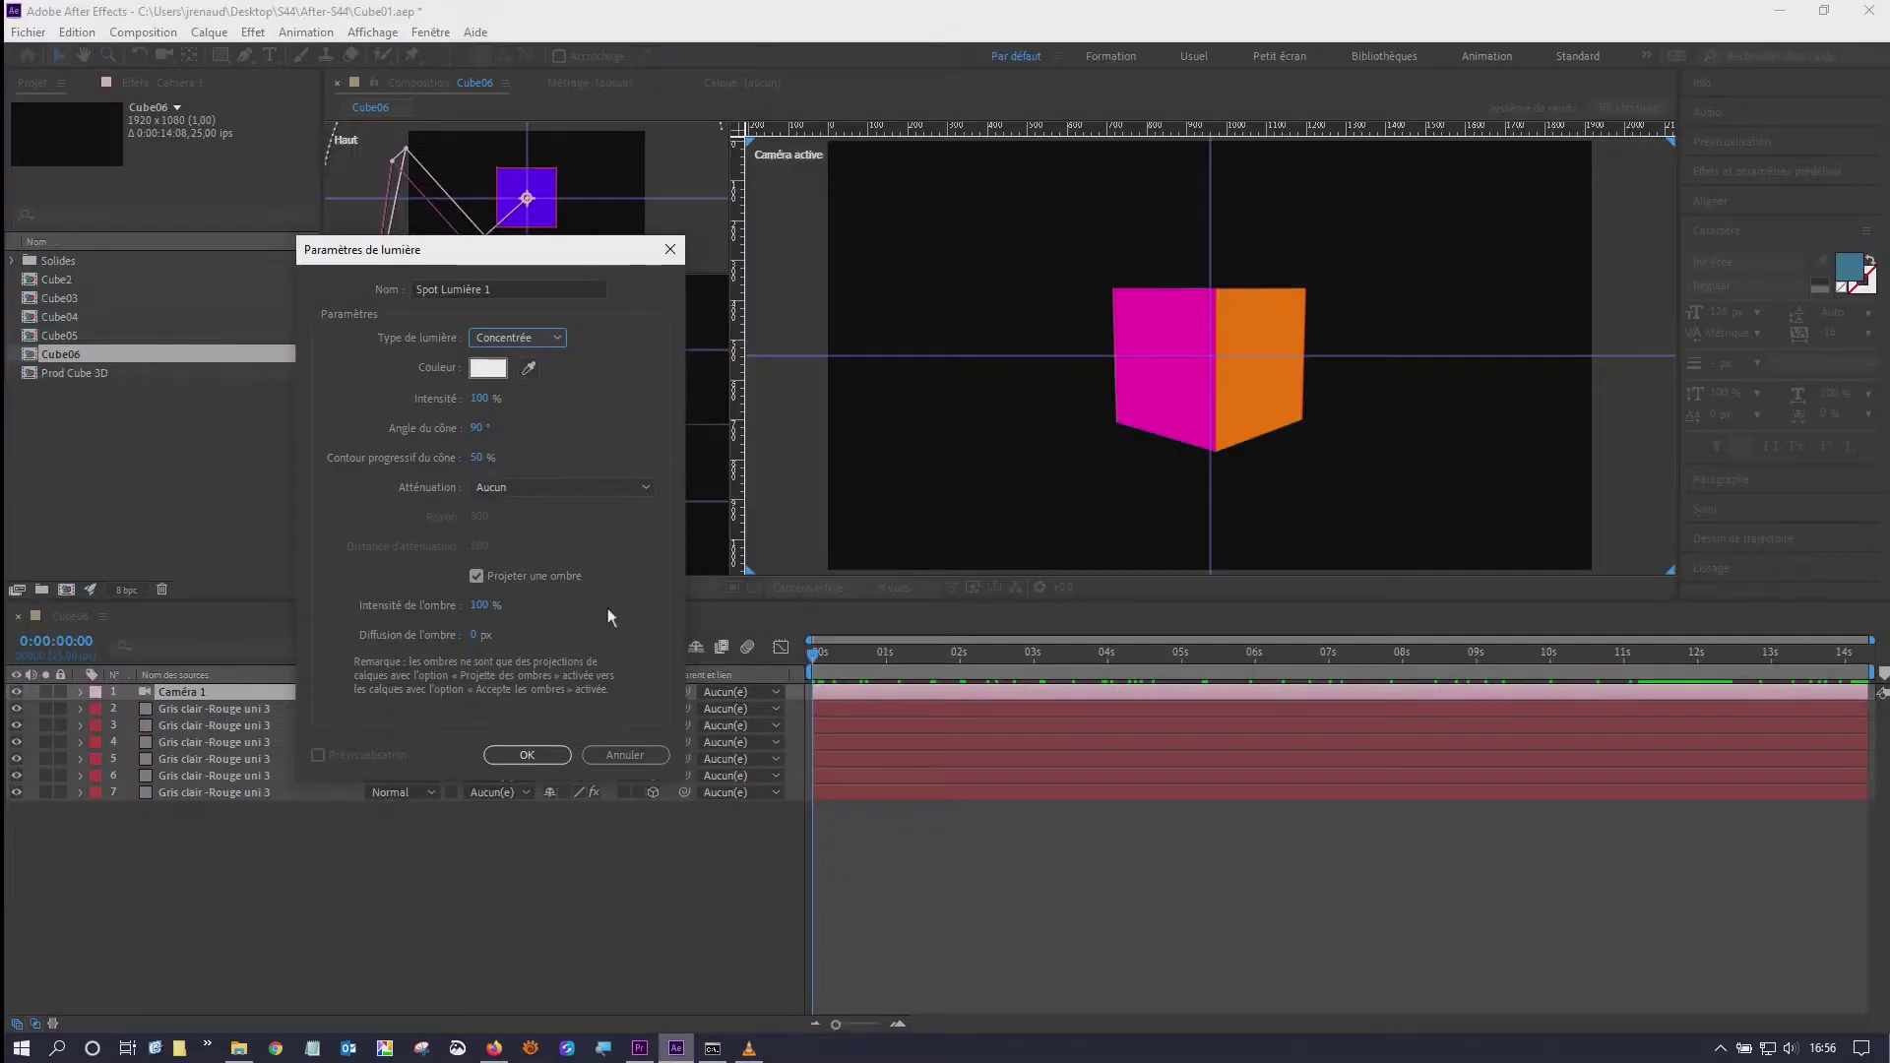
# - Try the Ponctuelle type against the reference page, then make the light Ambiante (Ambiant Lumière 1)
pyautogui.click(519, 337)
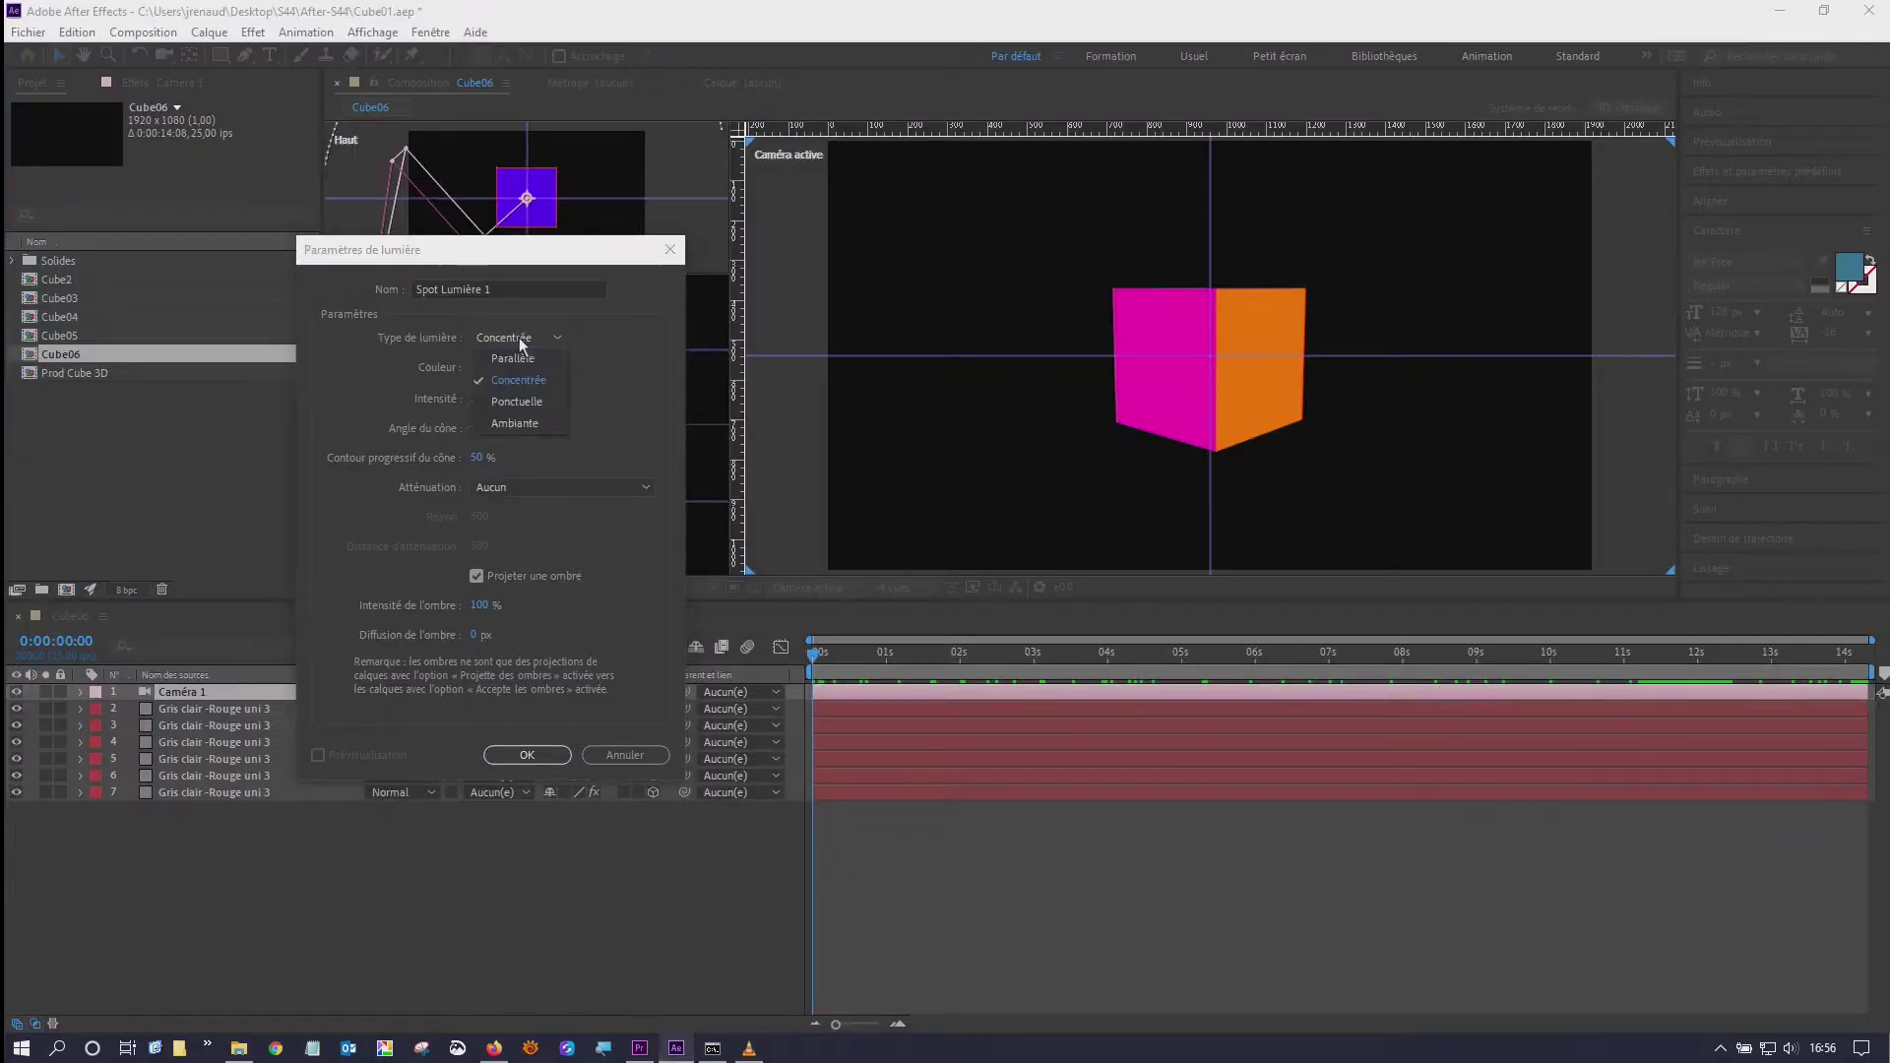
pyautogui.click(517, 400)
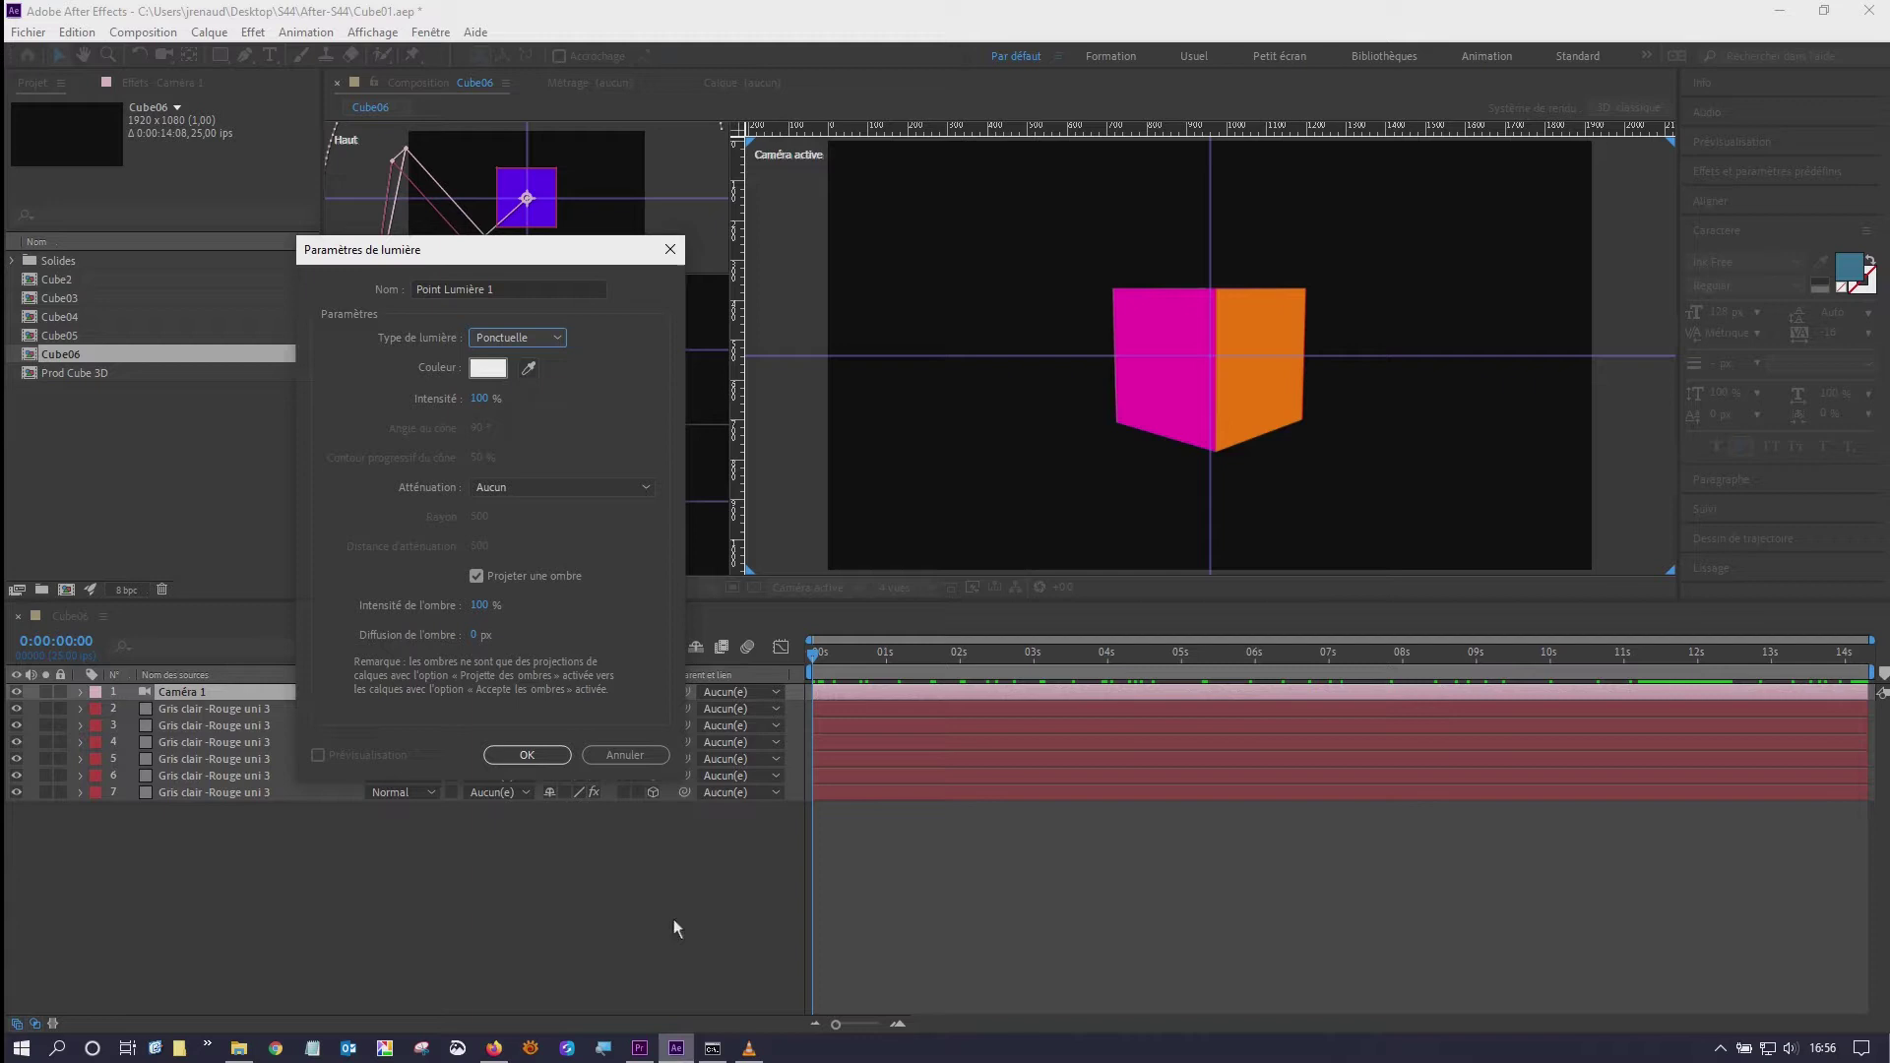
pyautogui.click(498, 1050)
pyautogui.scroll(3, 886, 443)
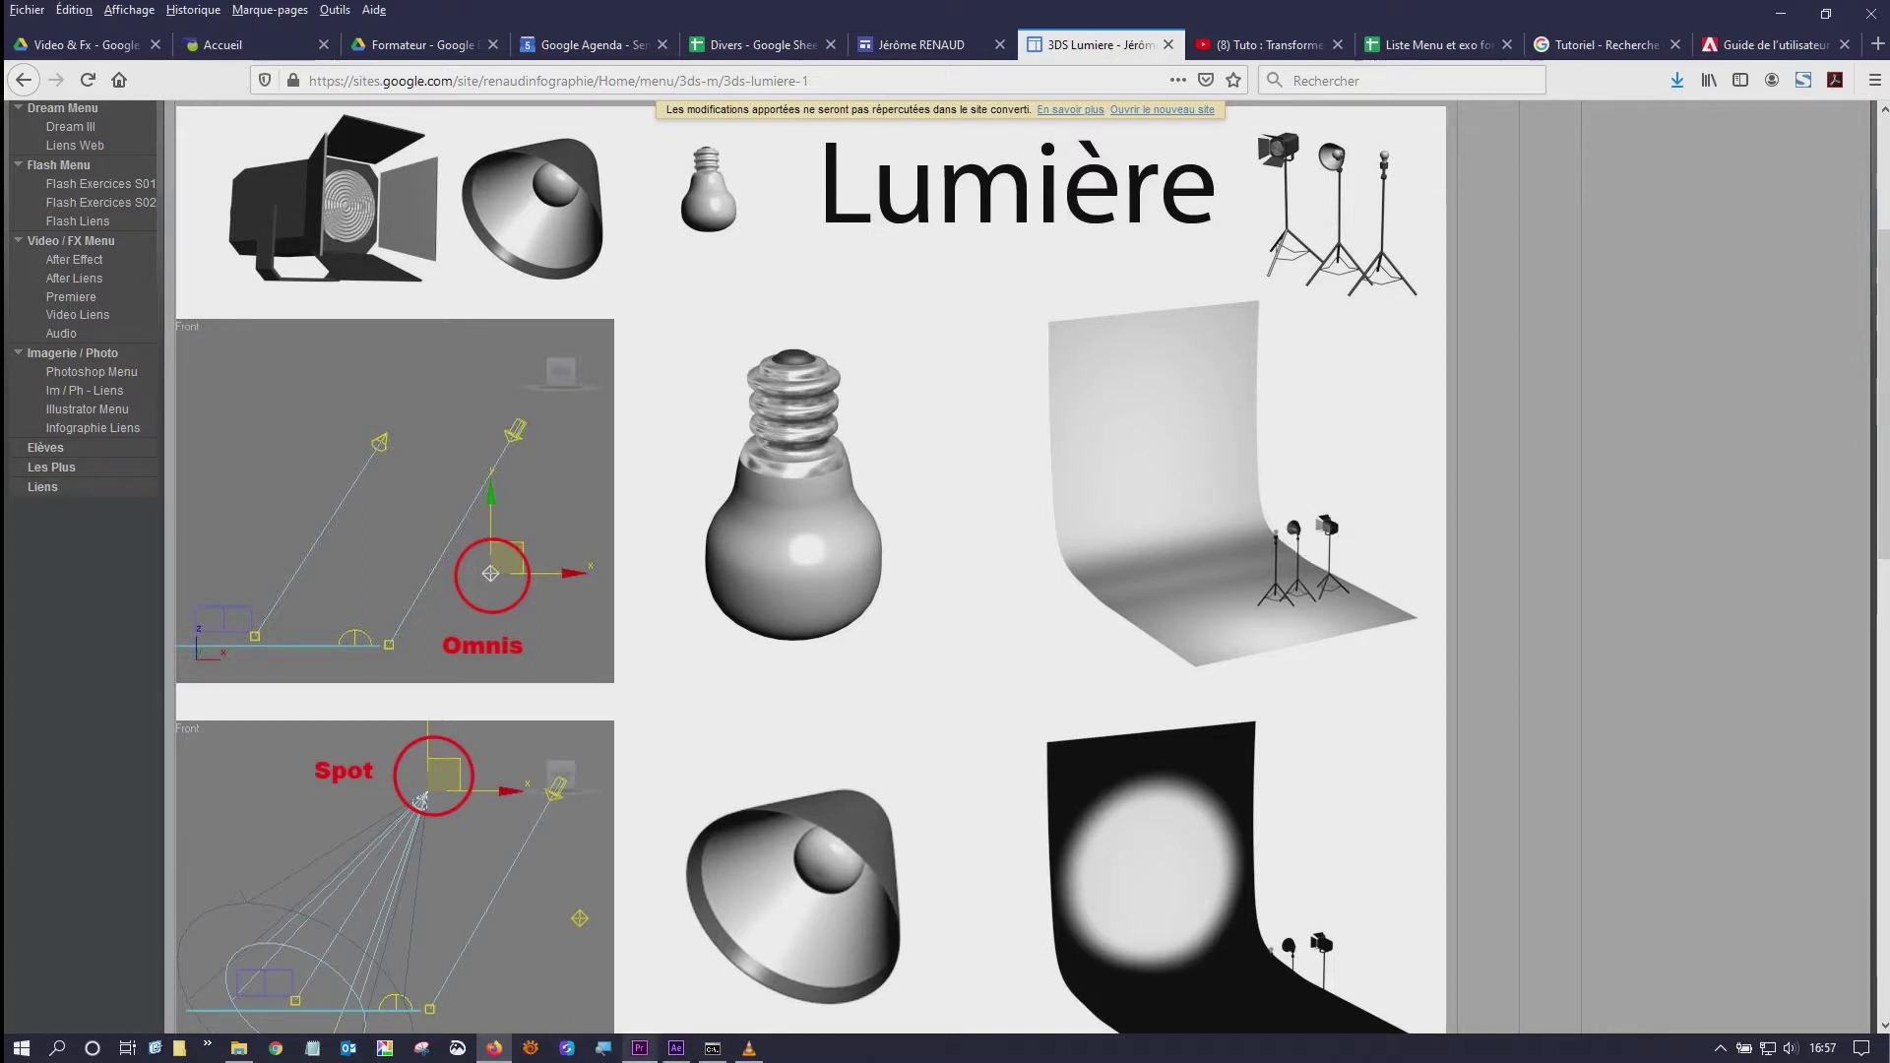
pyautogui.click(677, 1049)
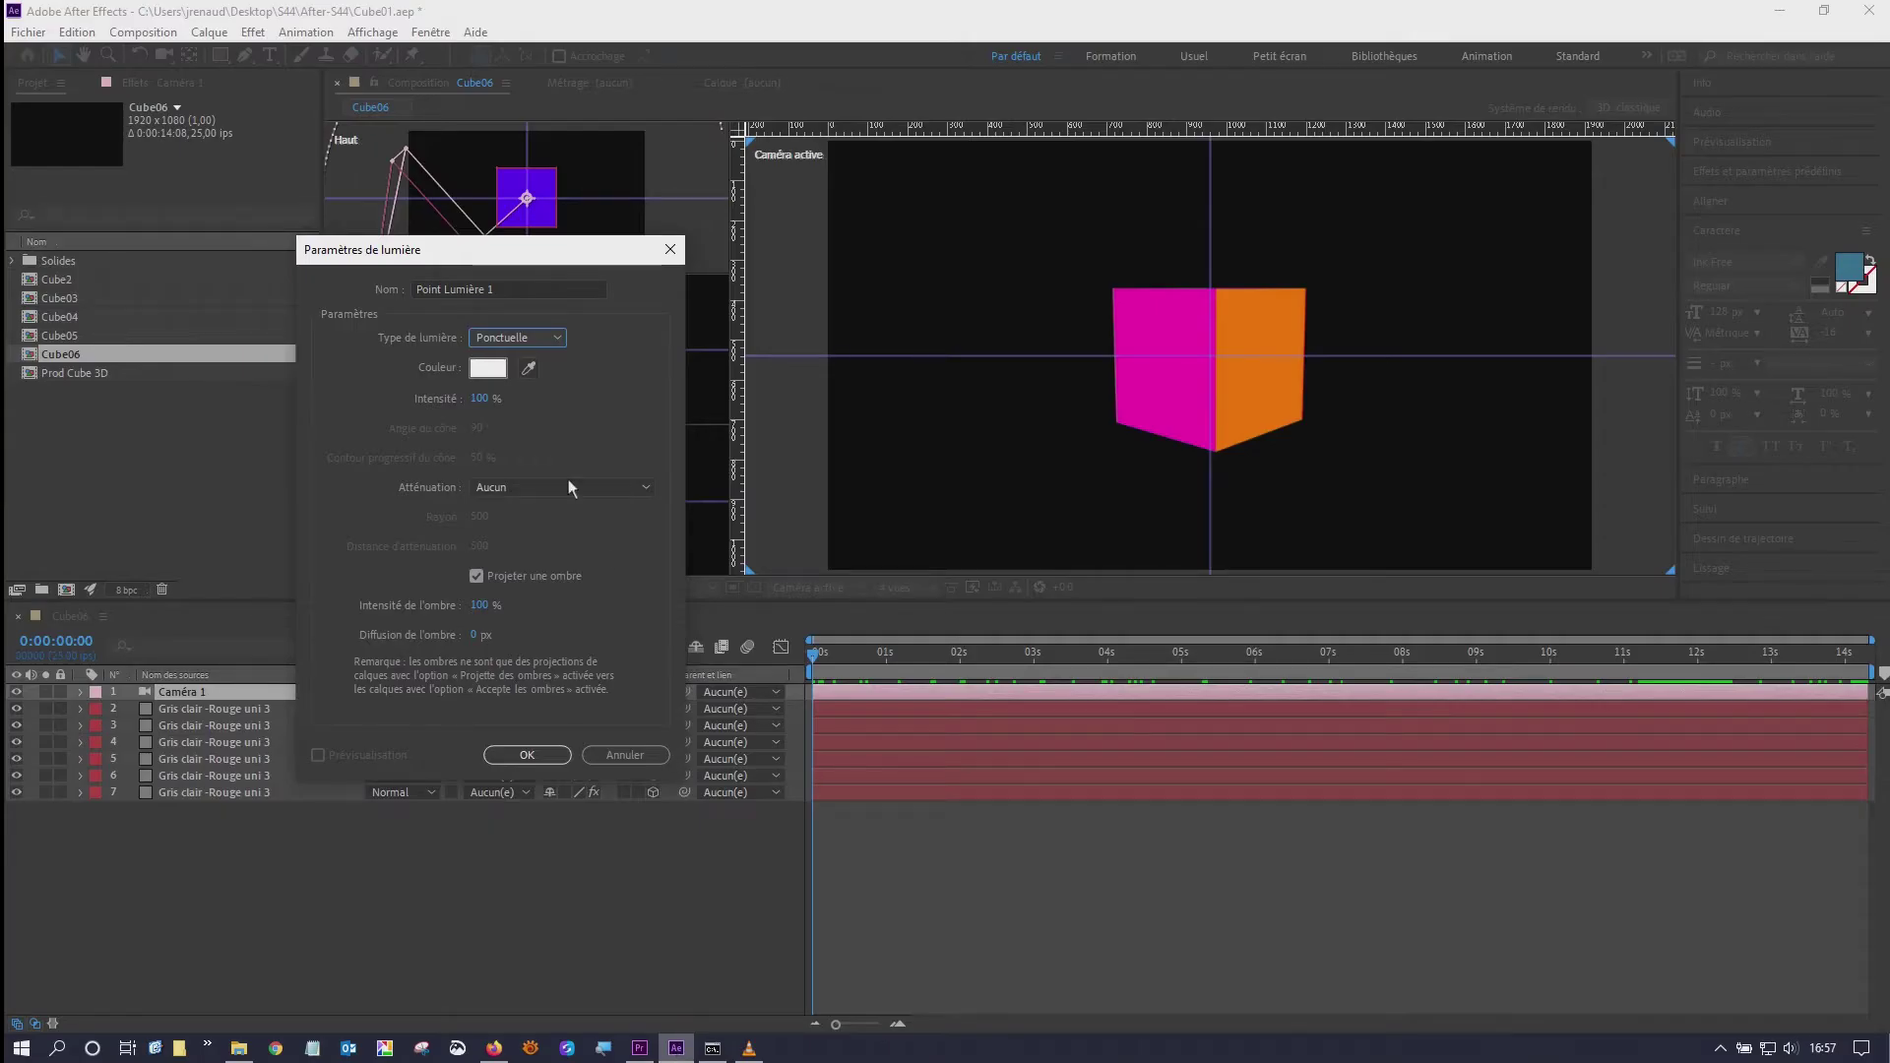
pyautogui.click(536, 339)
pyautogui.click(516, 421)
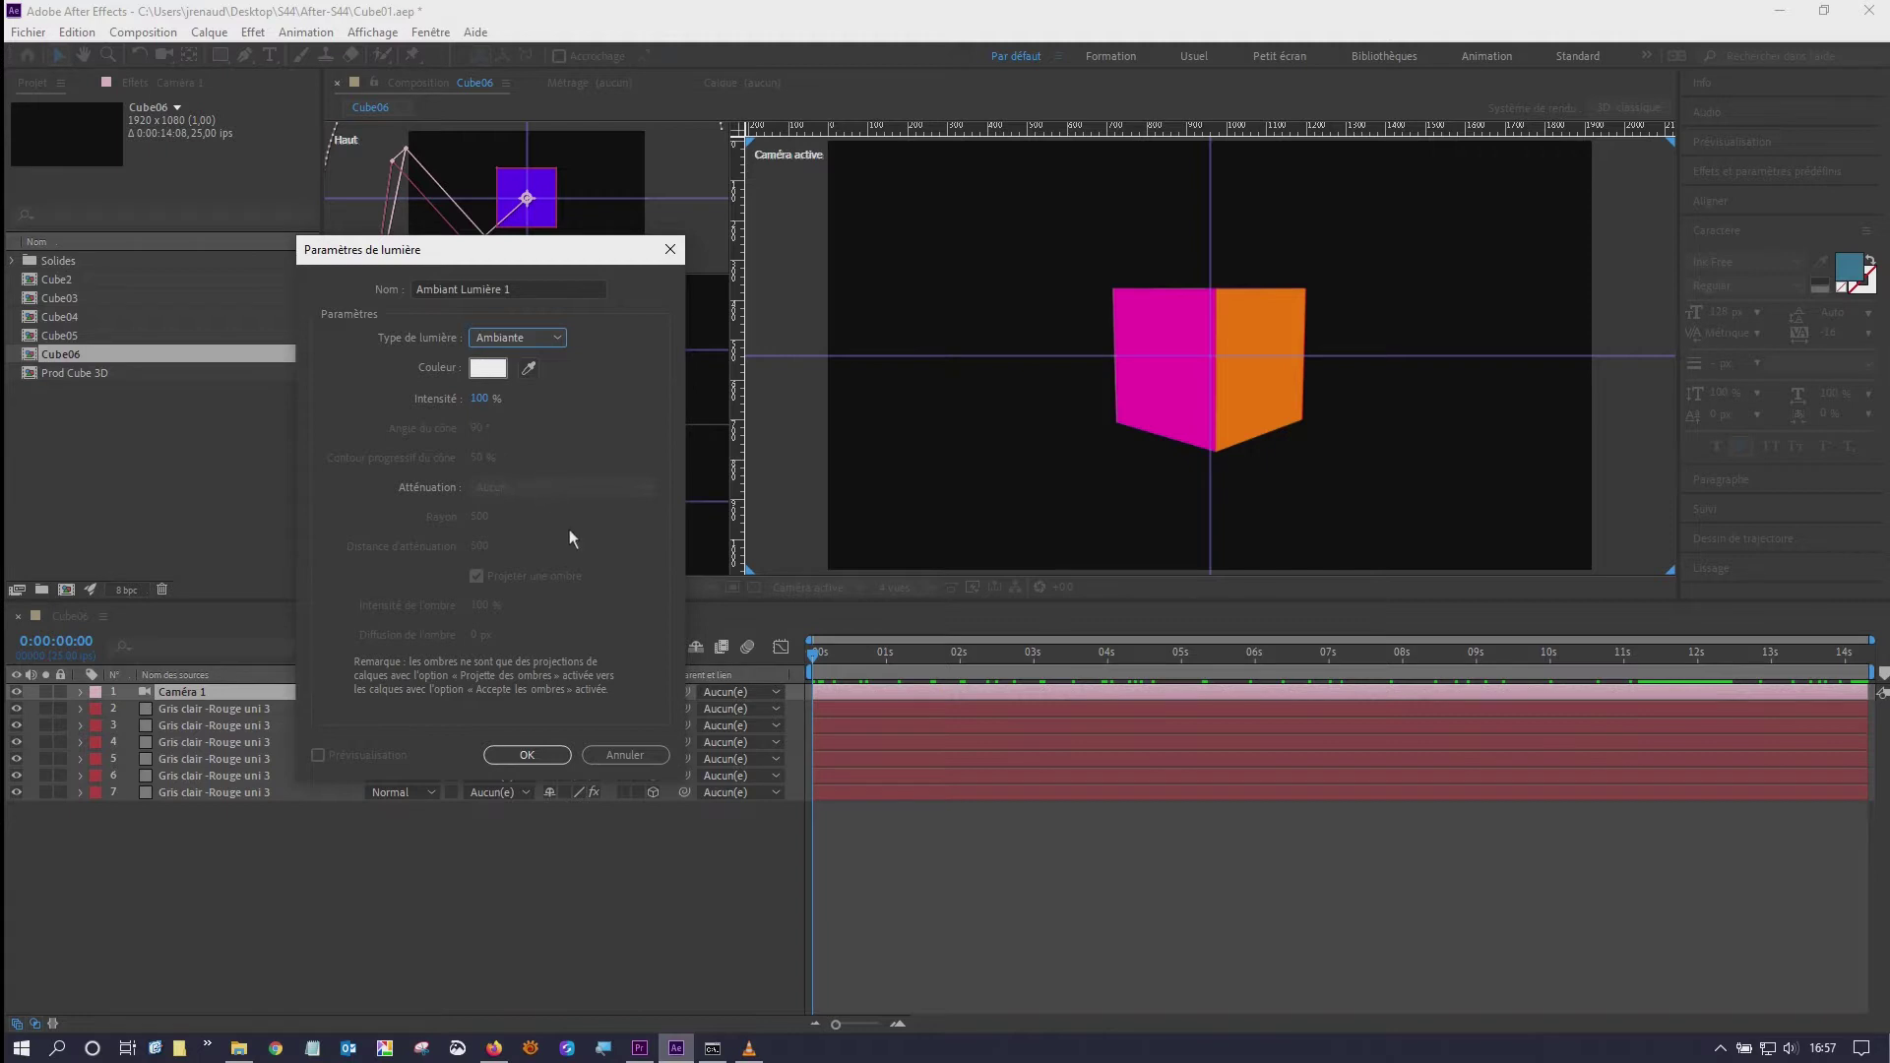
# - Scroll the 3DS Lumière page down to the SKY light example, then return to After Effects
pyautogui.click(493, 1049)
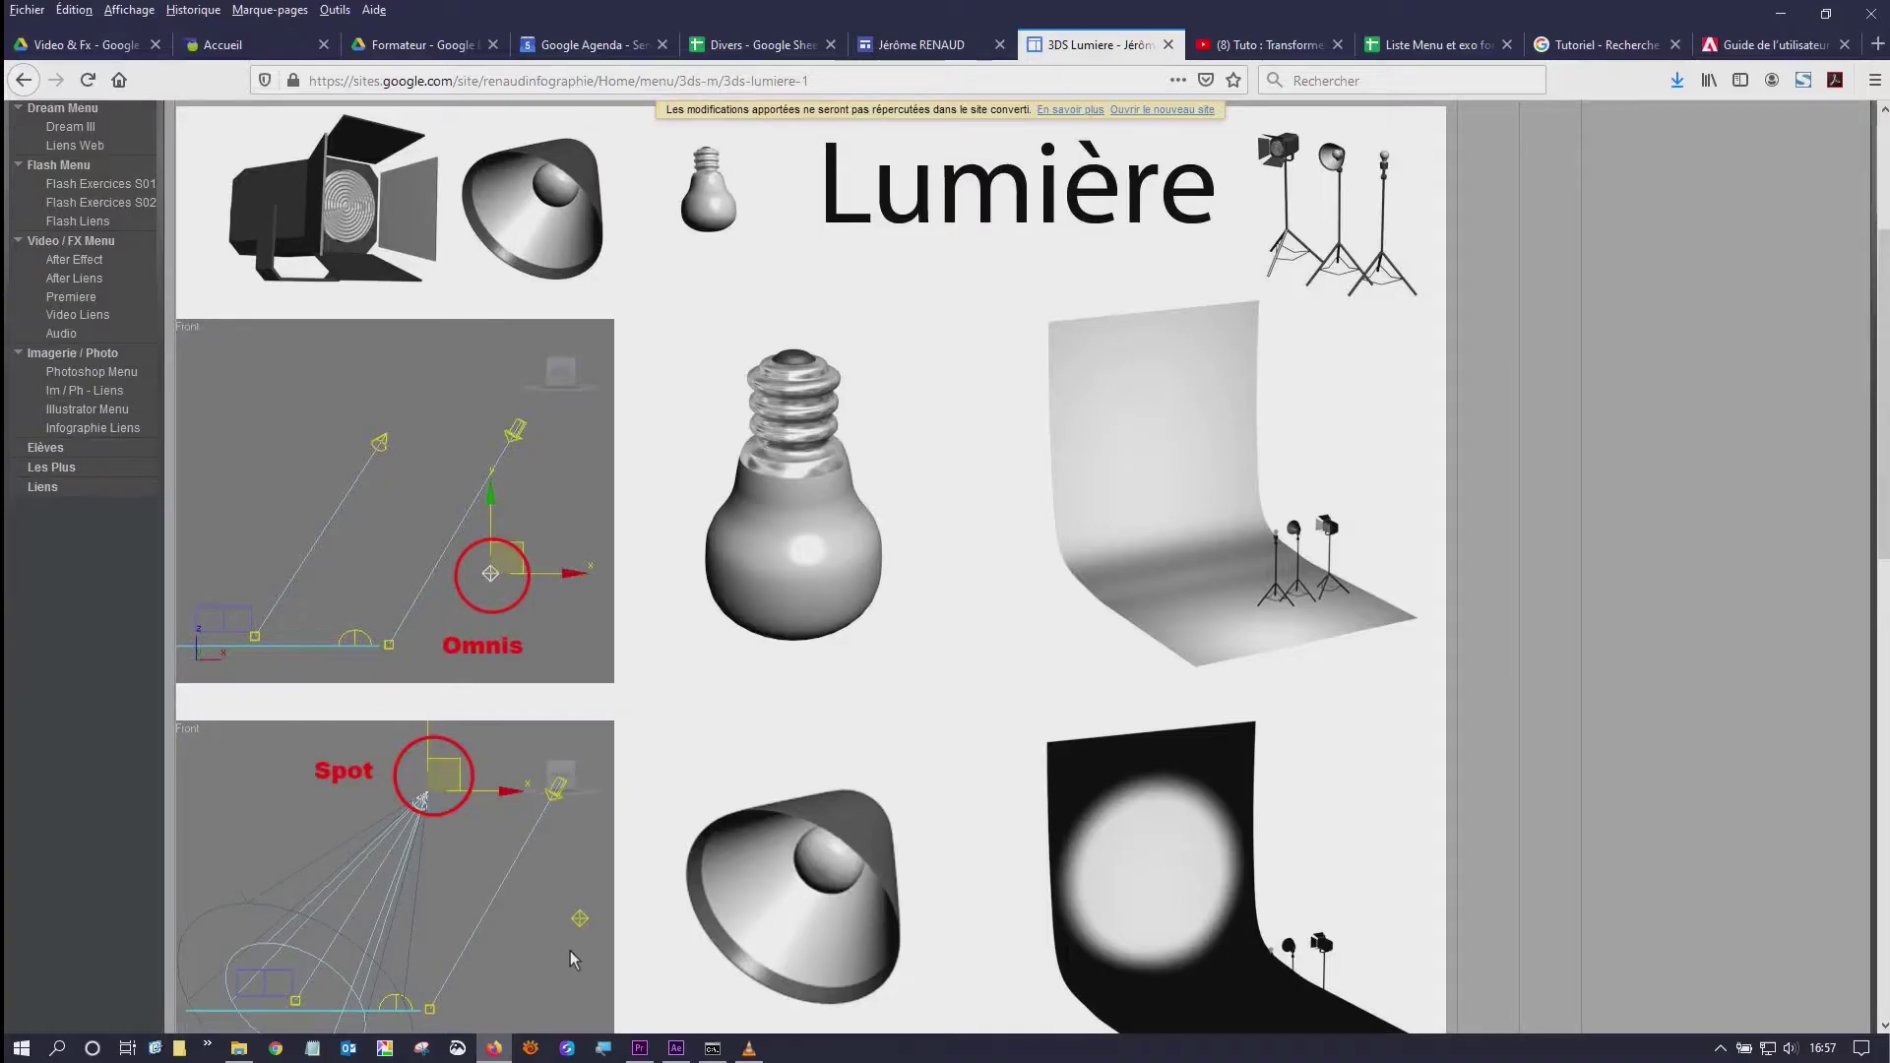
pyautogui.scroll(-3, 931, 605)
pyautogui.scroll(-10, 931, 608)
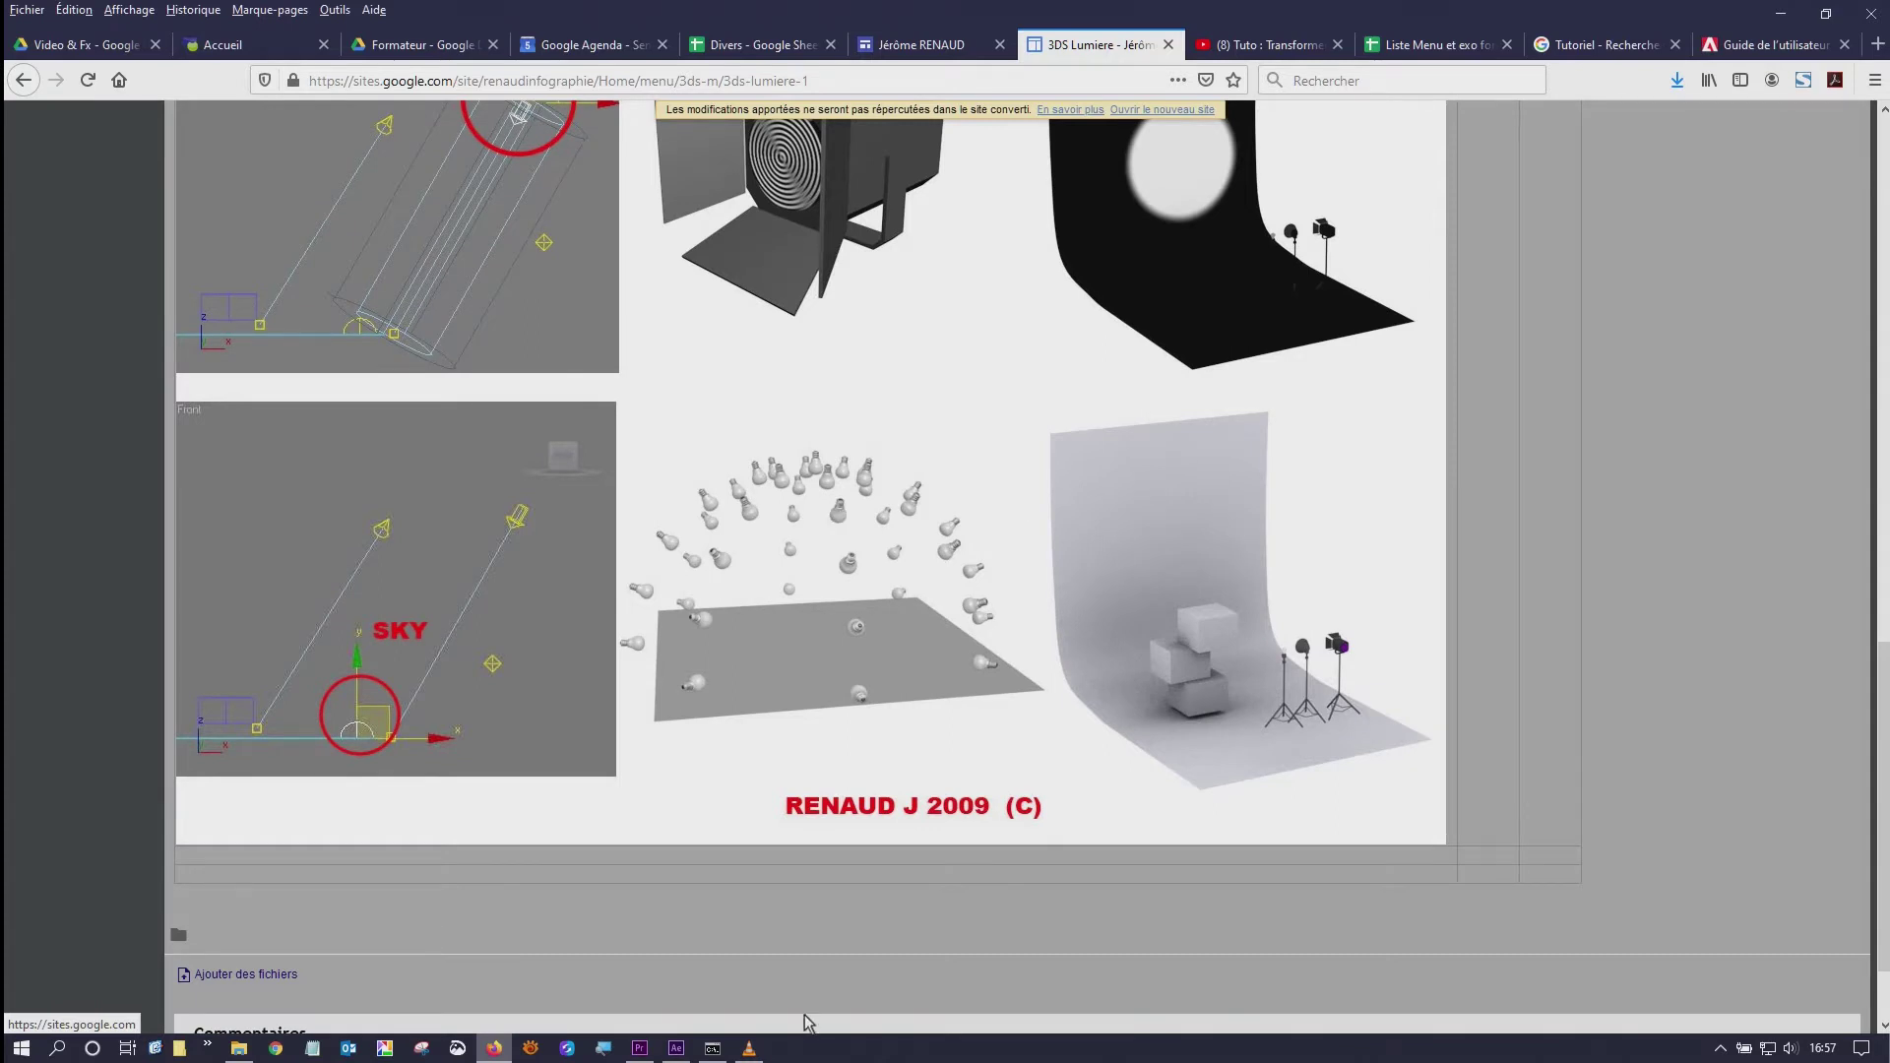
pyautogui.click(675, 1050)
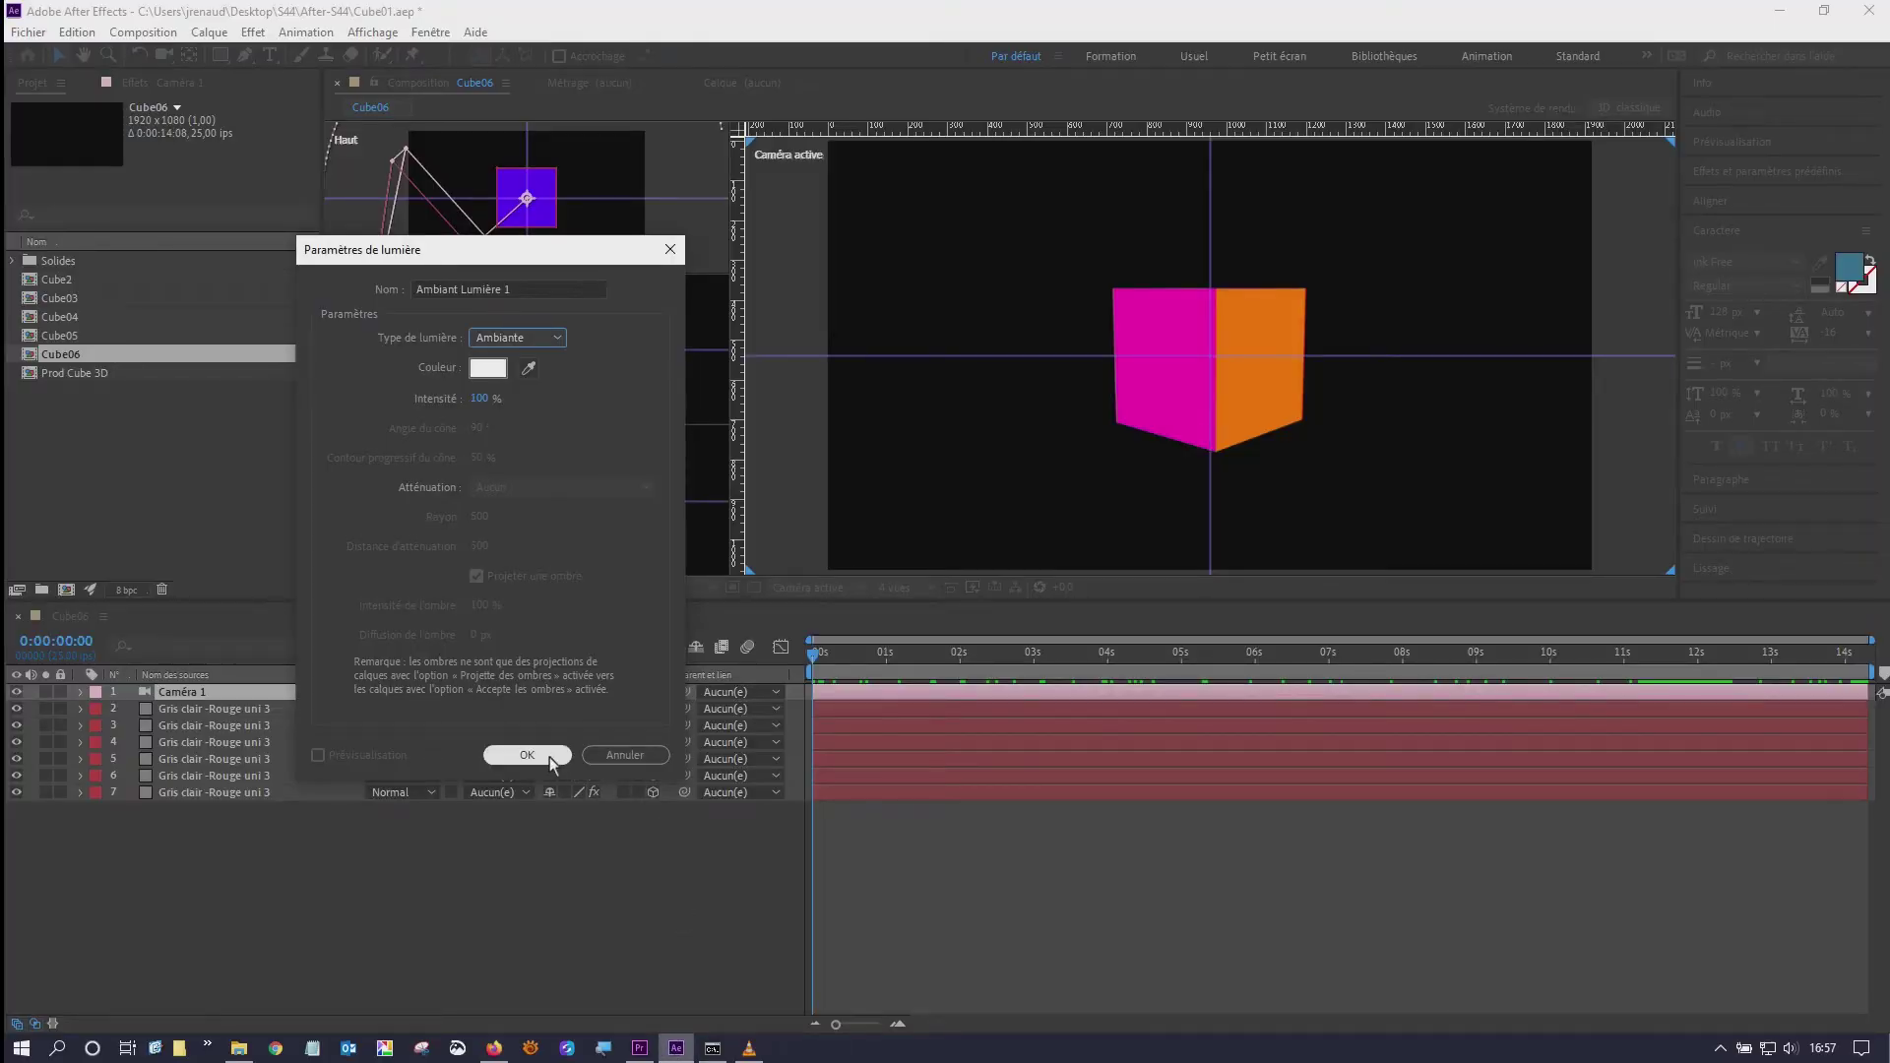
# - Set the light type to Ponctuelle and create the Point Lumière 1 layer
pyautogui.click(533, 335)
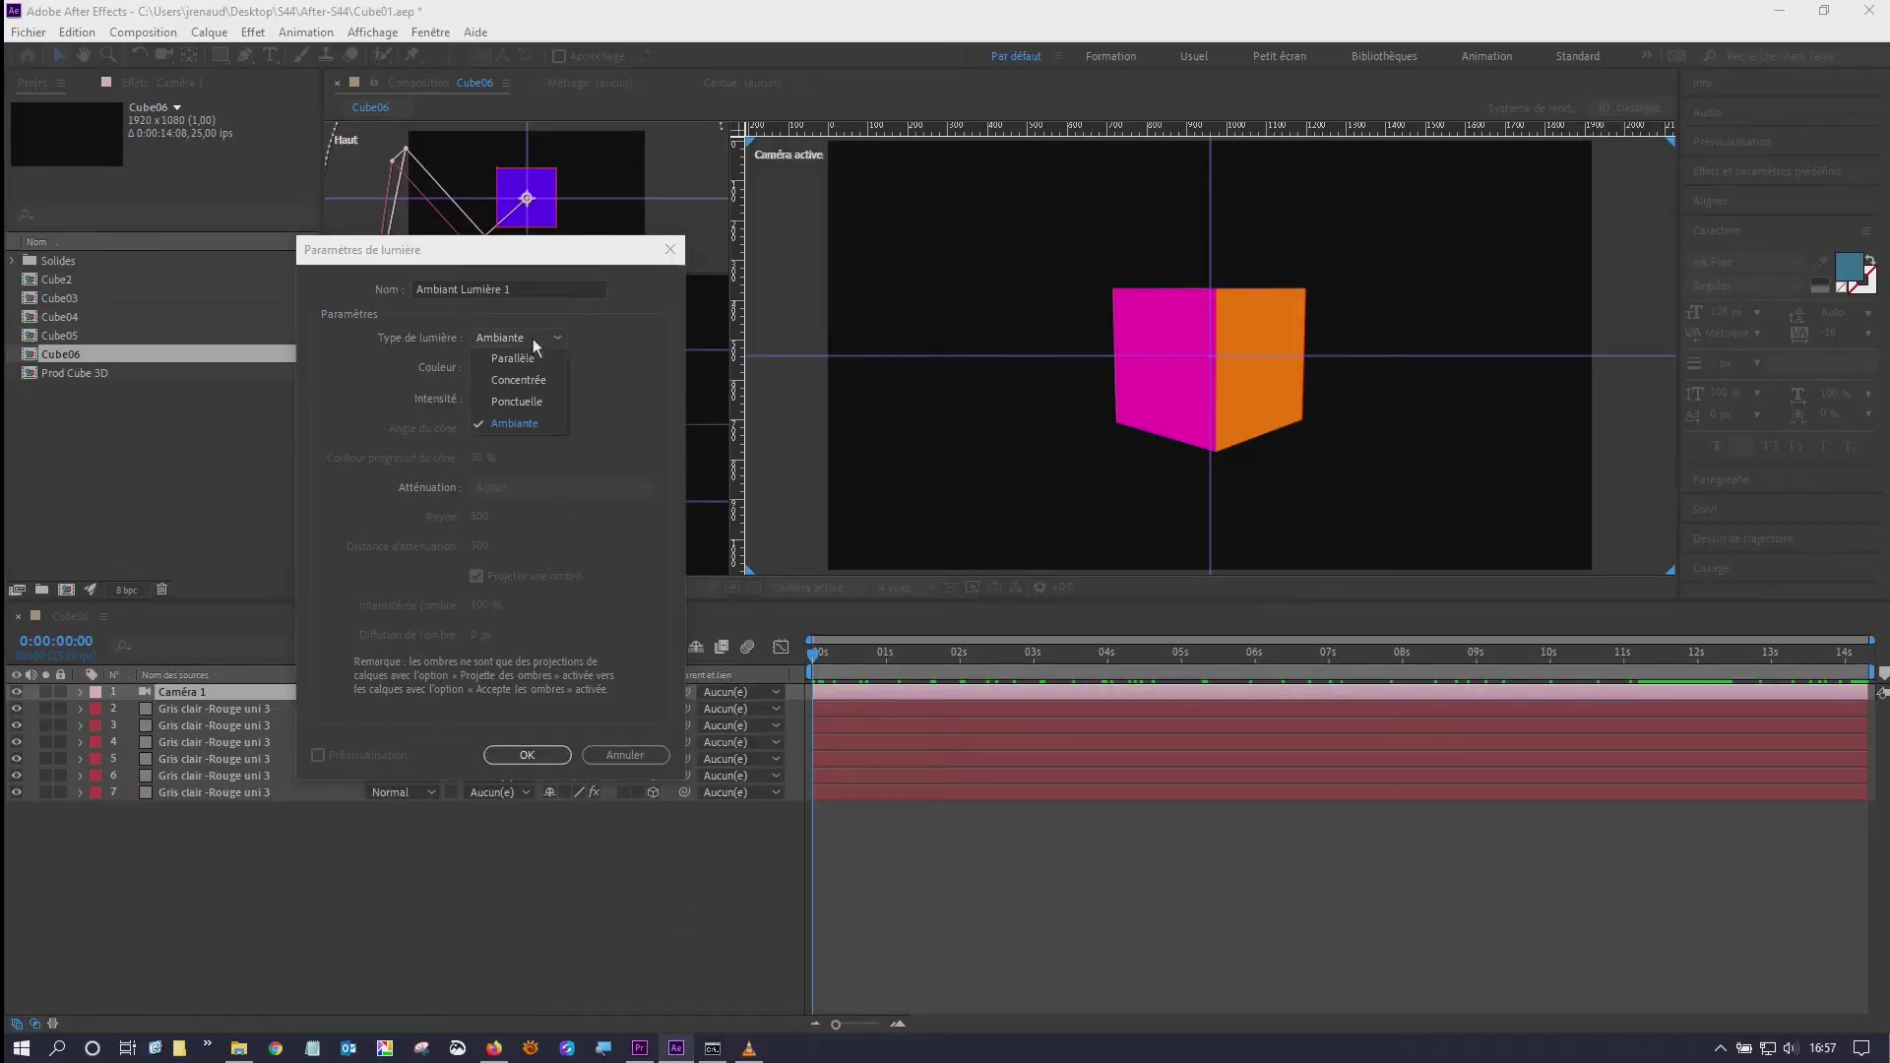
pyautogui.click(527, 400)
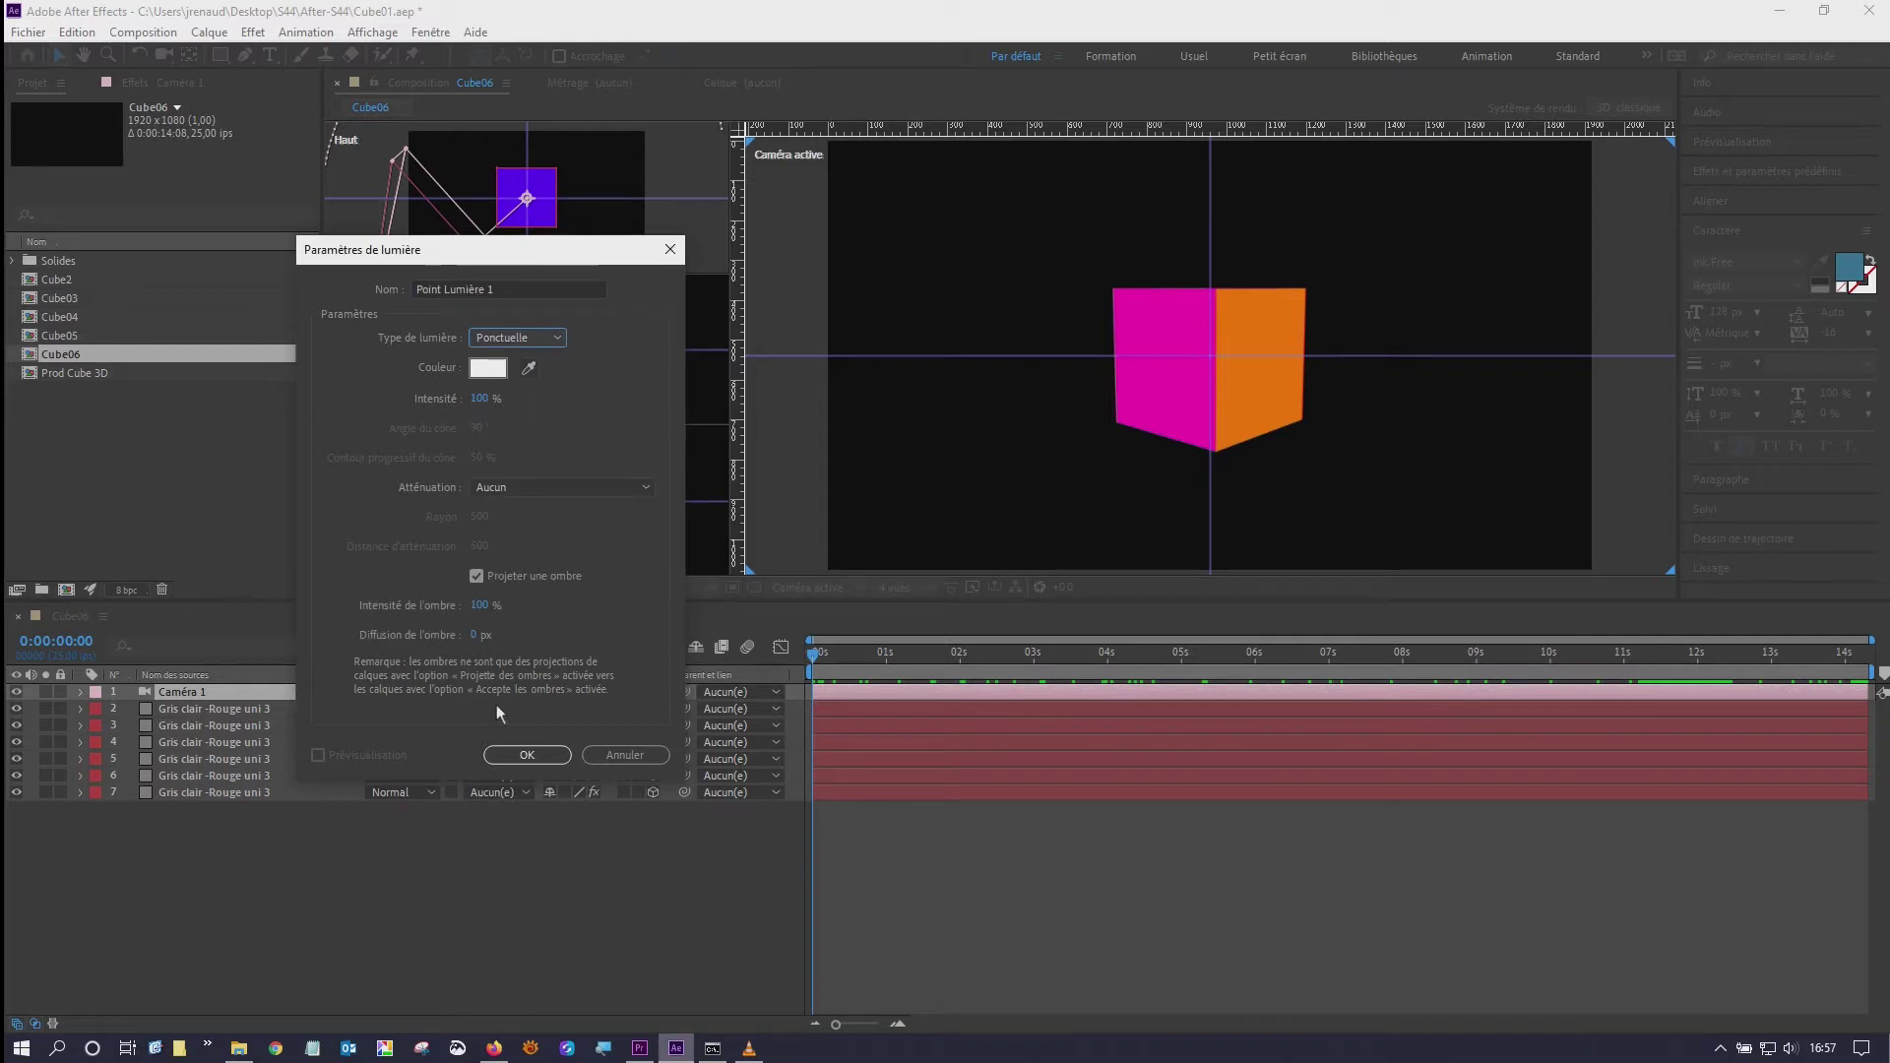
pyautogui.click(512, 758)
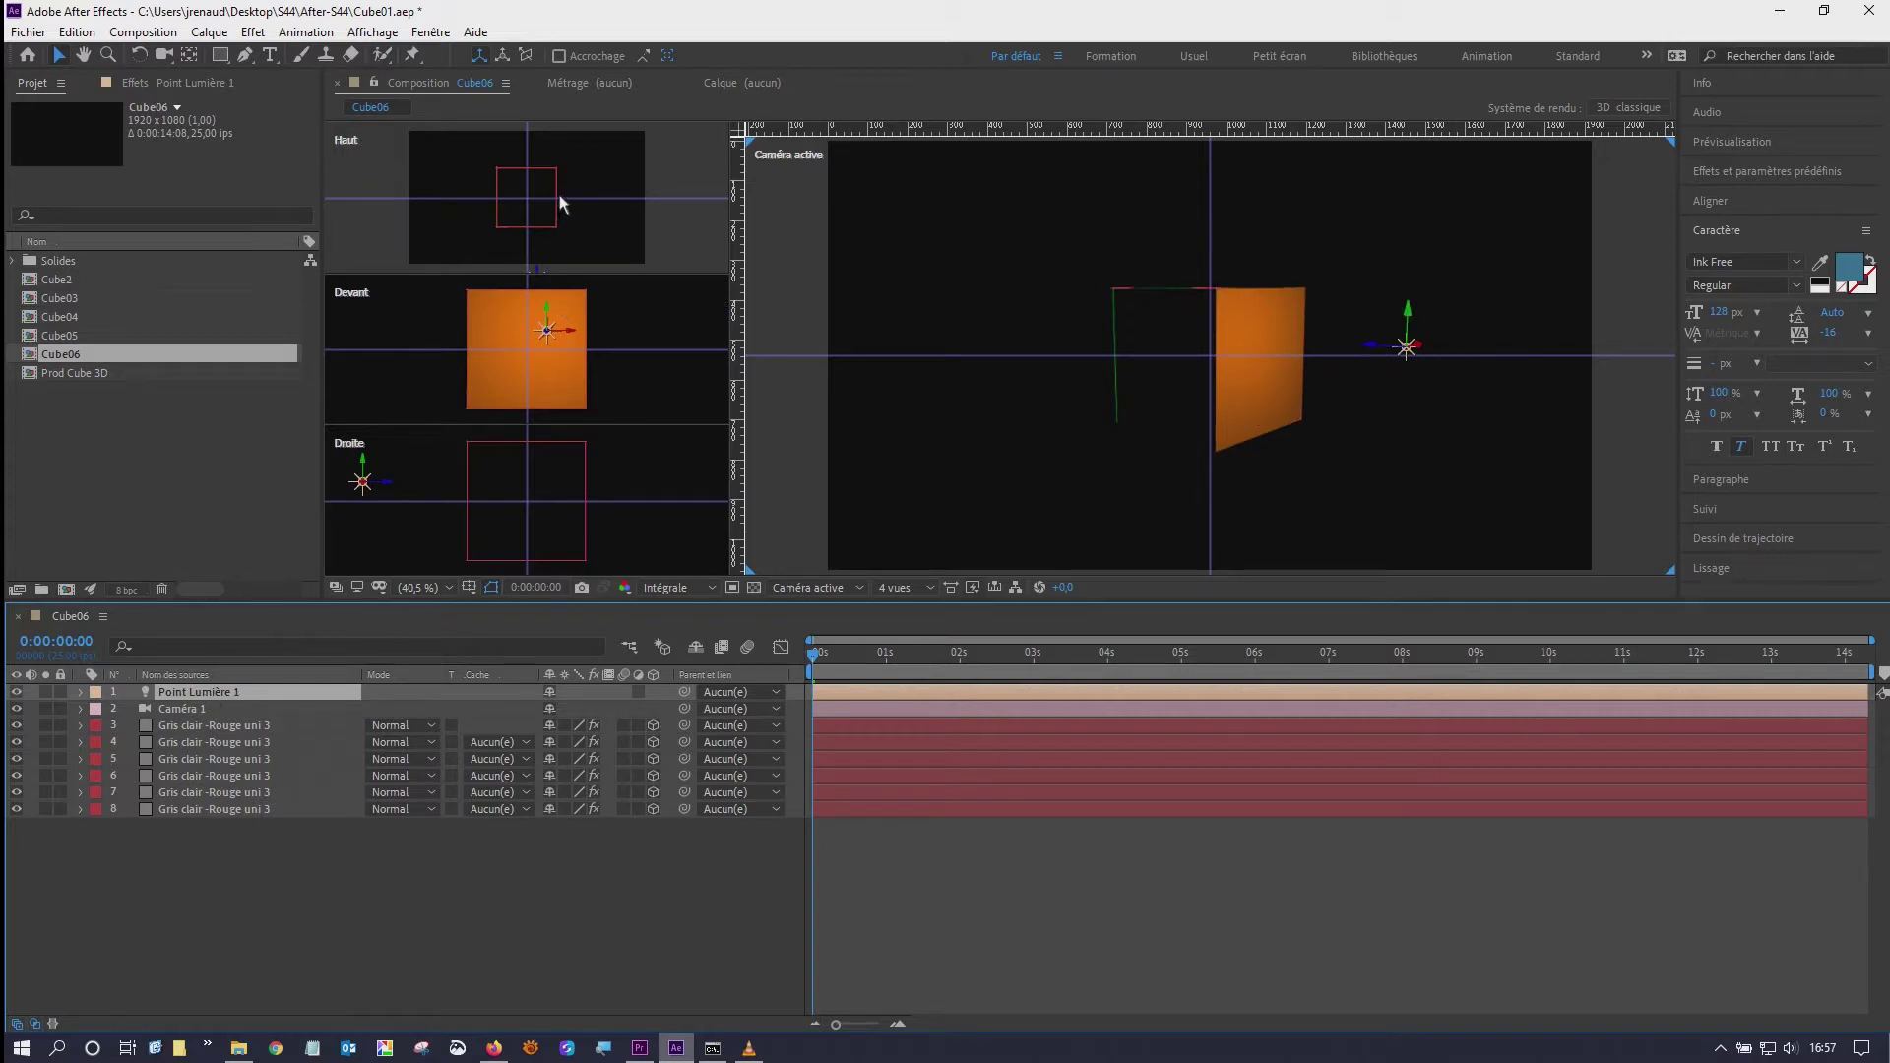
# - Frame the light in the Top view and reveal Point Lumière 1's Position and Light Options
pyautogui.scroll(2, 559, 183)
pyautogui.moveTo(586, 159); pyautogui.dragTo(576, 126)
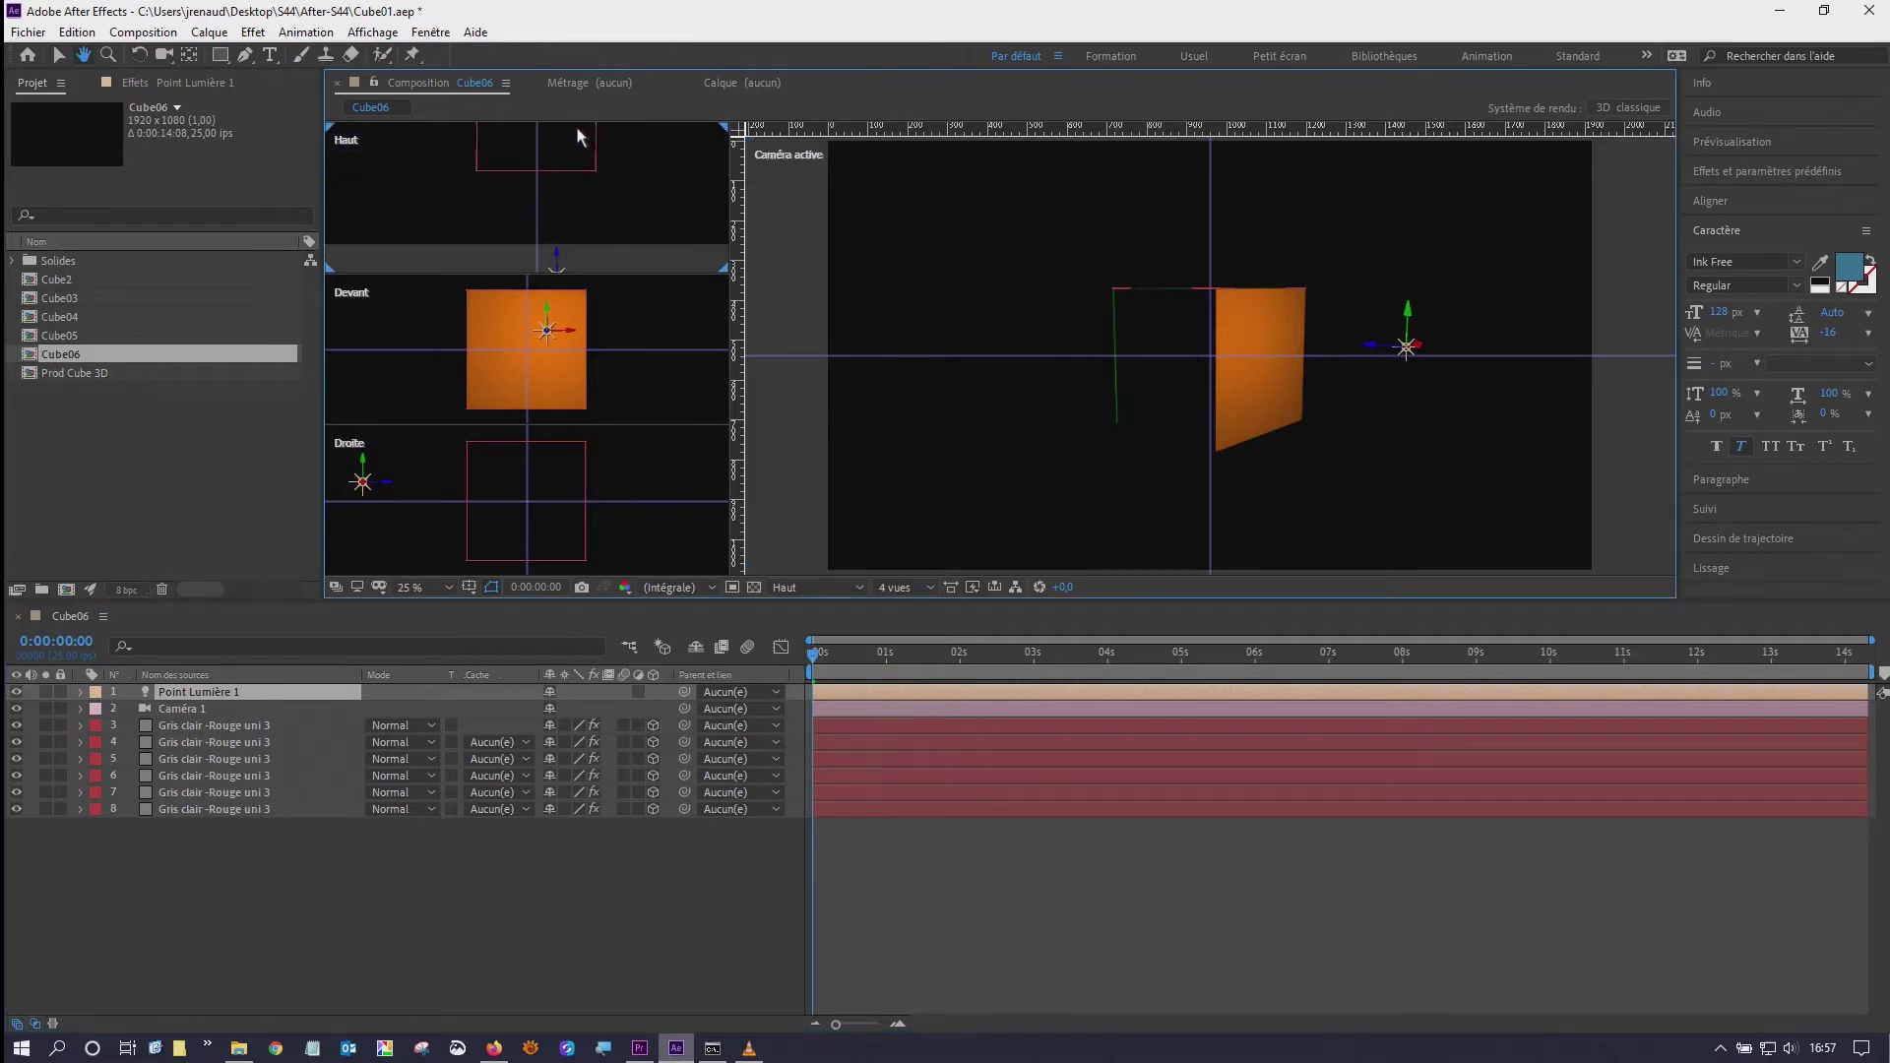
pyautogui.moveTo(579, 238); pyautogui.dragTo(573, 179)
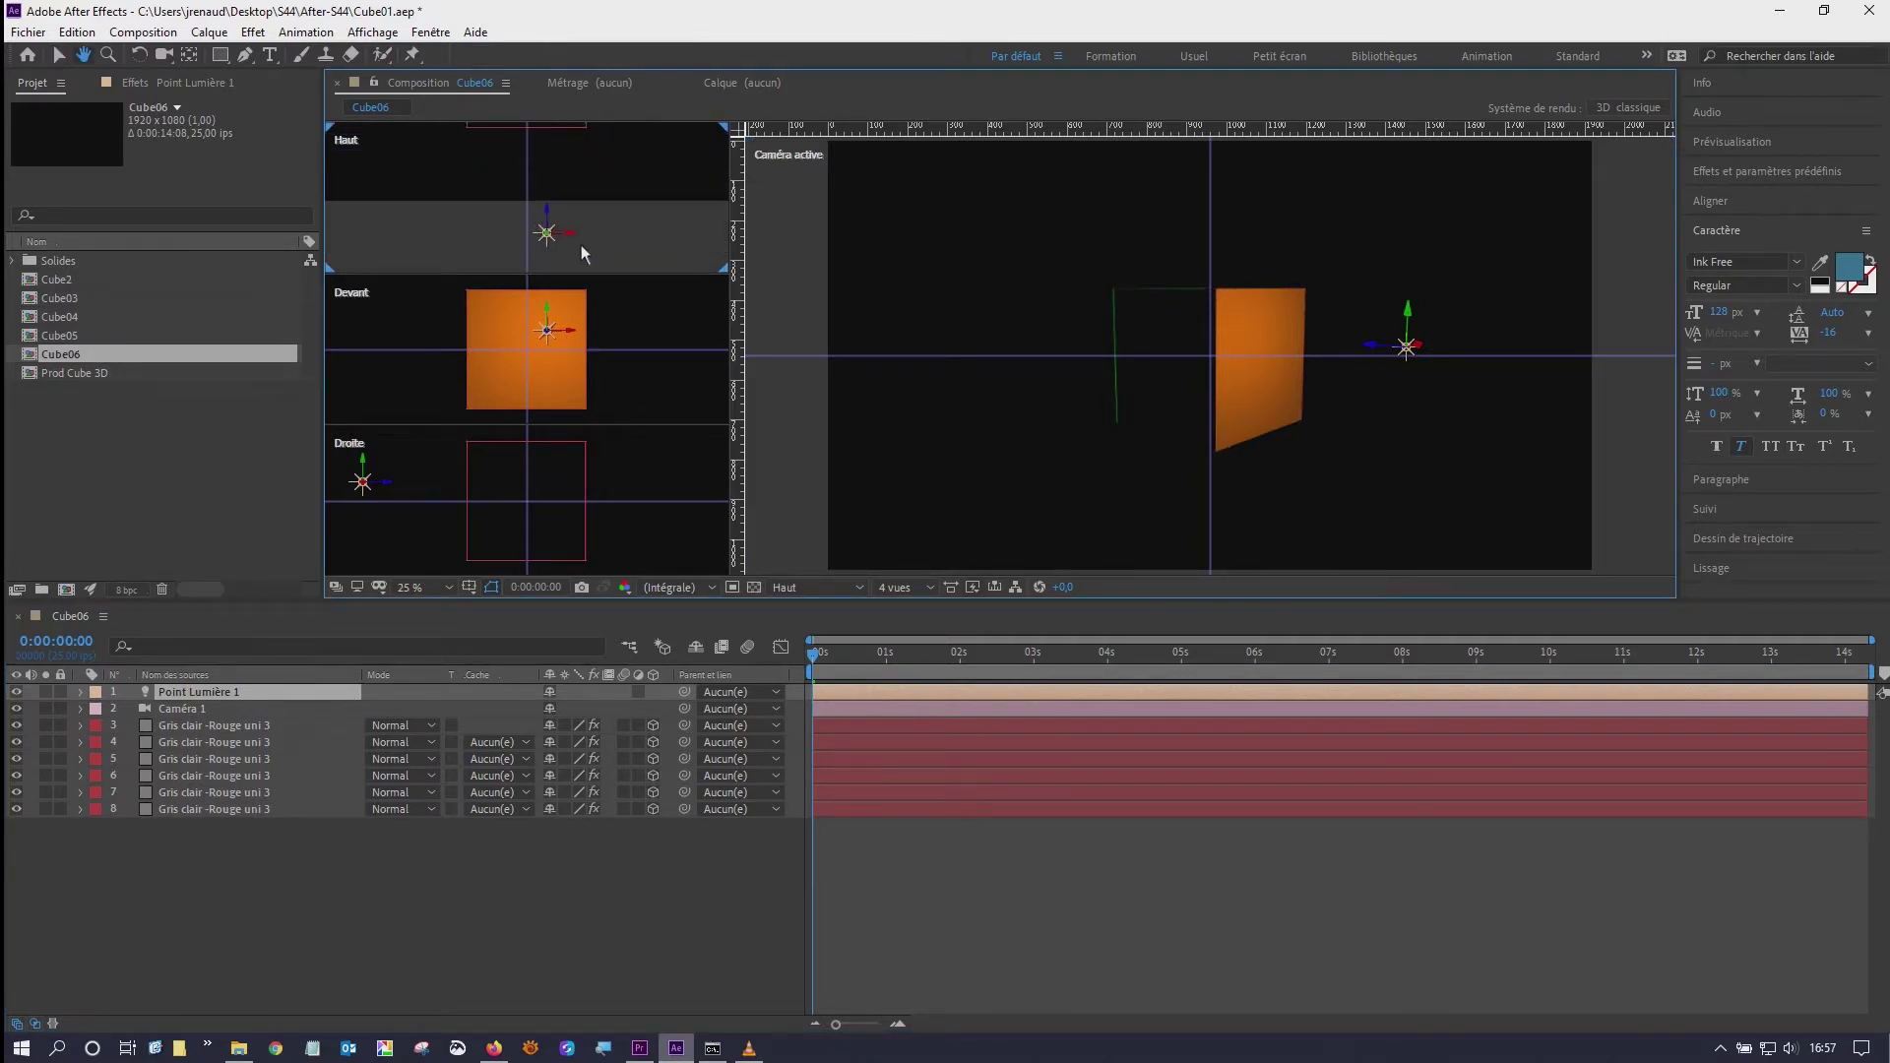
pyautogui.moveTo(623, 187); pyautogui.dragTo(618, 240)
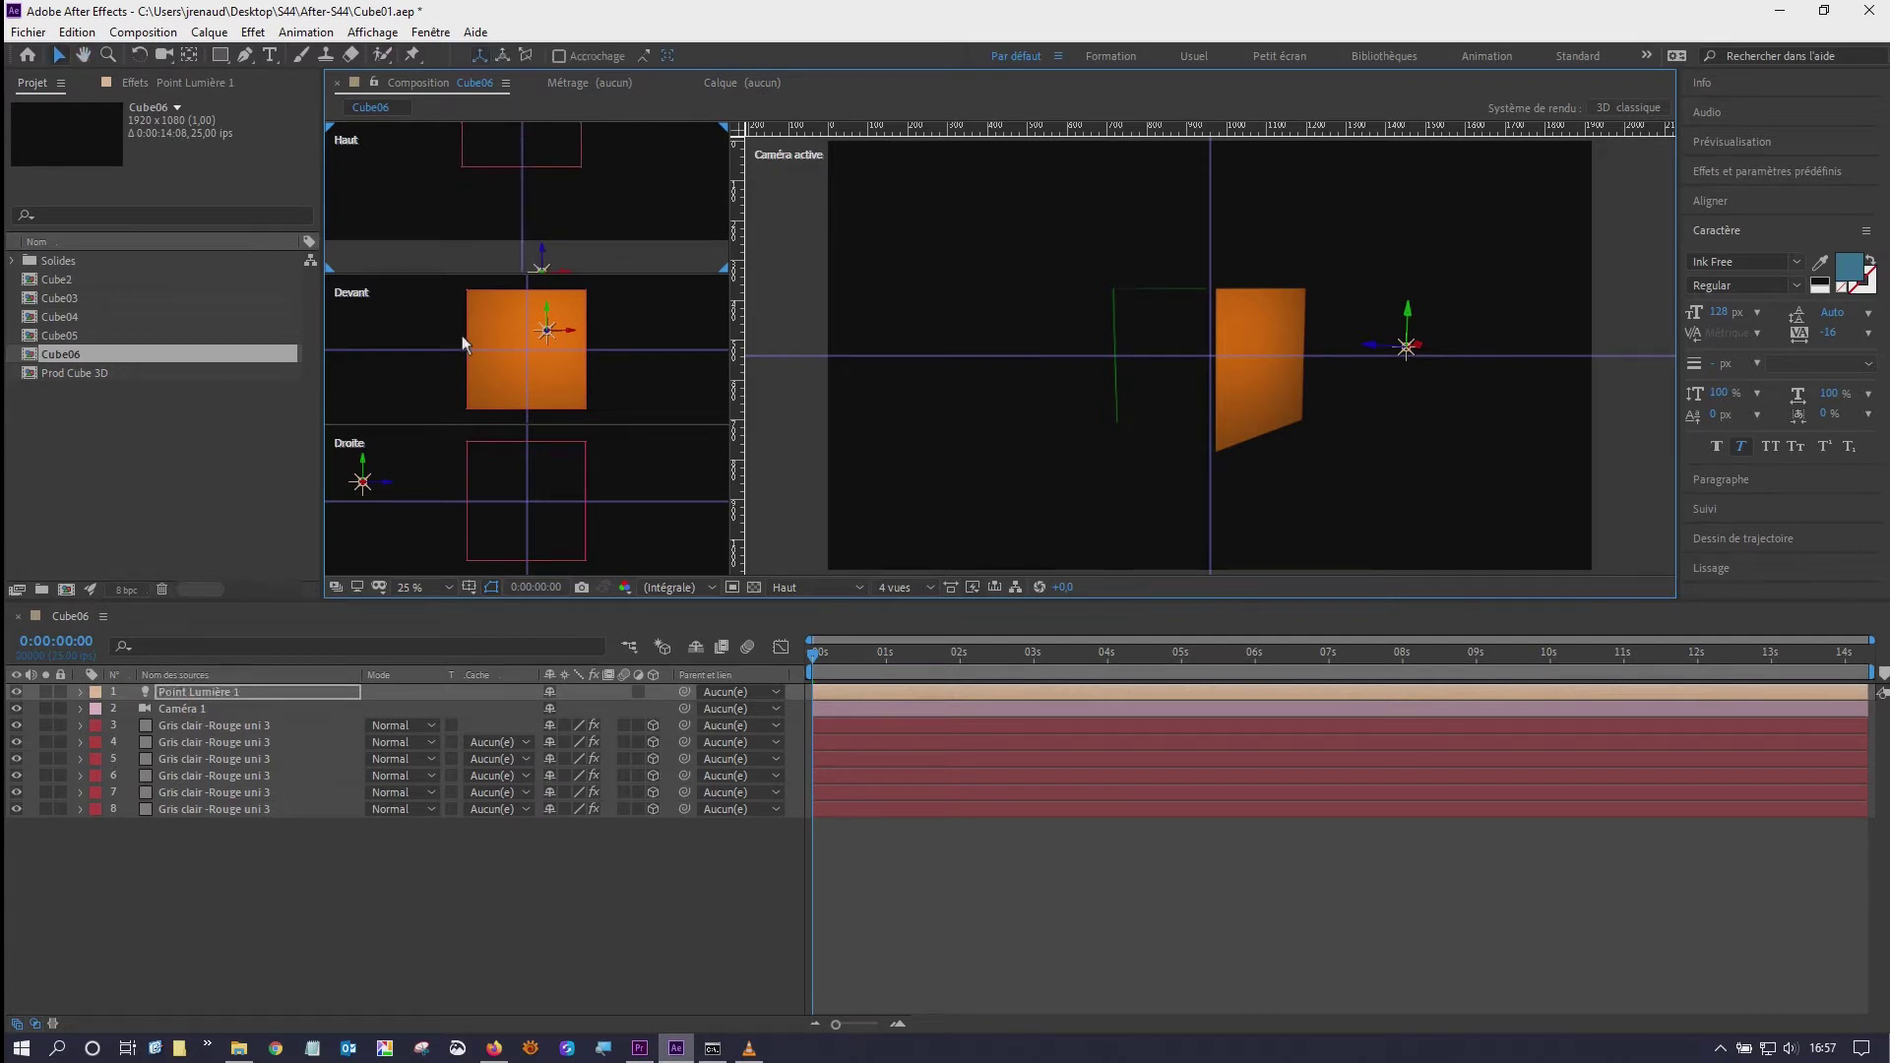
pyautogui.click(80, 694)
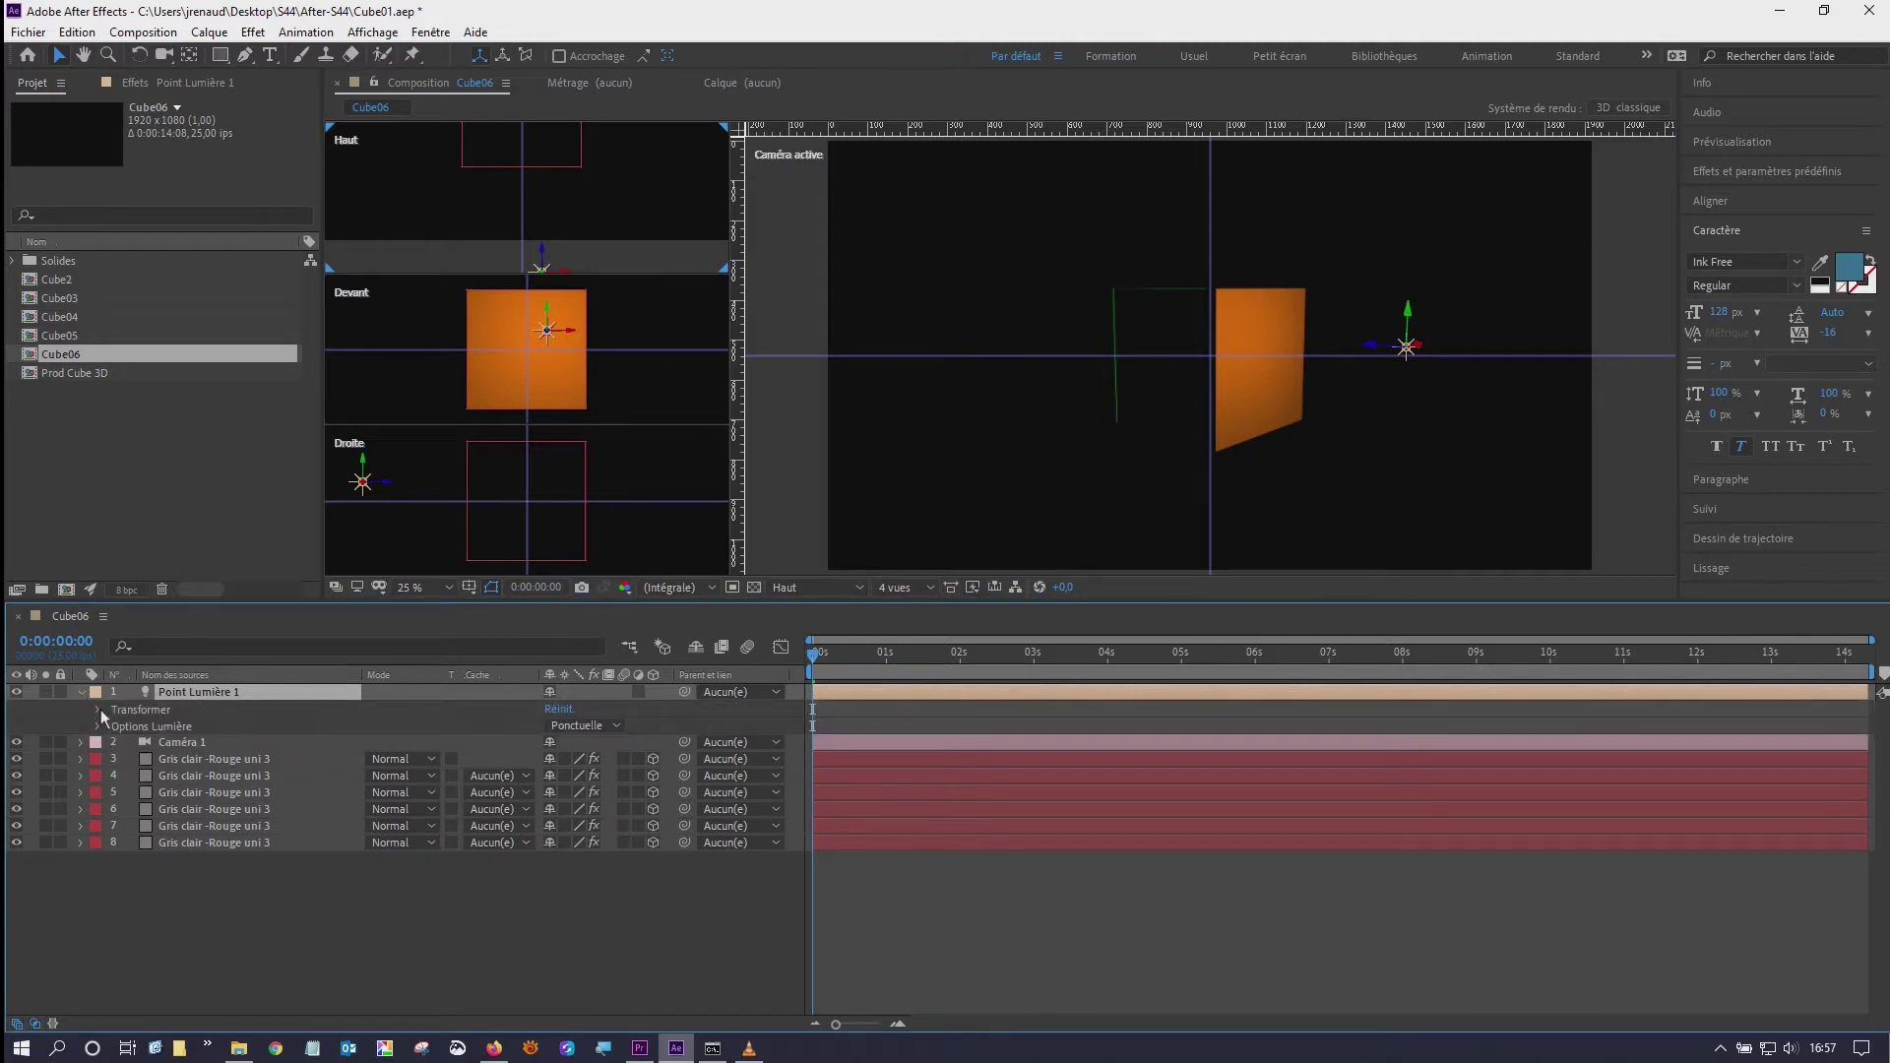
pyautogui.click(99, 710)
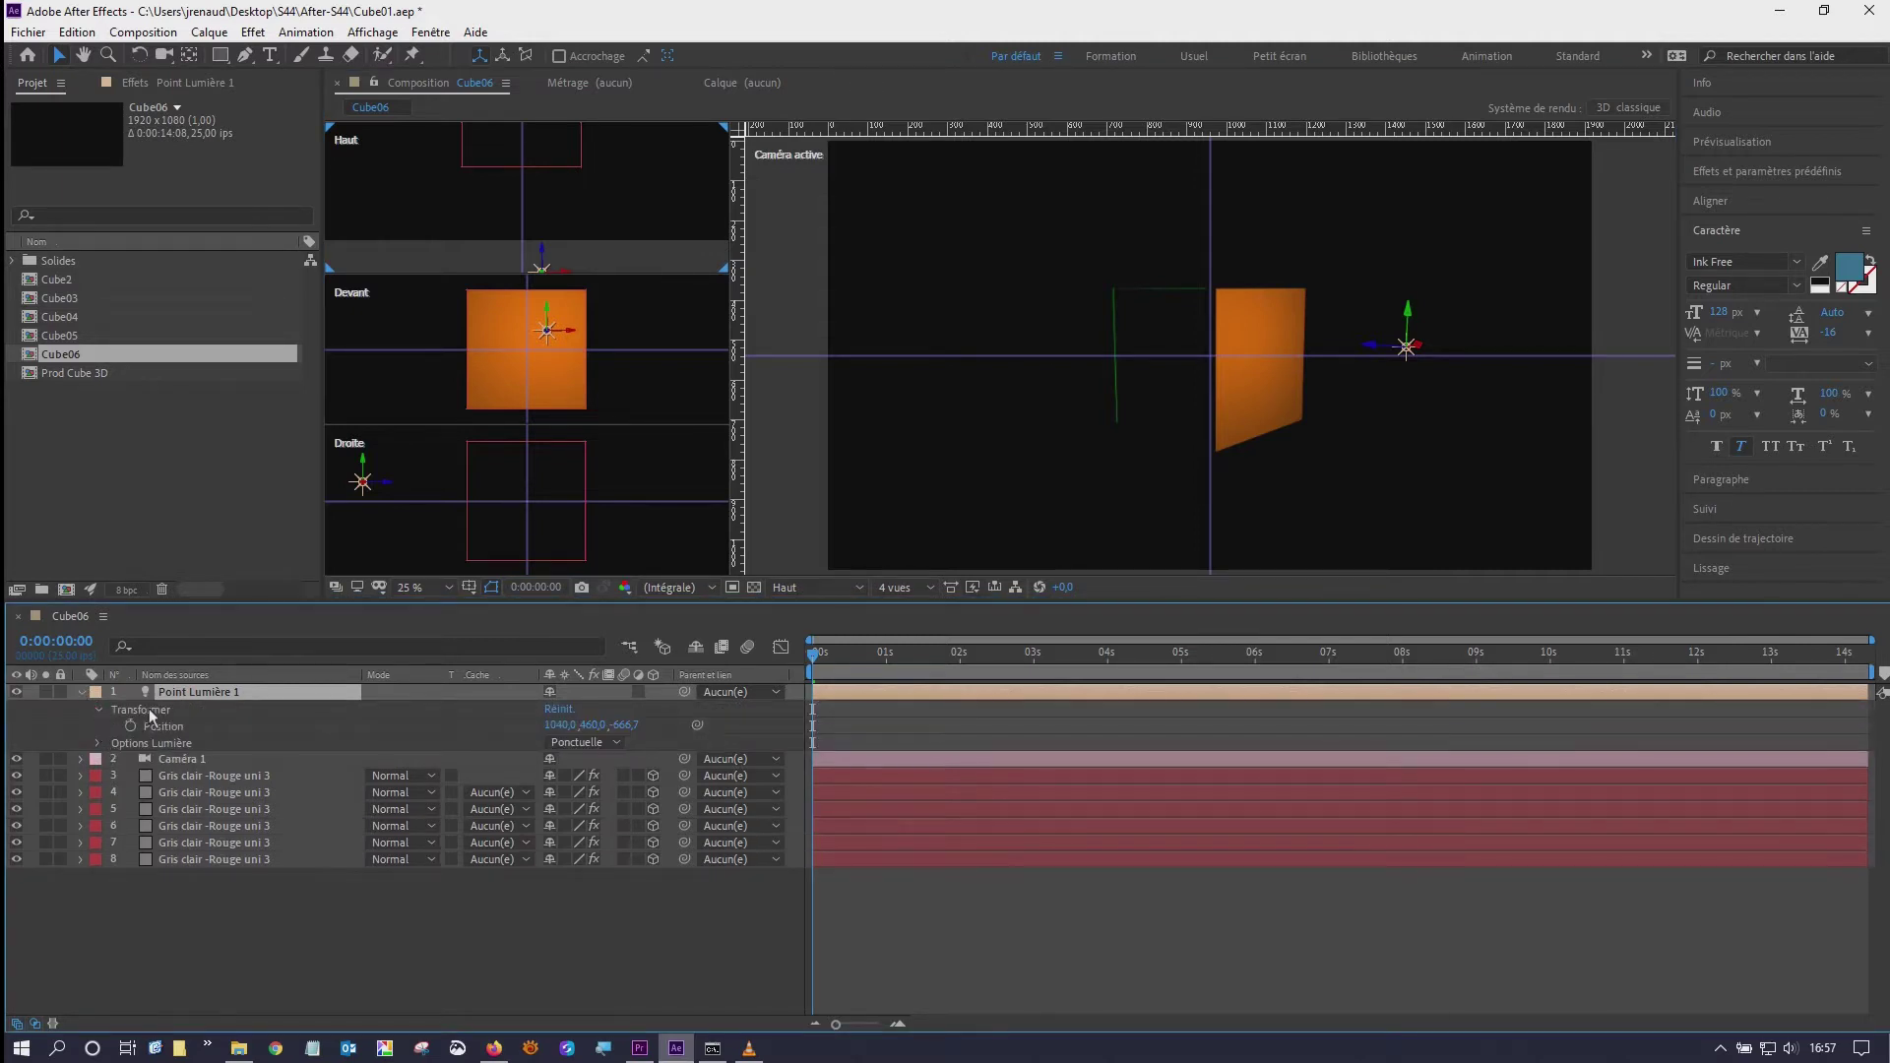
pyautogui.click(98, 742)
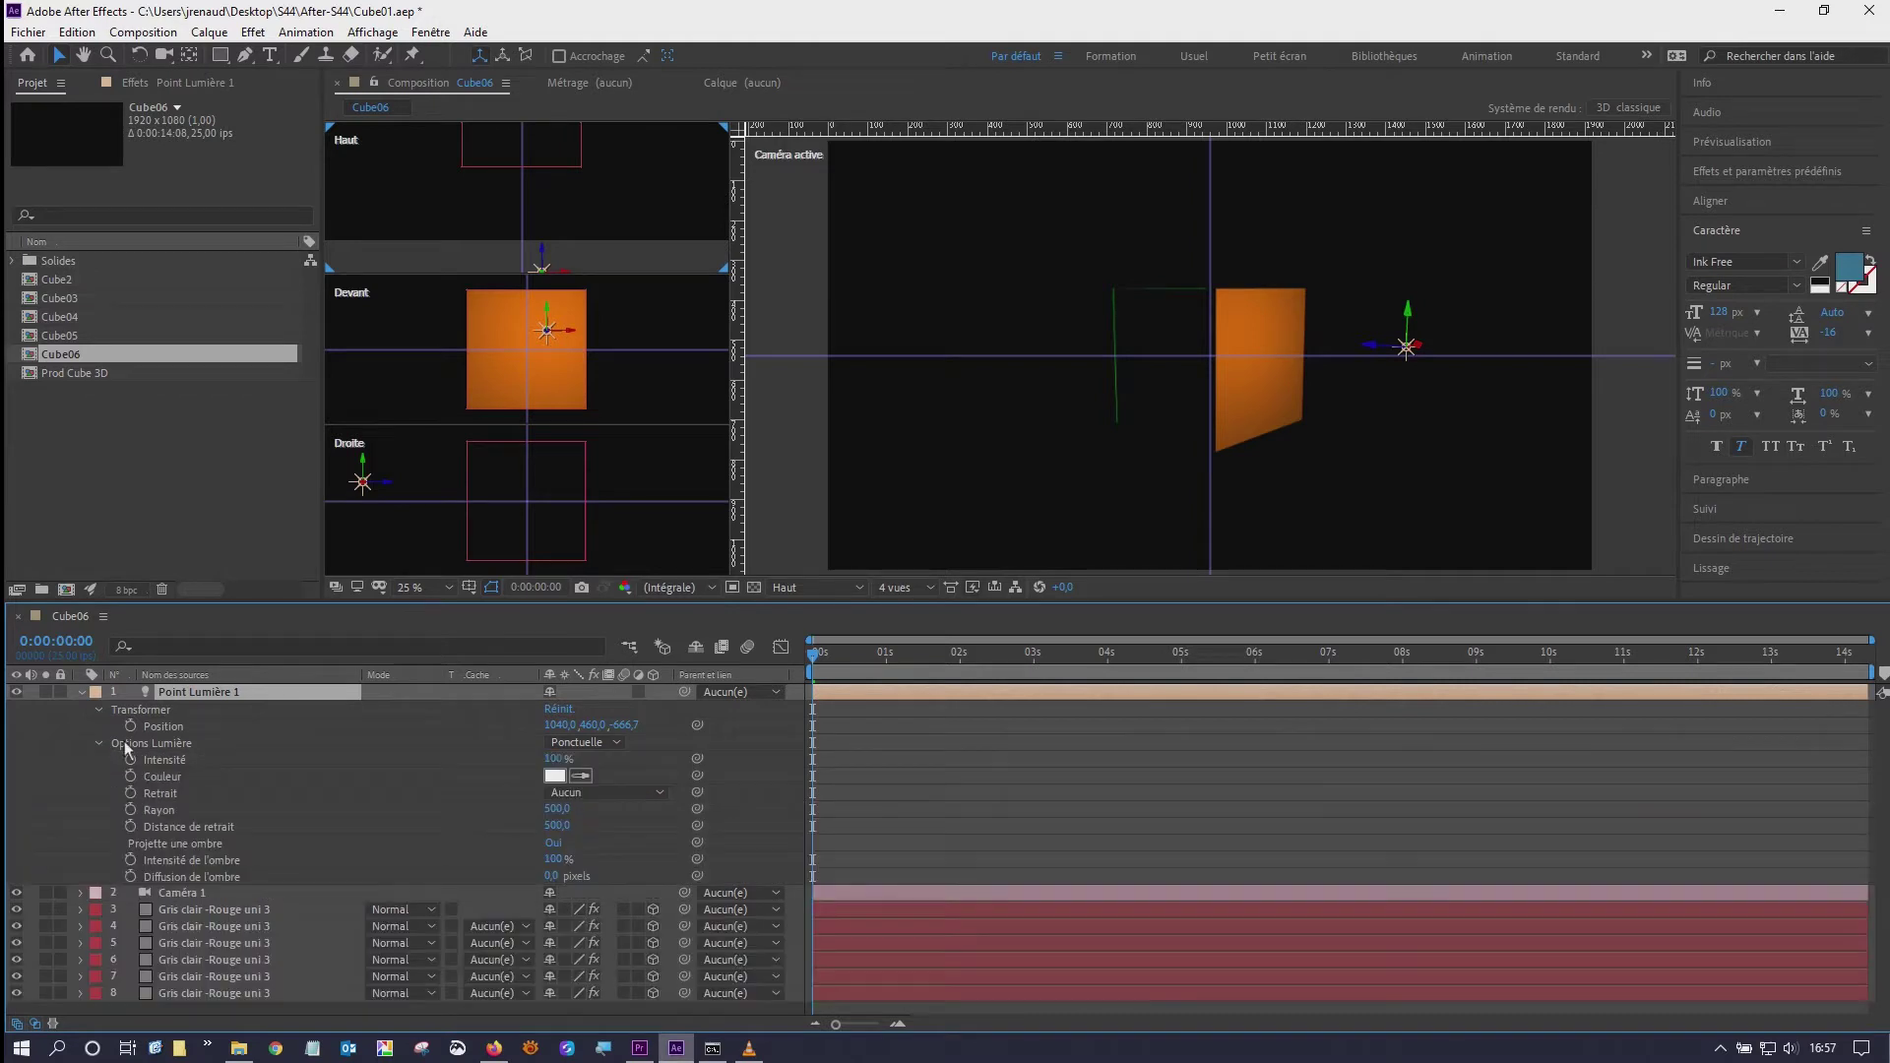
# - Cycle the light Type through Parallèle, Concentrée, Ponctuelle and Ambiante, ending on Ponctuelle
pyautogui.click(616, 743)
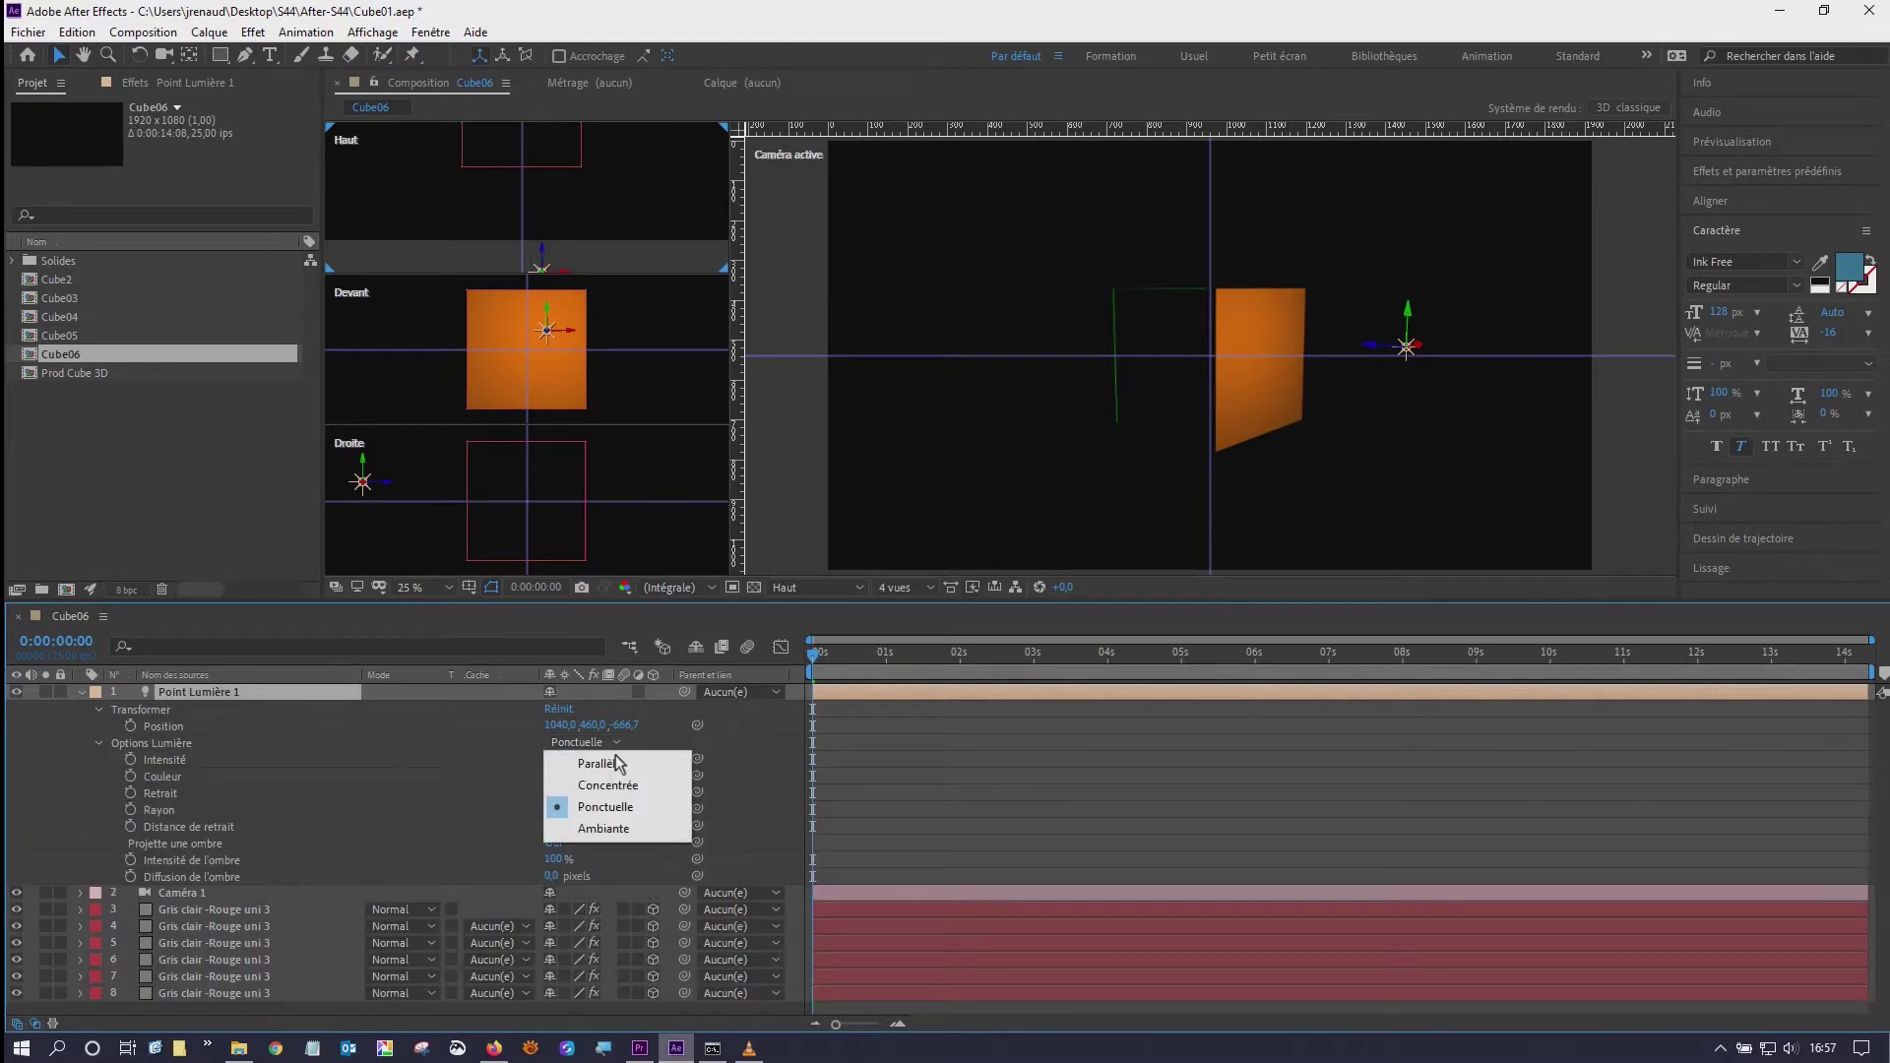
pyautogui.click(616, 761)
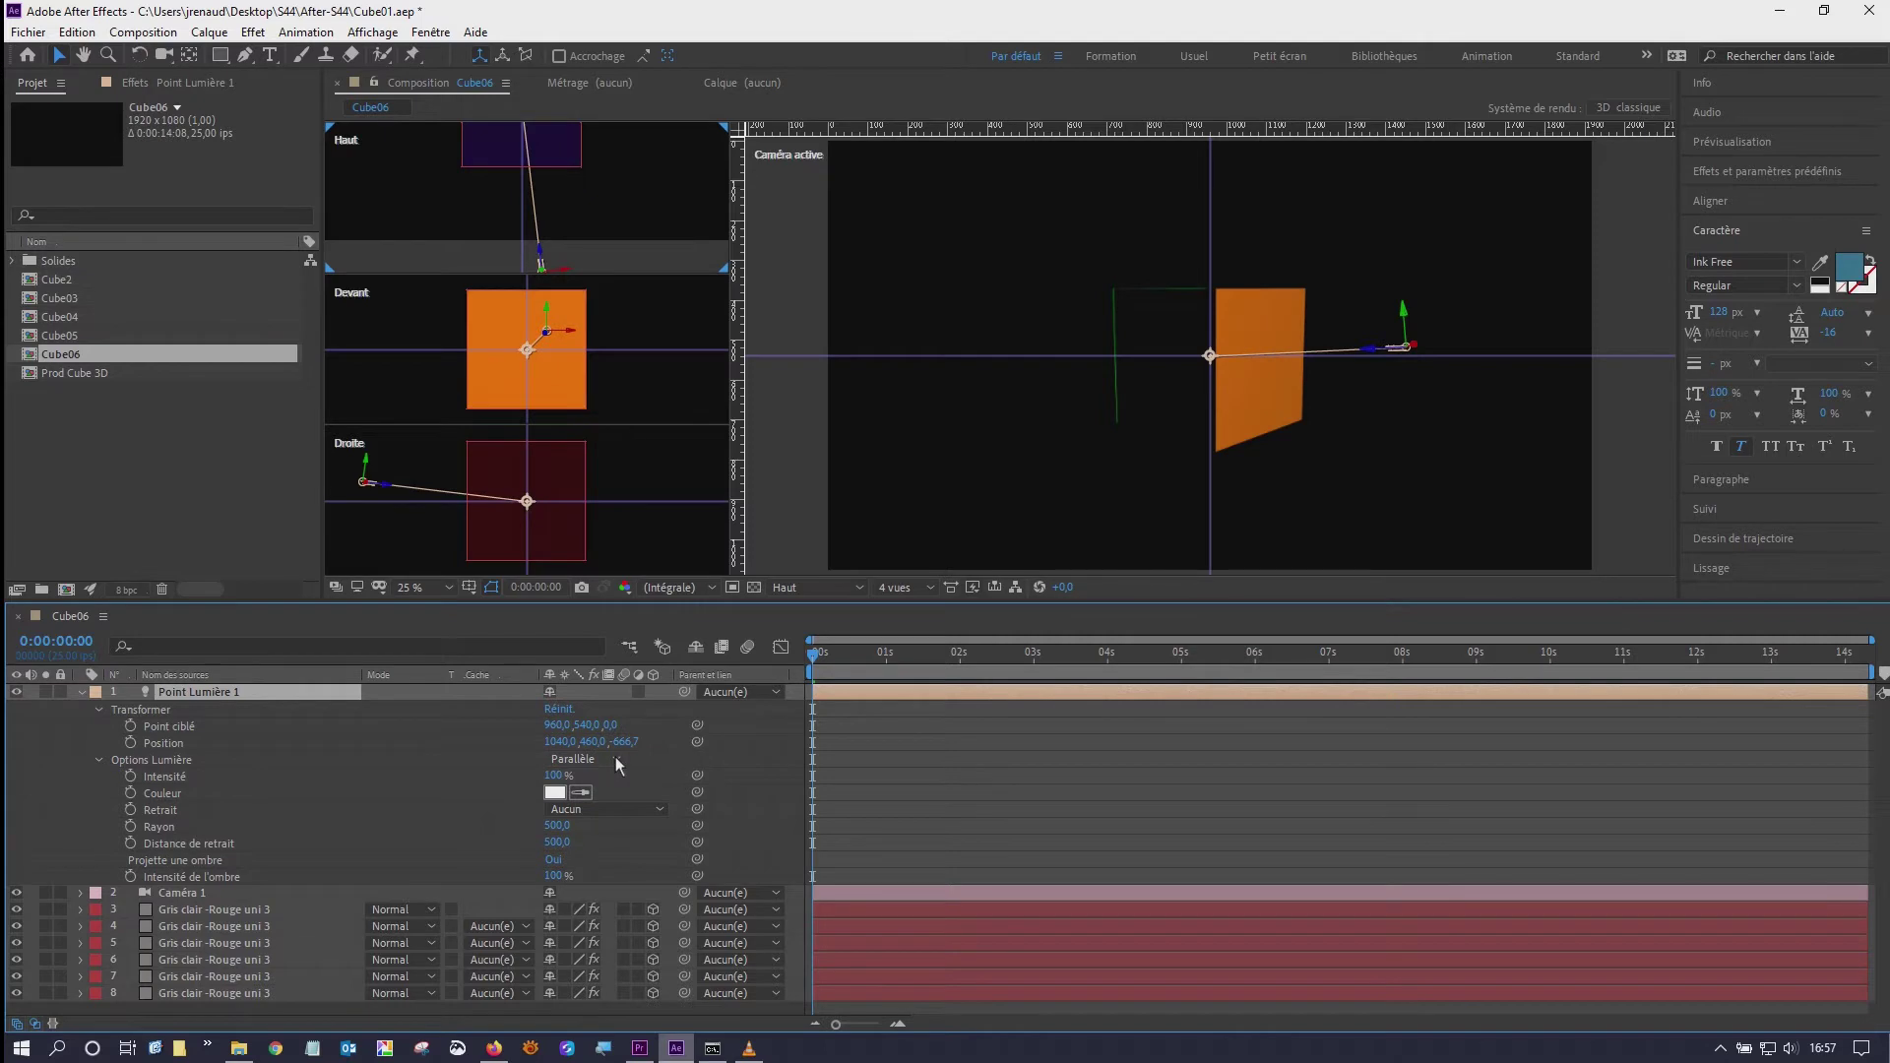
pyautogui.click(600, 758)
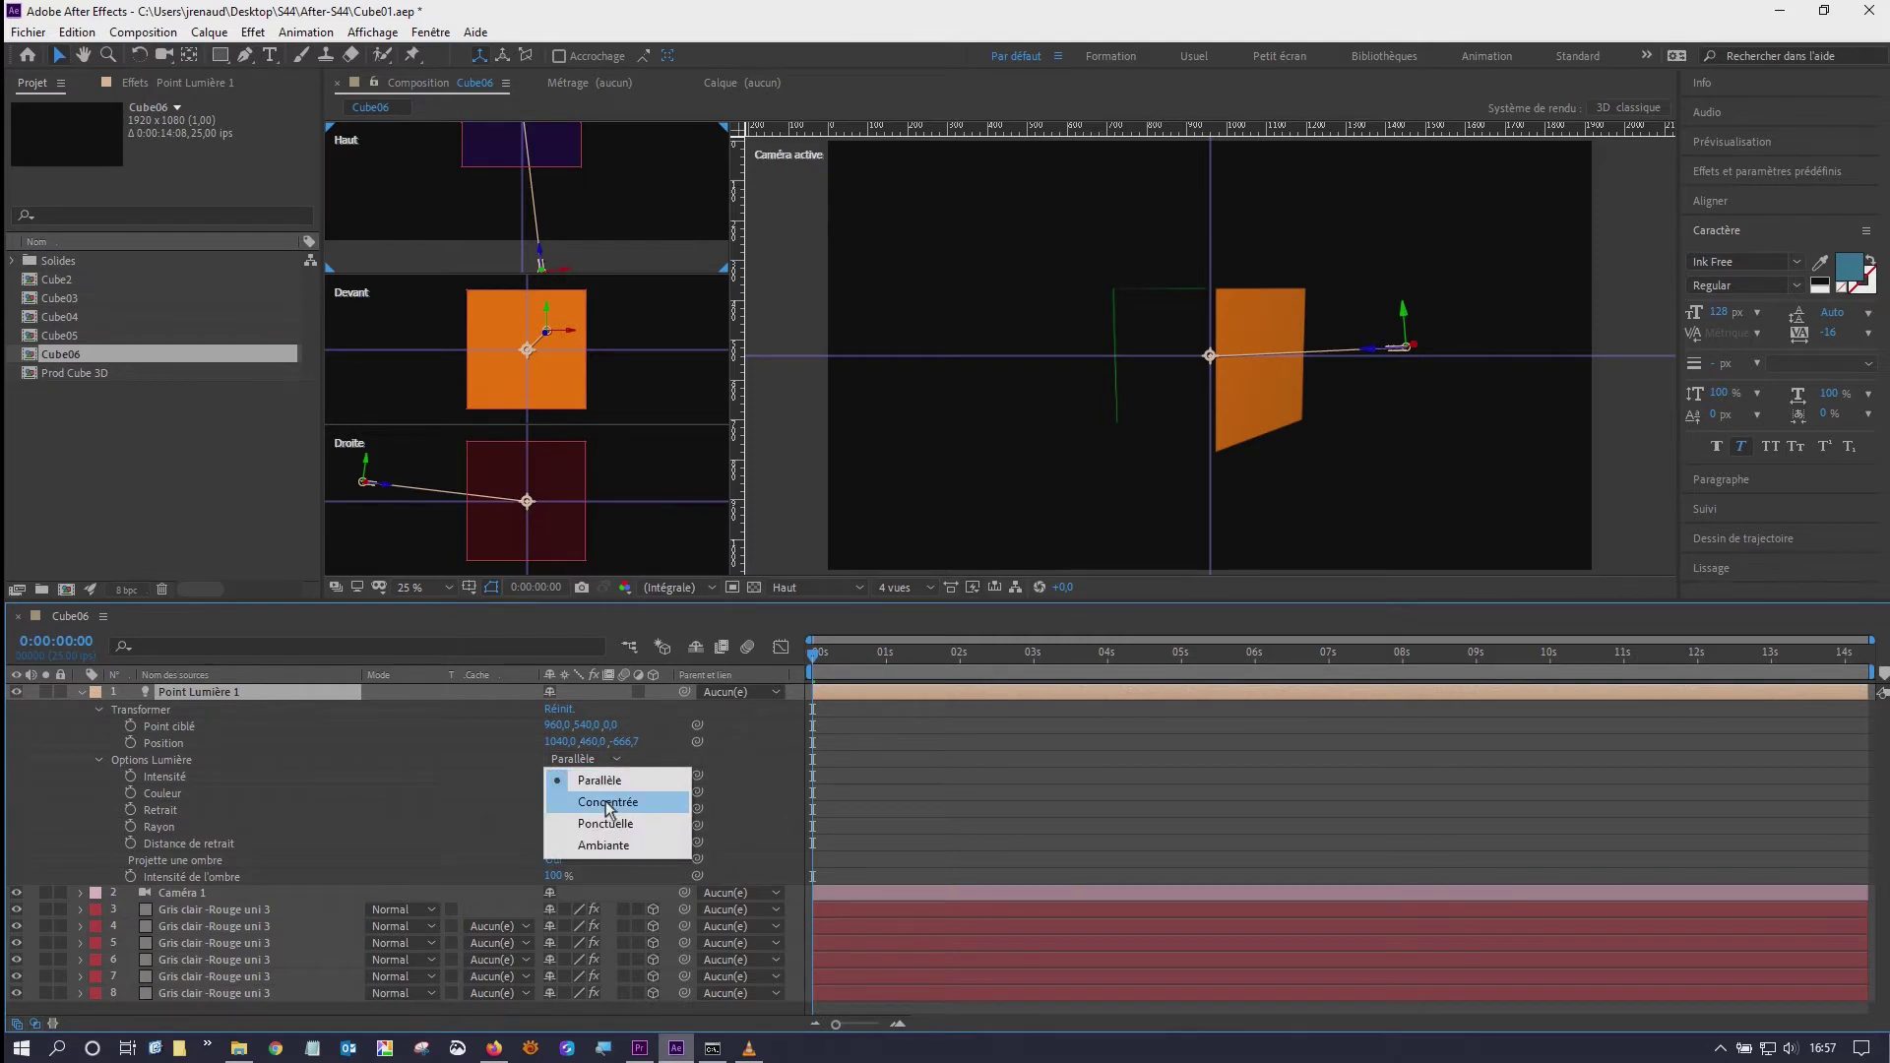
pyautogui.click(606, 799)
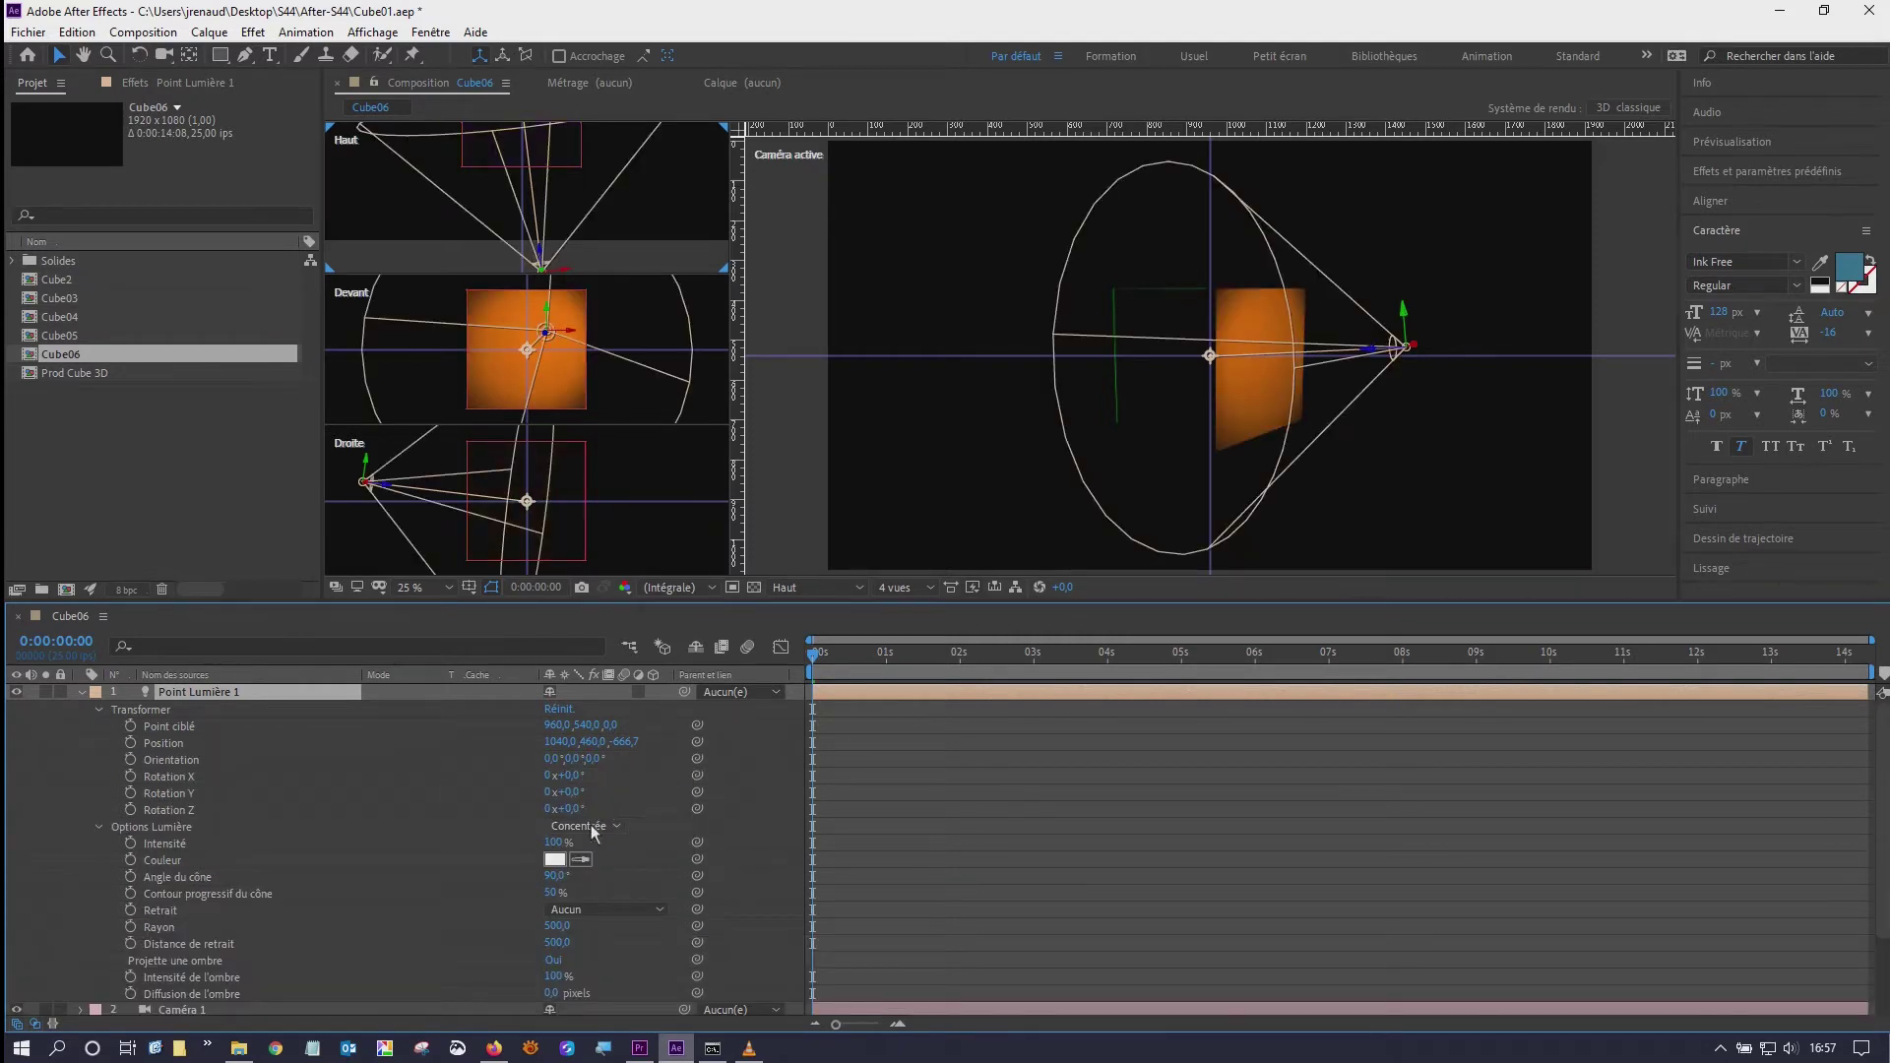
pyautogui.click(592, 826)
pyautogui.click(595, 890)
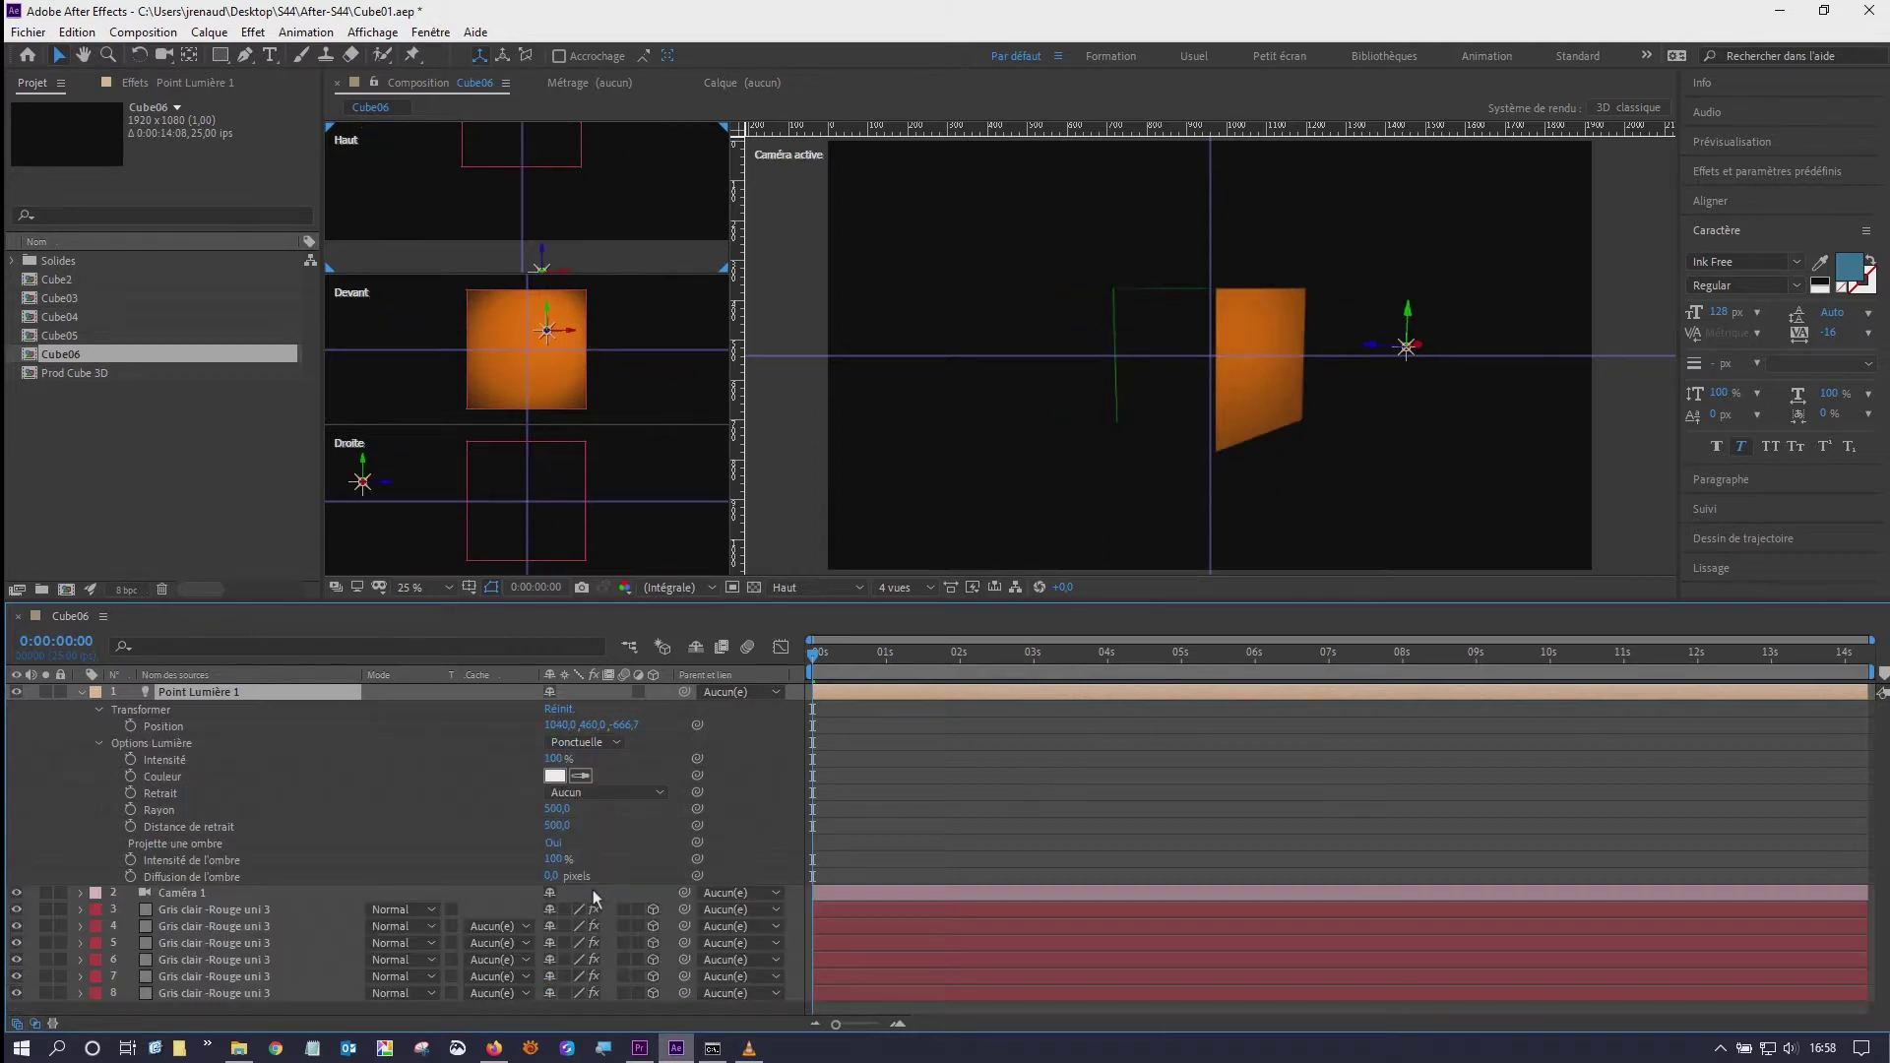
pyautogui.click(591, 742)
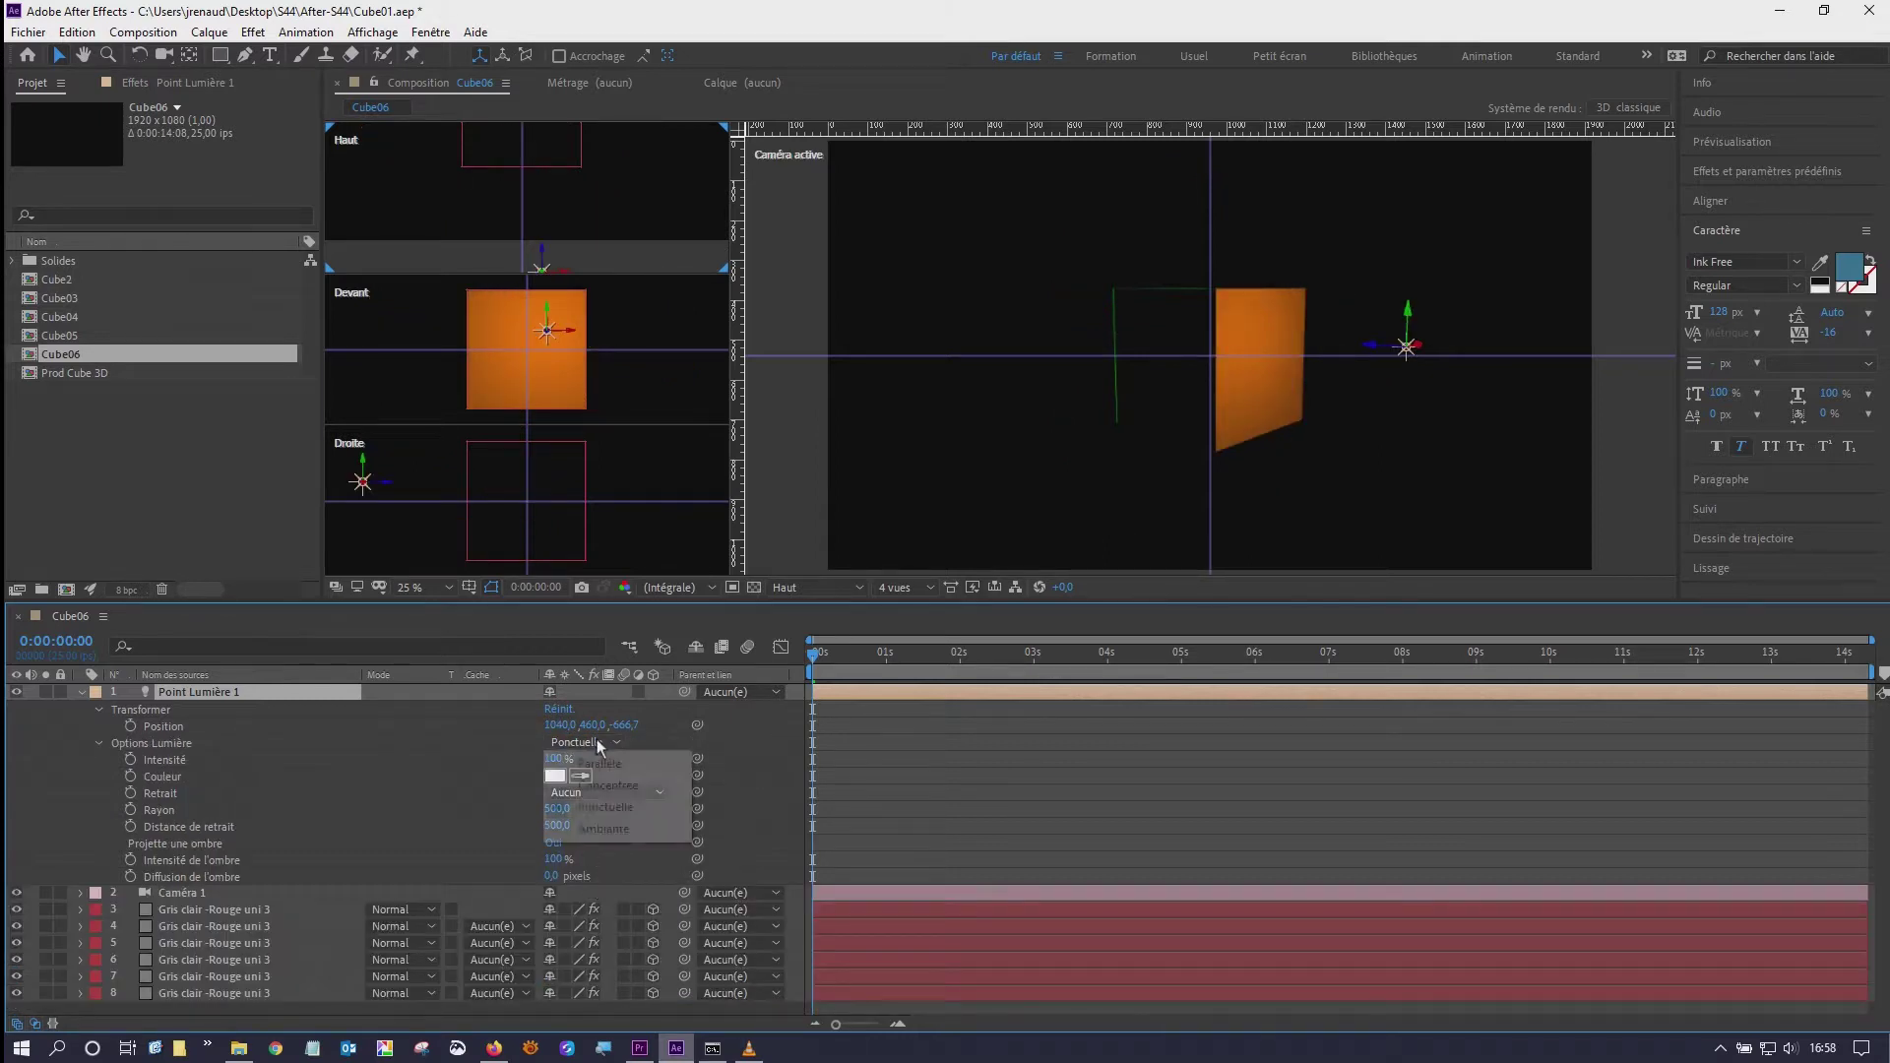
pyautogui.click(607, 832)
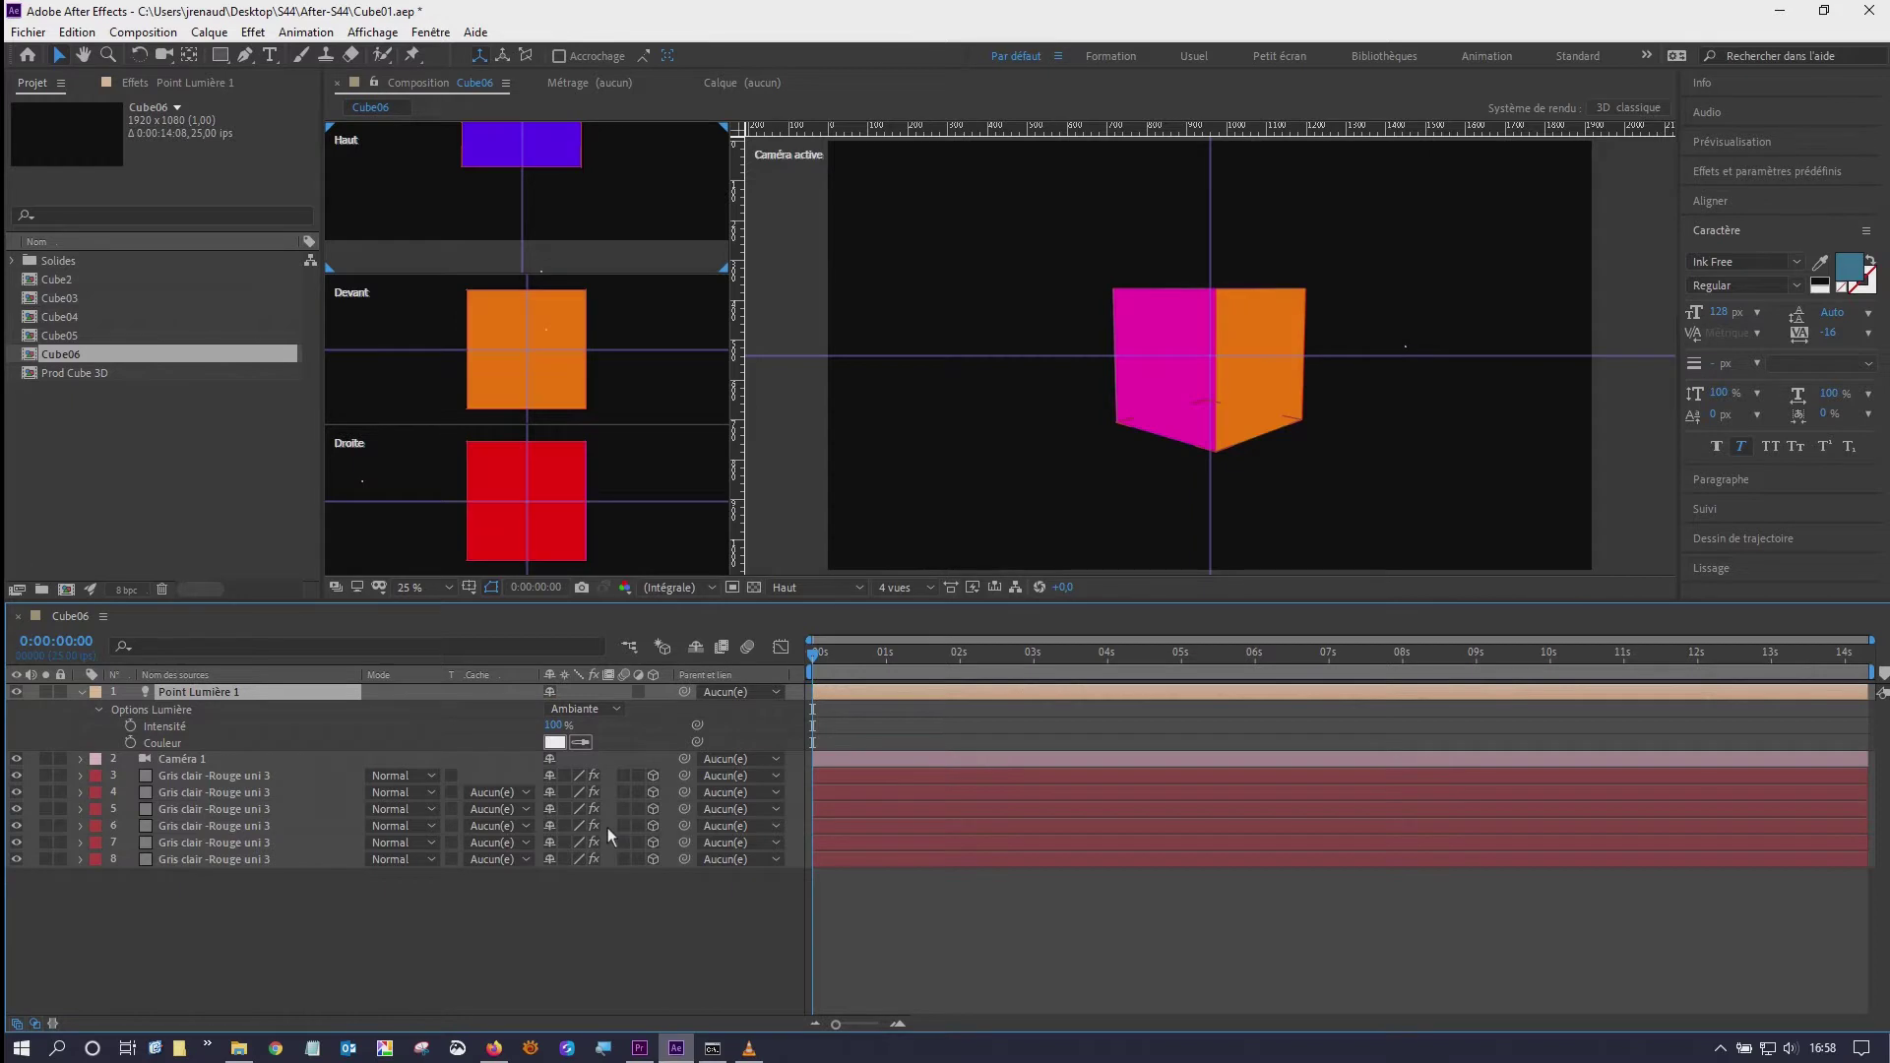
pyautogui.click(598, 710)
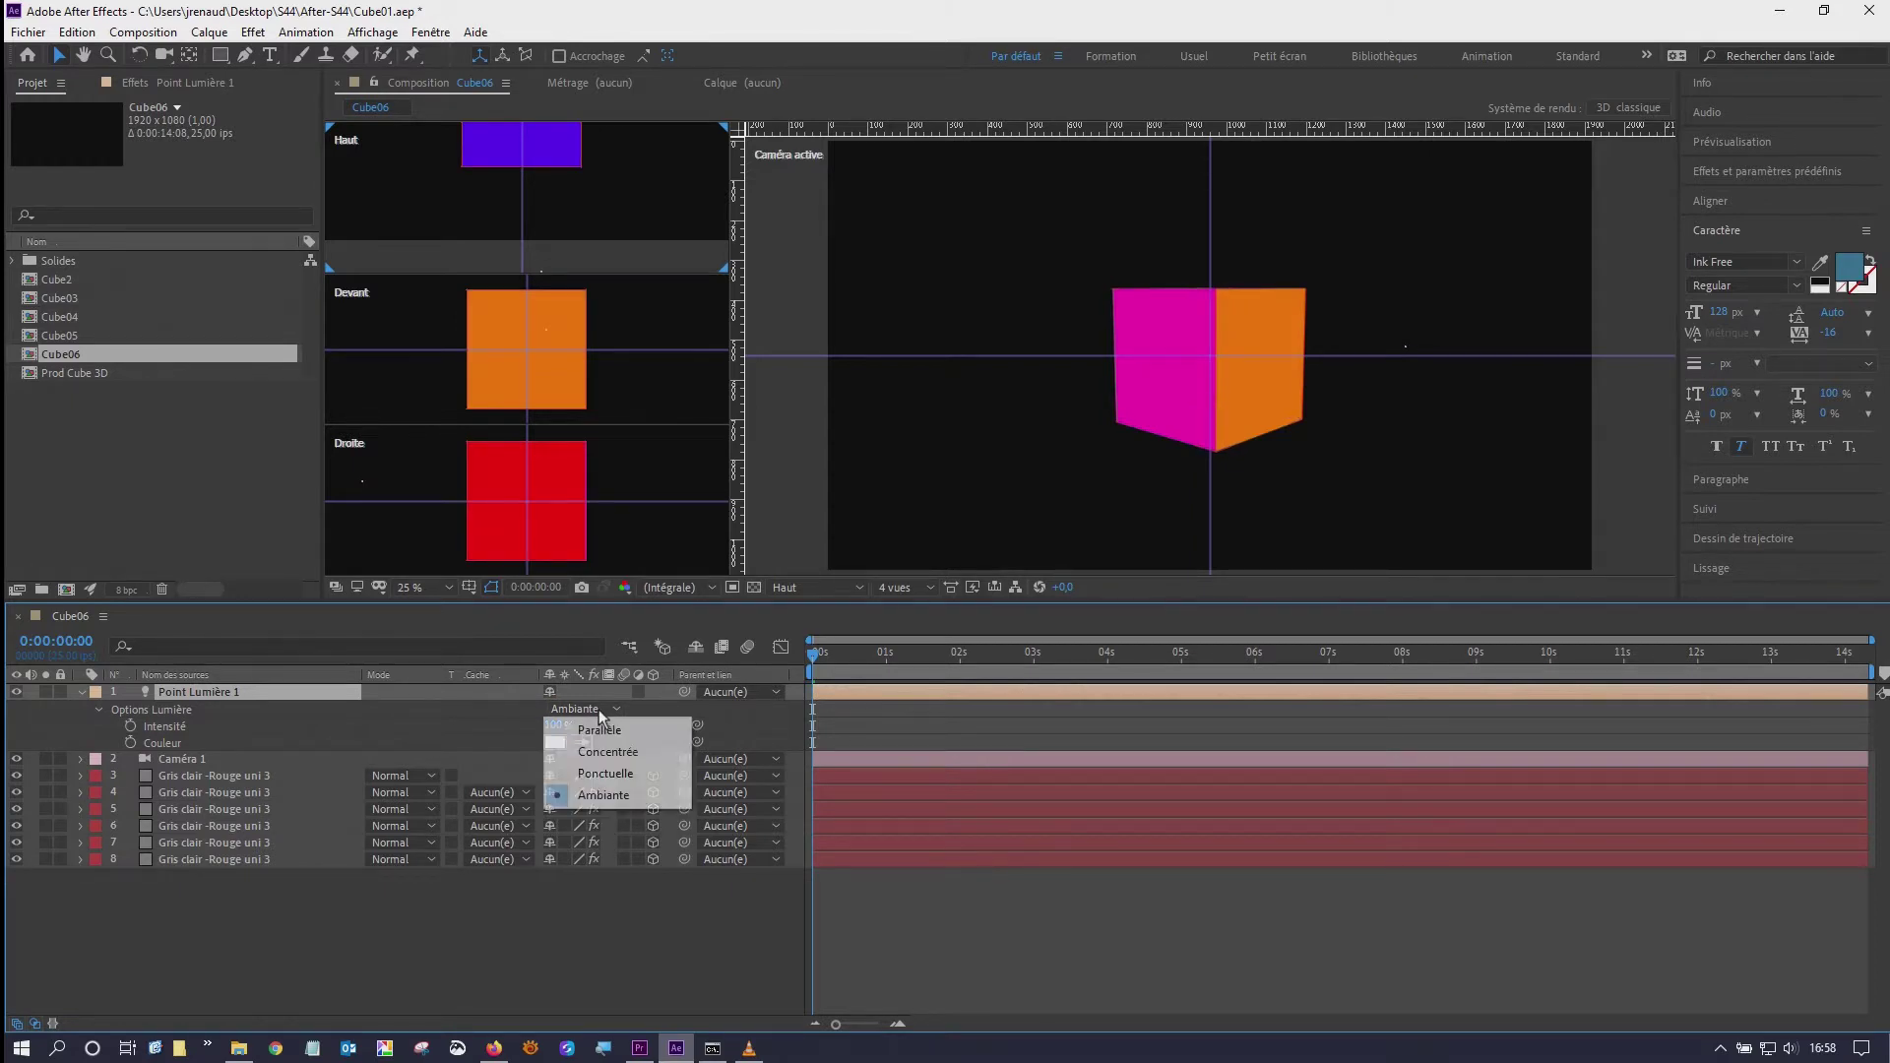
pyautogui.click(621, 775)
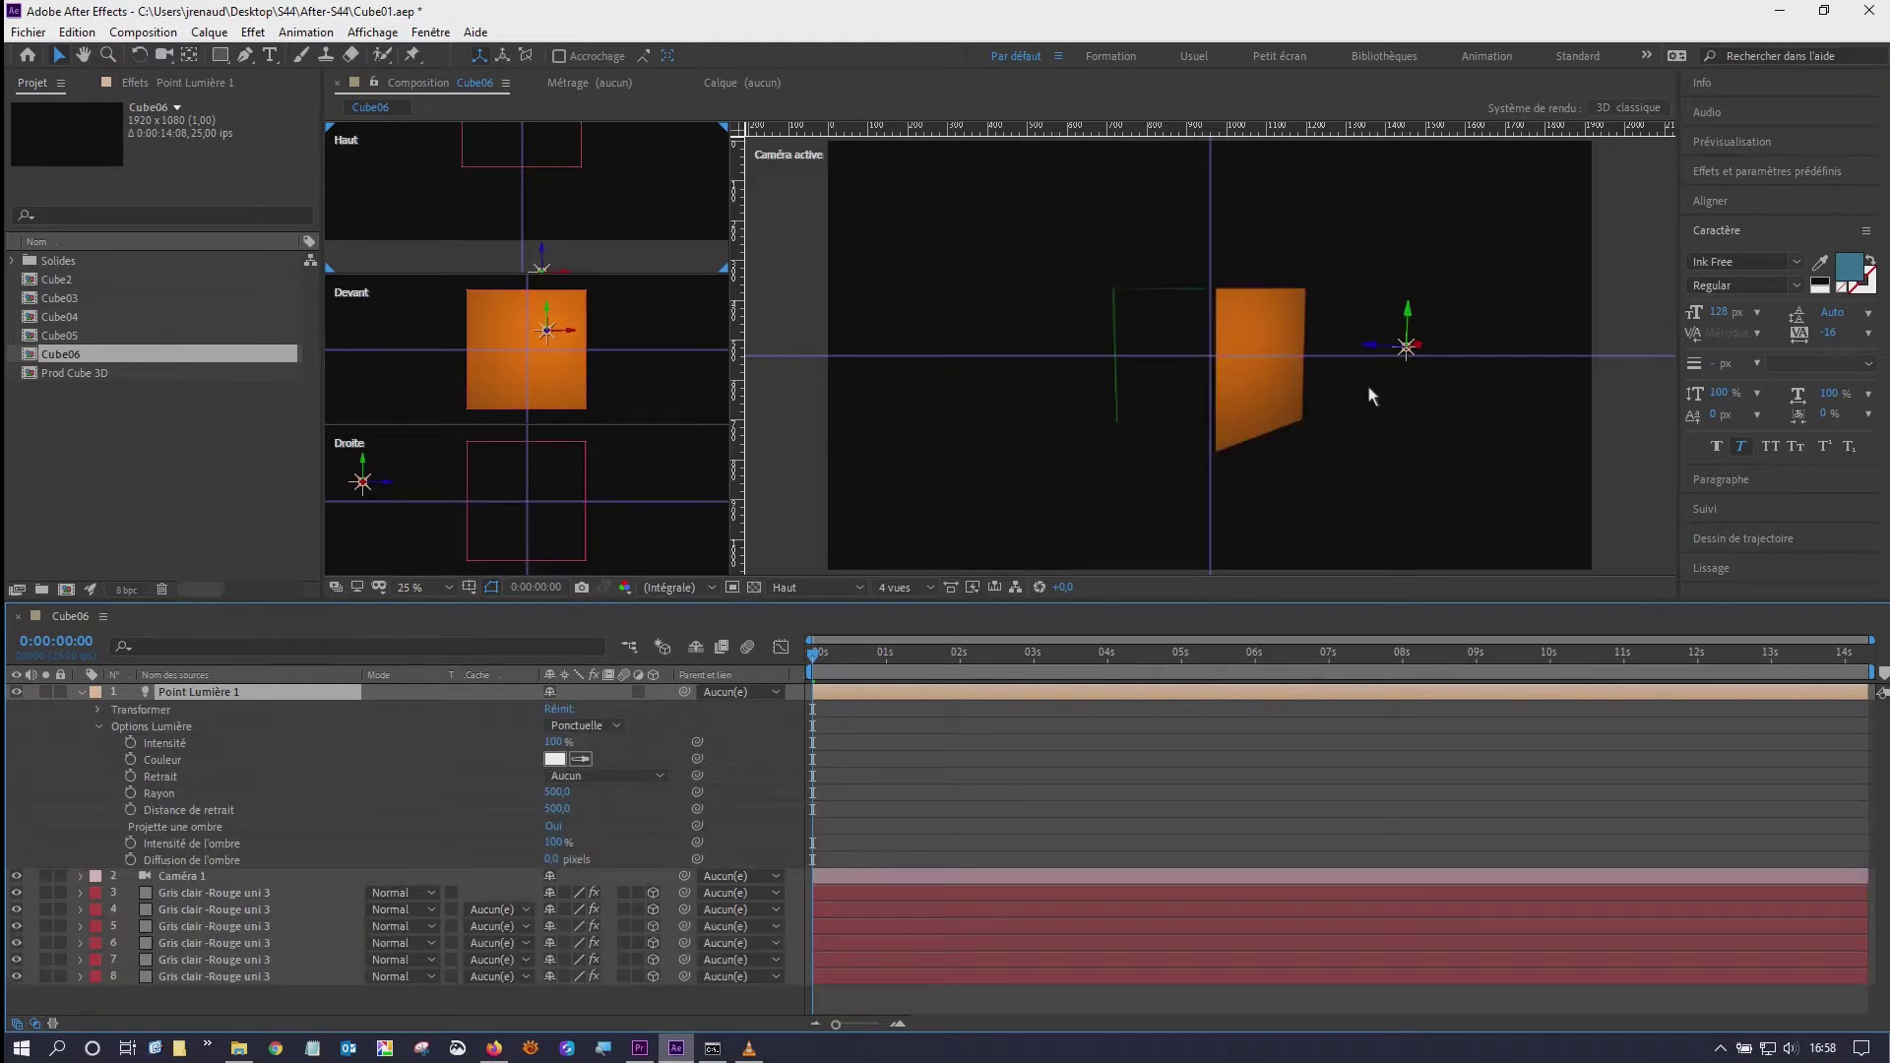
# - Move Point Lumière 1 toward the camera and down into the centre of the cube
pyautogui.moveTo(1375, 355)
pyautogui.mouseDown()
pyautogui.moveTo(1166, 325)
pyautogui.moveTo(982, 333)
pyautogui.mouseUp()
pyautogui.click(554, 334)
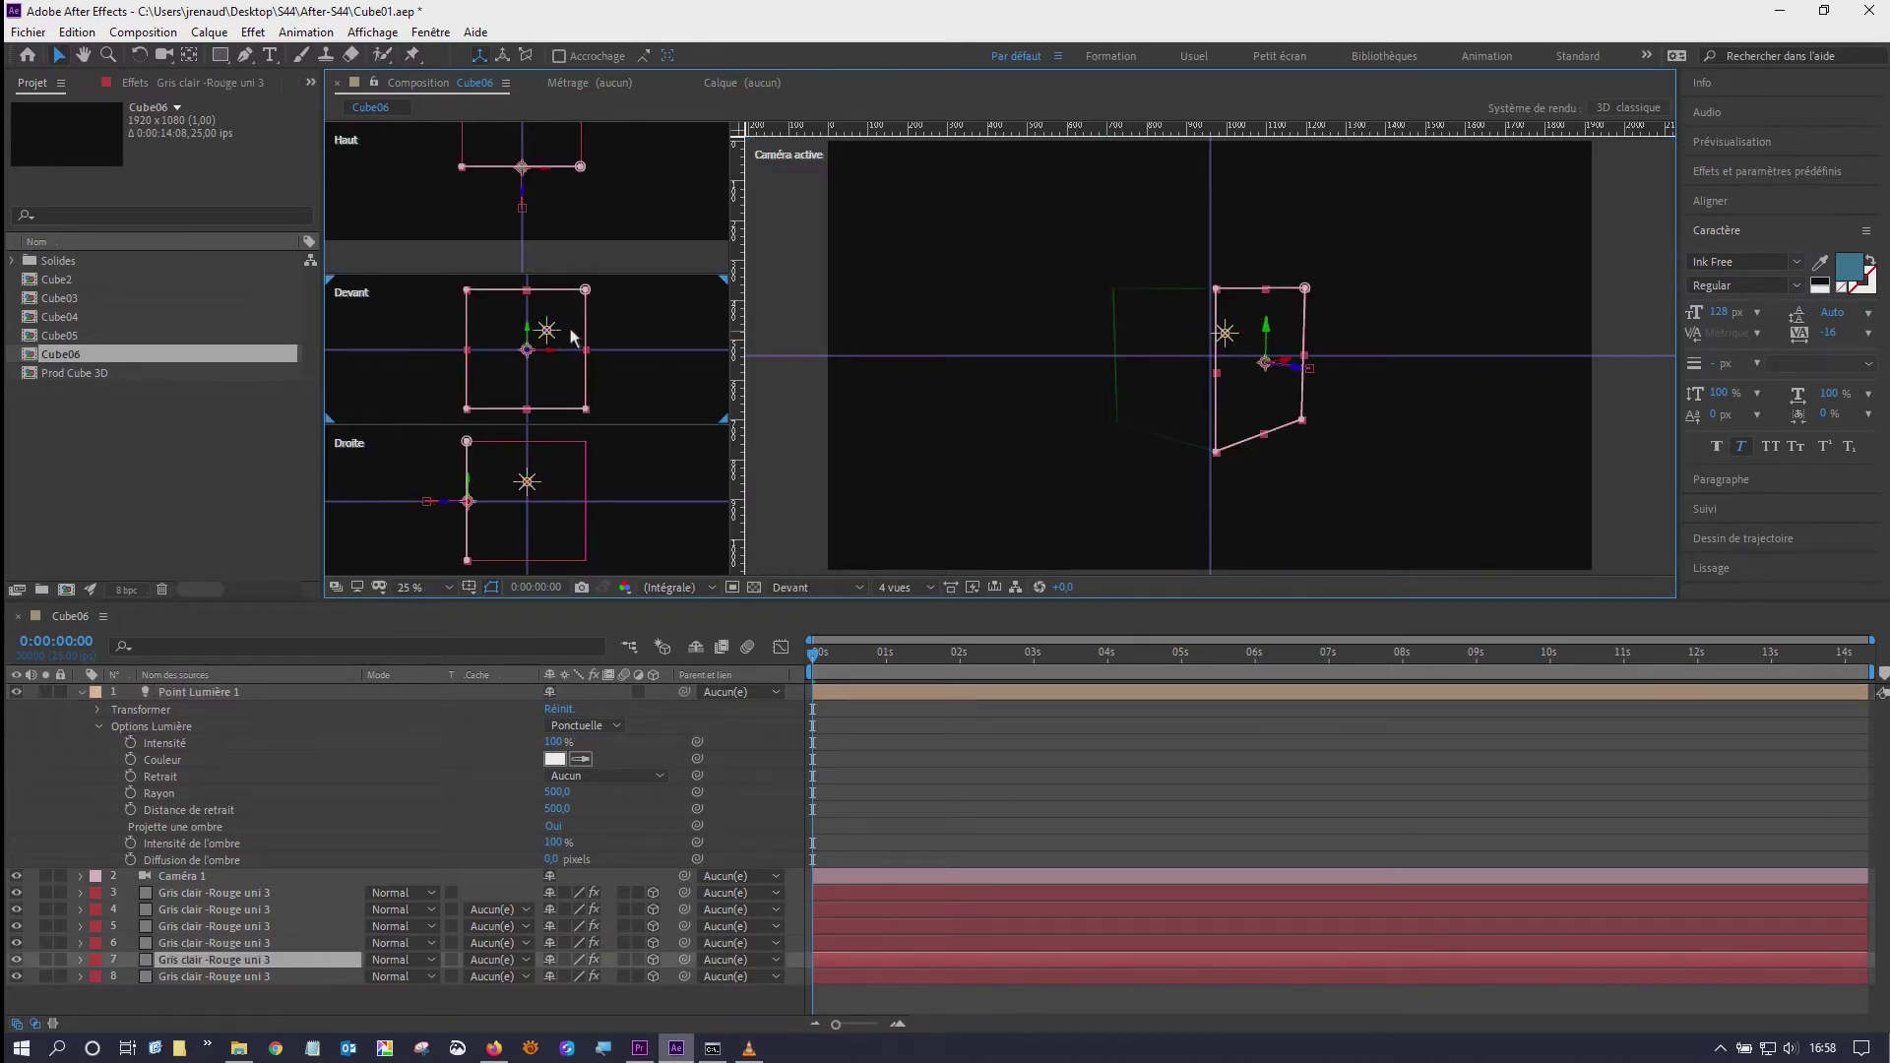
pyautogui.click(193, 691)
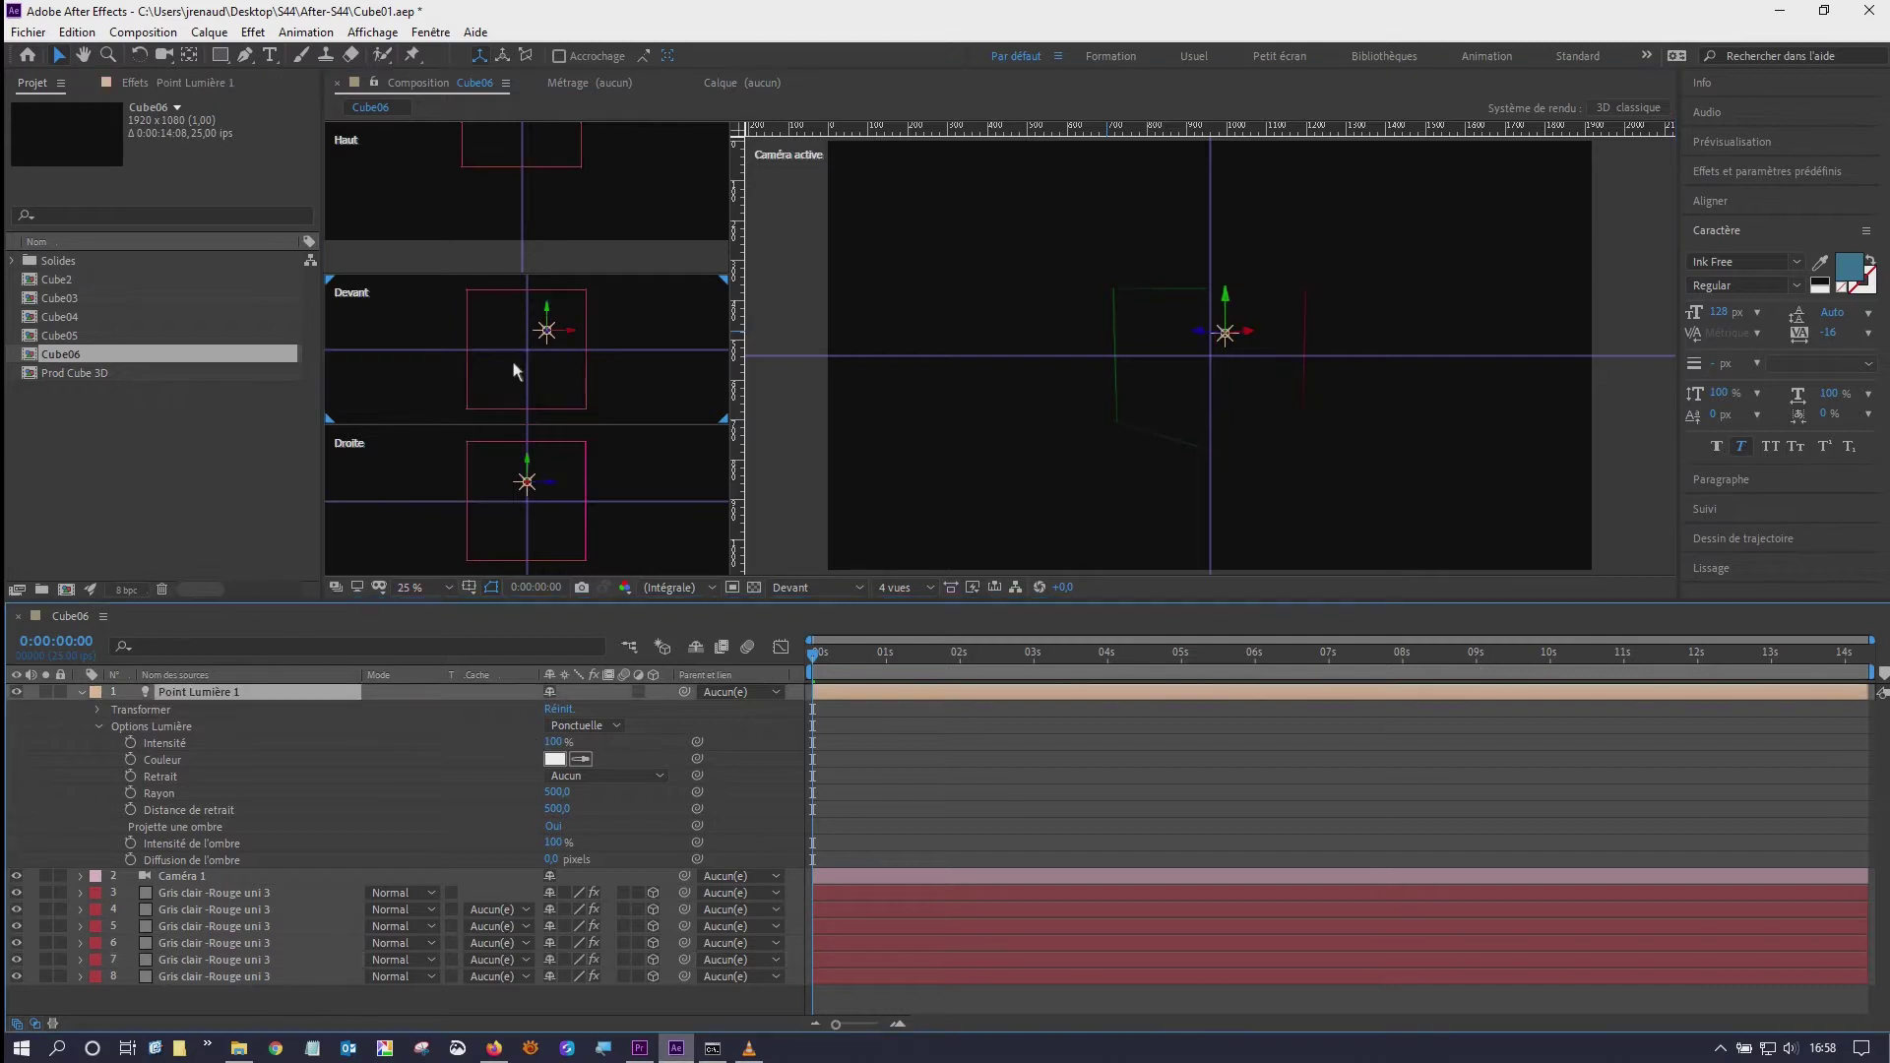
pyautogui.moveTo(549, 317); pyautogui.dragTo(549, 334)
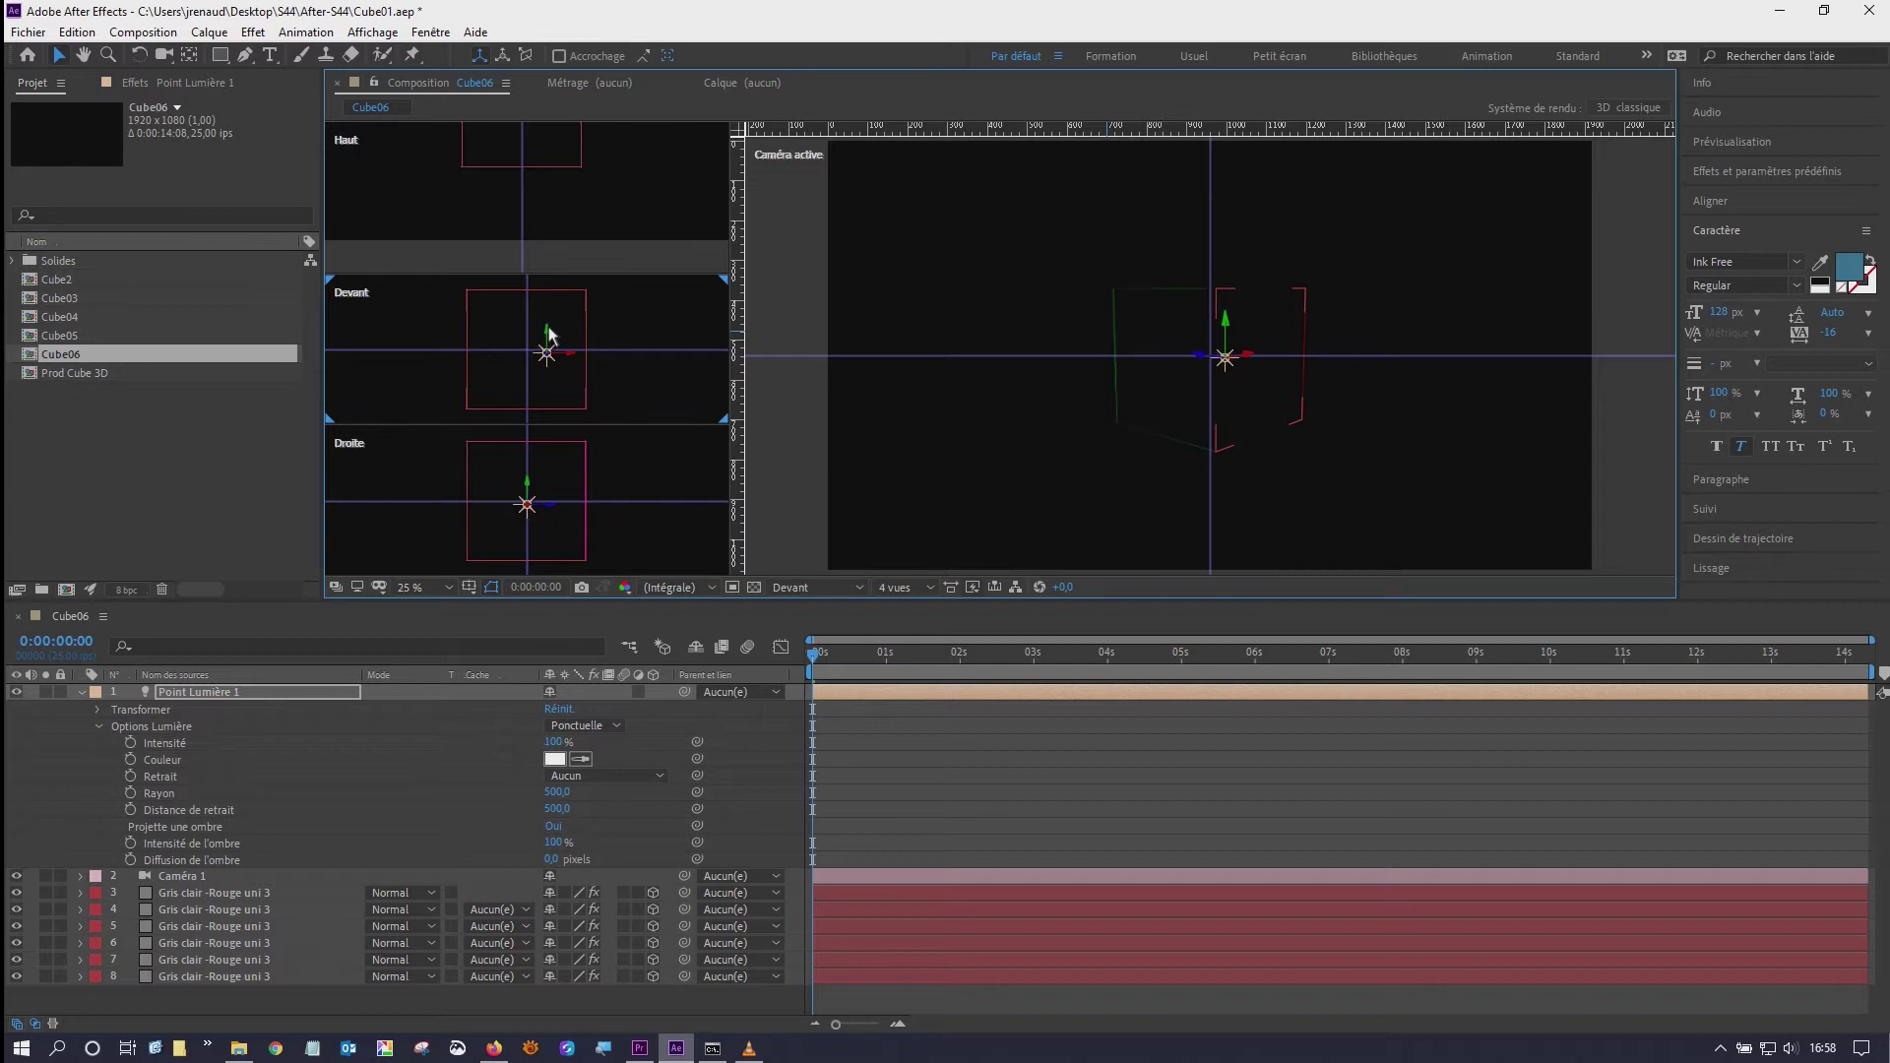
pyautogui.moveTo(549, 335); pyautogui.dragTo(547, 352)
pyautogui.press('h')
pyautogui.moveTo(672, 201); pyautogui.dragTo(687, 293)
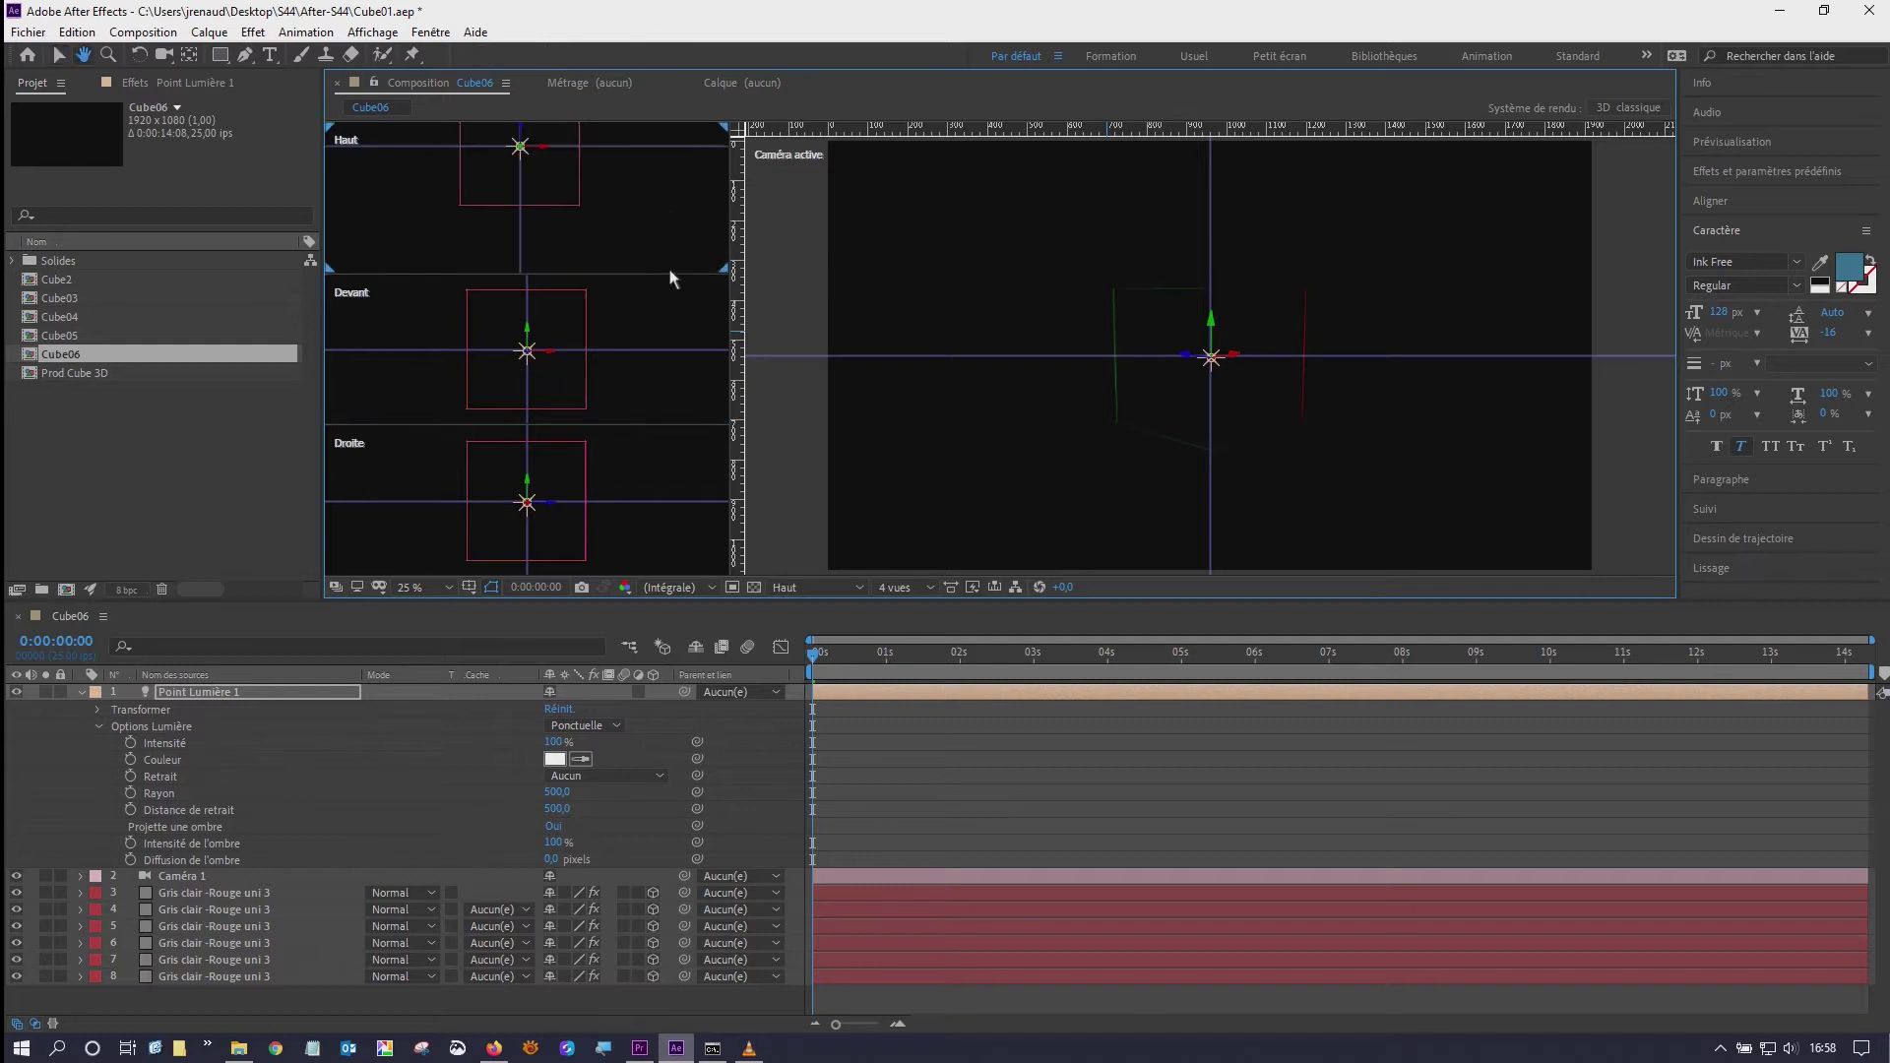
pyautogui.press('v')
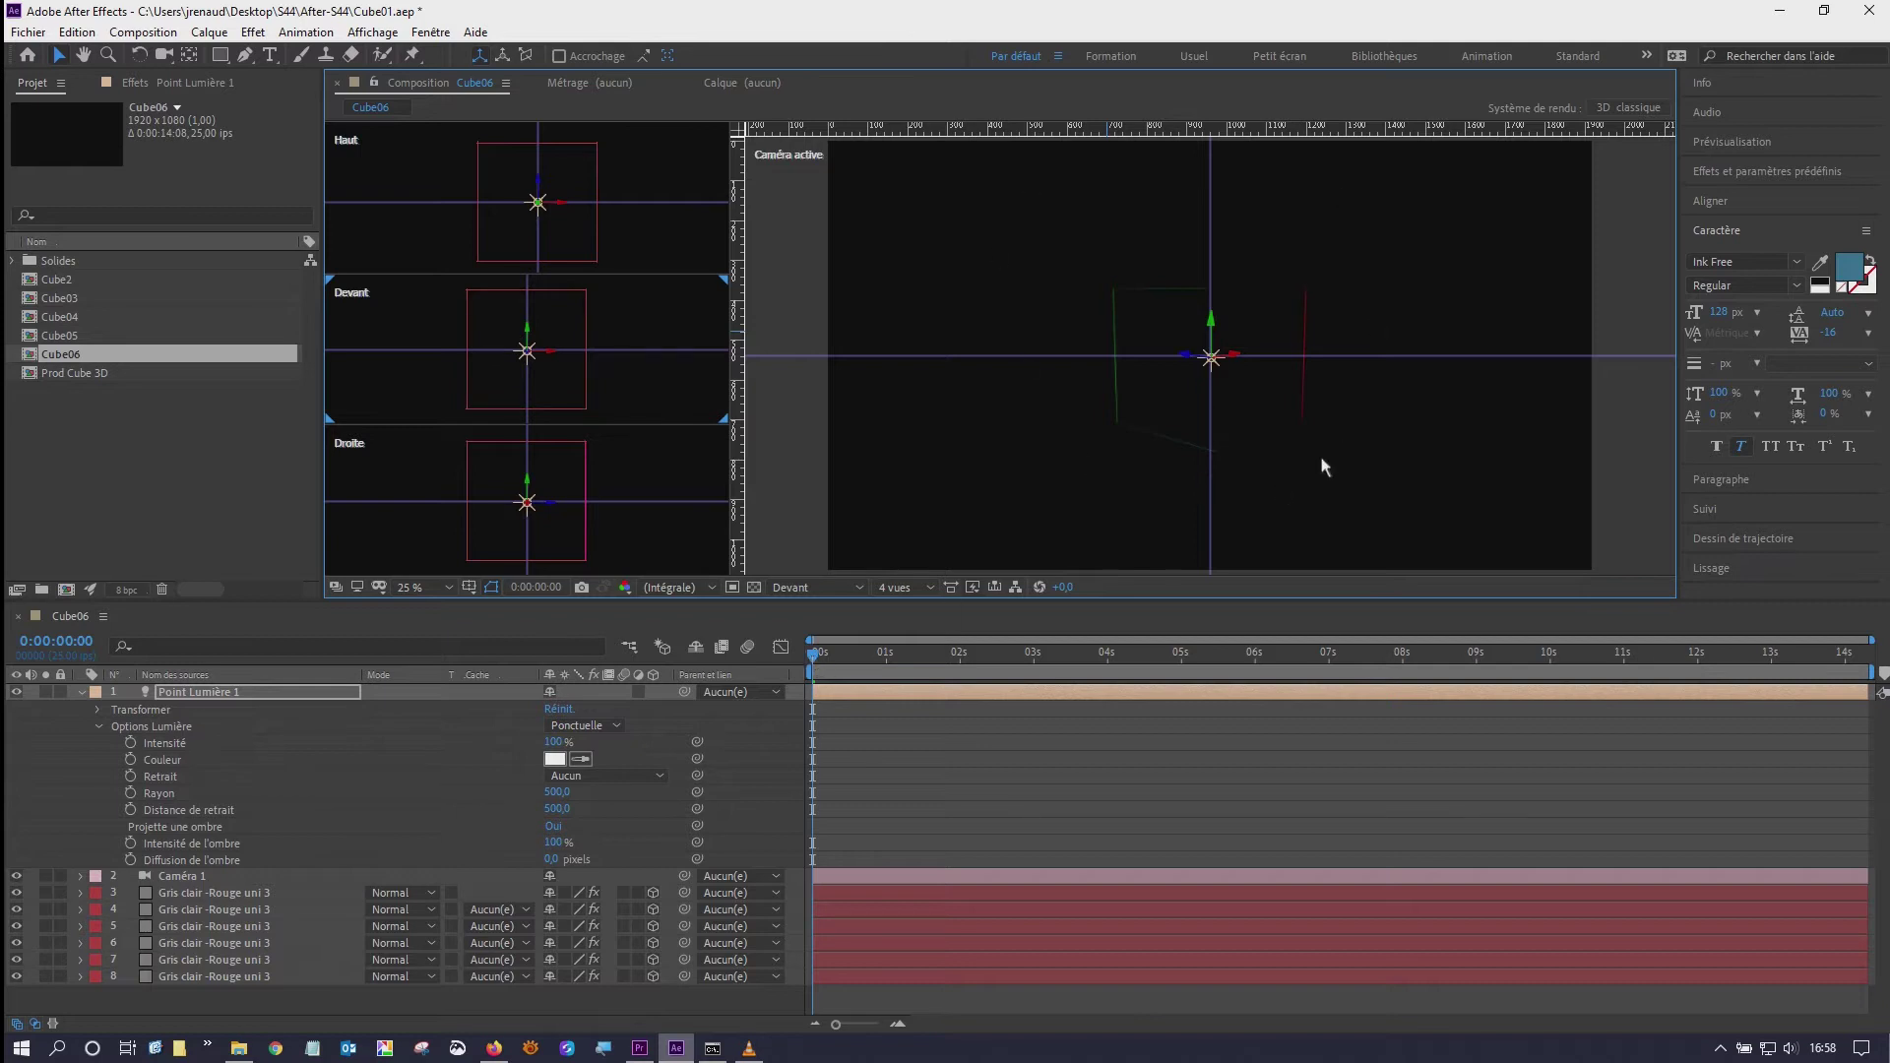
# - Preview the lit animation, then return the playhead to the first frame
pyautogui.press('space')
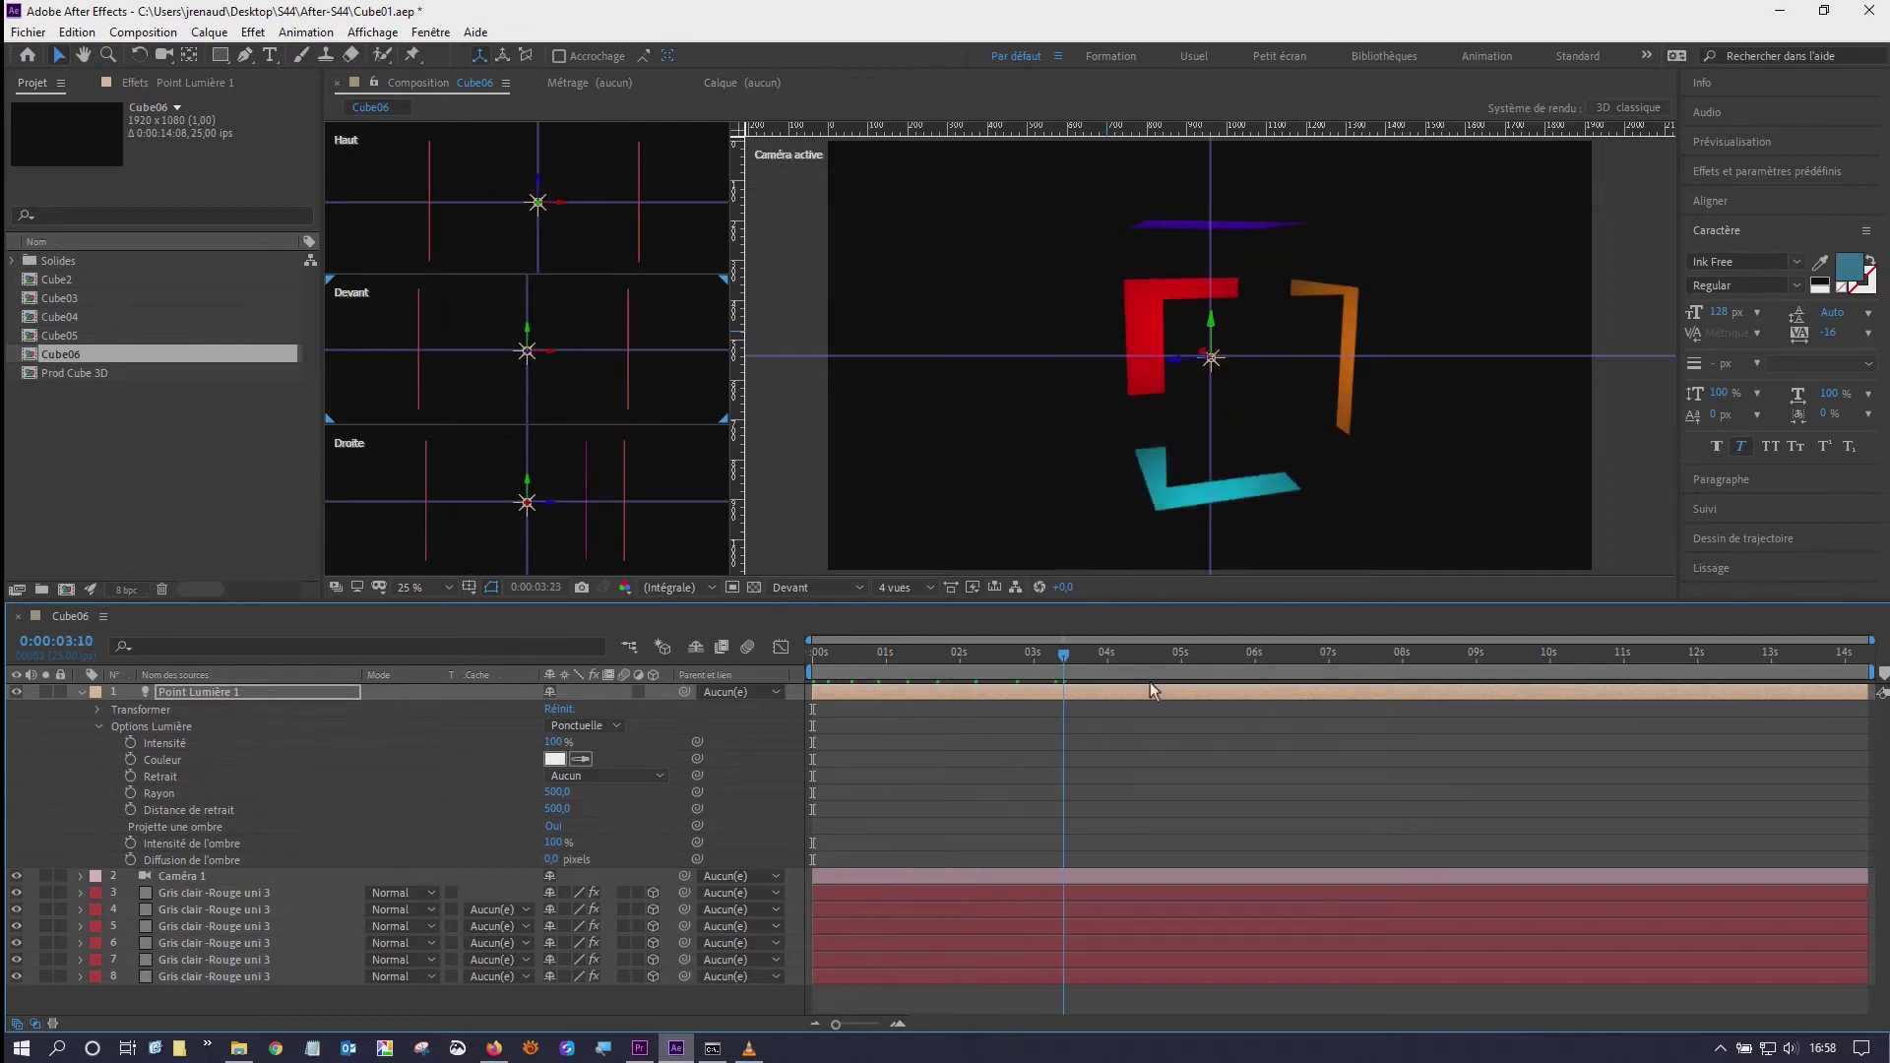
pyautogui.press('space')
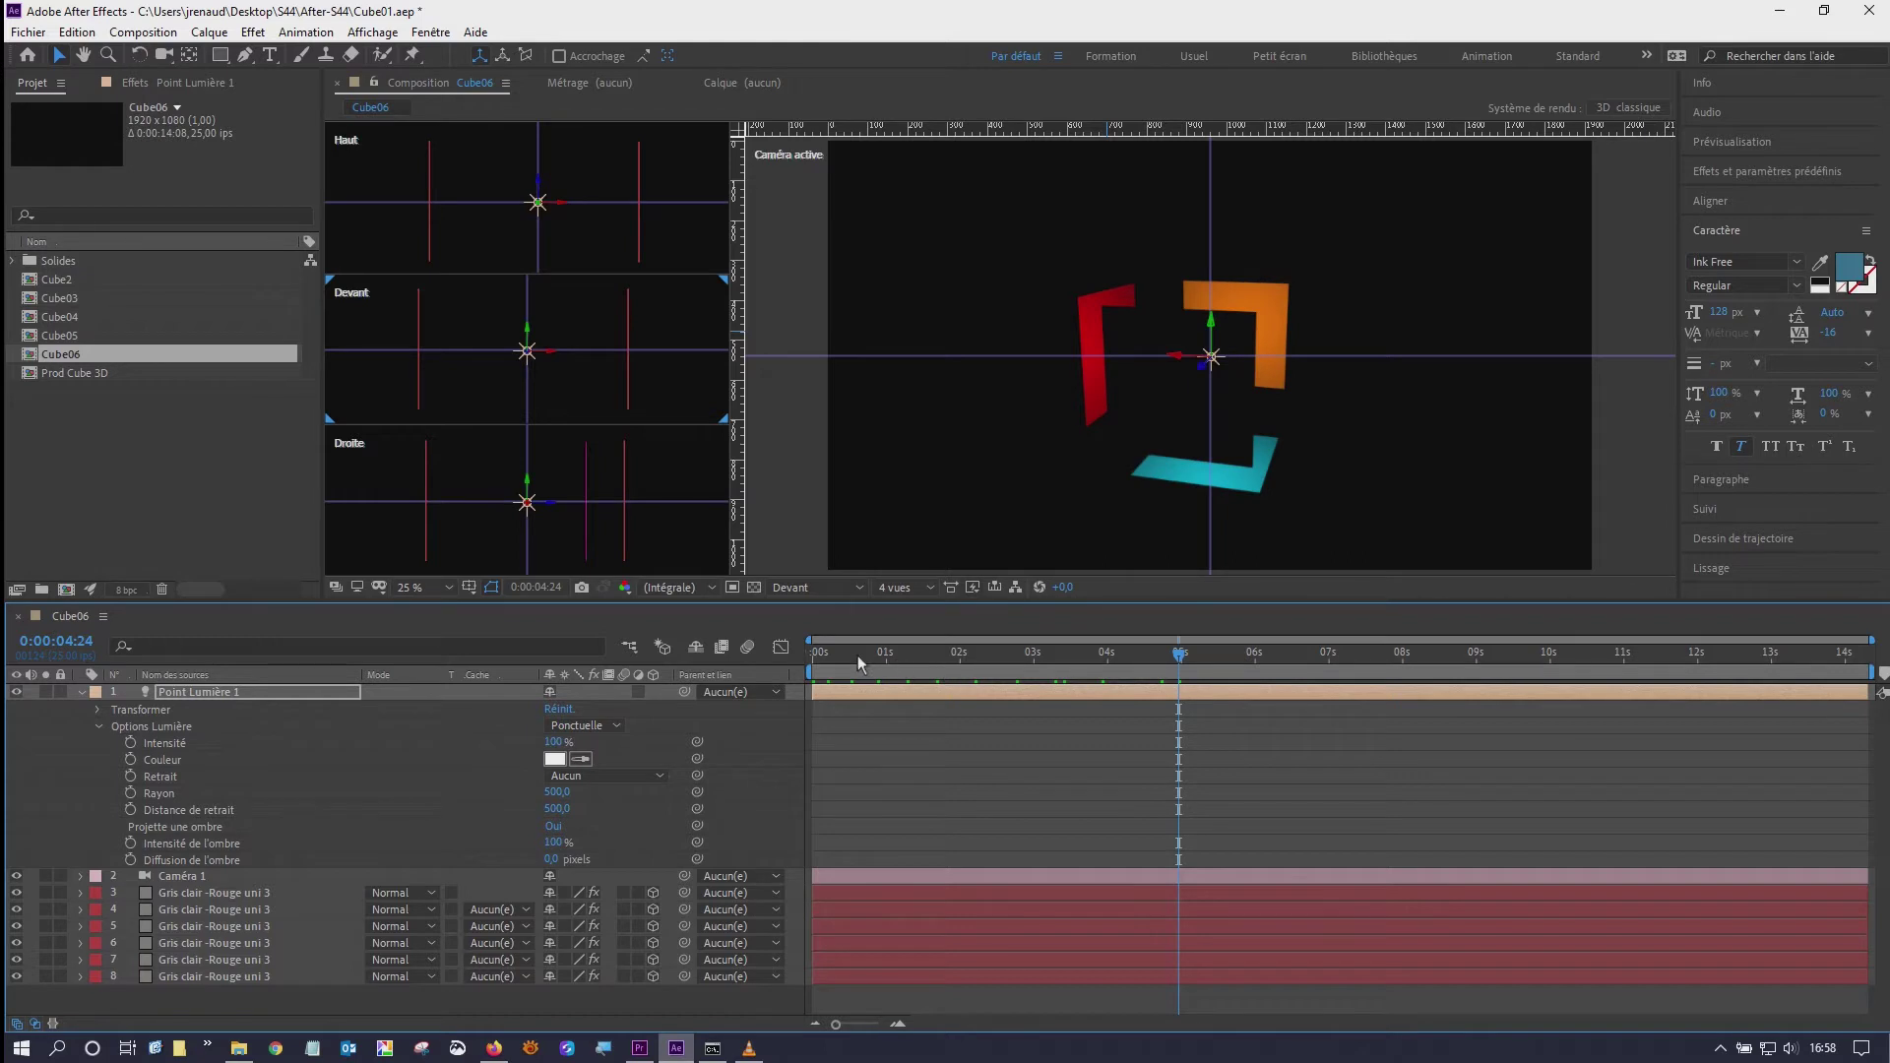
pyautogui.click(831, 654)
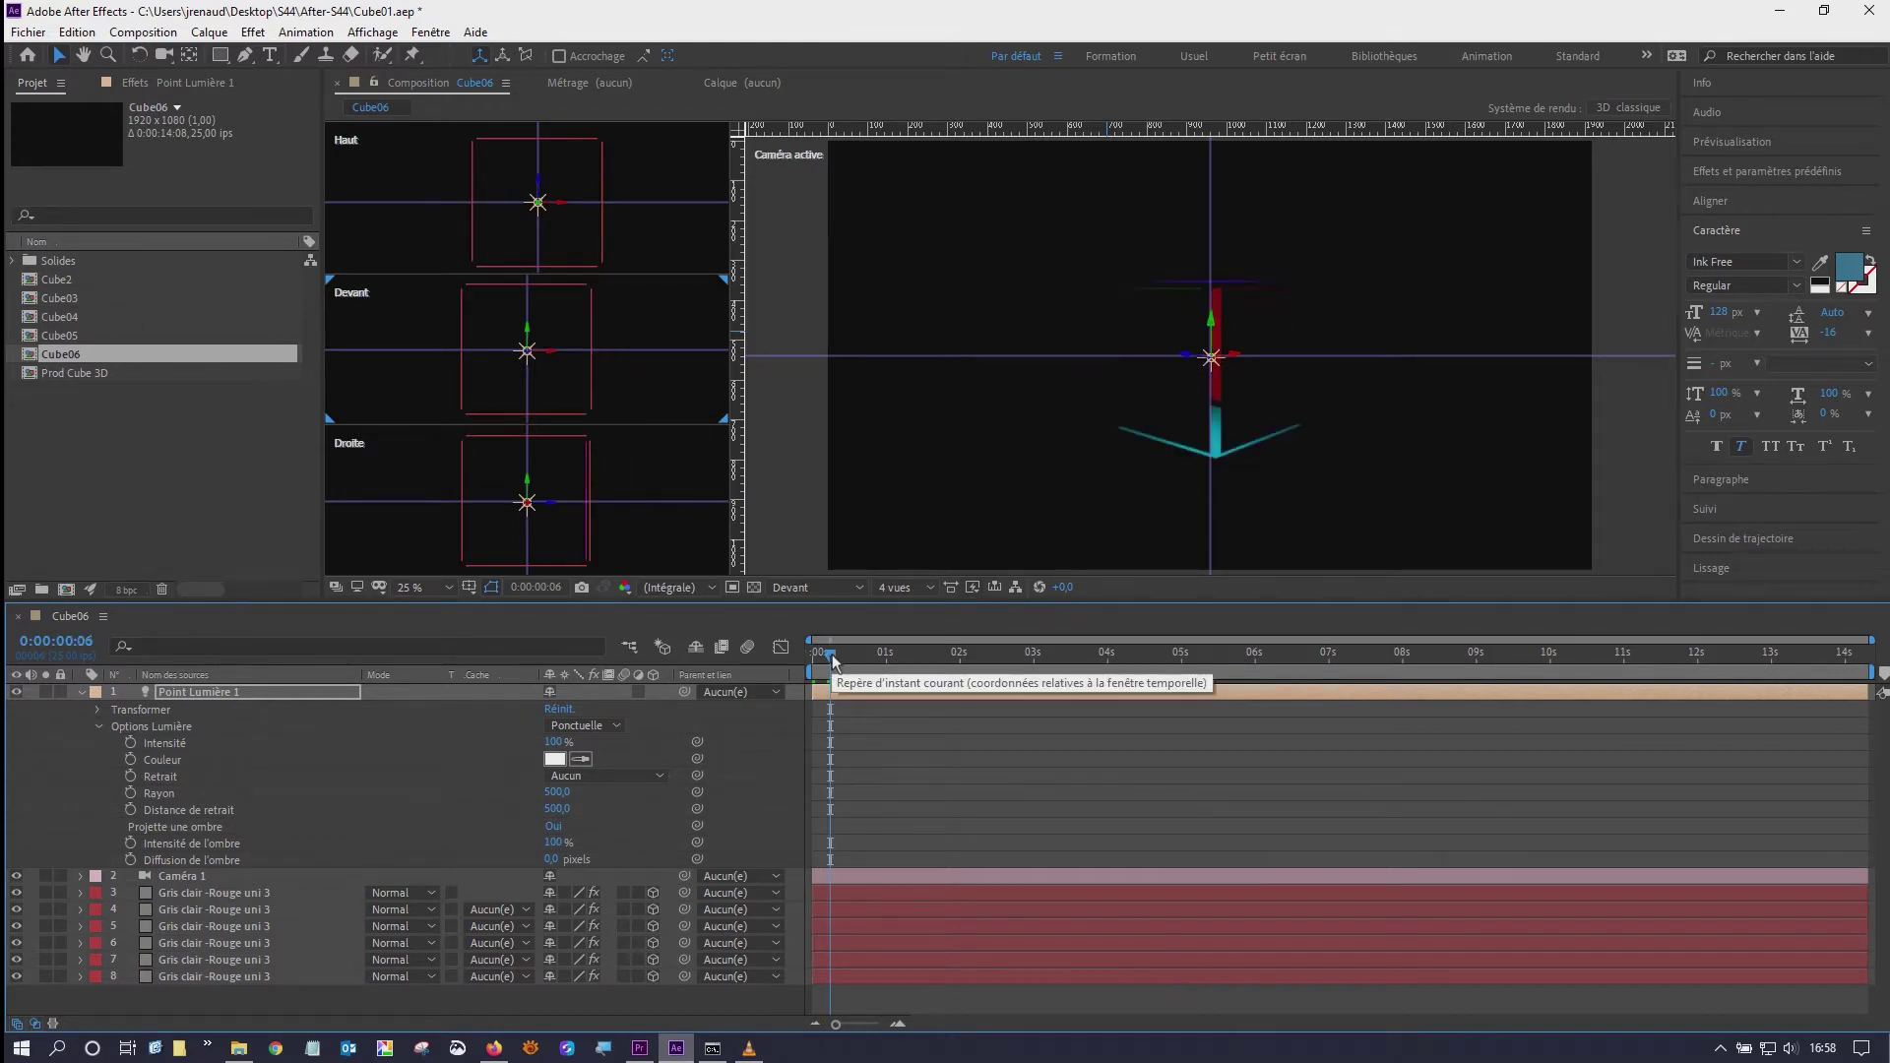
pyautogui.moveTo(832, 658); pyautogui.dragTo(789, 659)
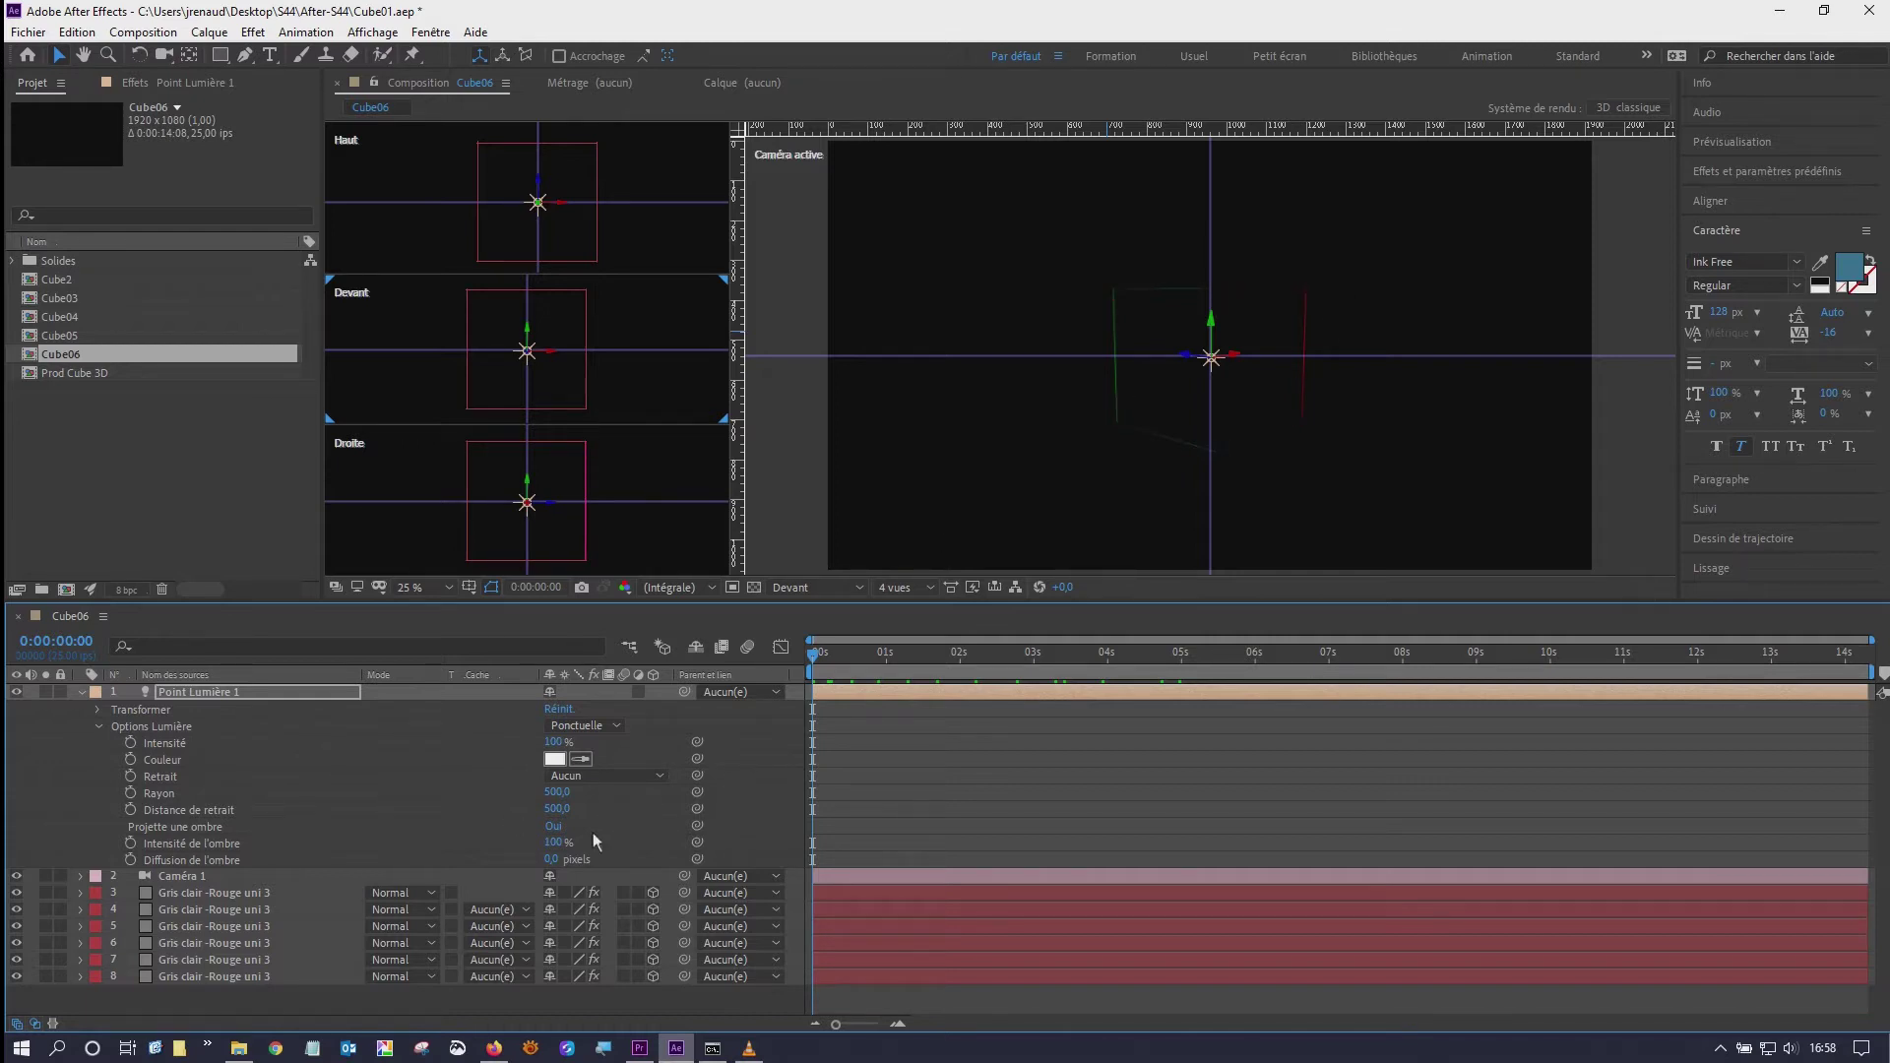
# - Zero the shadow intensity, keyframe Intensité at 0:00:02:00, and set Intensité to 0 % at frame 0
pyautogui.click(81, 893)
pyautogui.scroll(-2, 80, 894)
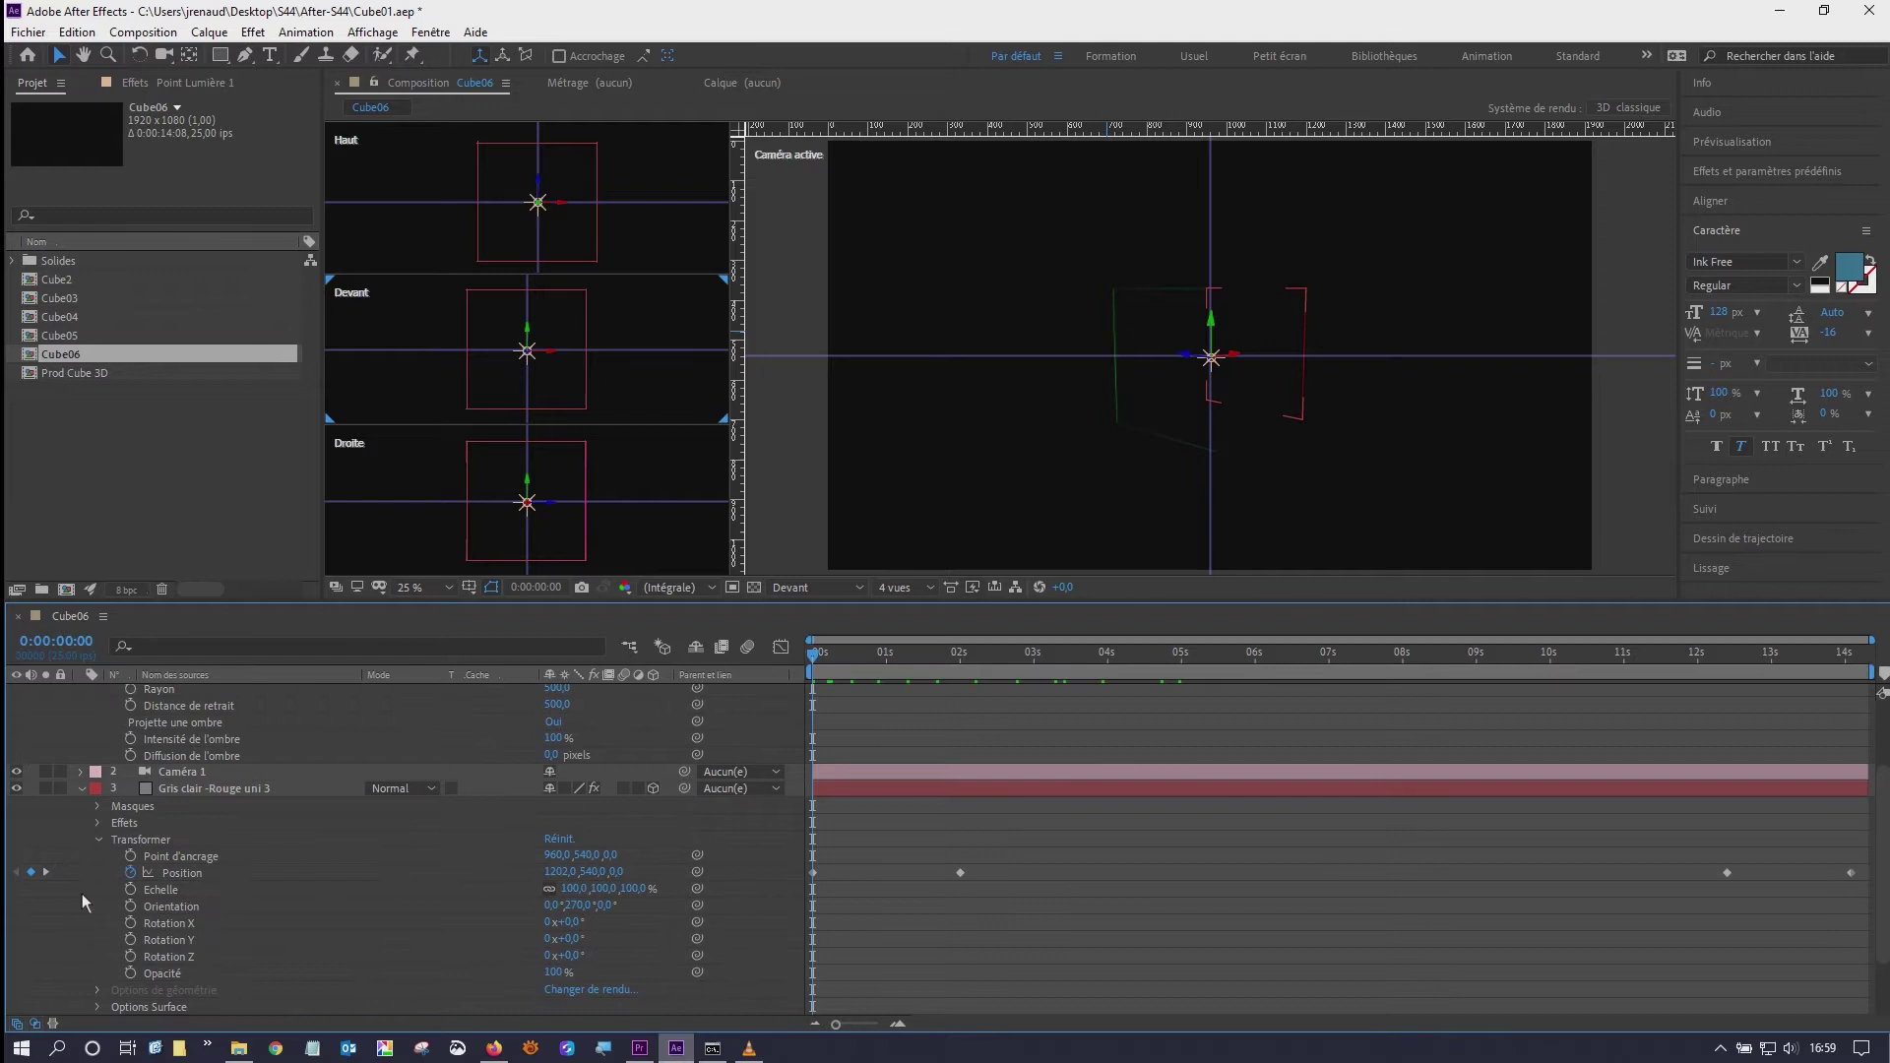
pyautogui.click(964, 652)
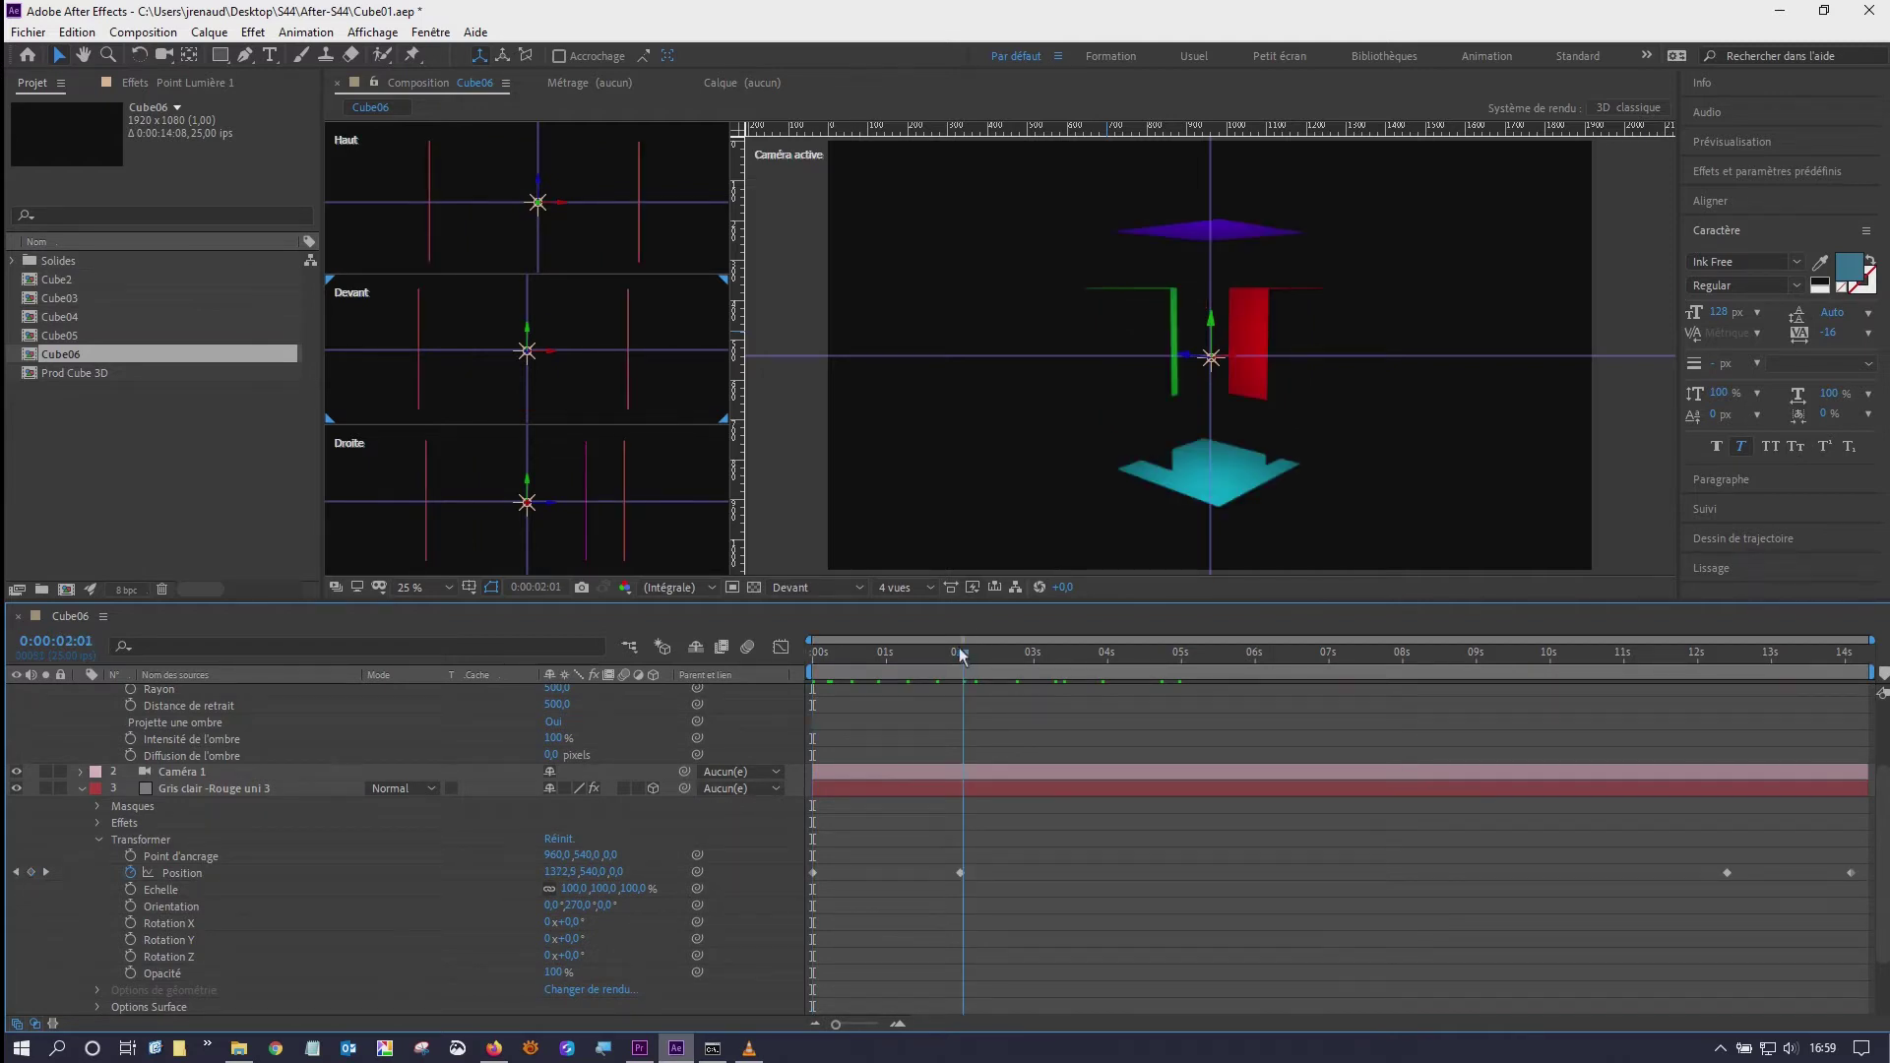
pyautogui.moveTo(964, 655); pyautogui.dragTo(960, 655)
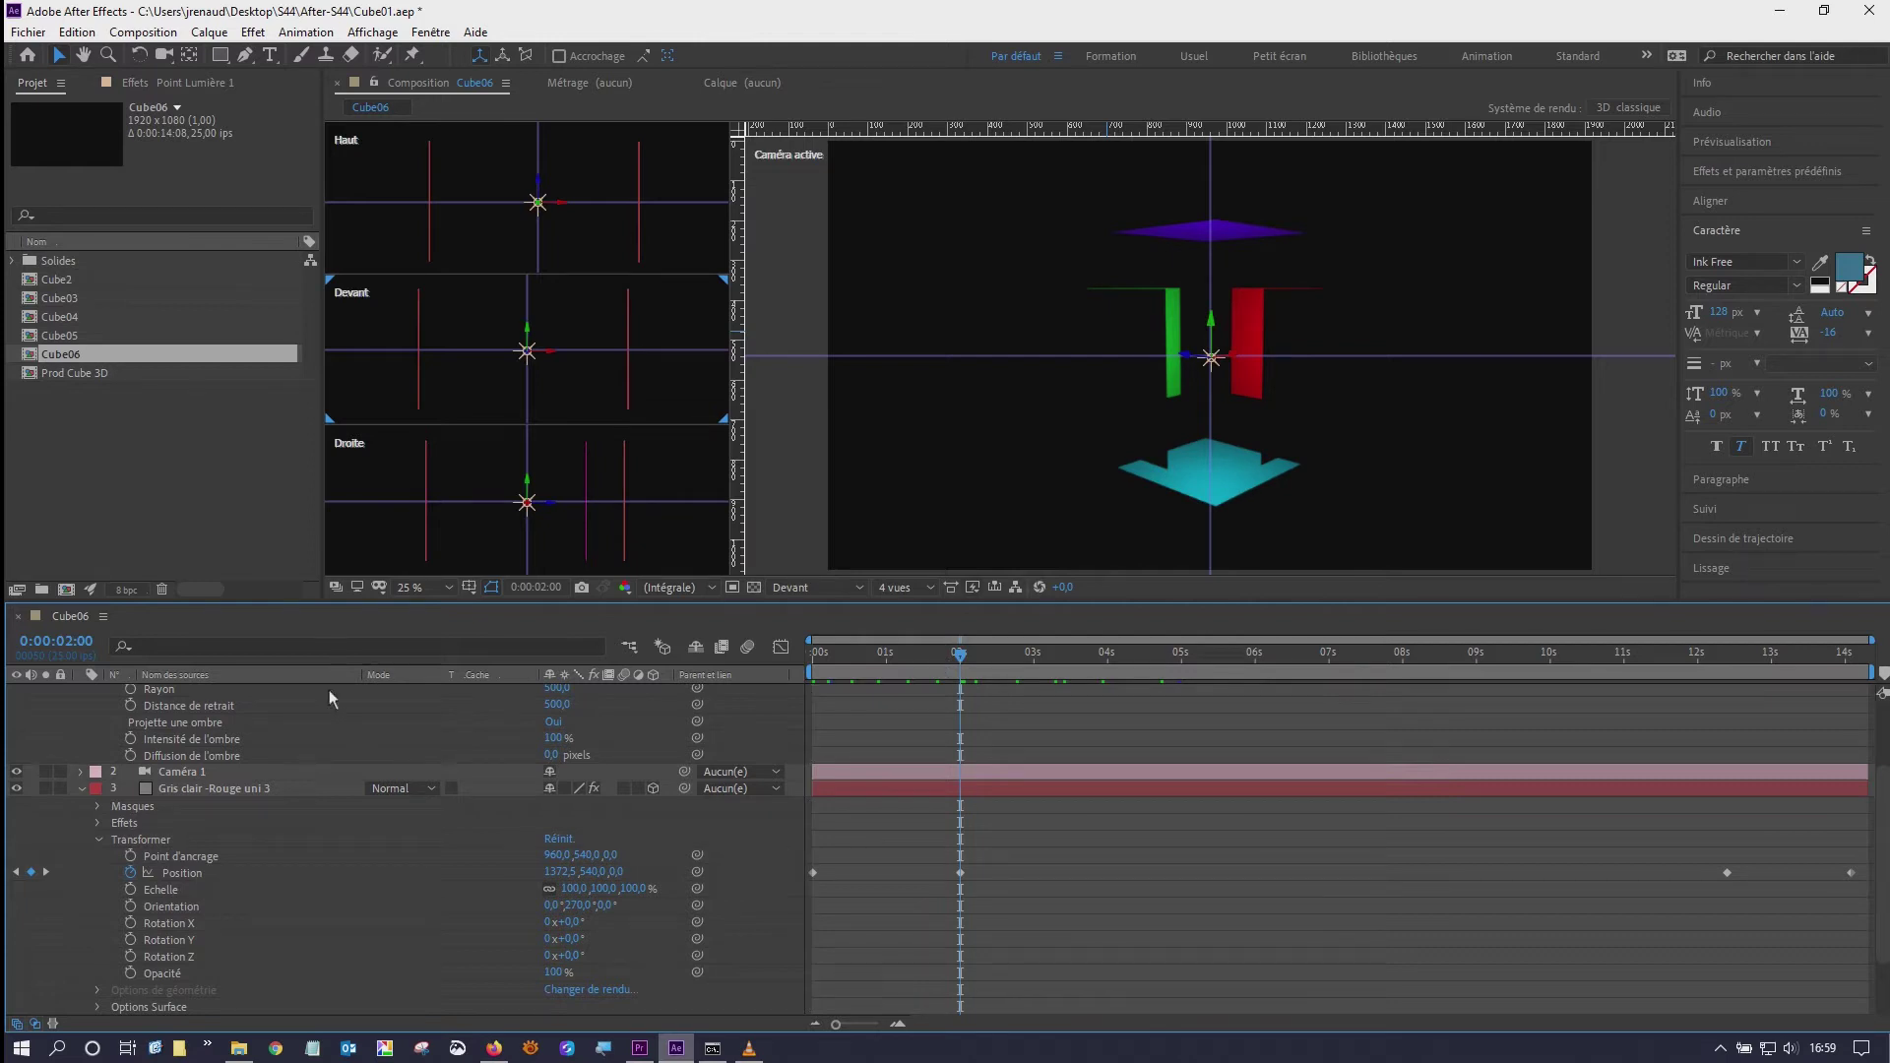
pyautogui.scroll(1, 339, 706)
pyautogui.scroll(1, 350, 723)
pyautogui.click(157, 843)
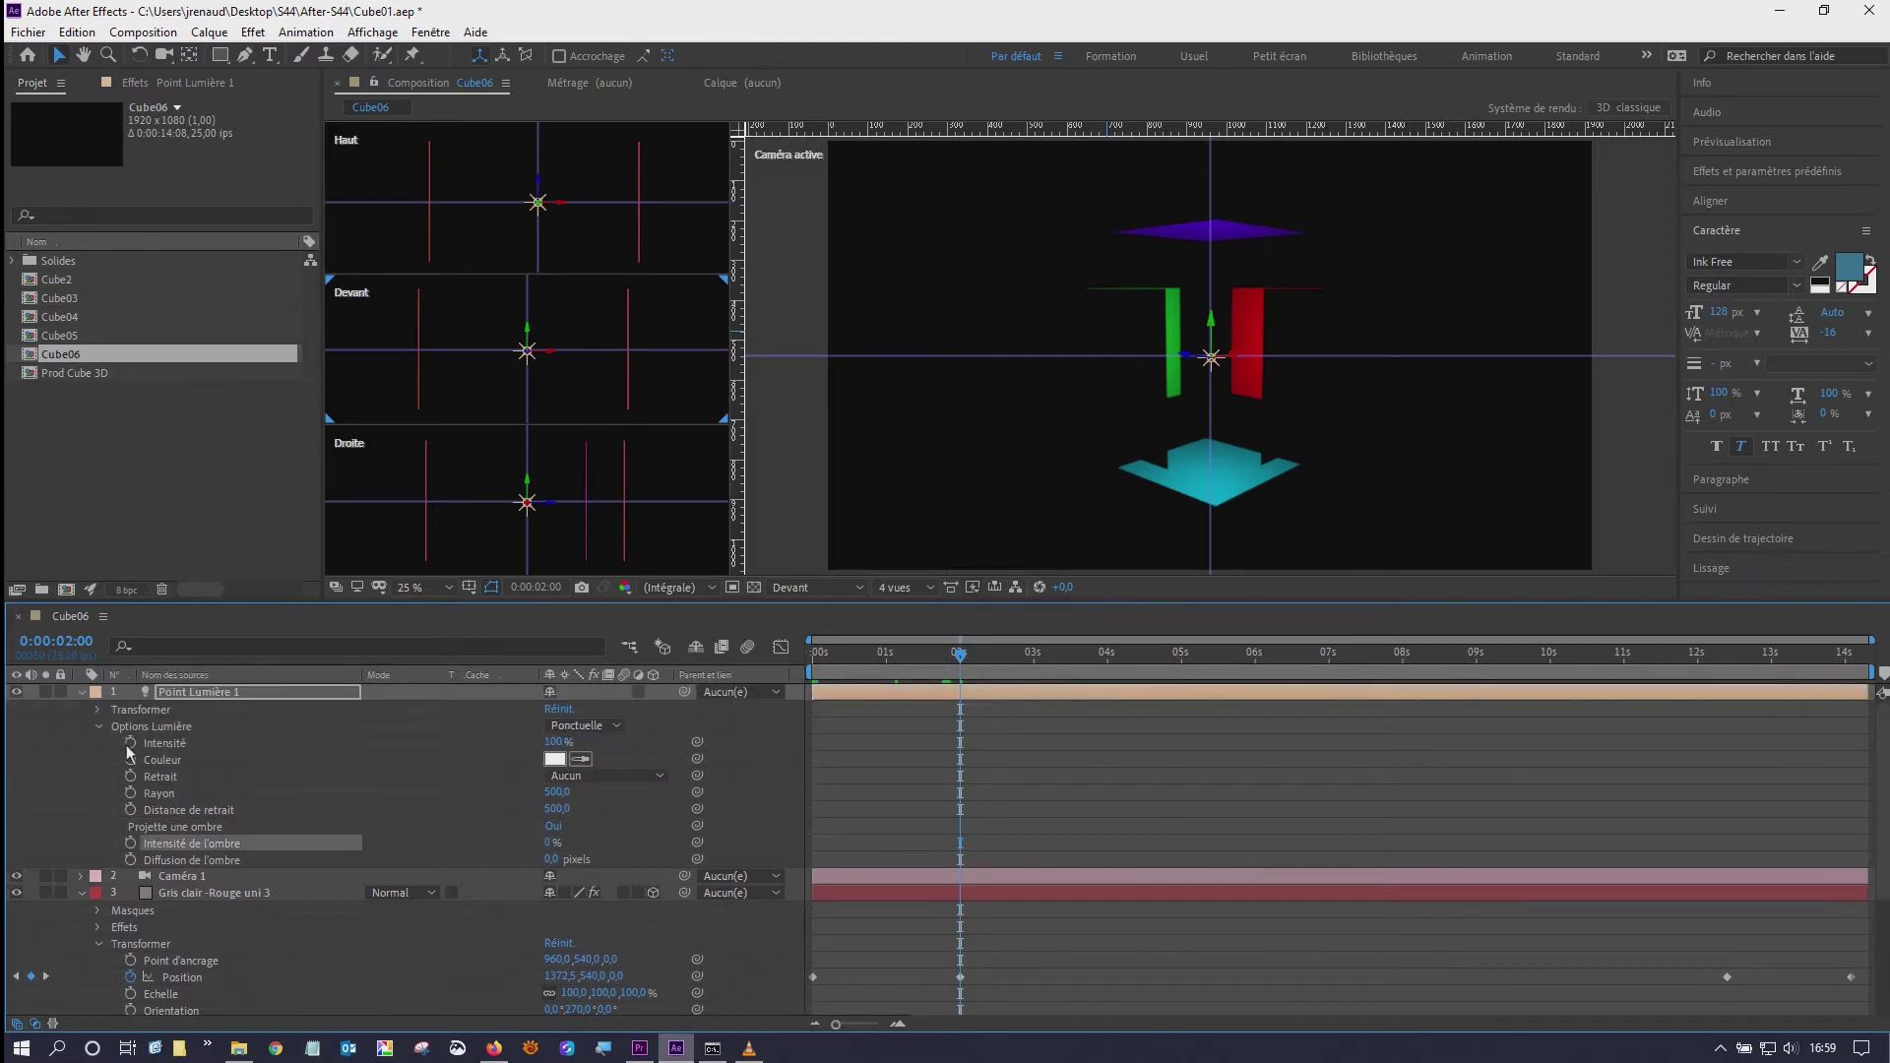
pyautogui.click(131, 743)
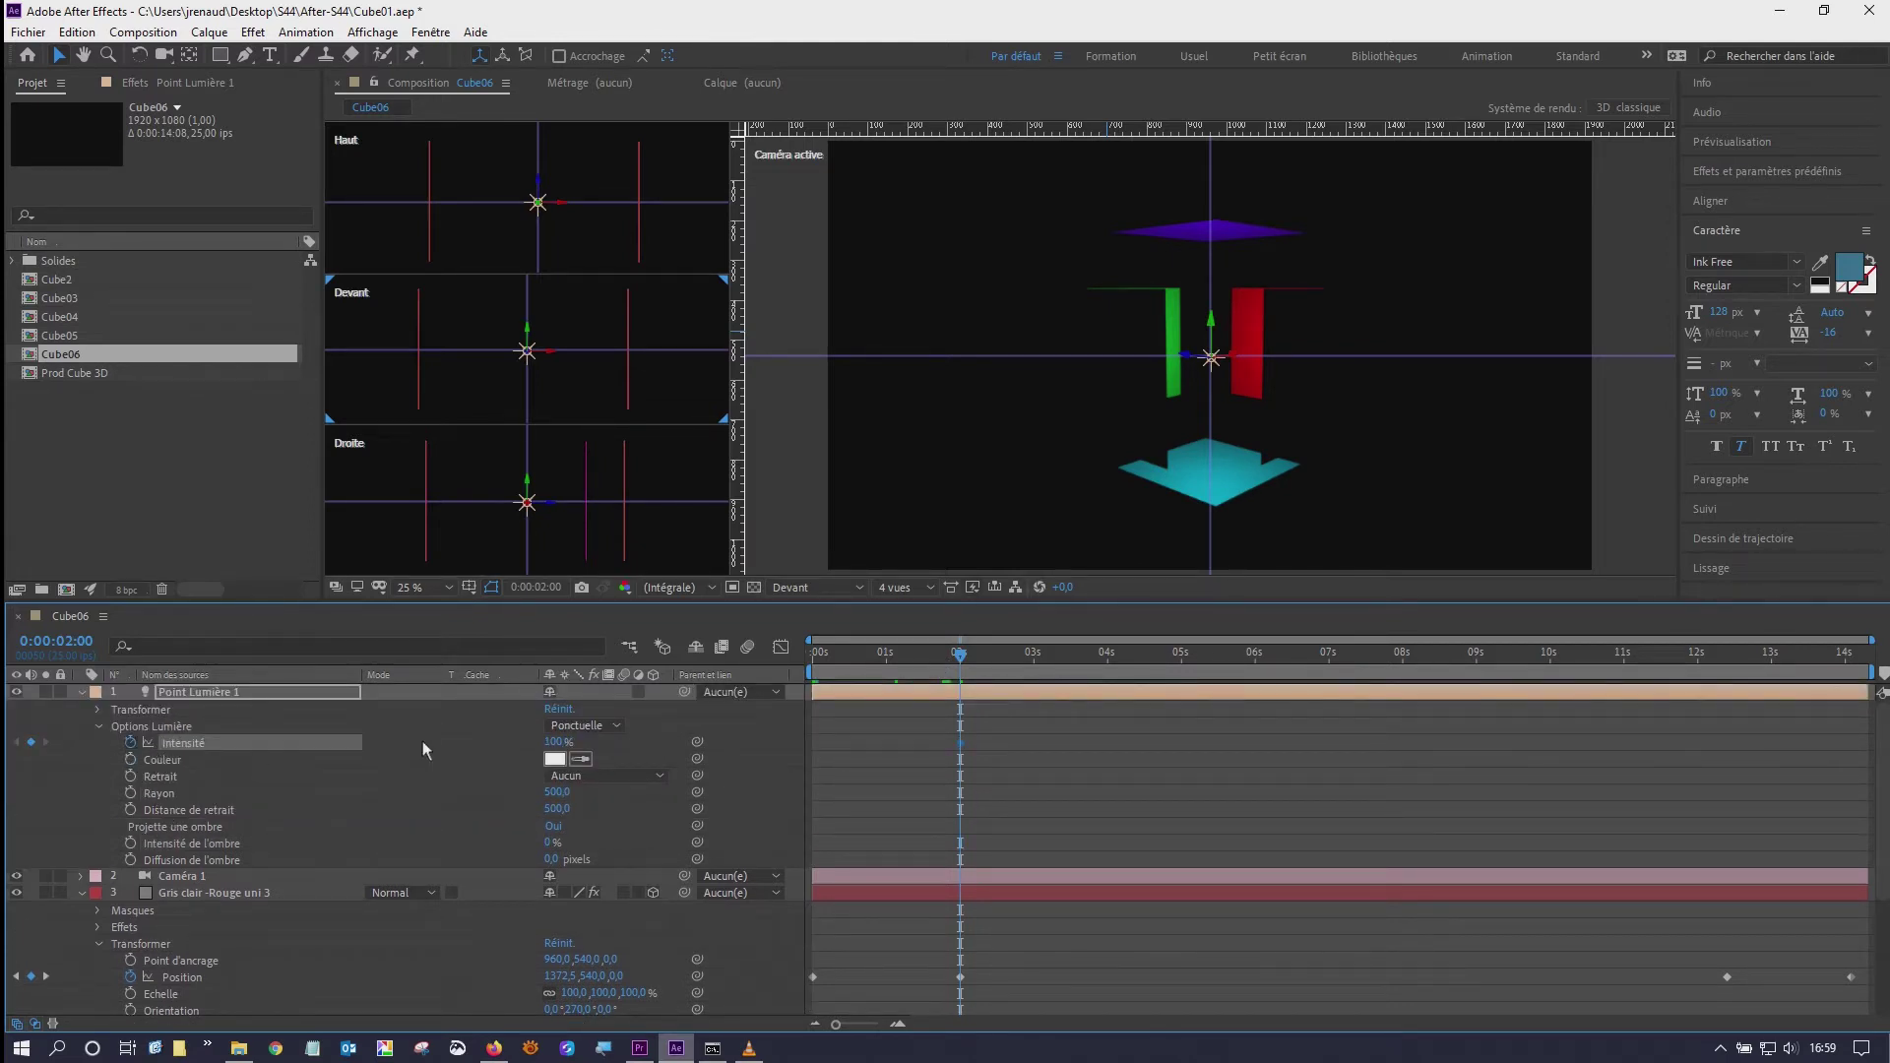
pyautogui.moveTo(903, 652); pyautogui.dragTo(801, 650)
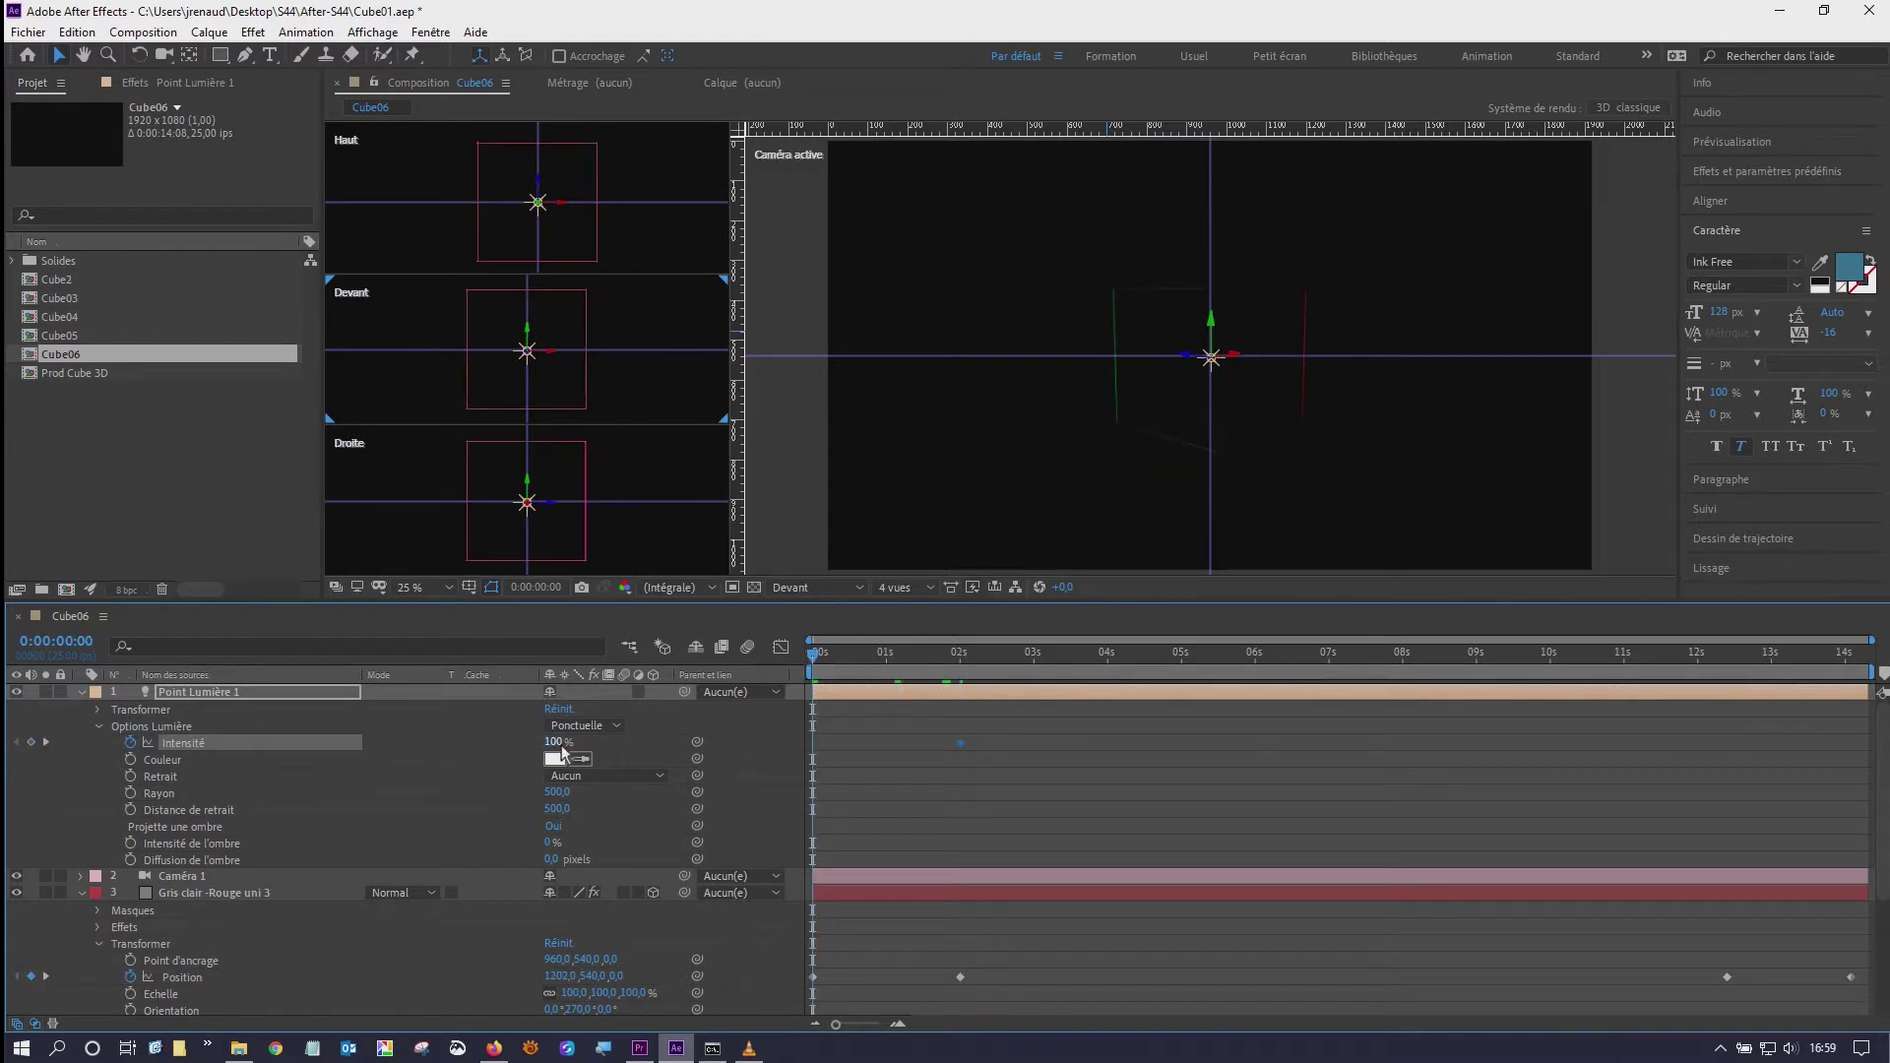
pyautogui.moveTo(554, 742); pyautogui.dragTo(394, 736)
pyautogui.click(556, 745)
pyautogui.press('Return')
# - Preview the result, then add a 100 % Intensité keyframe at 0:00:12:10
pyautogui.press('space')
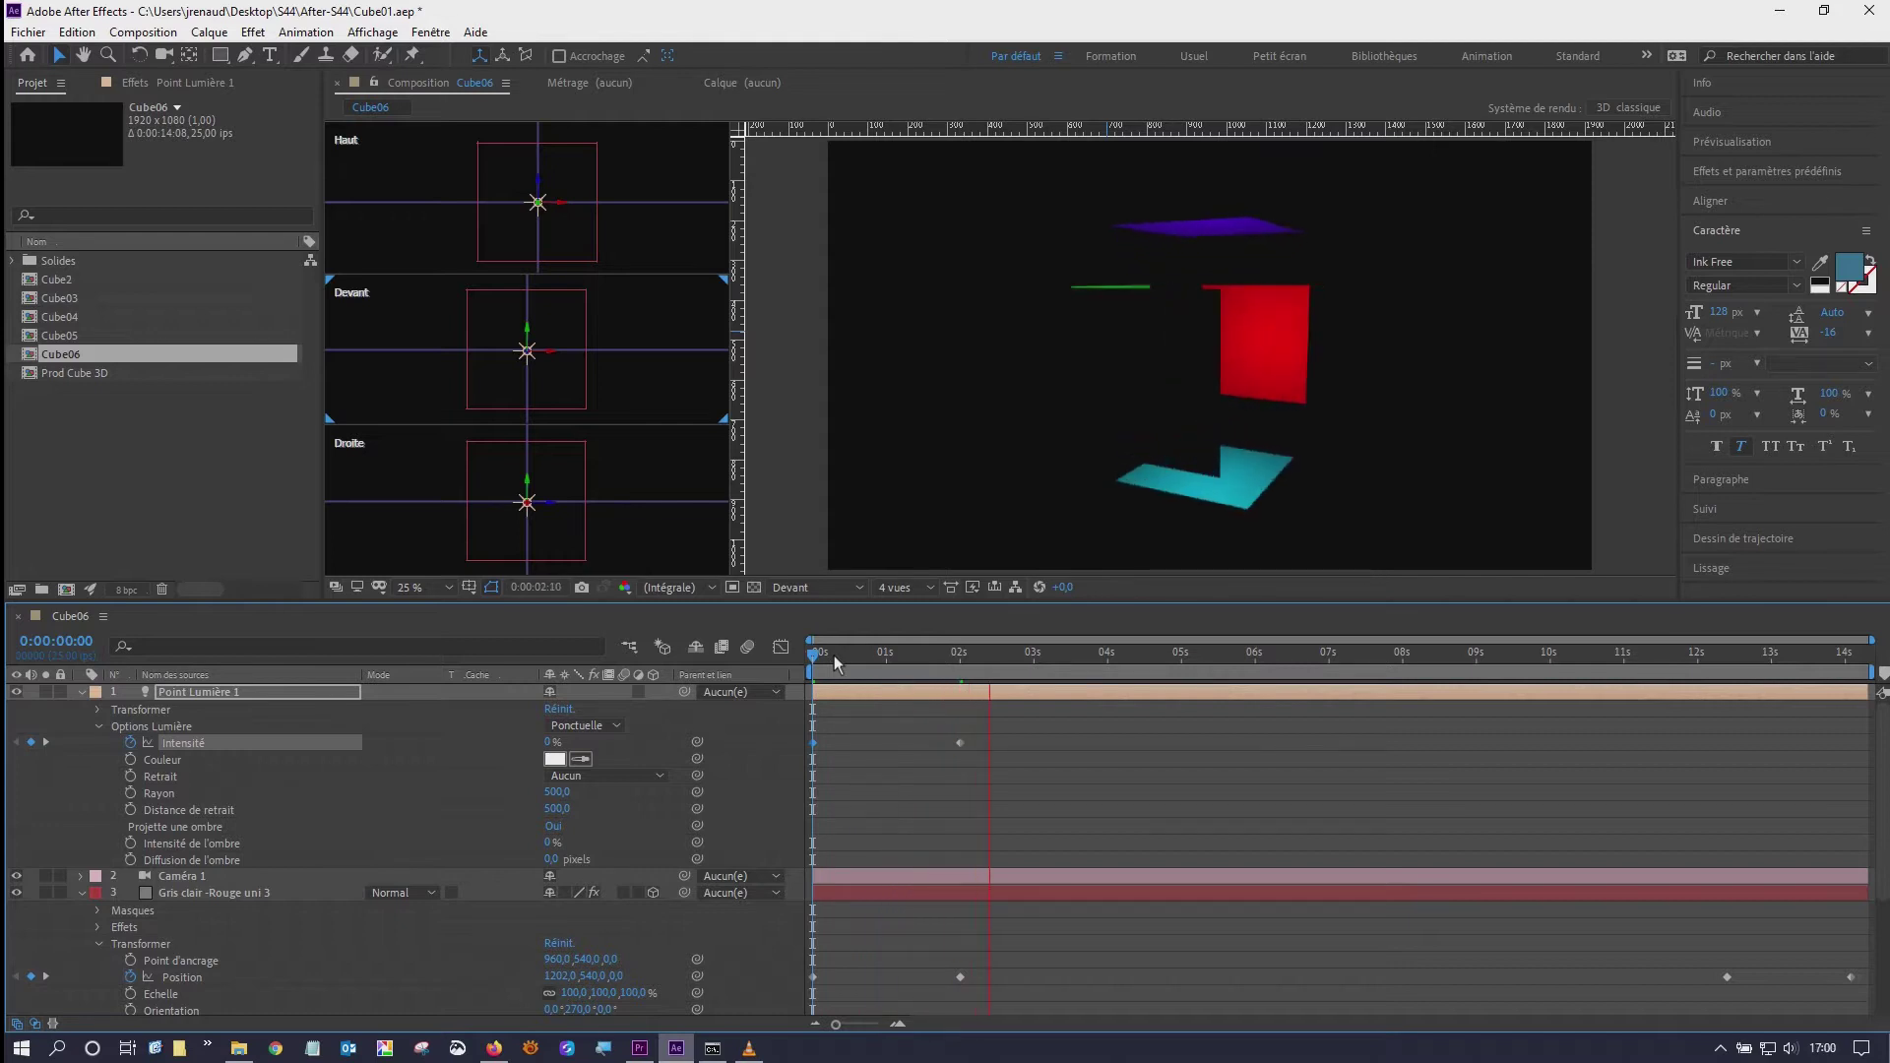
pyautogui.press('space')
pyautogui.click(1702, 654)
pyautogui.click(1723, 653)
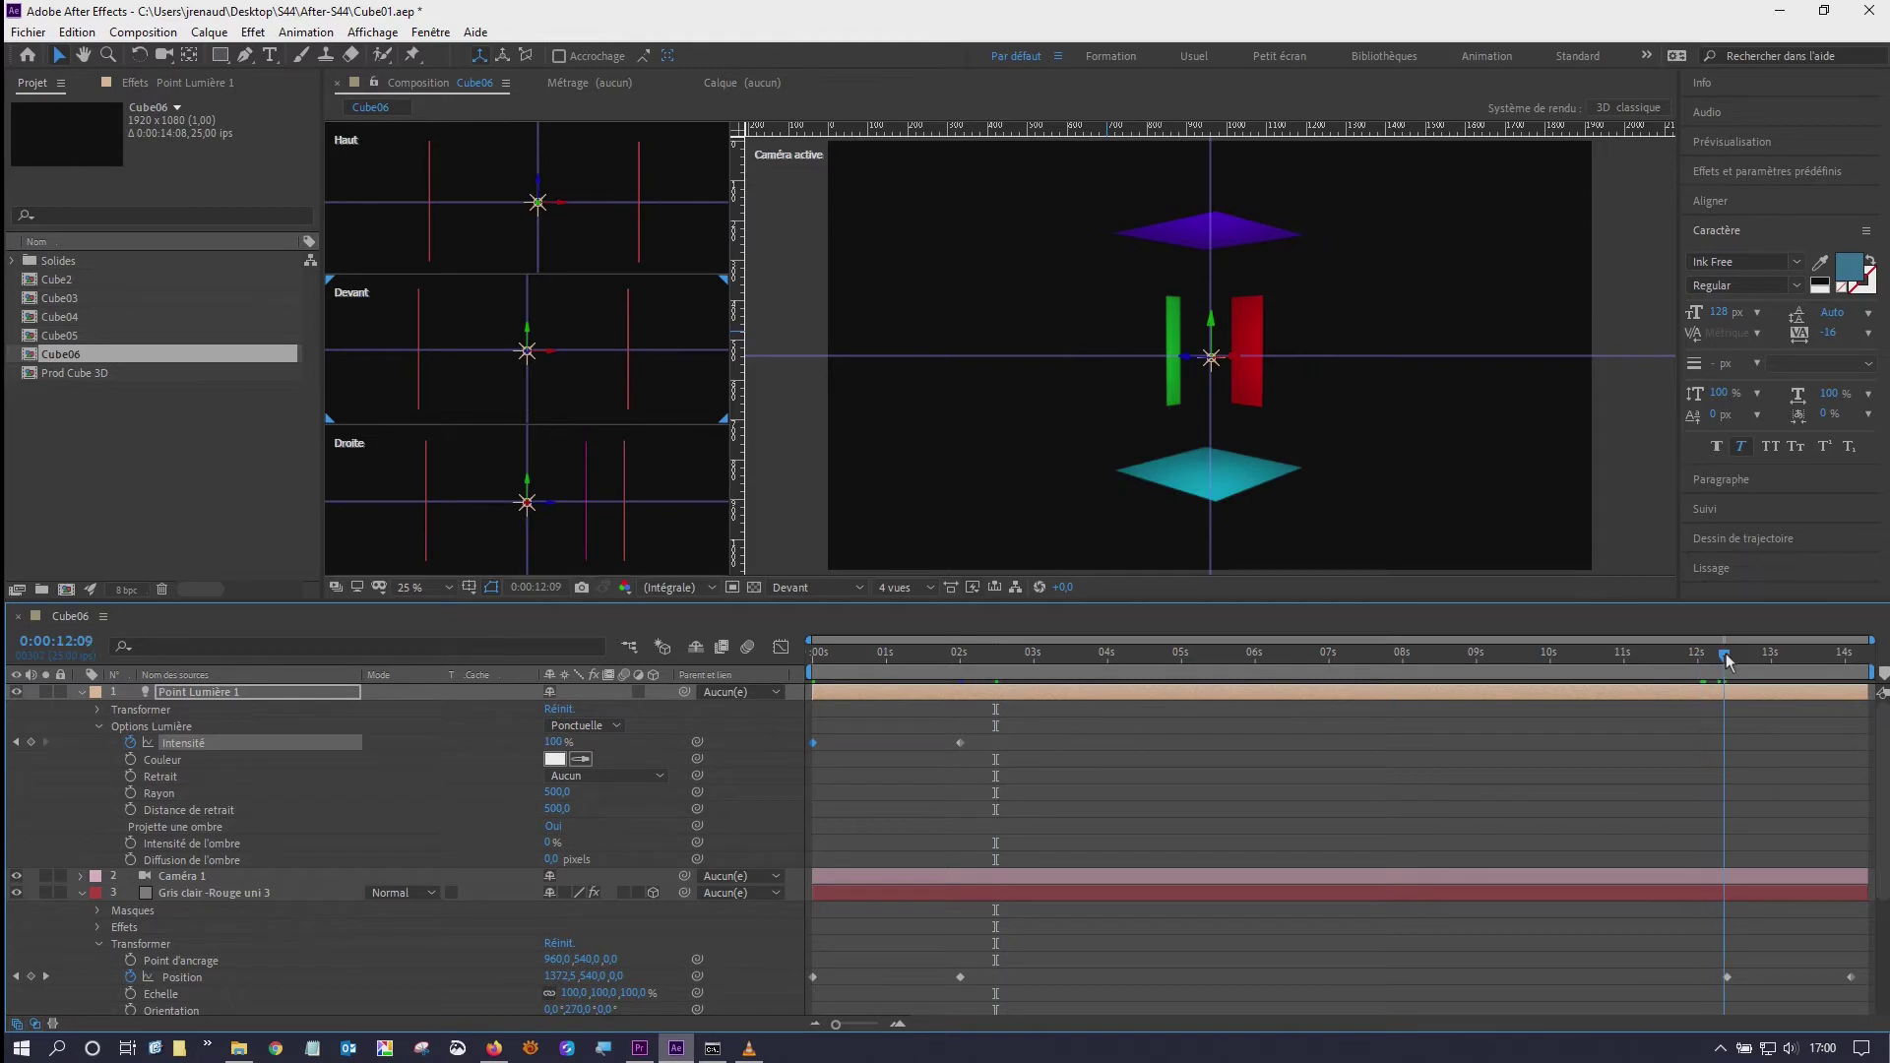
pyautogui.press('pagedown')
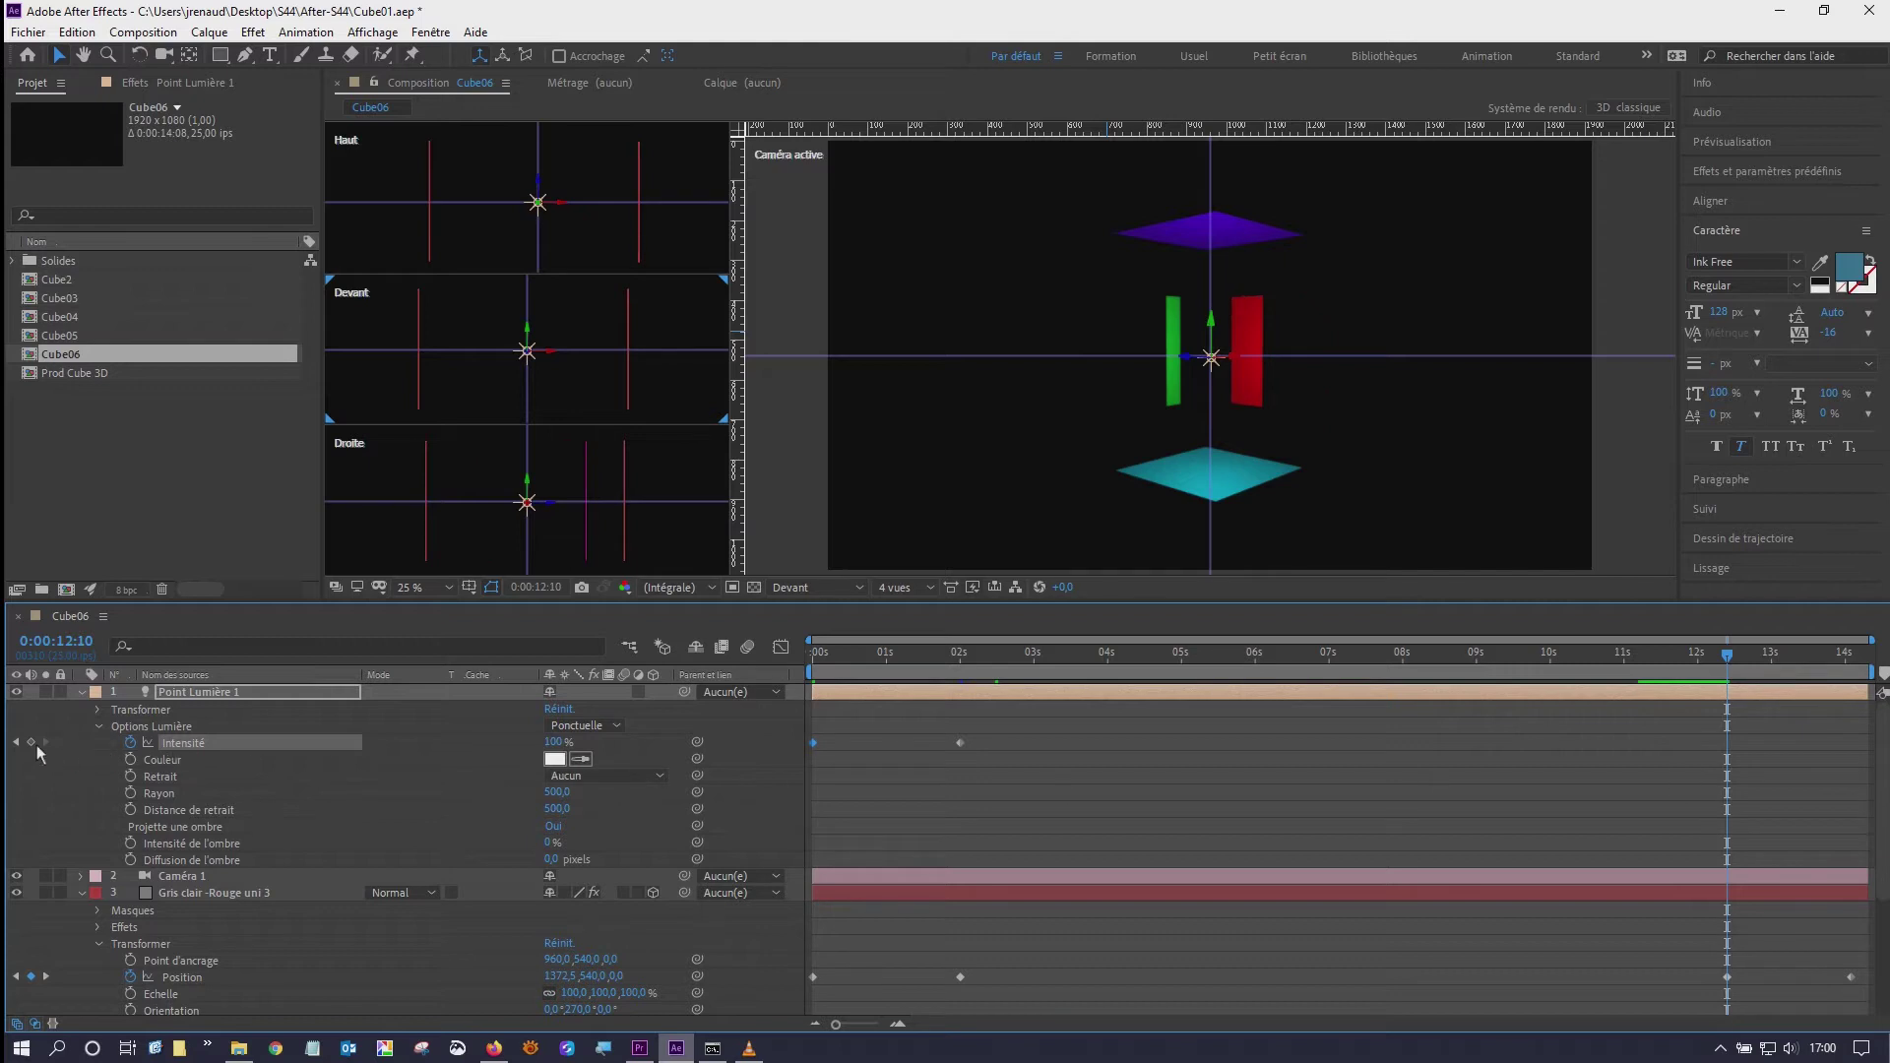
pyautogui.click(31, 743)
# - Set Intensité to 0 % at 0:00:14:02 and preview the fade from the start
pyautogui.press('End')
pyautogui.click(1847, 661)
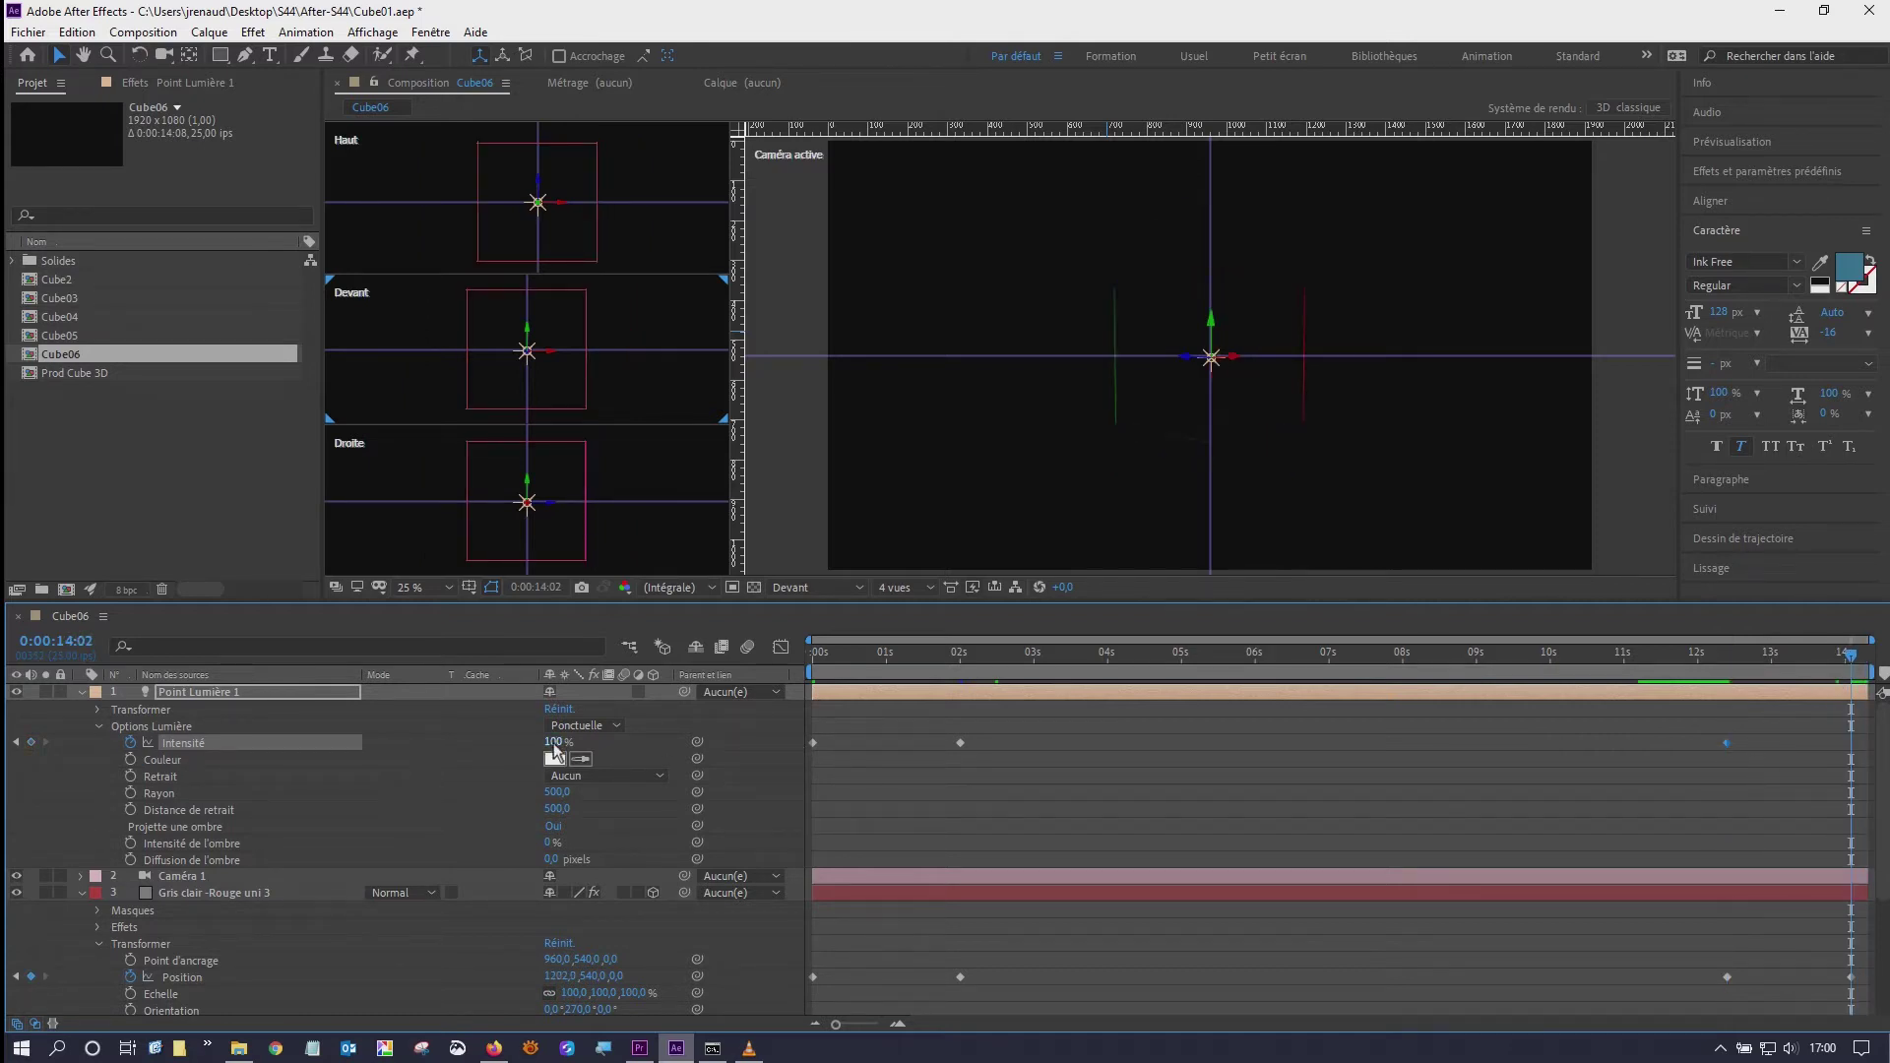
pyautogui.click(552, 744)
pyautogui.write('0')
pyautogui.press('Return')
pyautogui.click(816, 650)
pyautogui.press('space')
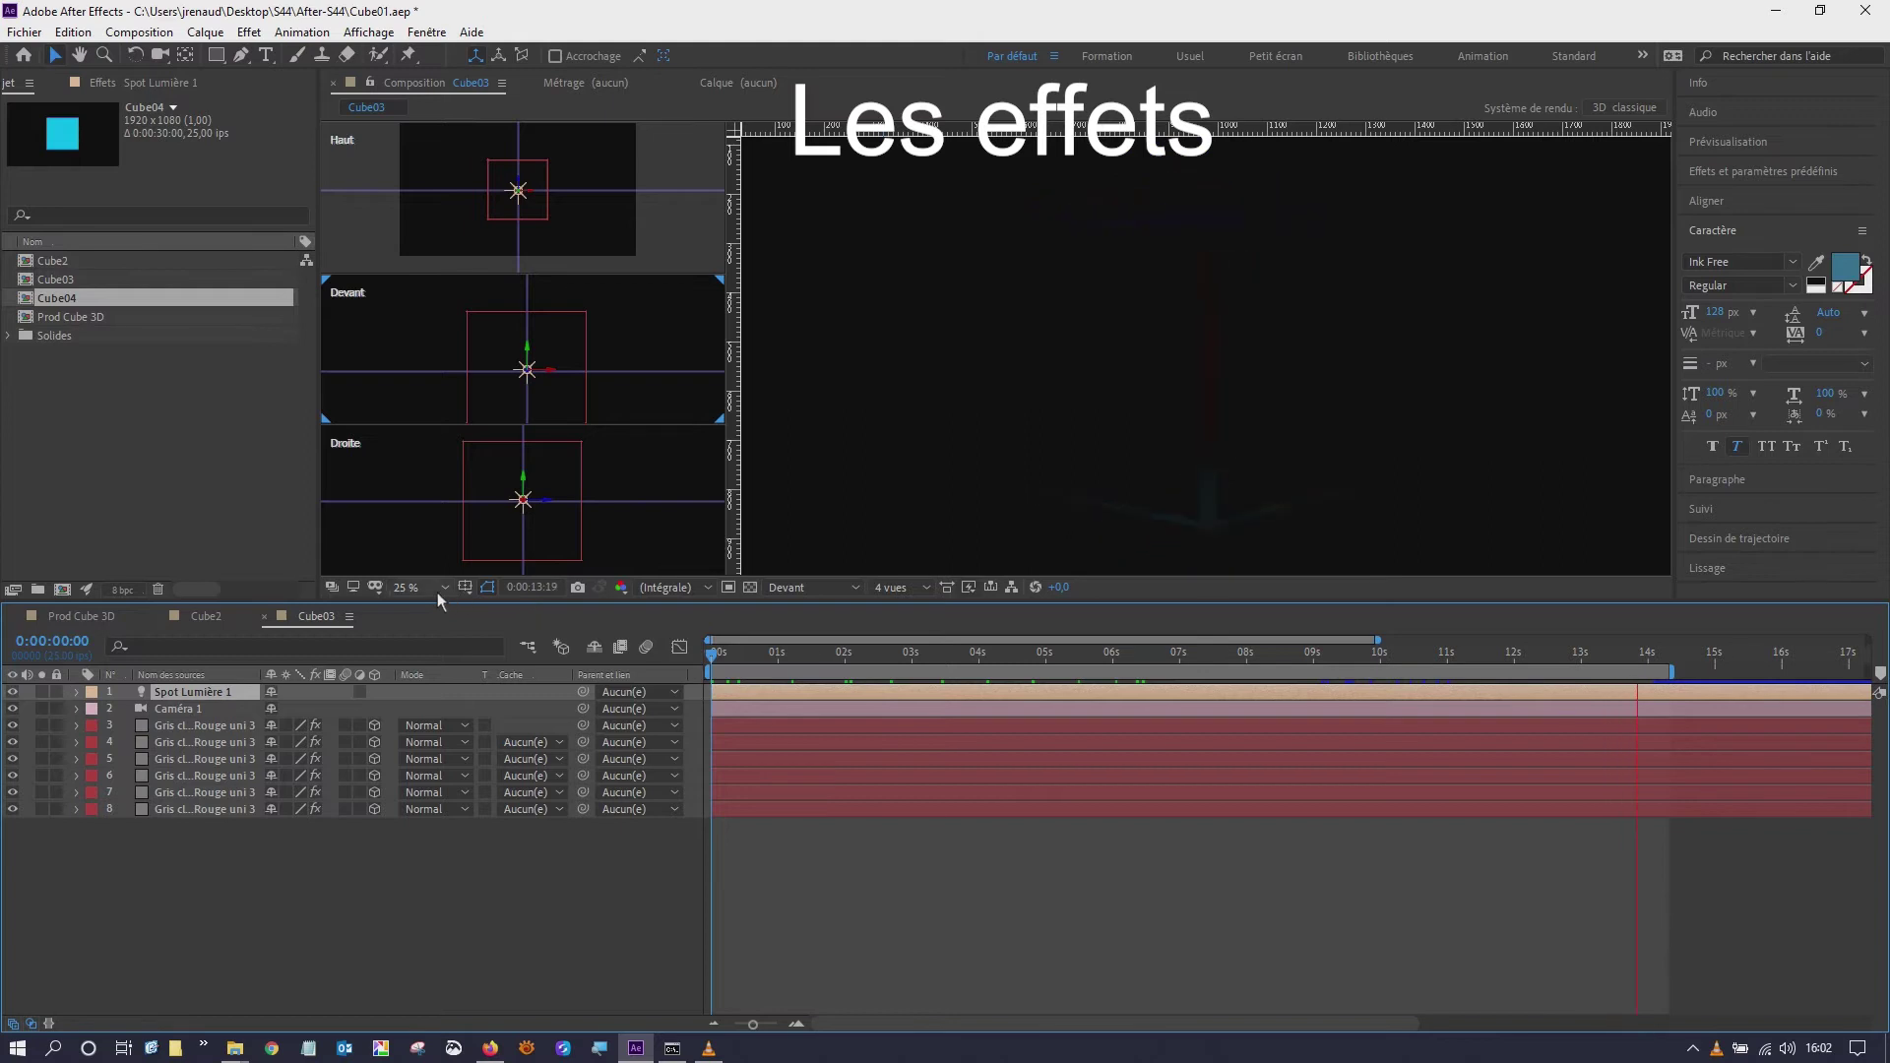
# - Set the viewer magnification to 12.5% and reveal Caméra 1's camera options
pyautogui.click(437, 591)
pyautogui.click(435, 604)
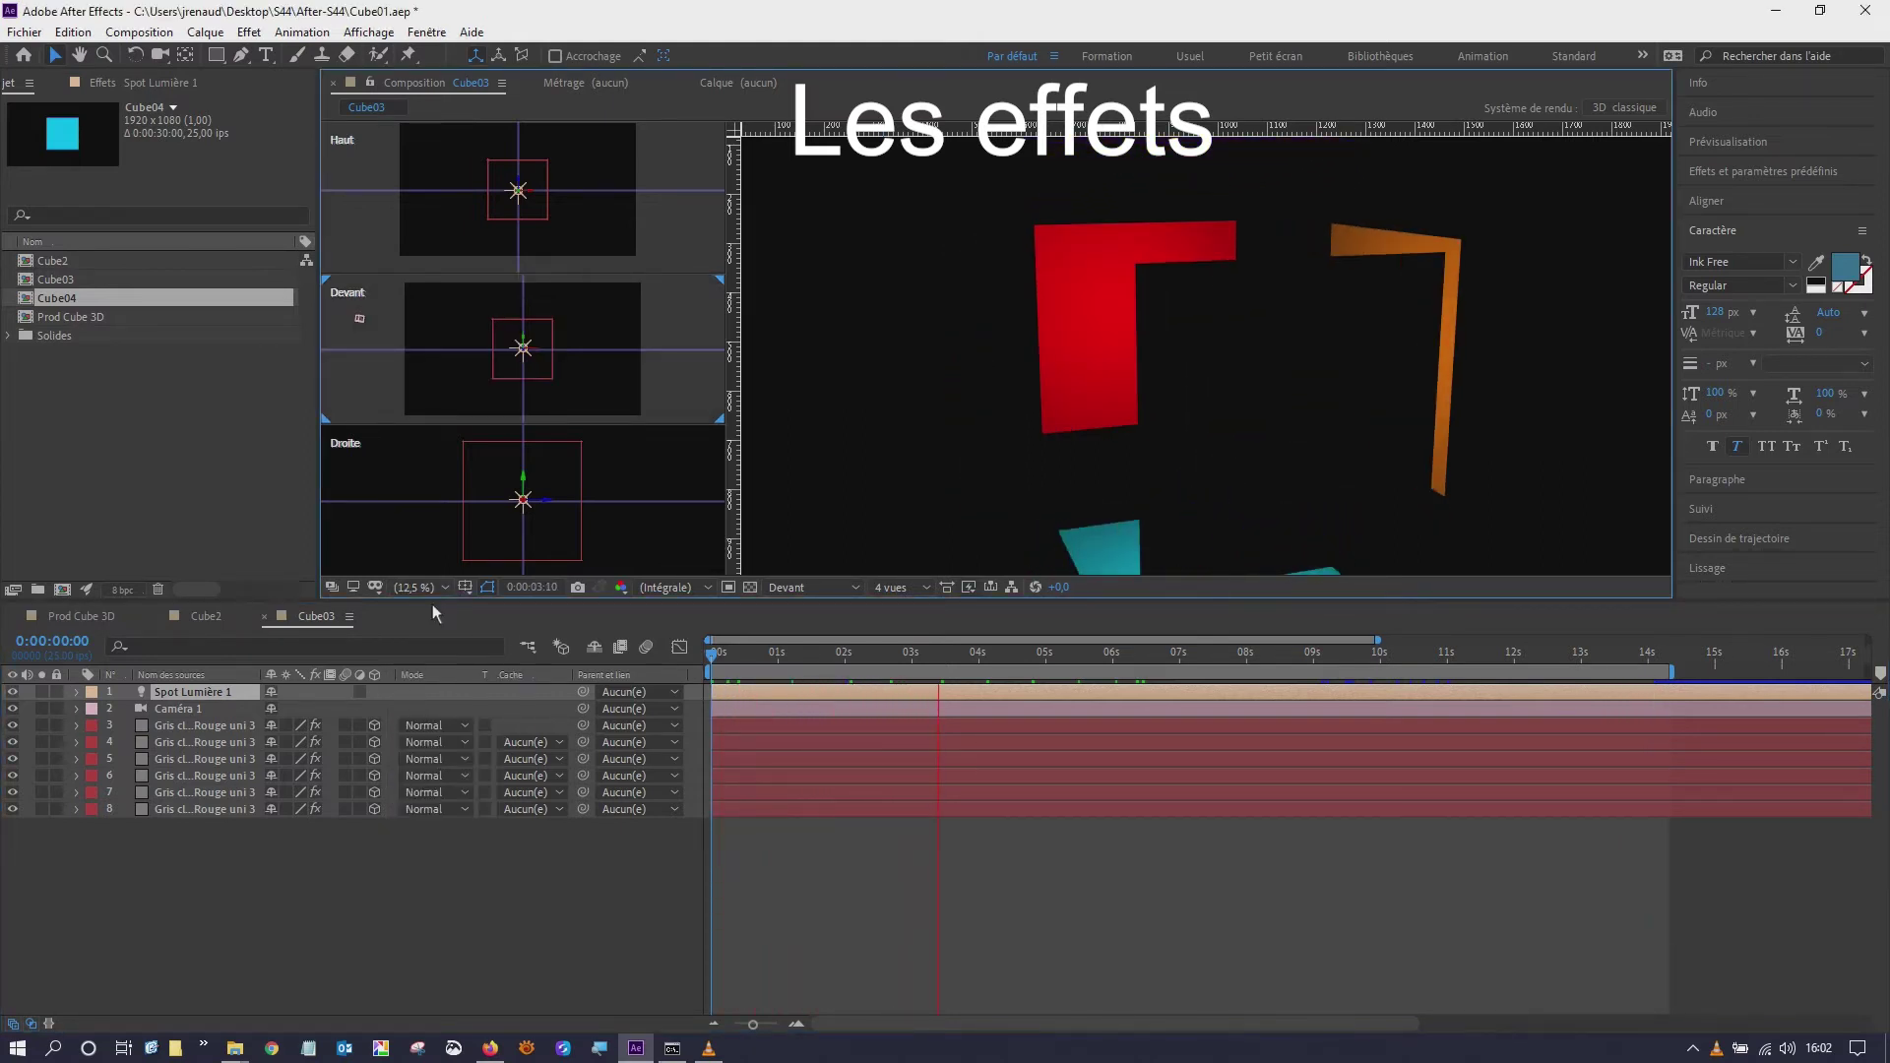
pyautogui.click(173, 710)
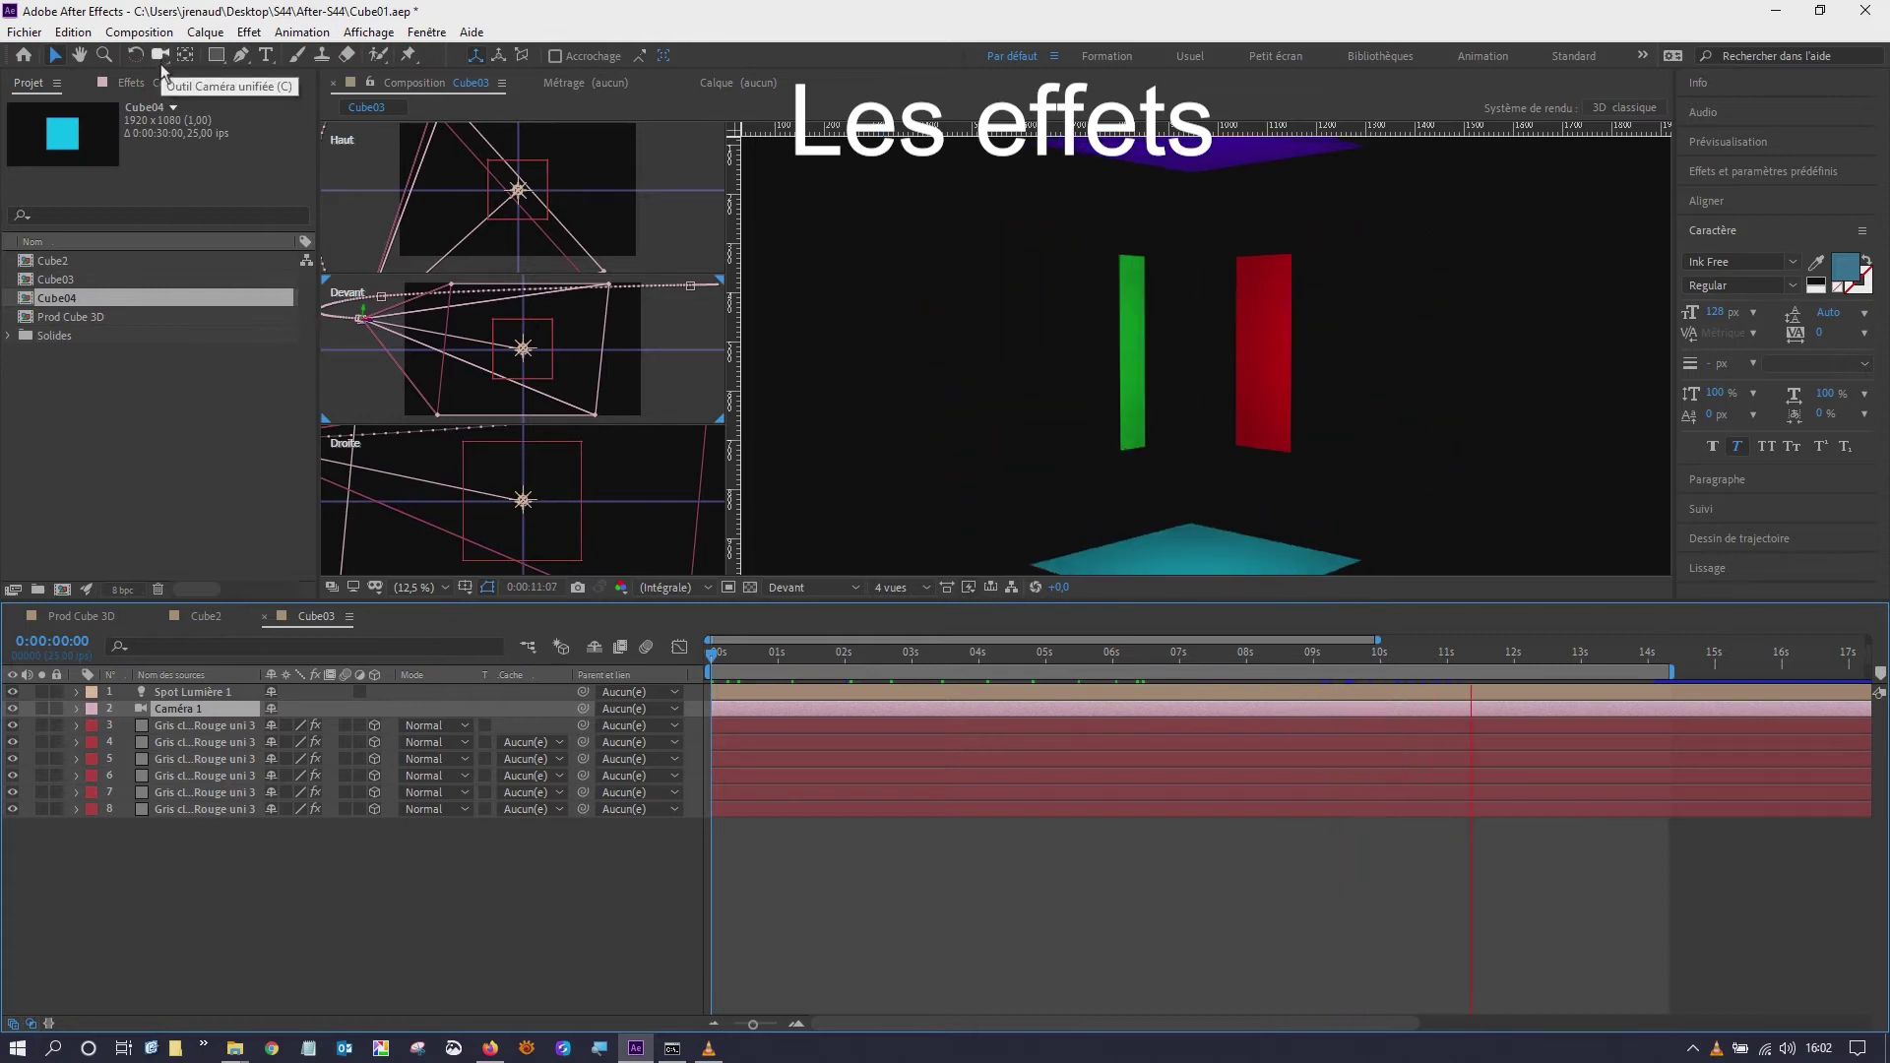
pyautogui.click(73, 707)
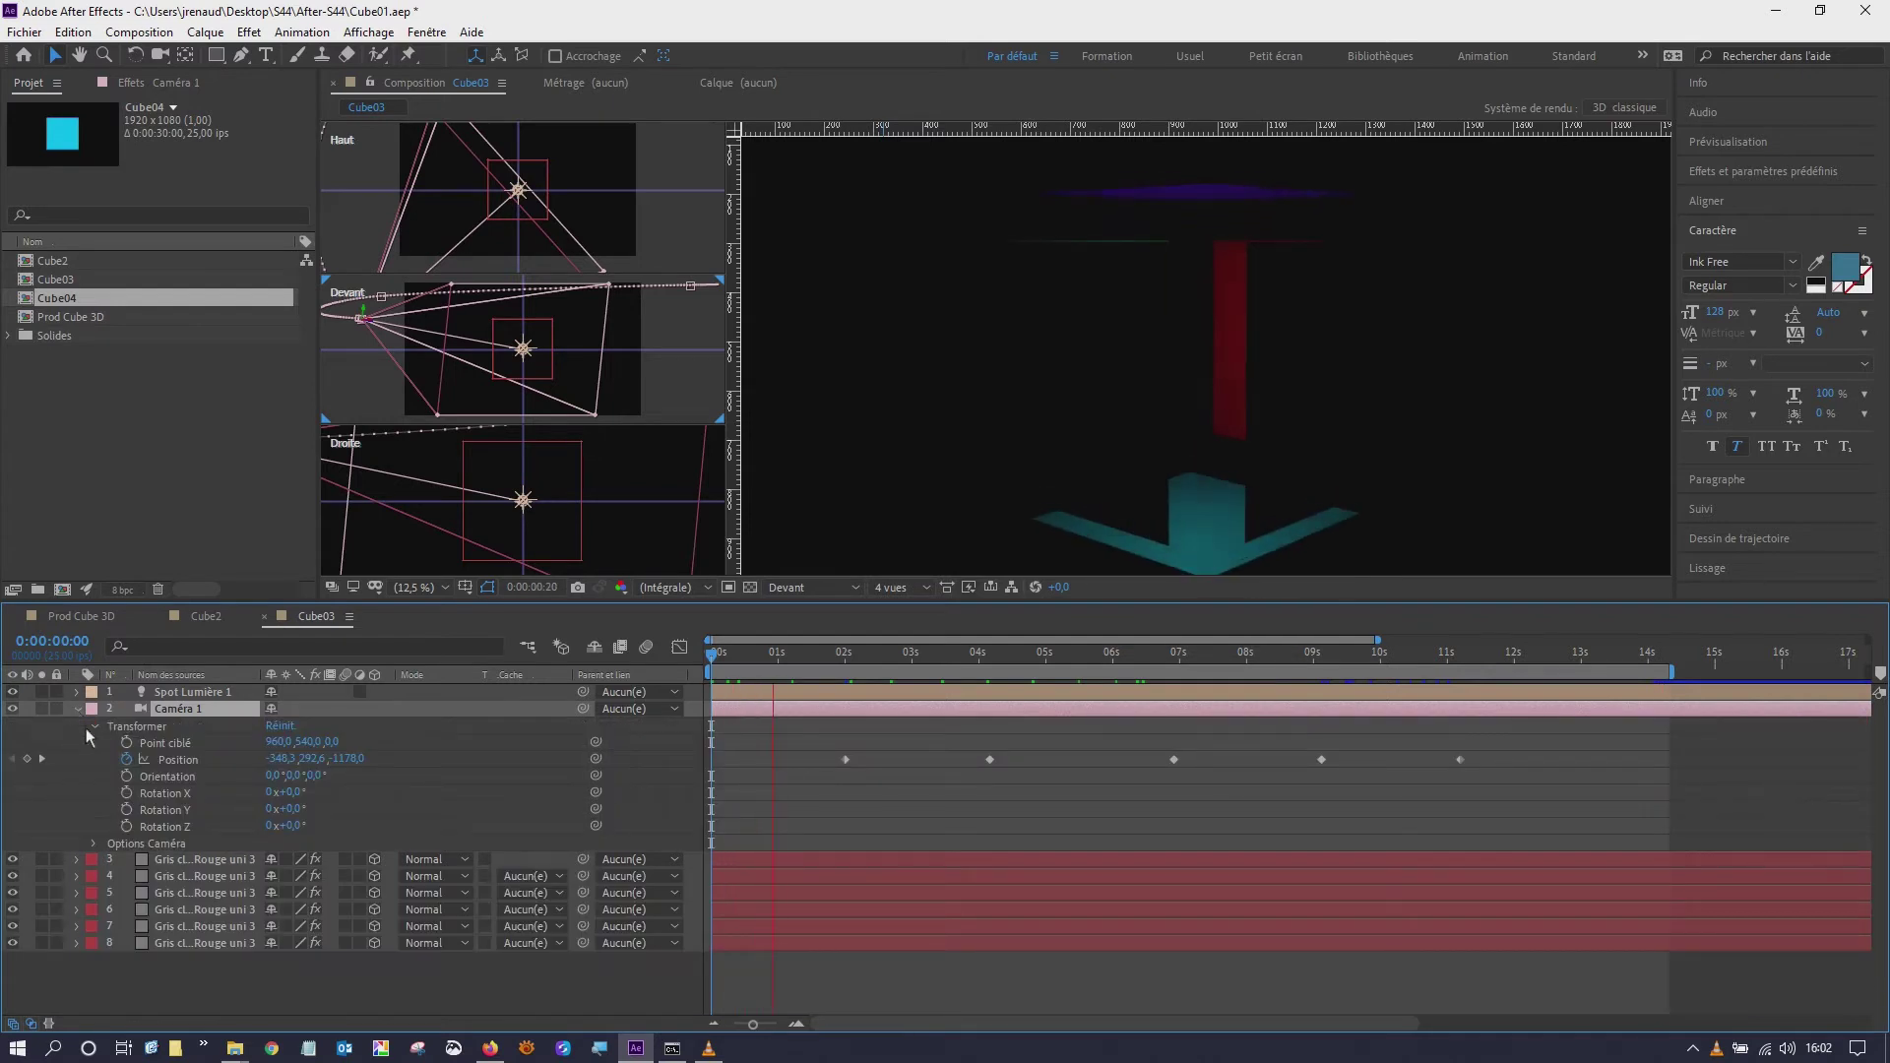
pyautogui.click(94, 844)
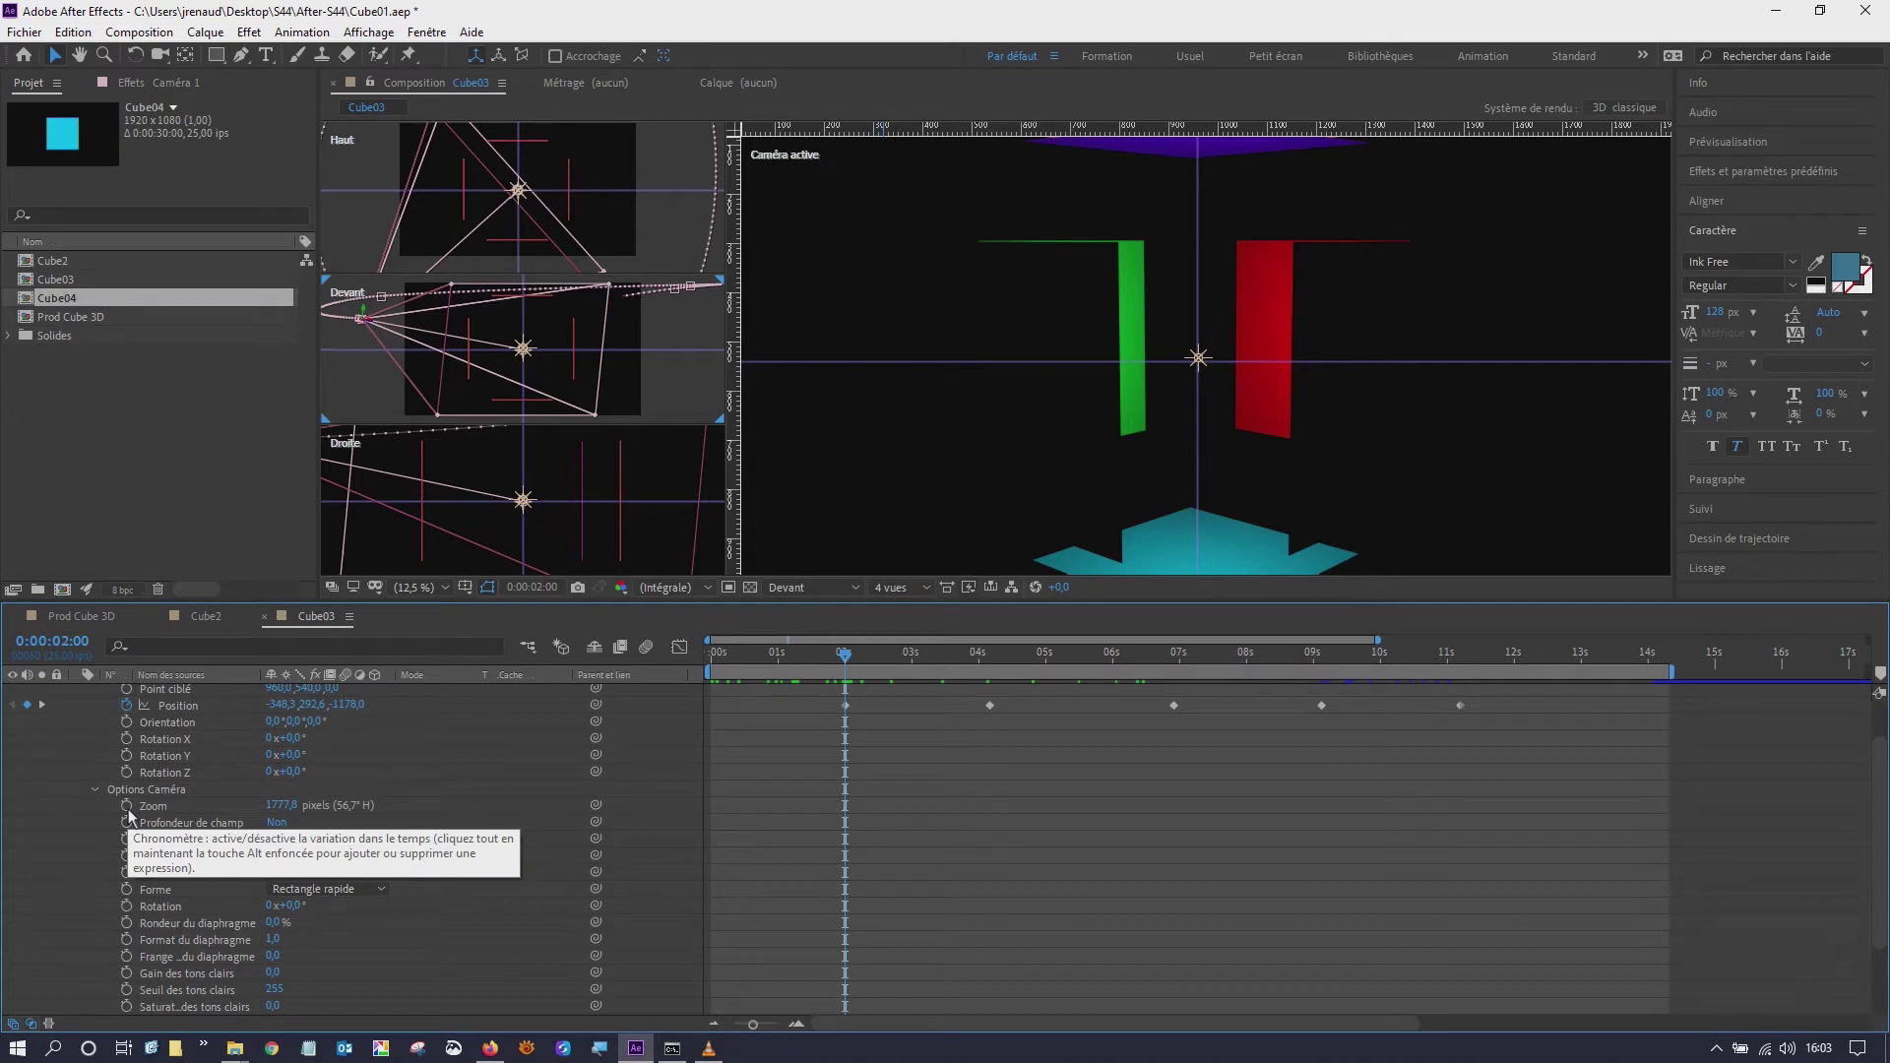
# - Keyframe Caméra 1's Zoom at 0:00:02:00, lower it to 1234,8 px, then preview and collapse the layer
pyautogui.click(127, 806)
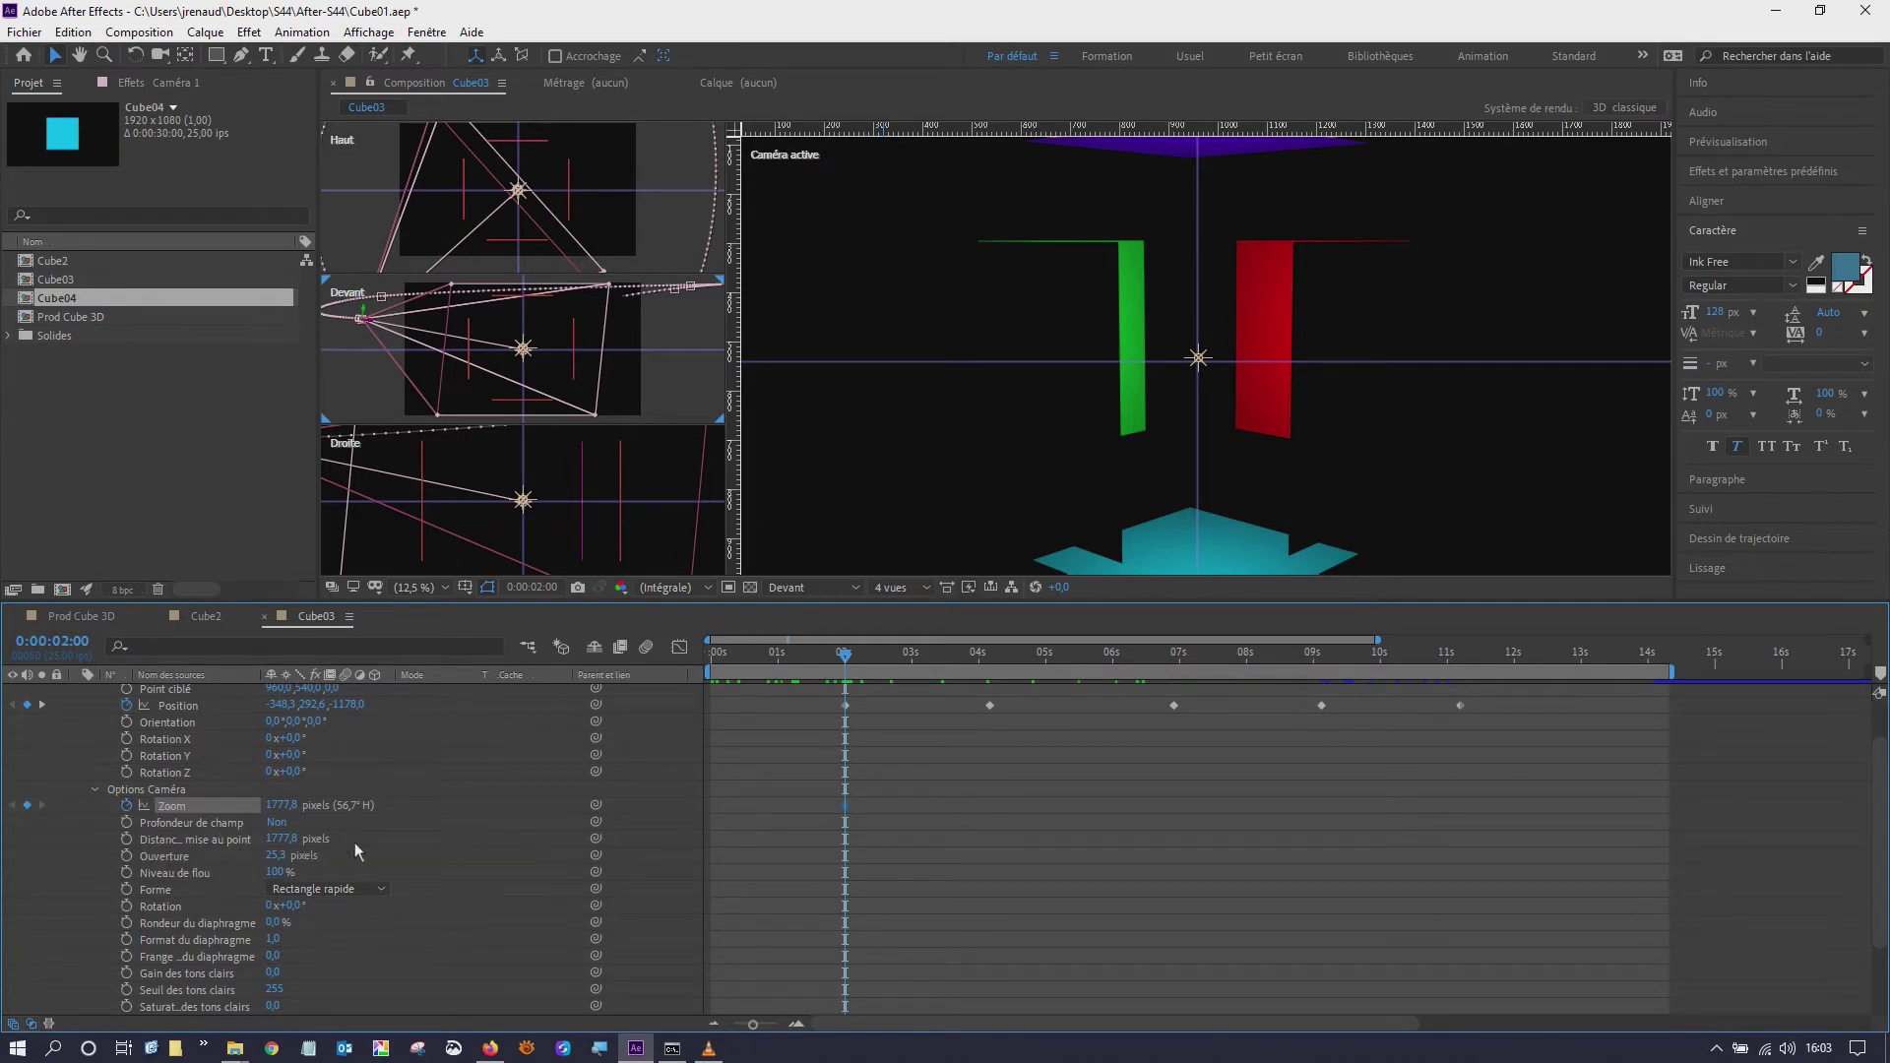
pyautogui.moveTo(280, 805); pyautogui.dragTo(3, 817)
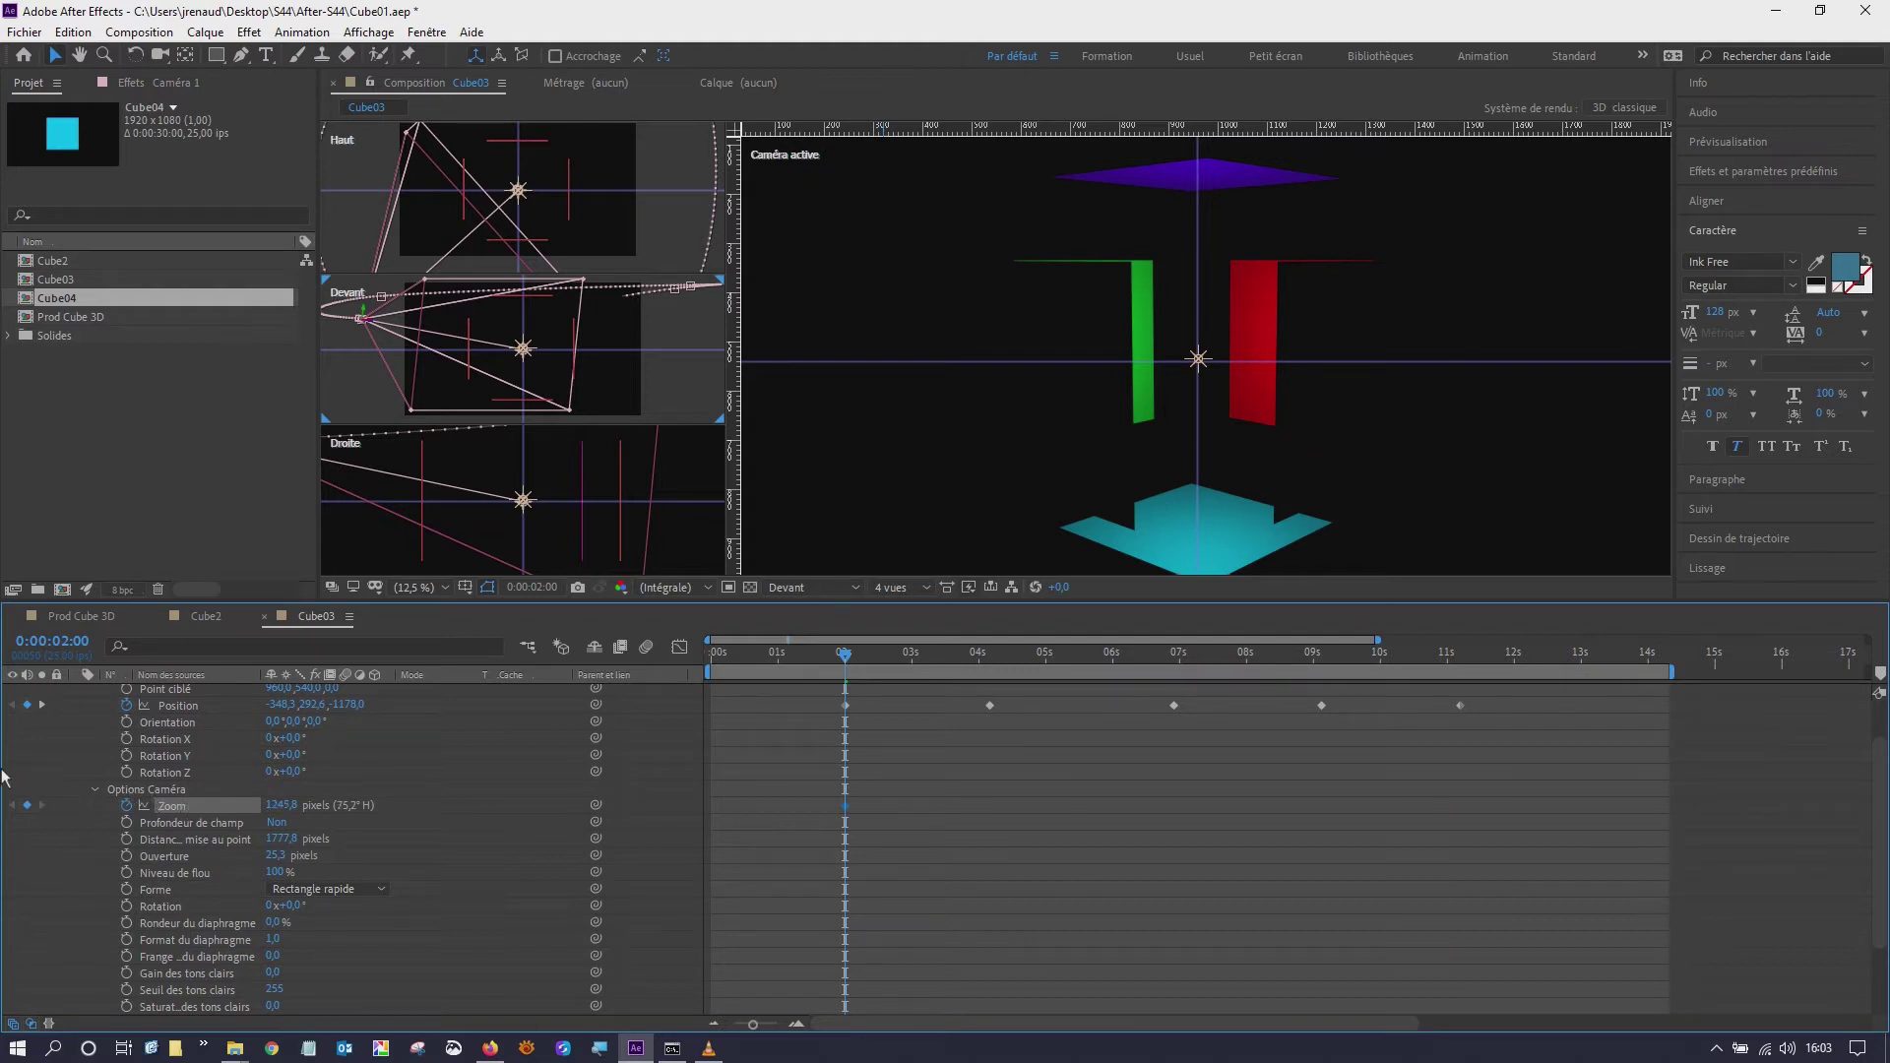
pyautogui.moveTo(46, 784); pyautogui.dragTo(3, 777)
pyautogui.press('space')
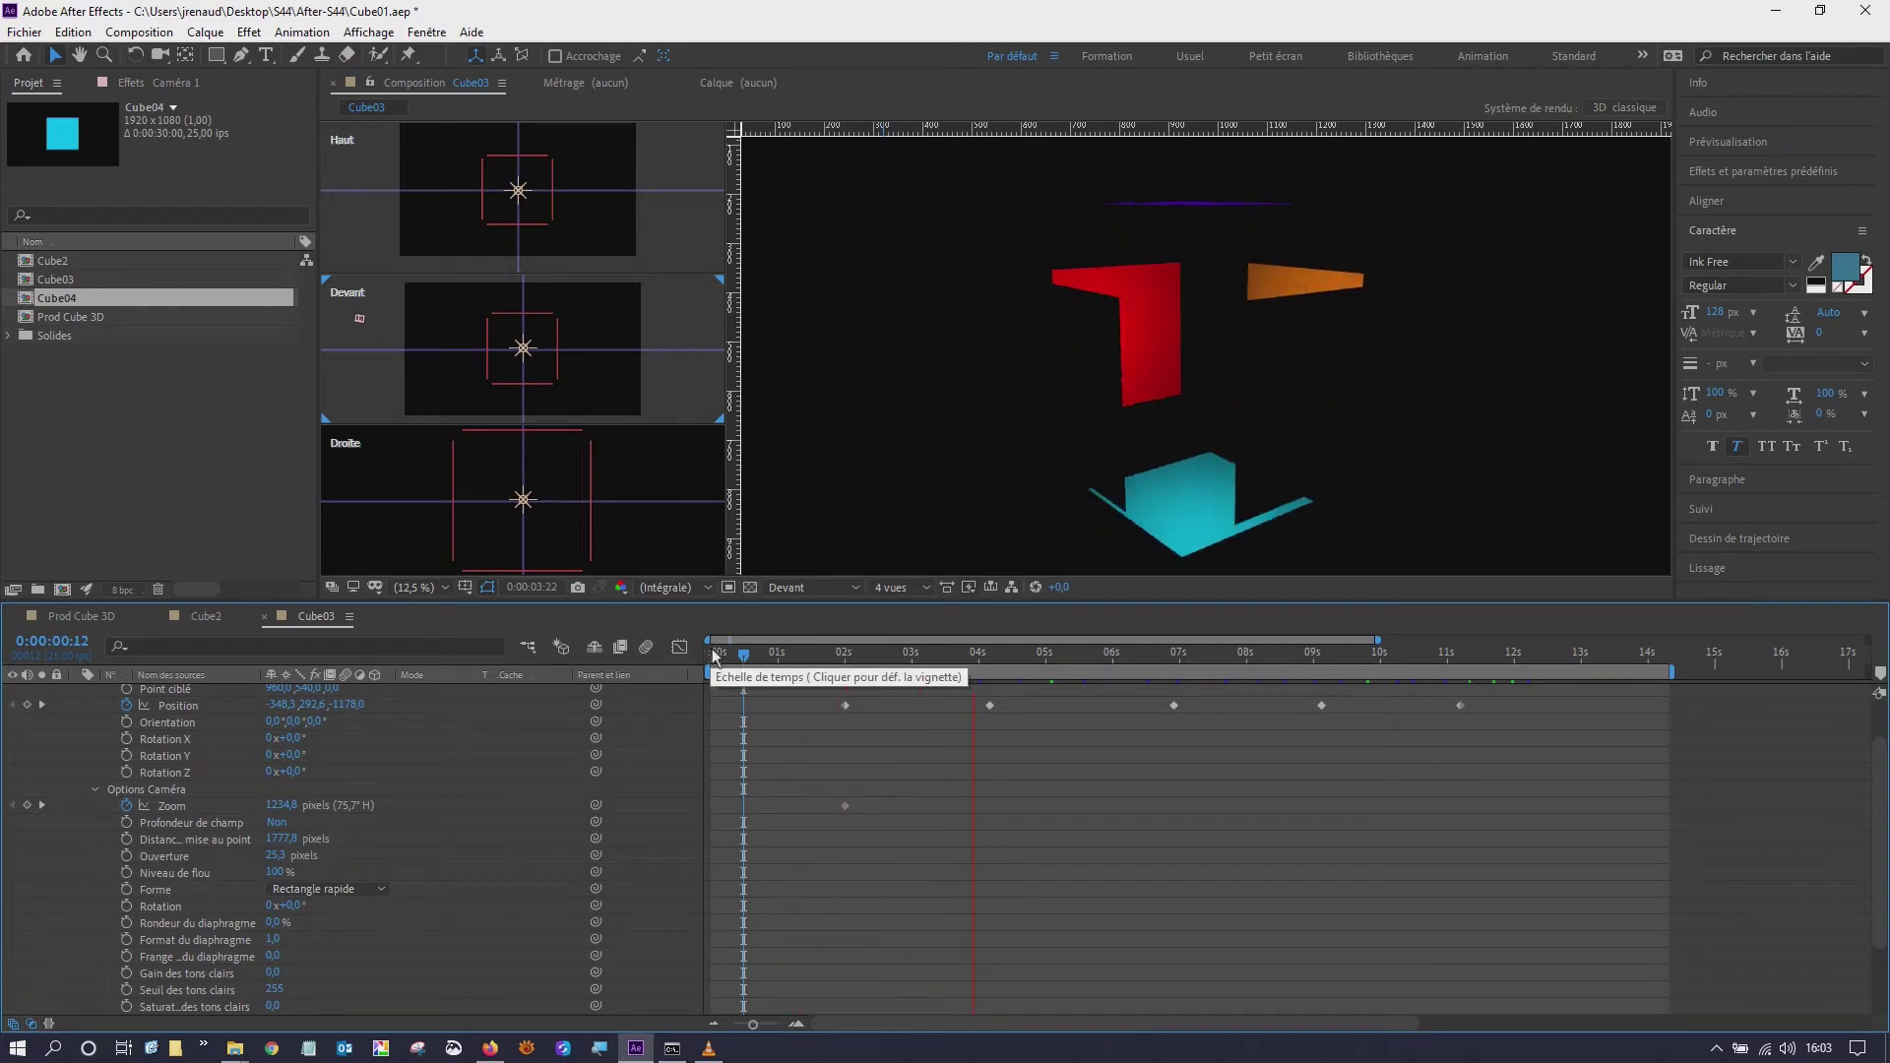
pyautogui.scroll(2, 299, 754)
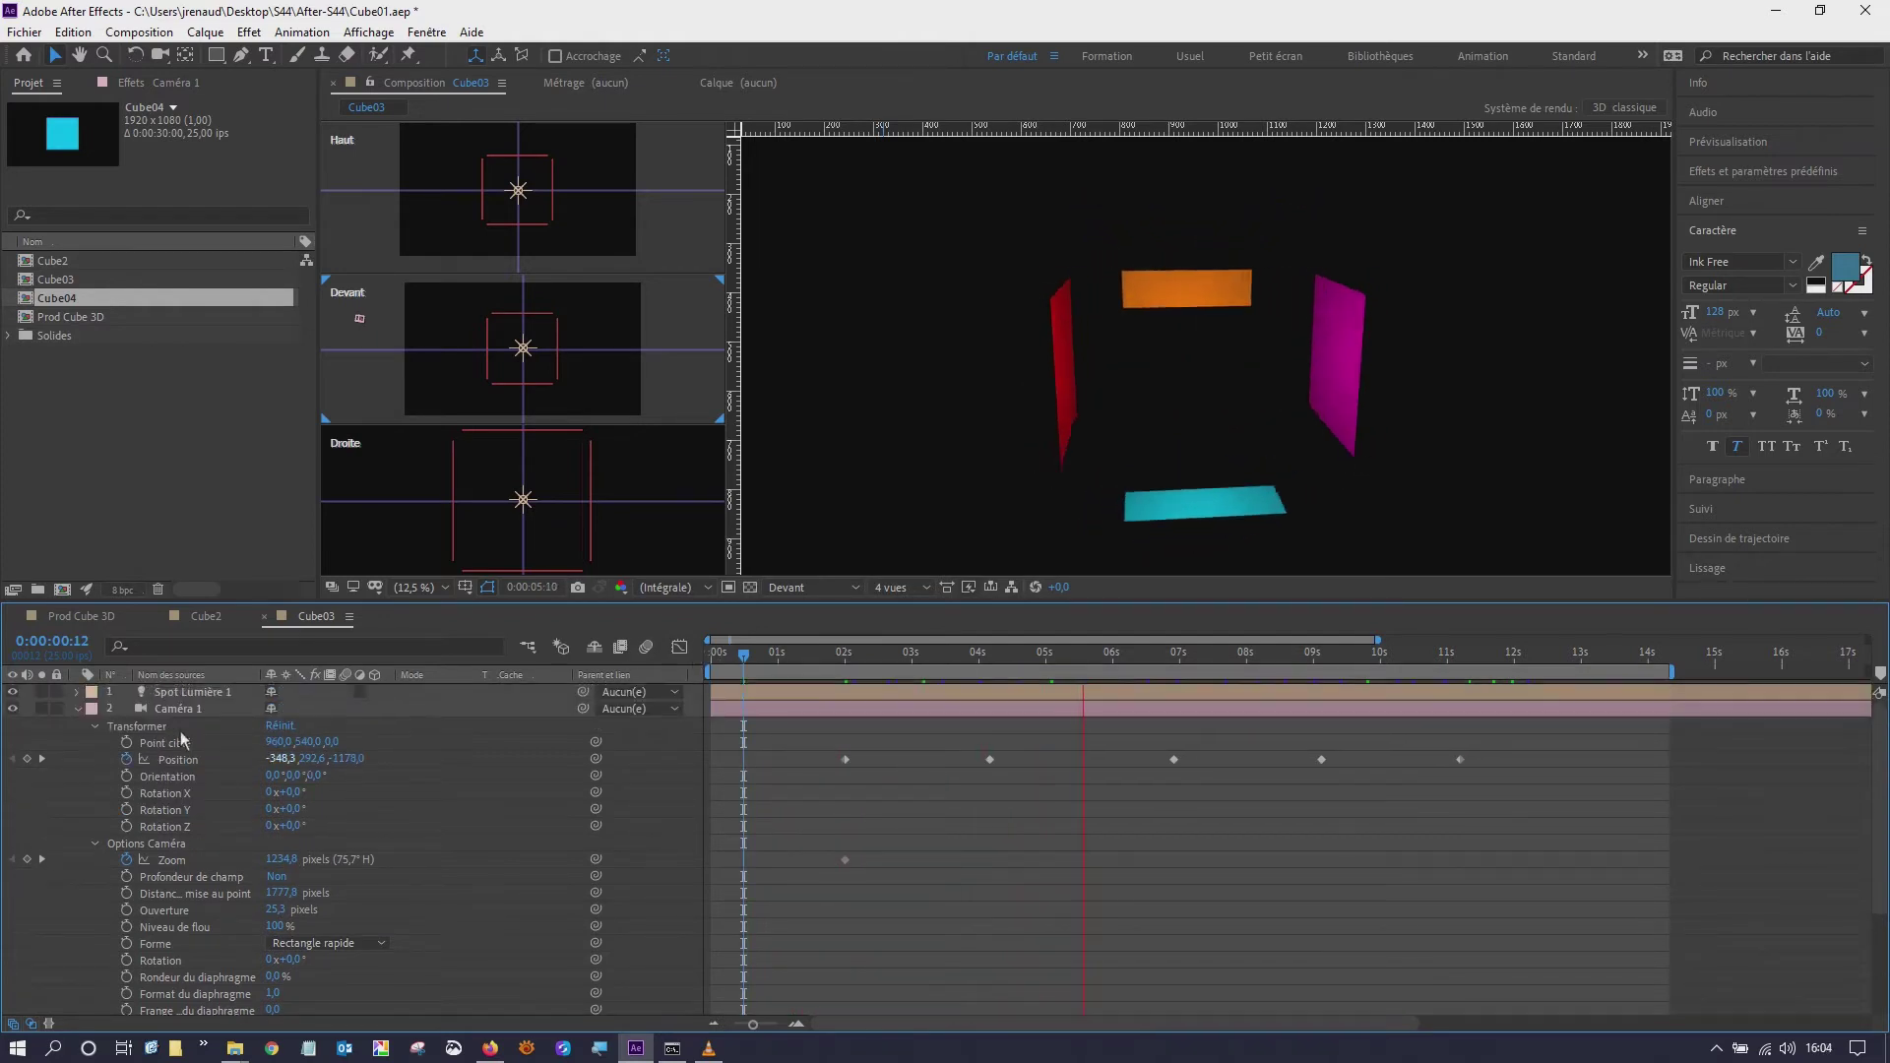
pyautogui.click(77, 708)
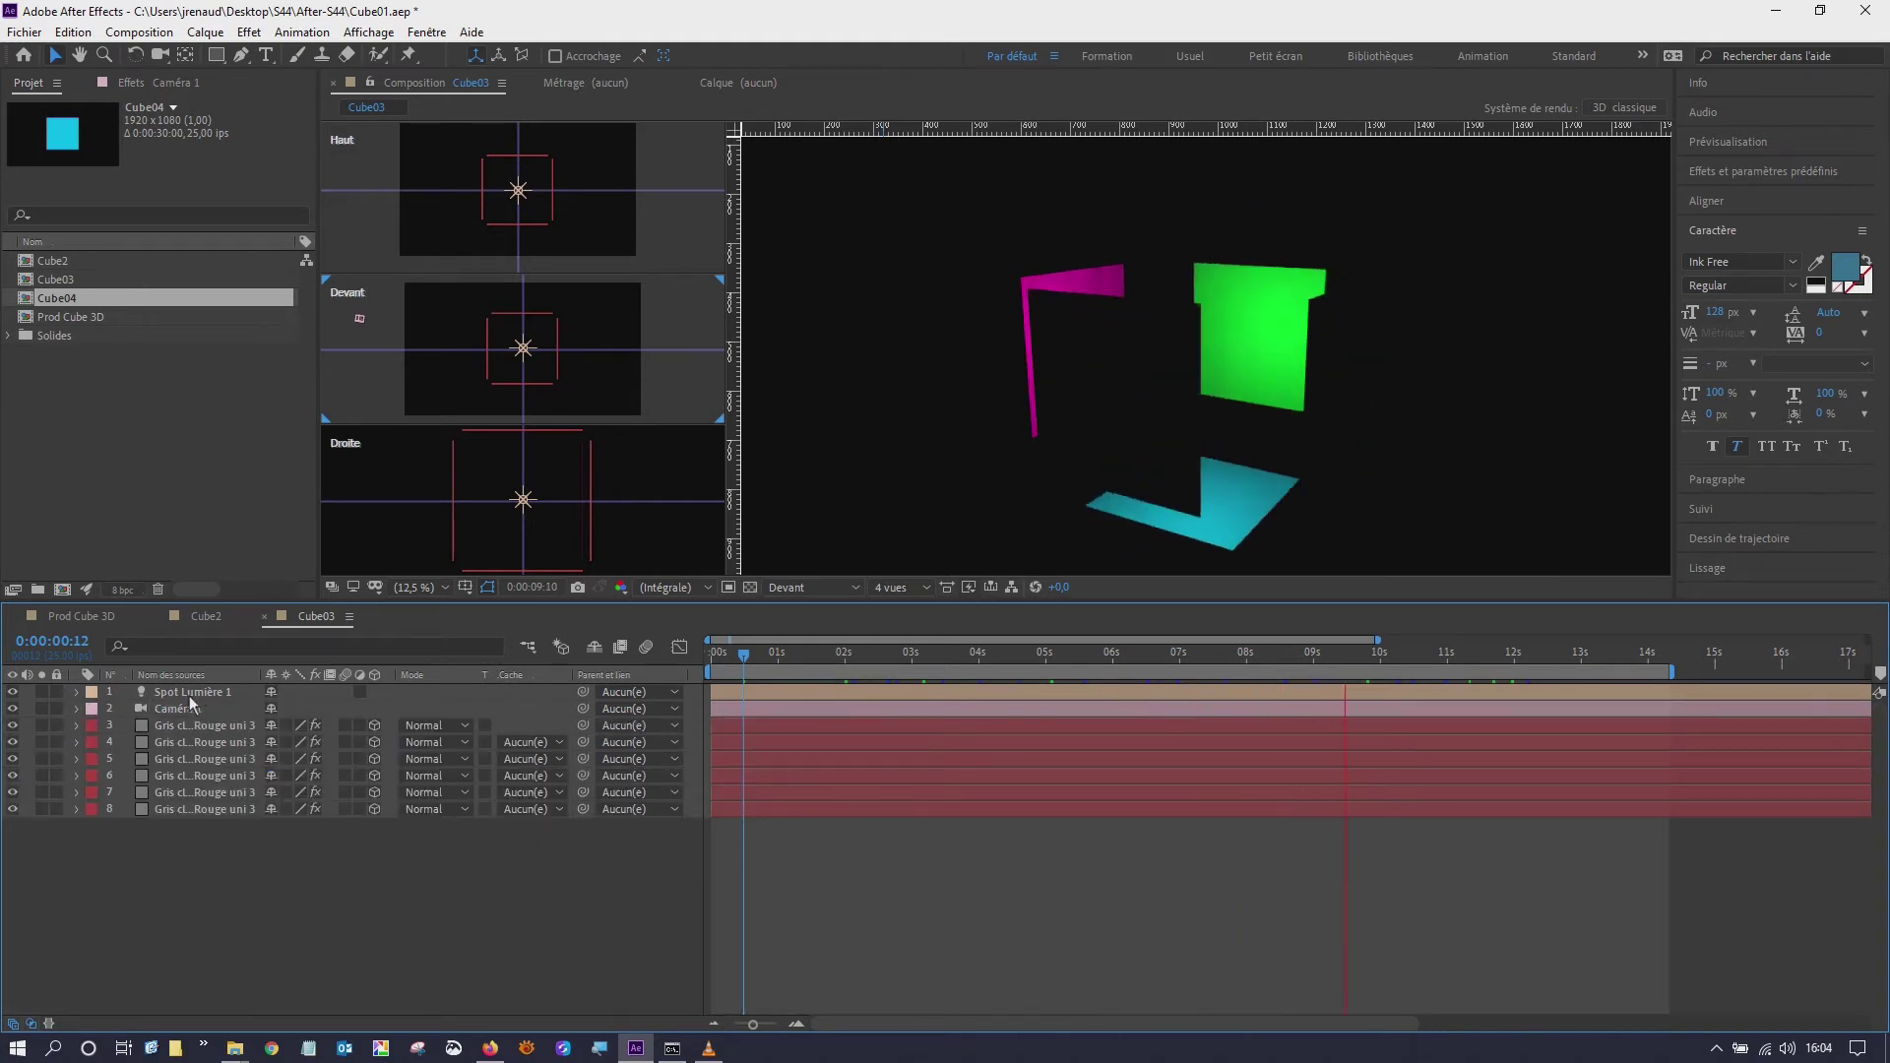
# - Add adjustment layer Calque d'effets 1 via Calque > Nouveau and show its Transformer properties
pyautogui.click(205, 32)
pyautogui.moveTo(497, 55)
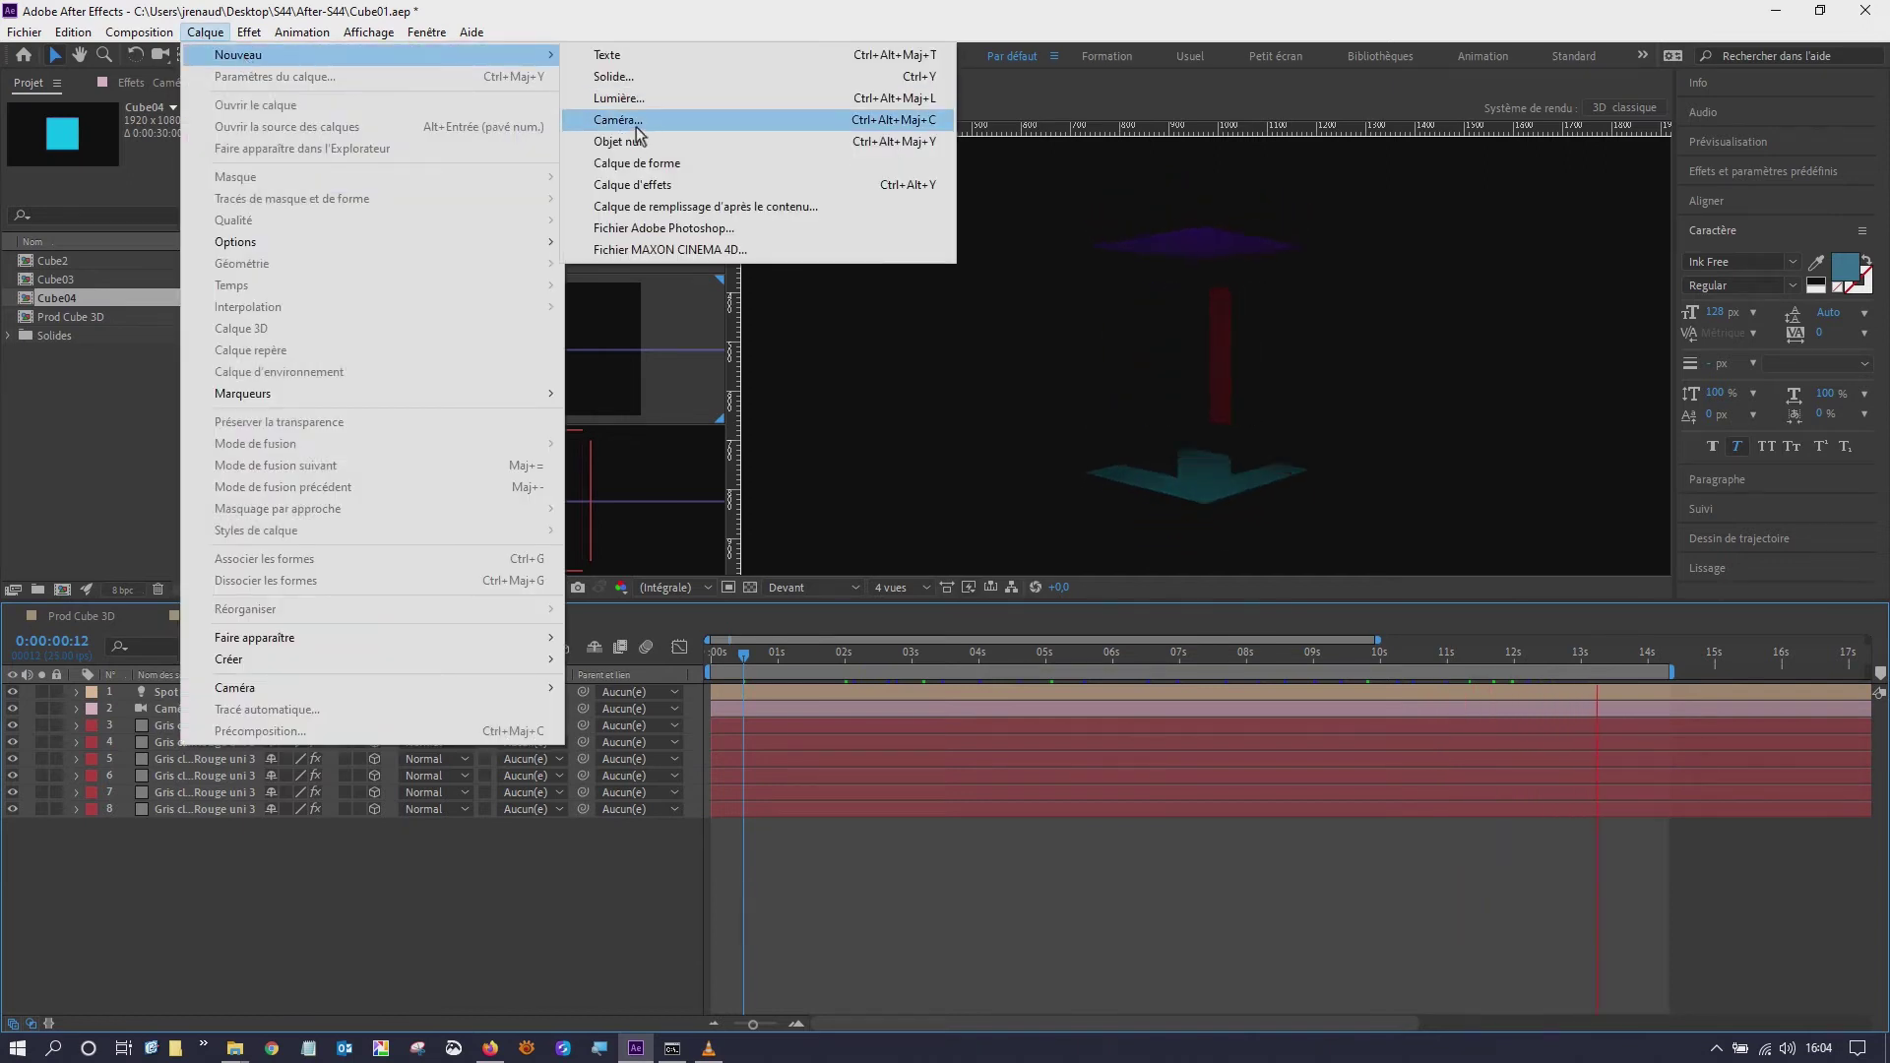
pyautogui.click(662, 185)
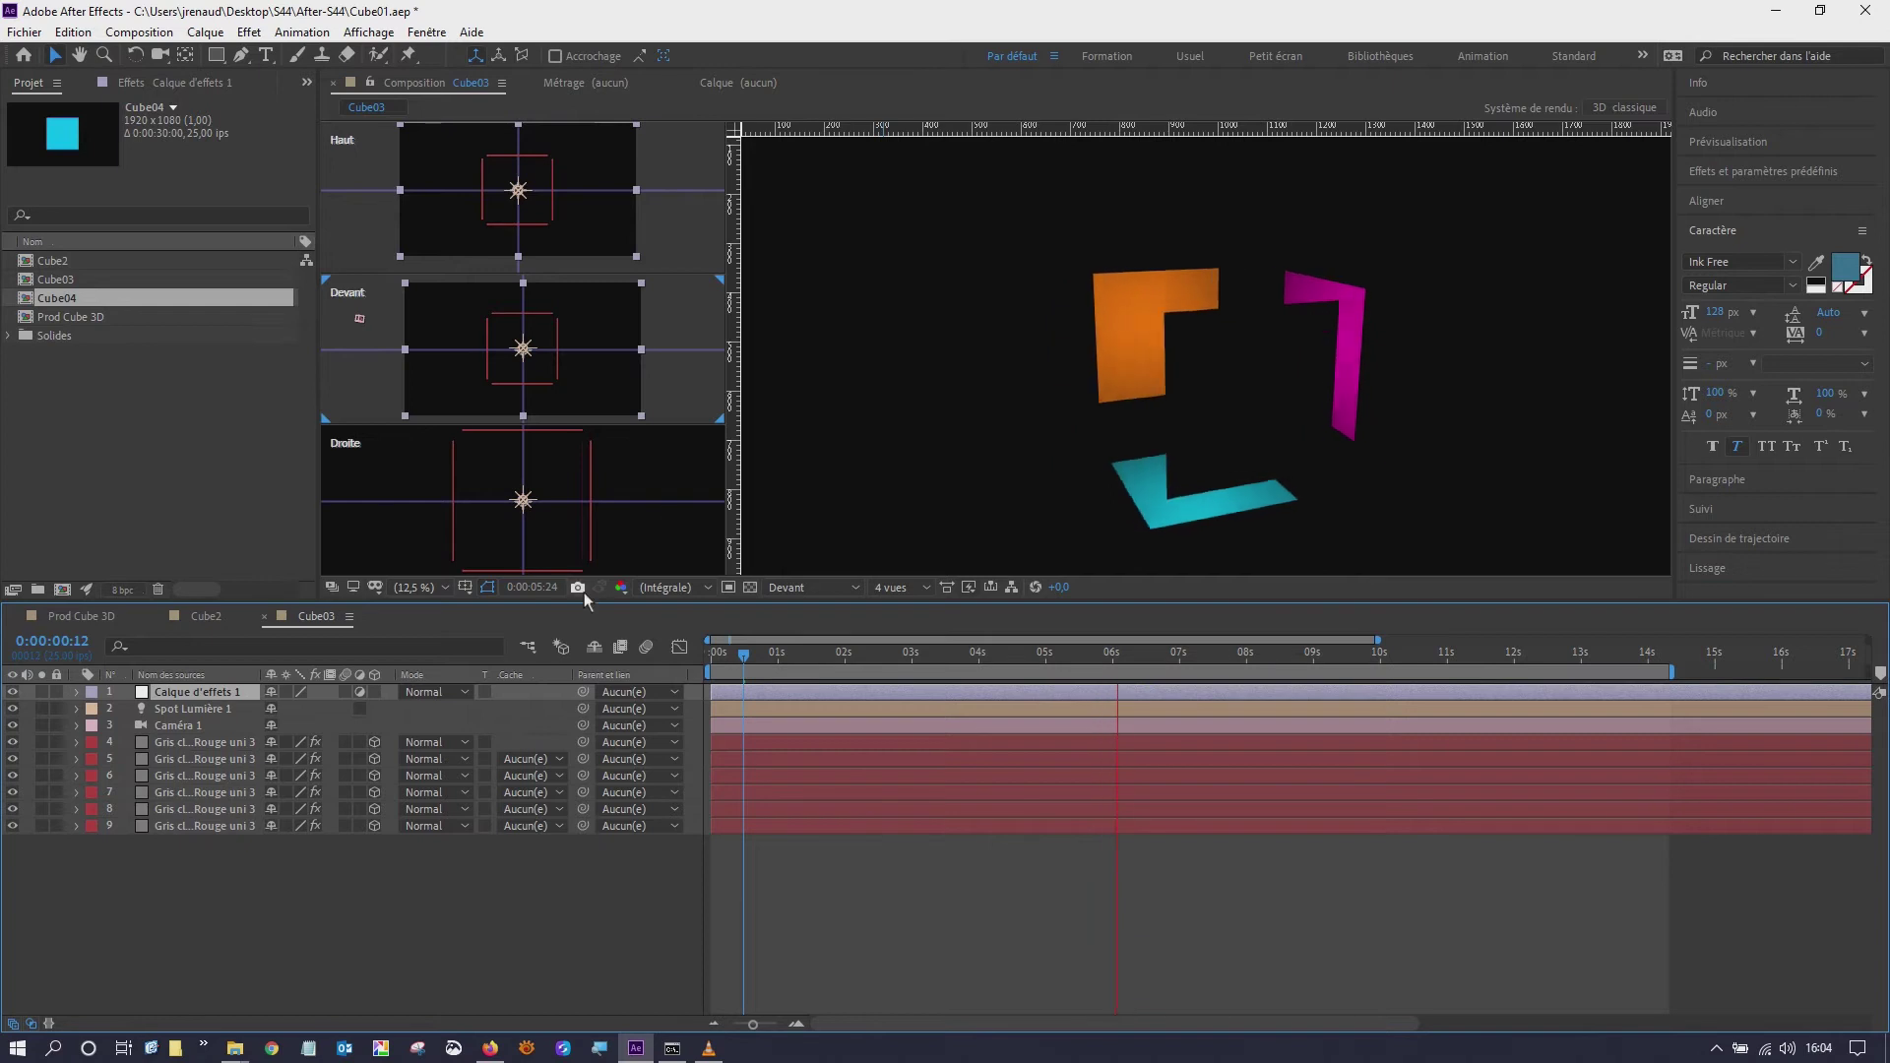
pyautogui.click(77, 694)
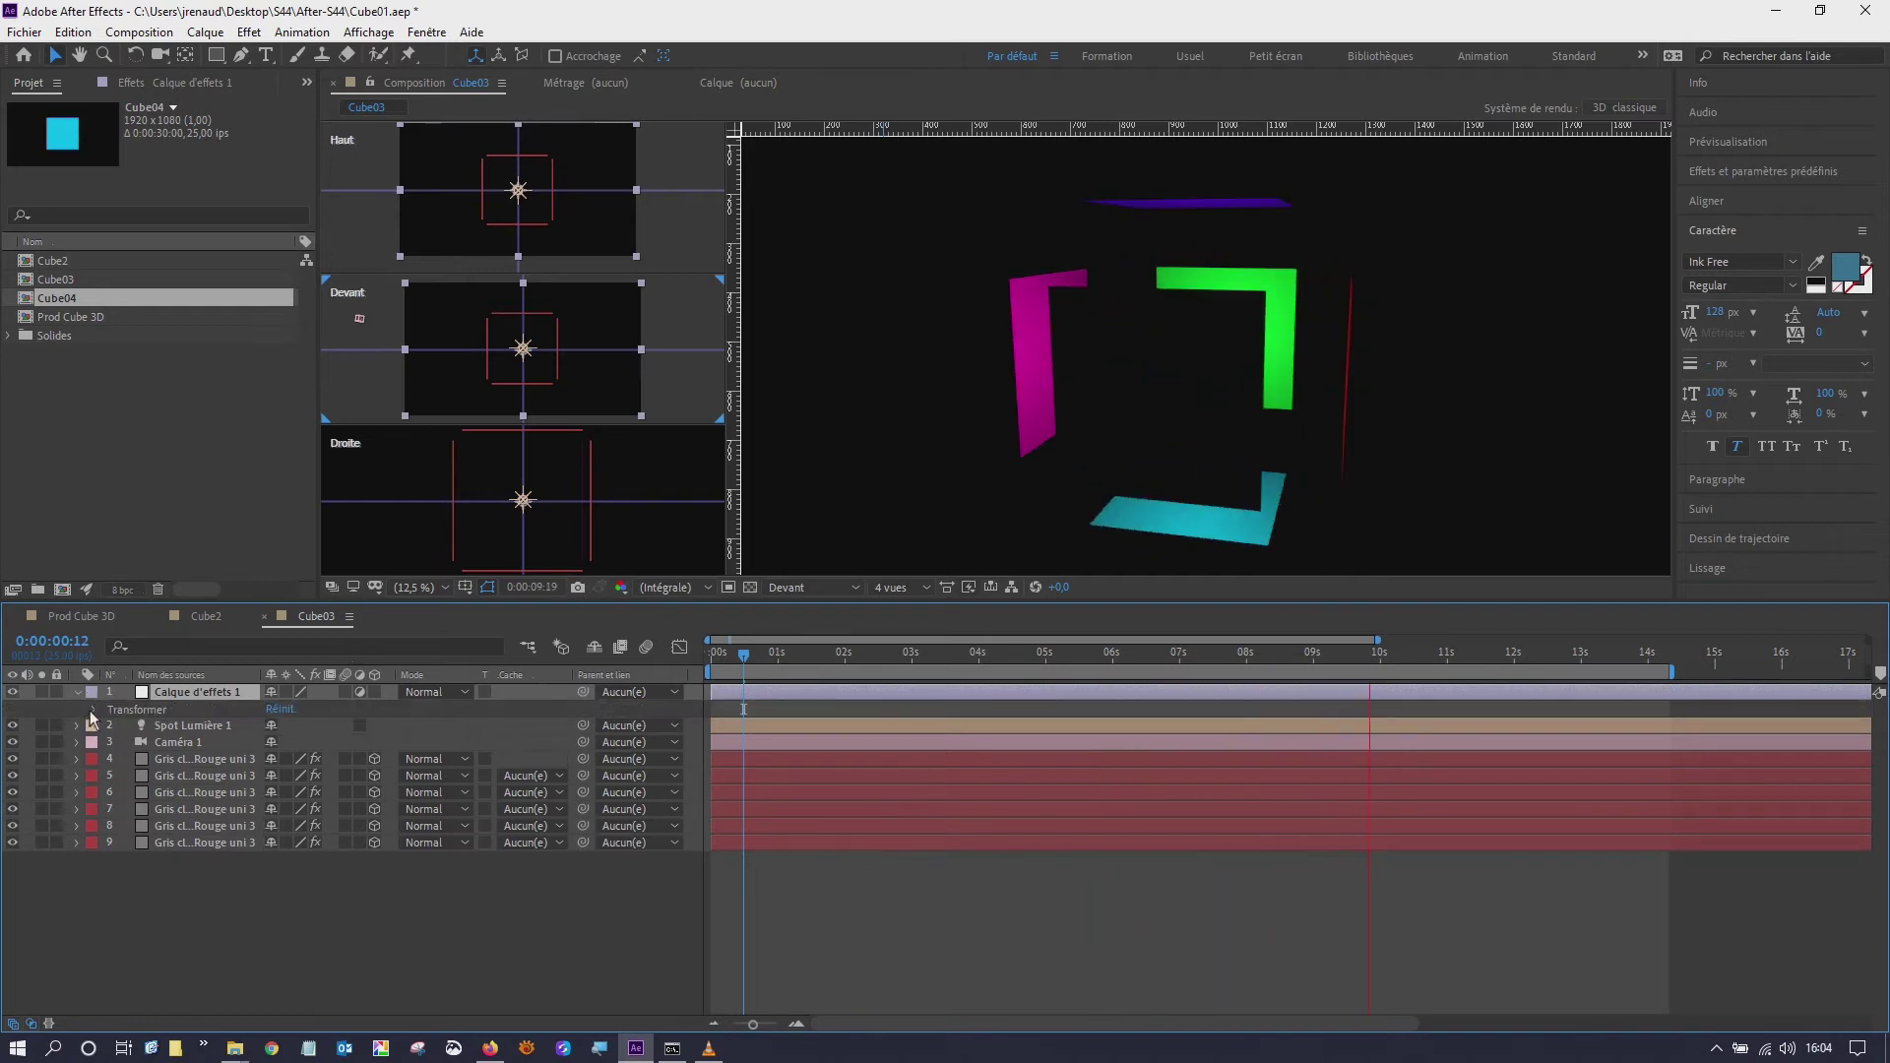
pyautogui.click(93, 710)
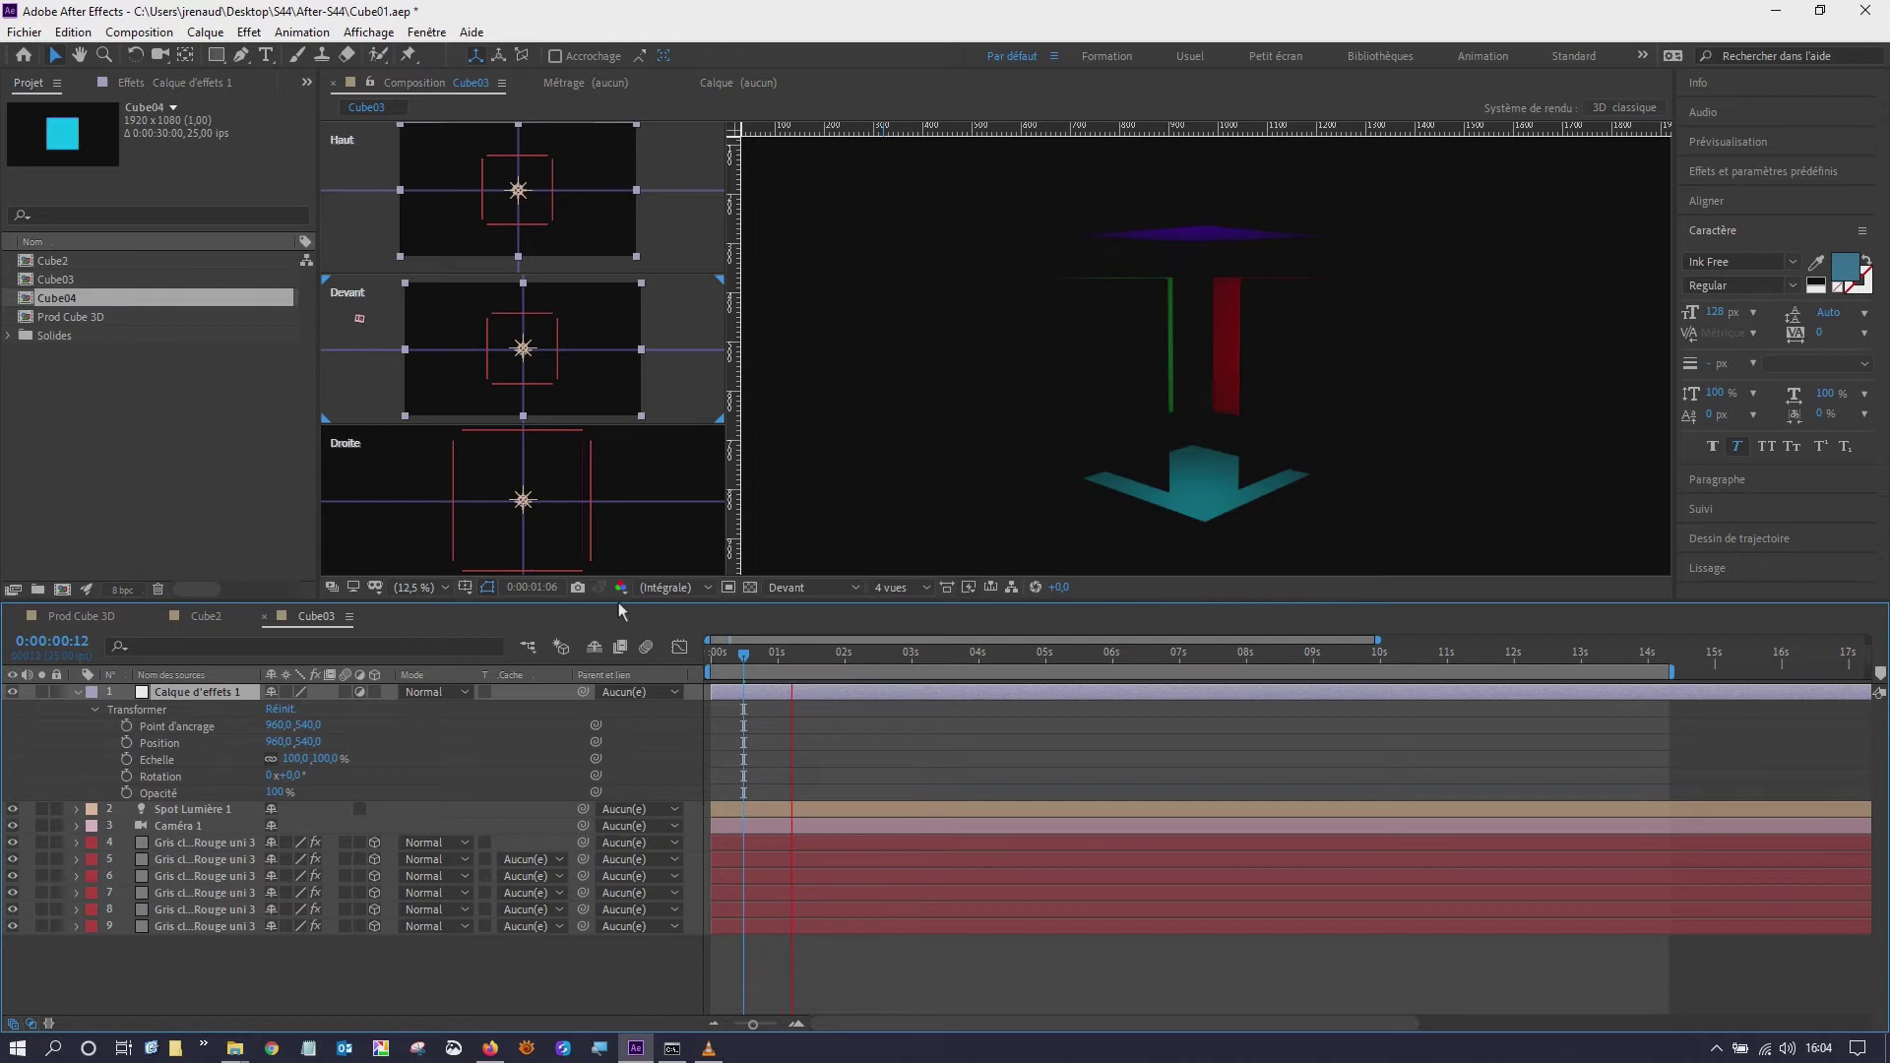
pyautogui.press('space')
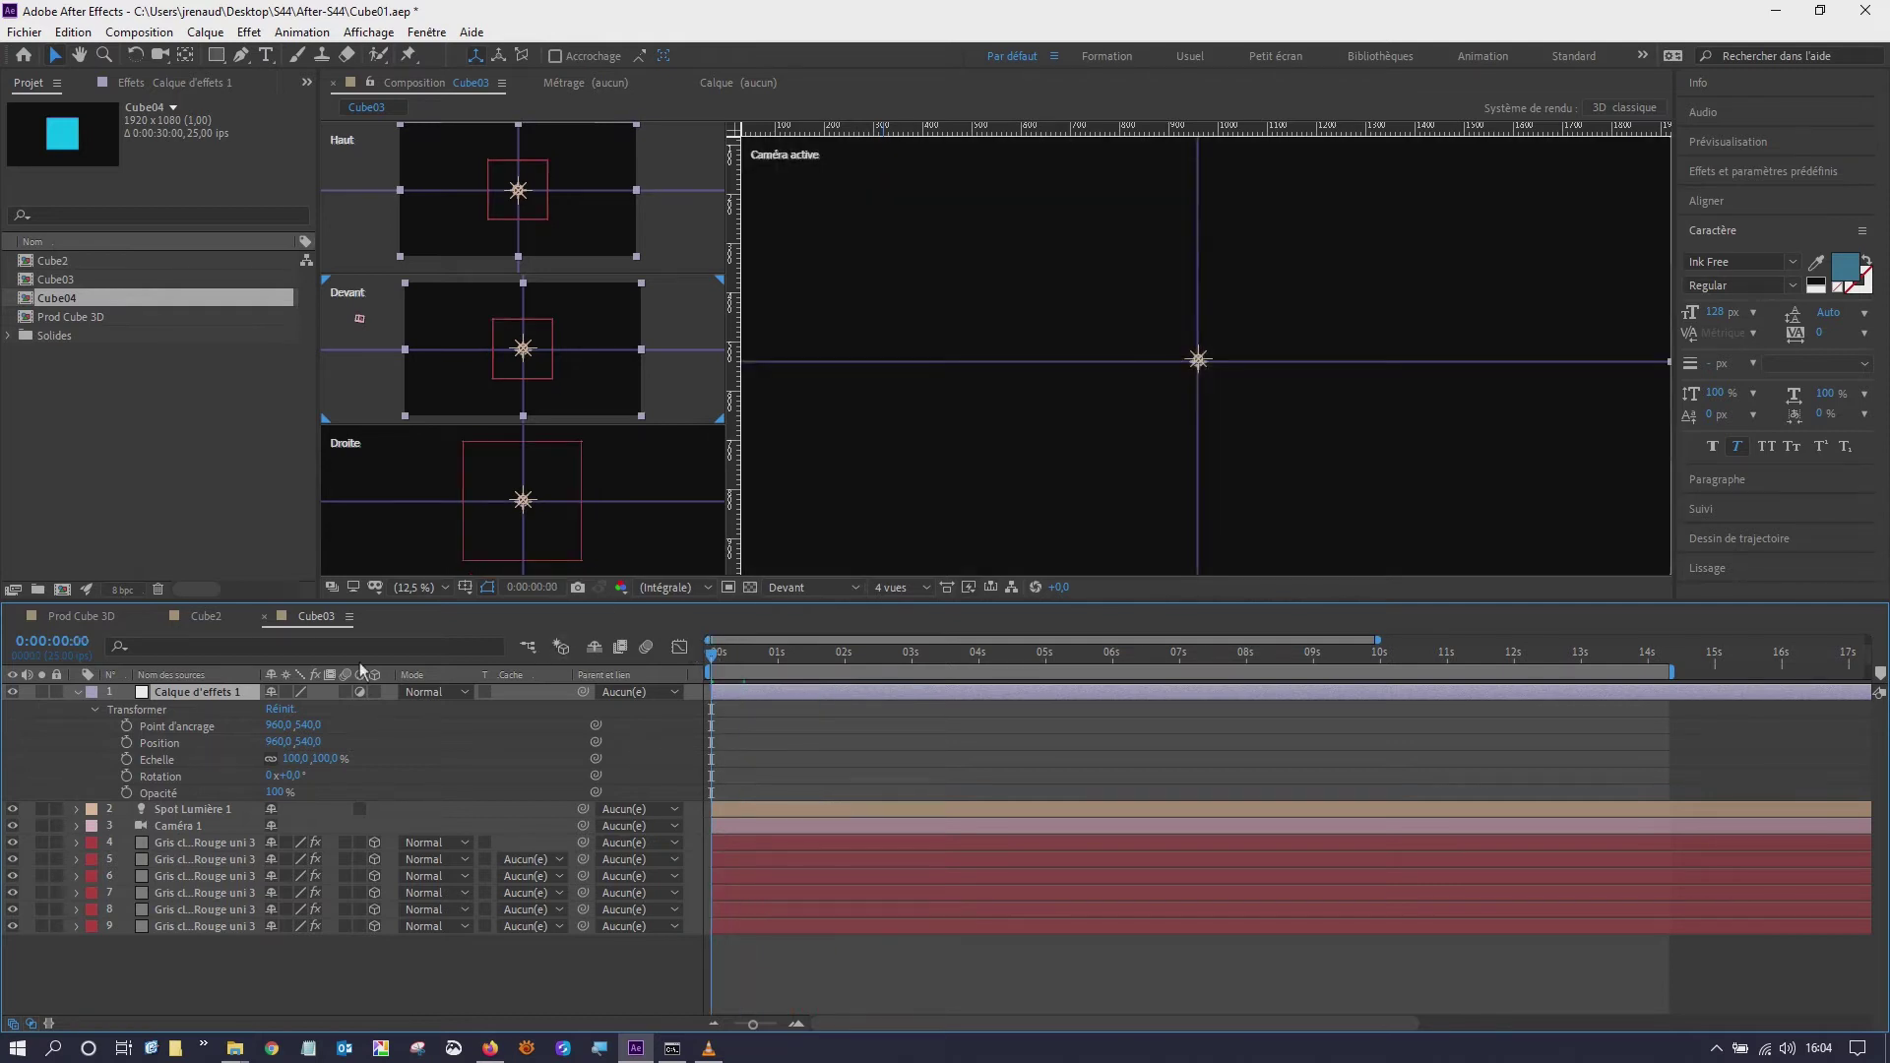
# - Apply CC Light Rays from Effet > Générer to Calque d'effets 1
pyautogui.rightClick(226, 689)
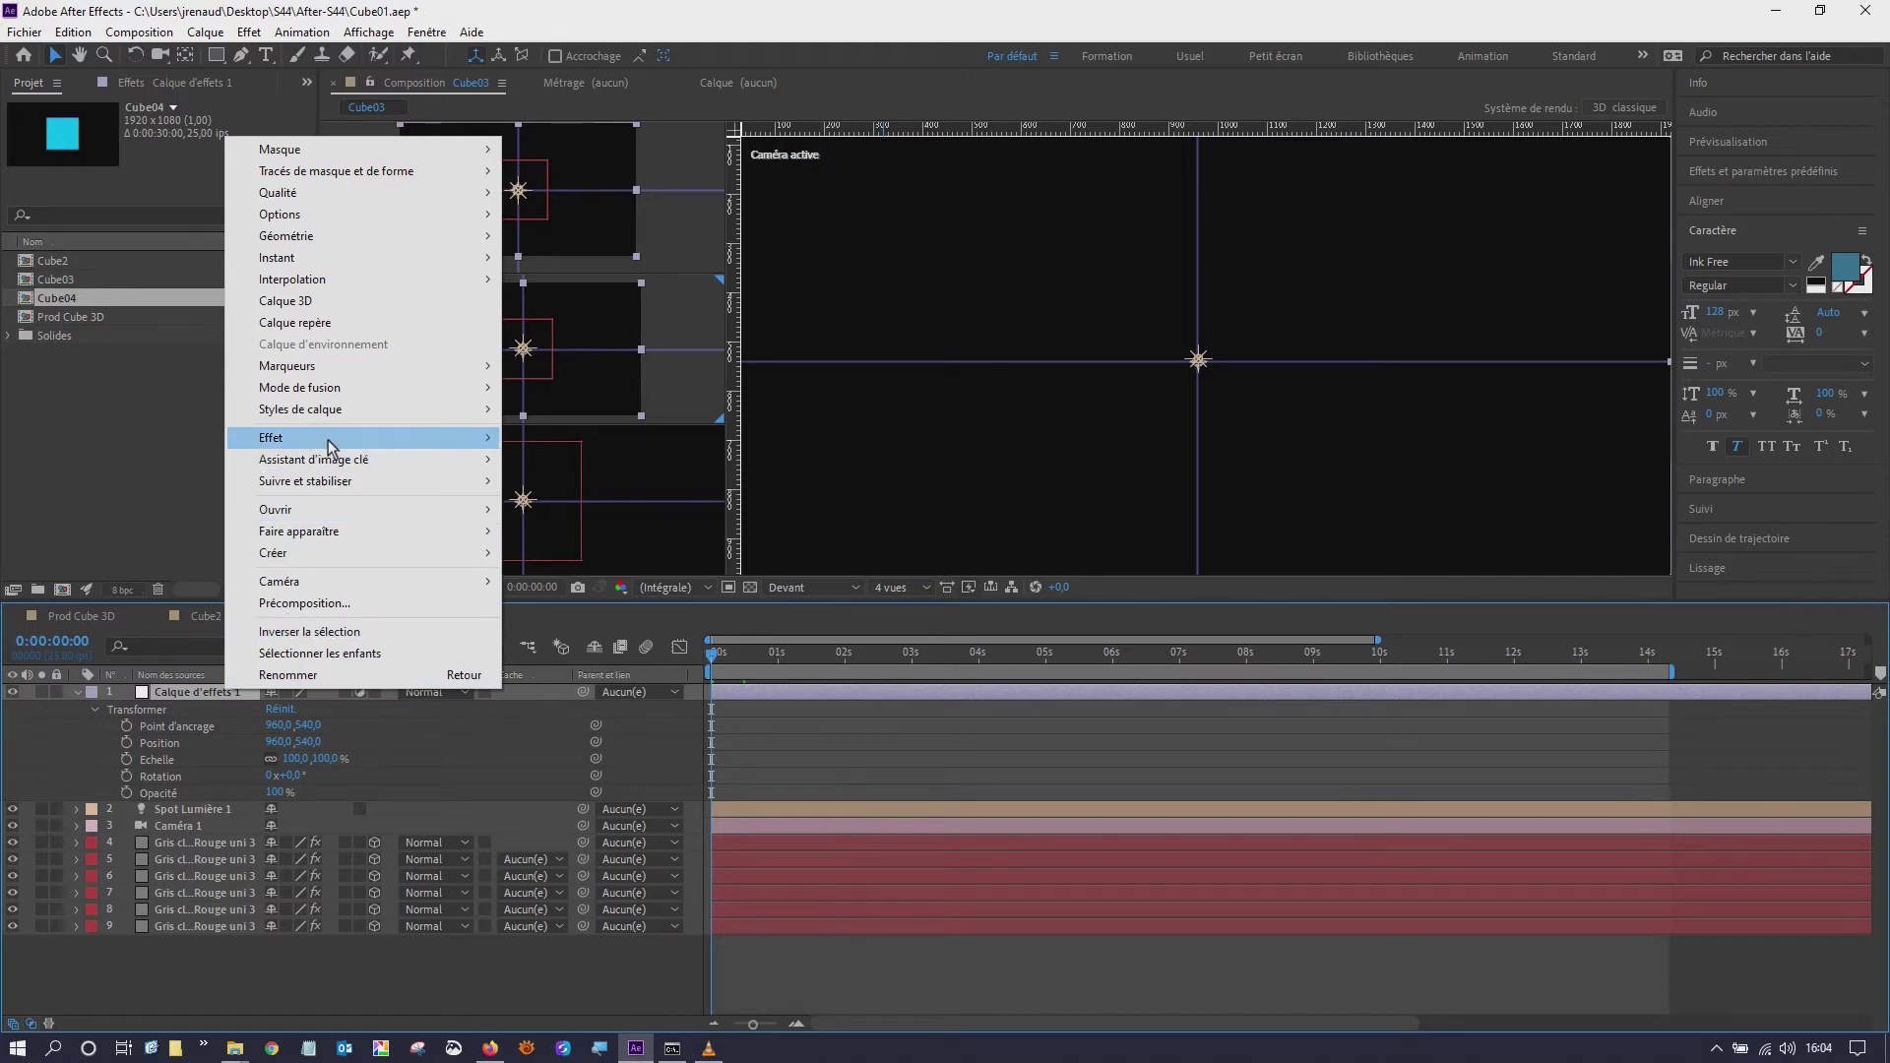
pyautogui.moveTo(328, 440)
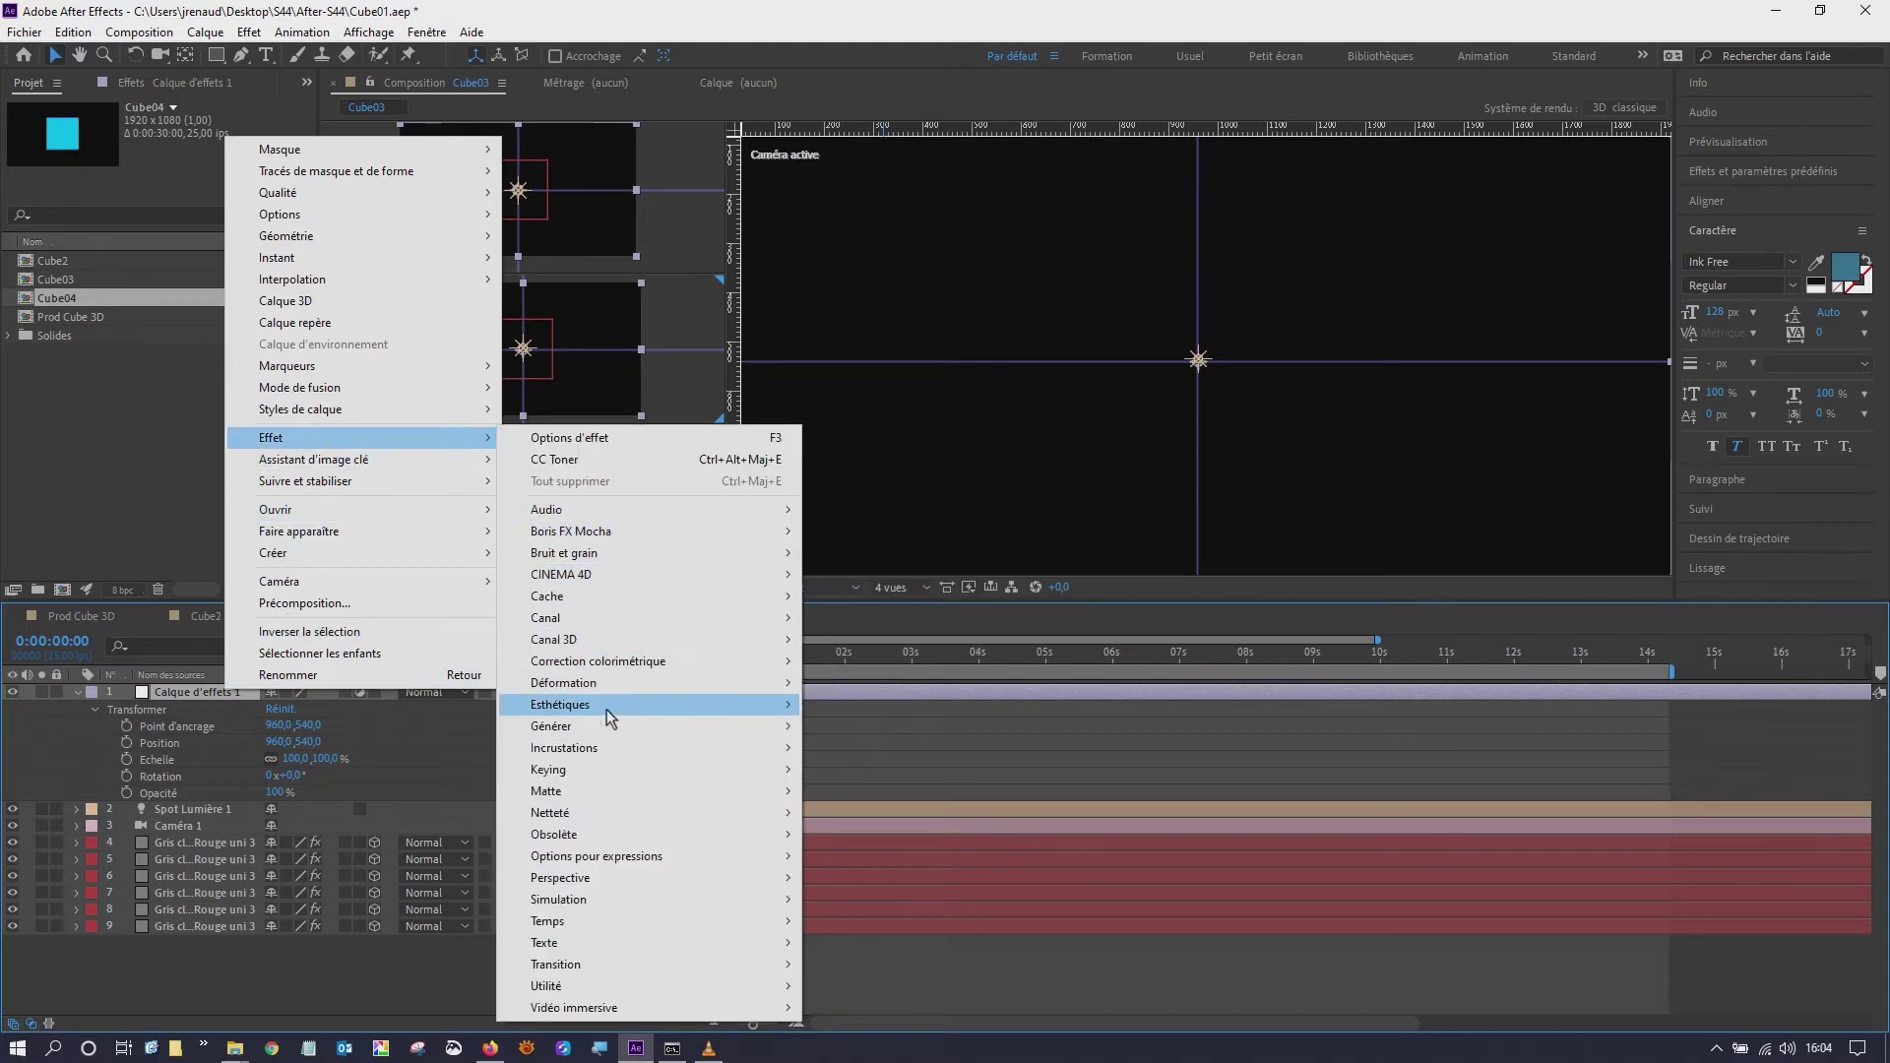
pyautogui.moveTo(611, 727)
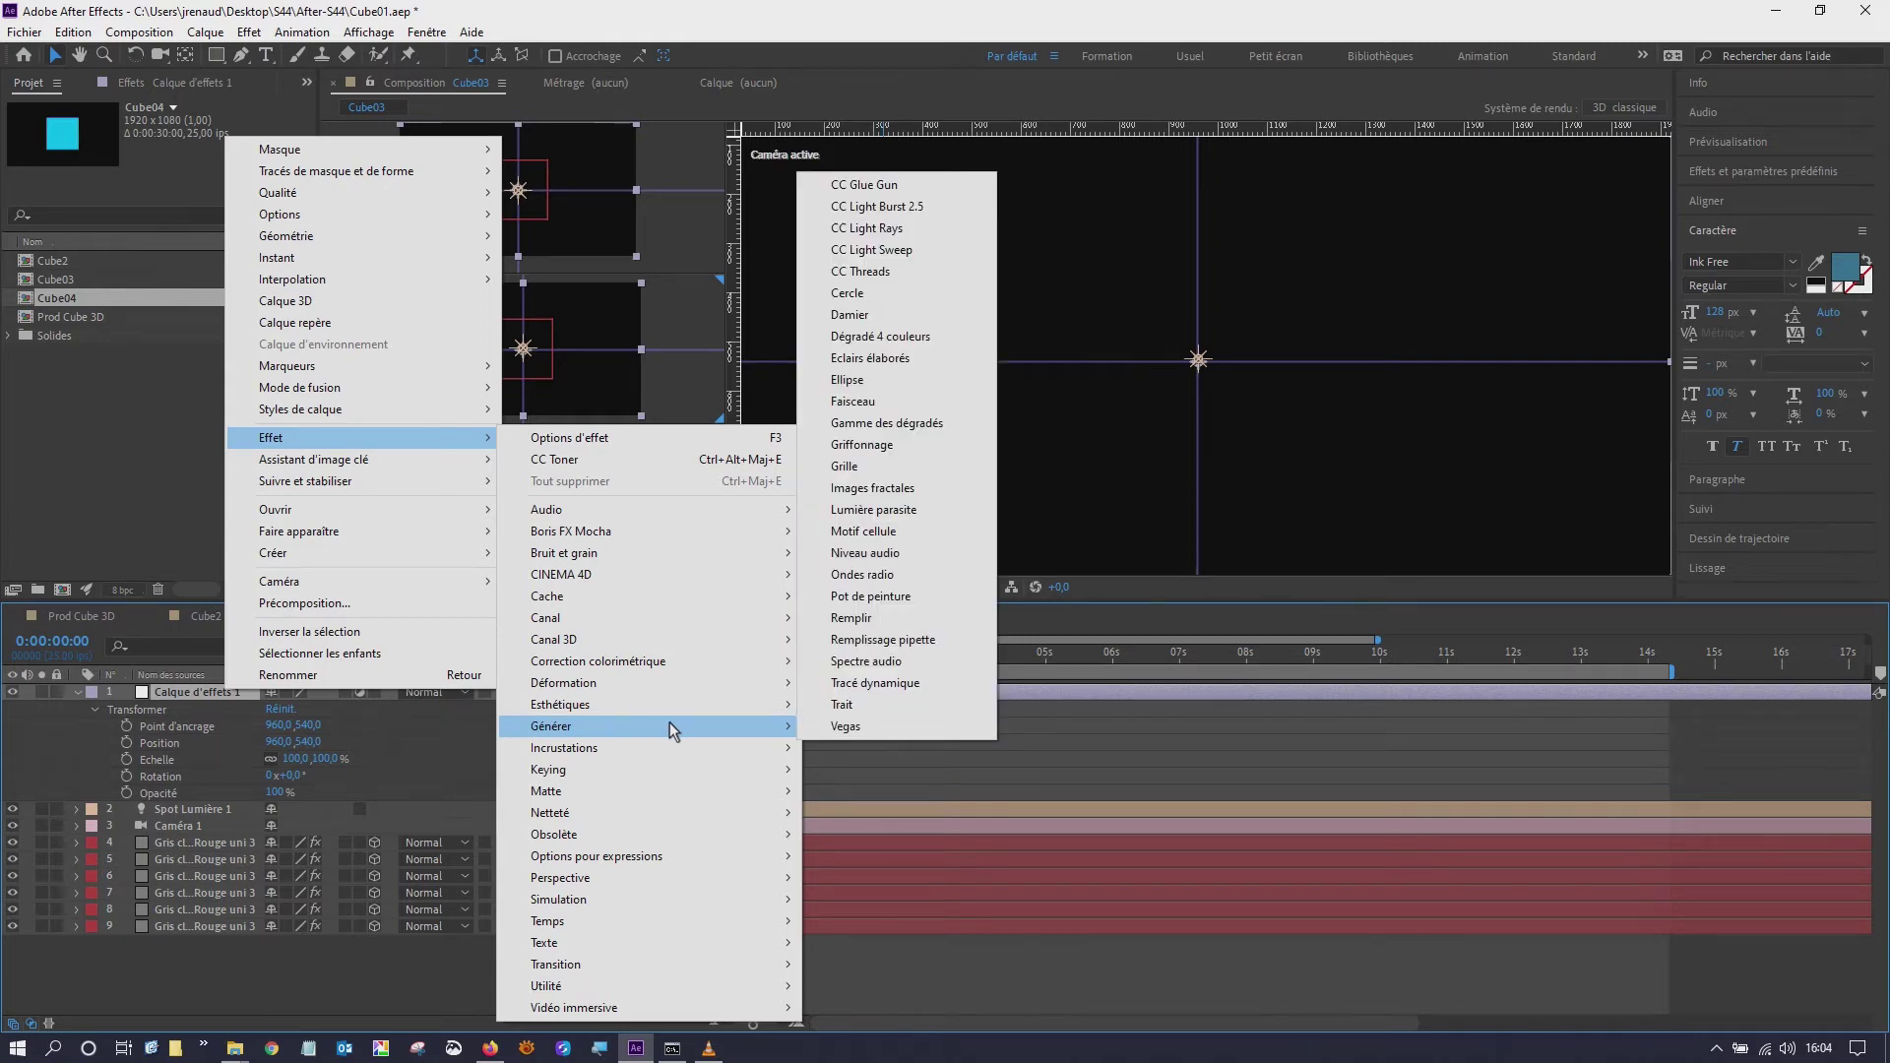
pyautogui.click(930, 230)
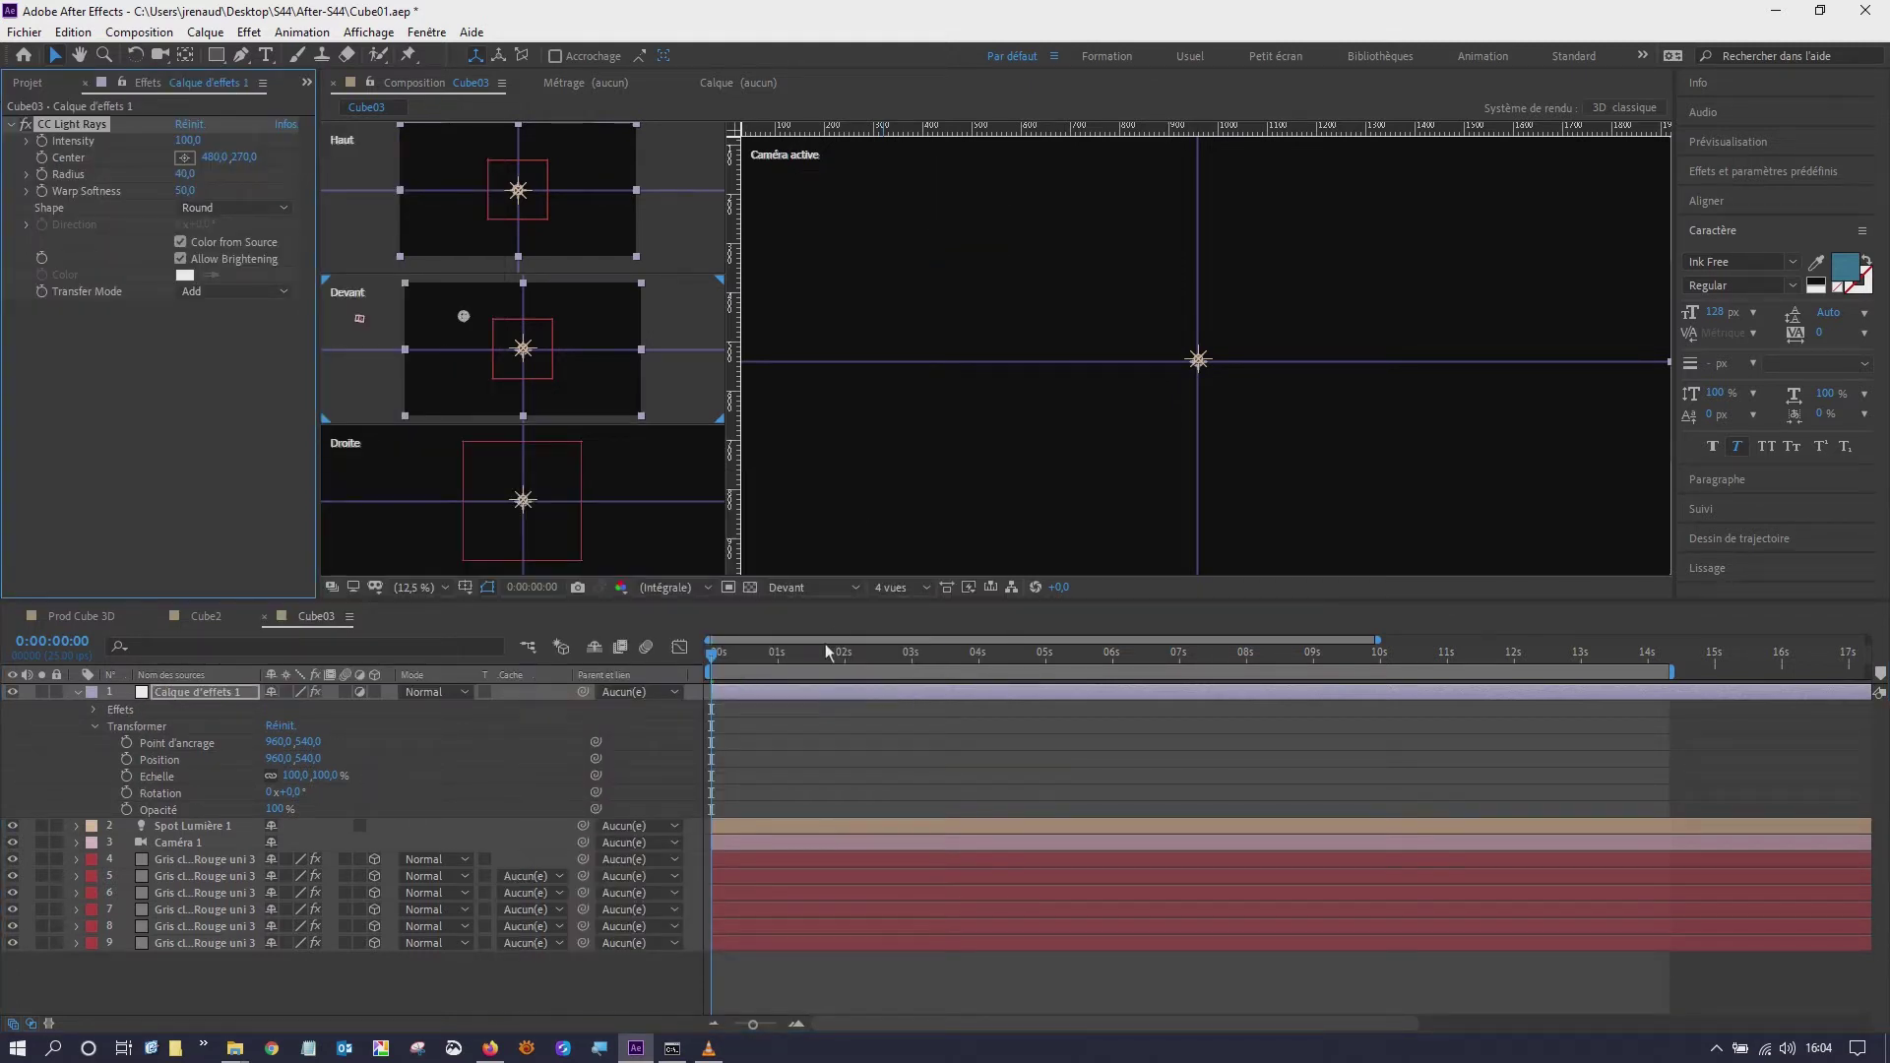
# - Go to about 0:00:01:19 and ready the CC Light Rays Center point for repositioning
pyautogui.moveTo(812, 659); pyautogui.dragTo(836, 651)
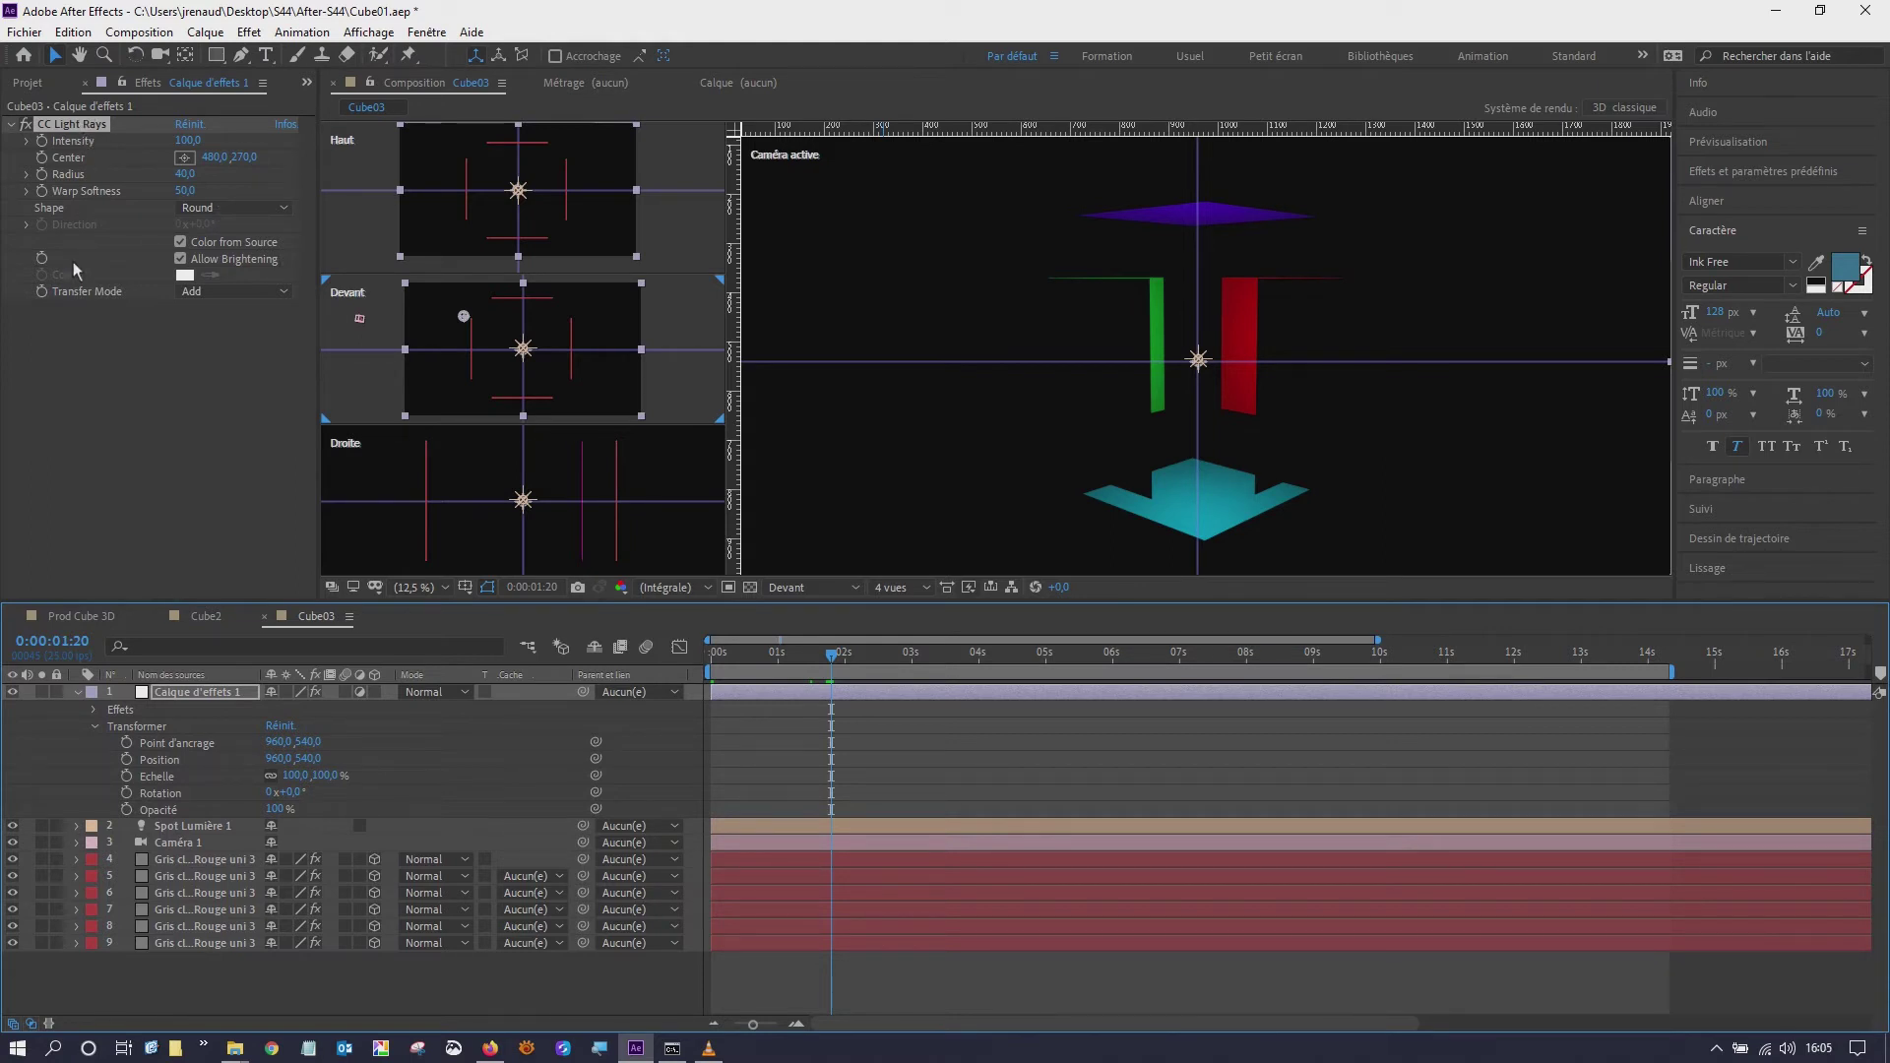
pyautogui.click(74, 163)
pyautogui.click(181, 159)
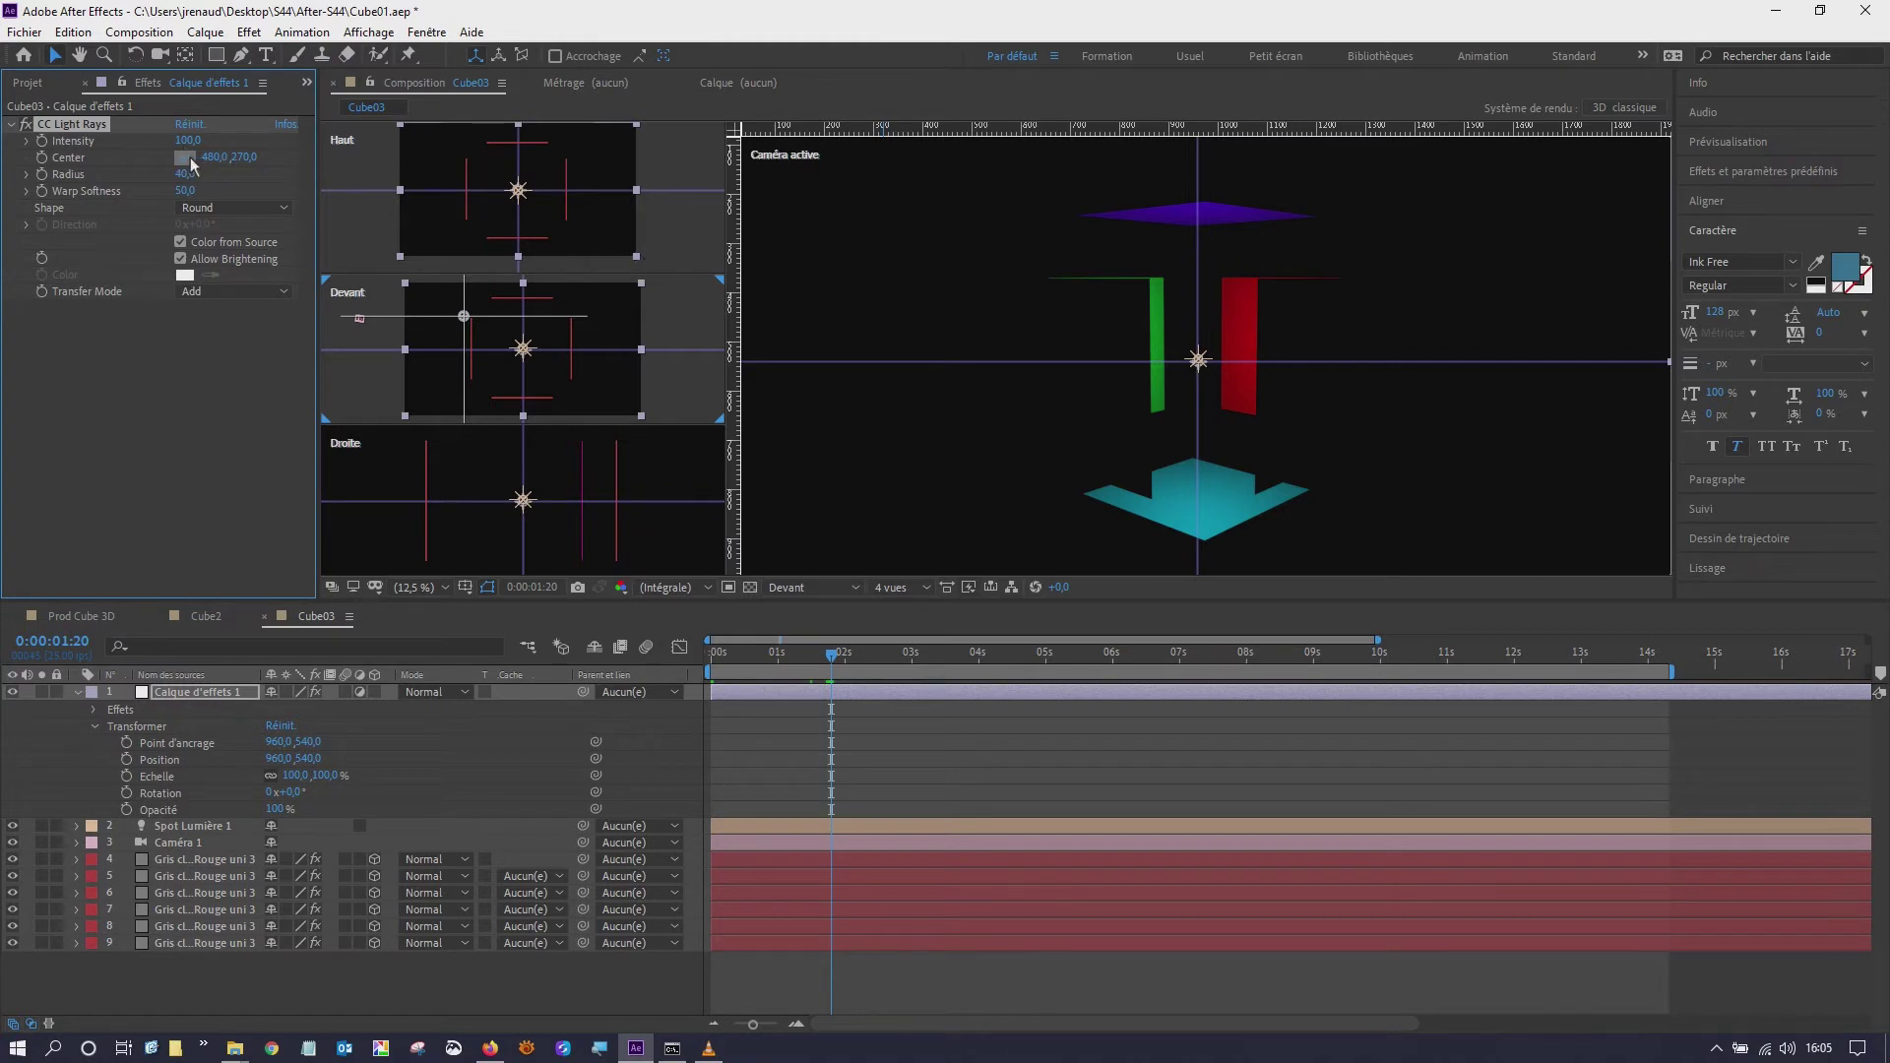
# - Centre the light rays at 882,384 on the green face's top corner, with Intensity 175 and Radius 50
pyautogui.click(1064, 285)
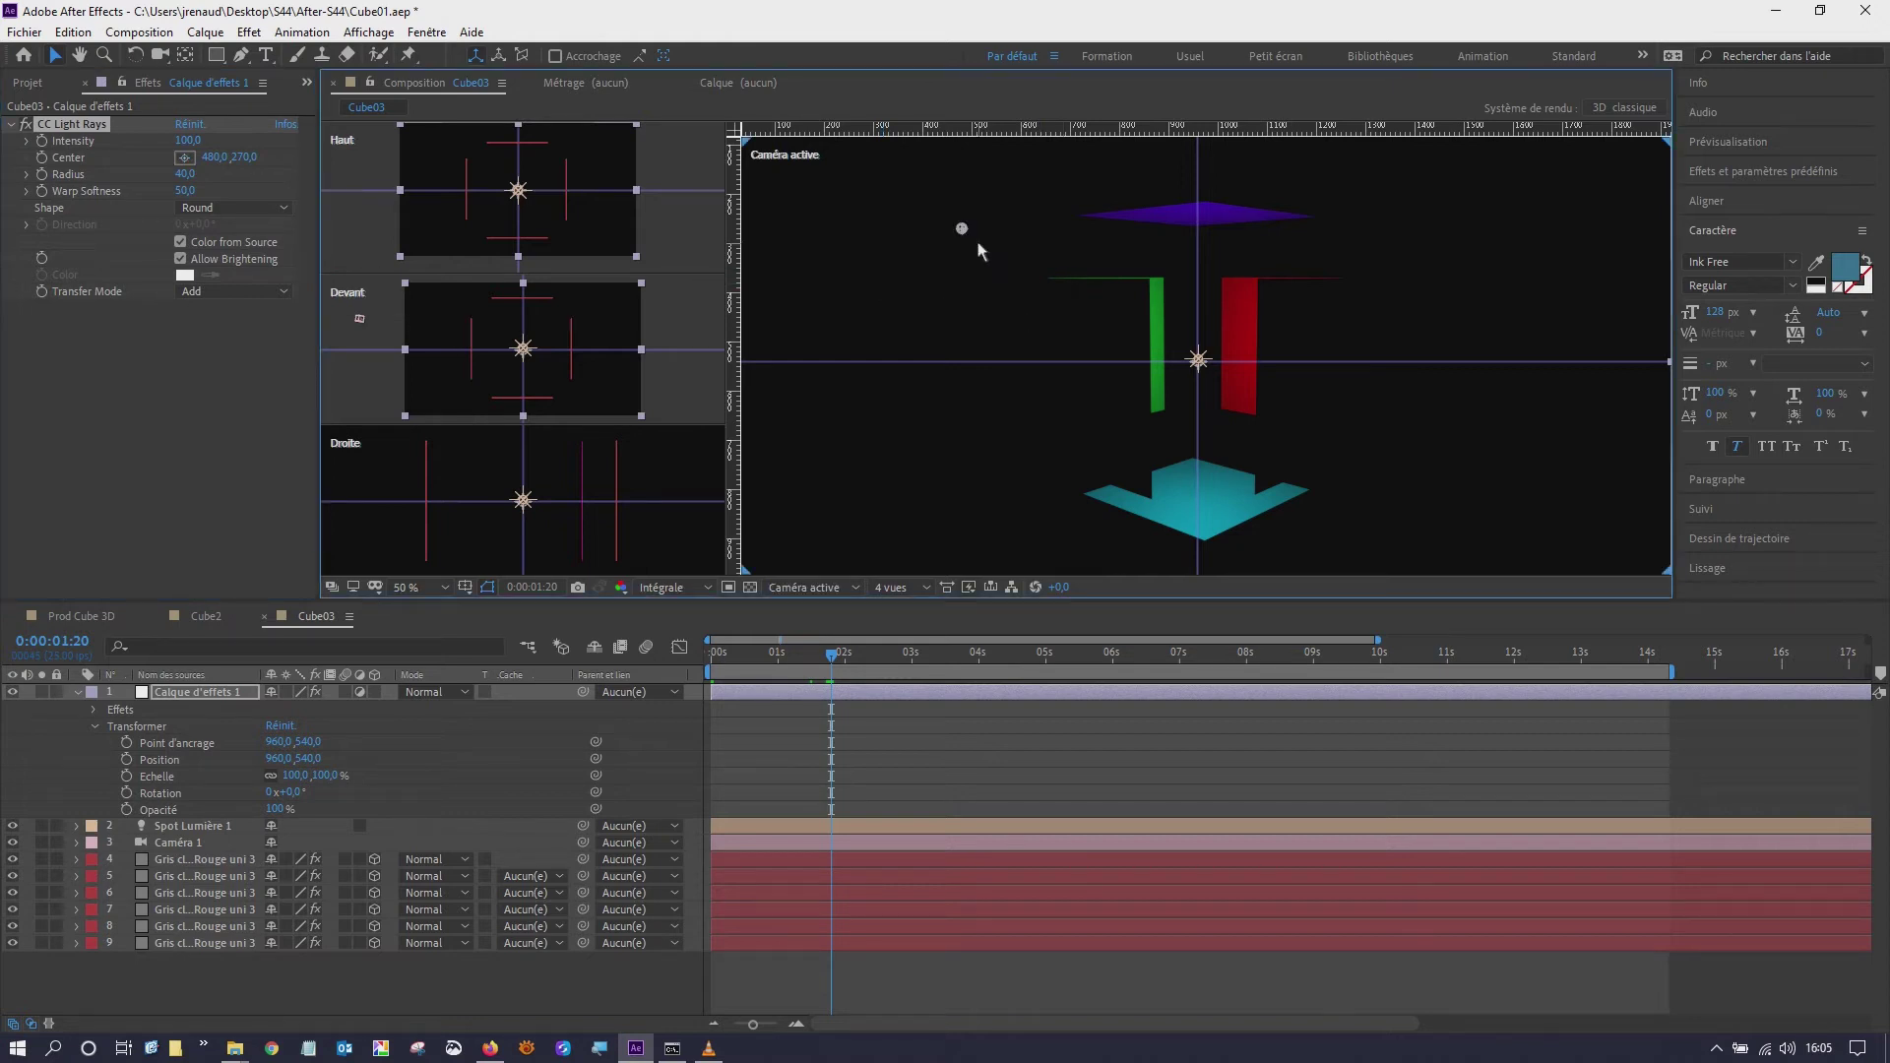
pyautogui.moveTo(962, 231); pyautogui.dragTo(978, 232)
pyautogui.moveTo(1058, 284)
pyautogui.mouseDown()
pyautogui.moveTo(1158, 307)
pyautogui.moveTo(1160, 288)
pyautogui.mouseUp()
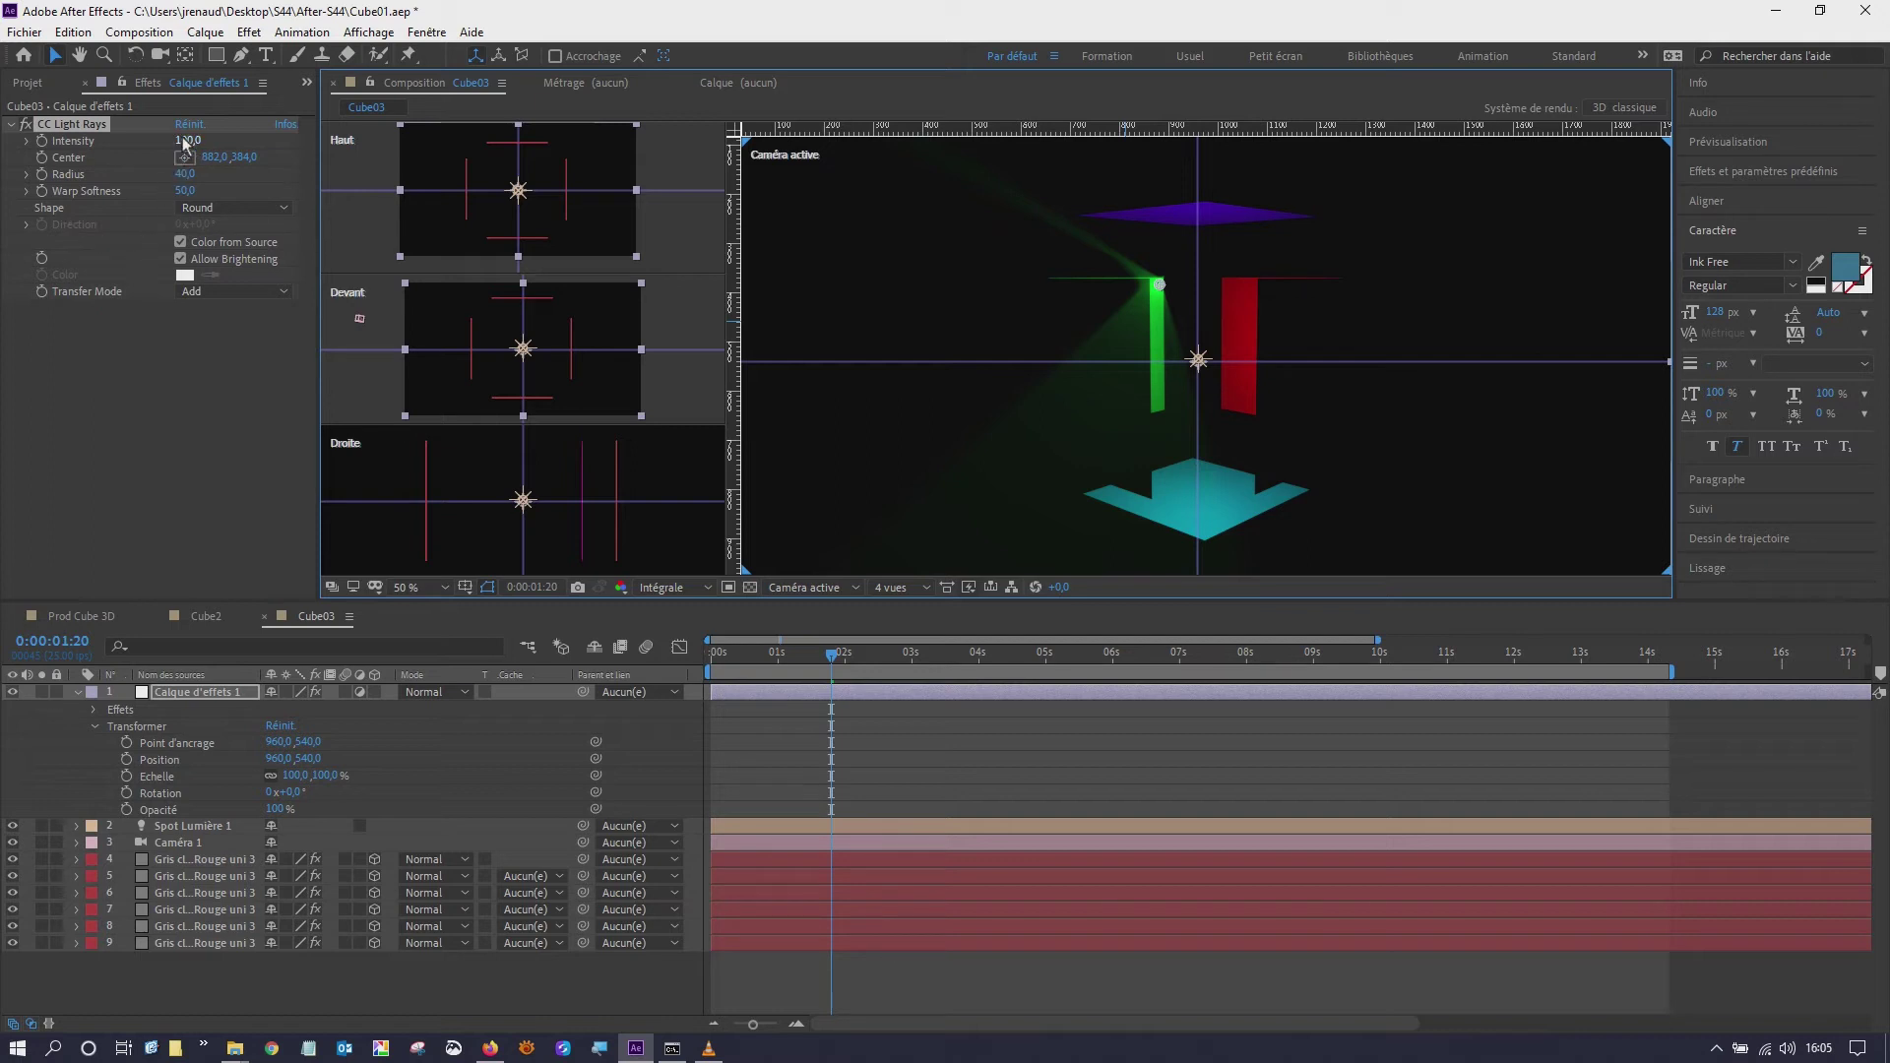
pyautogui.moveTo(183, 145); pyautogui.dragTo(259, 149)
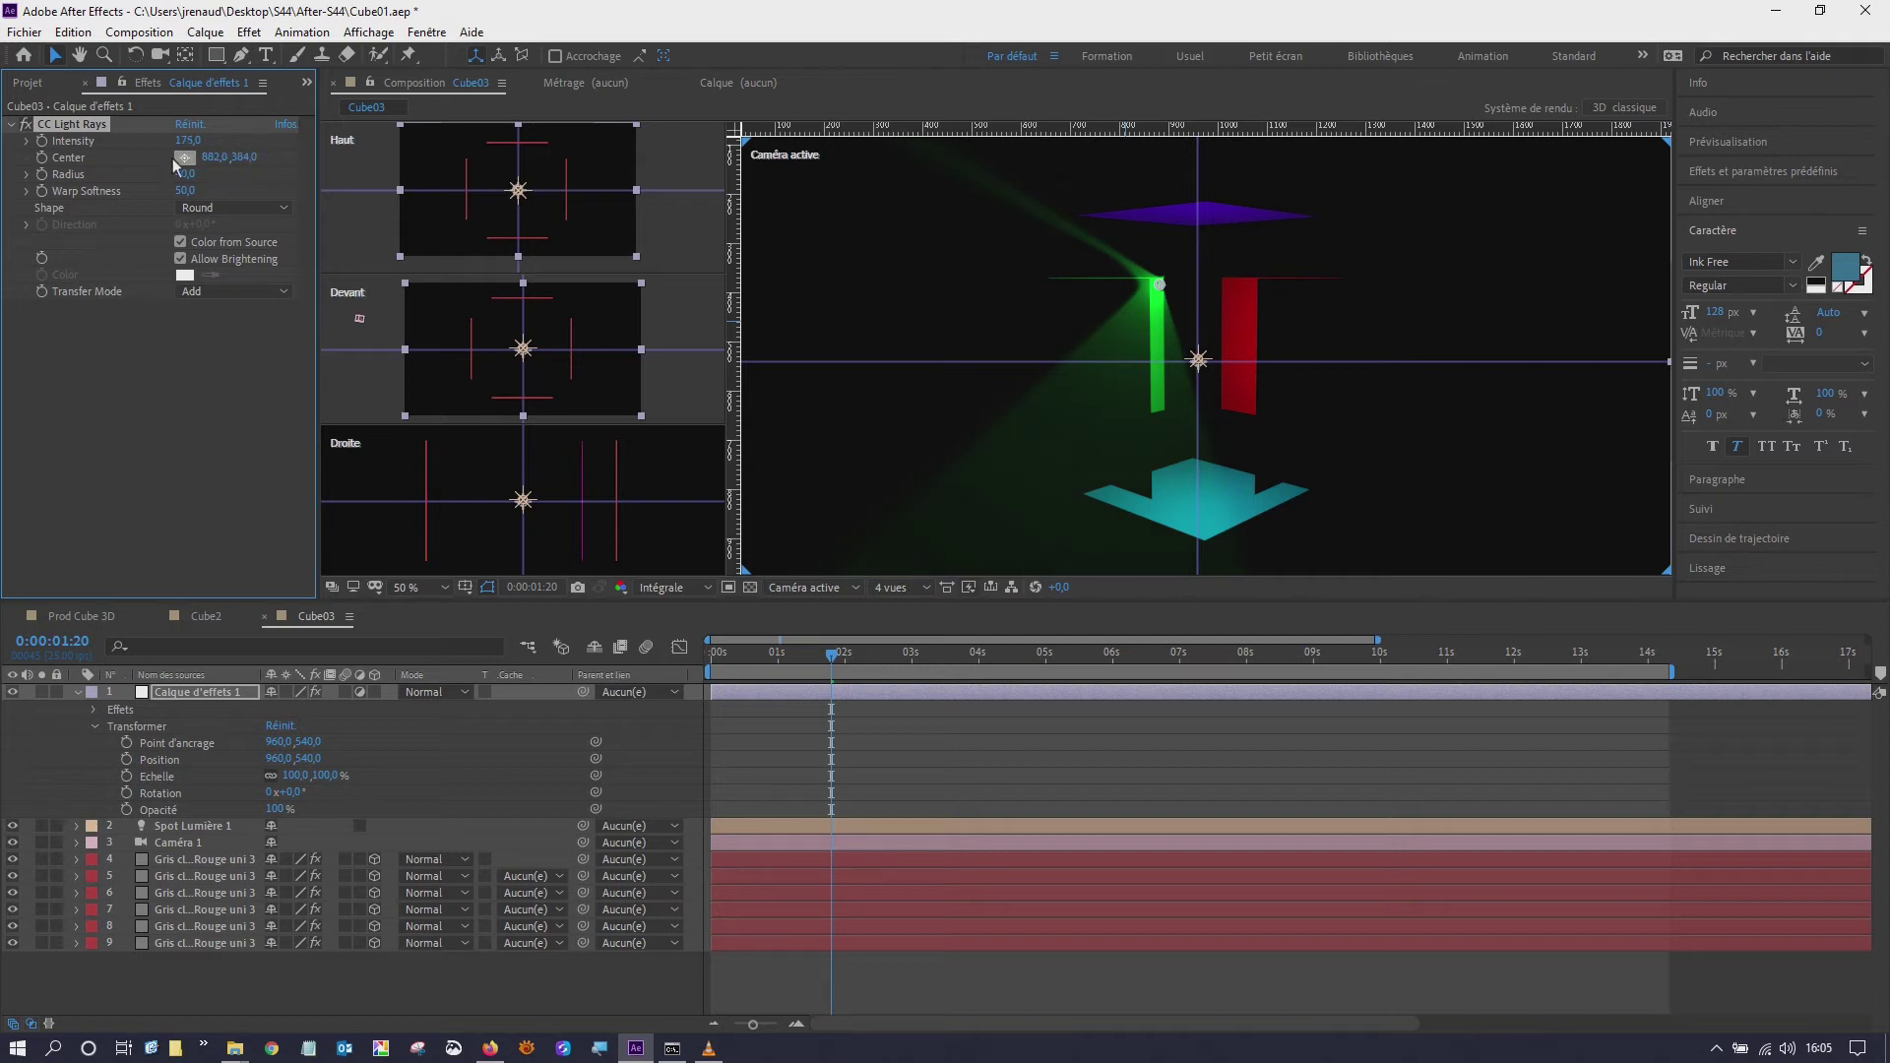
pyautogui.moveTo(182, 182)
pyautogui.mouseDown()
pyautogui.moveTo(246, 184)
pyautogui.moveTo(152, 180)
pyautogui.moveTo(203, 175)
pyautogui.moveTo(187, 180)
pyautogui.mouseUp()
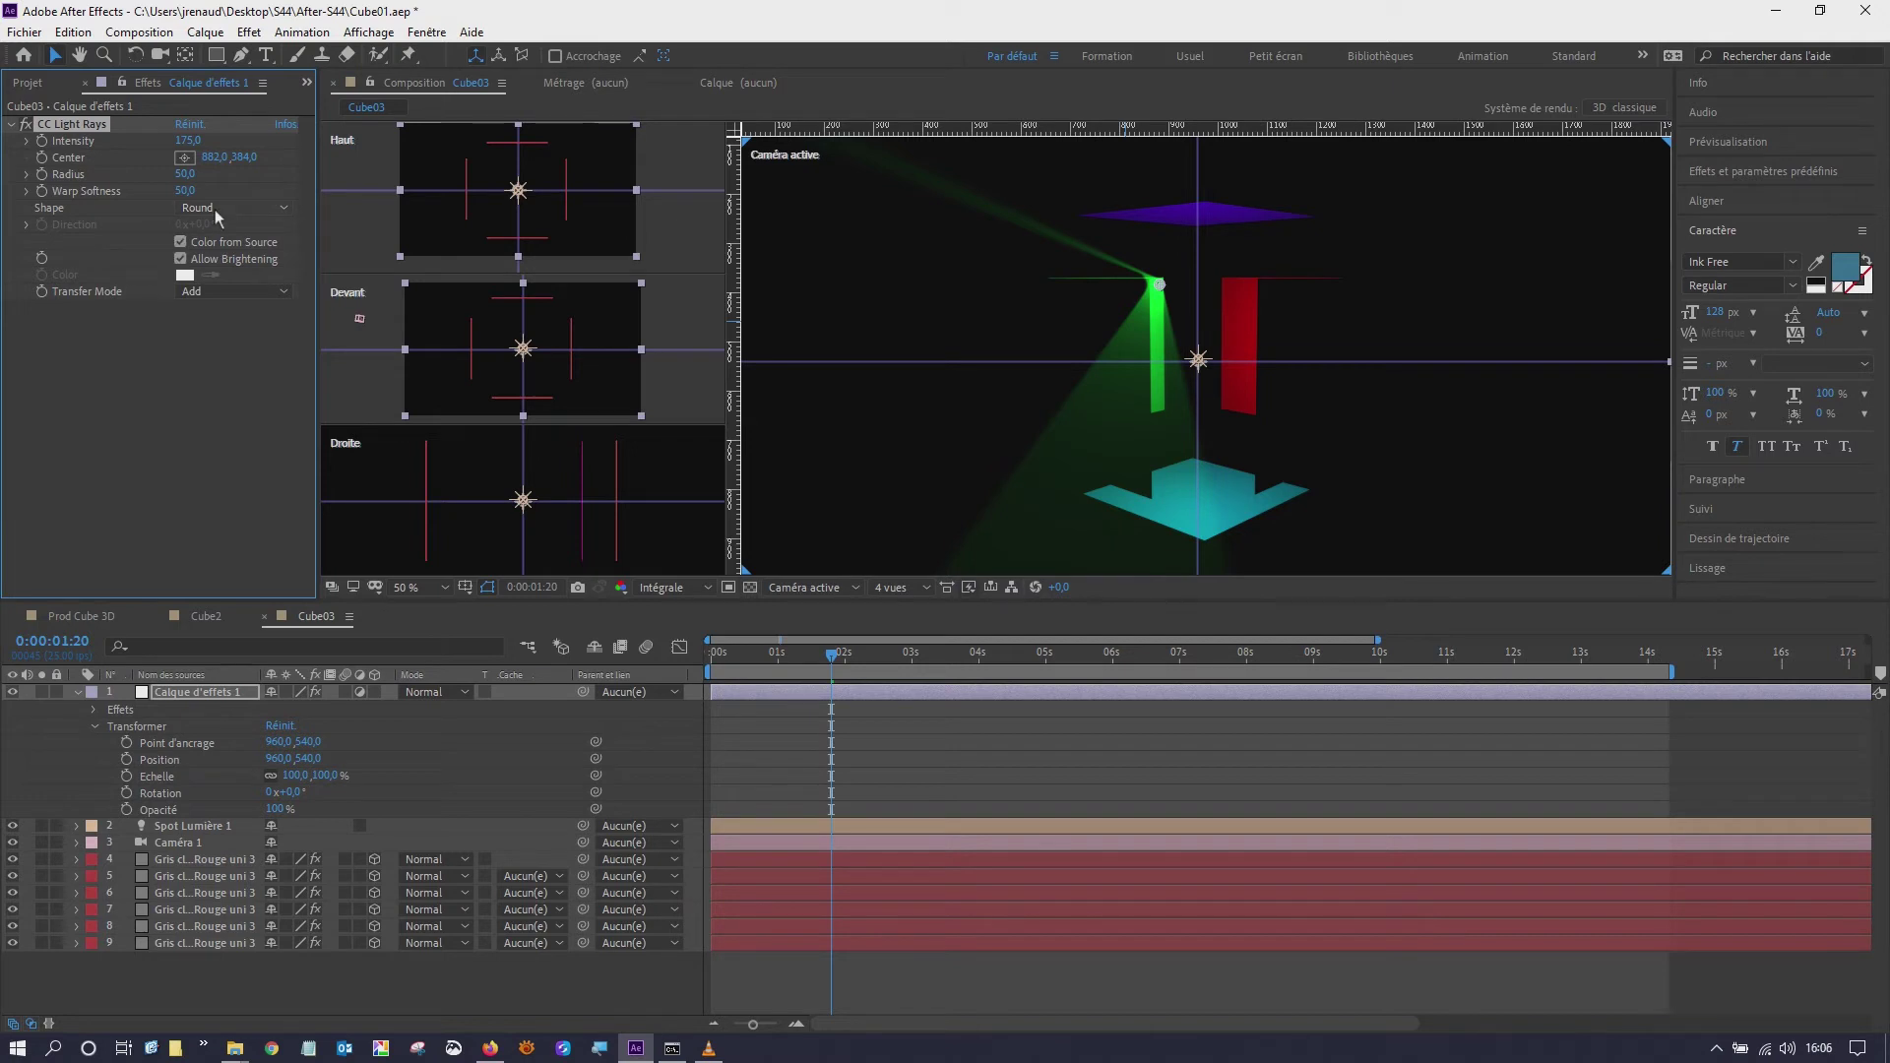
pyautogui.click(215, 209)
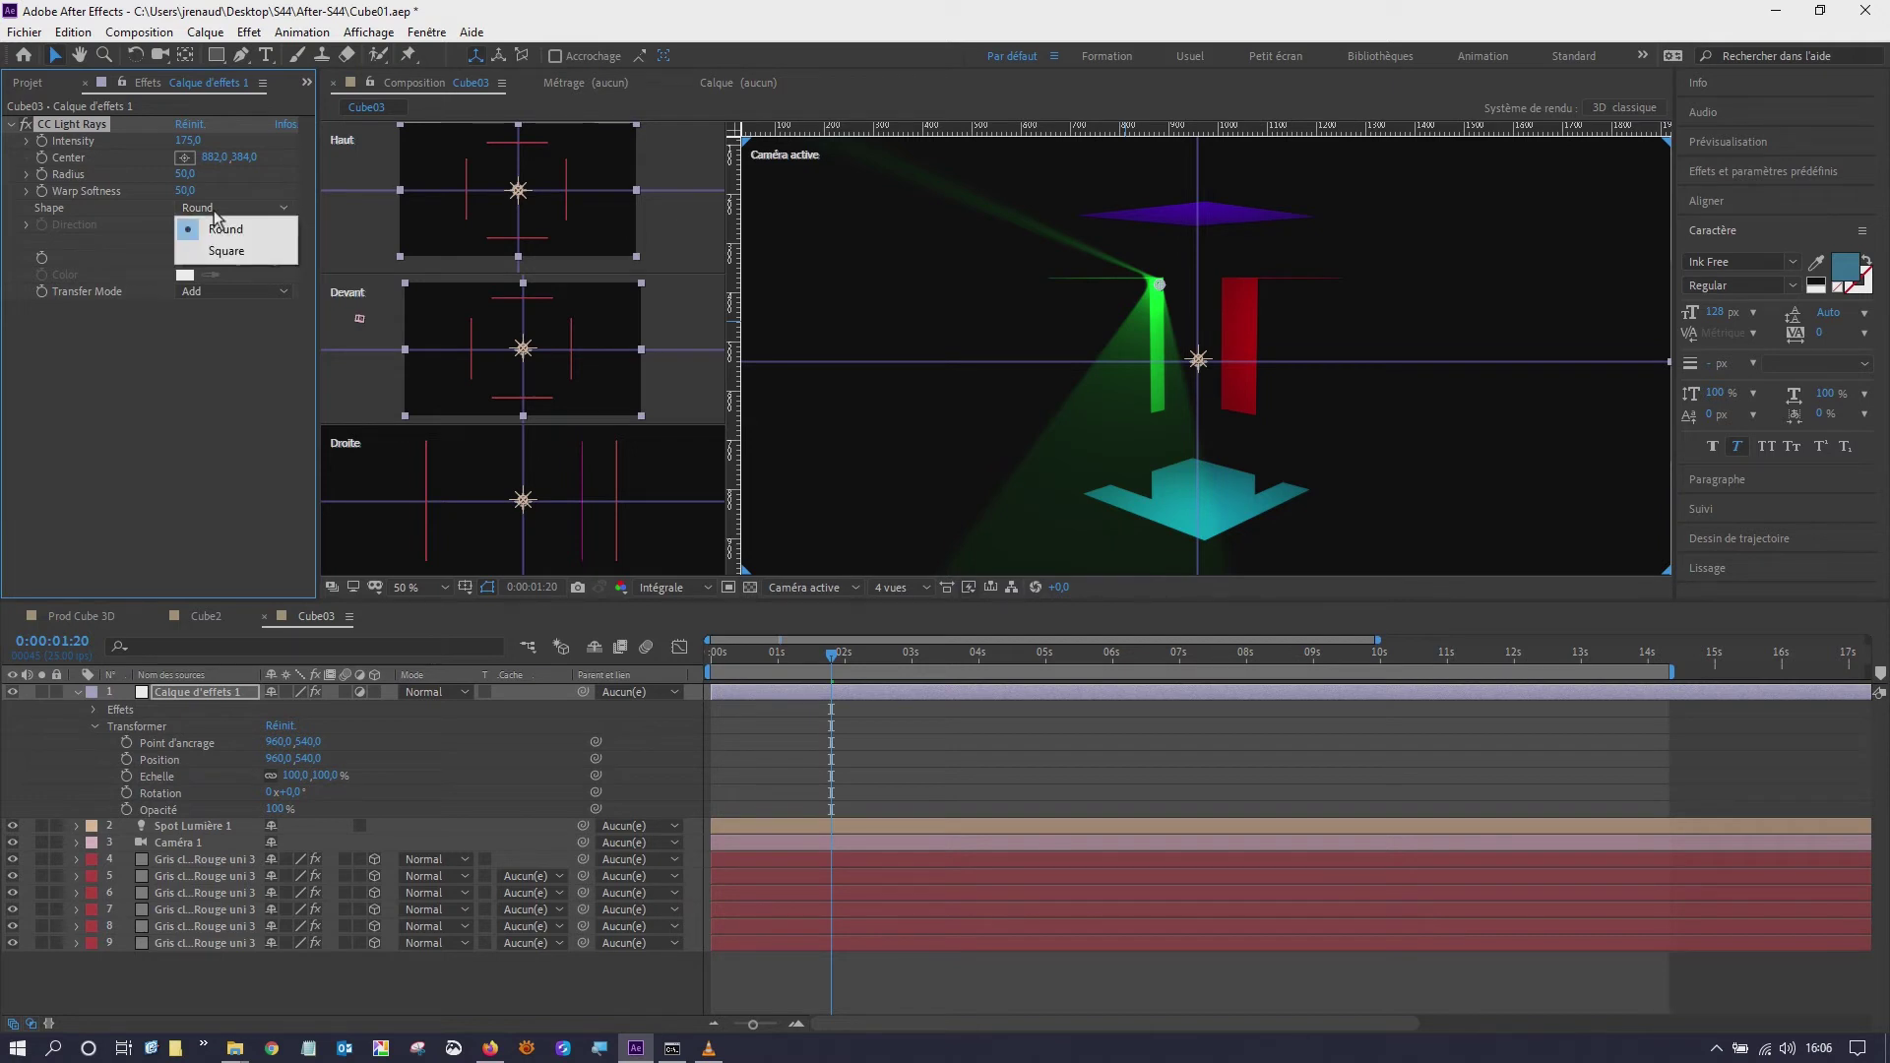
pyautogui.click(220, 253)
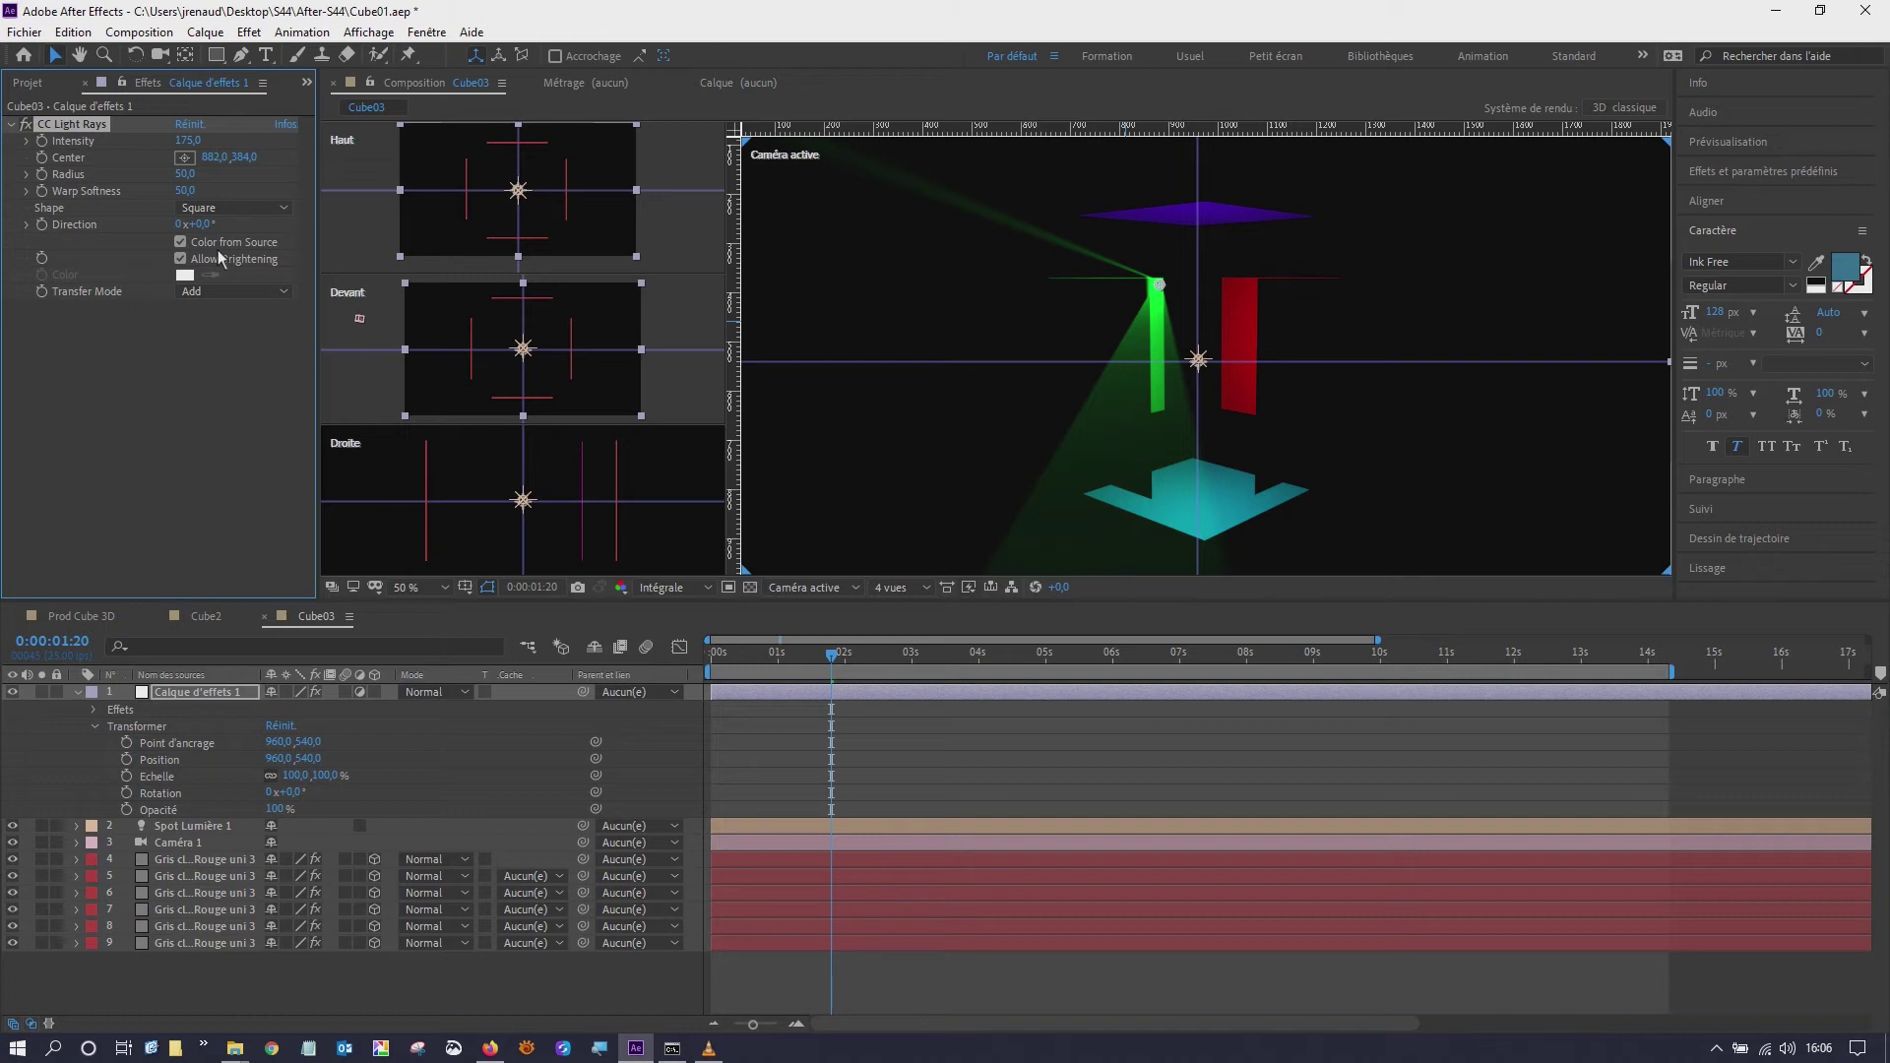
pyautogui.click(191, 210)
pyautogui.click(226, 229)
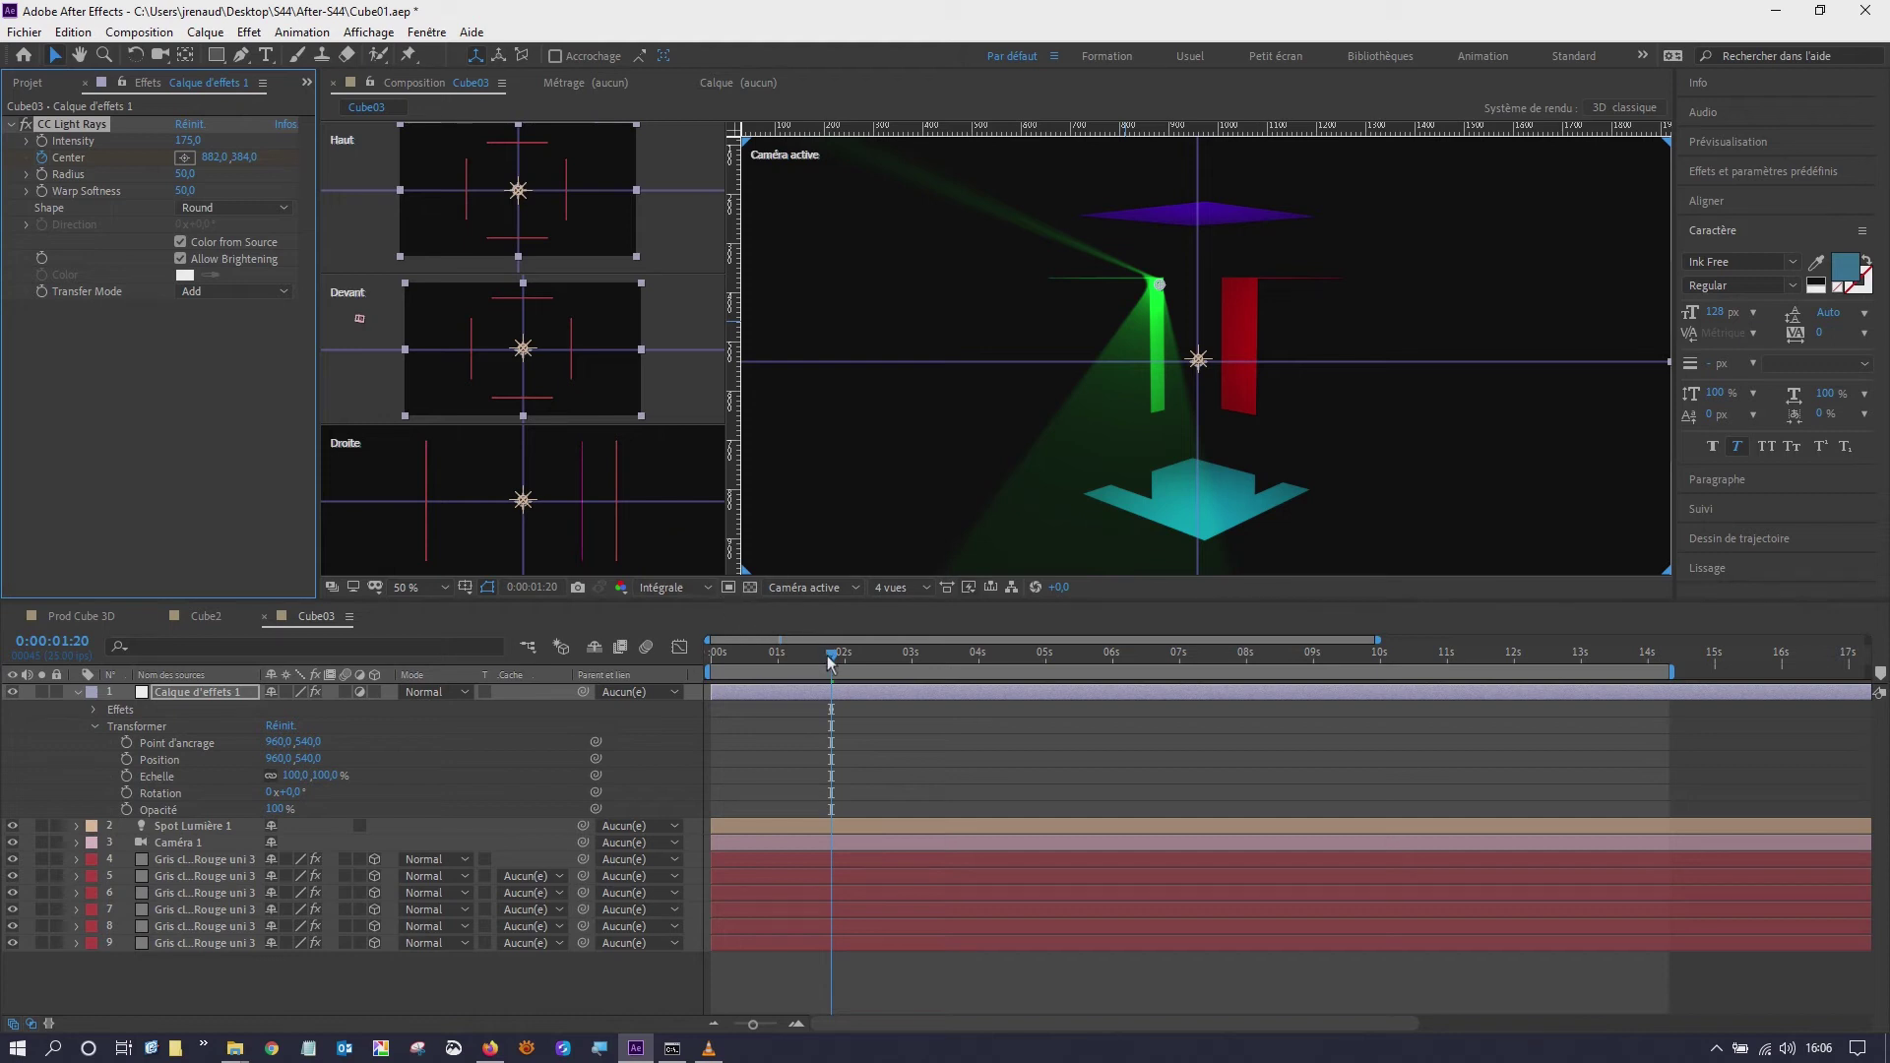
# - Check the frame at 0:00:02:11, return to frame 0 and select the CC Light Rays effect
pyautogui.moveTo(832, 656)
pyautogui.mouseDown()
pyautogui.moveTo(1006, 681)
pyautogui.moveTo(1391, 650)
pyautogui.mouseUp()
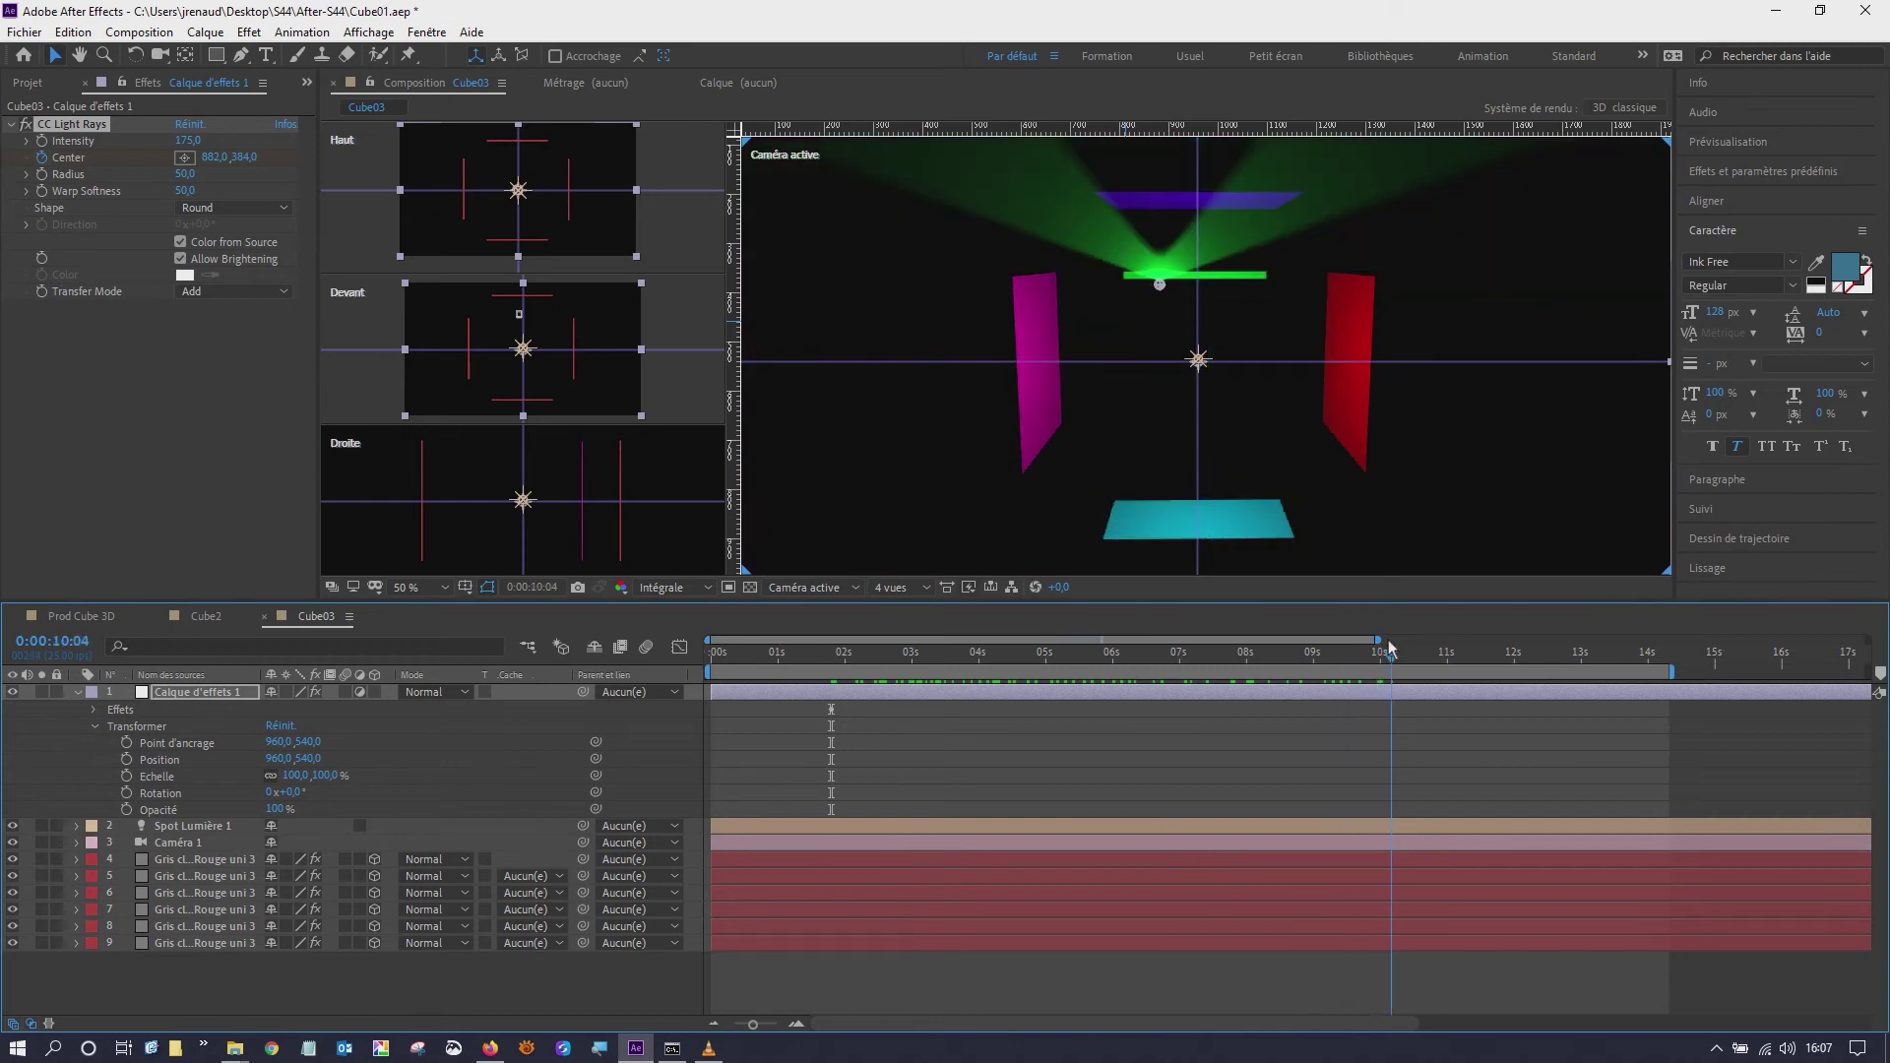
pyautogui.moveTo(1391, 650); pyautogui.dragTo(916, 686)
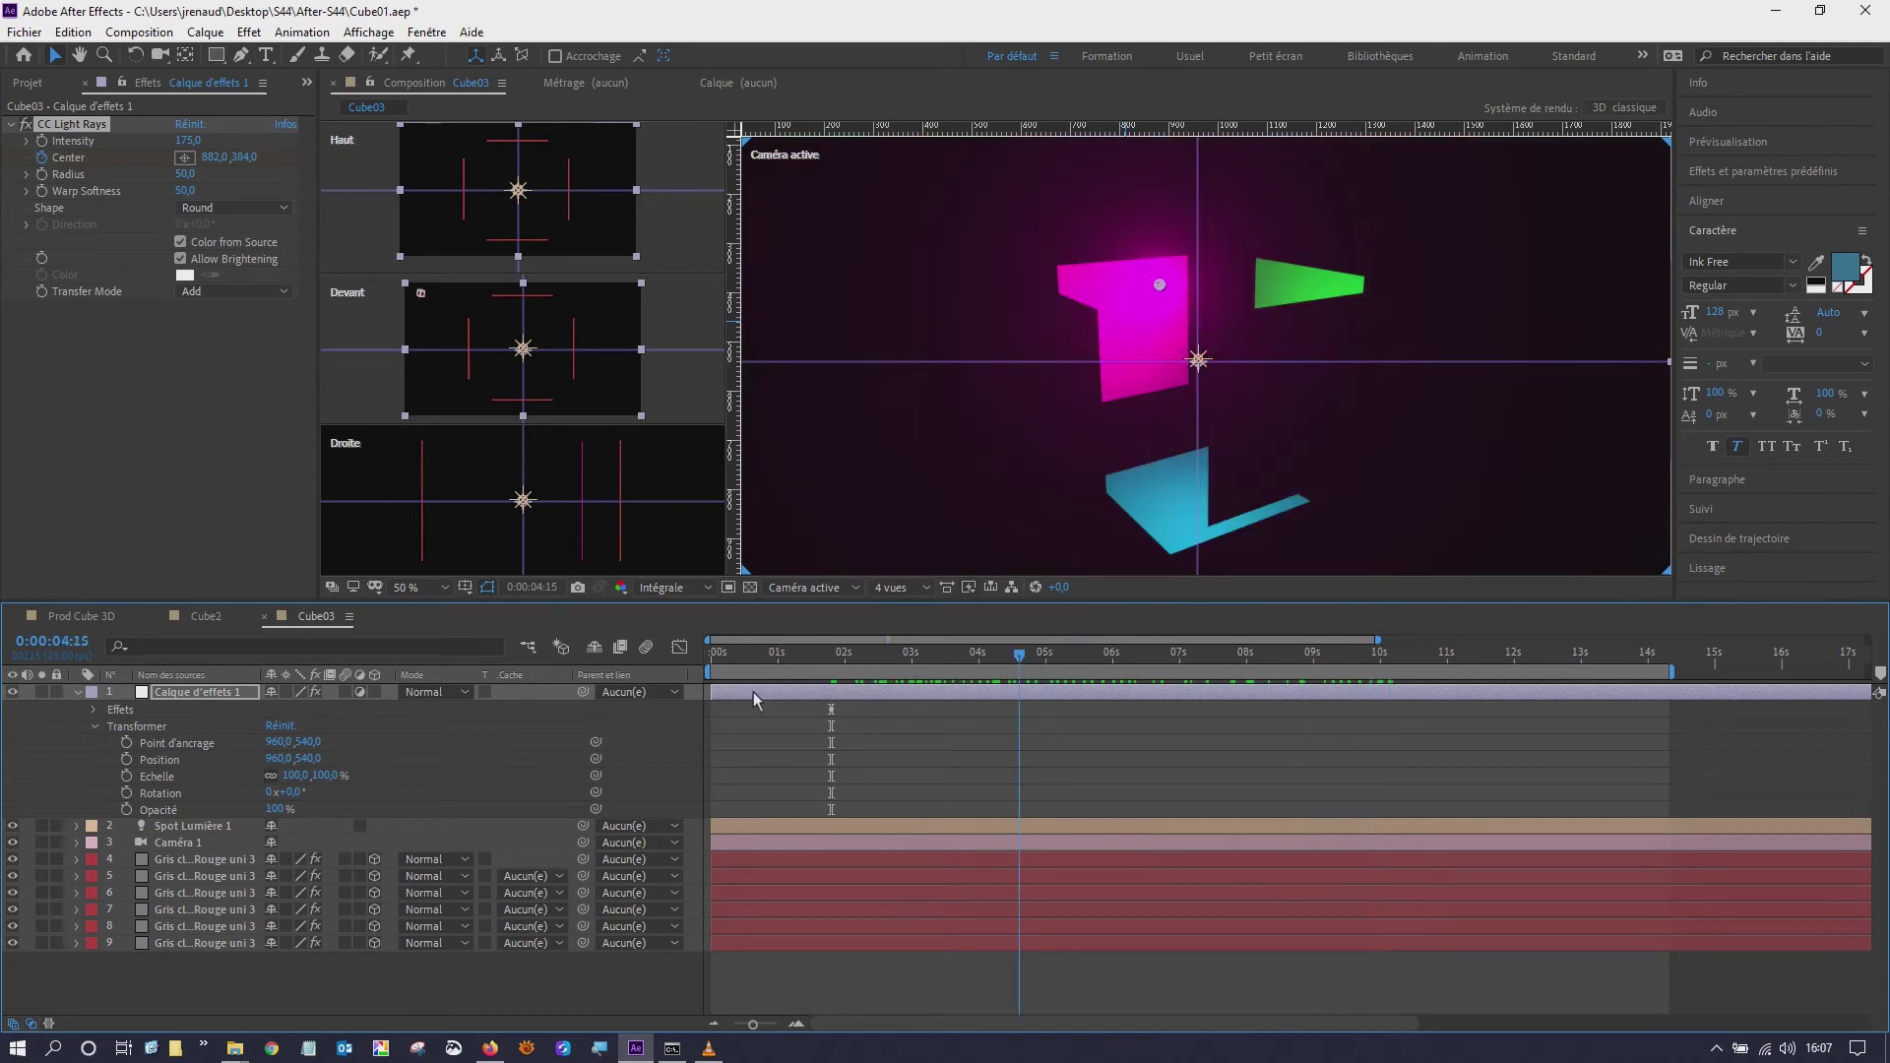
pyautogui.moveTo(718, 654); pyautogui.dragTo(693, 658)
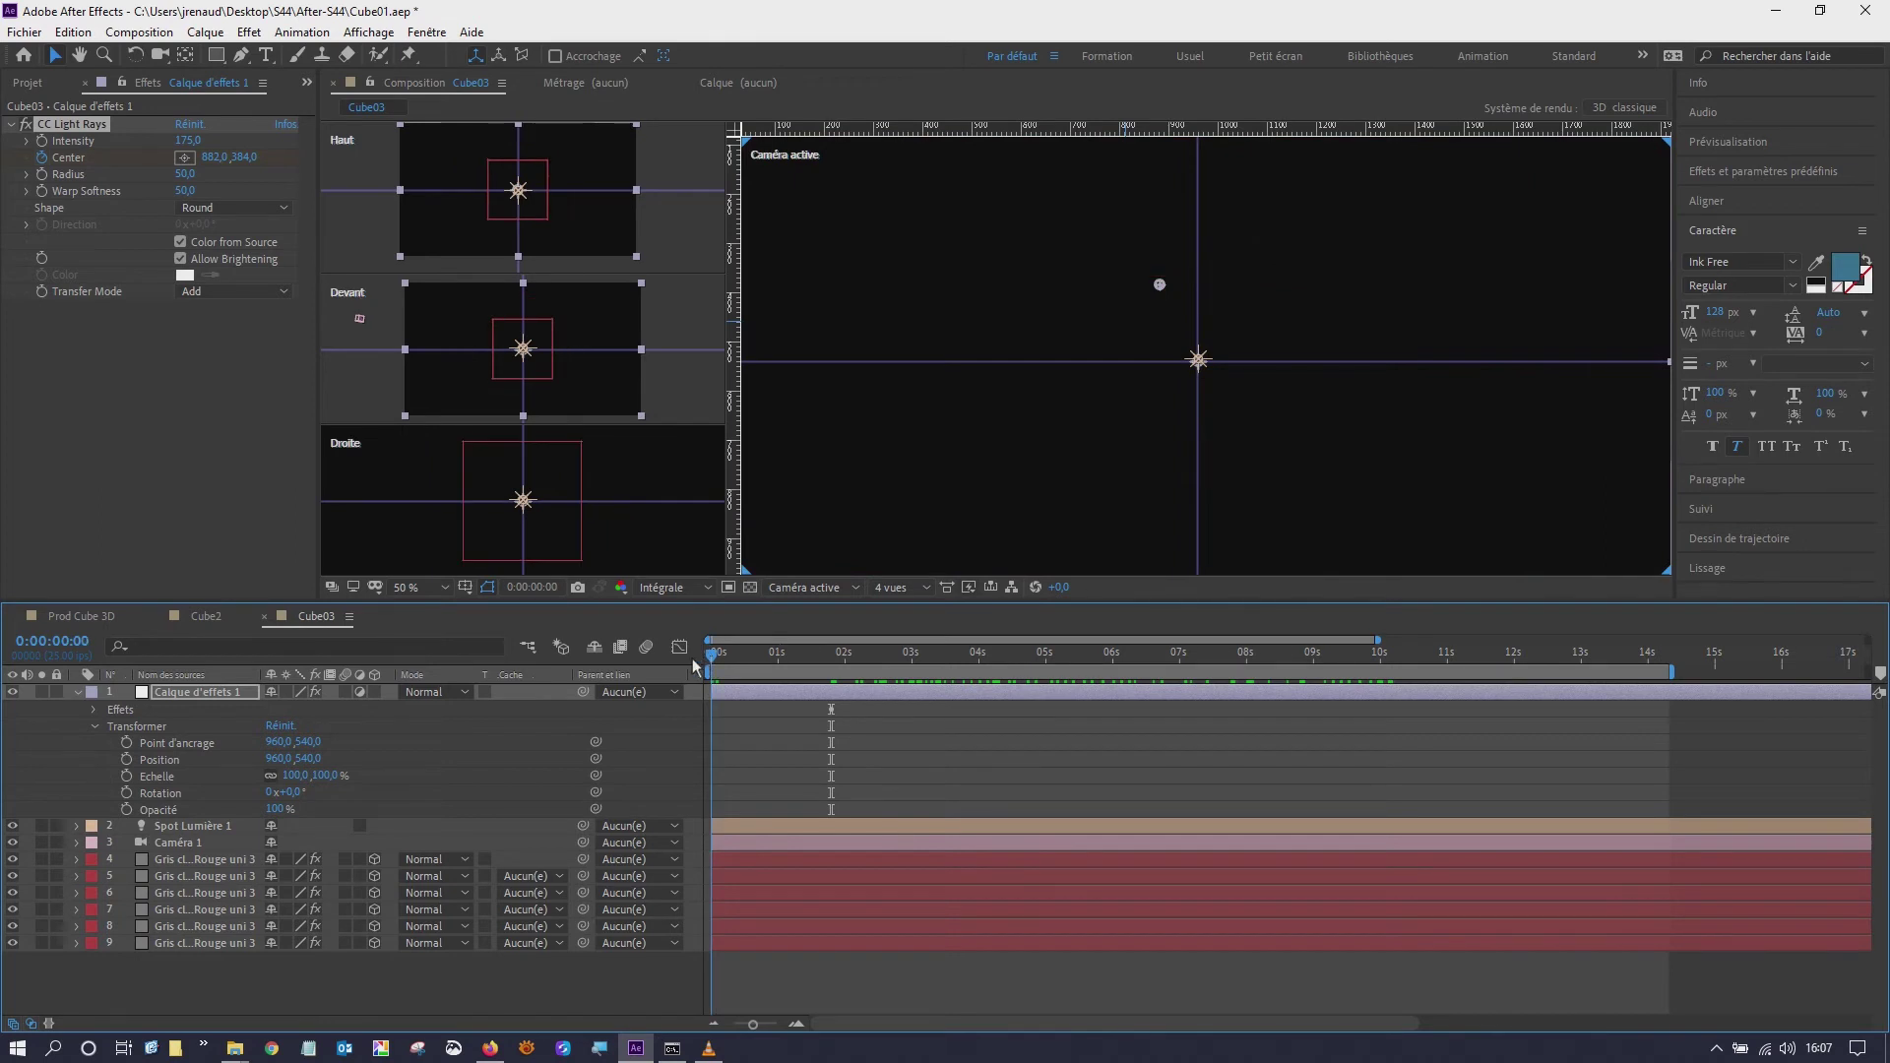
pyautogui.click(69, 132)
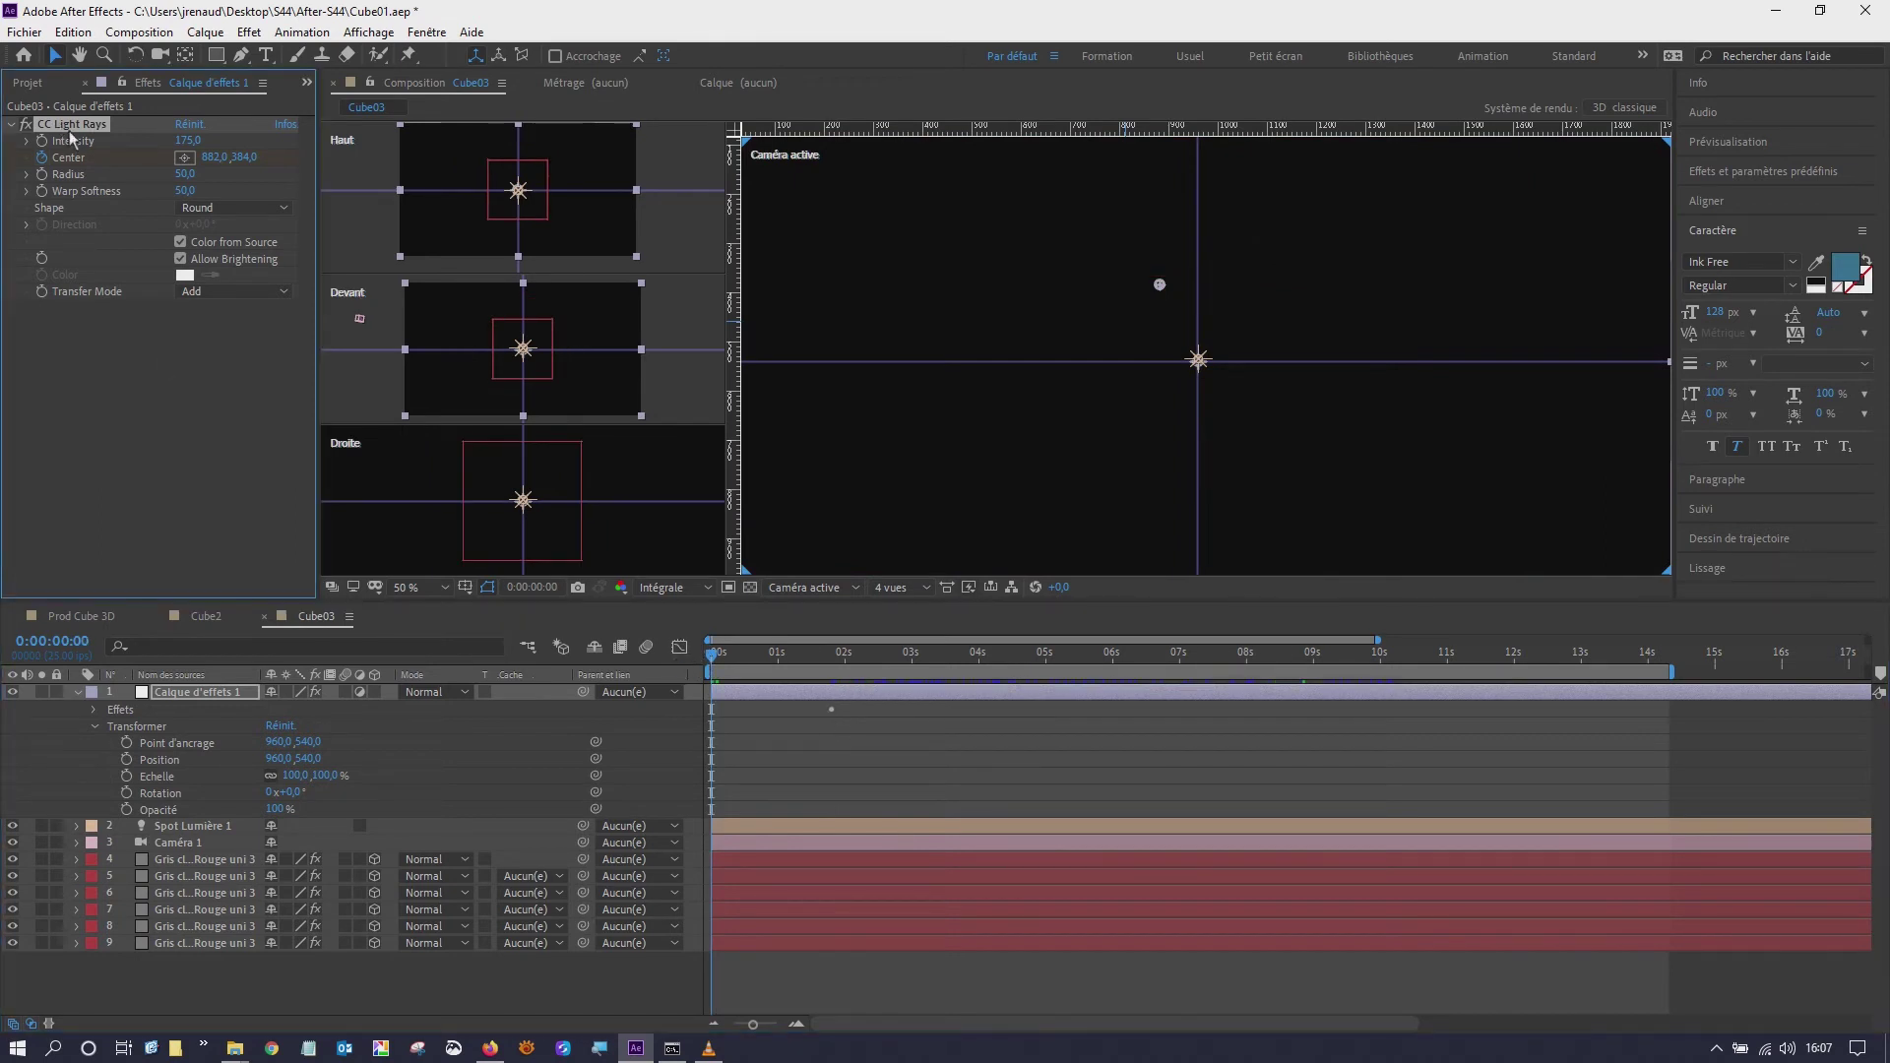
# - Add a second CC Light Rays from Générer through the Effect Controls context menu
pyautogui.rightClick(151, 438)
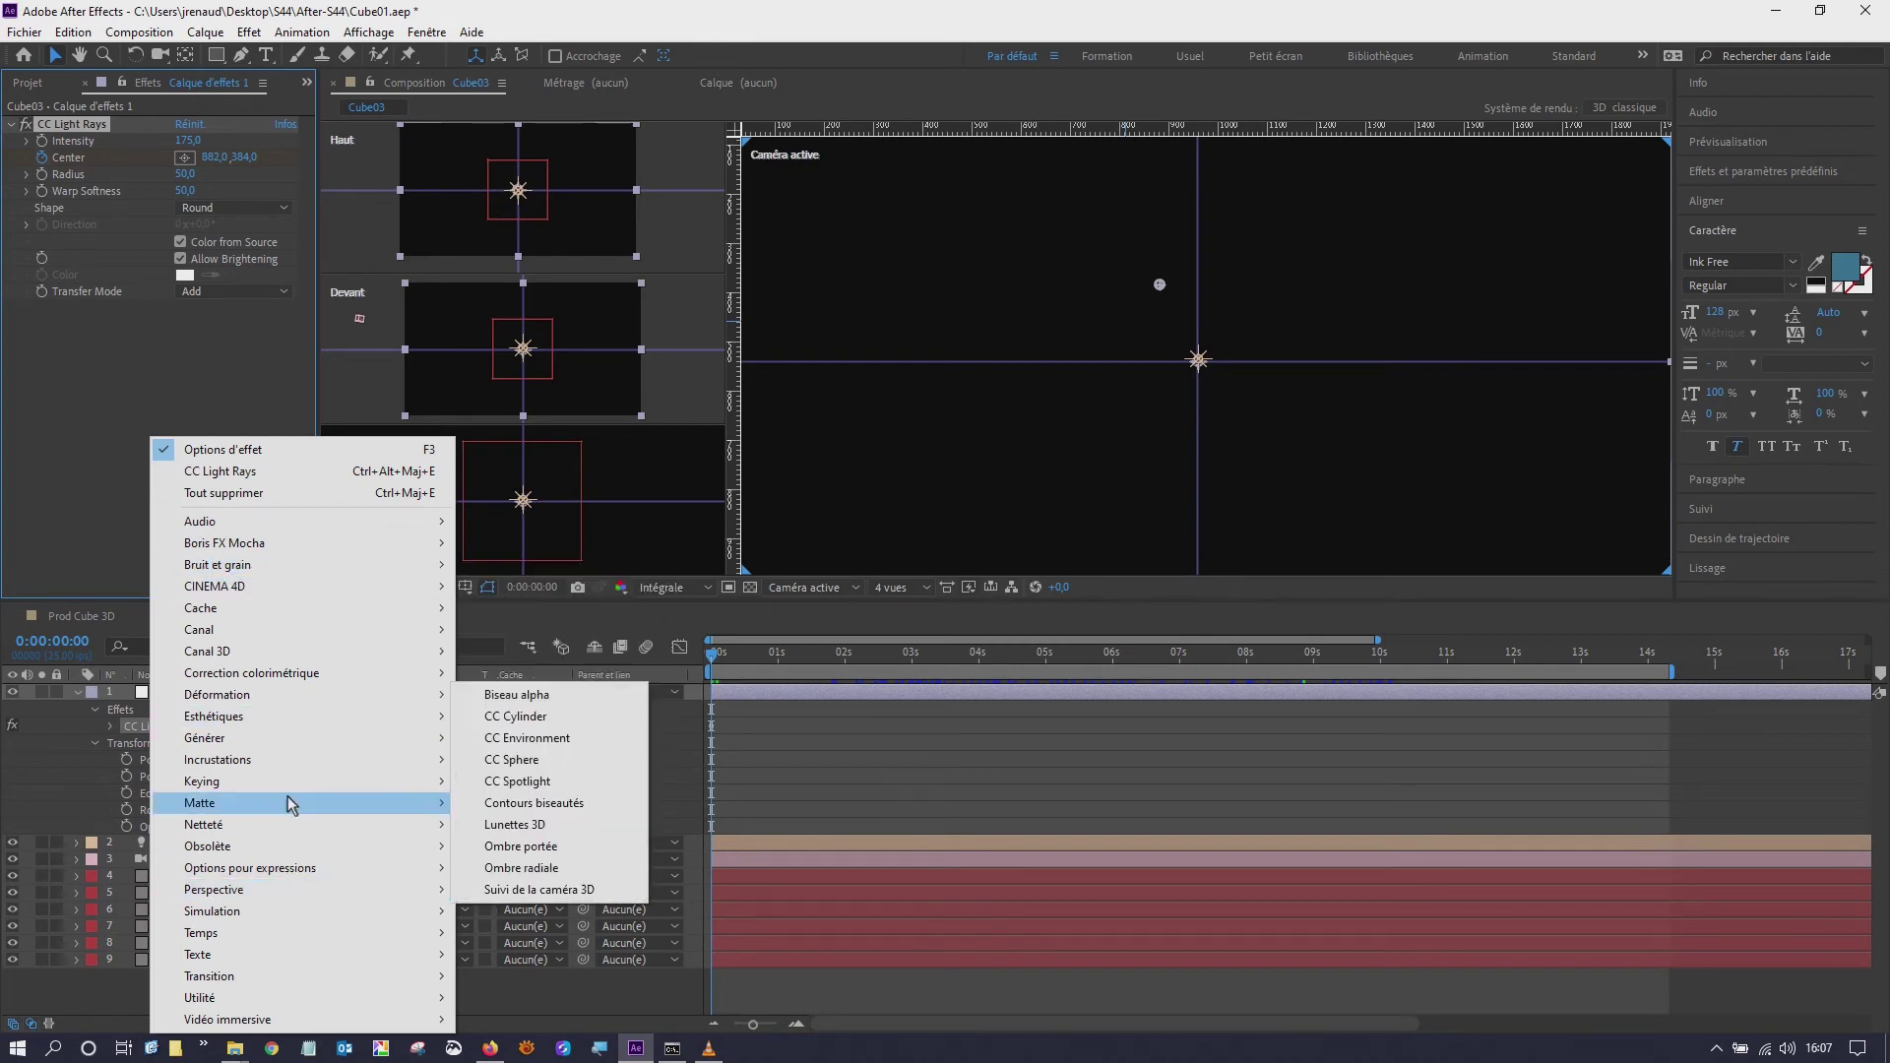
pyautogui.moveTo(301, 717)
pyautogui.moveTo(323, 746)
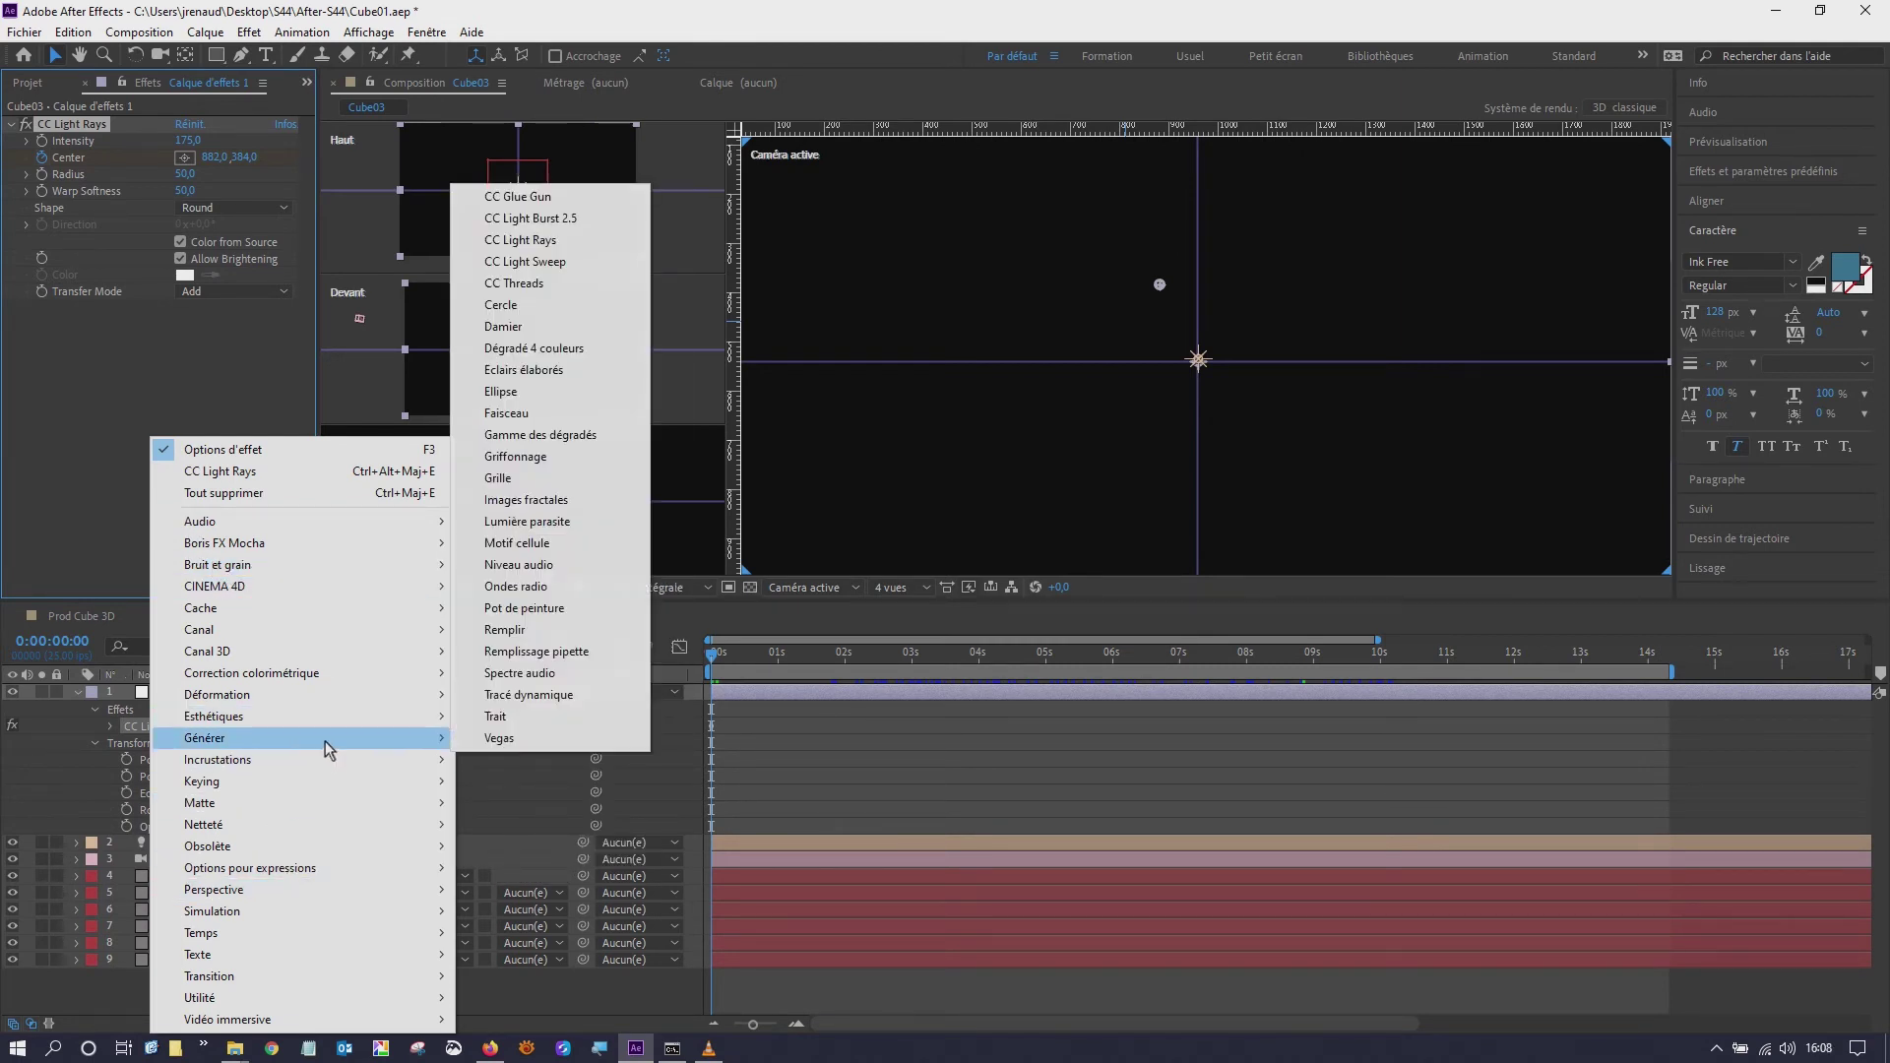
pyautogui.click(576, 239)
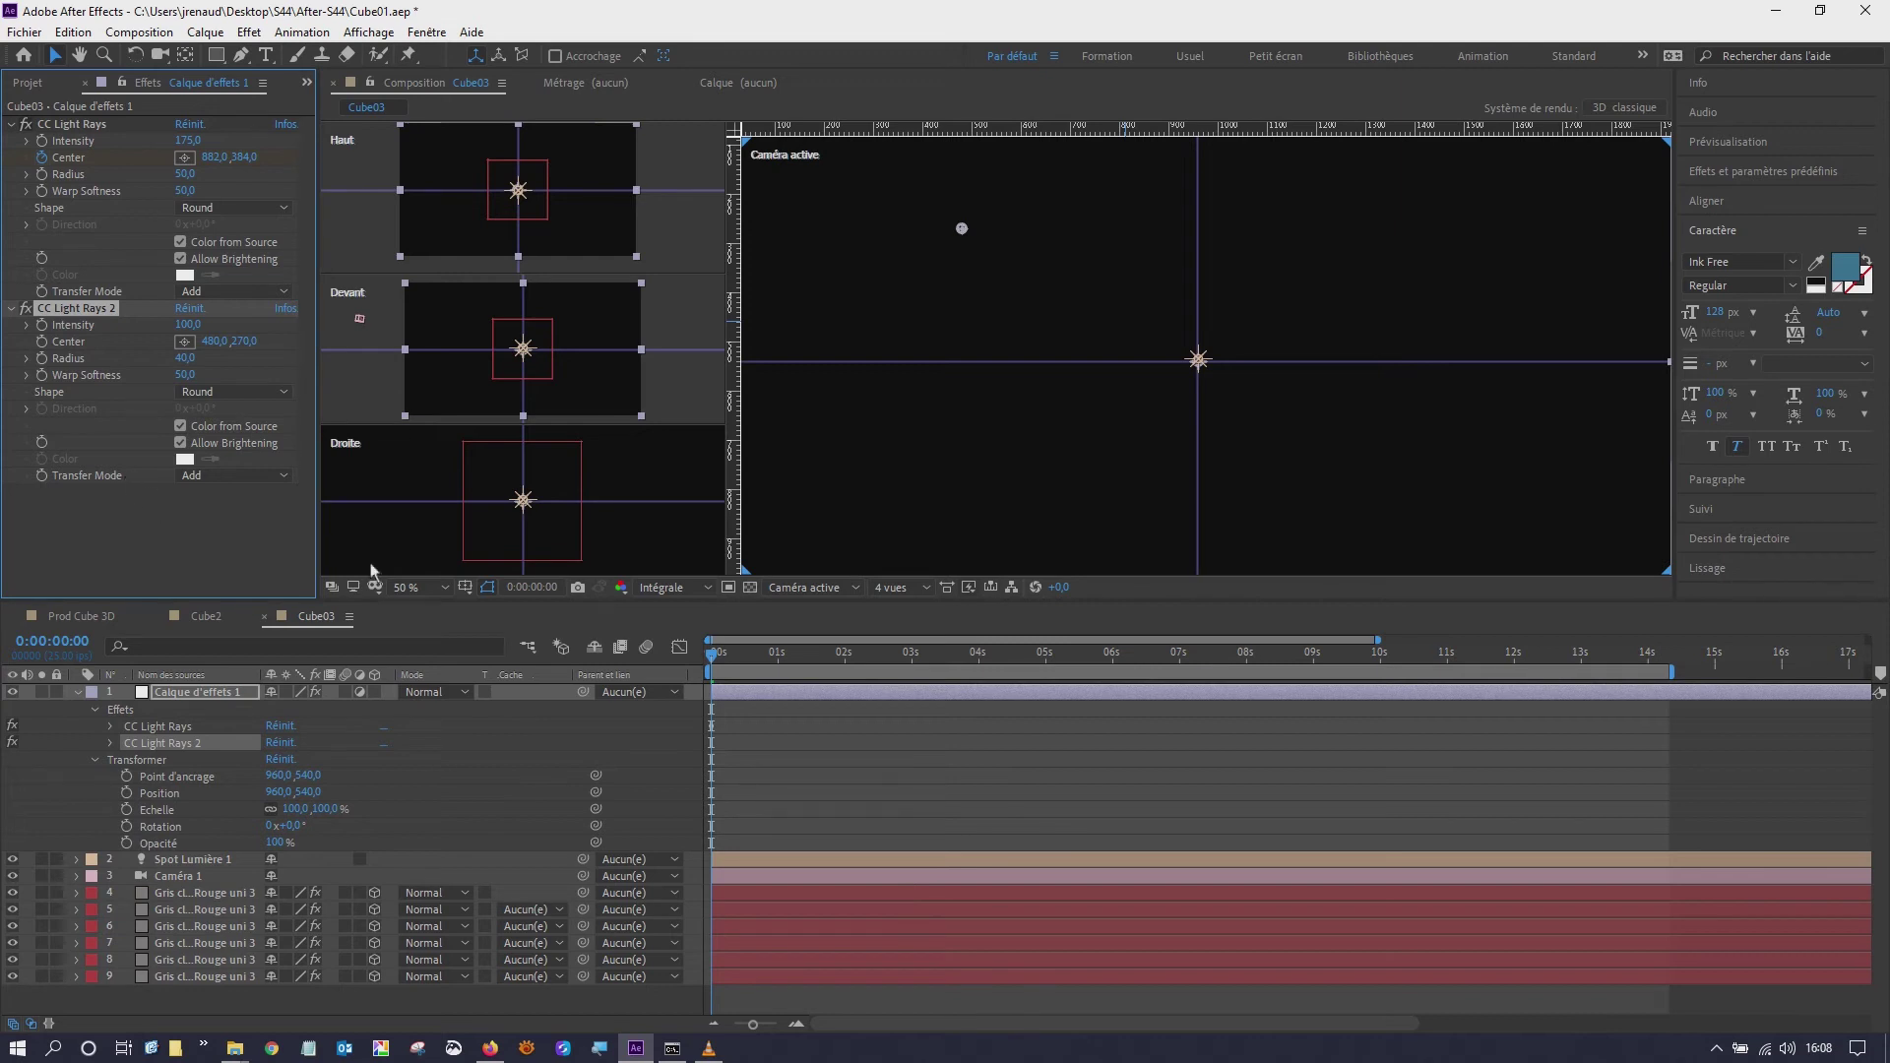
# - Preview the animation, go to 0:00:01:14 and drag CC Light Rays 2's centre to 834,806 near the cyan piece
pyautogui.click(714, 667)
pyautogui.press('space')
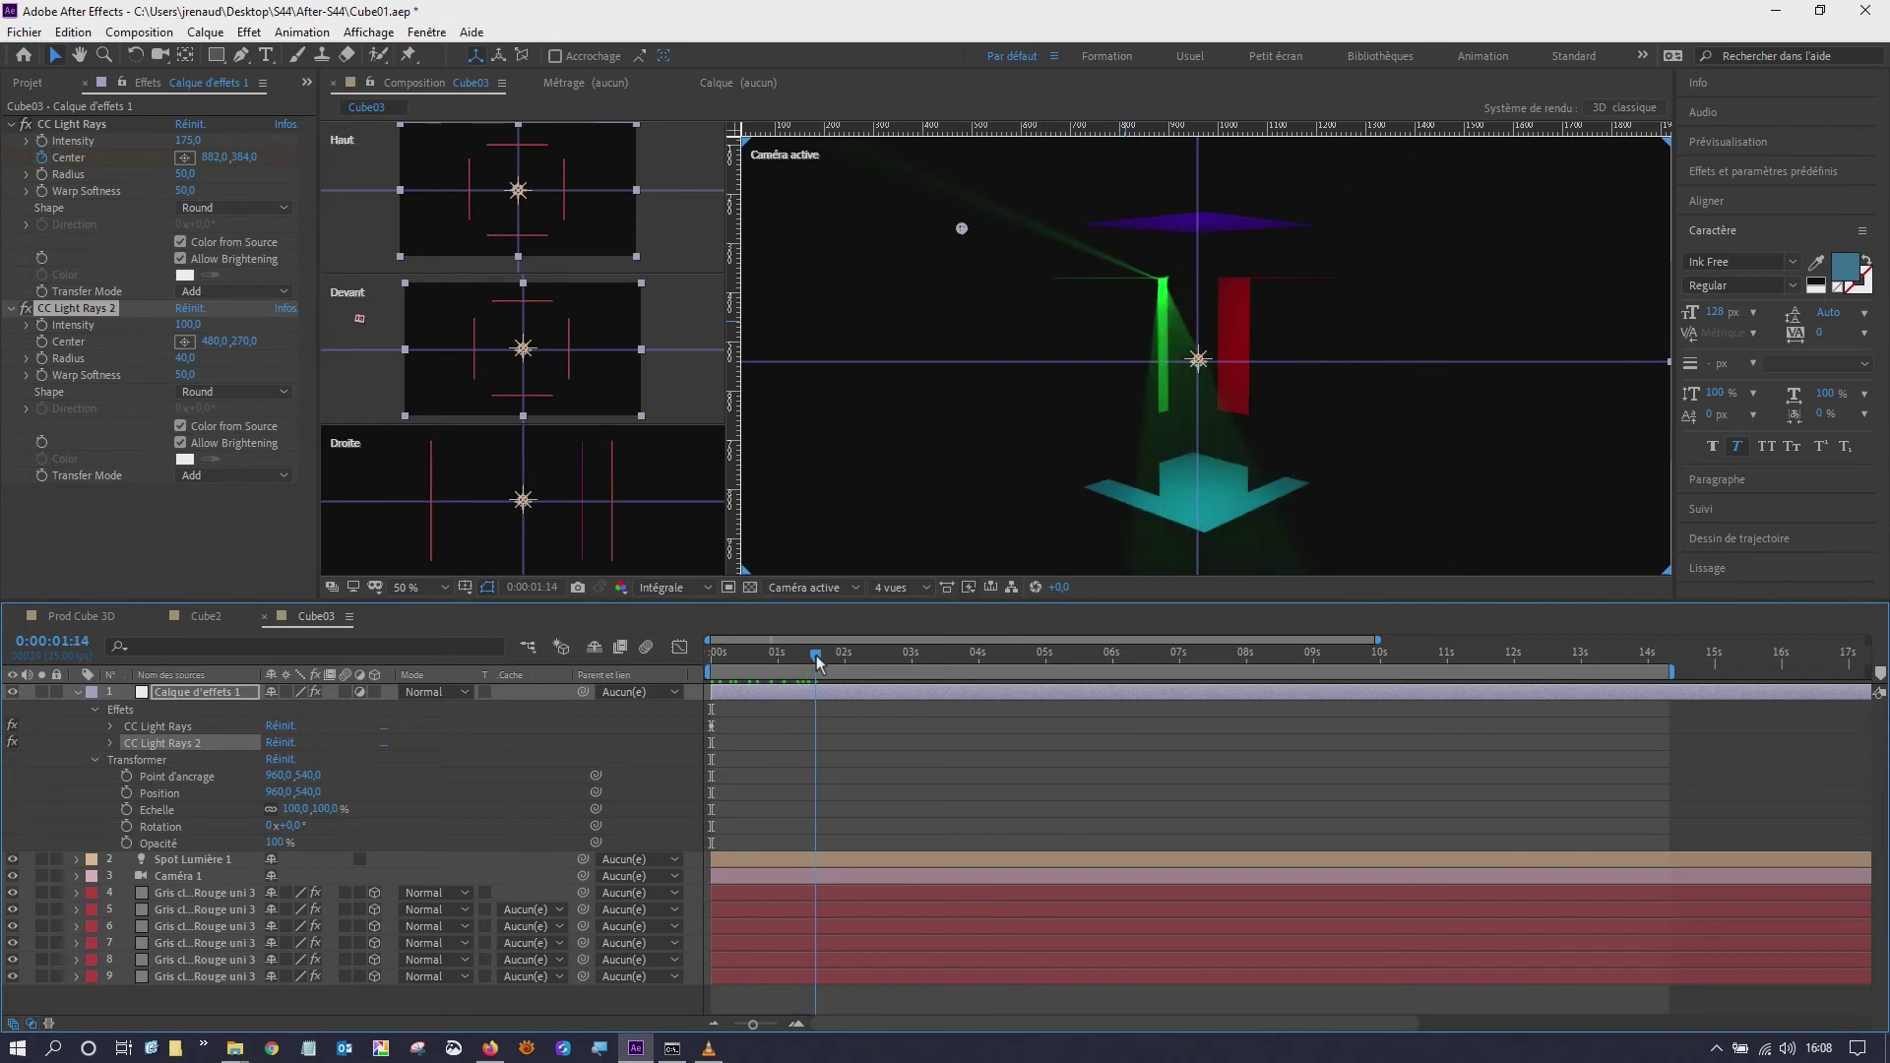
pyautogui.click(927, 653)
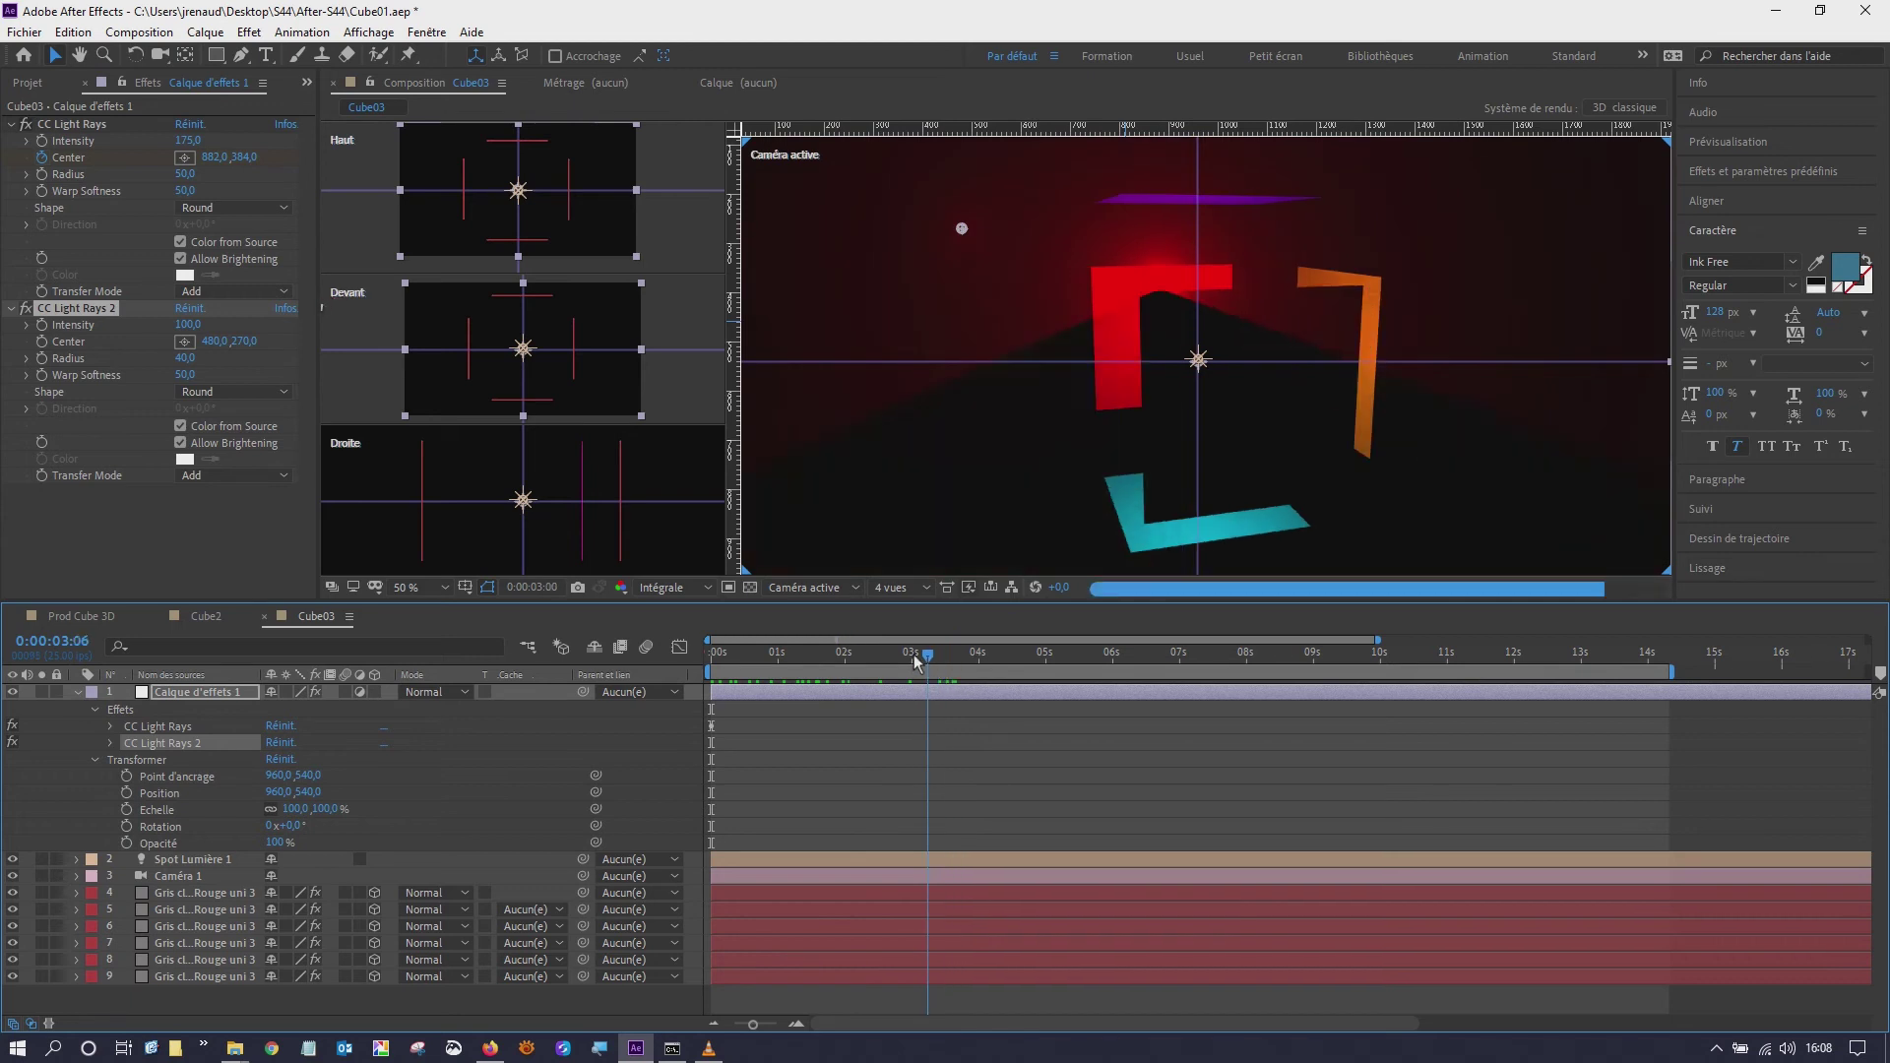
pyautogui.moveTo(915, 656); pyautogui.dragTo(819, 655)
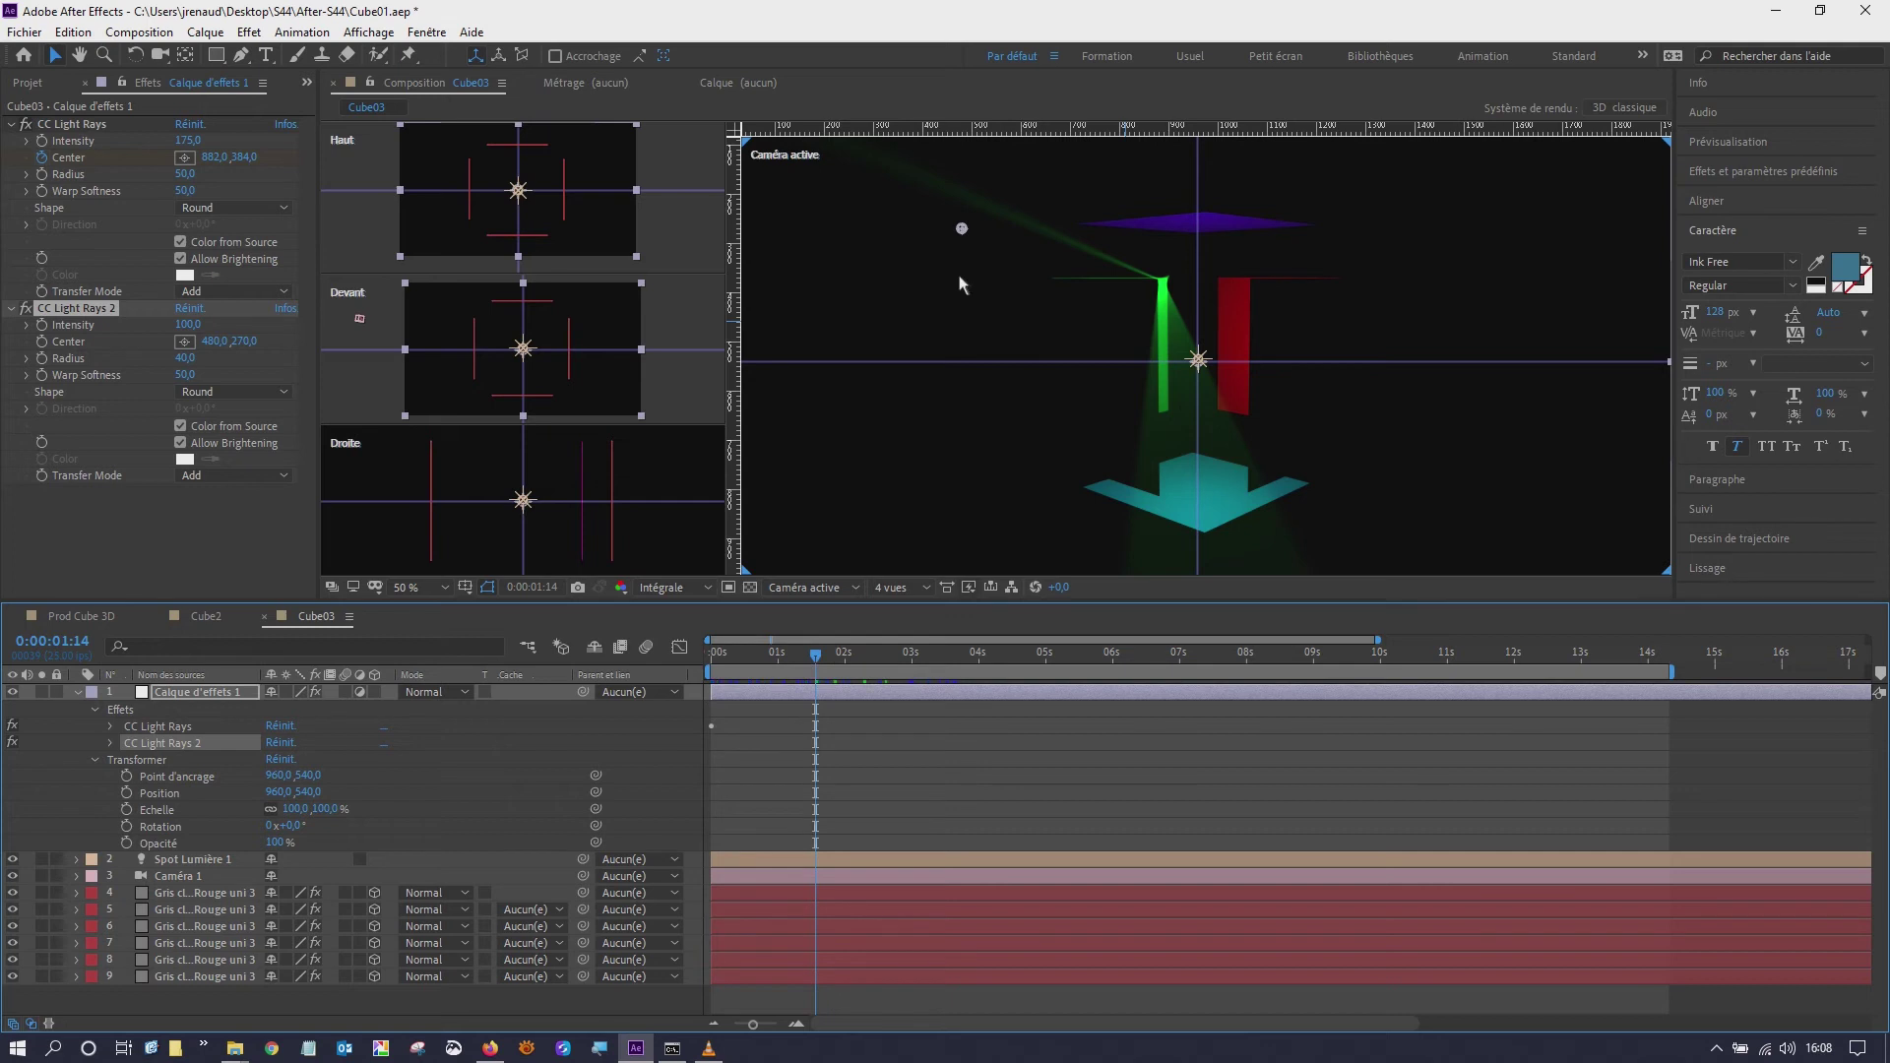
pyautogui.moveTo(962, 232); pyautogui.dragTo(1137, 513)
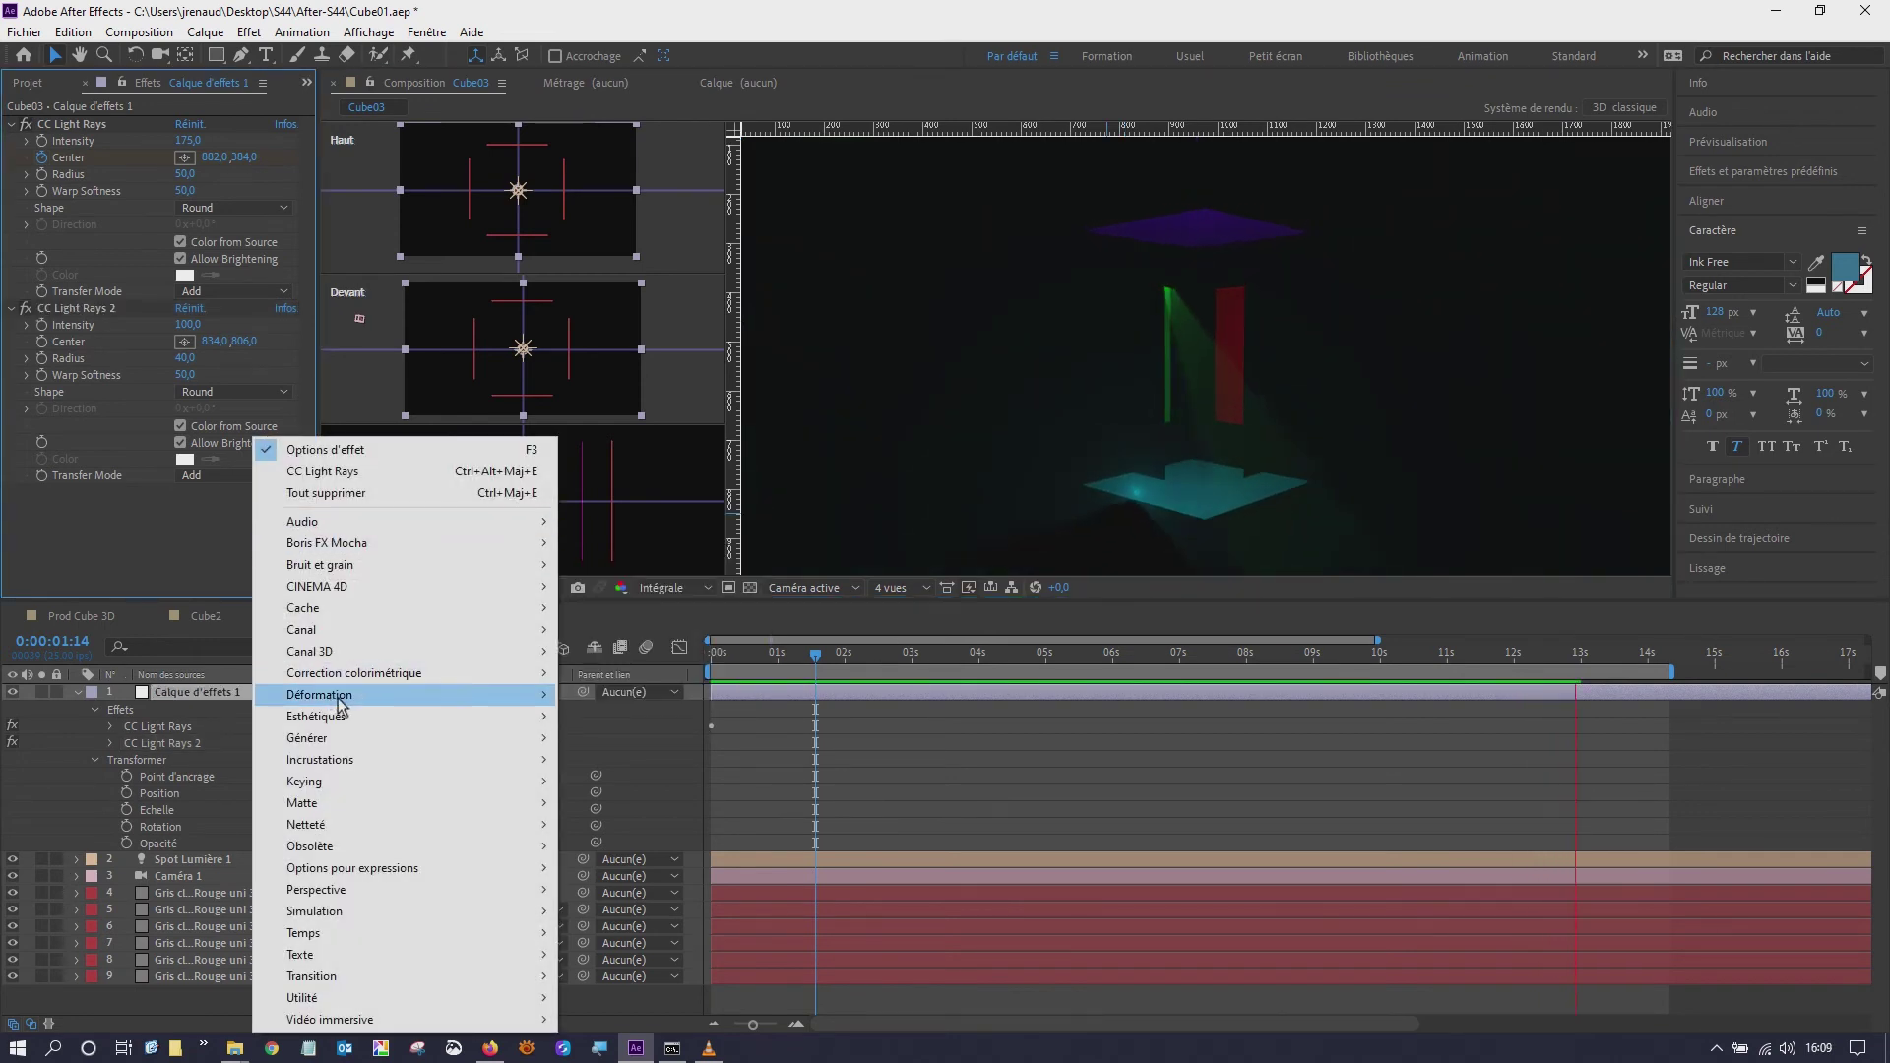
# - Apply CC Light Rays 3 from Générer and set its centre near the top at 838,256
pyautogui.moveTo(552, 737)
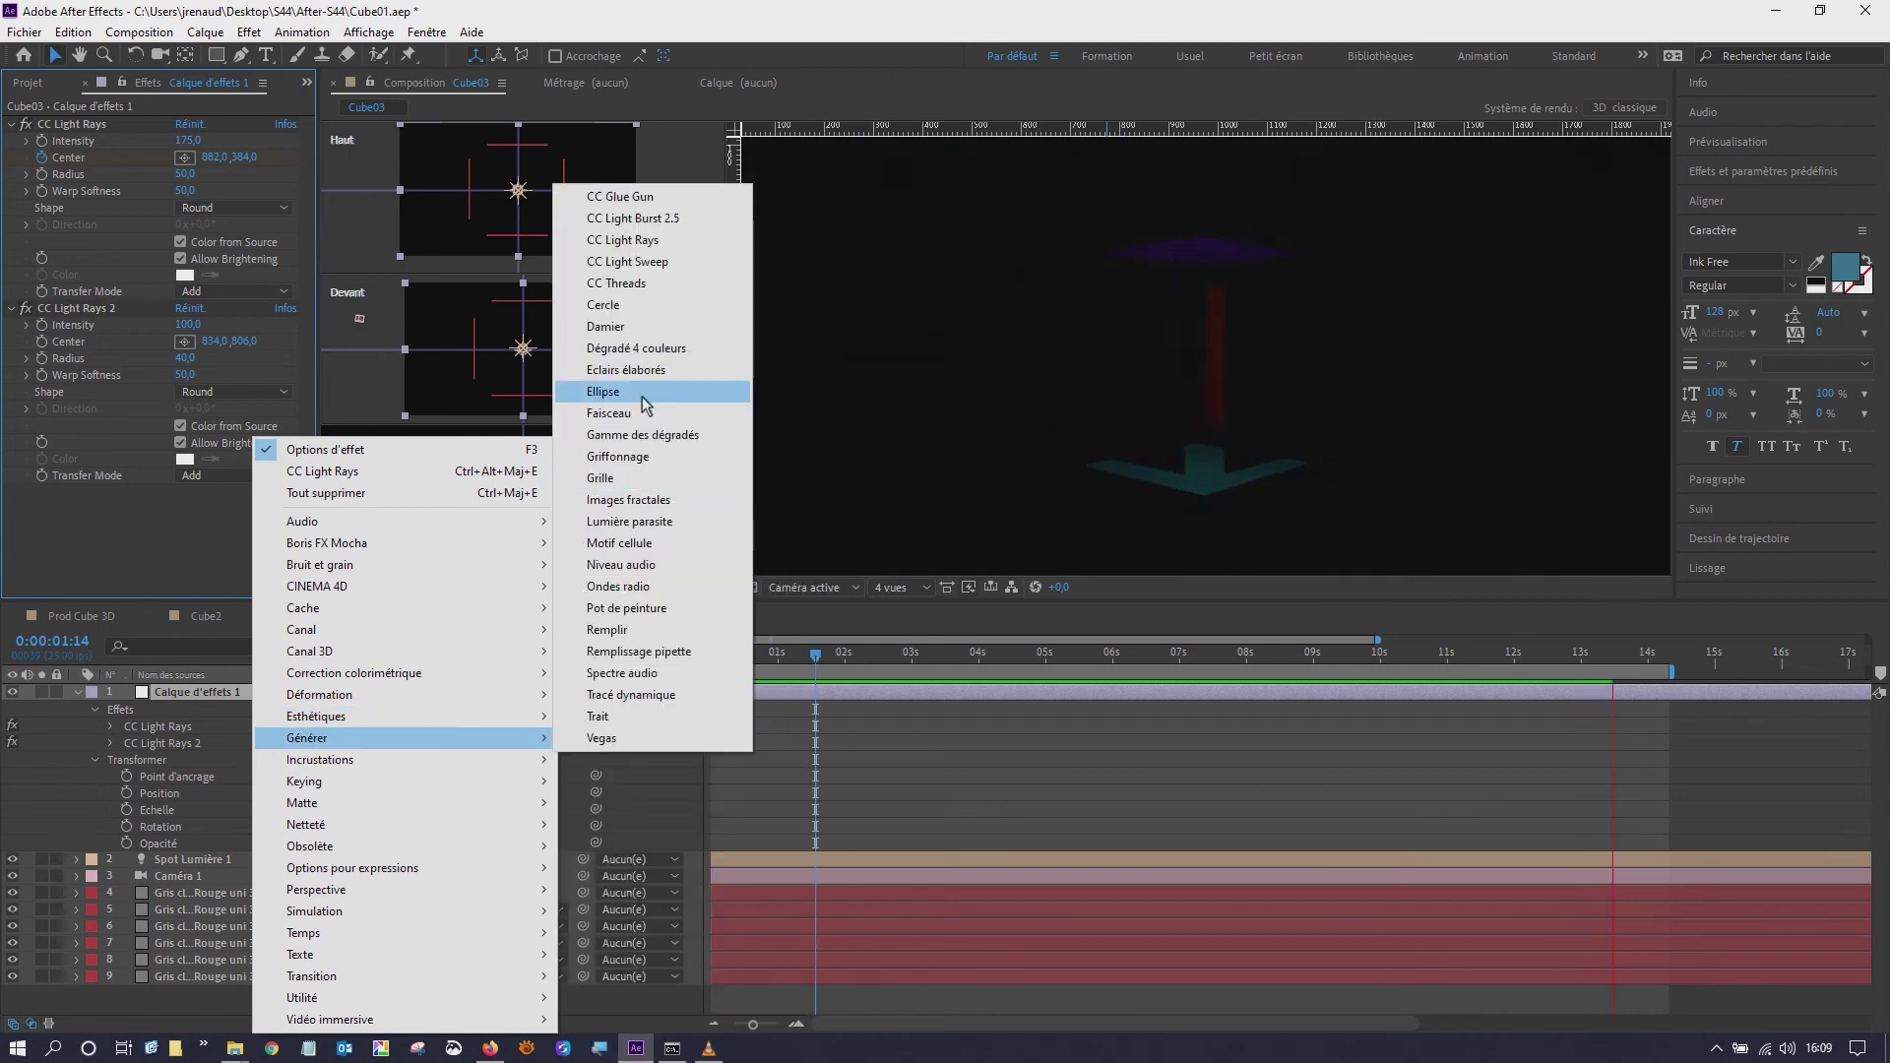
pyautogui.click(640, 241)
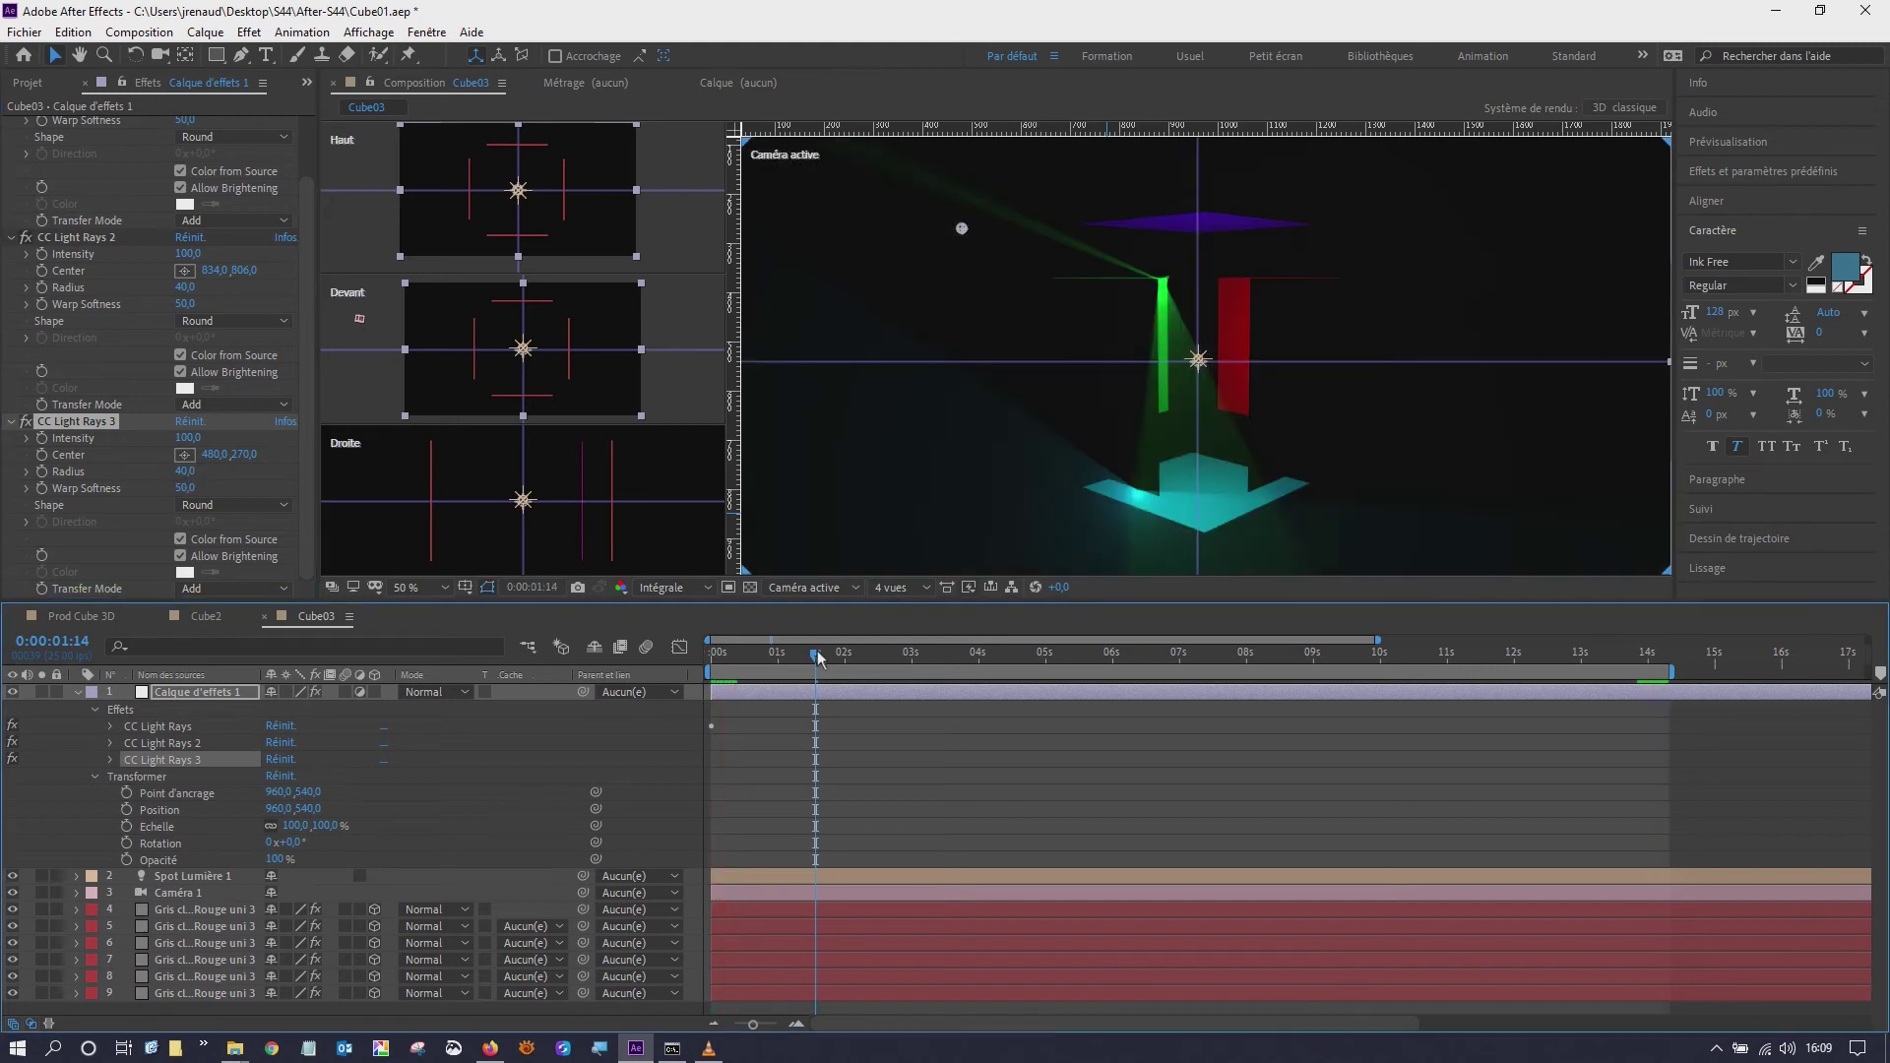
pyautogui.click(185, 455)
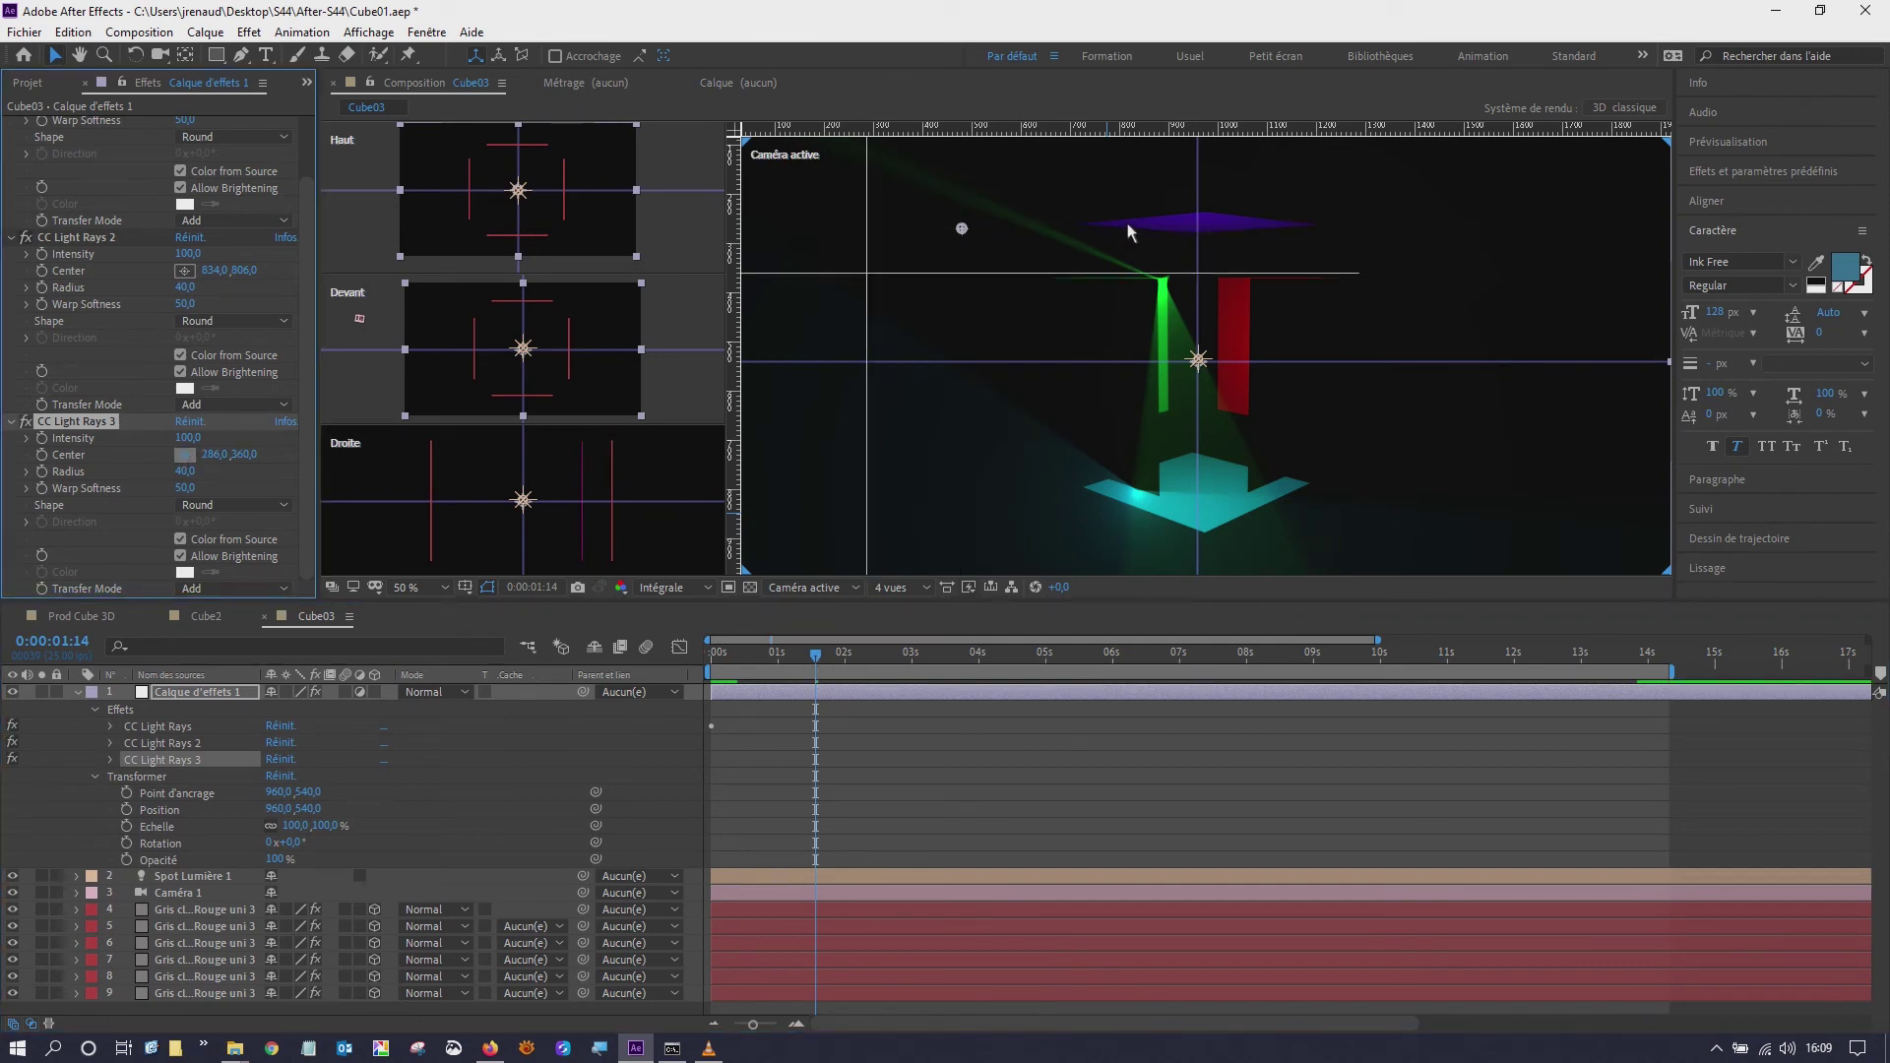
pyautogui.click(1129, 243)
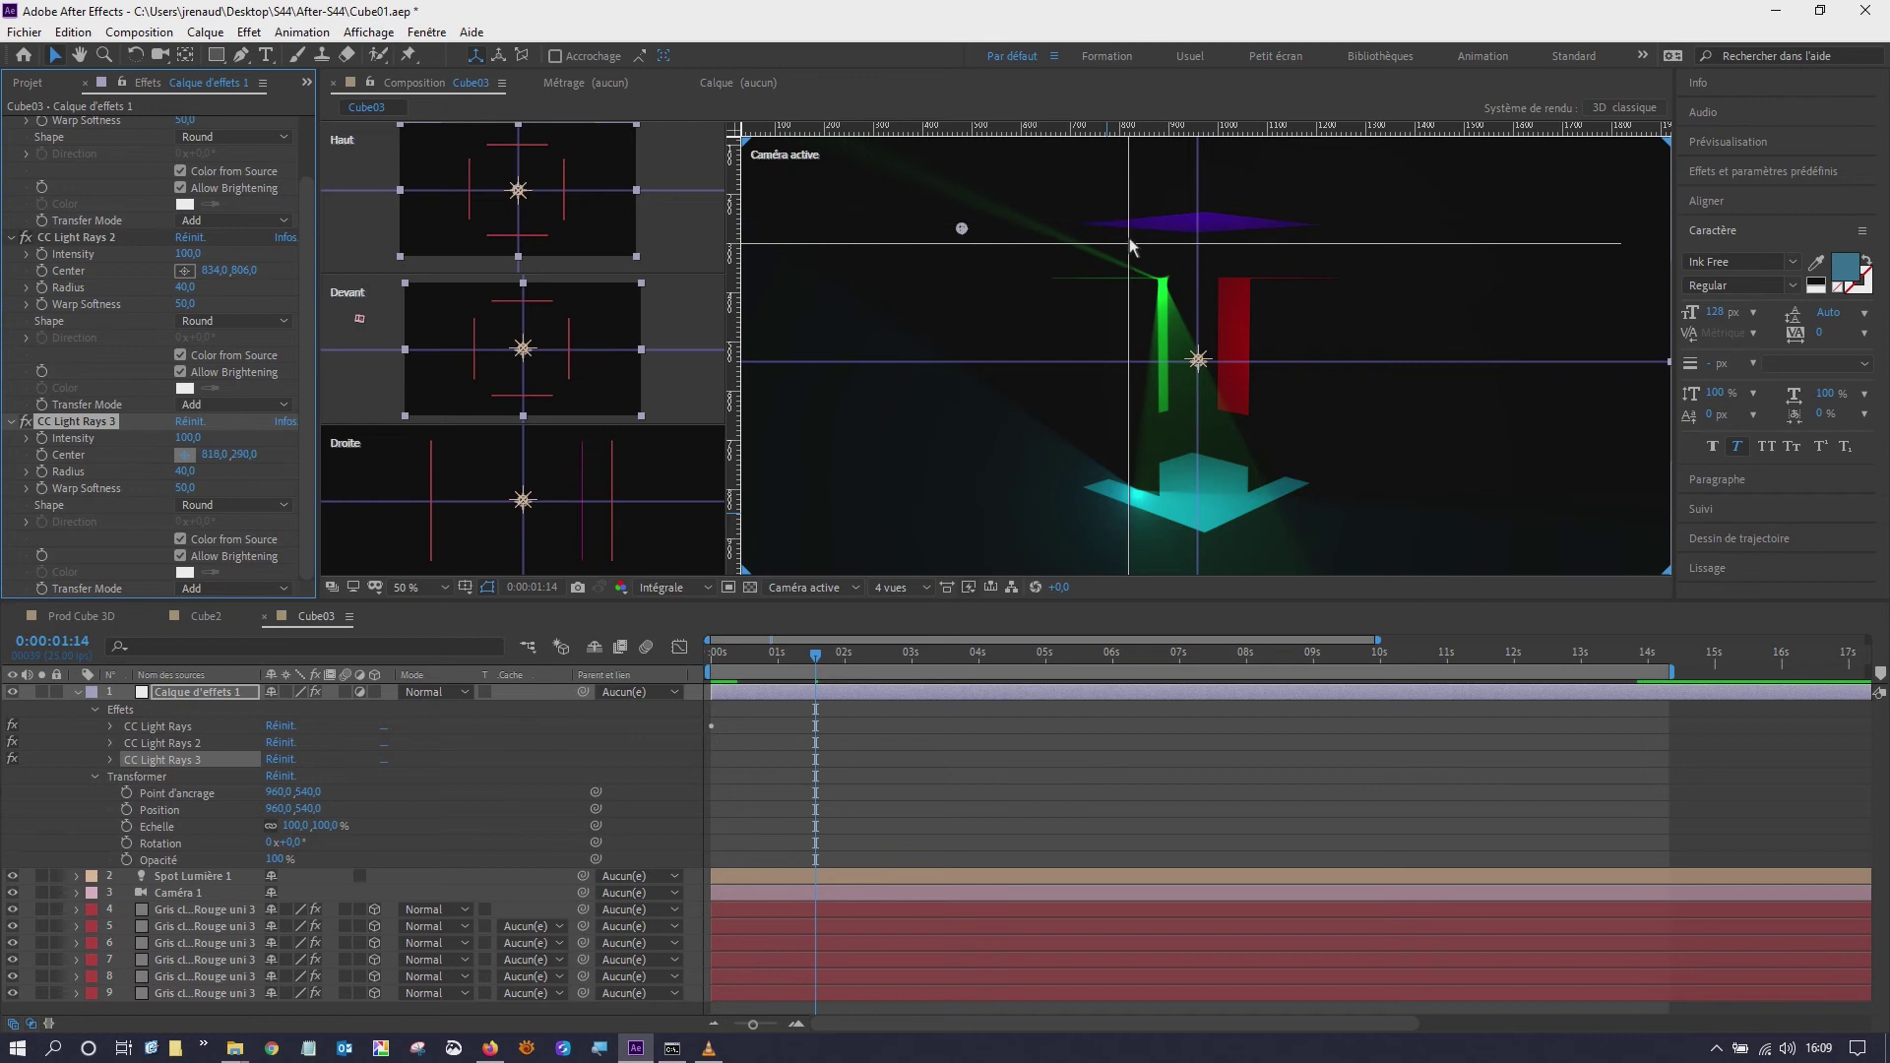
pyautogui.click(1137, 231)
pyautogui.moveTo(1137, 230); pyautogui.dragTo(1139, 224)
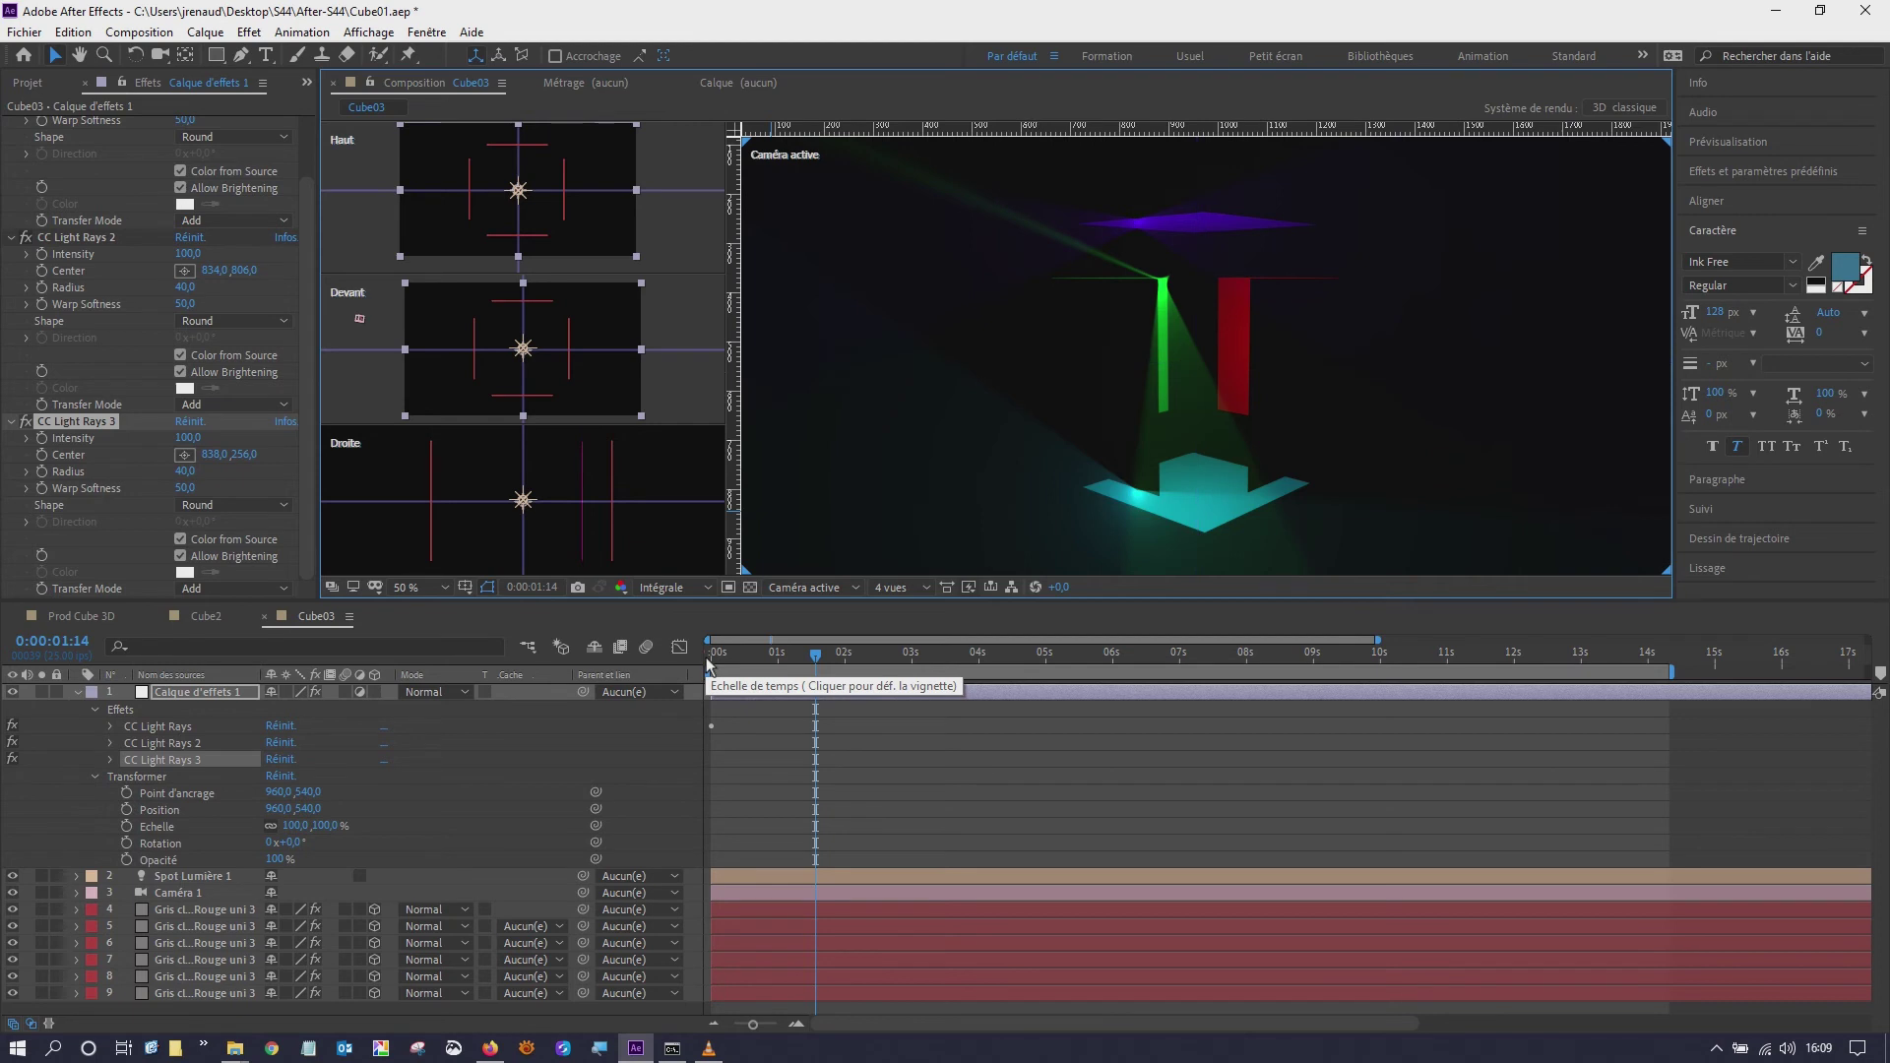
# - At about 0:00:04:01, shift CC Light Rays 3's centre right to 996,238 and preview the animation
pyautogui.moveTo(706, 657); pyautogui.dragTo(972, 675)
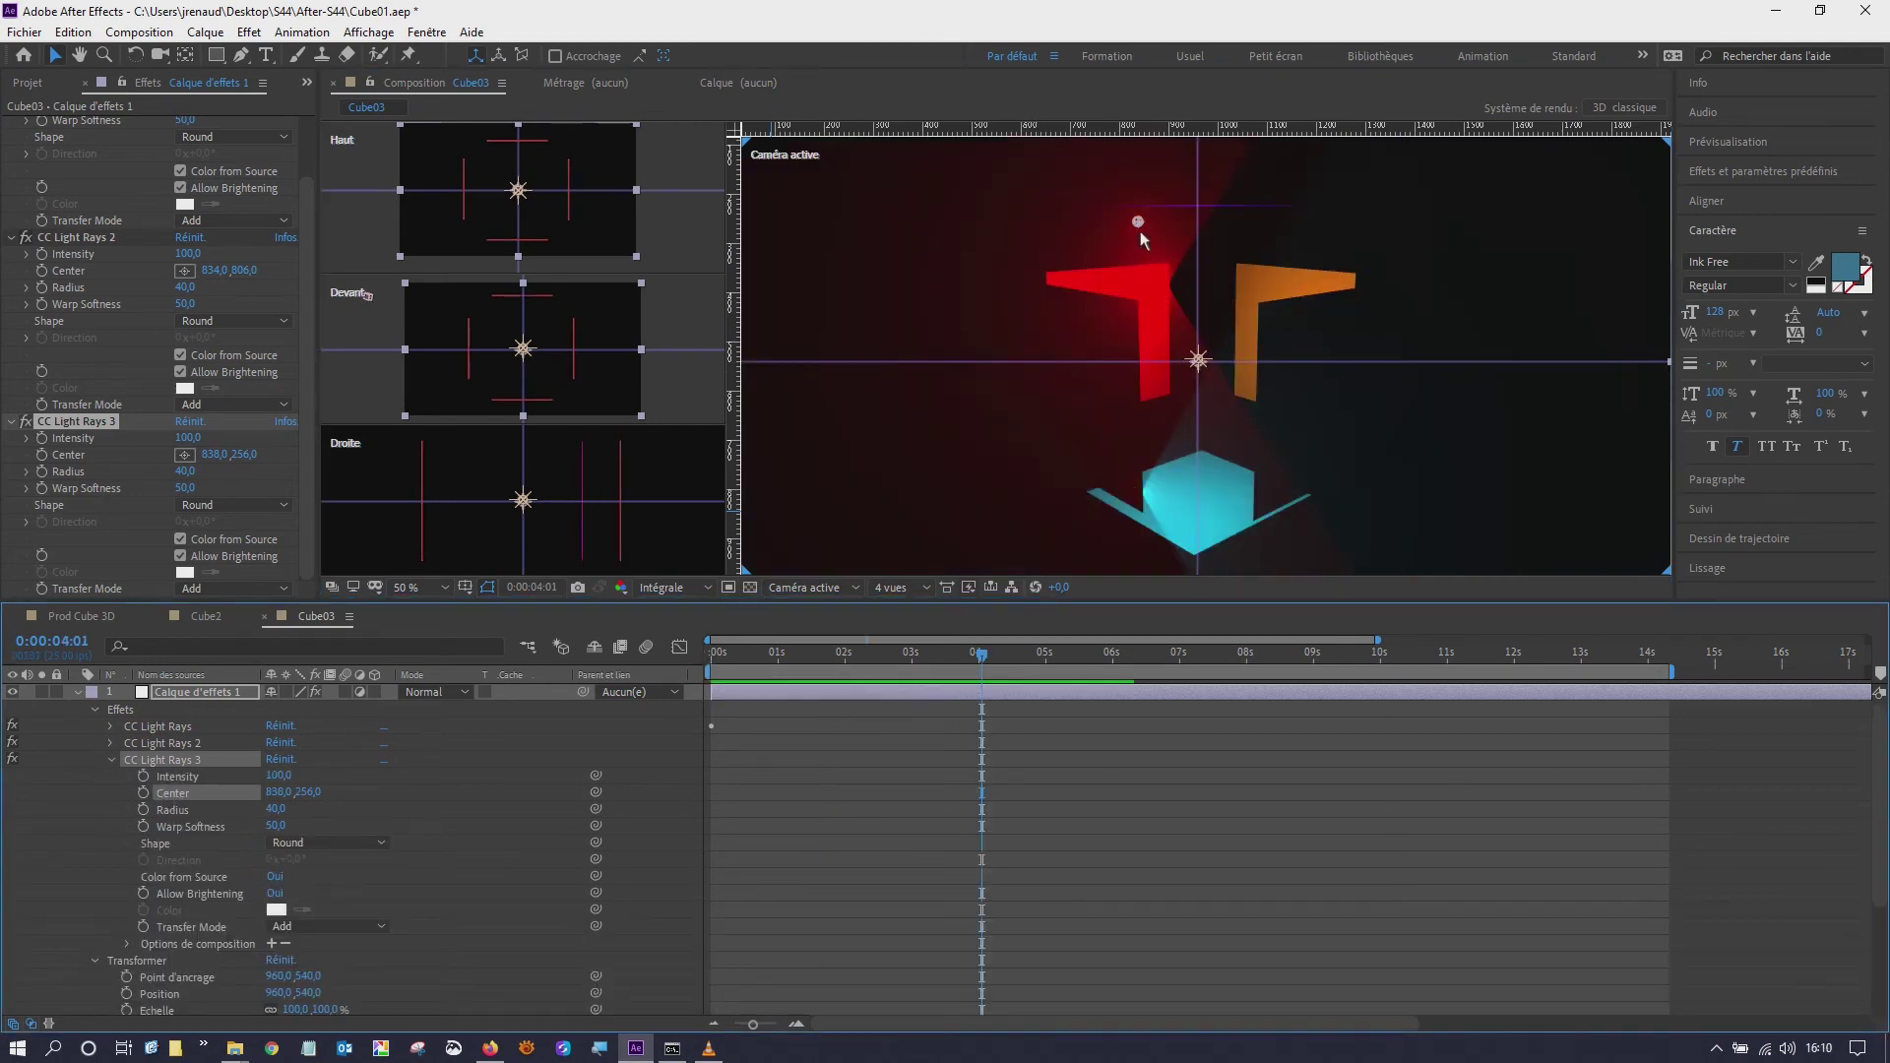
pyautogui.moveTo(1138, 221); pyautogui.dragTo(1154, 211)
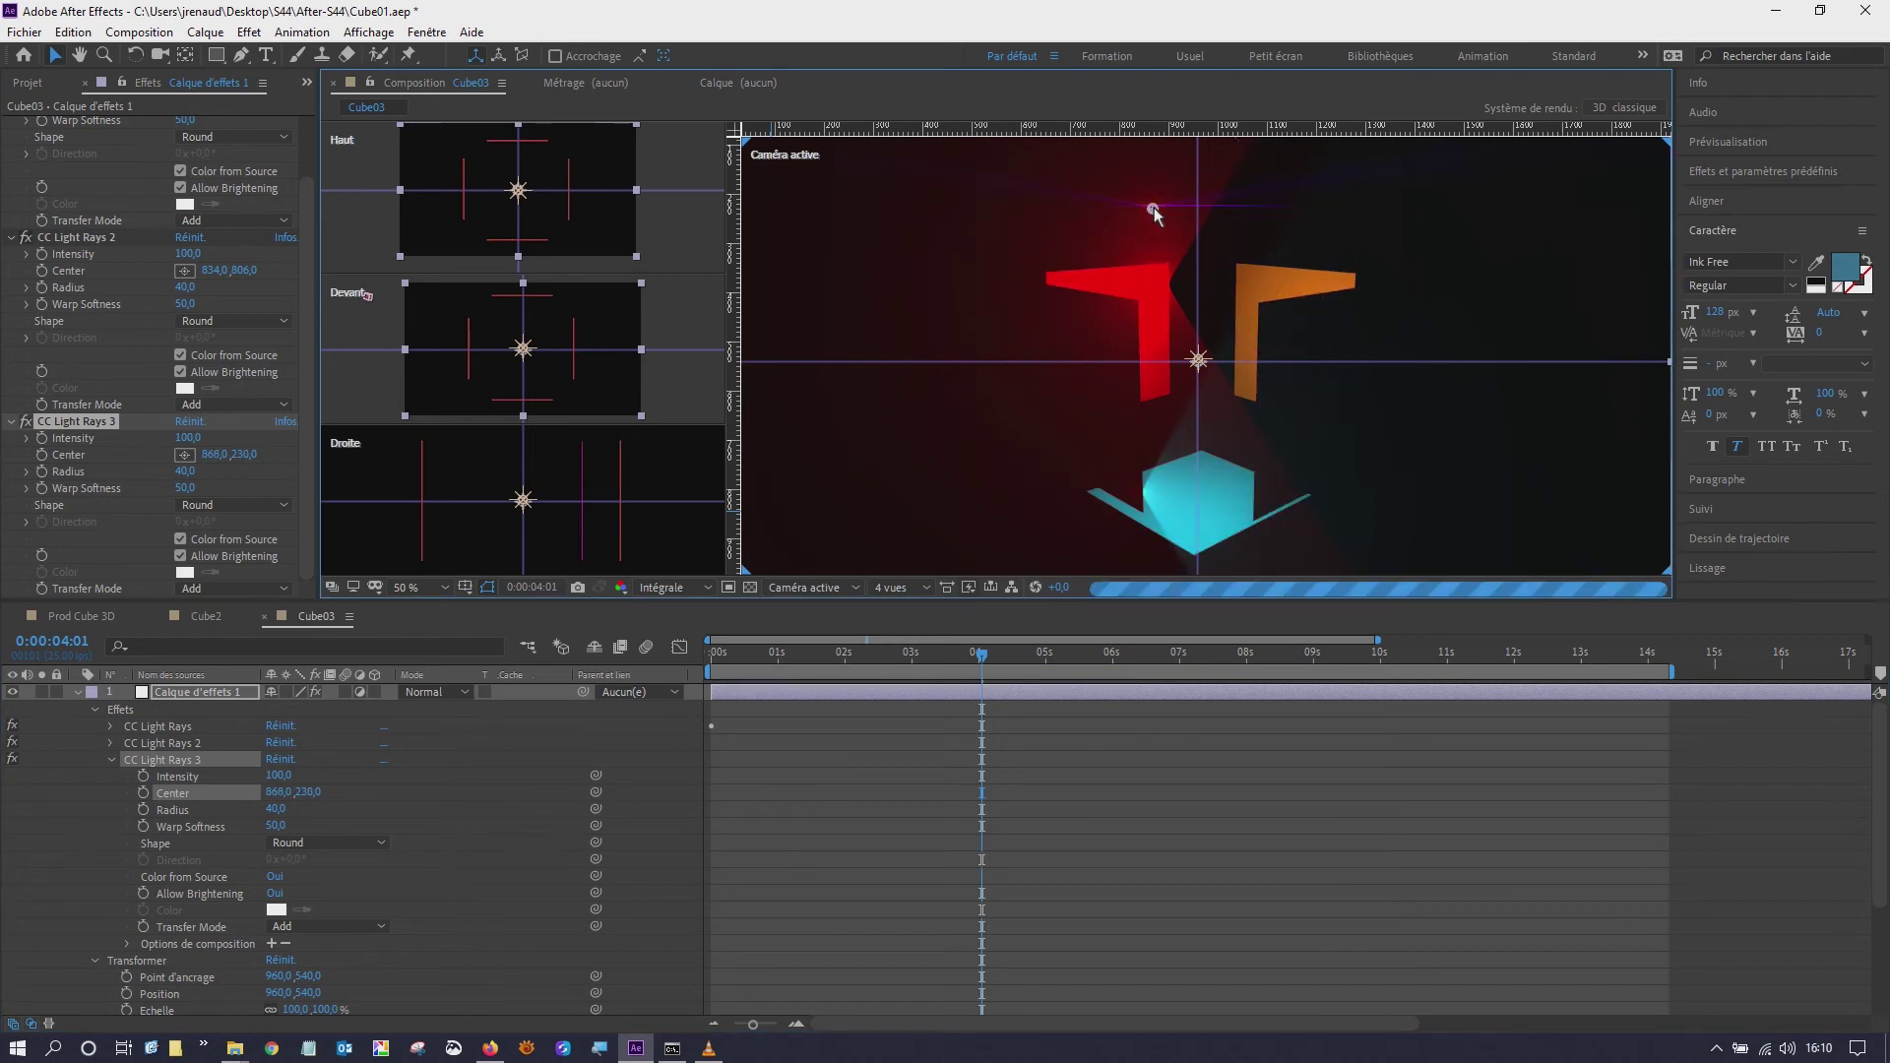
pyautogui.moveTo(1198, 218); pyautogui.dragTo(1217, 216)
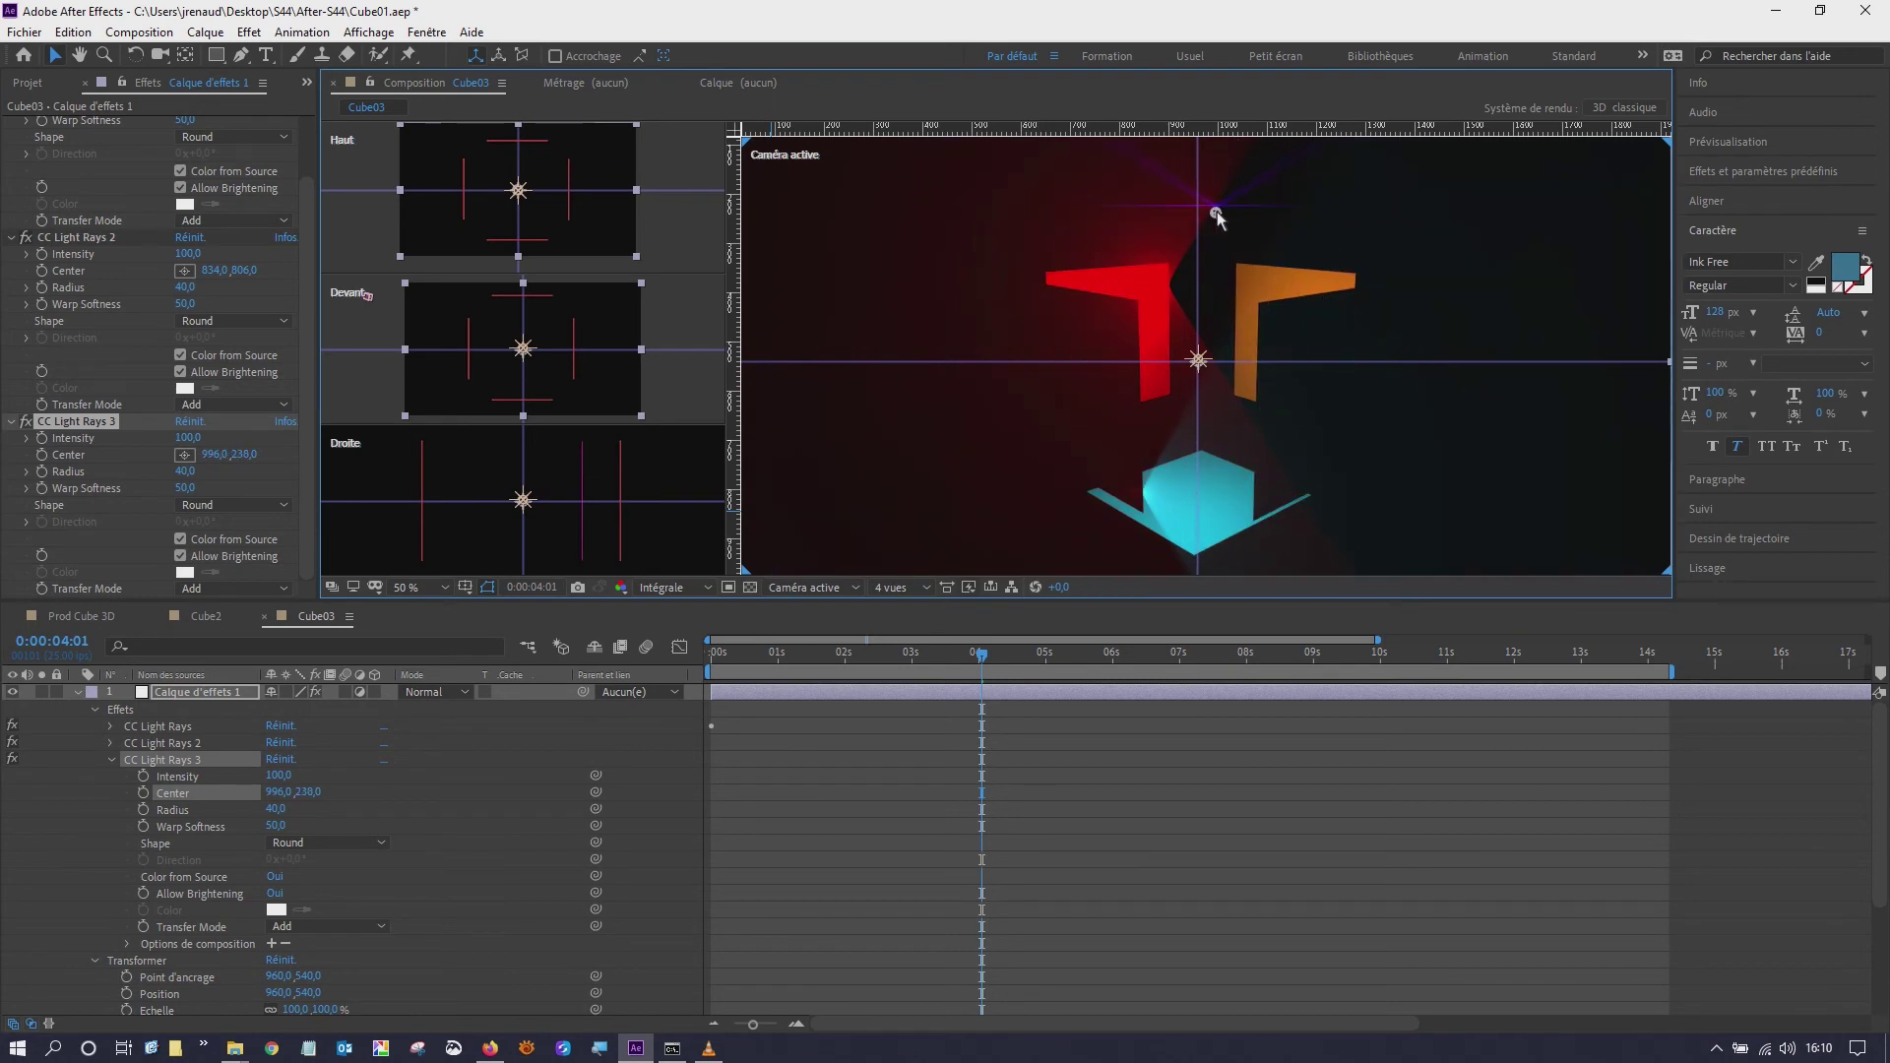
pyautogui.press('space')
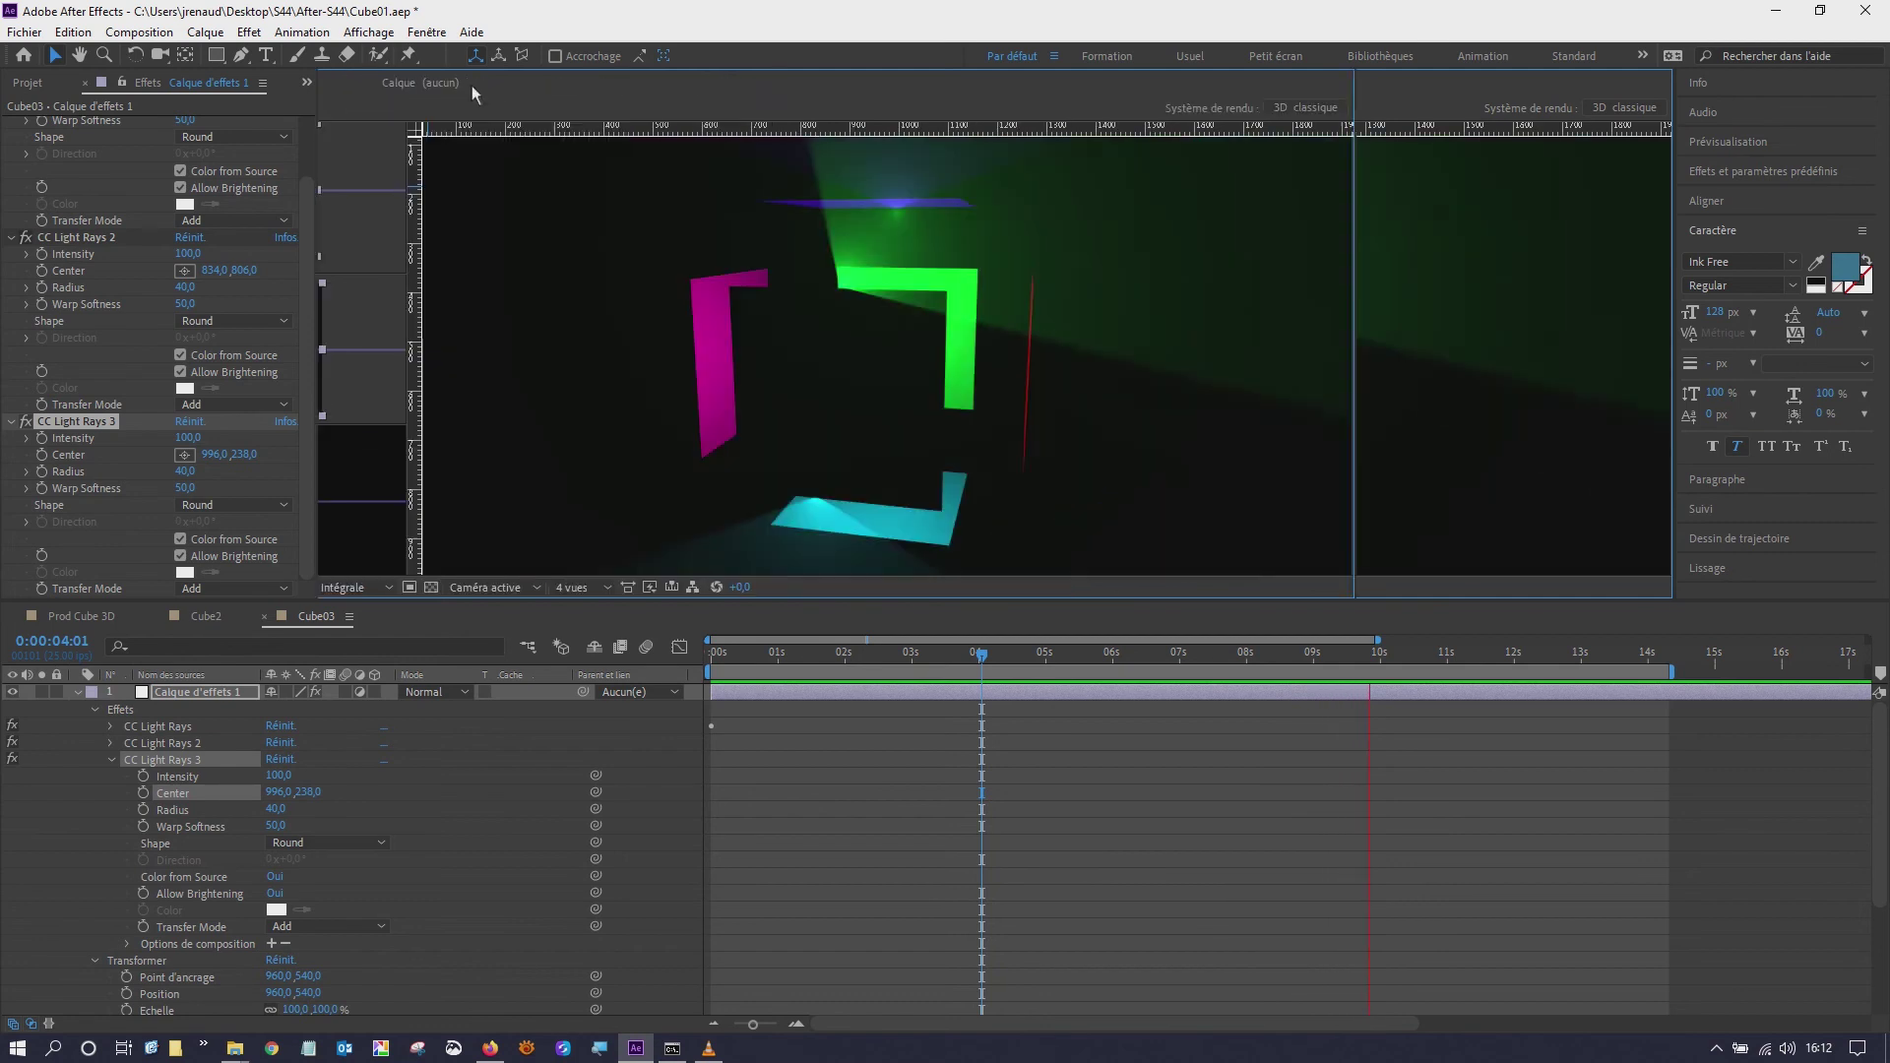
pyautogui.doubleClick(471, 86)
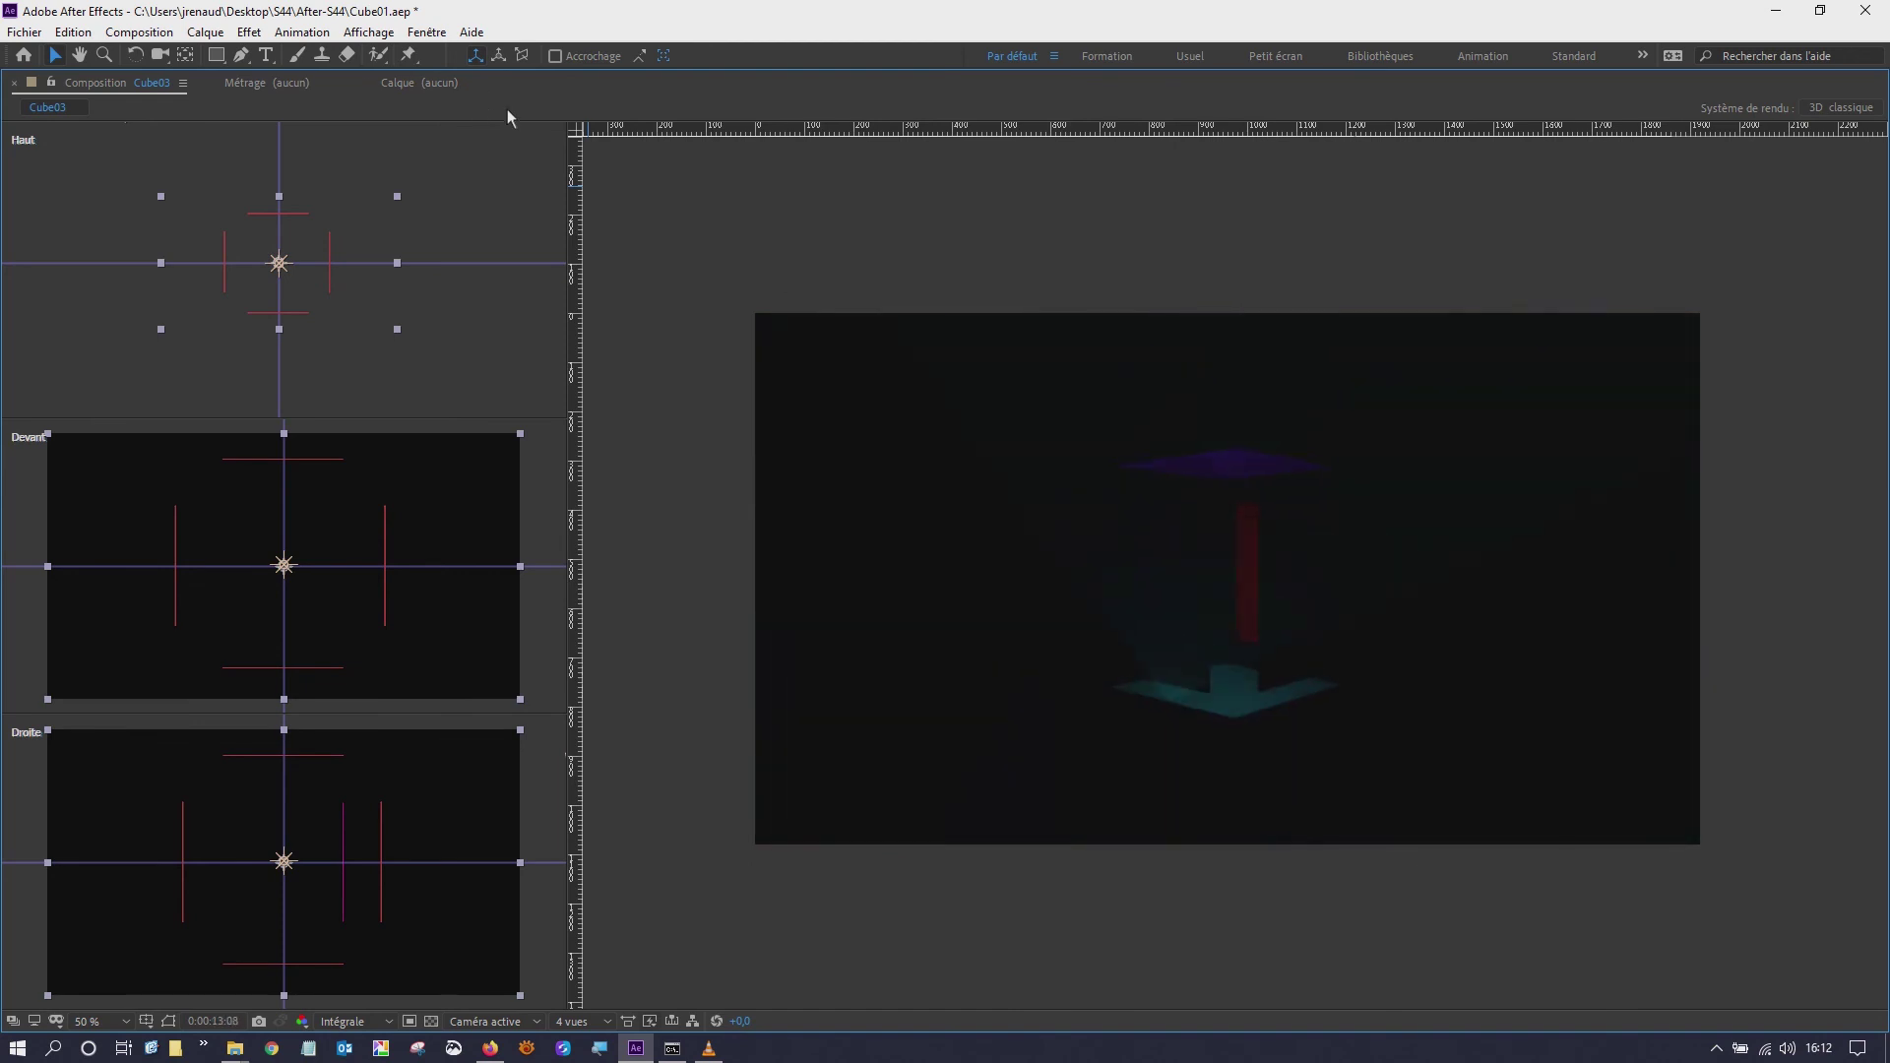
# - Keyframe CC Light Rays 3's Center to slide onto the purple top piece (1076,198) by 0:00:10:11
pyautogui.press('space')
pyautogui.press('`')
pyautogui.click(144, 792)
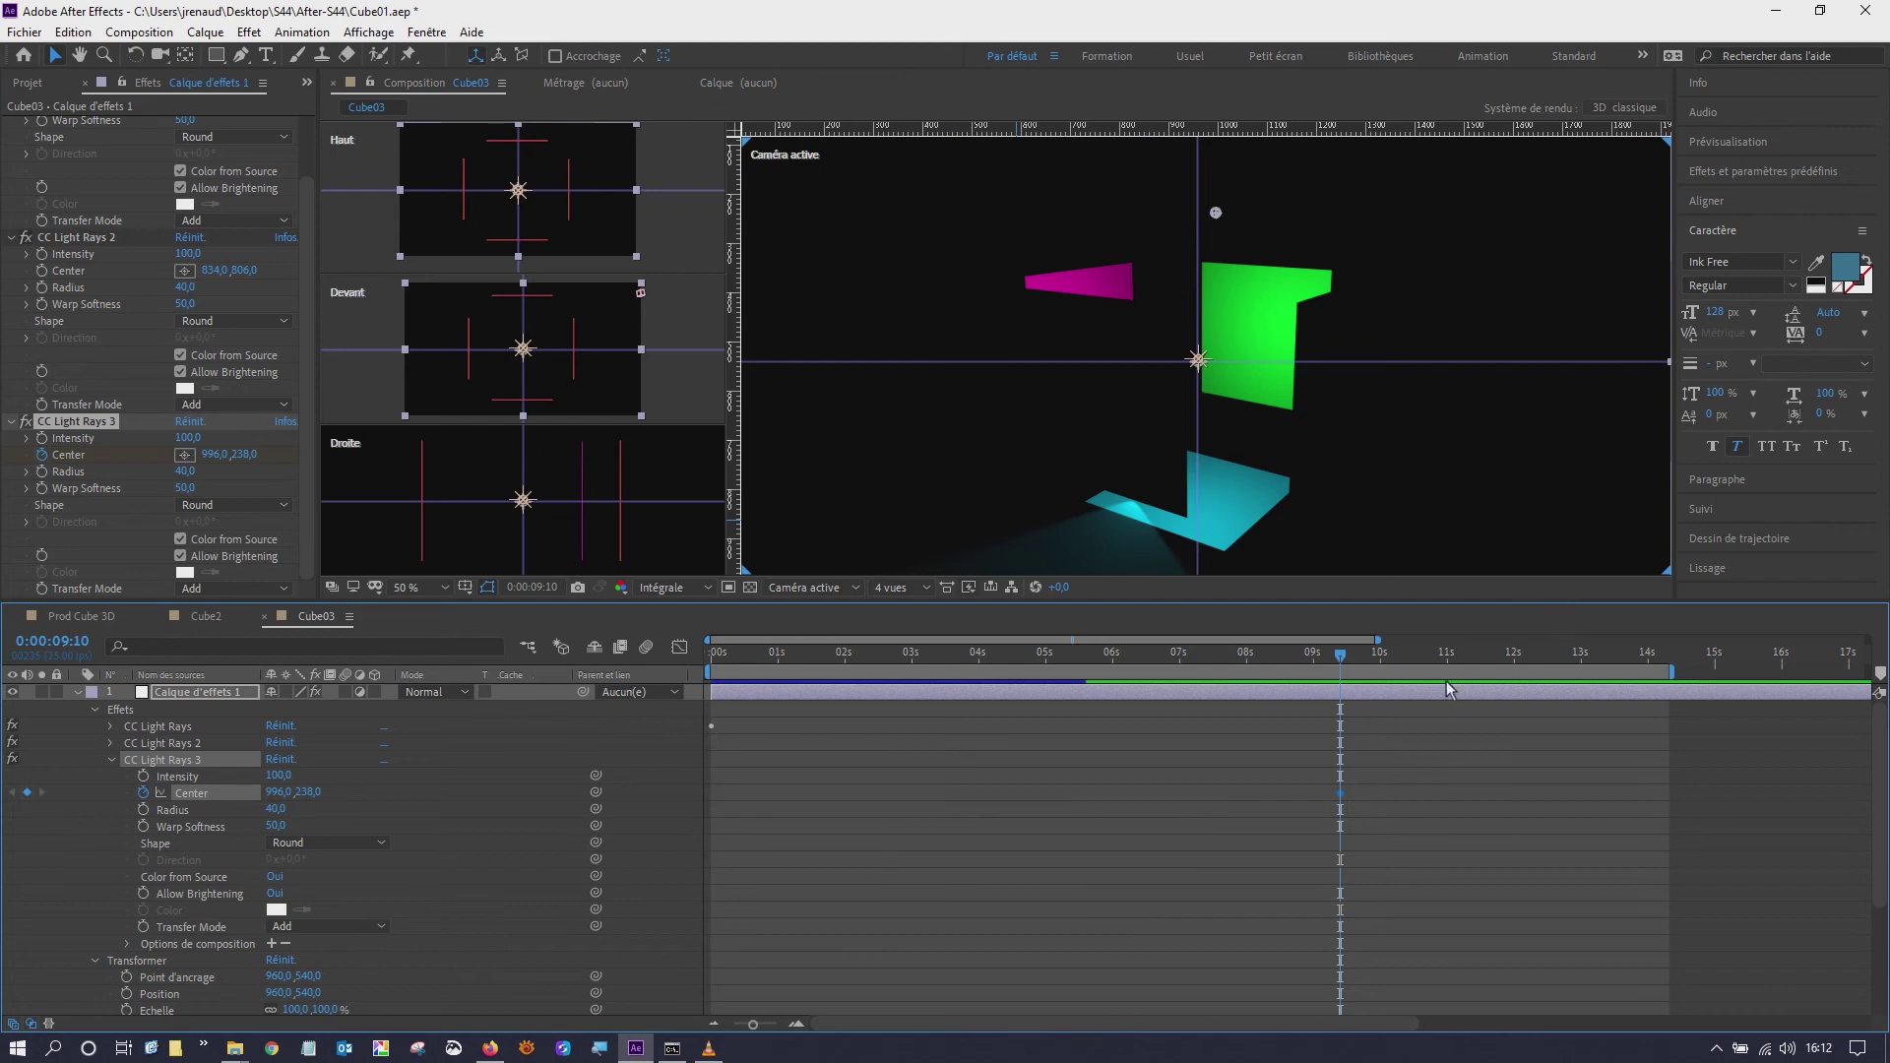
pyautogui.click(1410, 658)
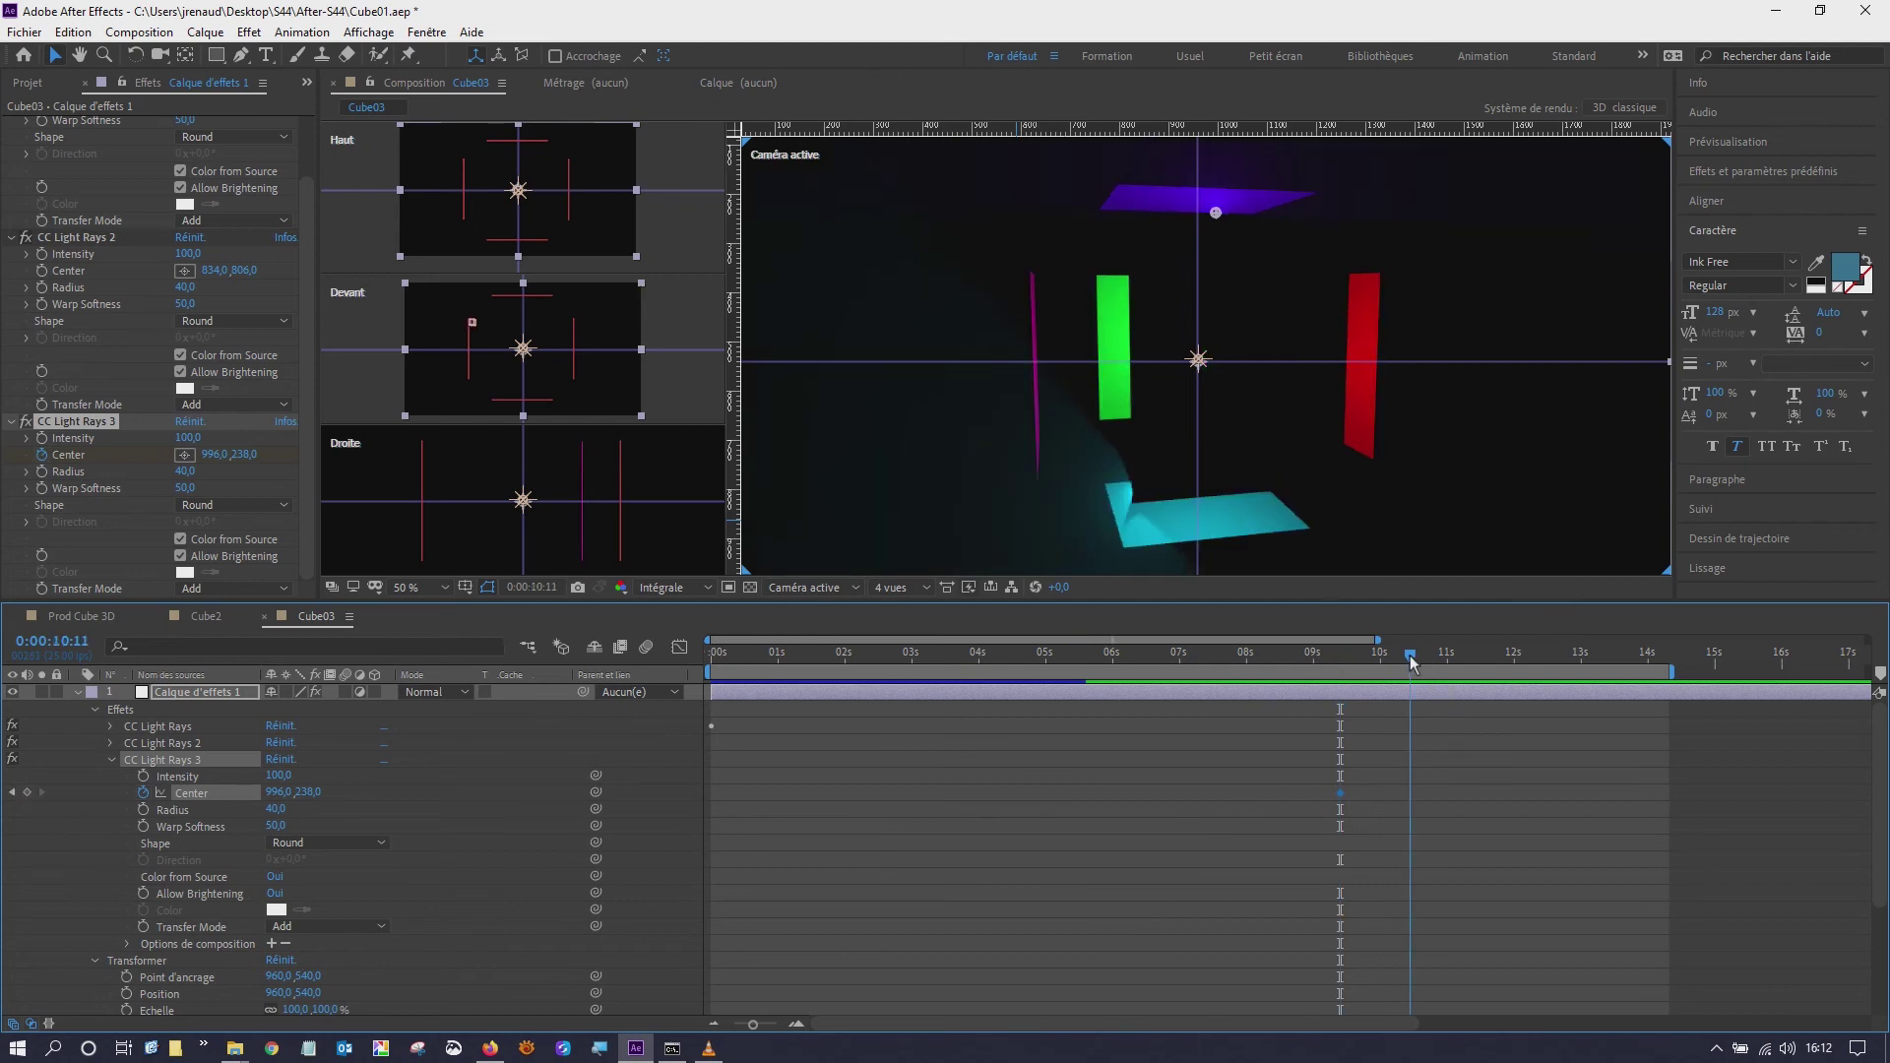
pyautogui.moveTo(1221, 215); pyautogui.dragTo(1268, 197)
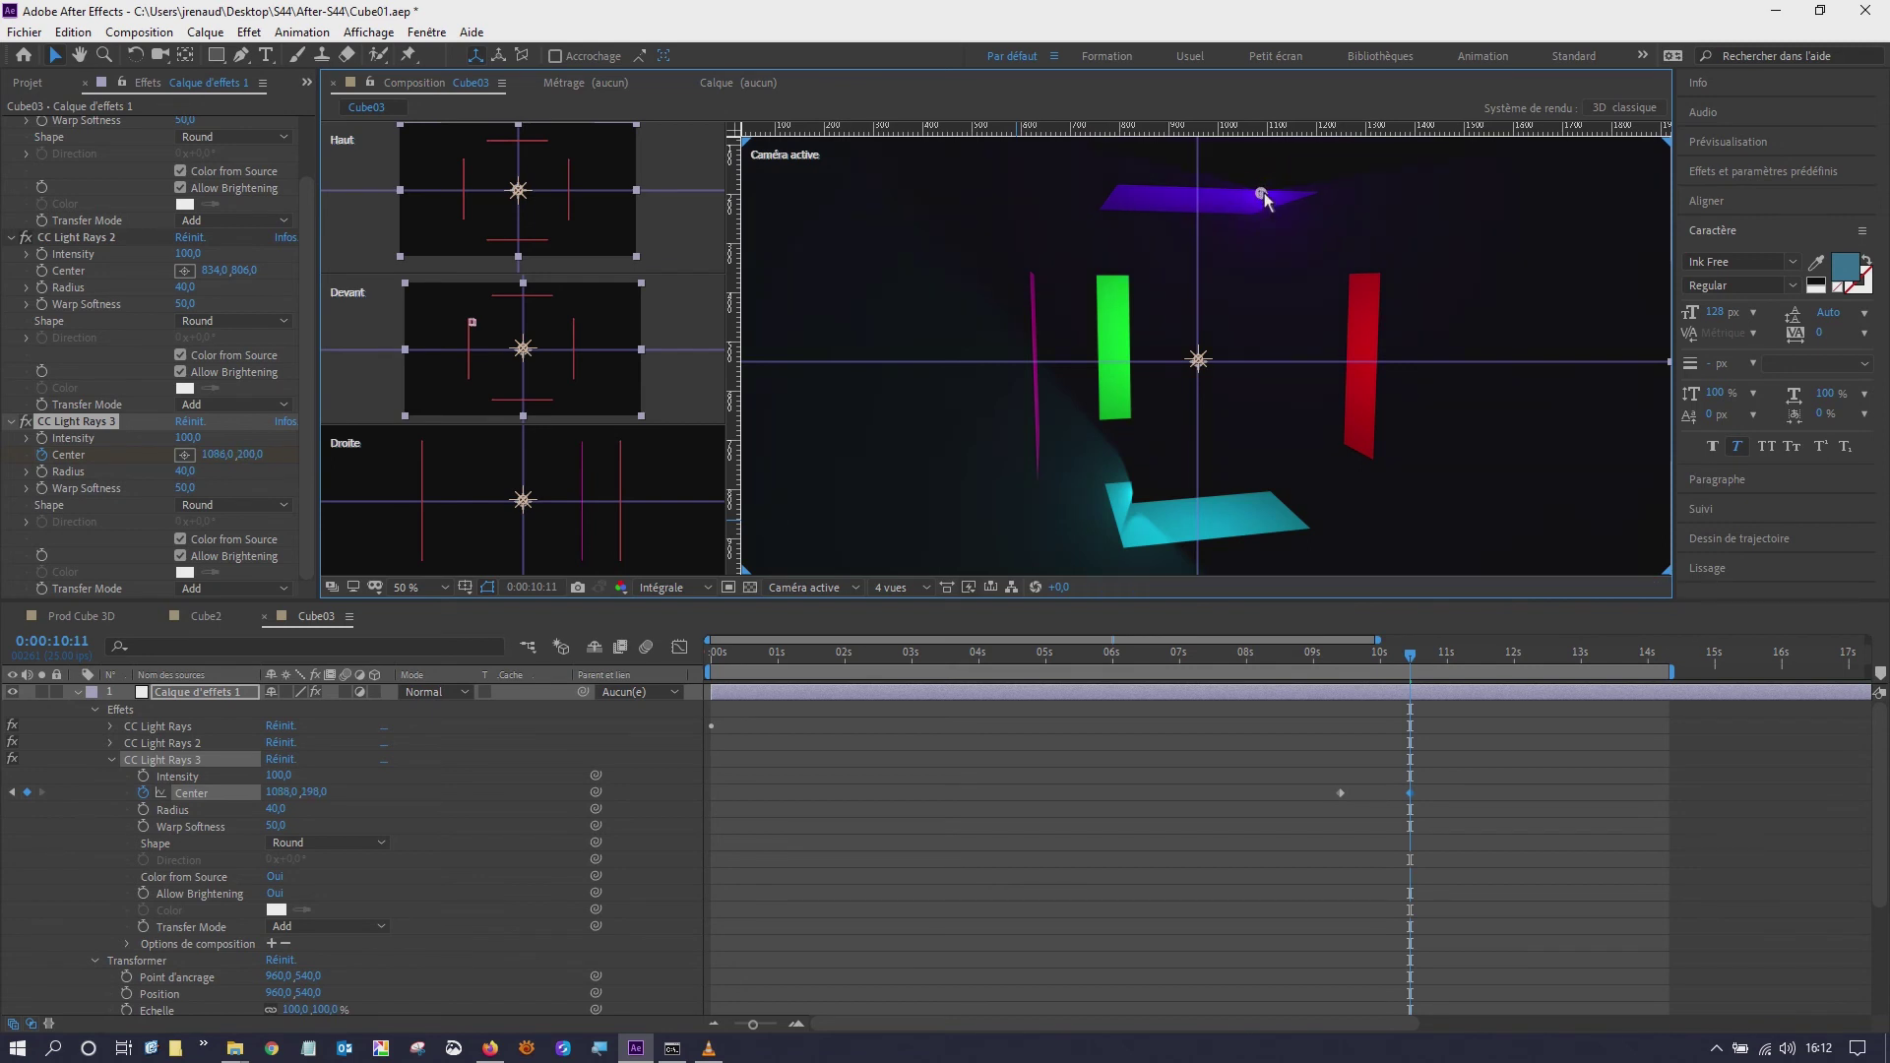
pyautogui.moveTo(1261, 203); pyautogui.dragTo(1258, 198)
# - Raise CC Light Rays 3's intensity to 390 and return to the composition start
pyautogui.moveTo(188, 438); pyautogui.dragTo(457, 430)
pyautogui.click(458, 423)
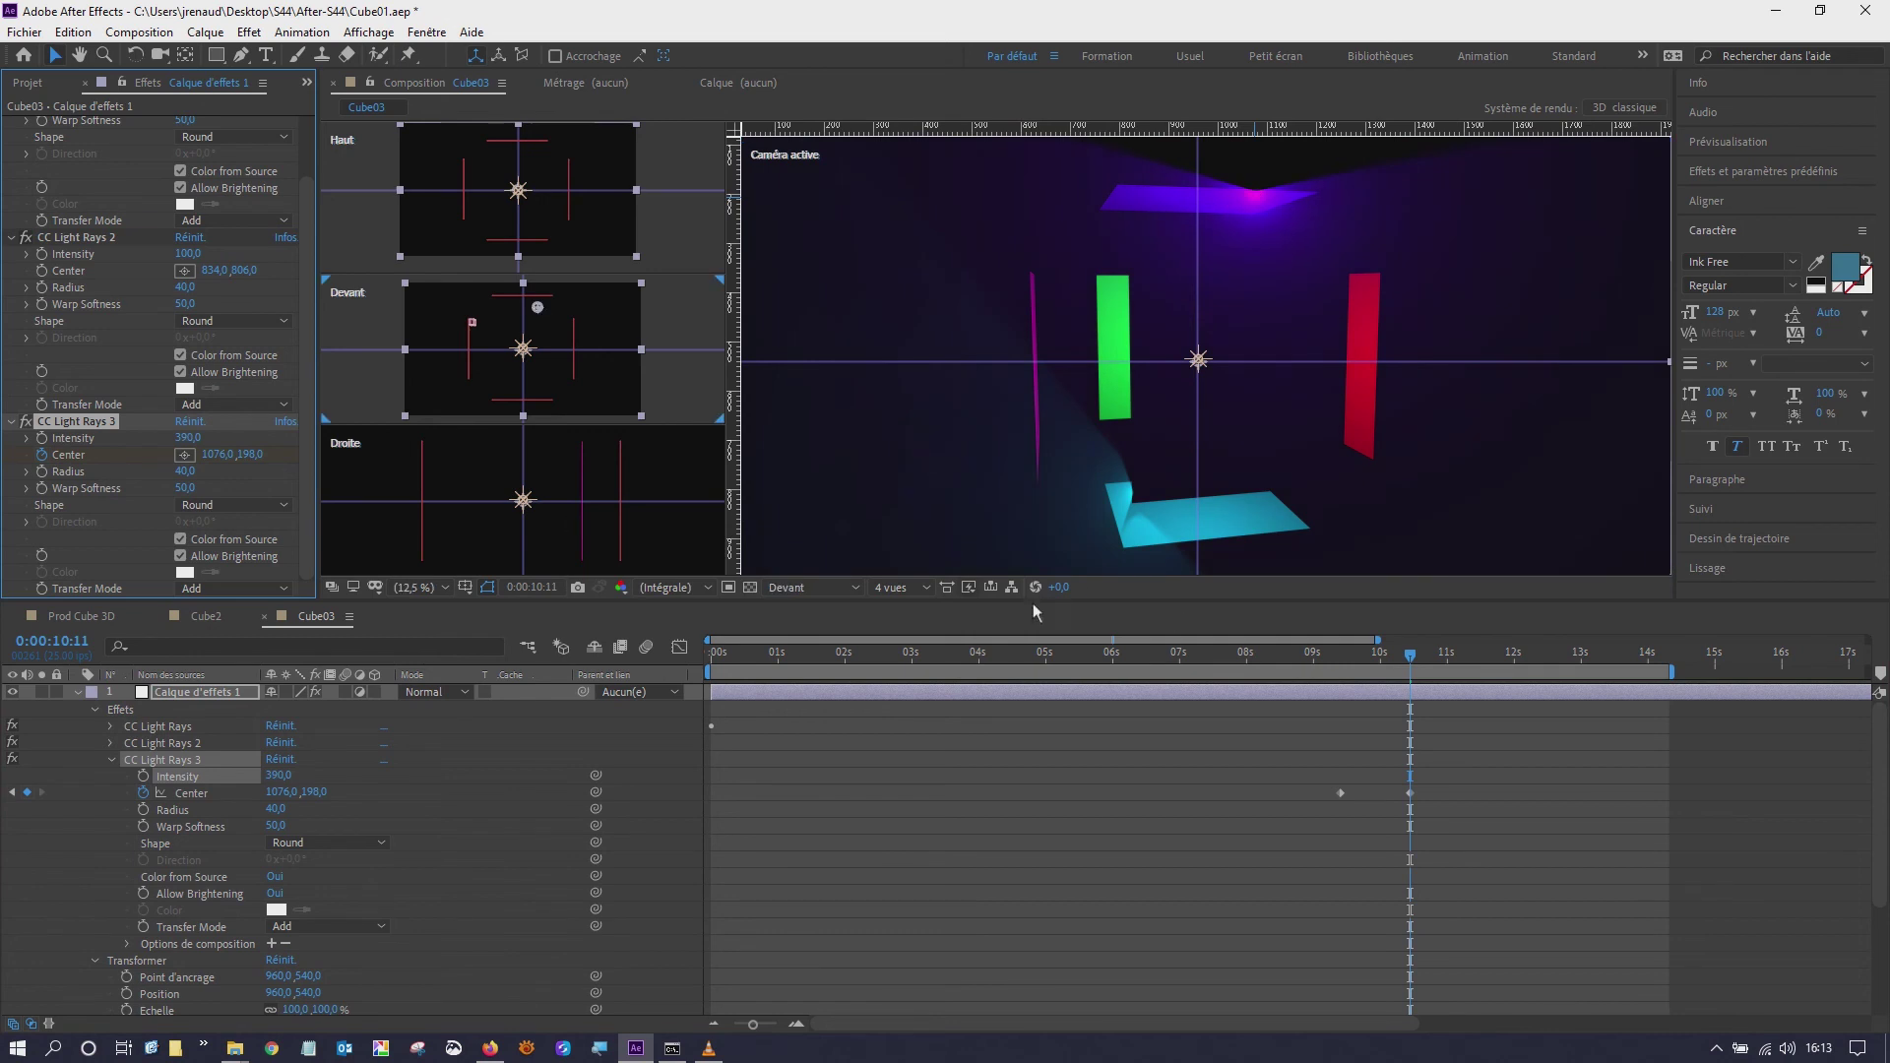
pyautogui.press('Home')
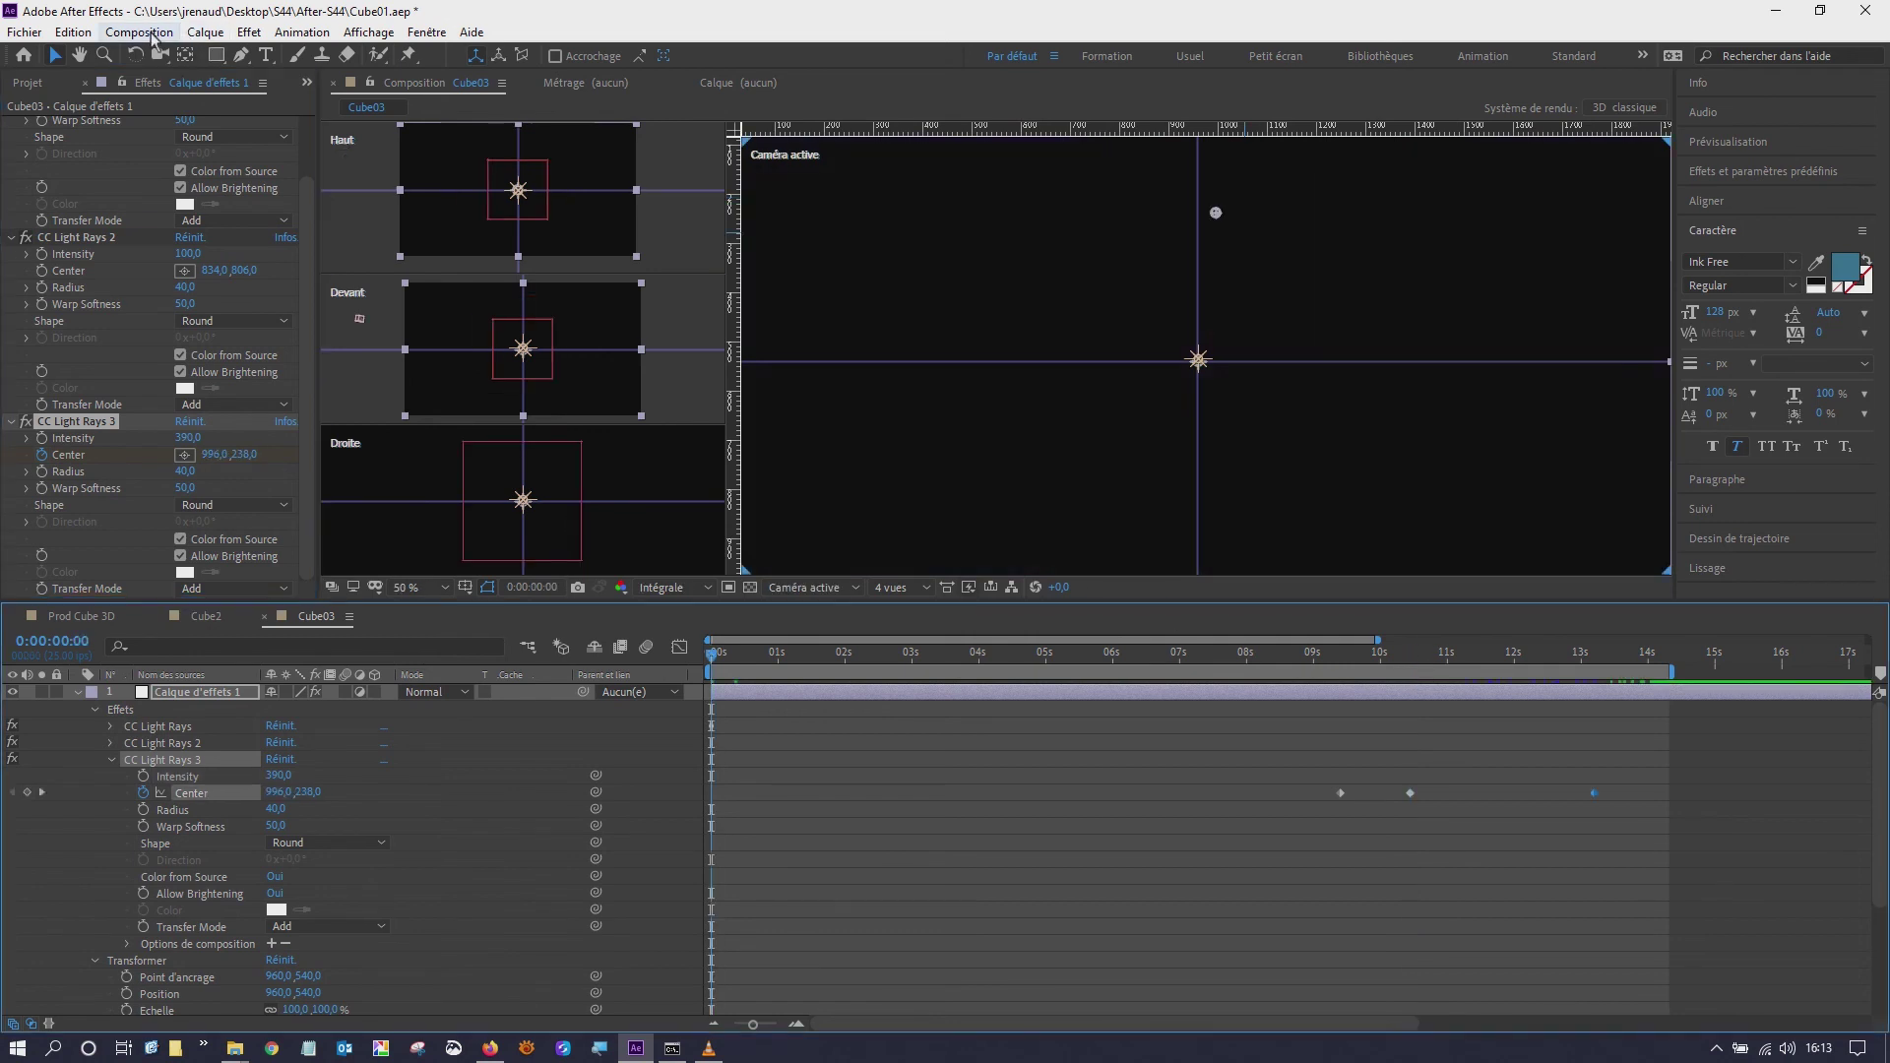
# - Add Cube03 to the queue via Composition > Ajouter à la file d'attente Adobe Media Encoder
pyautogui.click(139, 32)
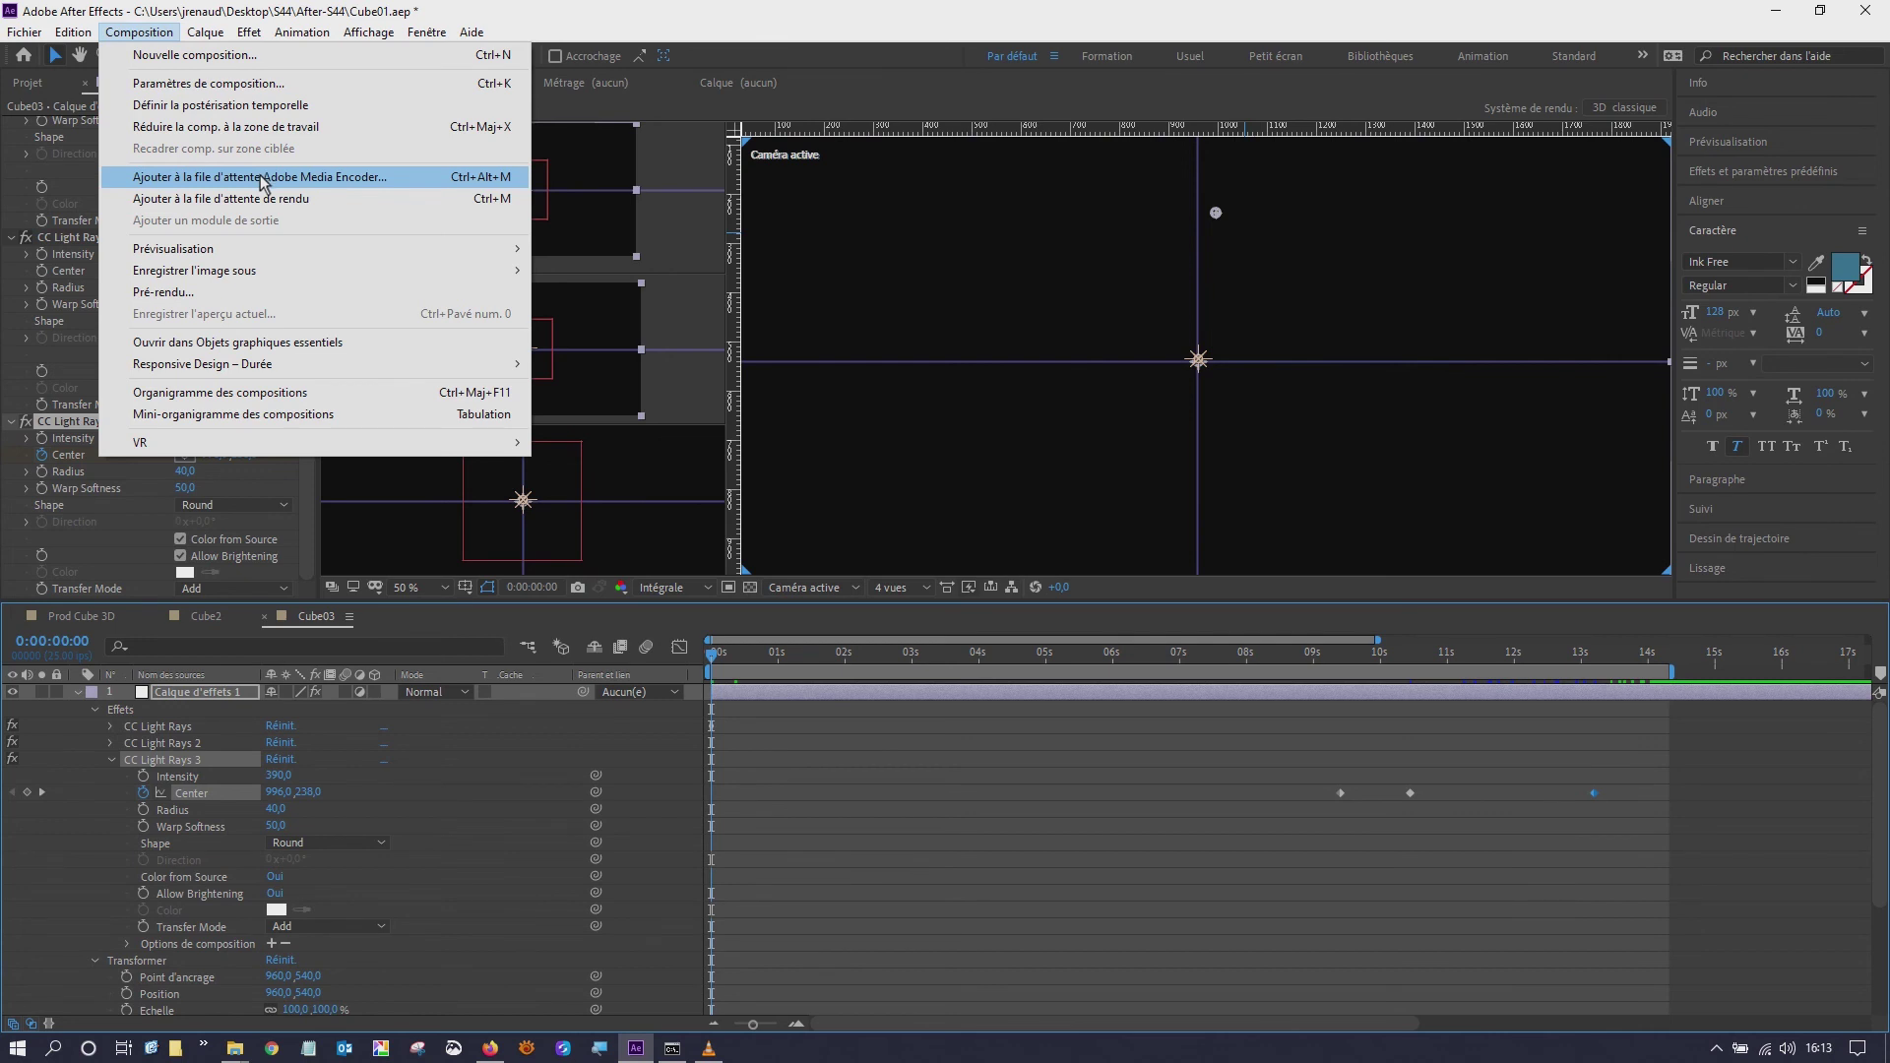
pyautogui.click(261, 177)
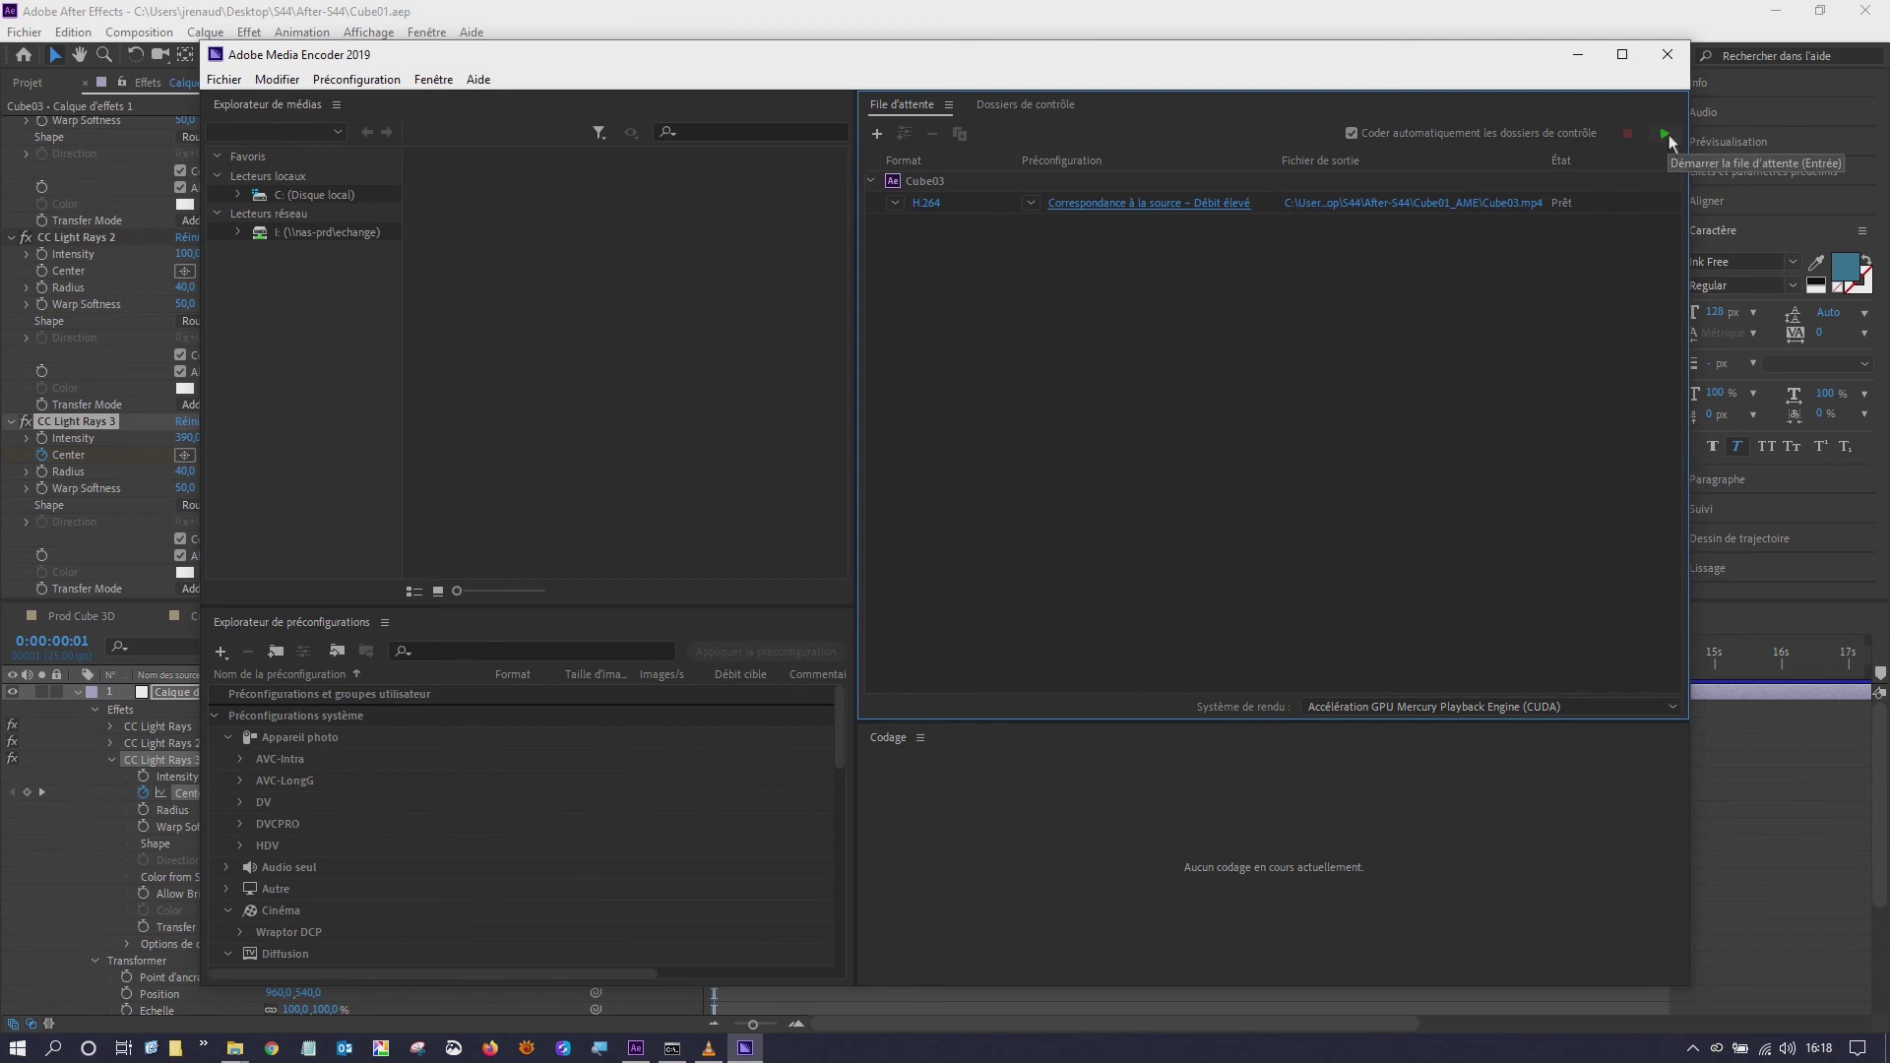
# - Keep the Correspondance à la source – Débit élevé preset and encode the Cube03.mp4 H.264 job
pyautogui.click(1032, 203)
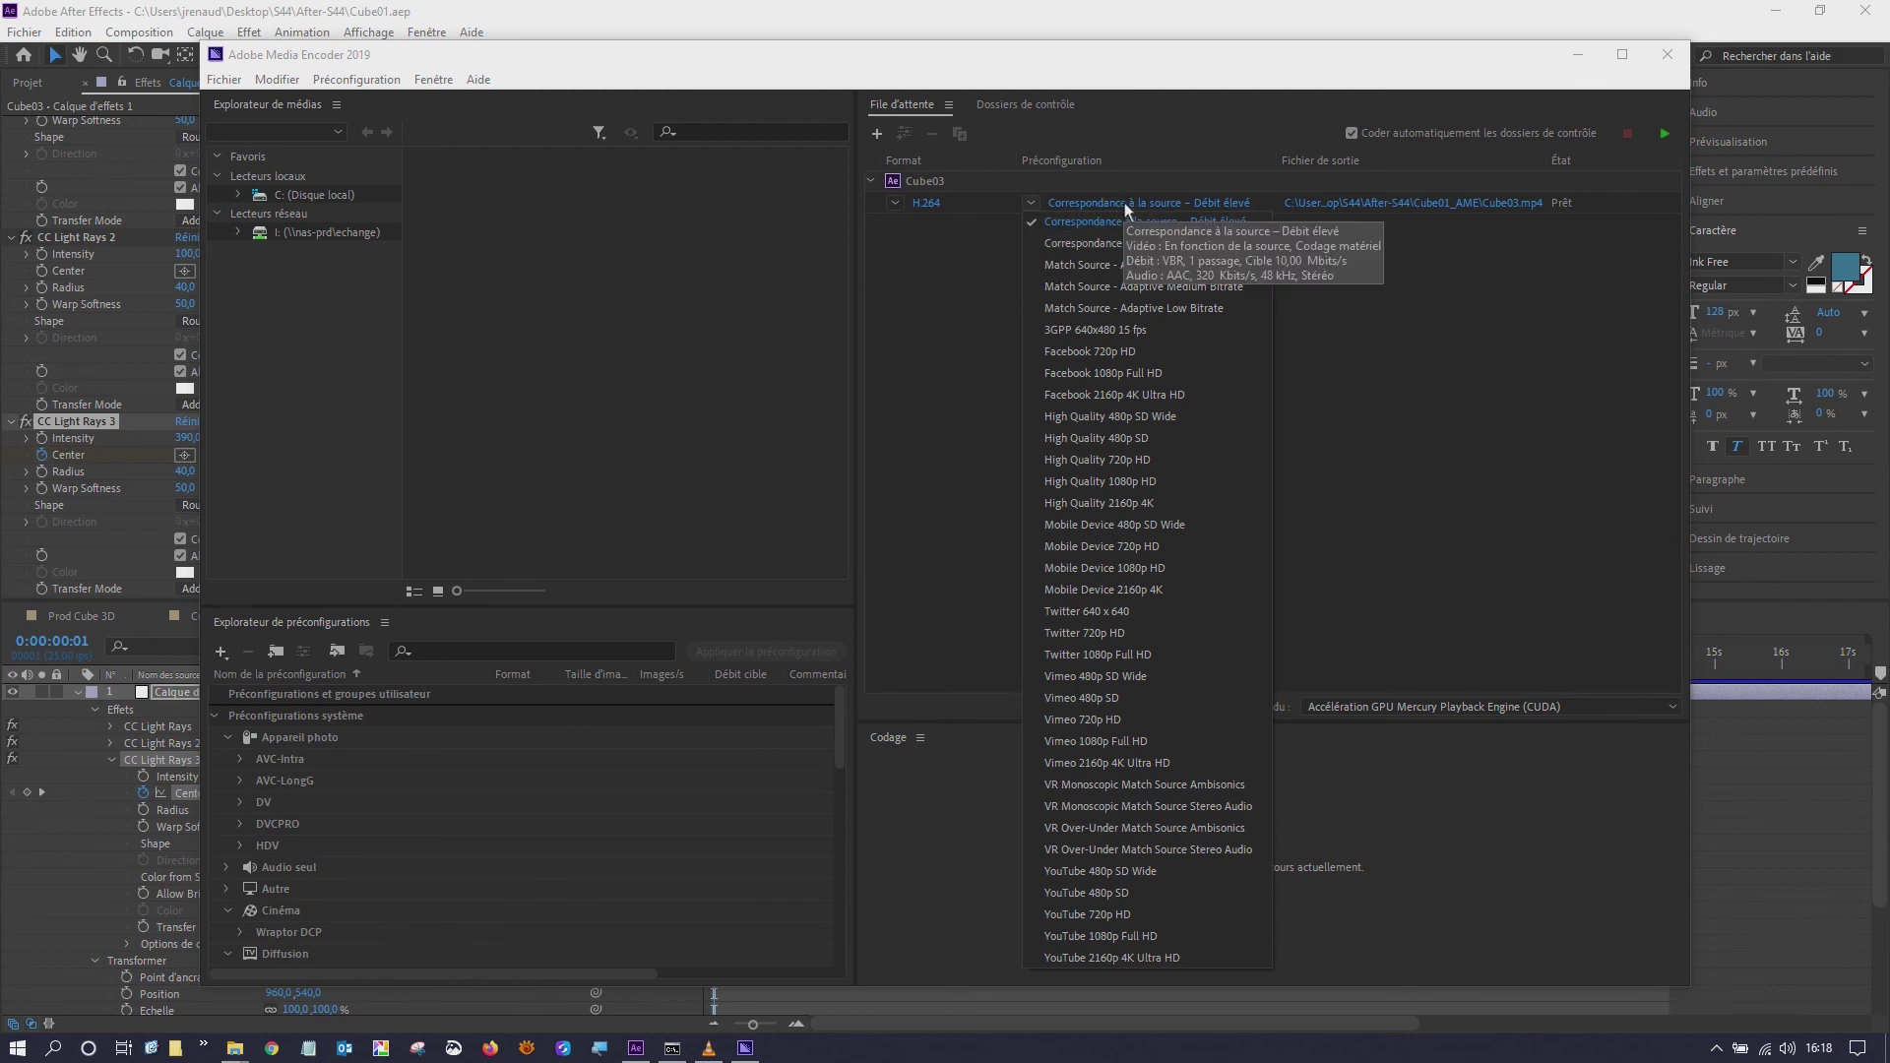
pyautogui.click(1143, 150)
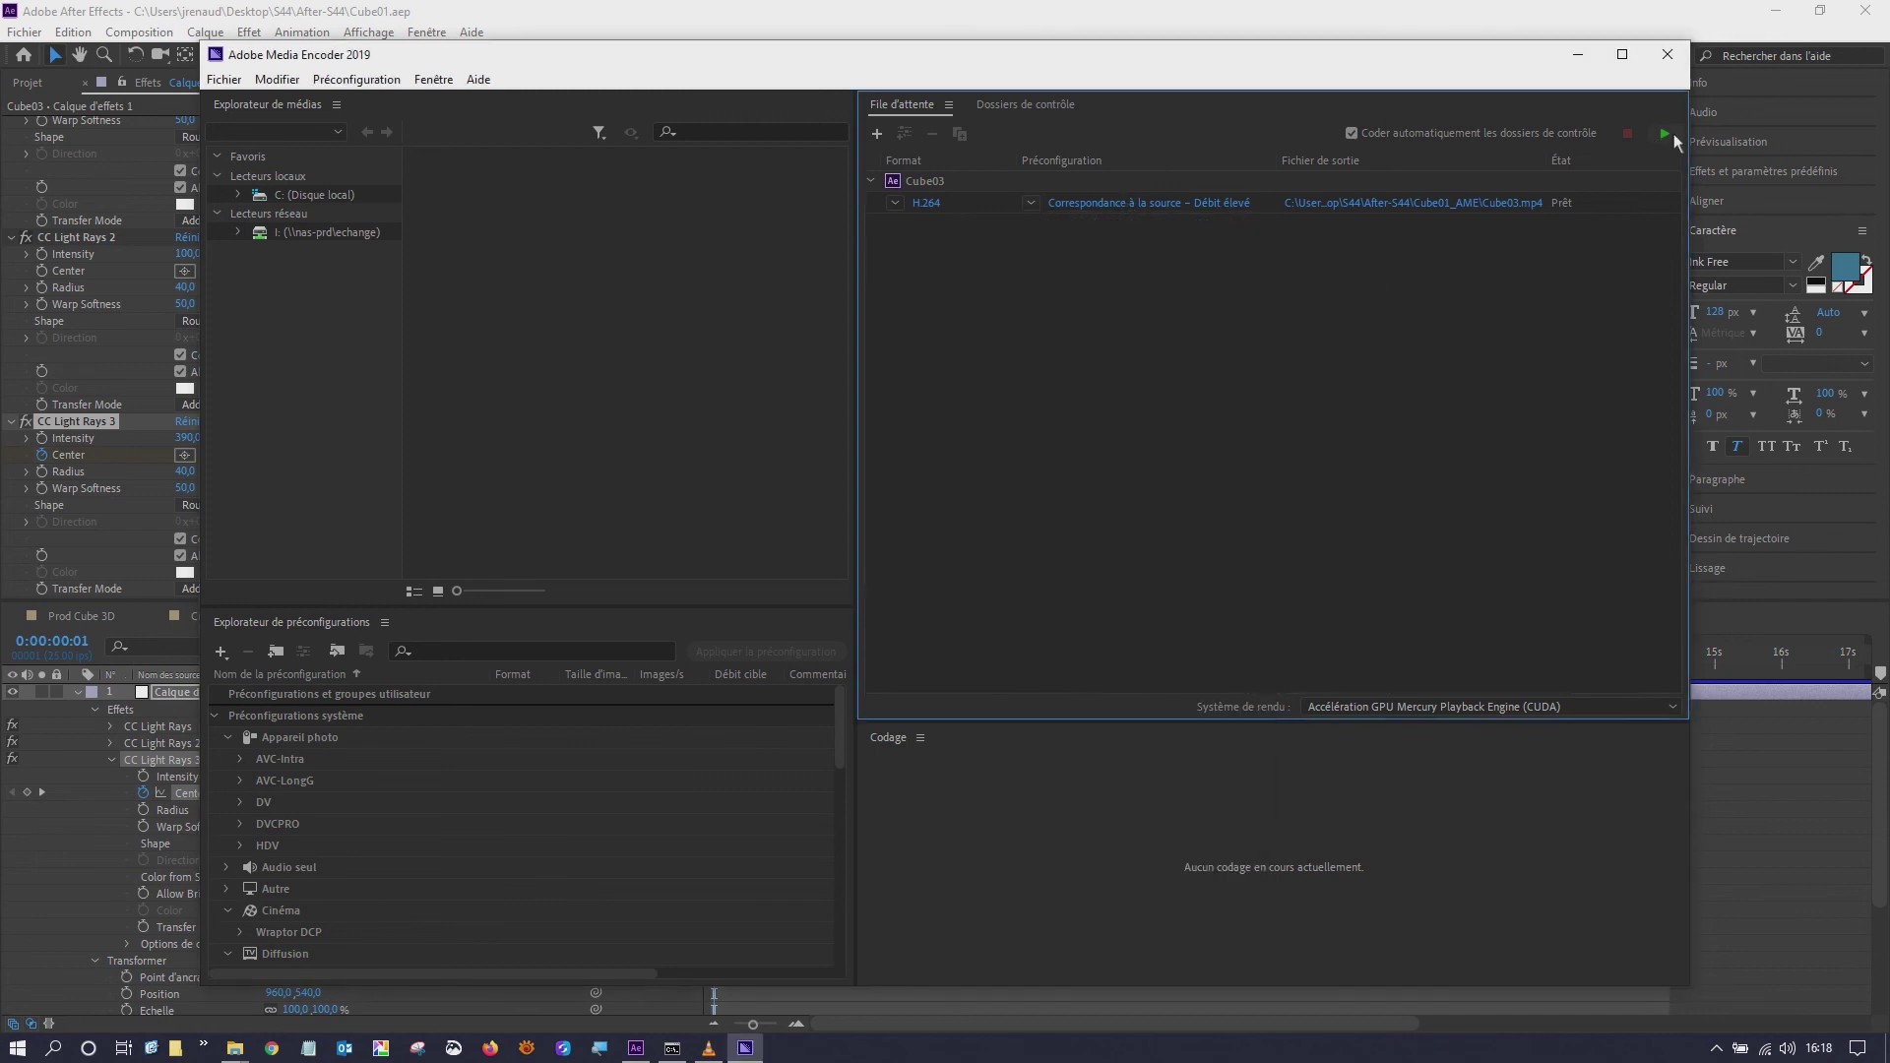
pyautogui.click(1664, 135)
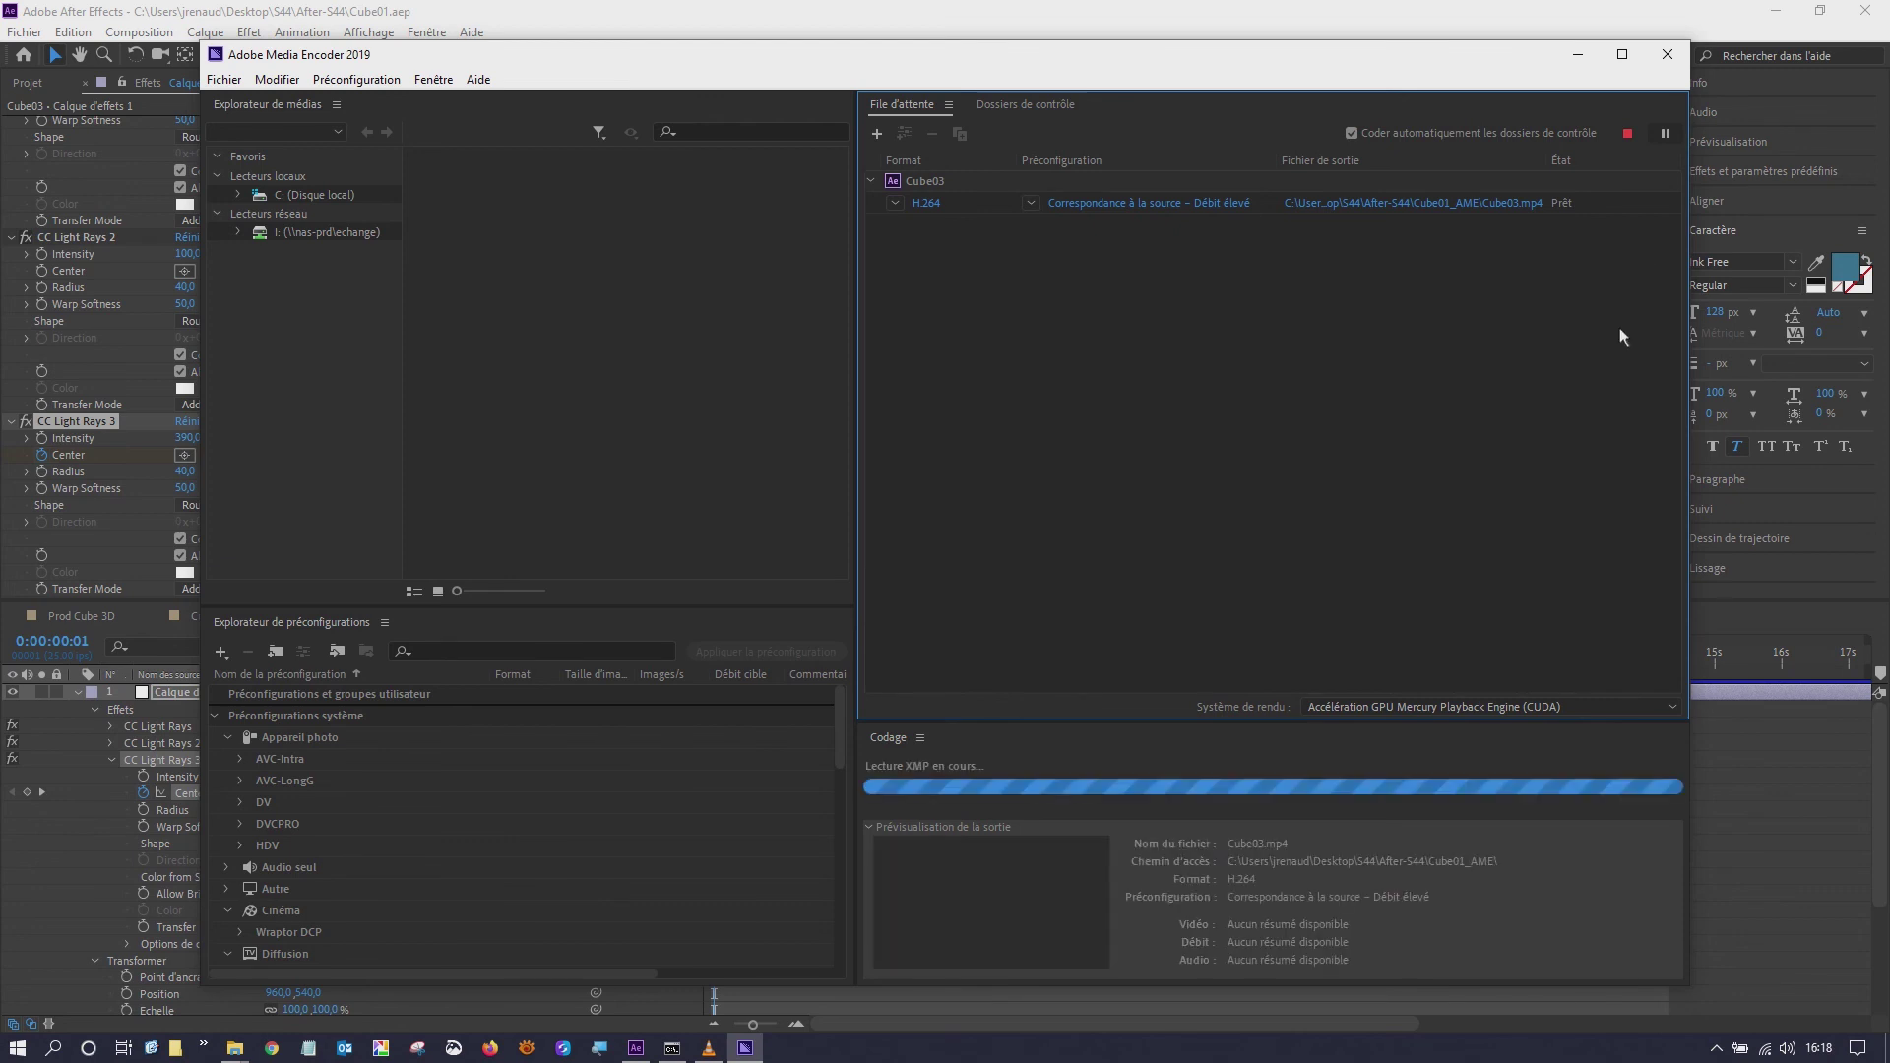